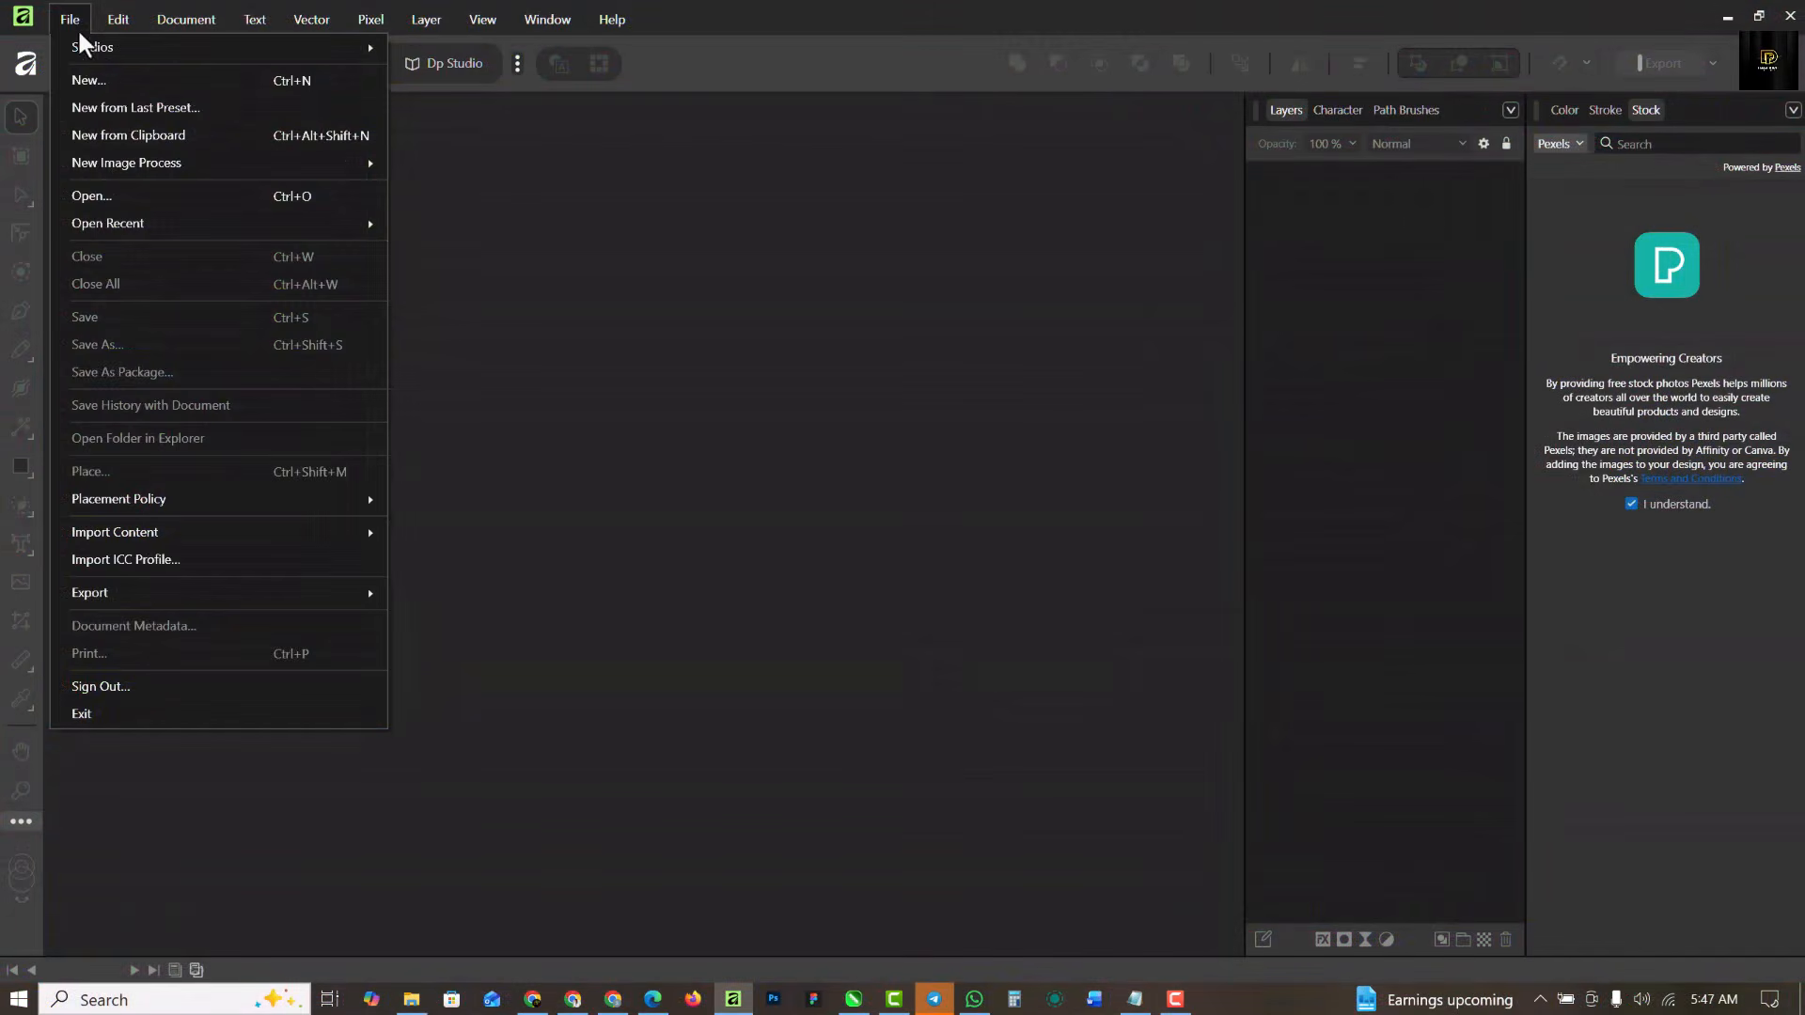
Start a new document from the 4 in × 5 in SM preset and name it SOCIAL MEDIA FLYER.
{"action": "left_click", "coordinate": [110, 76]}
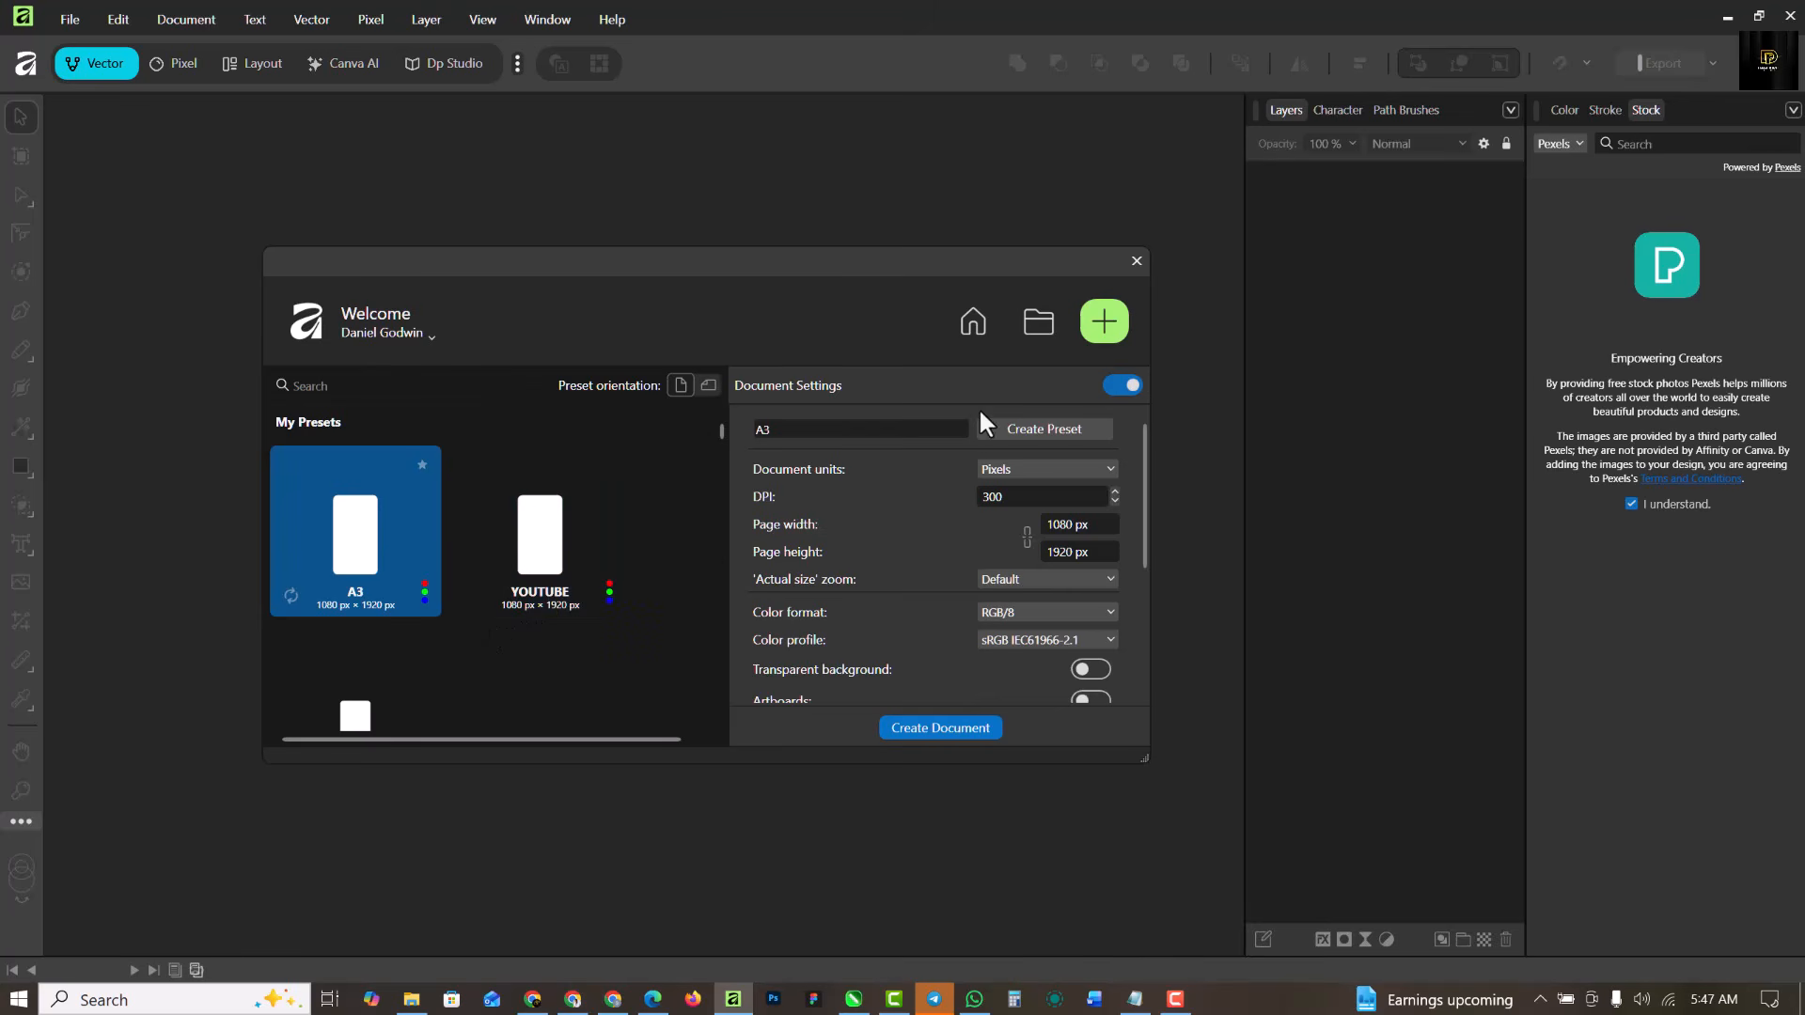
{"action": "scroll", "coordinate": [508, 605], "scroll_direction": "down", "scroll_amount": 2}
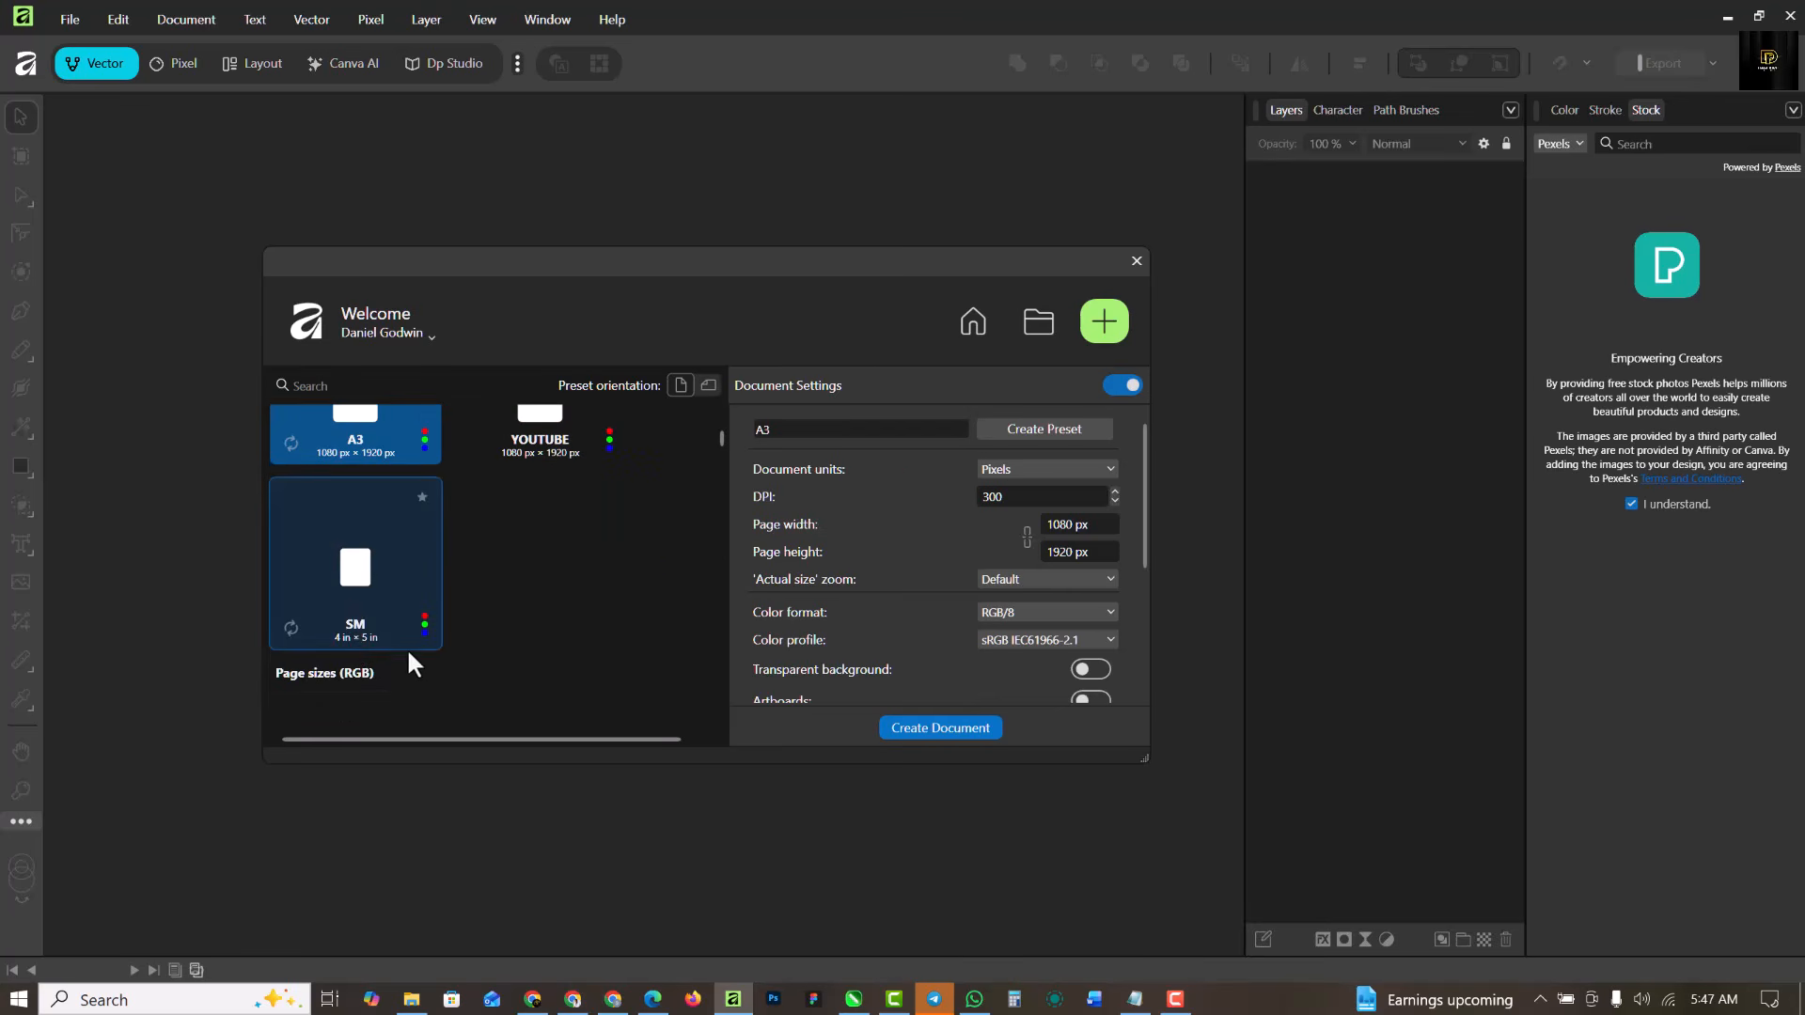
{"action": "left_click", "coordinate": [351, 579]}
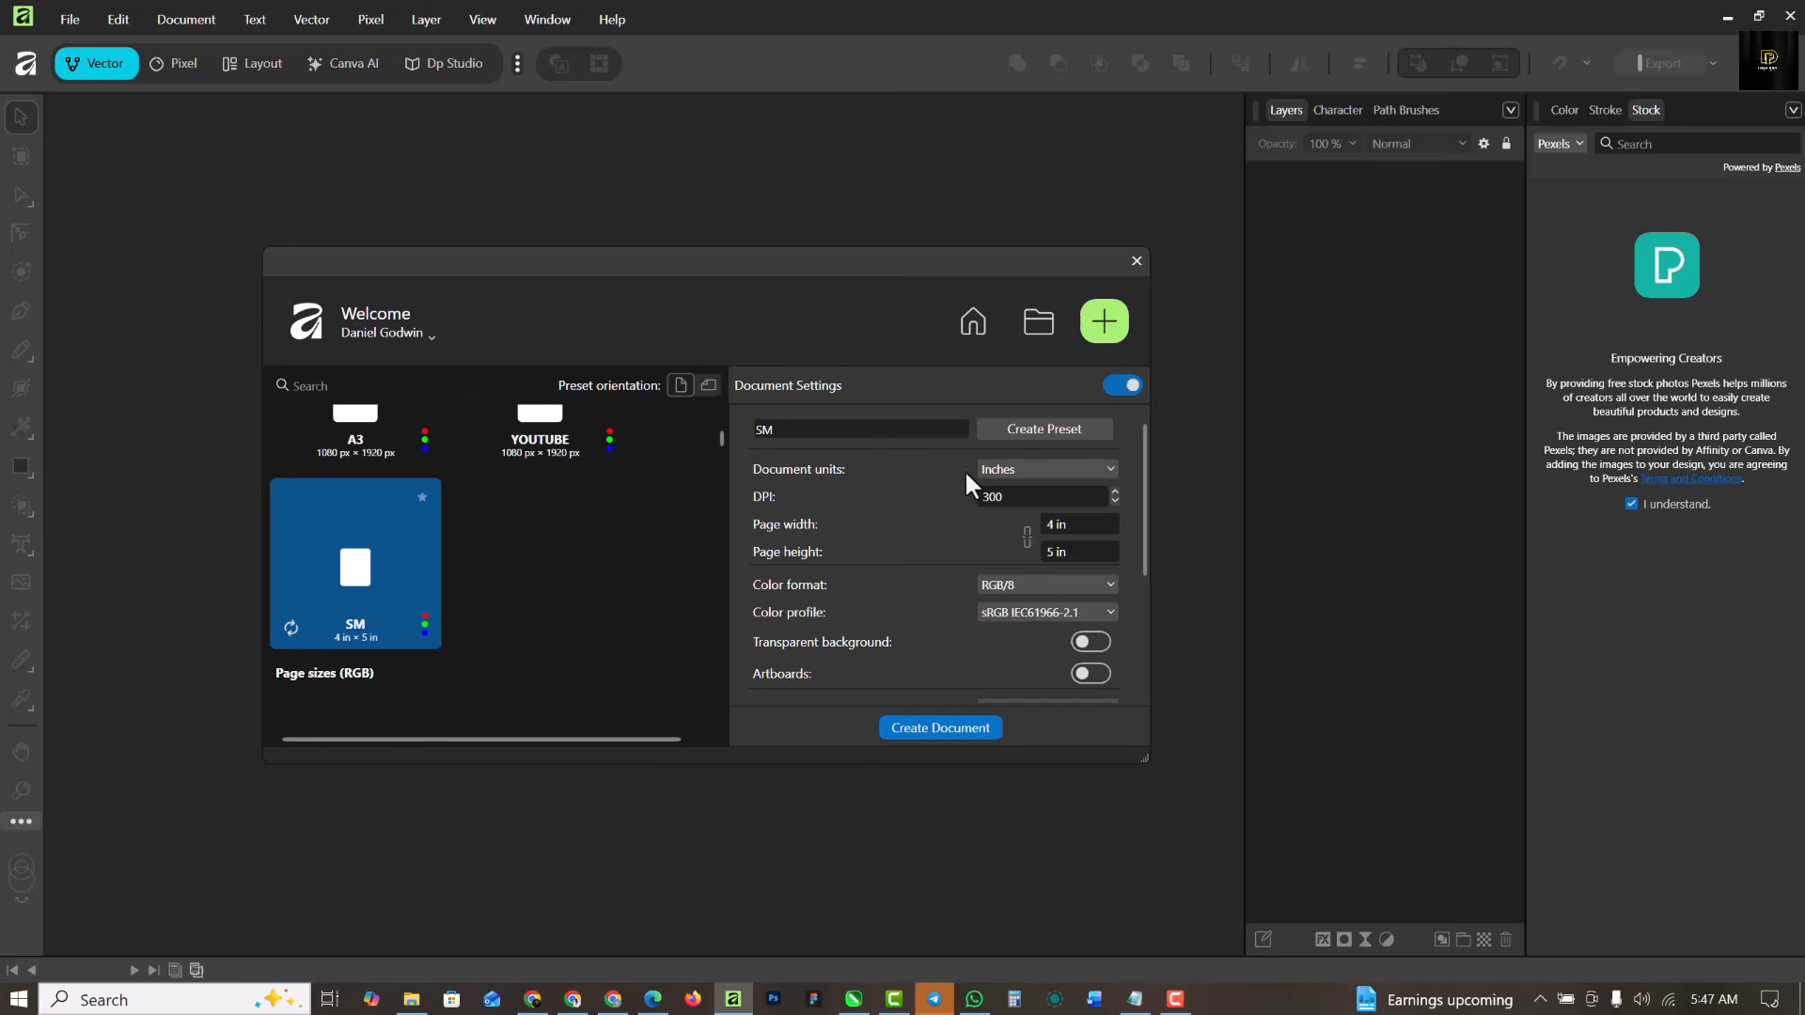
{"action": "left_click", "coordinate": [787, 428]}
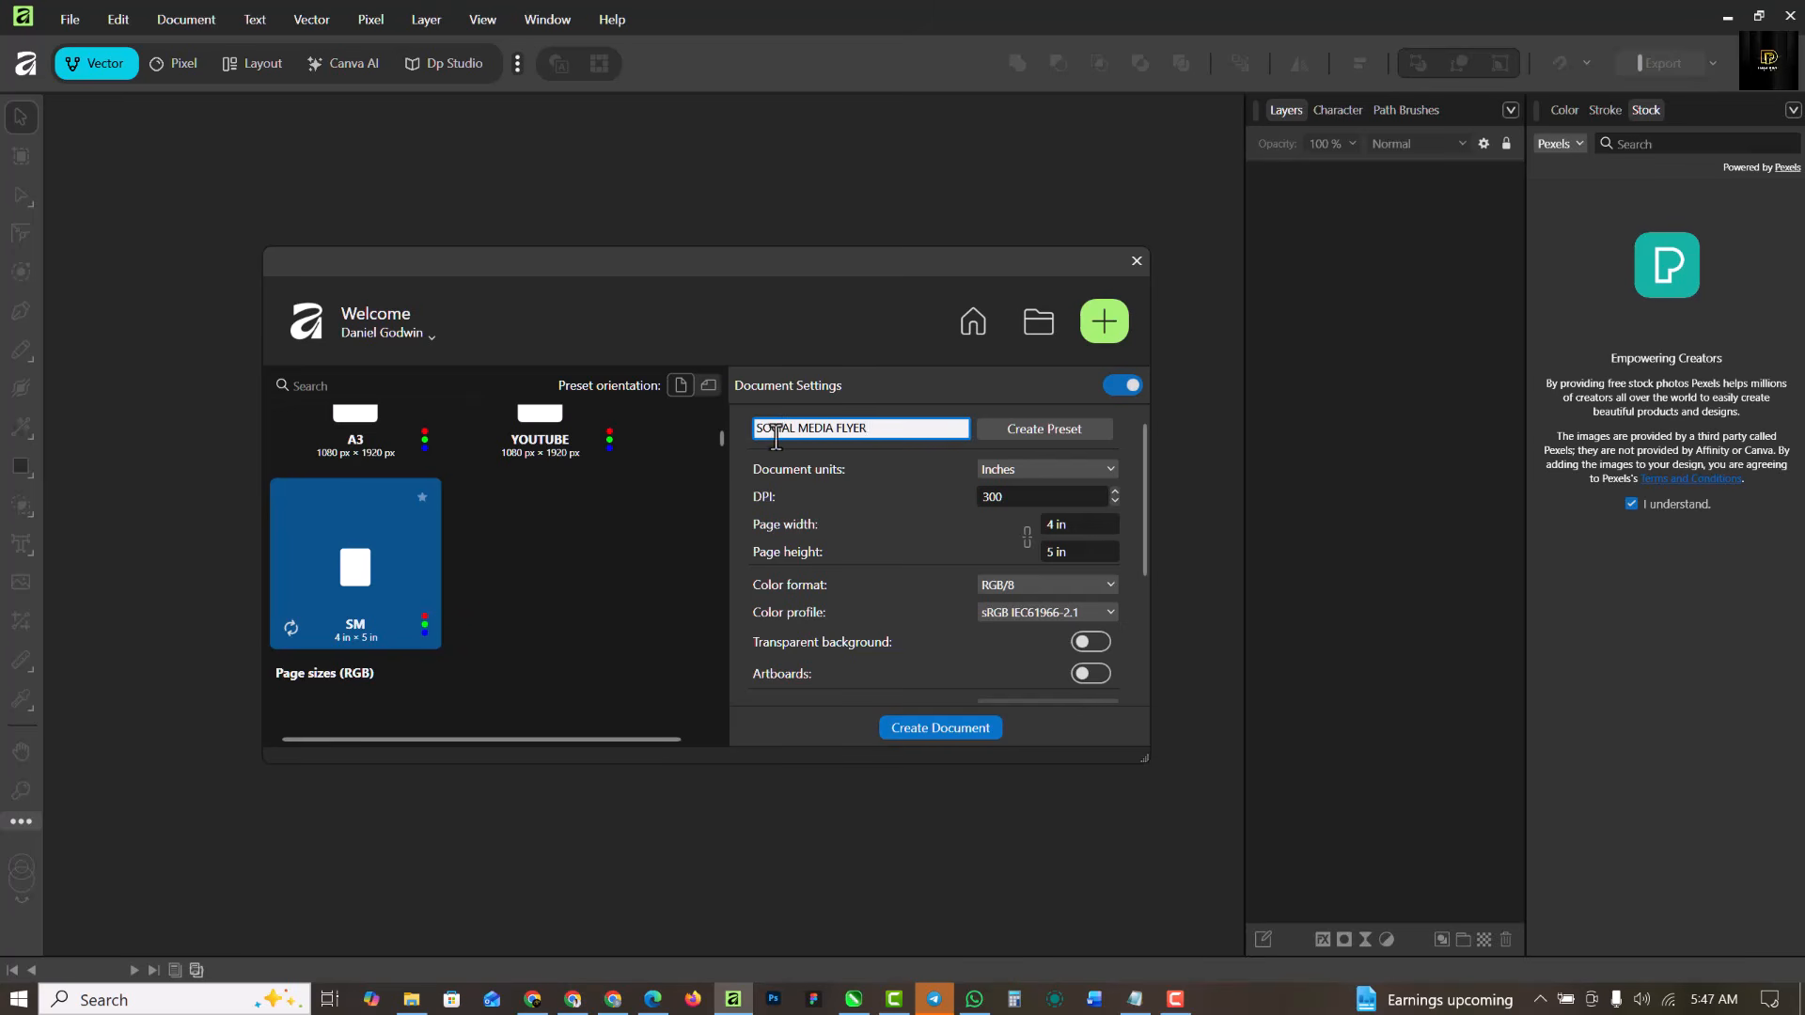
Keep the units in inches and the page at 4 × 5 in, choose the RGB/8 color format, and save the settings as a preset.
{"action": "left_click", "coordinate": [1031, 468]}
{"action": "left_click", "coordinate": [1031, 469]}
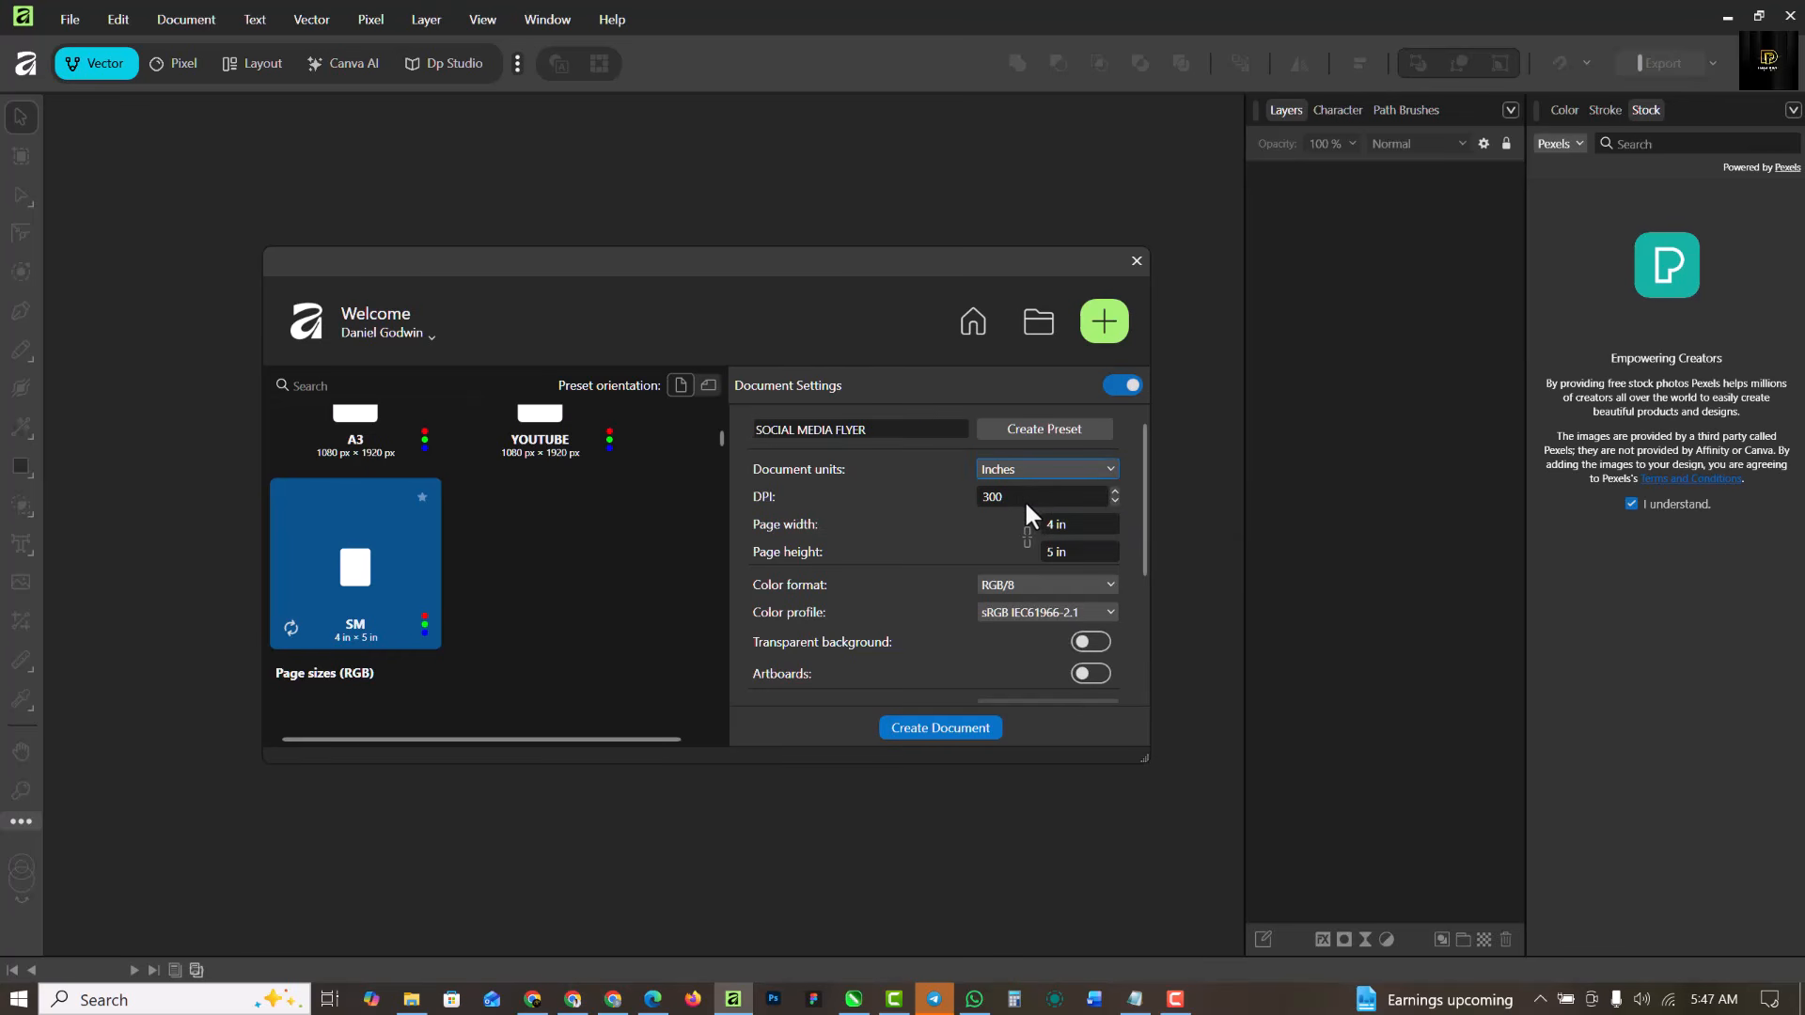
{"action": "left_click", "coordinate": [1085, 526]}
{"action": "left_click", "coordinate": [1075, 552]}
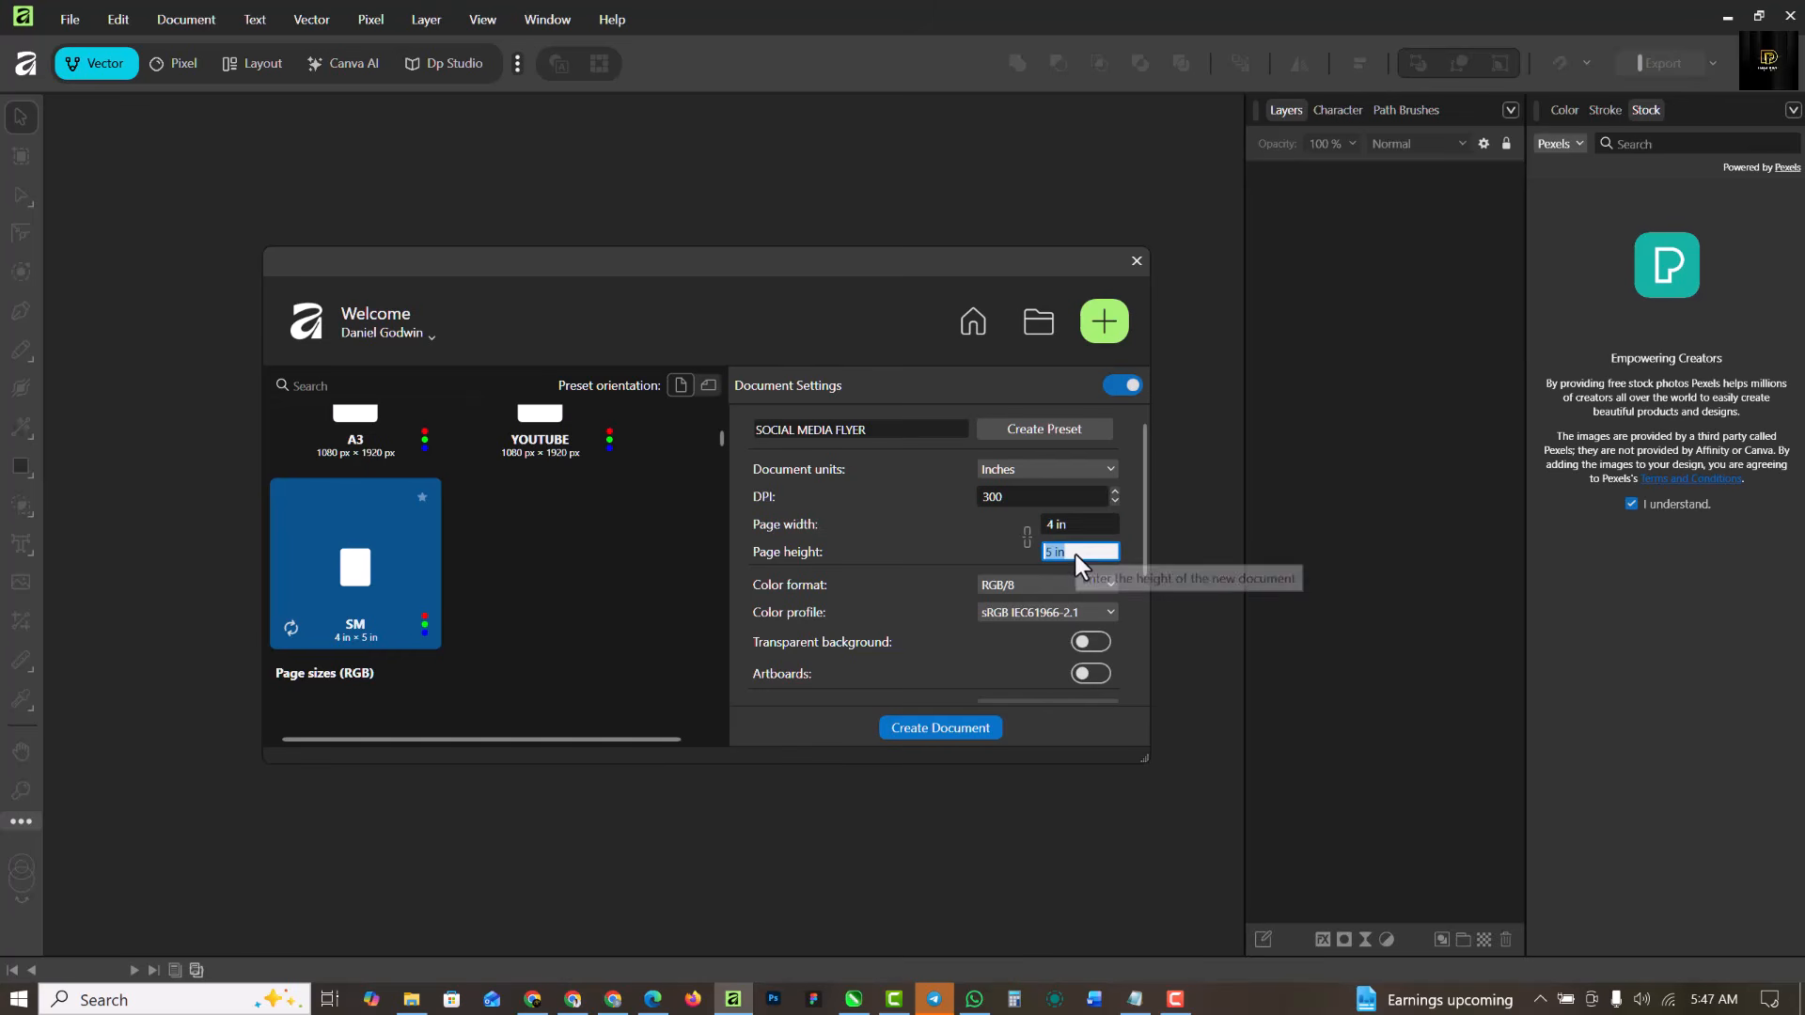
{"action": "left_click", "coordinate": [1068, 586]}
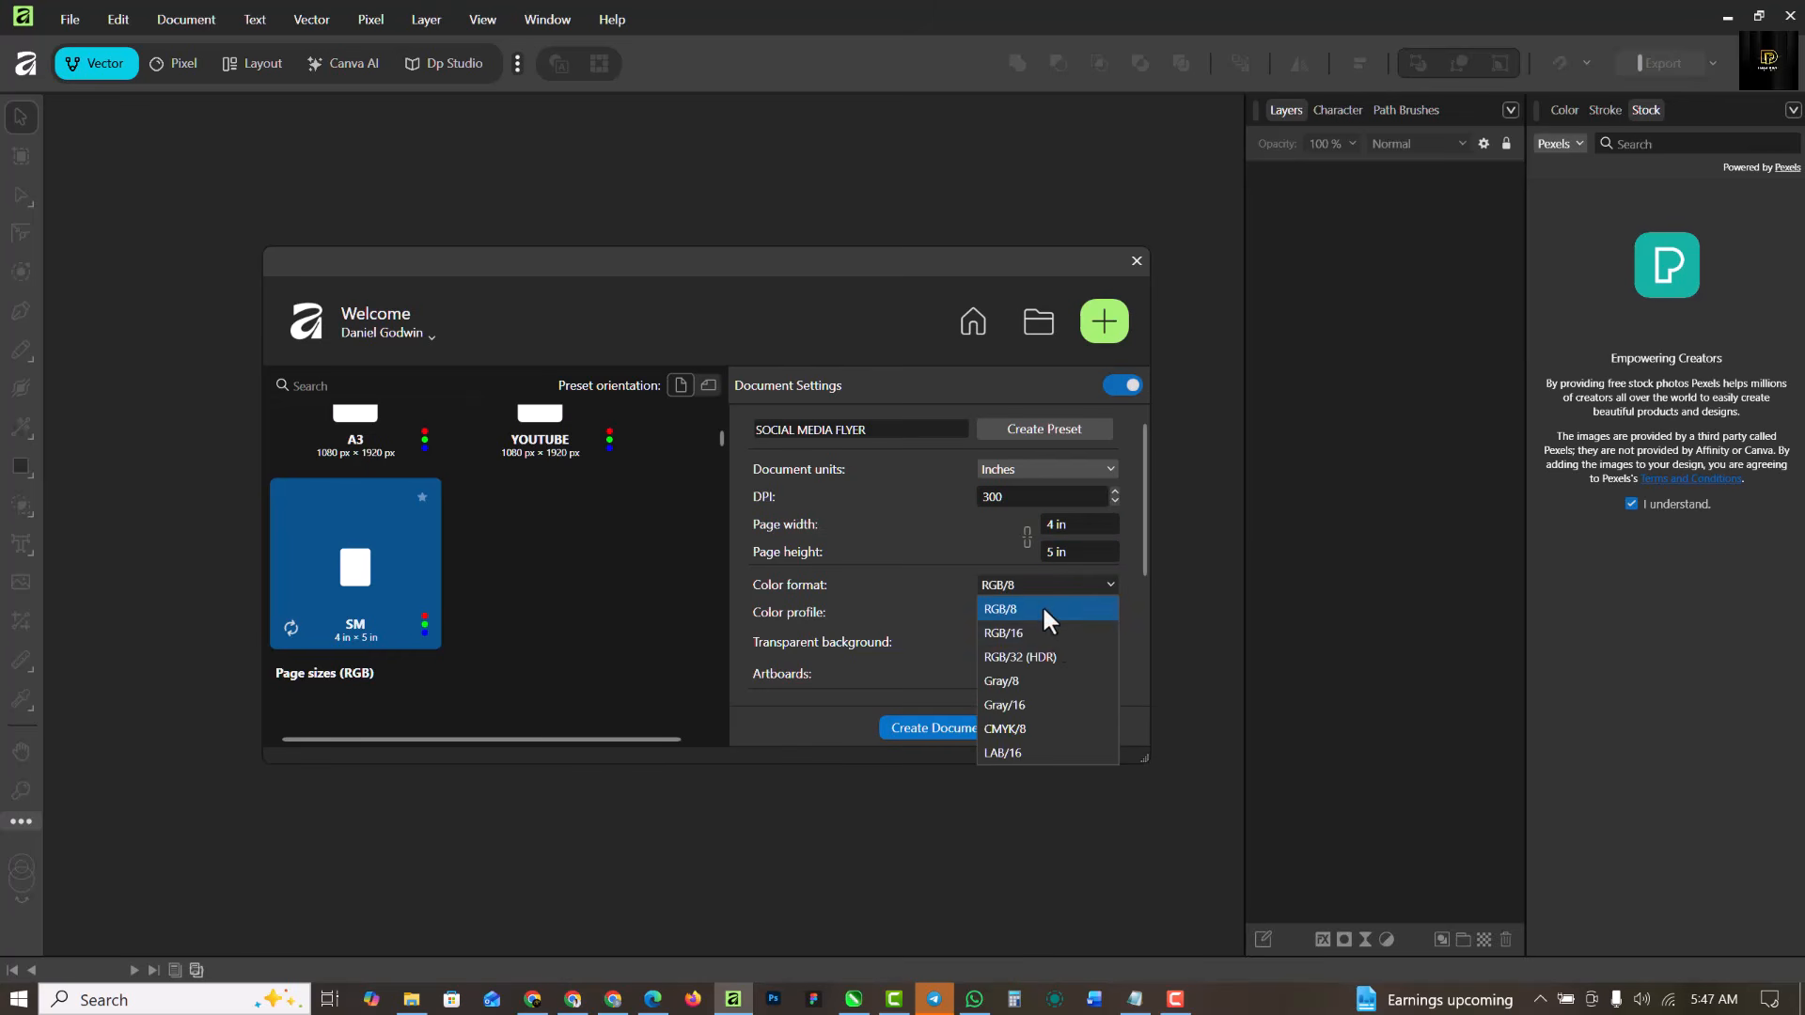
{"action": "left_click", "coordinate": [1041, 607]}
{"action": "scroll", "coordinate": [1042, 612], "scroll_direction": "down", "scroll_amount": 5}
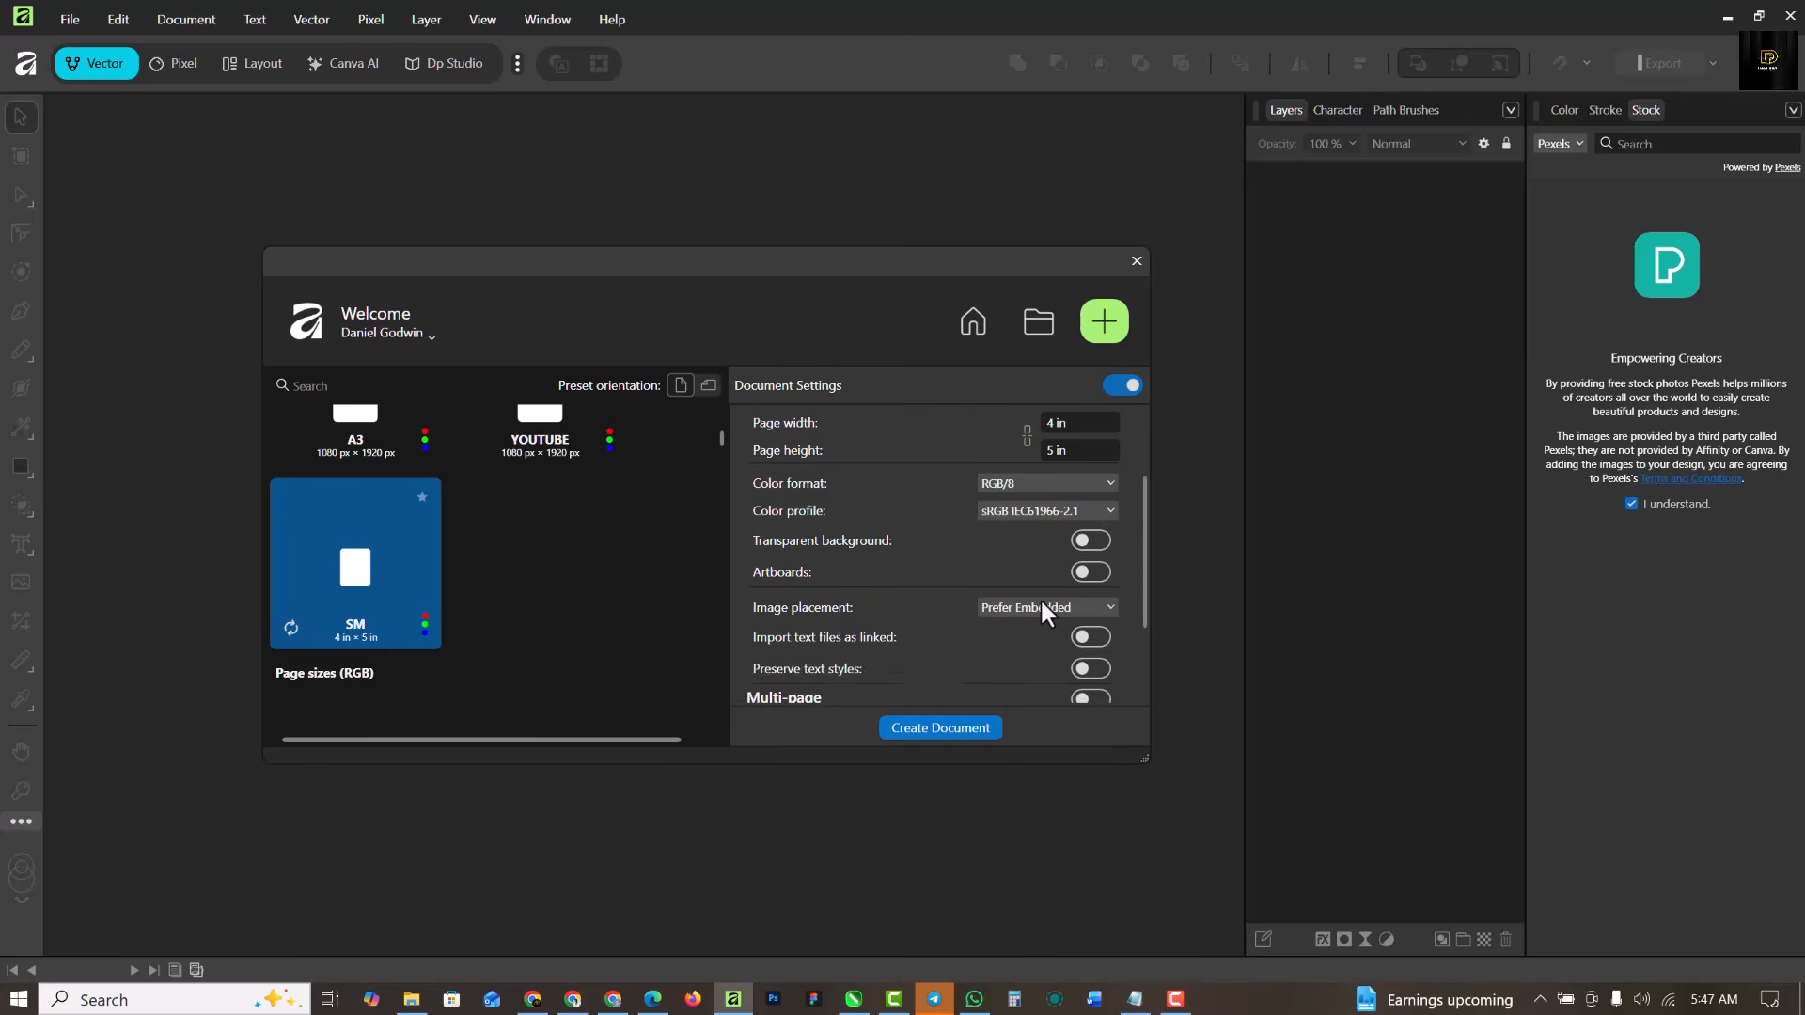
{"action": "scroll", "coordinate": [1044, 614], "scroll_direction": "up", "scroll_amount": 5}
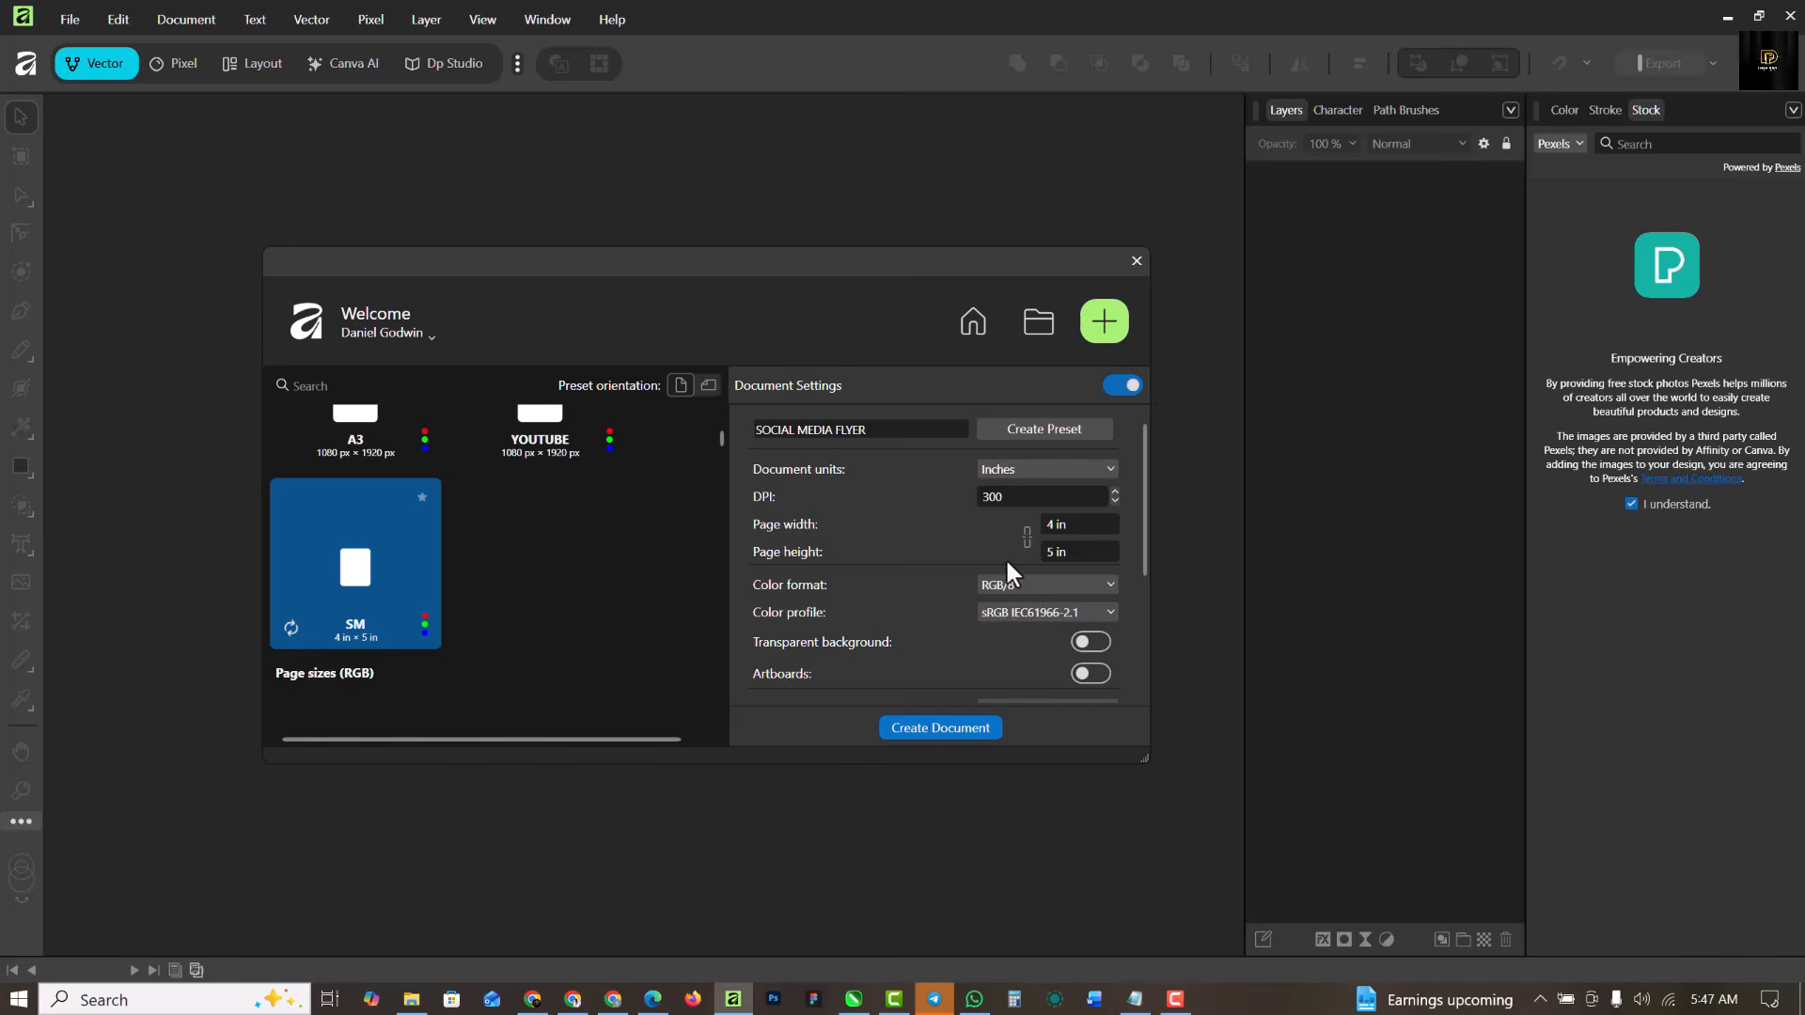
{"action": "left_click", "coordinate": [1078, 429]}
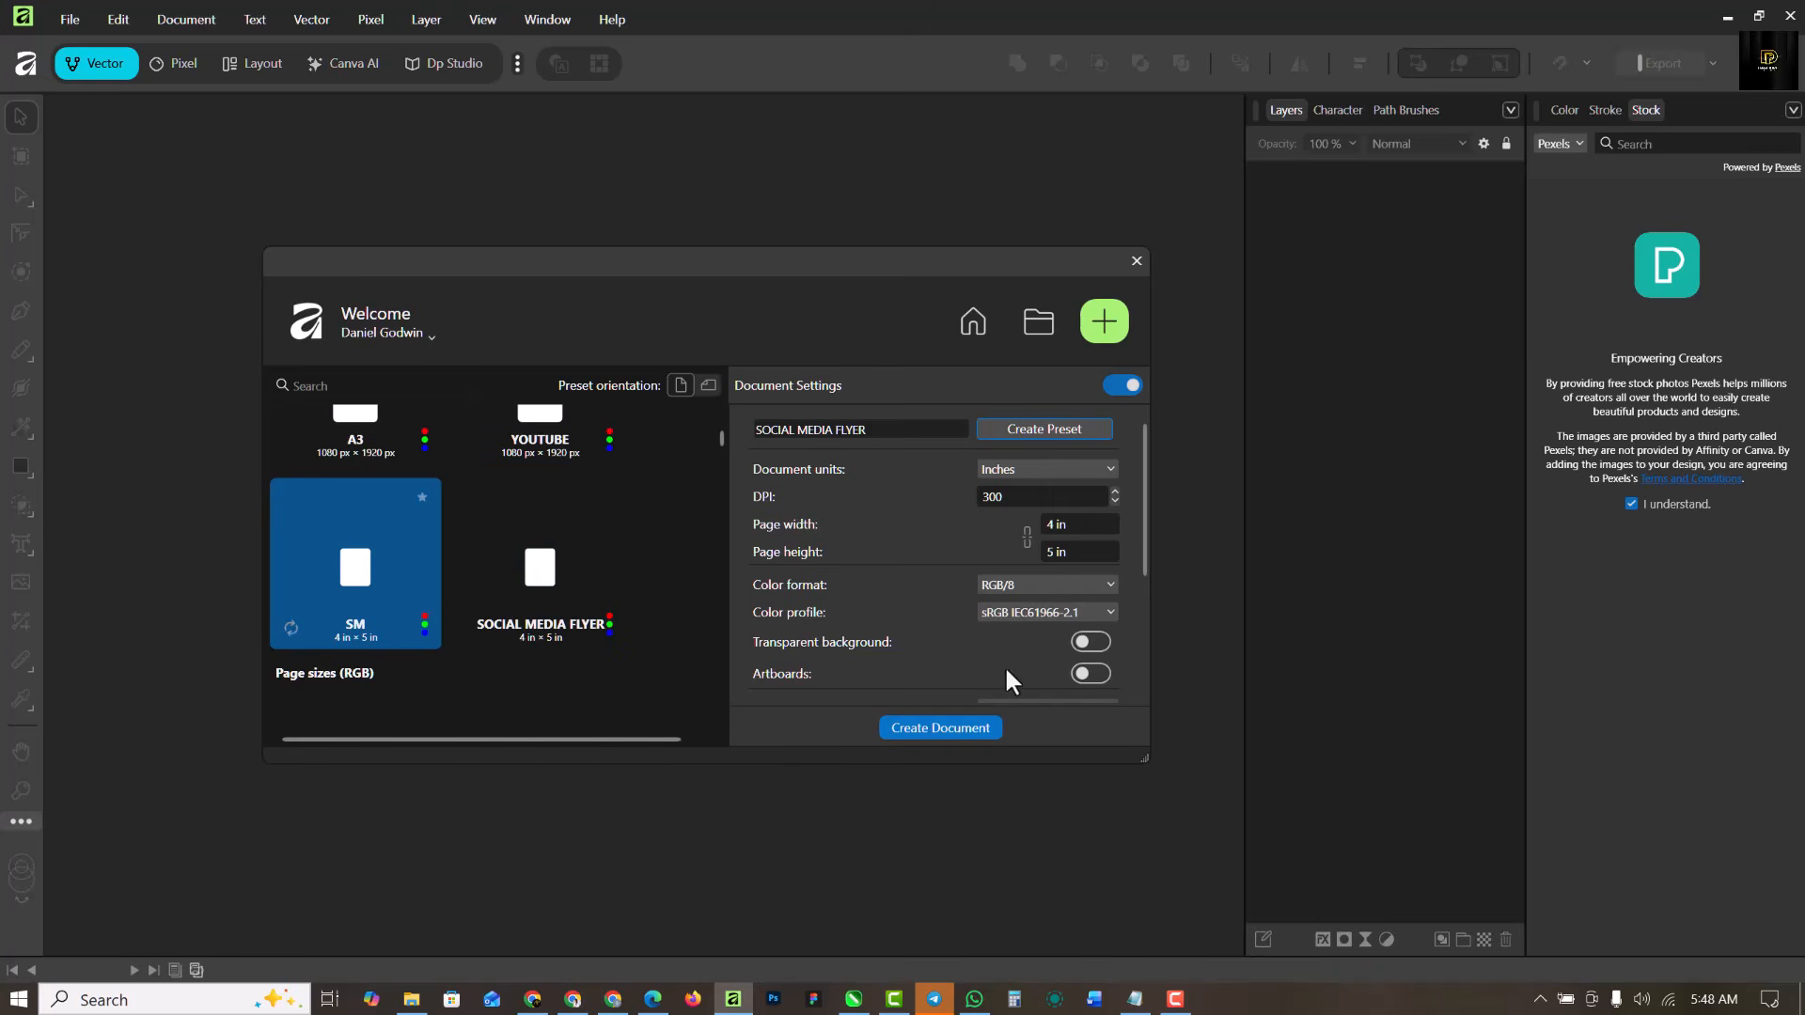
Delete the SM and custom A3 presets from My Presets.
{"action": "right_click", "coordinate": [389, 548]}
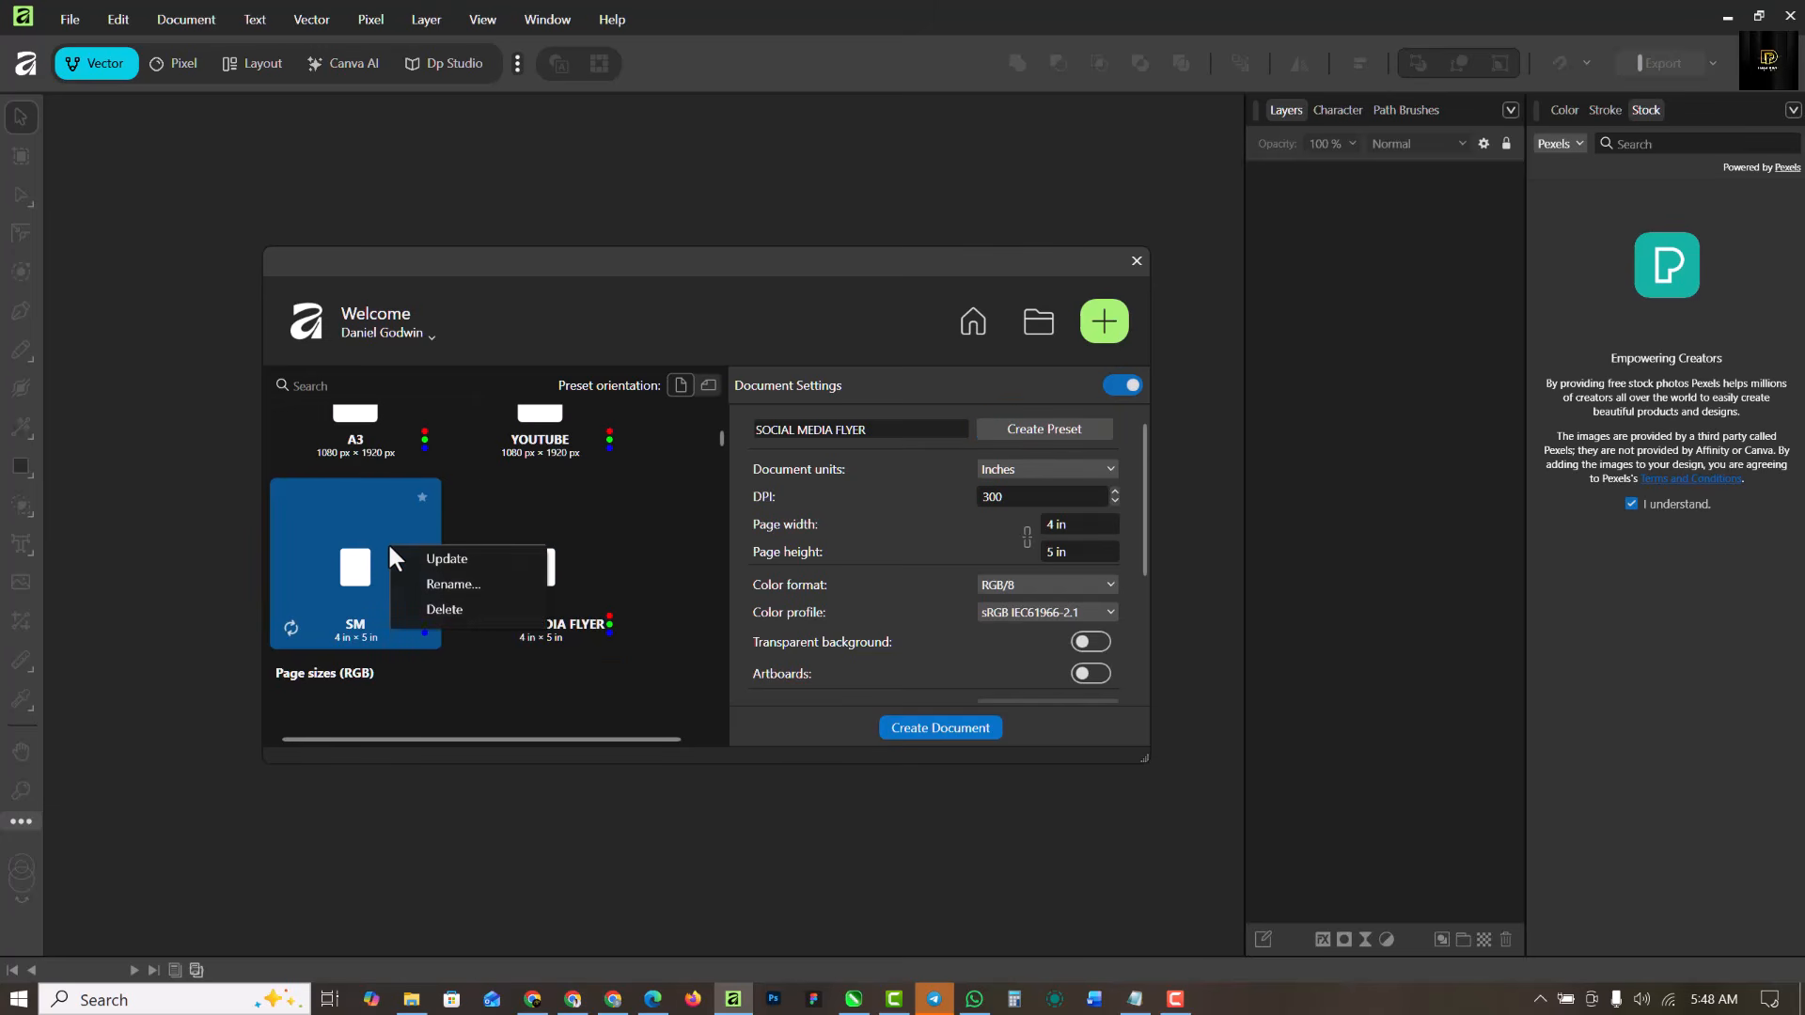
{"action": "left_click", "coordinate": [467, 608]}
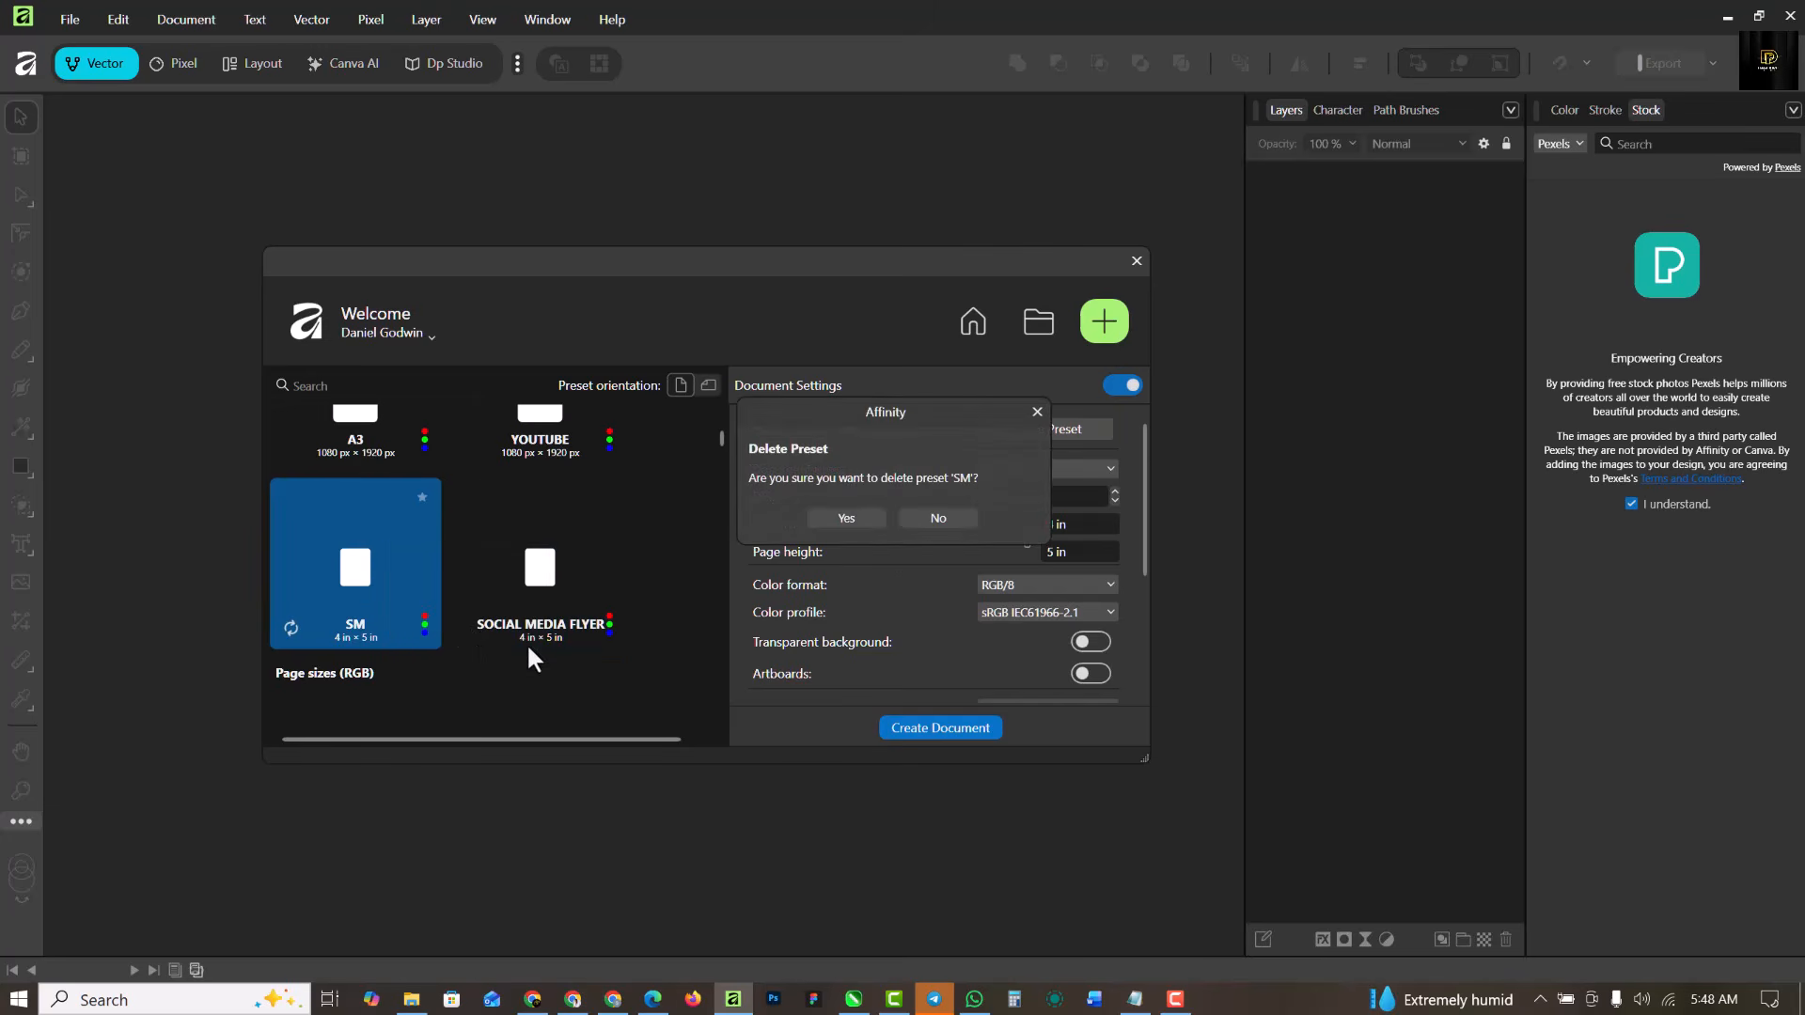
{"action": "left_click", "coordinate": [847, 518]}
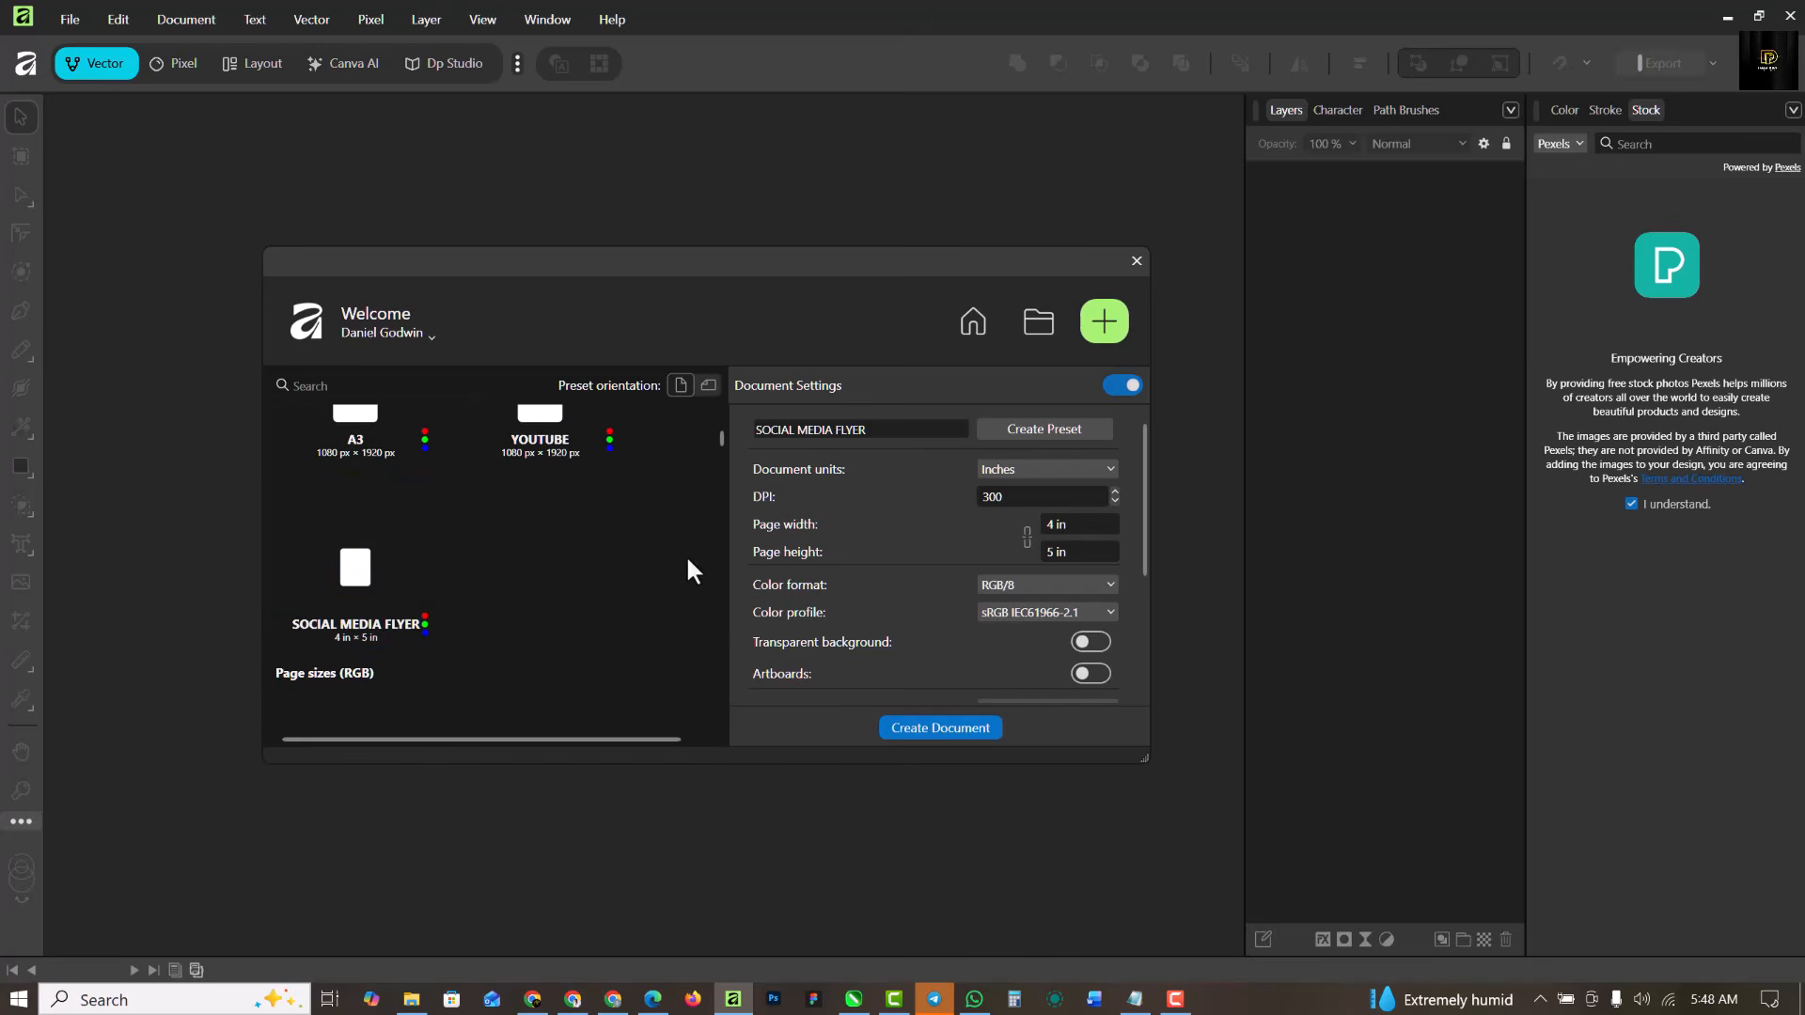
{"action": "scroll", "coordinate": [478, 547], "scroll_direction": "up", "scroll_amount": 3}
{"action": "right_click", "coordinate": [385, 493]}
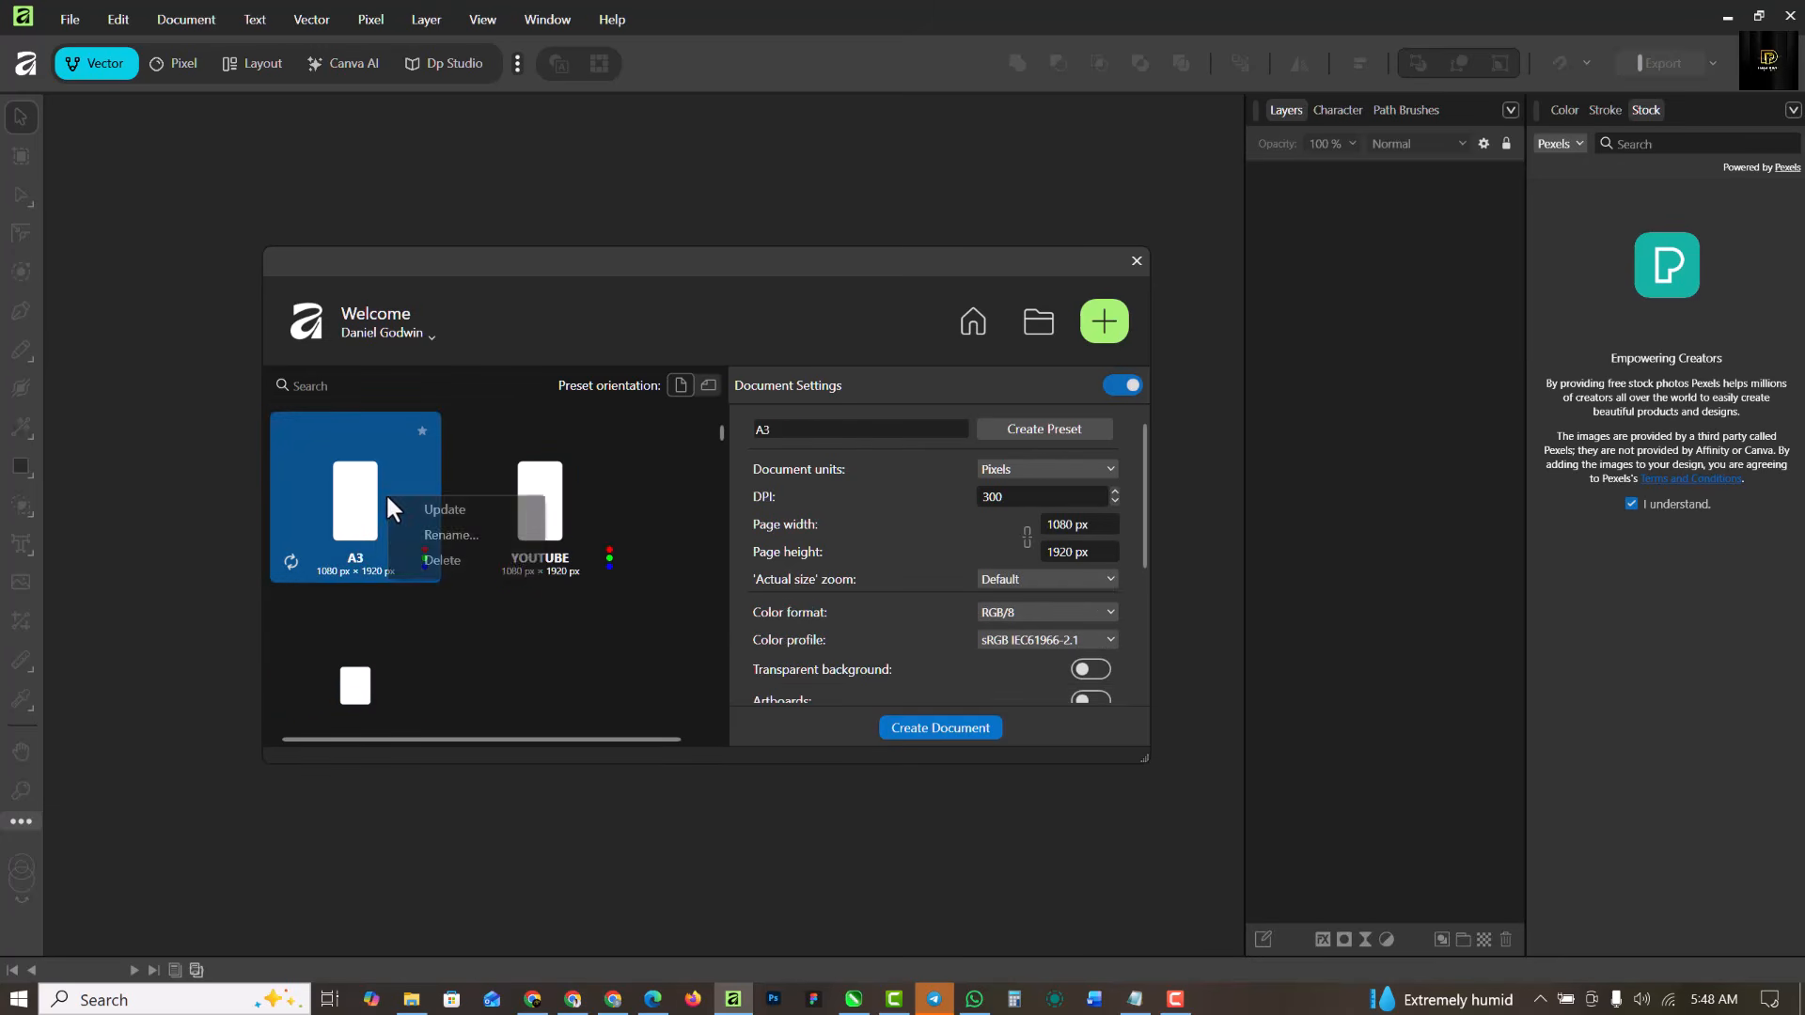
{"action": "left_click", "coordinate": [477, 561]}
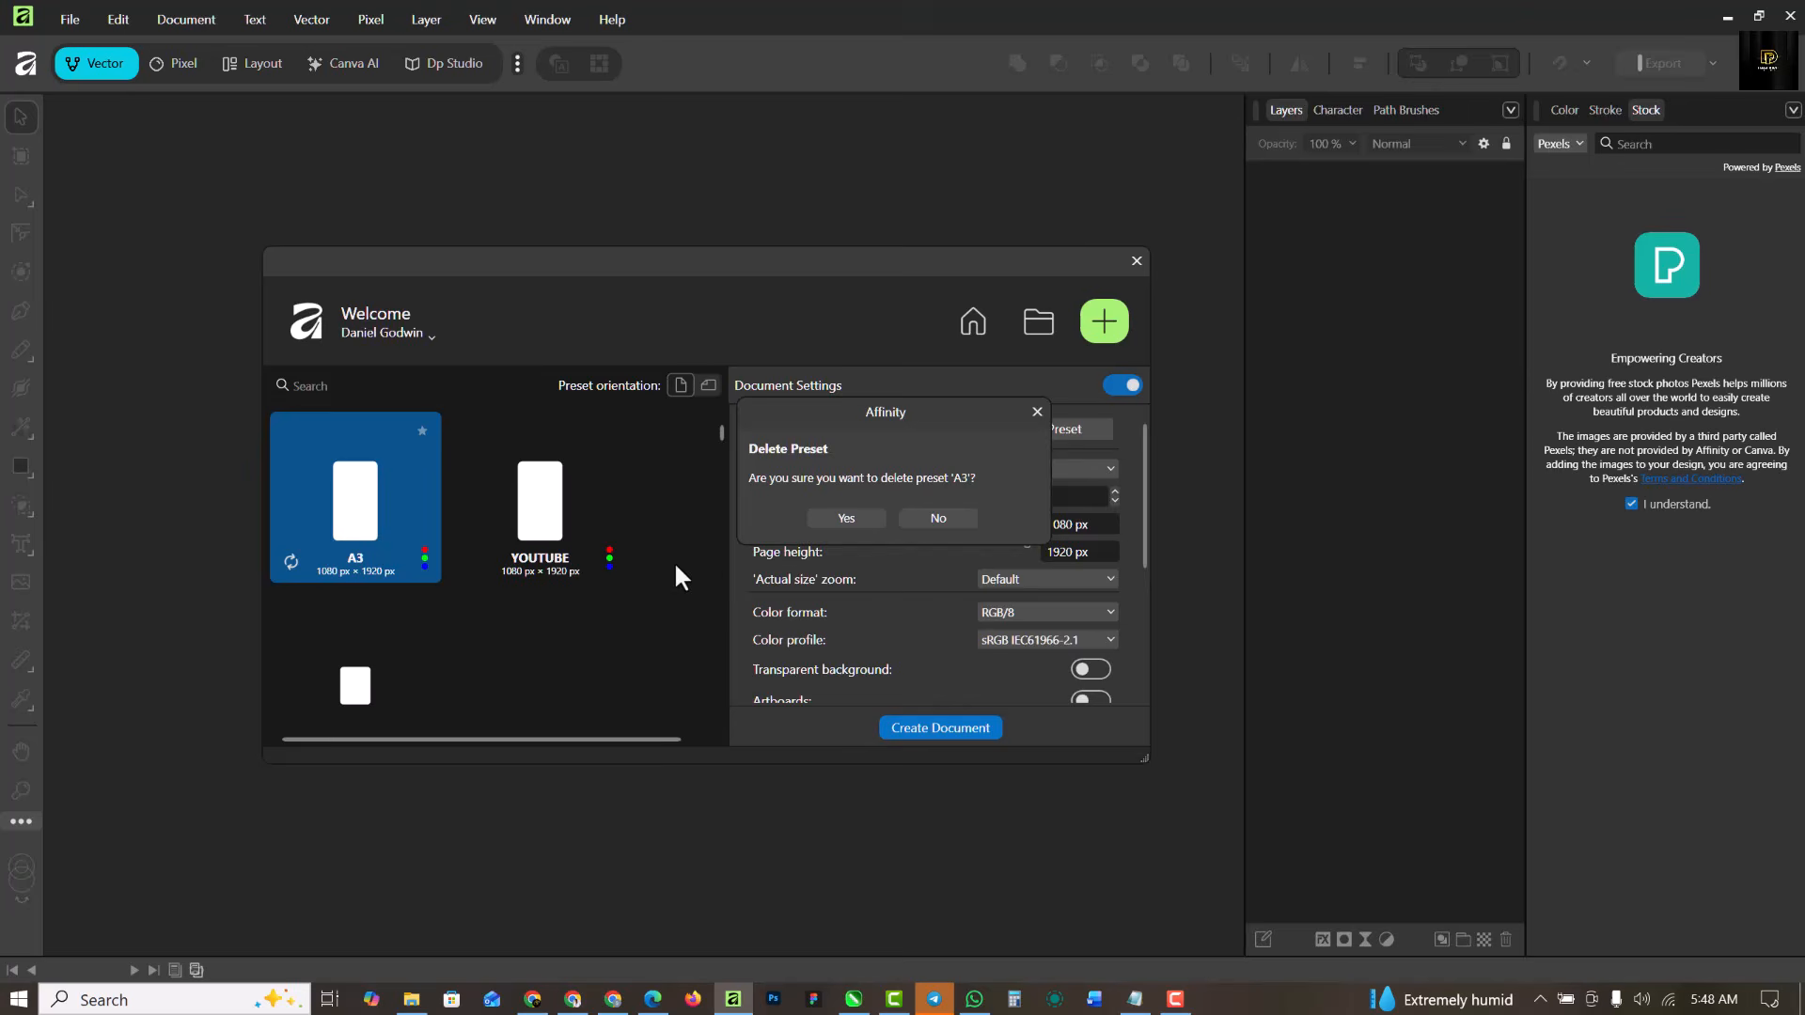
{"action": "left_click", "coordinate": [859, 518]}
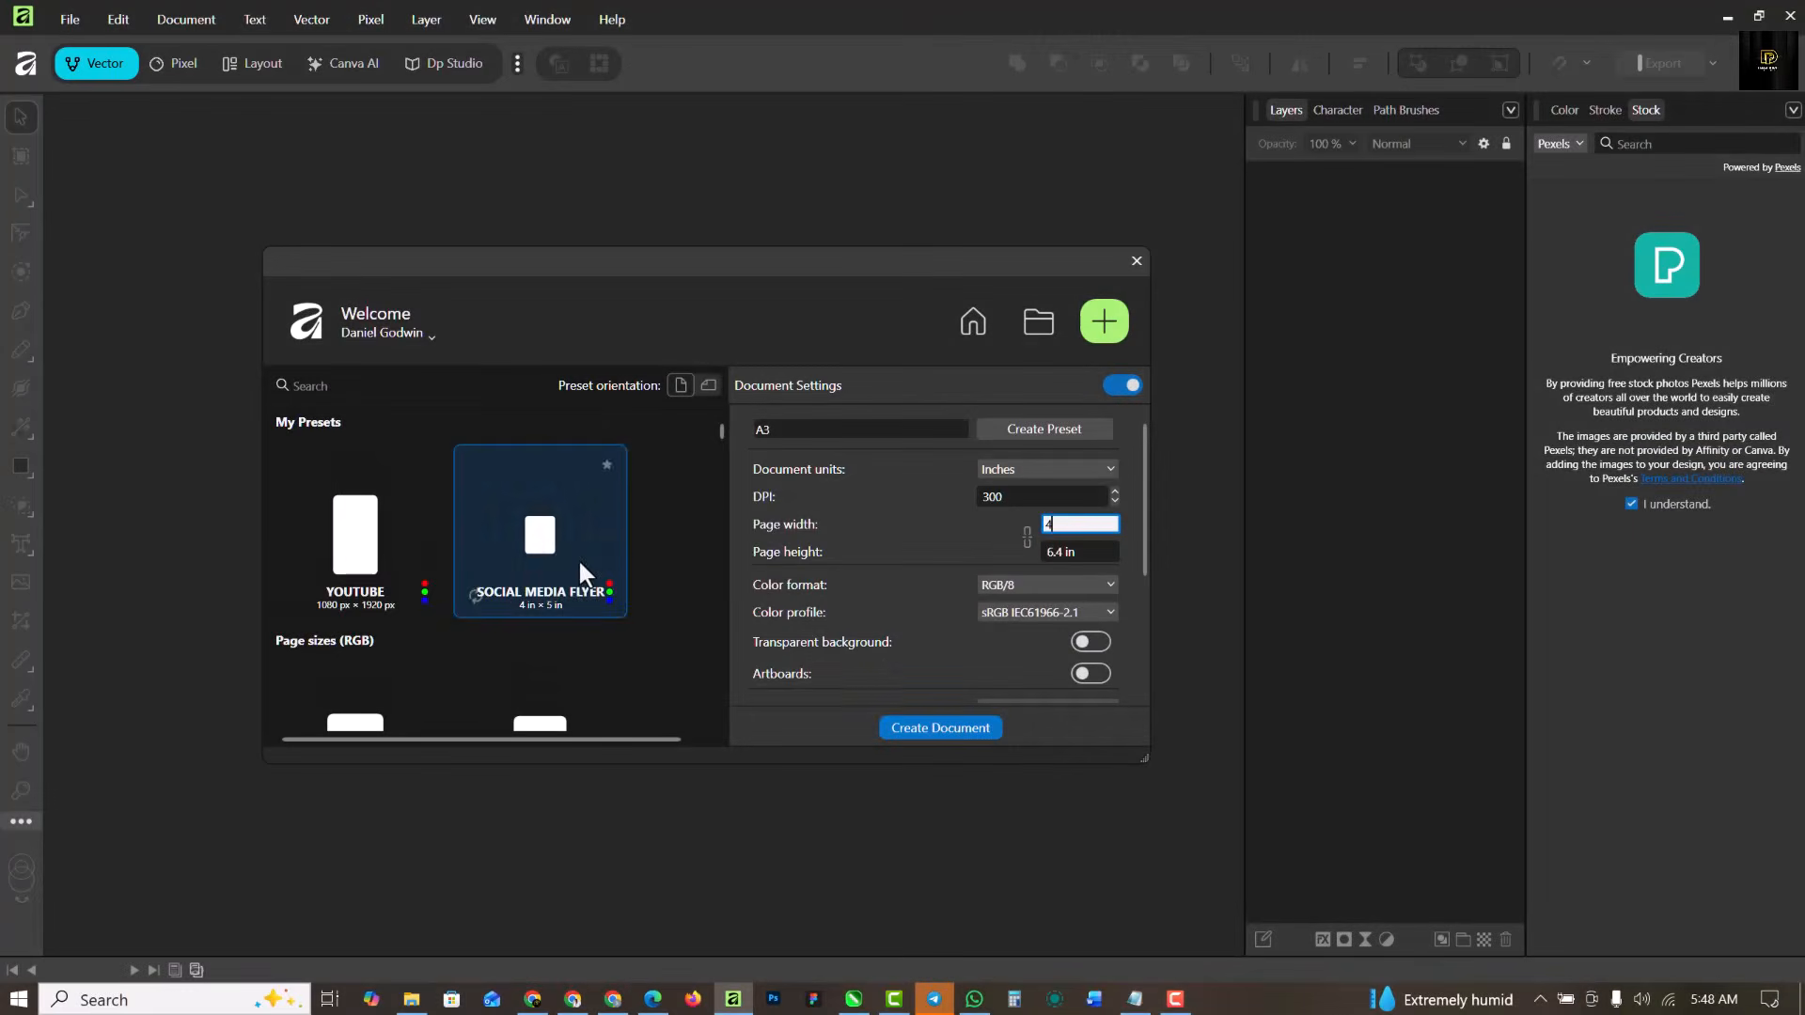
Create a document from the SOCIAL MEDIA FLYER preset.
{"action": "scroll", "coordinate": [624, 568], "scroll_direction": "down", "scroll_amount": 2}
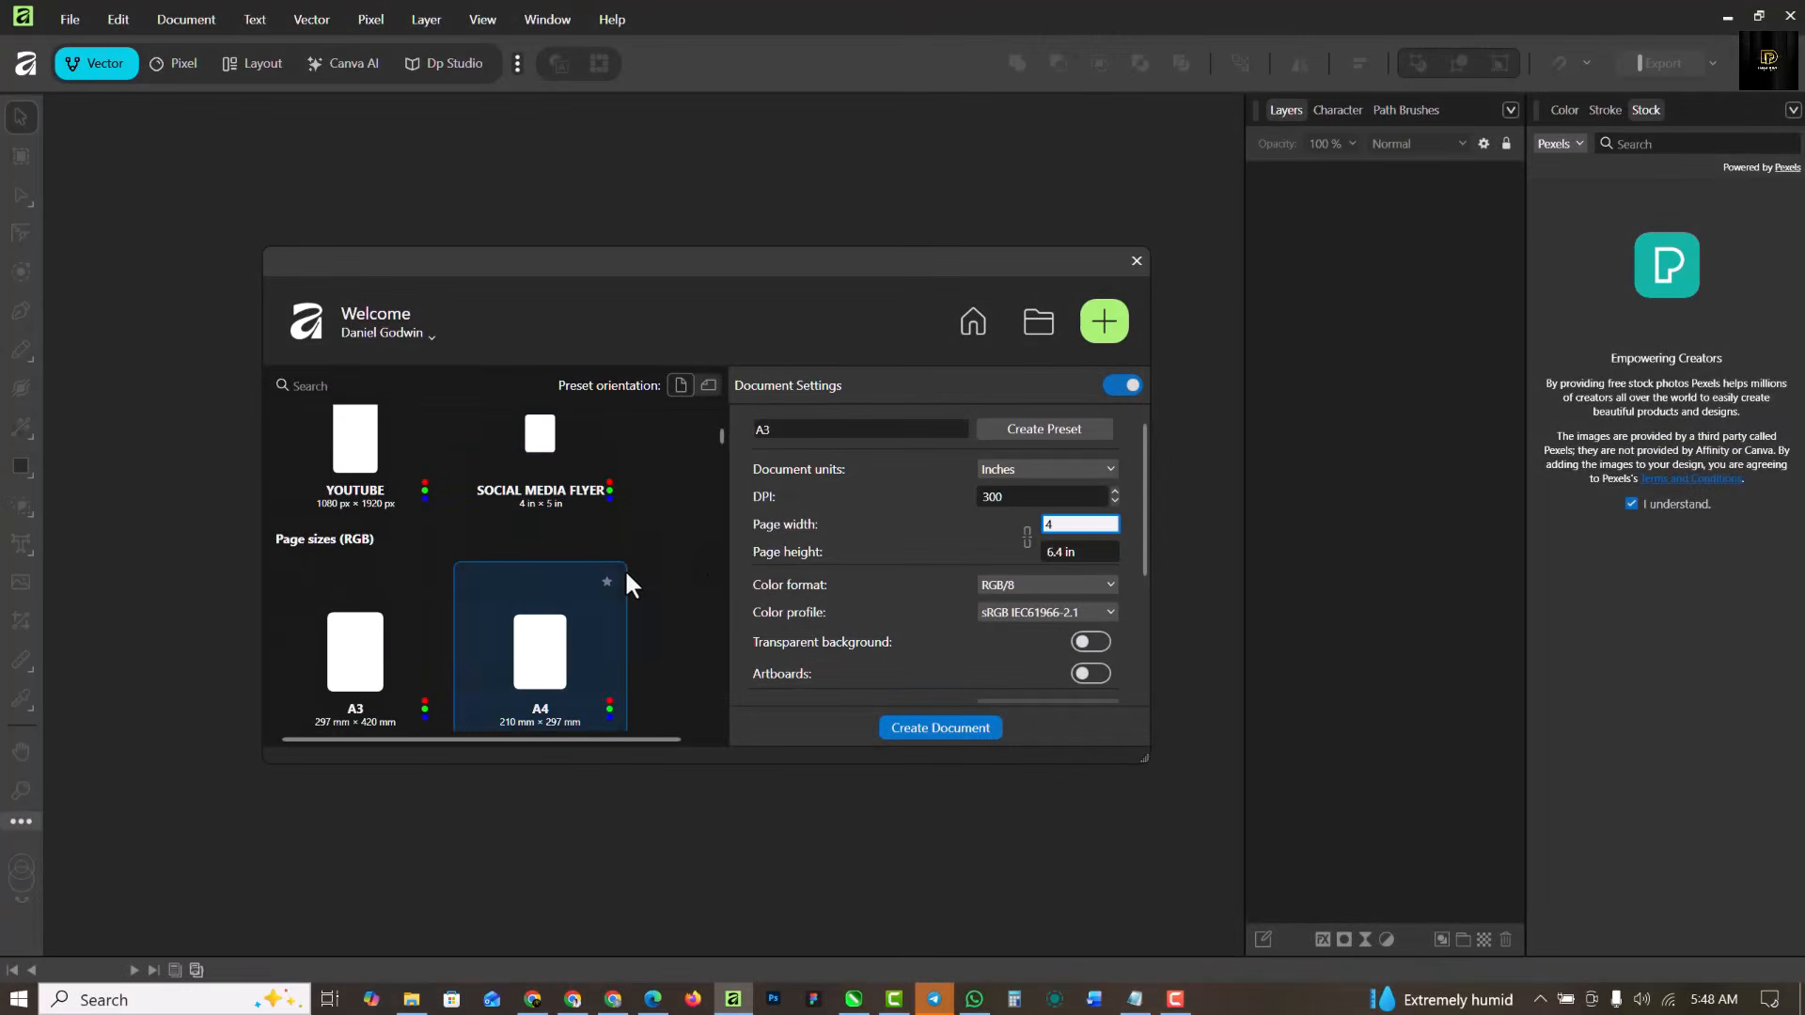
{"action": "left_click", "coordinate": [543, 465]}
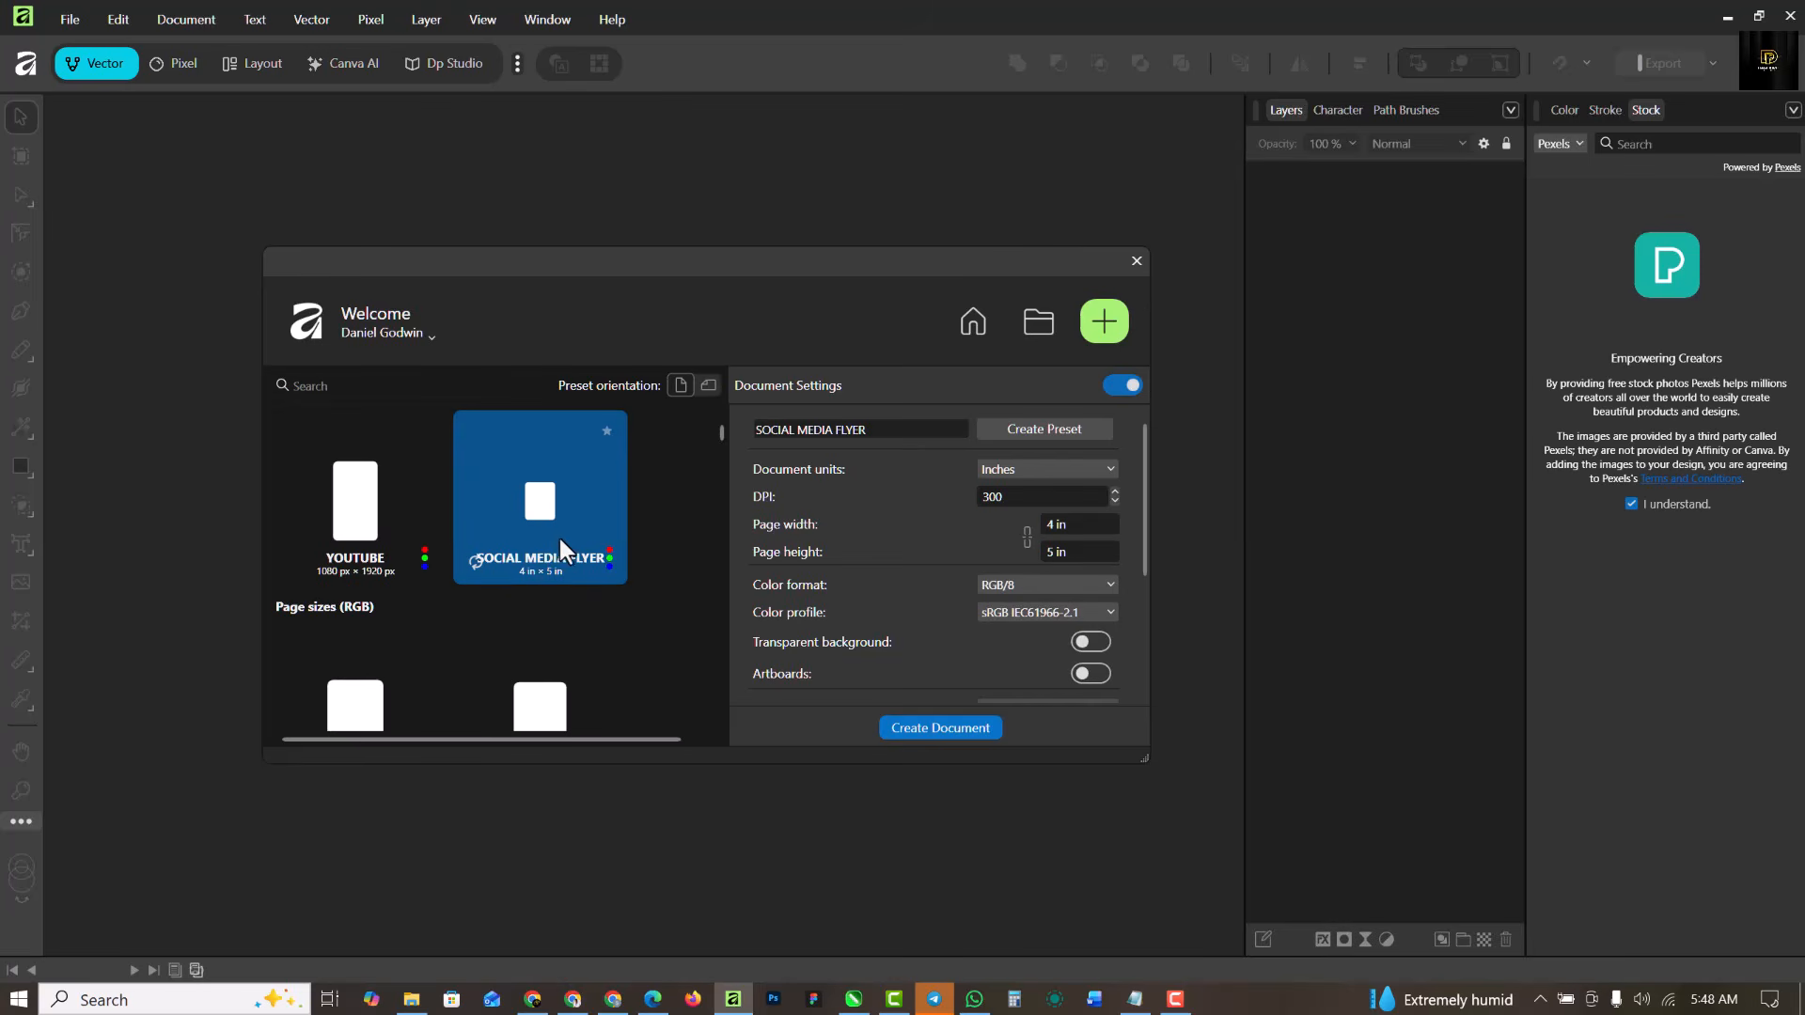
{"action": "left_click", "coordinate": [961, 728]}
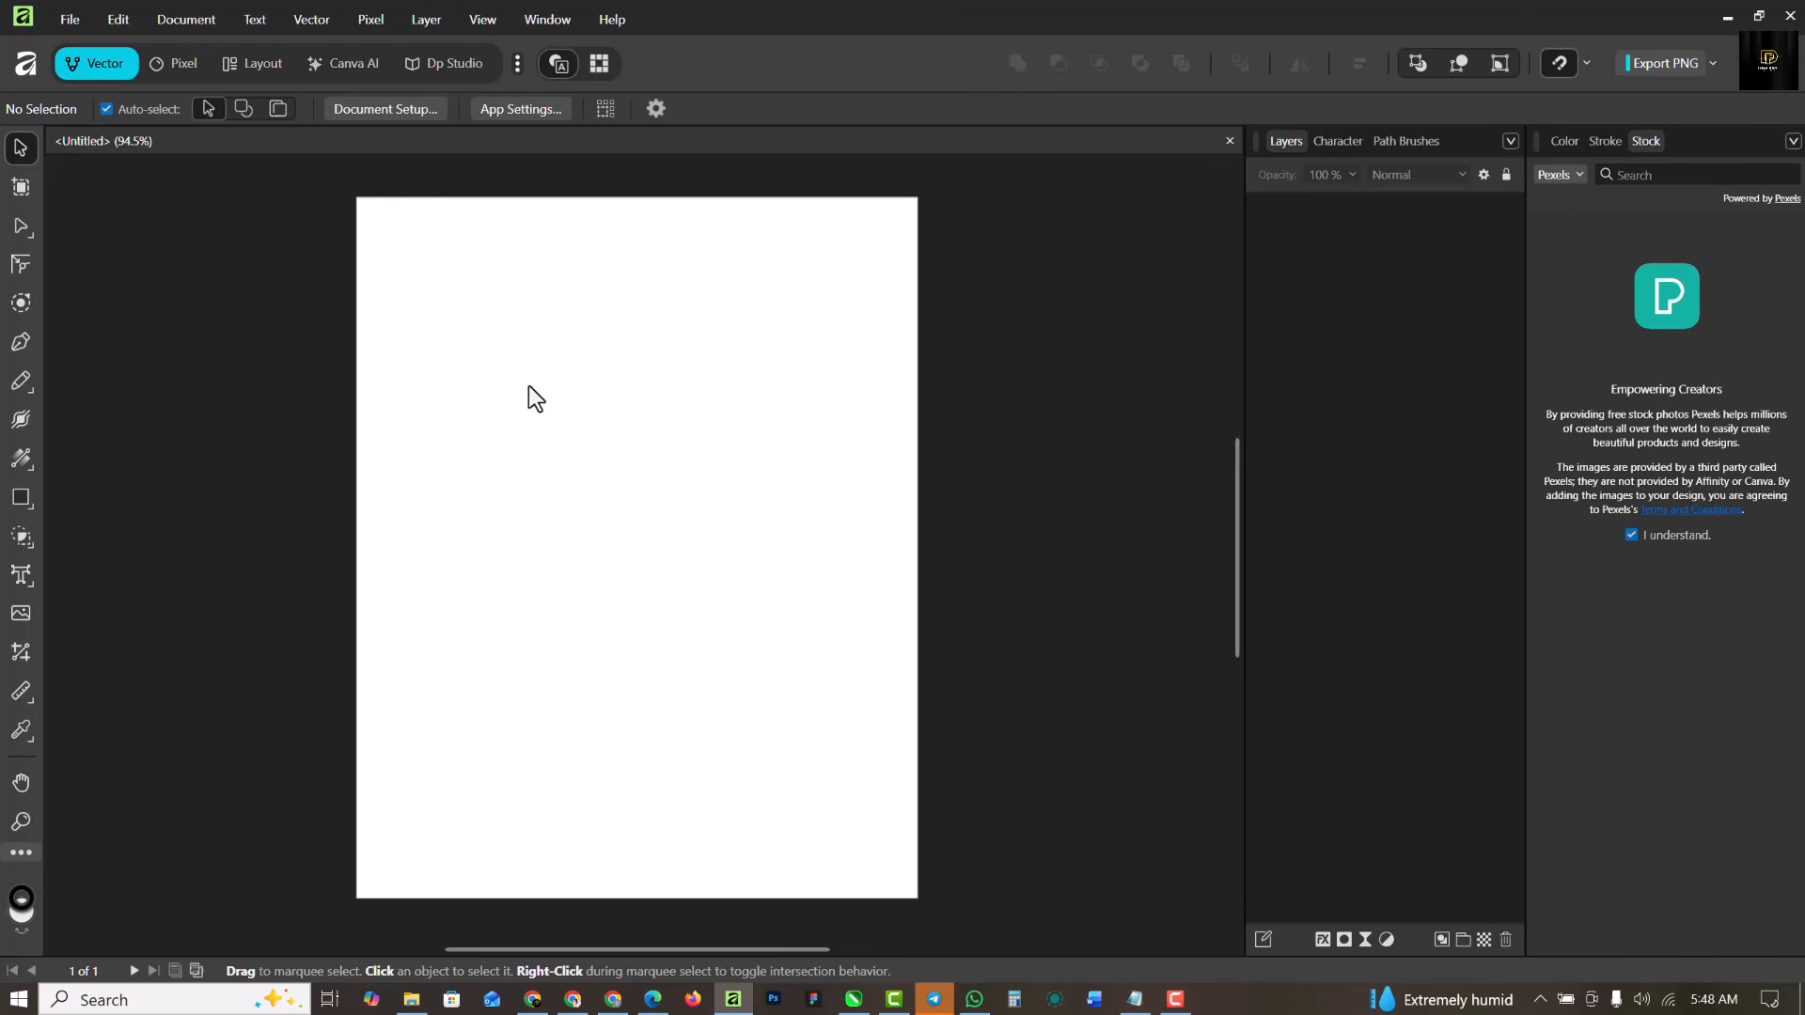
Place the orange arch background image from the RESOURCE folder on the page and scale it to cover the full page width.
{"action": "left_click", "coordinate": [412, 1002]}
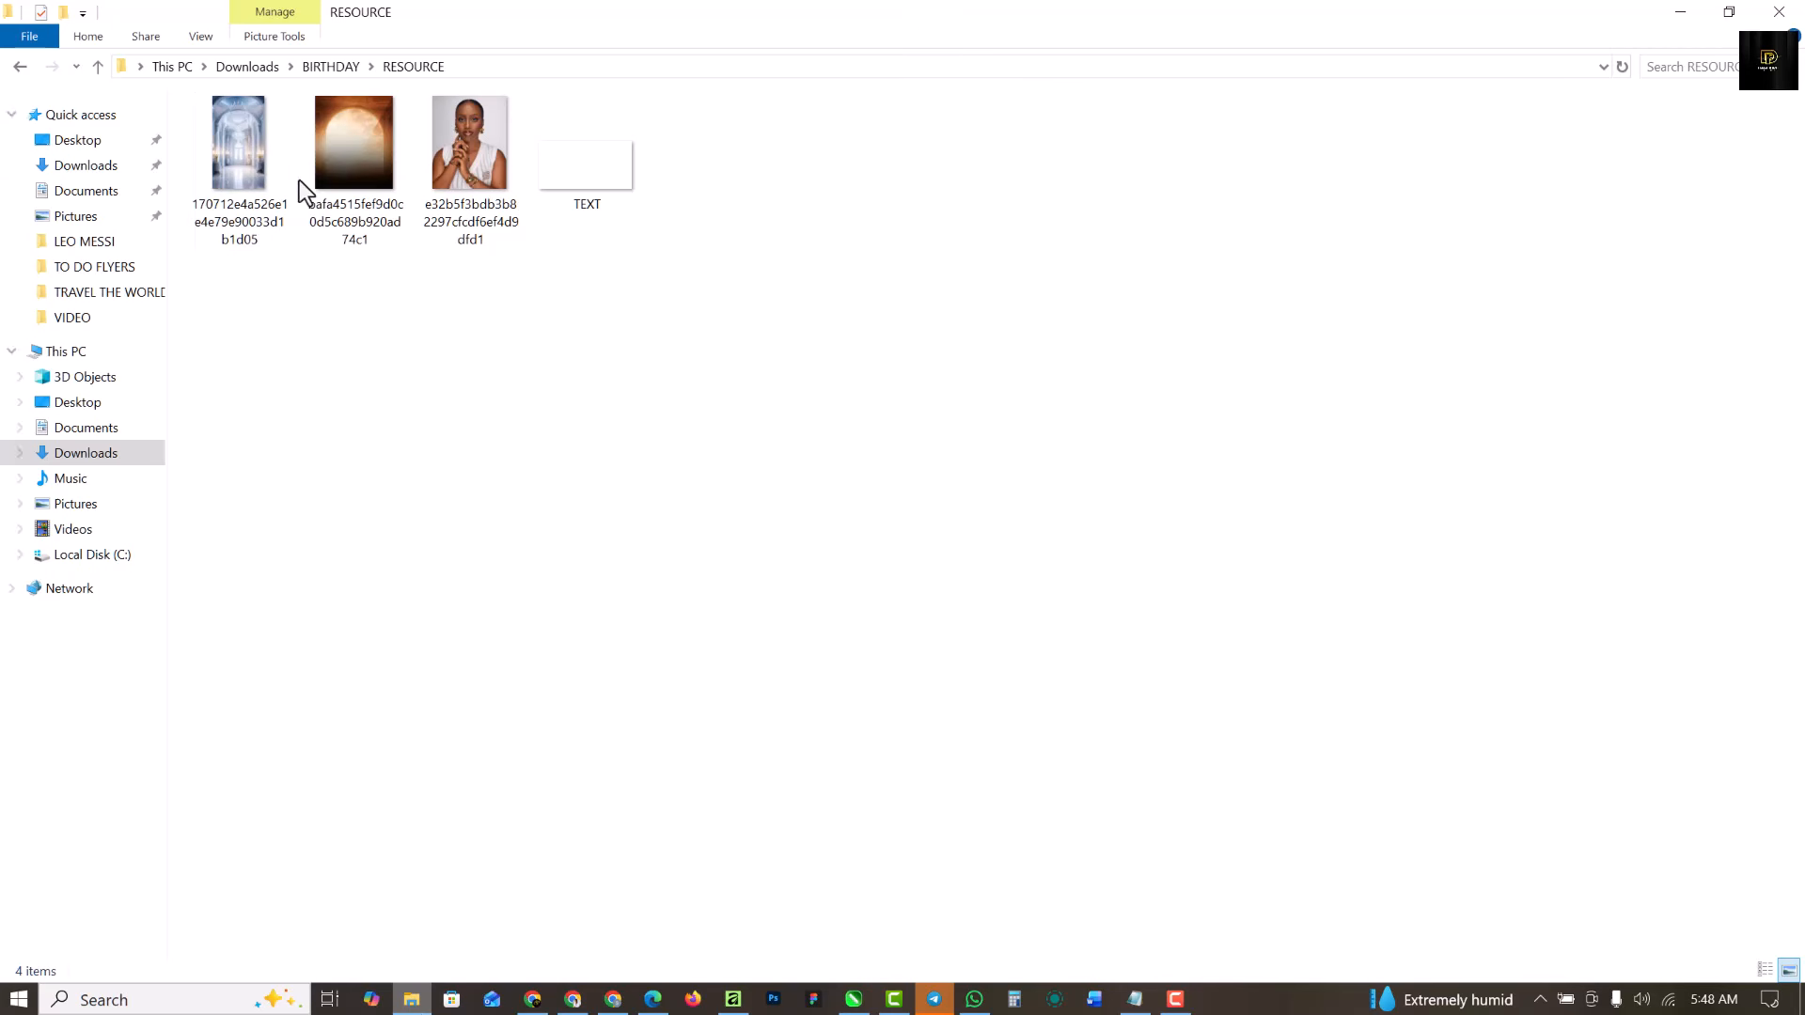
{"action": "left_click", "coordinate": [370, 136]}
{"action": "left_click_drag", "start_coordinate": [346, 132], "coordinate": [694, 406]}
{"action": "left_click_drag", "start_coordinate": [730, 335], "coordinate": [561, 331]}
{"action": "left_click_drag", "start_coordinate": [706, 606], "coordinate": [924, 863]}
{"action": "left_click_drag", "start_coordinate": [355, 529], "coordinate": [346, 523]}
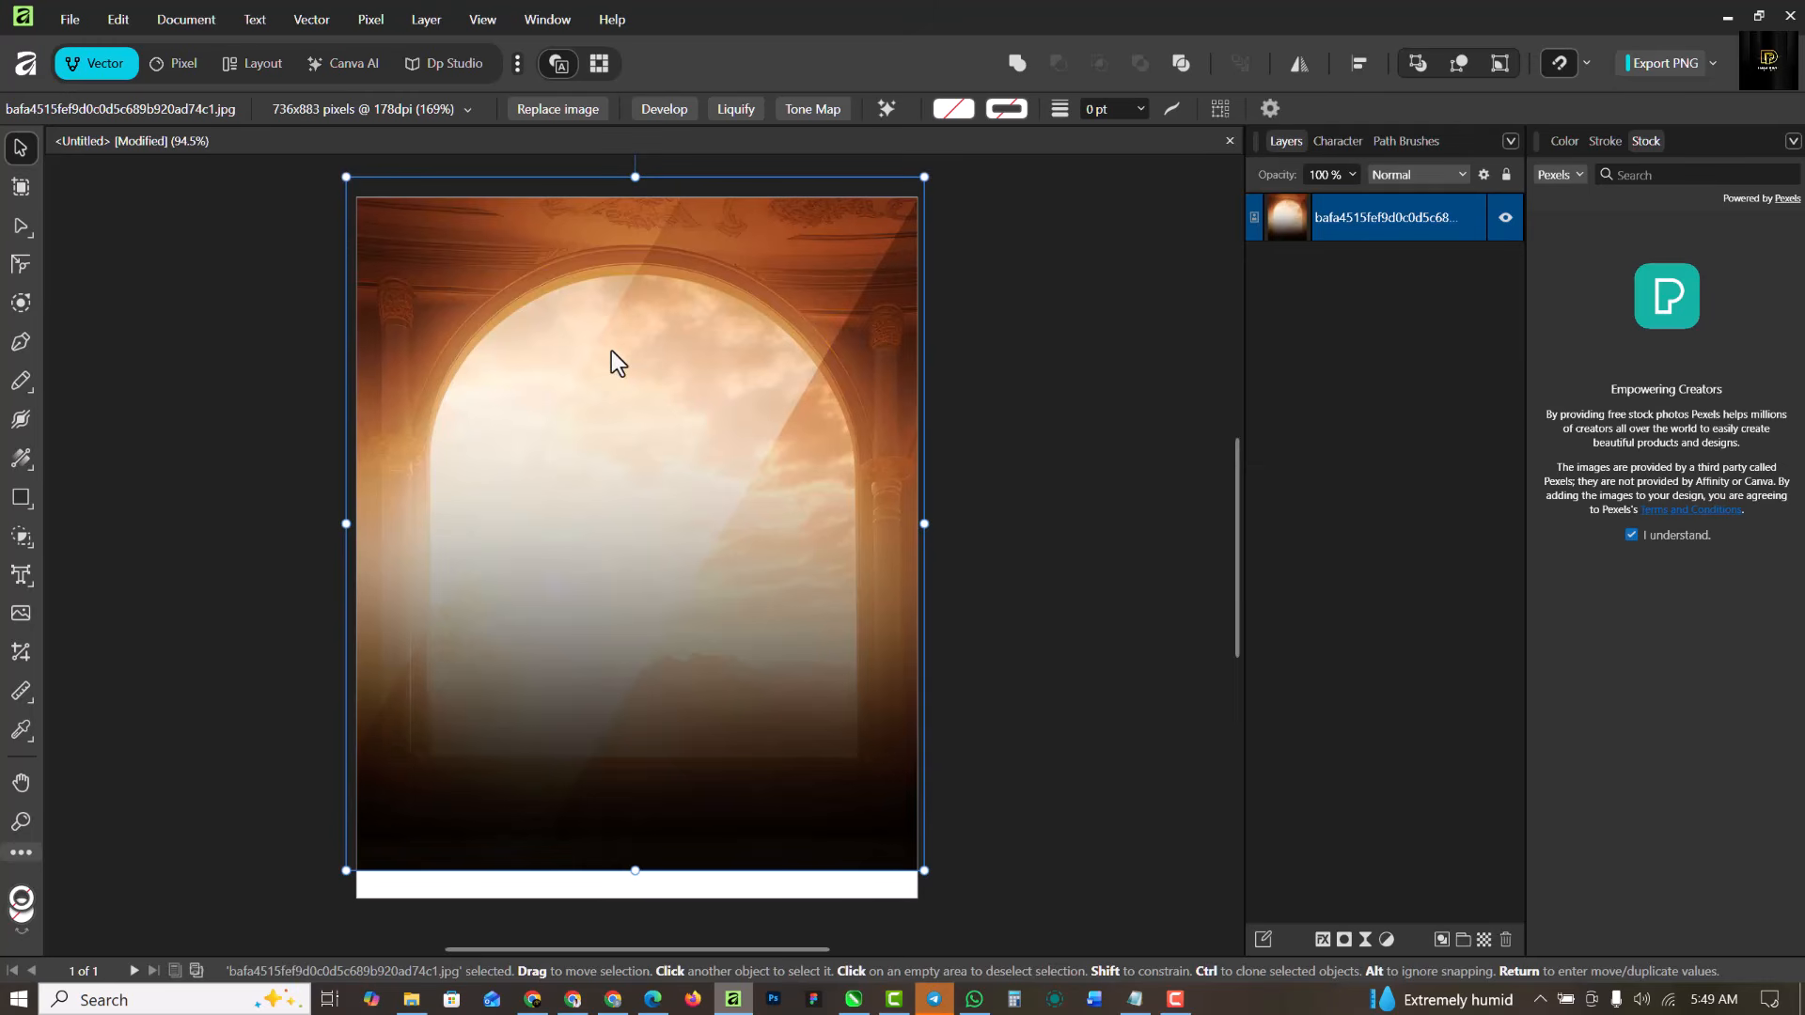
{"action": "left_click", "coordinate": [1041, 421]}
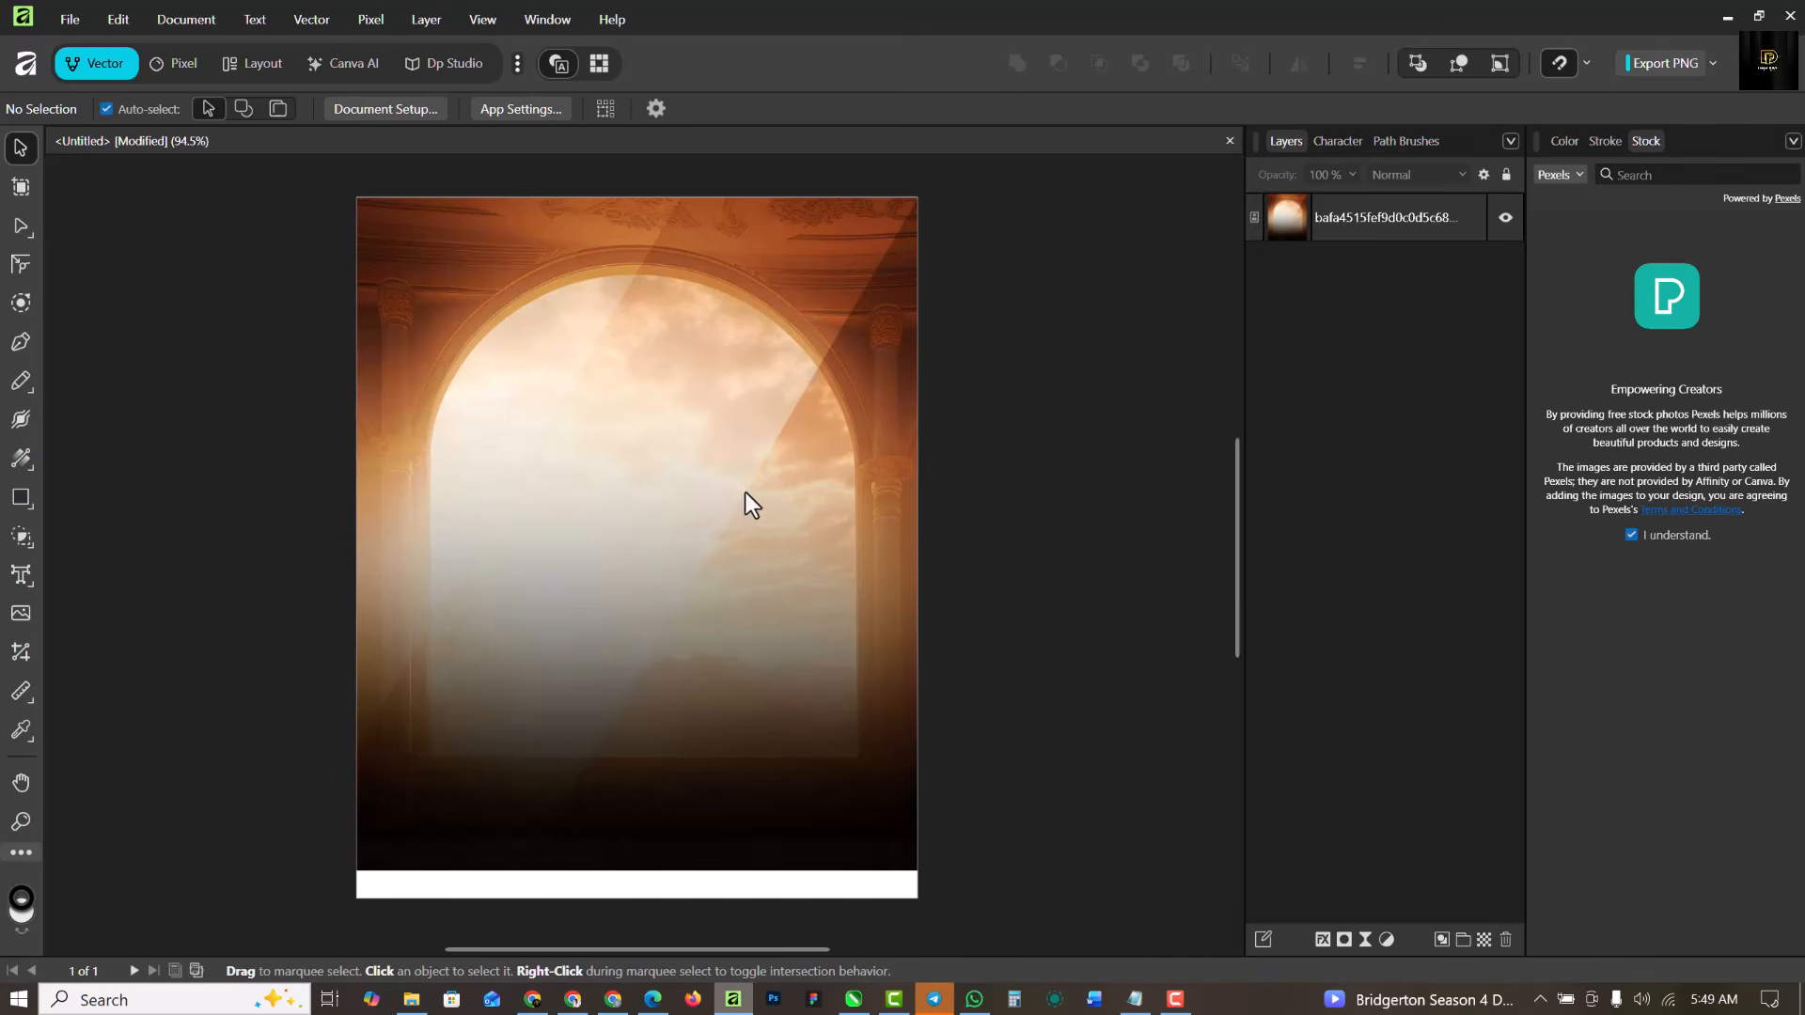
{"action": "left_click", "coordinate": [23, 491]}
{"action": "left_click", "coordinate": [82, 68]}
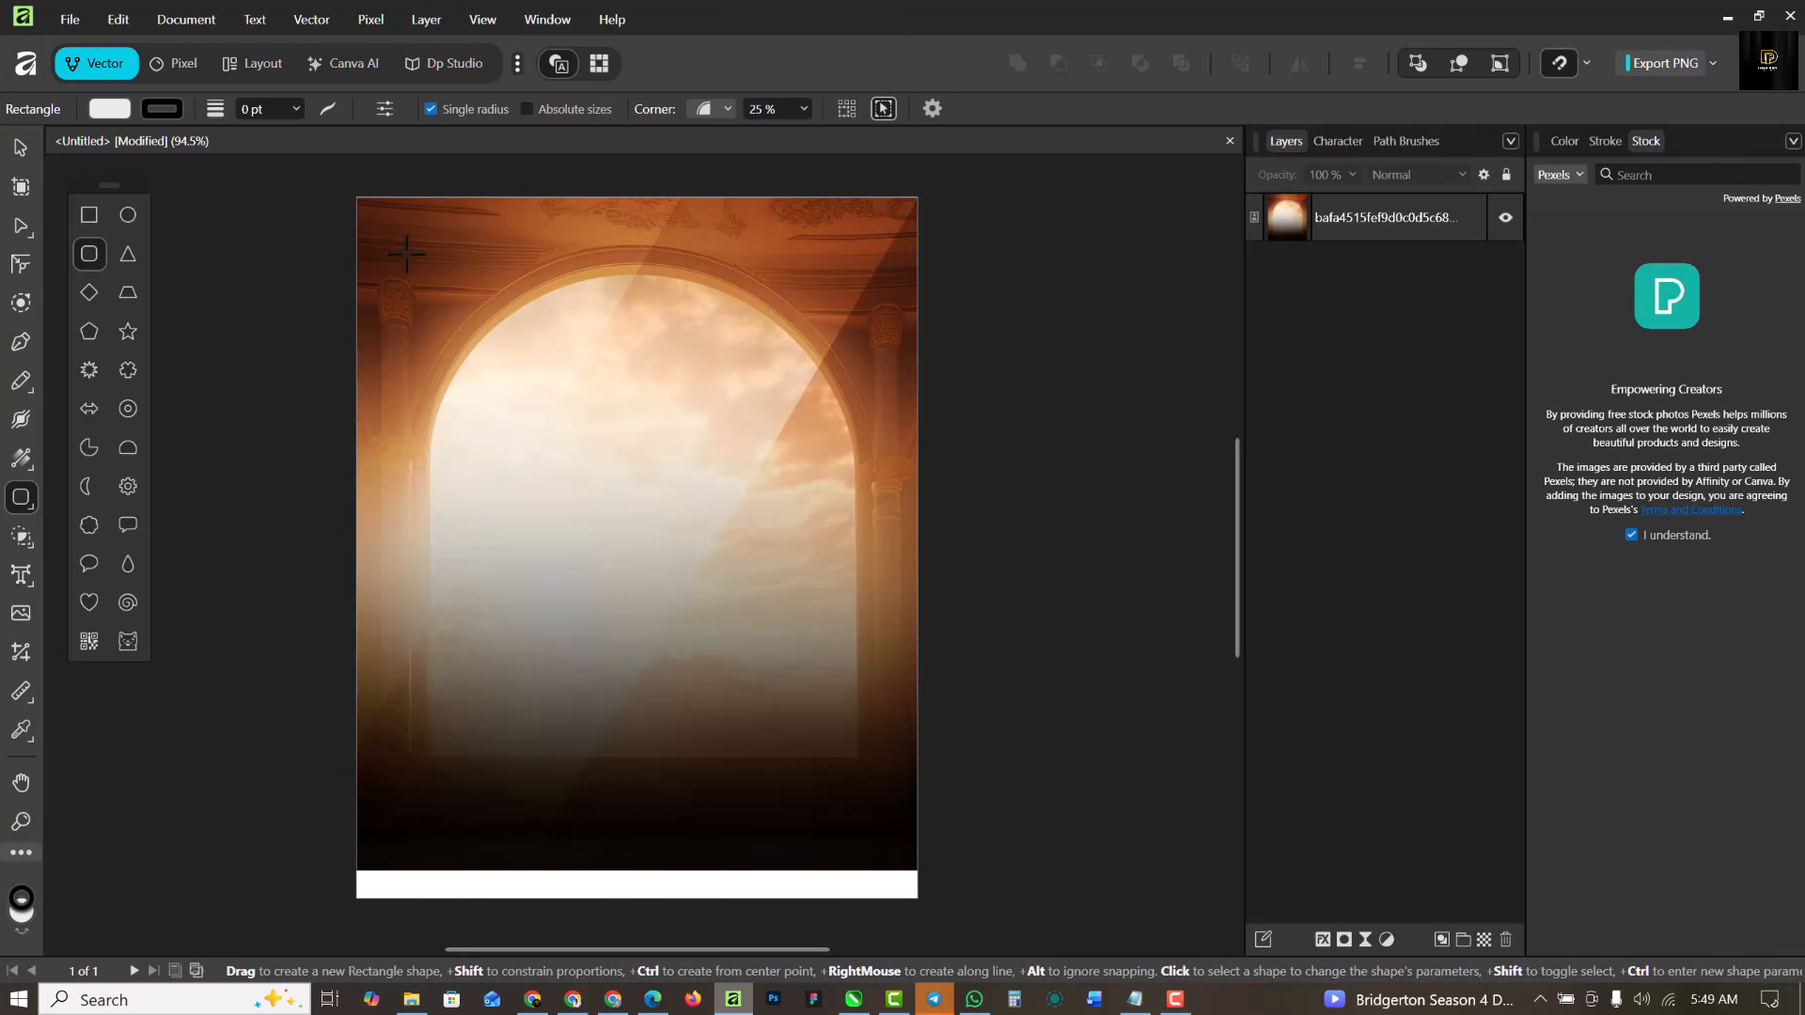
{"action": "left_click_drag", "start_coordinate": [406, 254], "coordinate": [726, 626]}
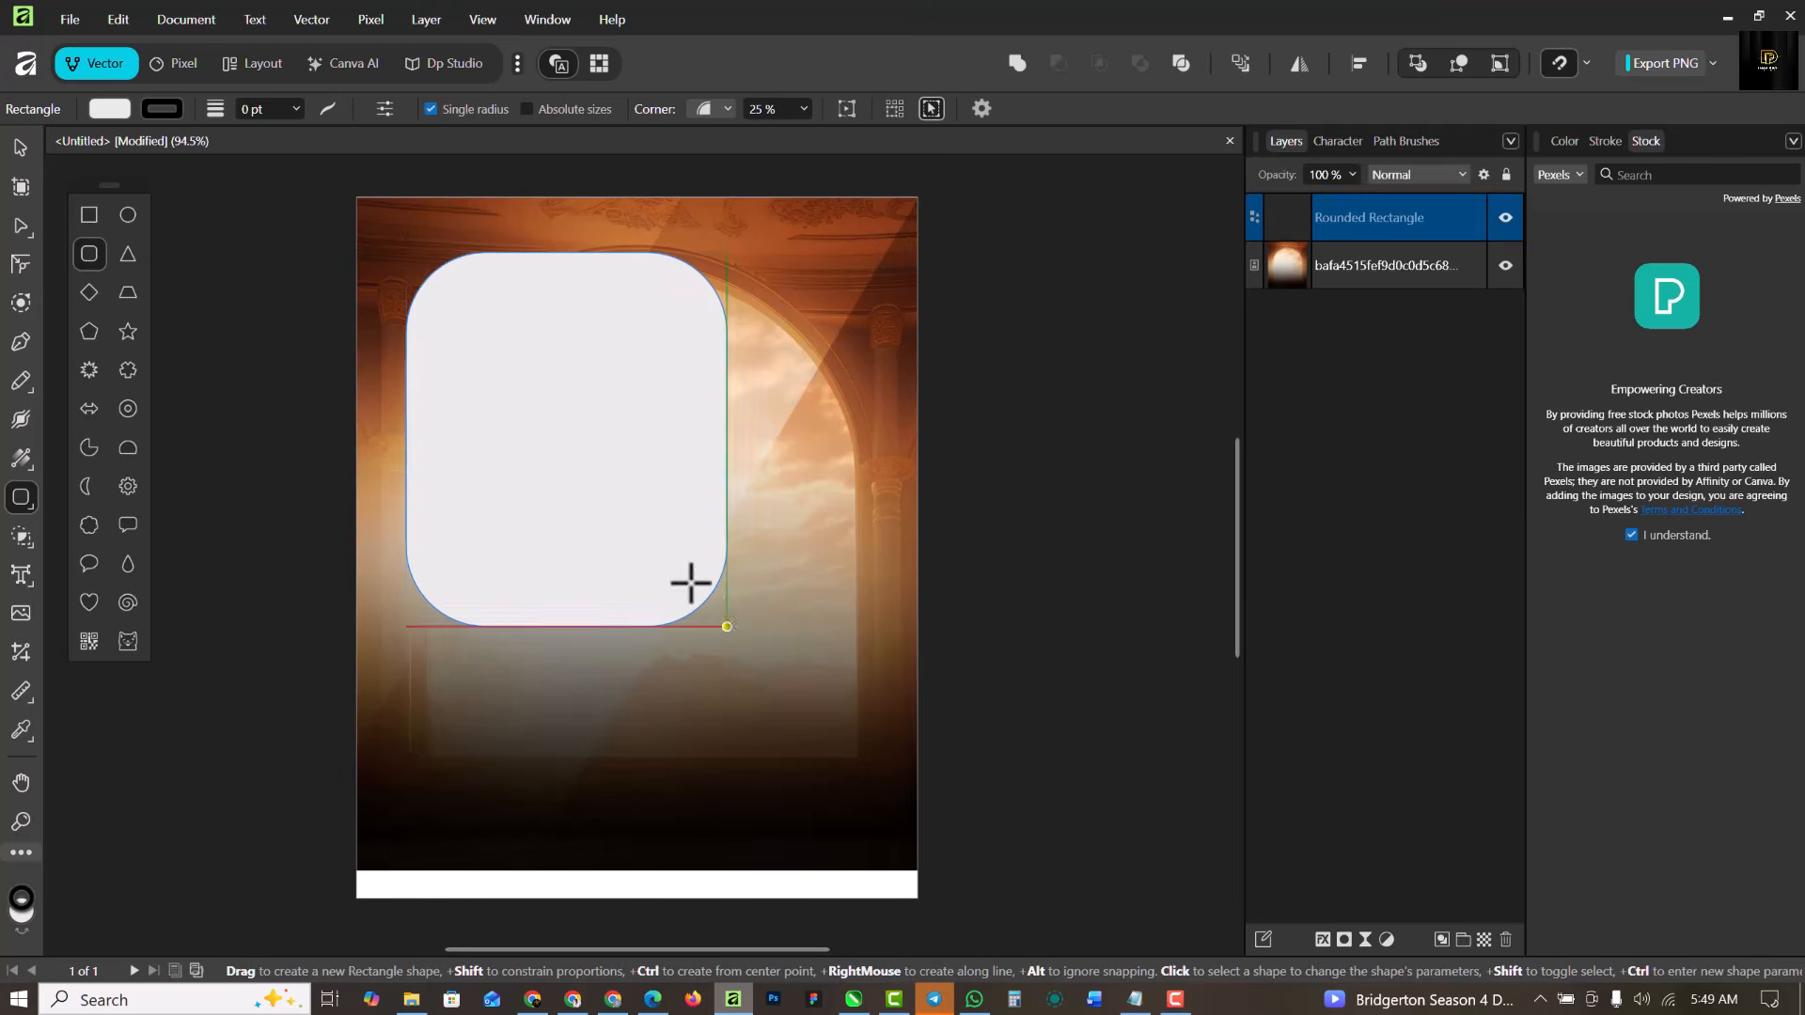
{"action": "key", "text": "ctrl+z"}
Draw a rectangle about 3.21 × 3.63 in over the arch opening and lower its opacity to 38%.
{"action": "left_click", "coordinate": [86, 212]}
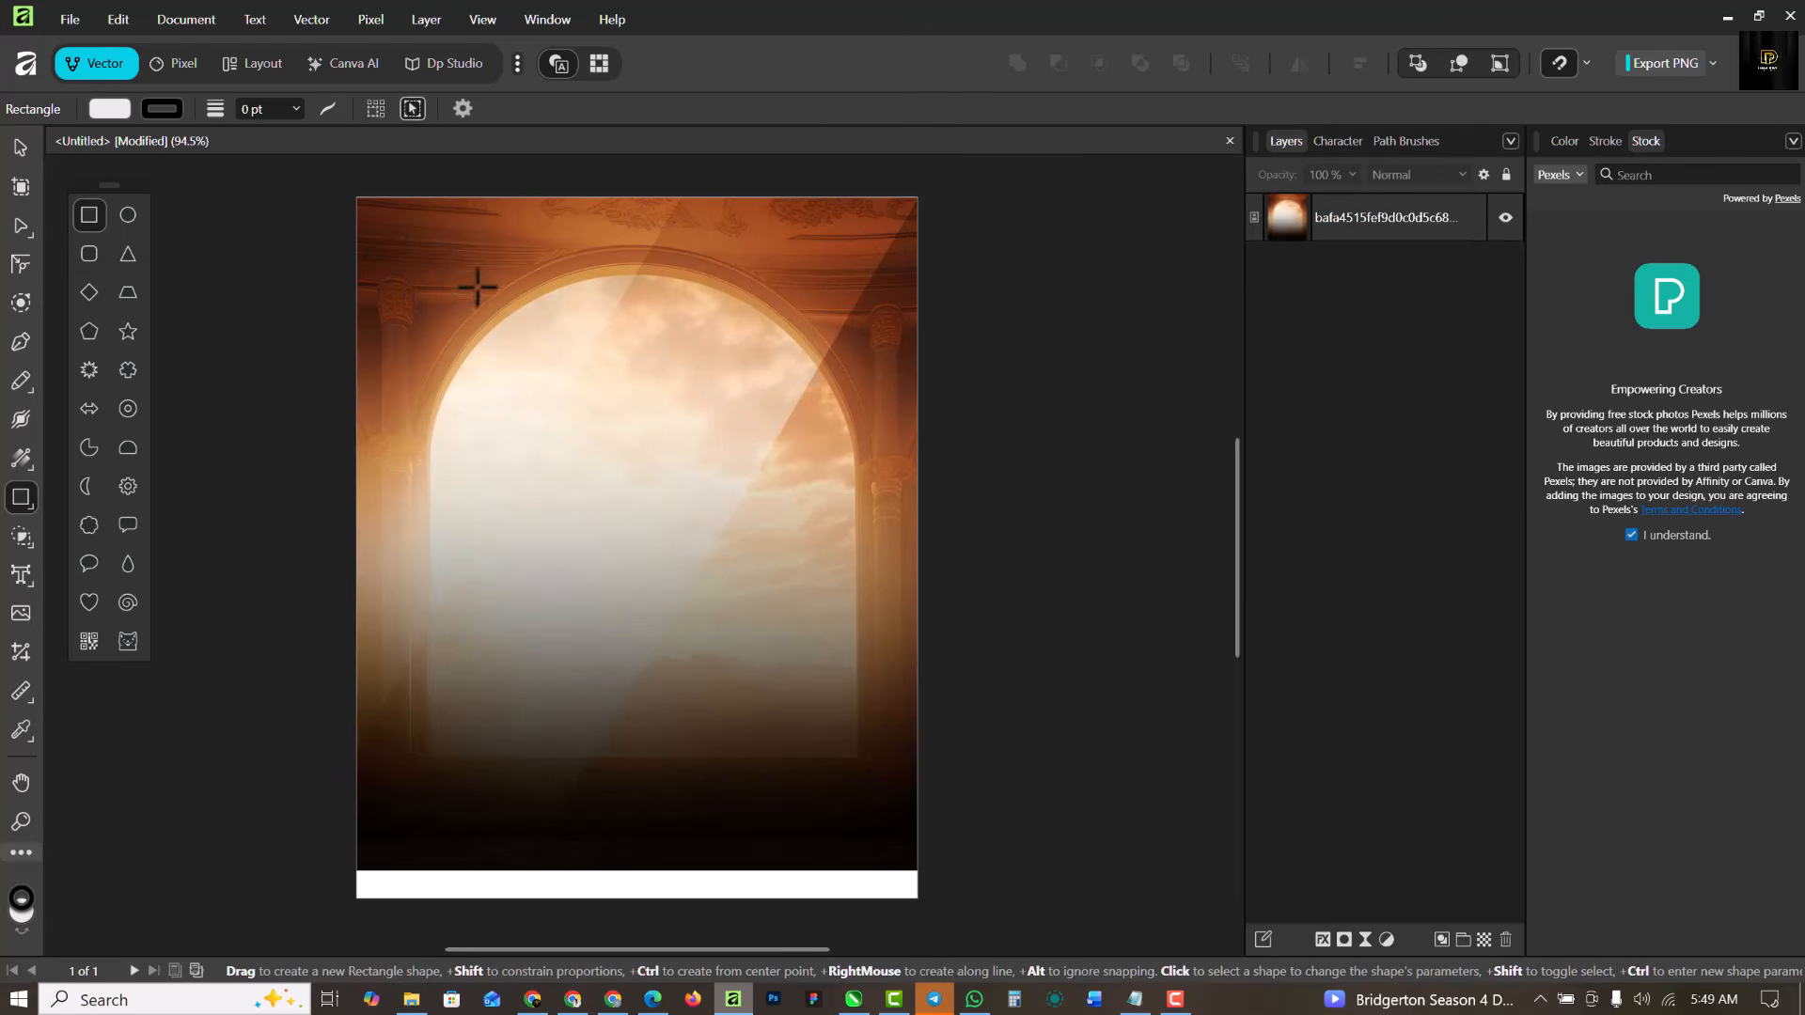
{"action": "left_click_drag", "start_coordinate": [407, 252], "coordinate": [860, 761]}
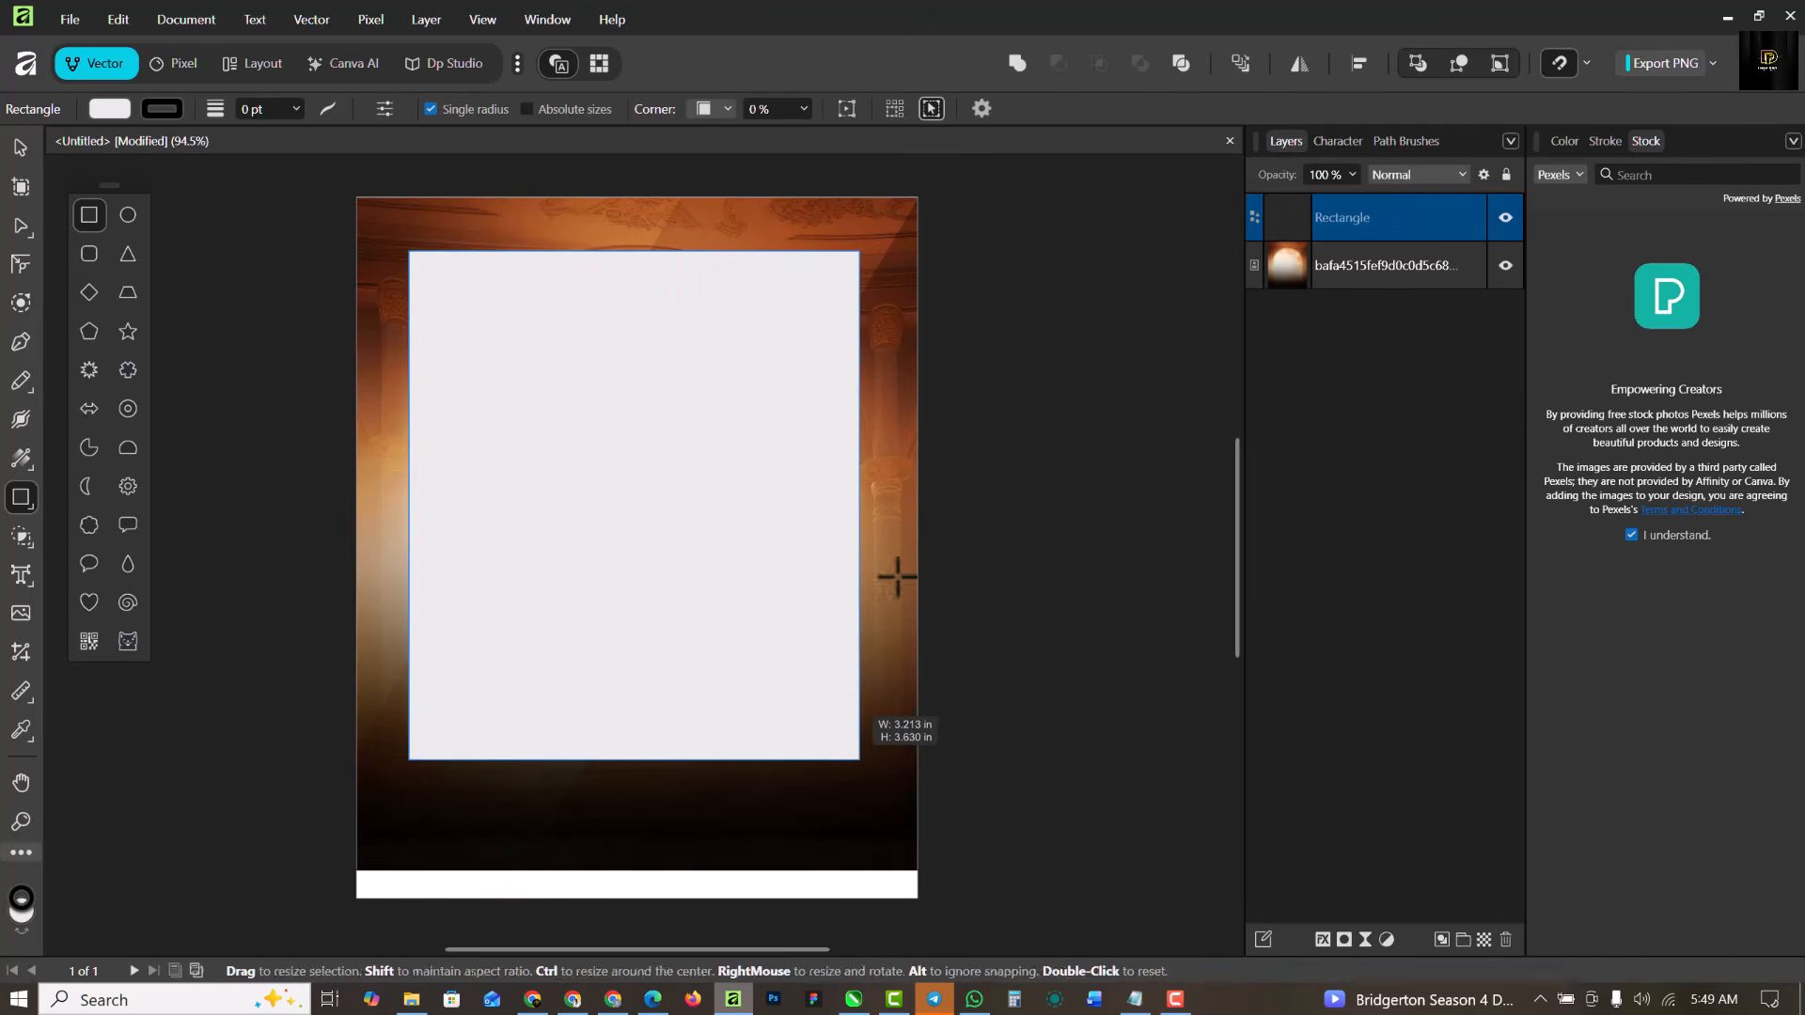
{"action": "left_click", "coordinate": [1351, 174]}
{"action": "left_click_drag", "start_coordinate": [1352, 197], "coordinate": [1258, 196]}
Resize the rectangle so its left edge meets the inner side of the arch and its upper edge meets the arch's top.
{"action": "scroll", "coordinate": [410, 504], "scroll_direction": "up", "scroll_amount": 3}
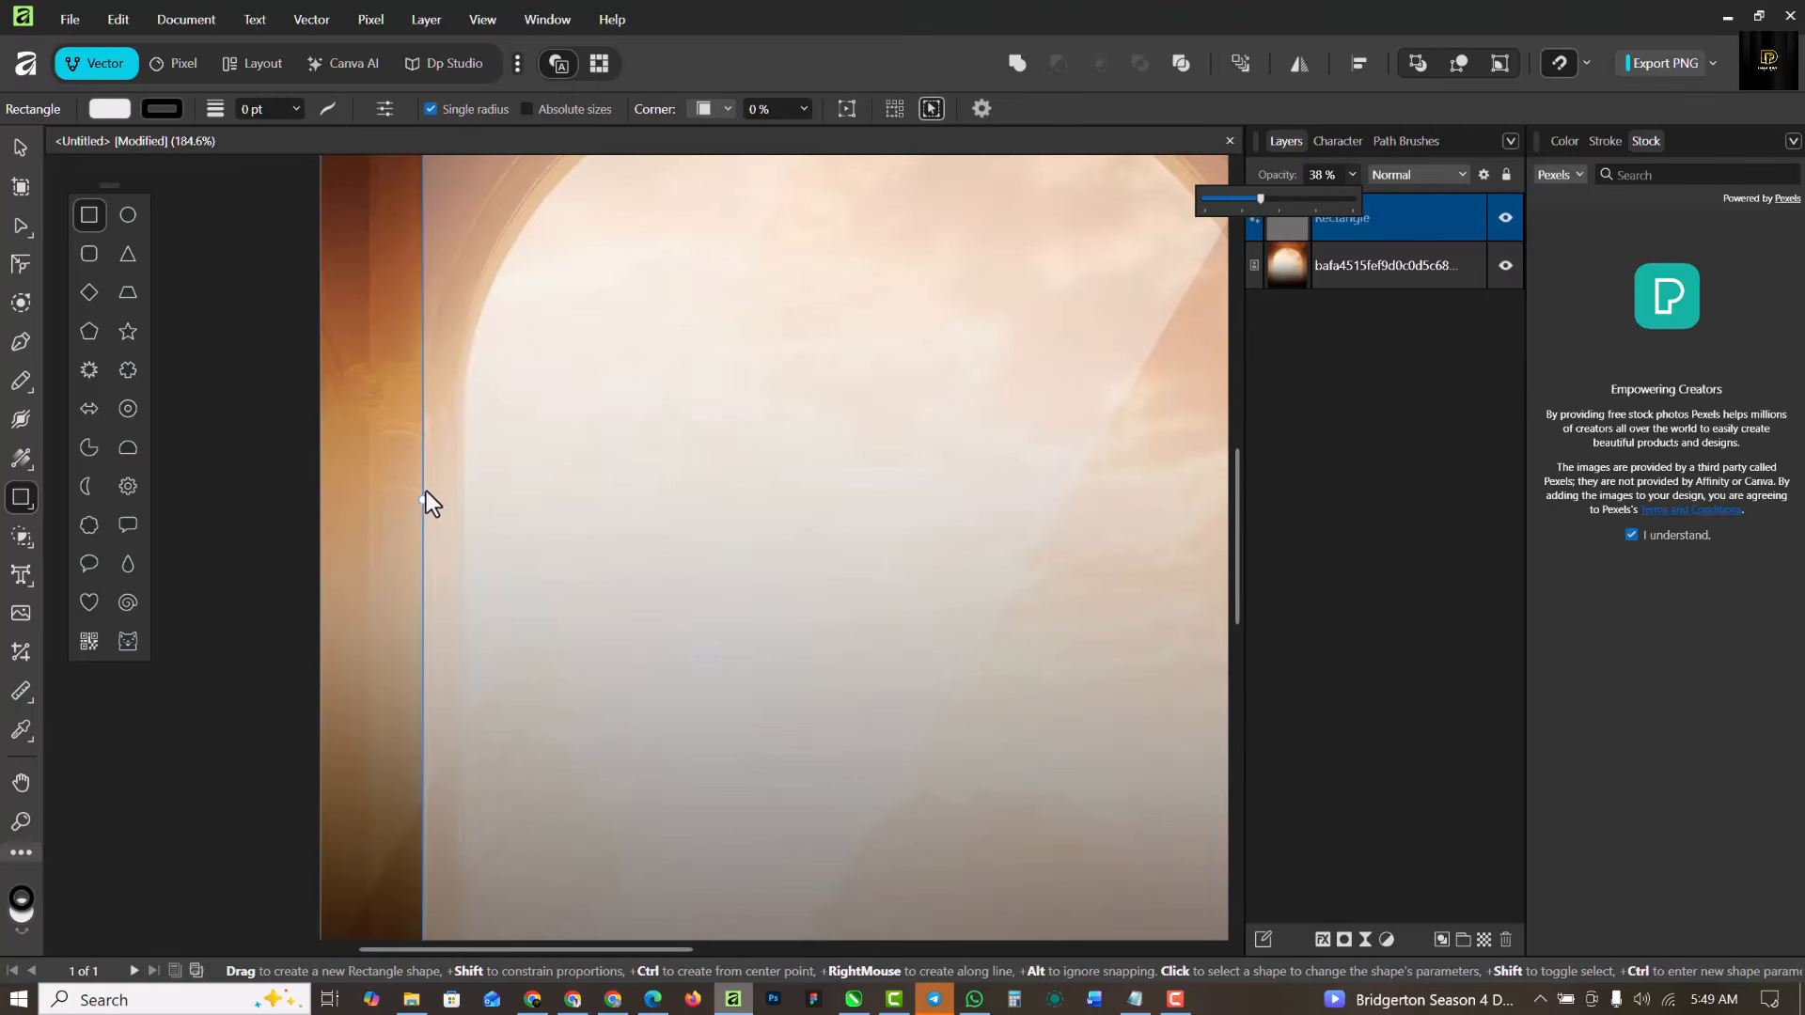
{"action": "scroll", "coordinate": [415, 515], "scroll_direction": "down", "scroll_amount": 1}
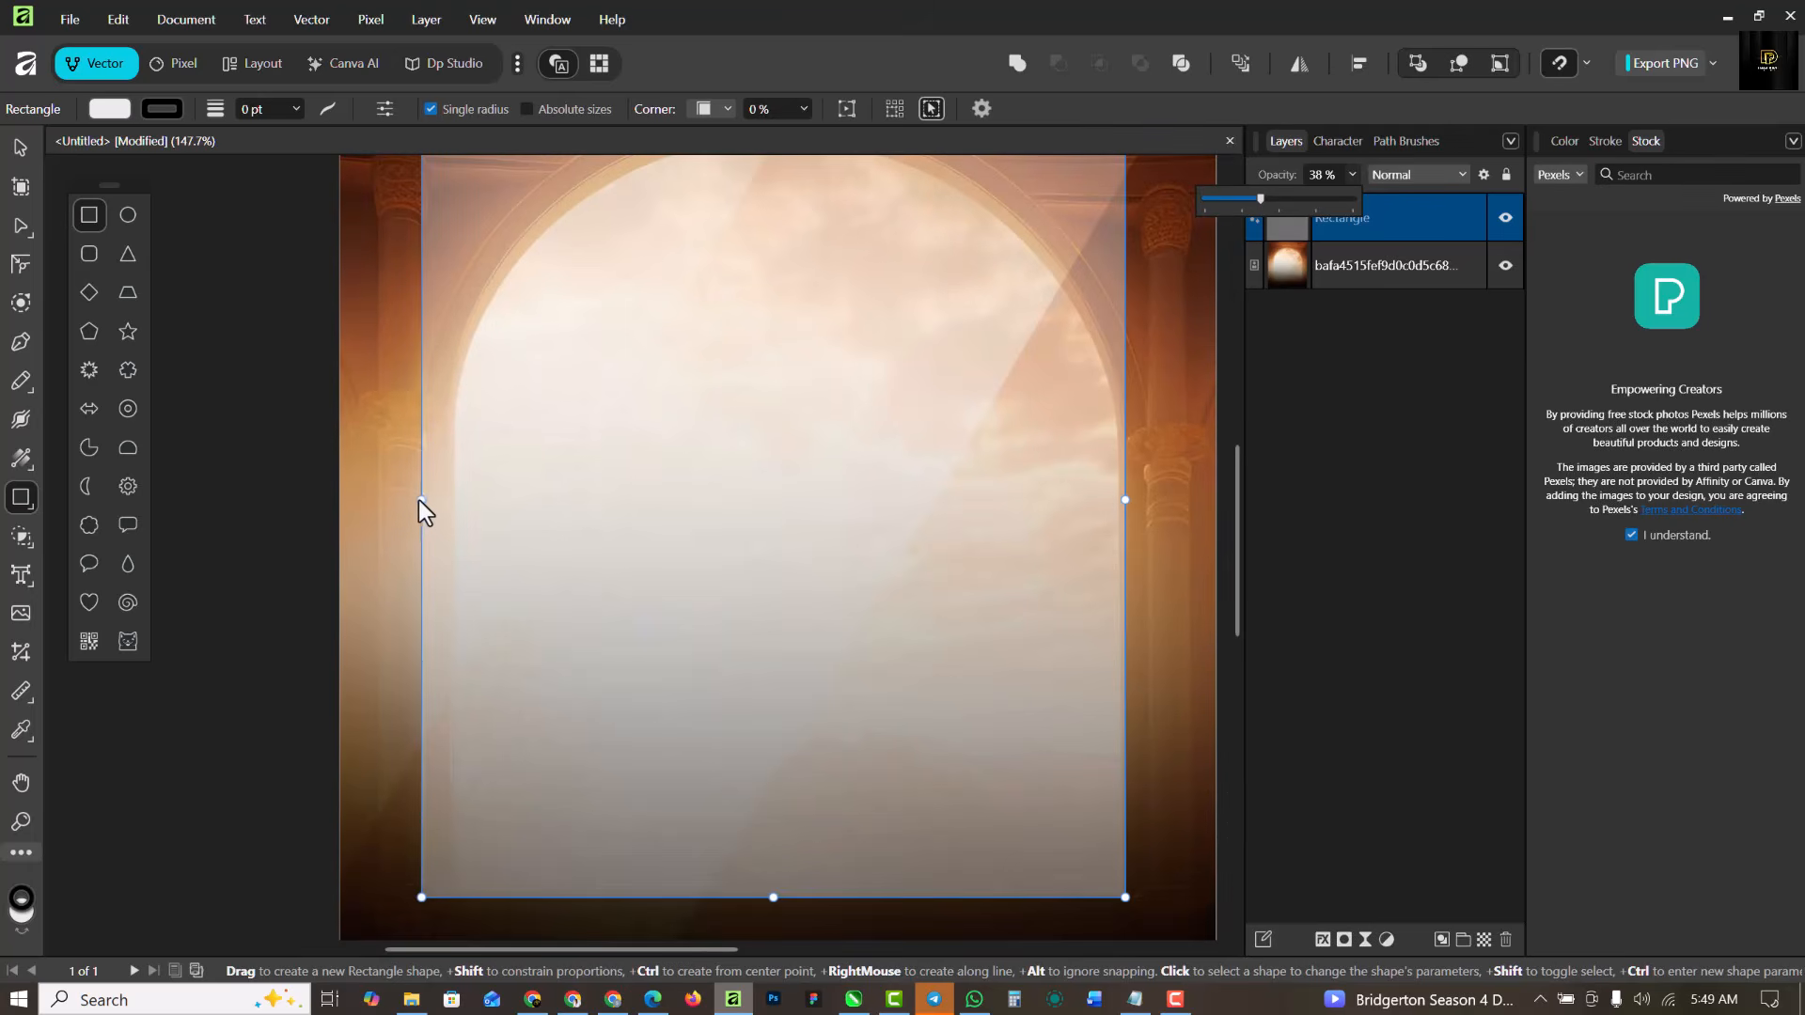
{"action": "left_click", "coordinate": [20, 147]}
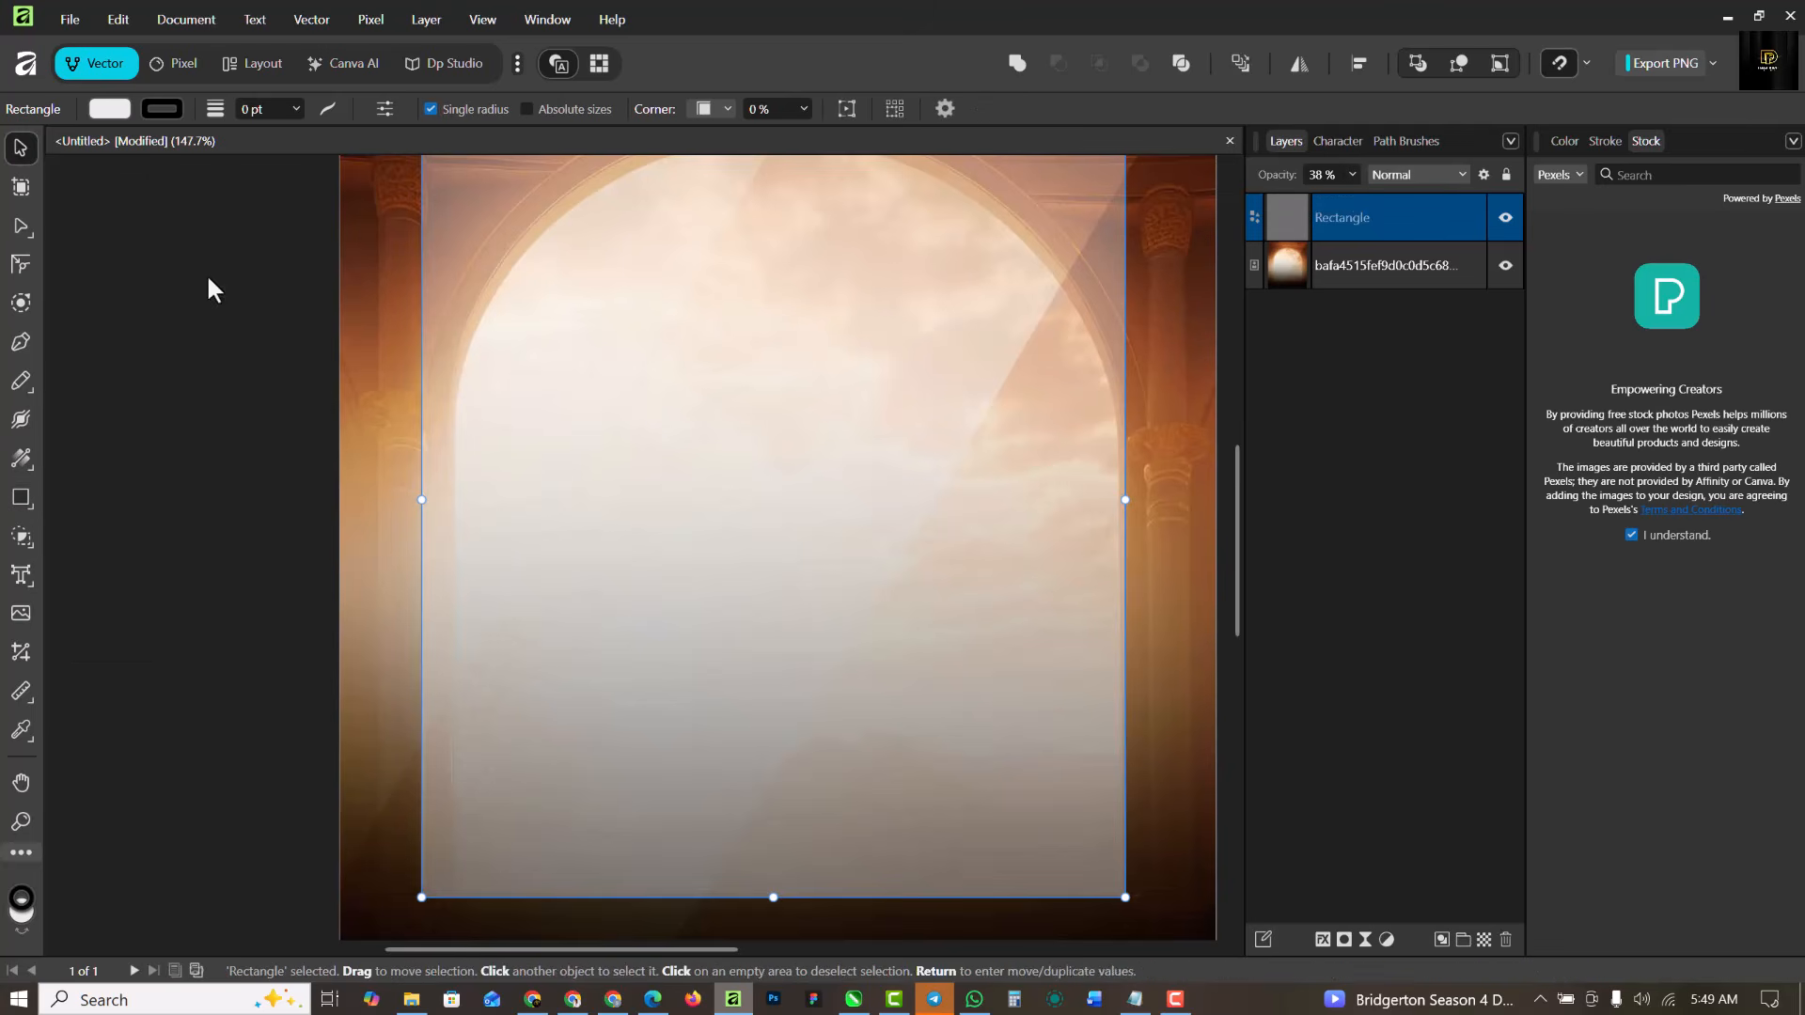
{"action": "left_click_drag", "start_coordinate": [422, 500], "coordinate": [454, 508]}
{"action": "scroll", "coordinate": [692, 556], "scroll_direction": "down", "scroll_amount": 3}
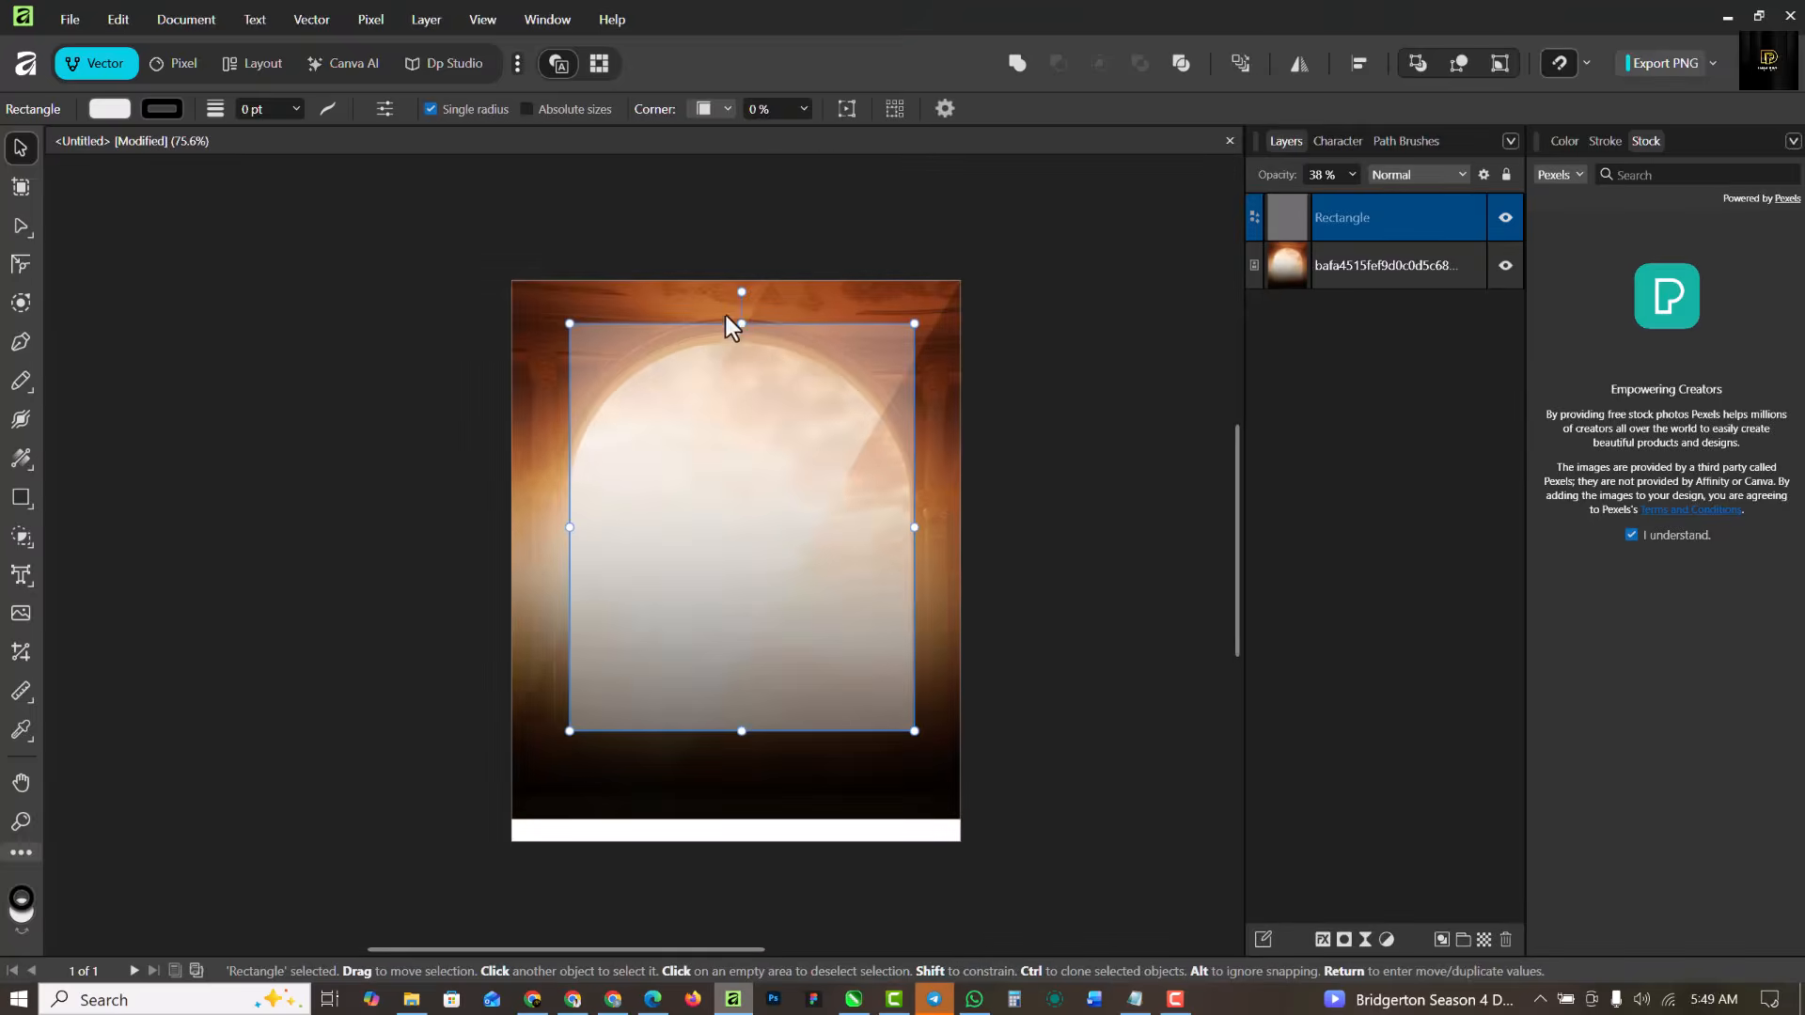
{"action": "scroll", "coordinate": [738, 314], "scroll_direction": "up", "scroll_amount": 3}
{"action": "left_click_drag", "start_coordinate": [750, 344], "coordinate": [802, 320]}
{"action": "scroll", "coordinate": [739, 340], "scroll_direction": "up", "scroll_amount": 5}
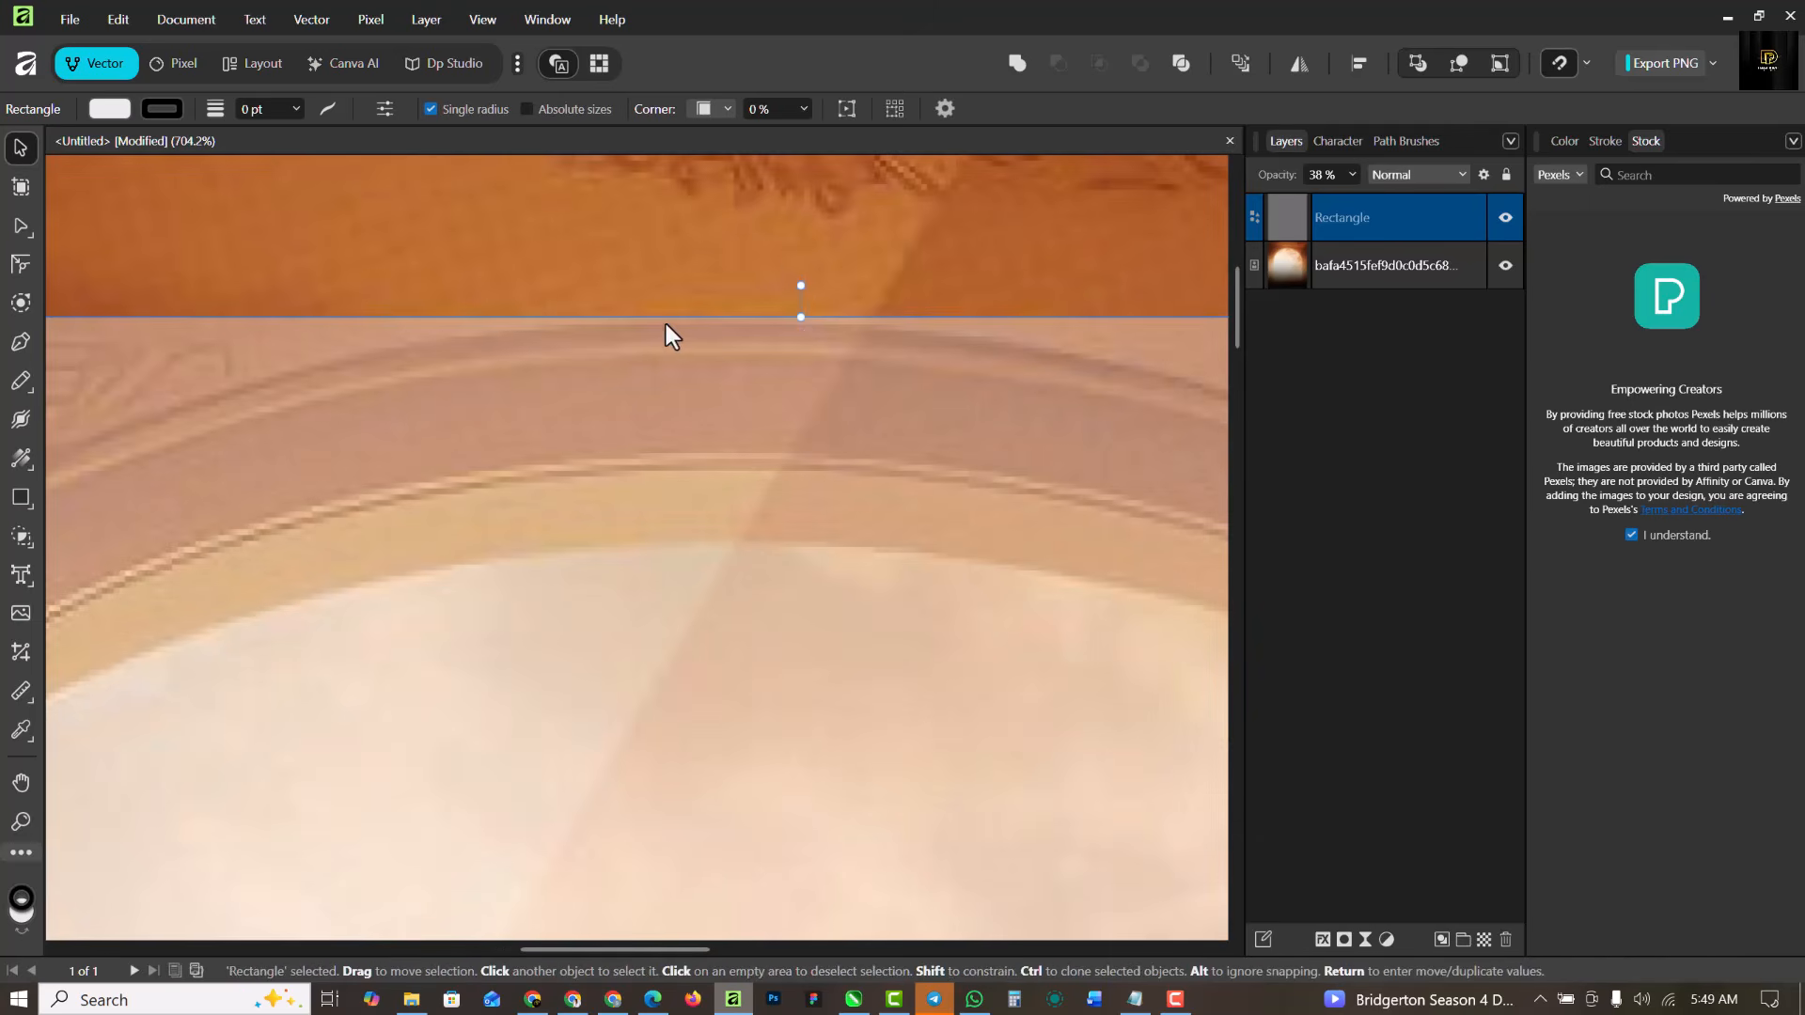
{"action": "scroll", "coordinate": [665, 334], "scroll_direction": "down", "scroll_amount": 5}
{"action": "scroll", "coordinate": [704, 353], "scroll_direction": "down", "scroll_amount": 2}
{"action": "scroll", "coordinate": [674, 414], "scroll_direction": "up", "scroll_amount": 2}
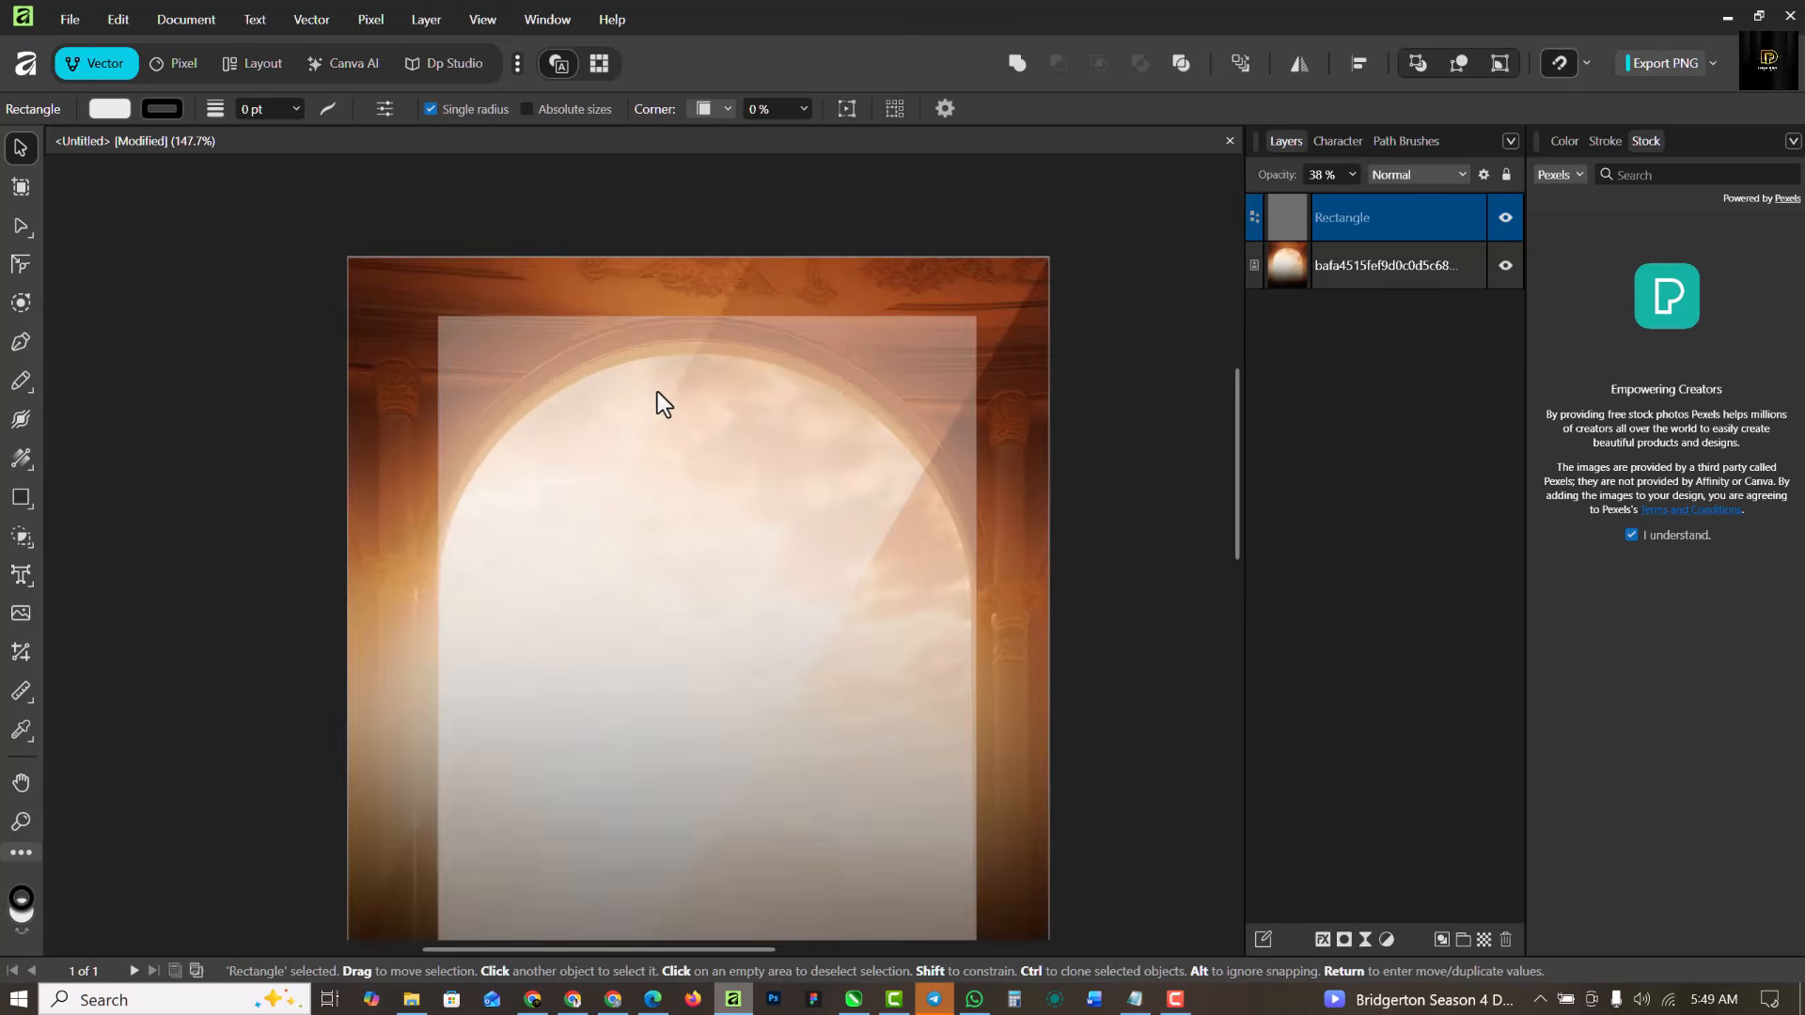
Round both upper corners of the rectangle to follow the arch, converting it to curves and giving the right corner a radius of about 1.853 in.
{"action": "left_click", "coordinate": [21, 264]}
{"action": "left_click", "coordinate": [382, 296]}
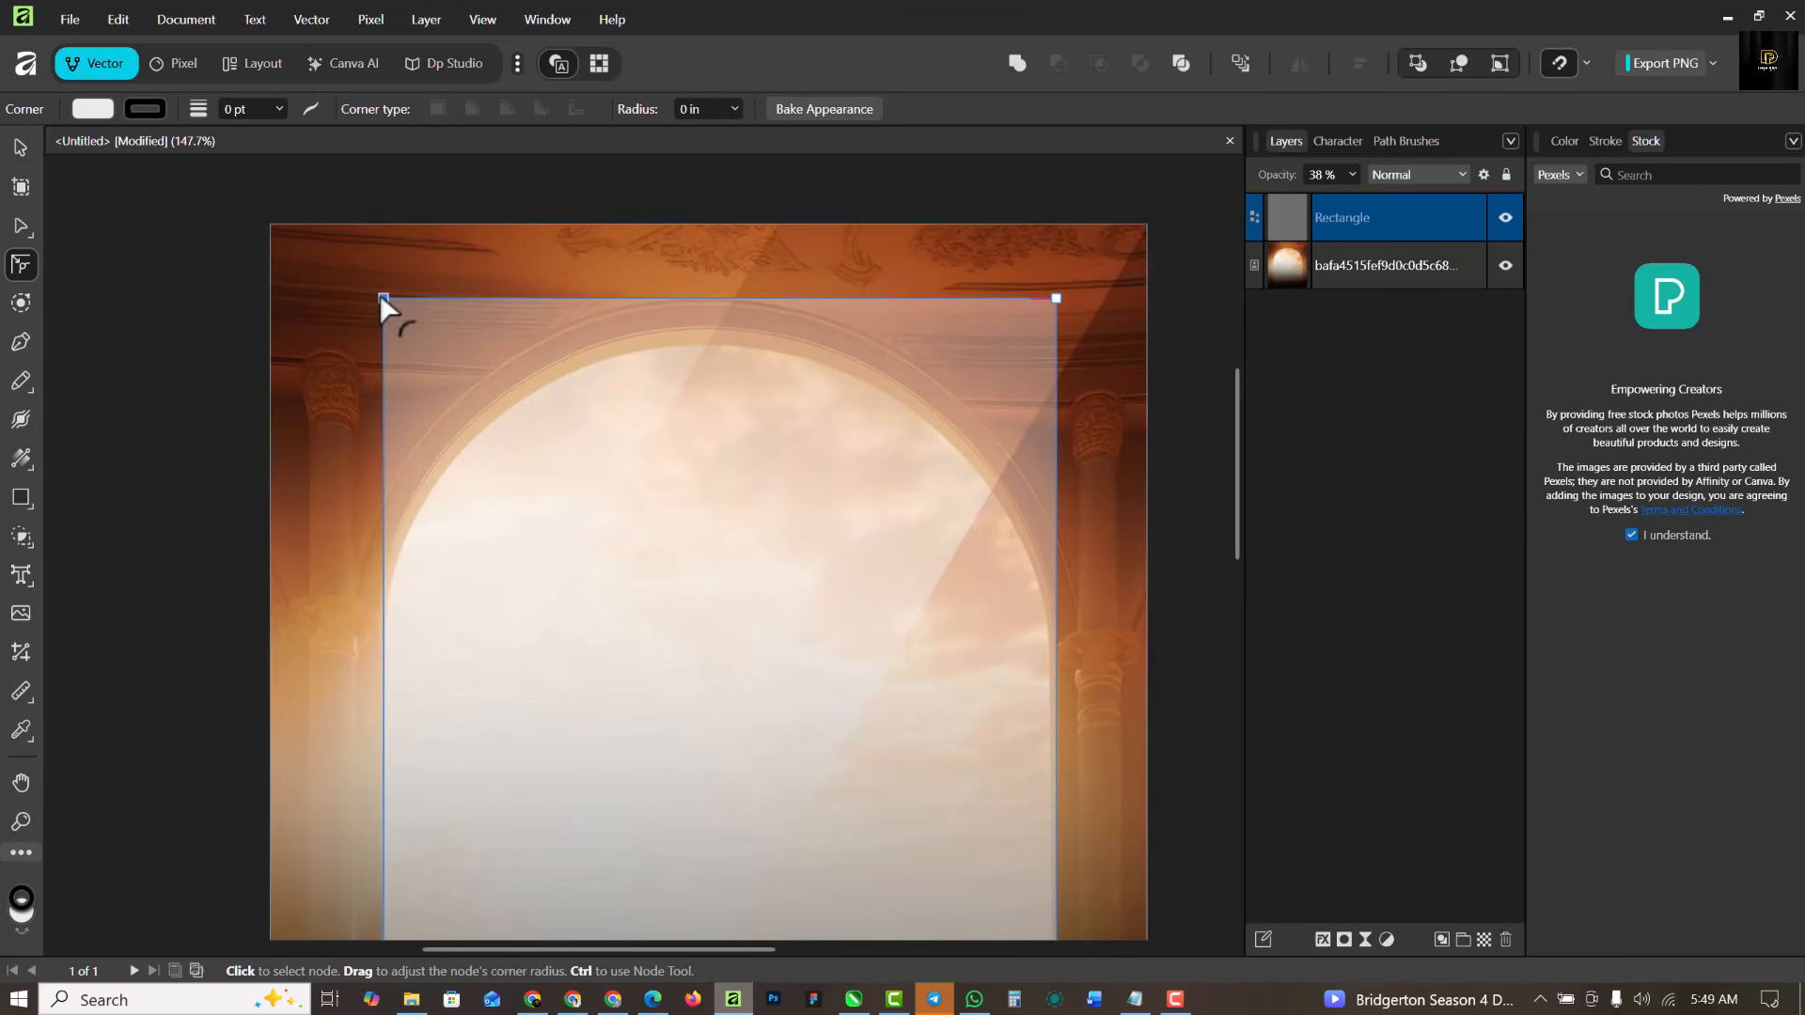
{"action": "left_click_drag", "start_coordinate": [411, 322], "coordinate": [791, 635]}
{"action": "key", "text": "ctrl+Return"}
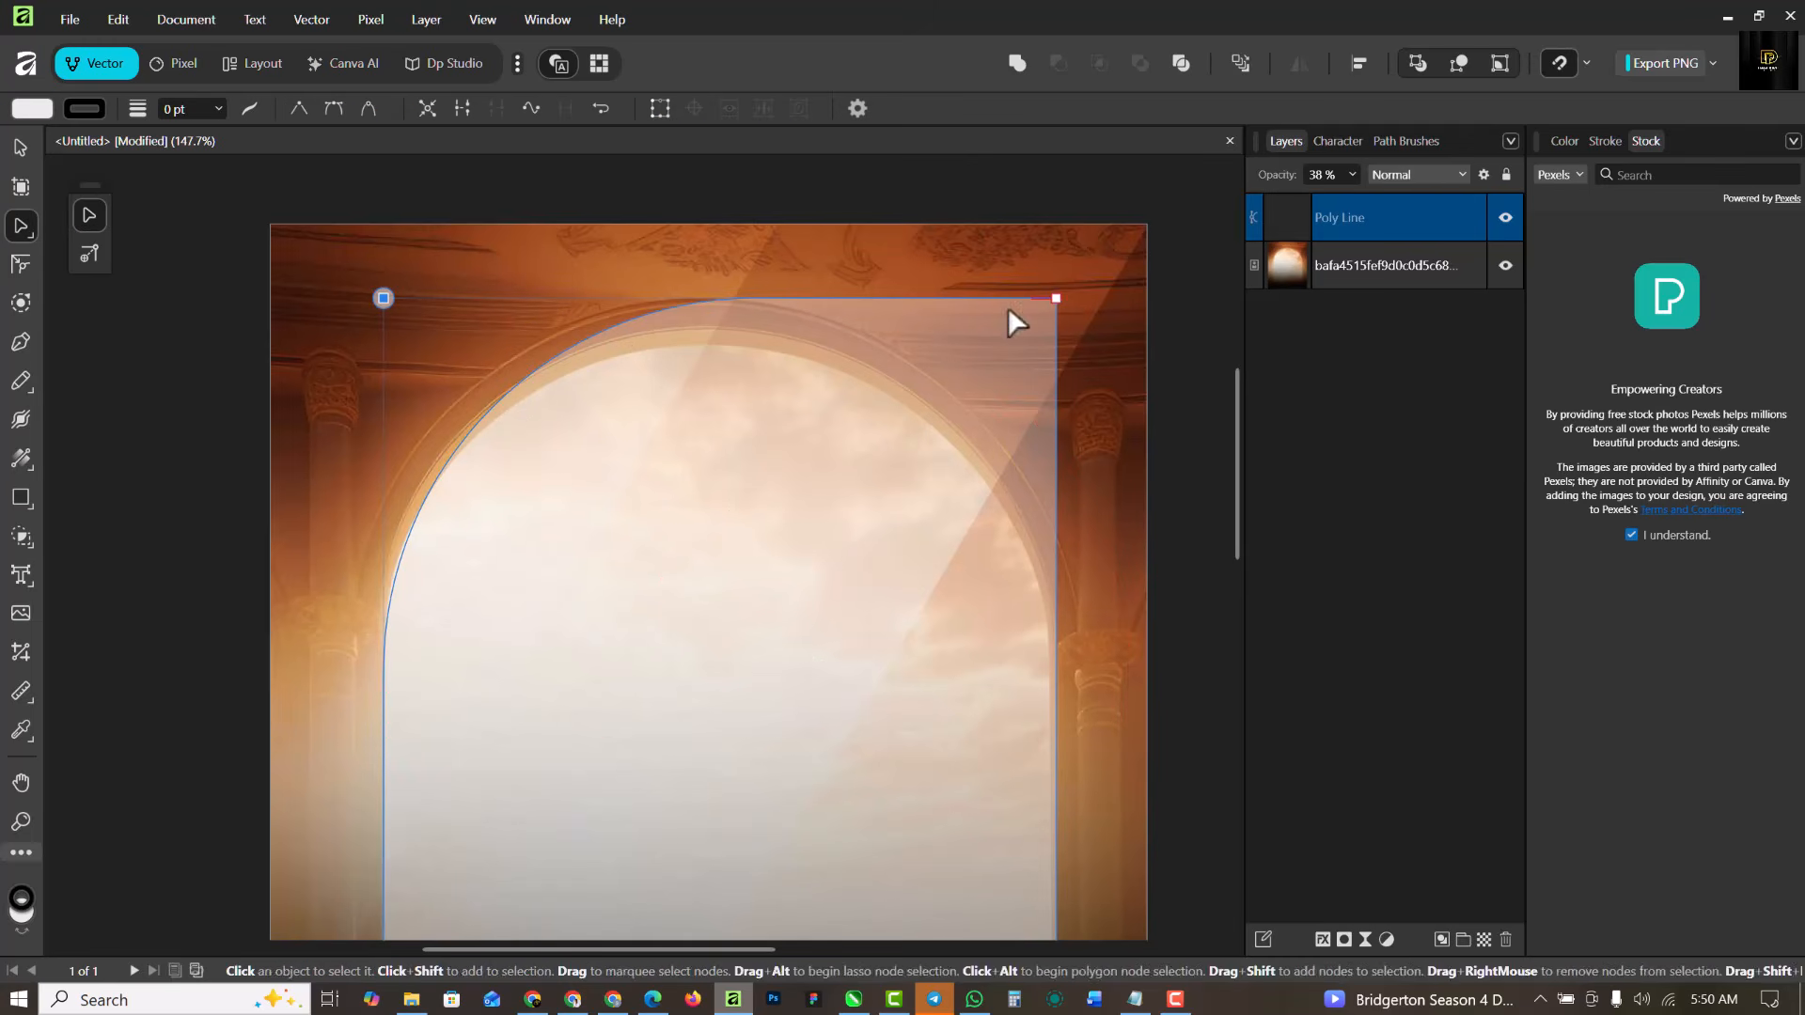
{"action": "left_click", "coordinate": [1054, 297]}
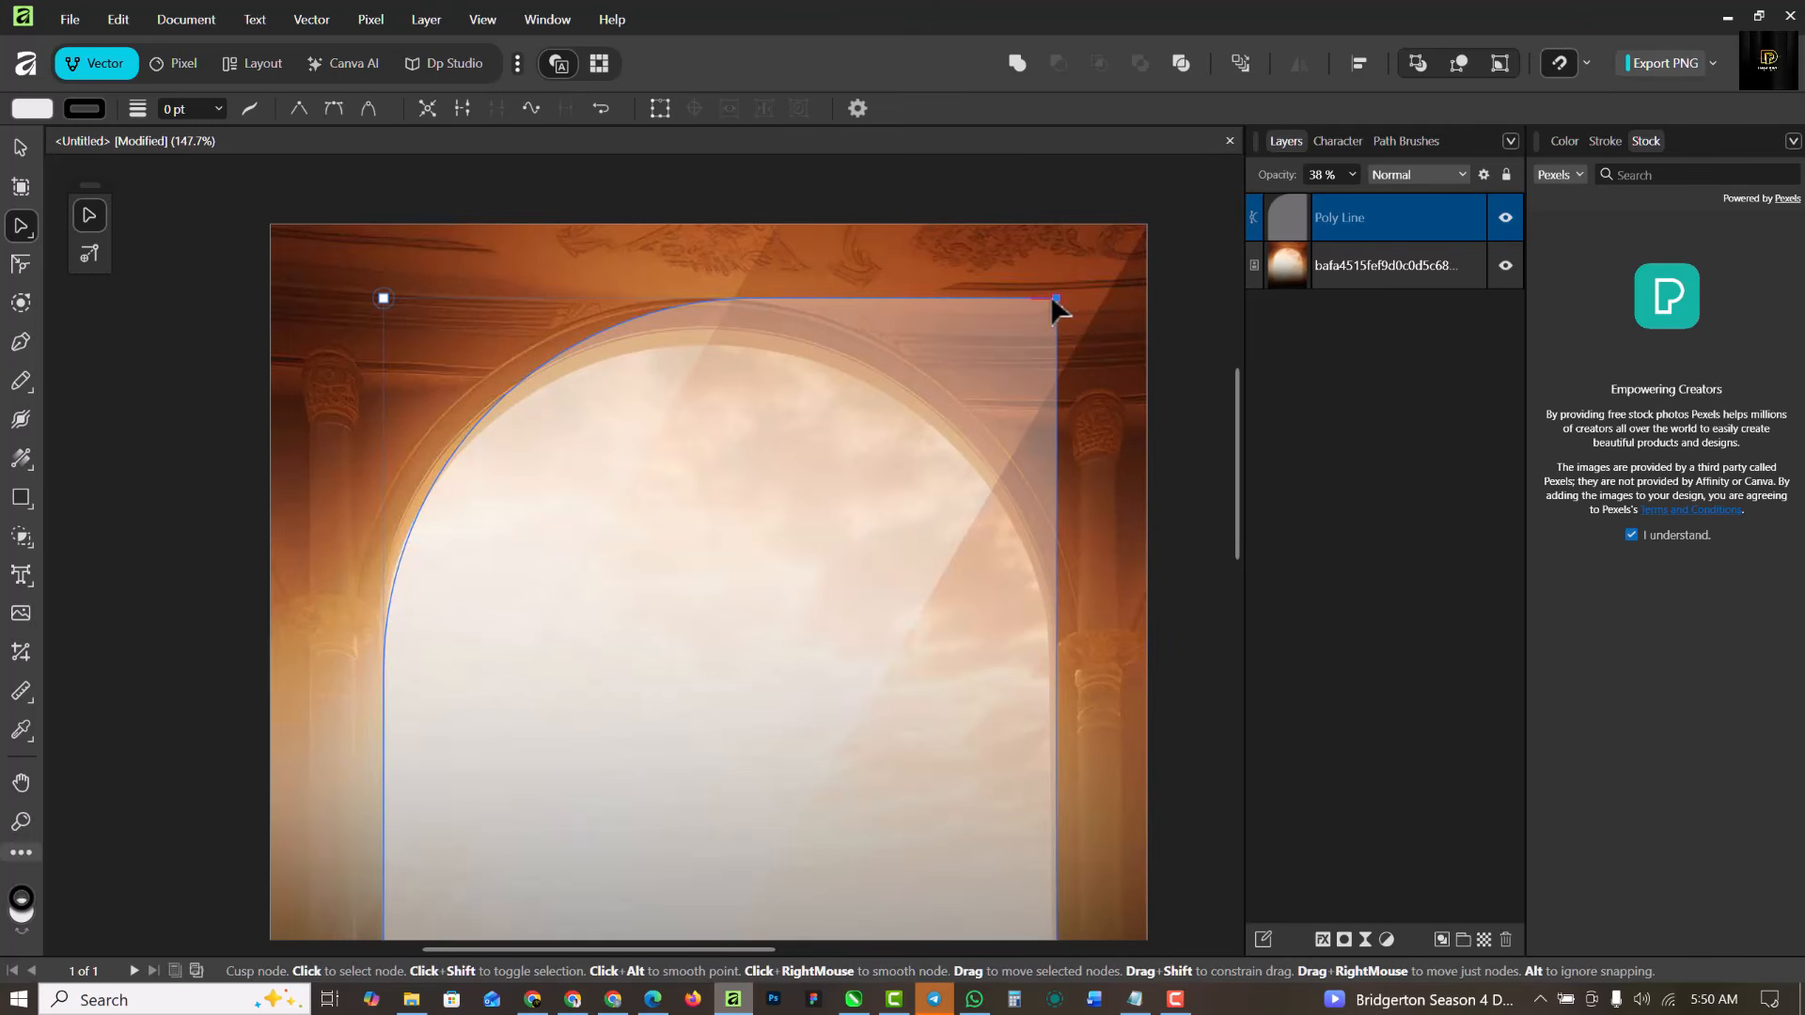
{"action": "key", "text": "c"}
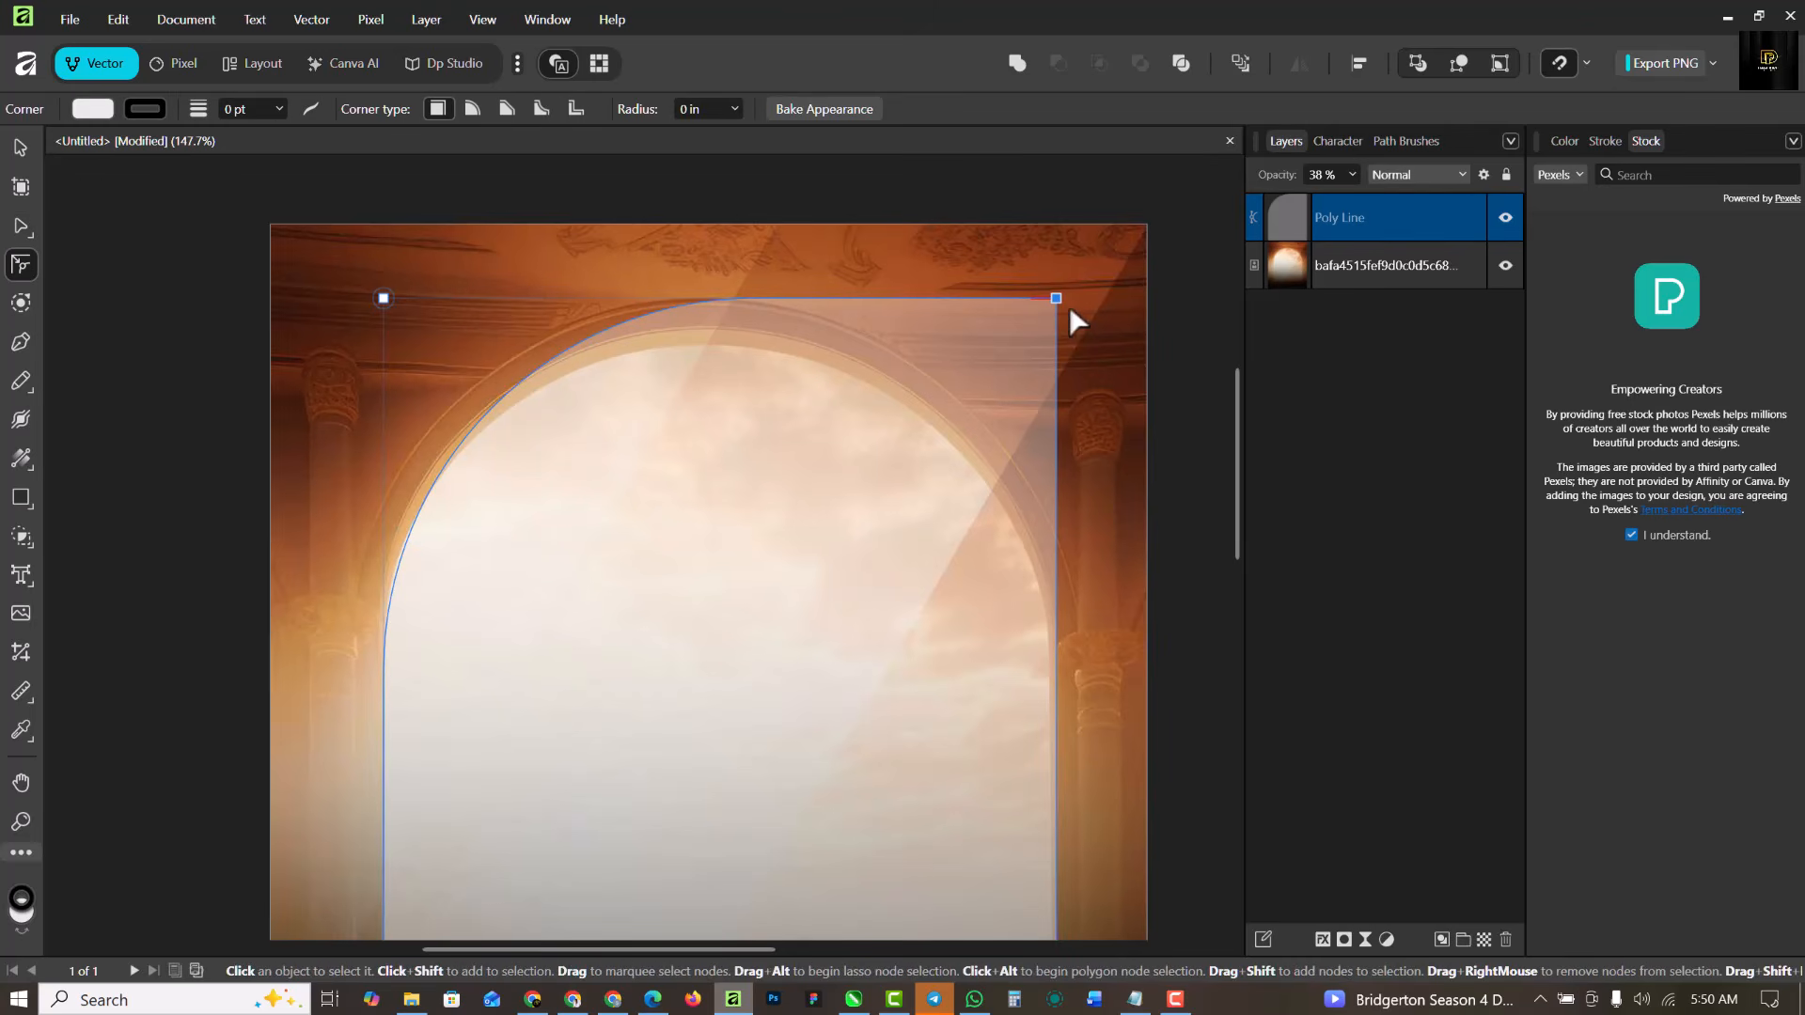
{"action": "left_click_drag", "start_coordinate": [1053, 295], "coordinate": [628, 685]}
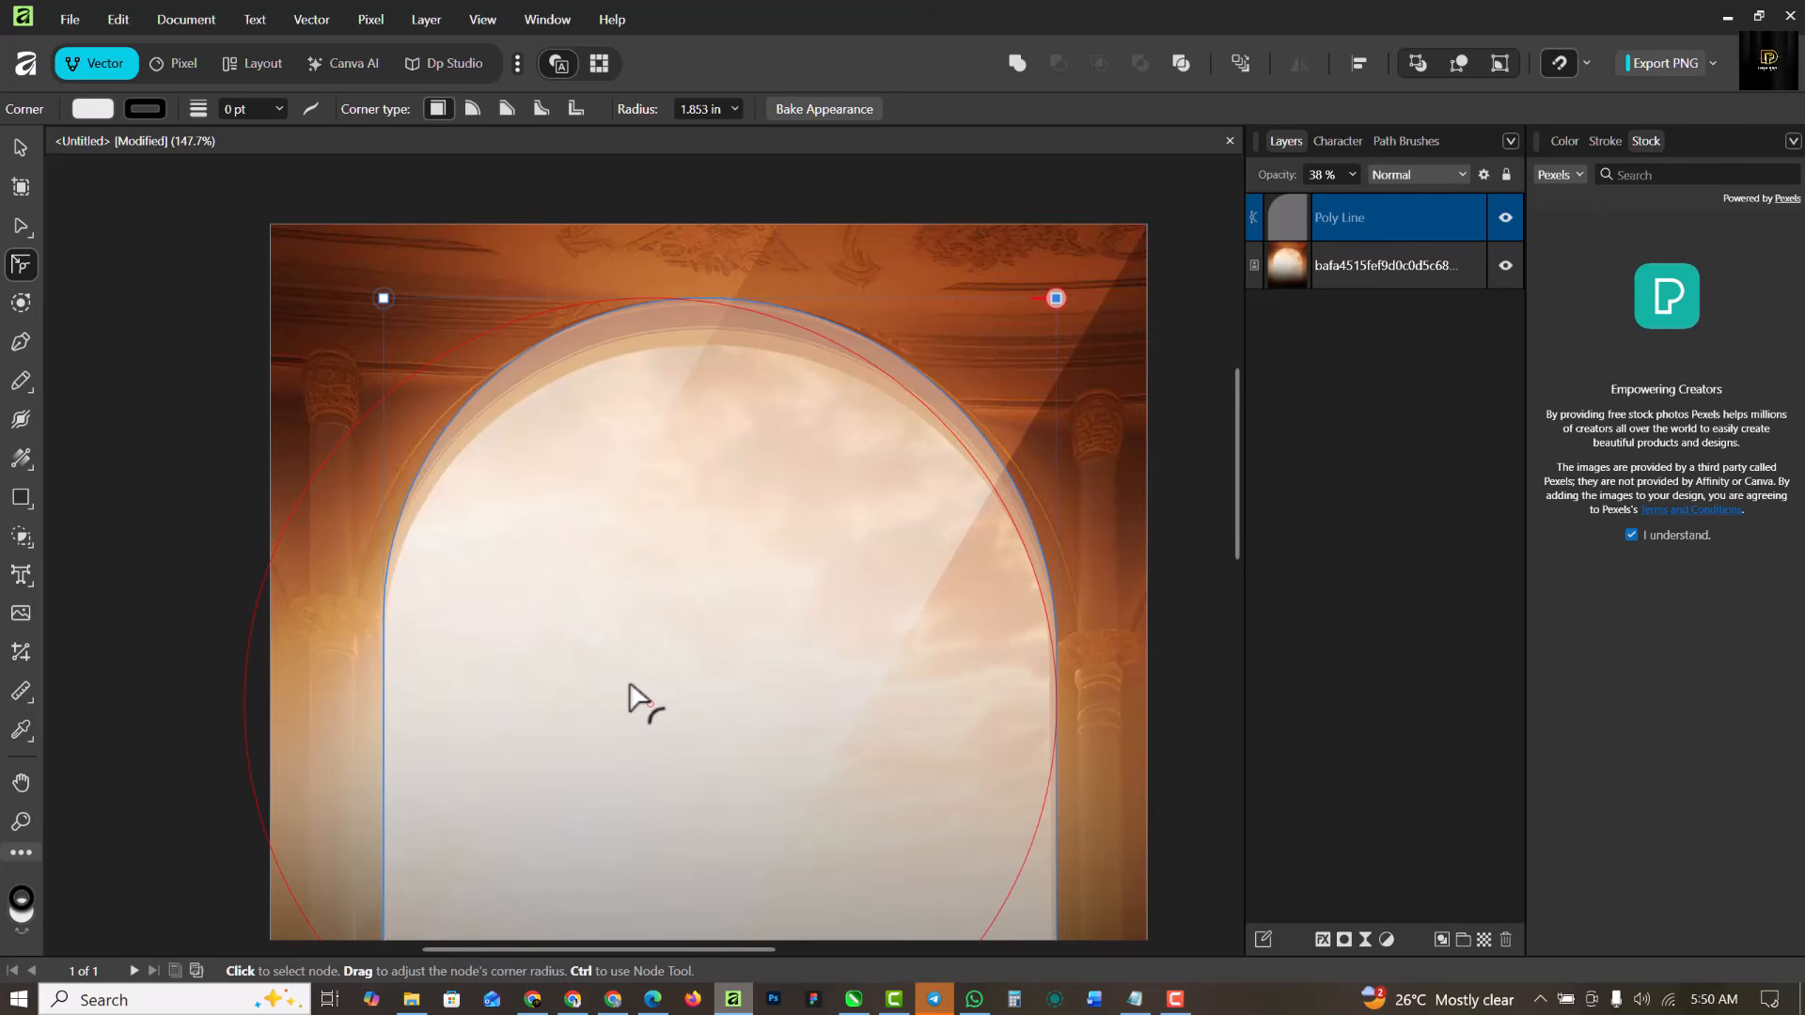
{"action": "left_click_drag", "start_coordinate": [629, 684], "coordinate": [629, 684]}
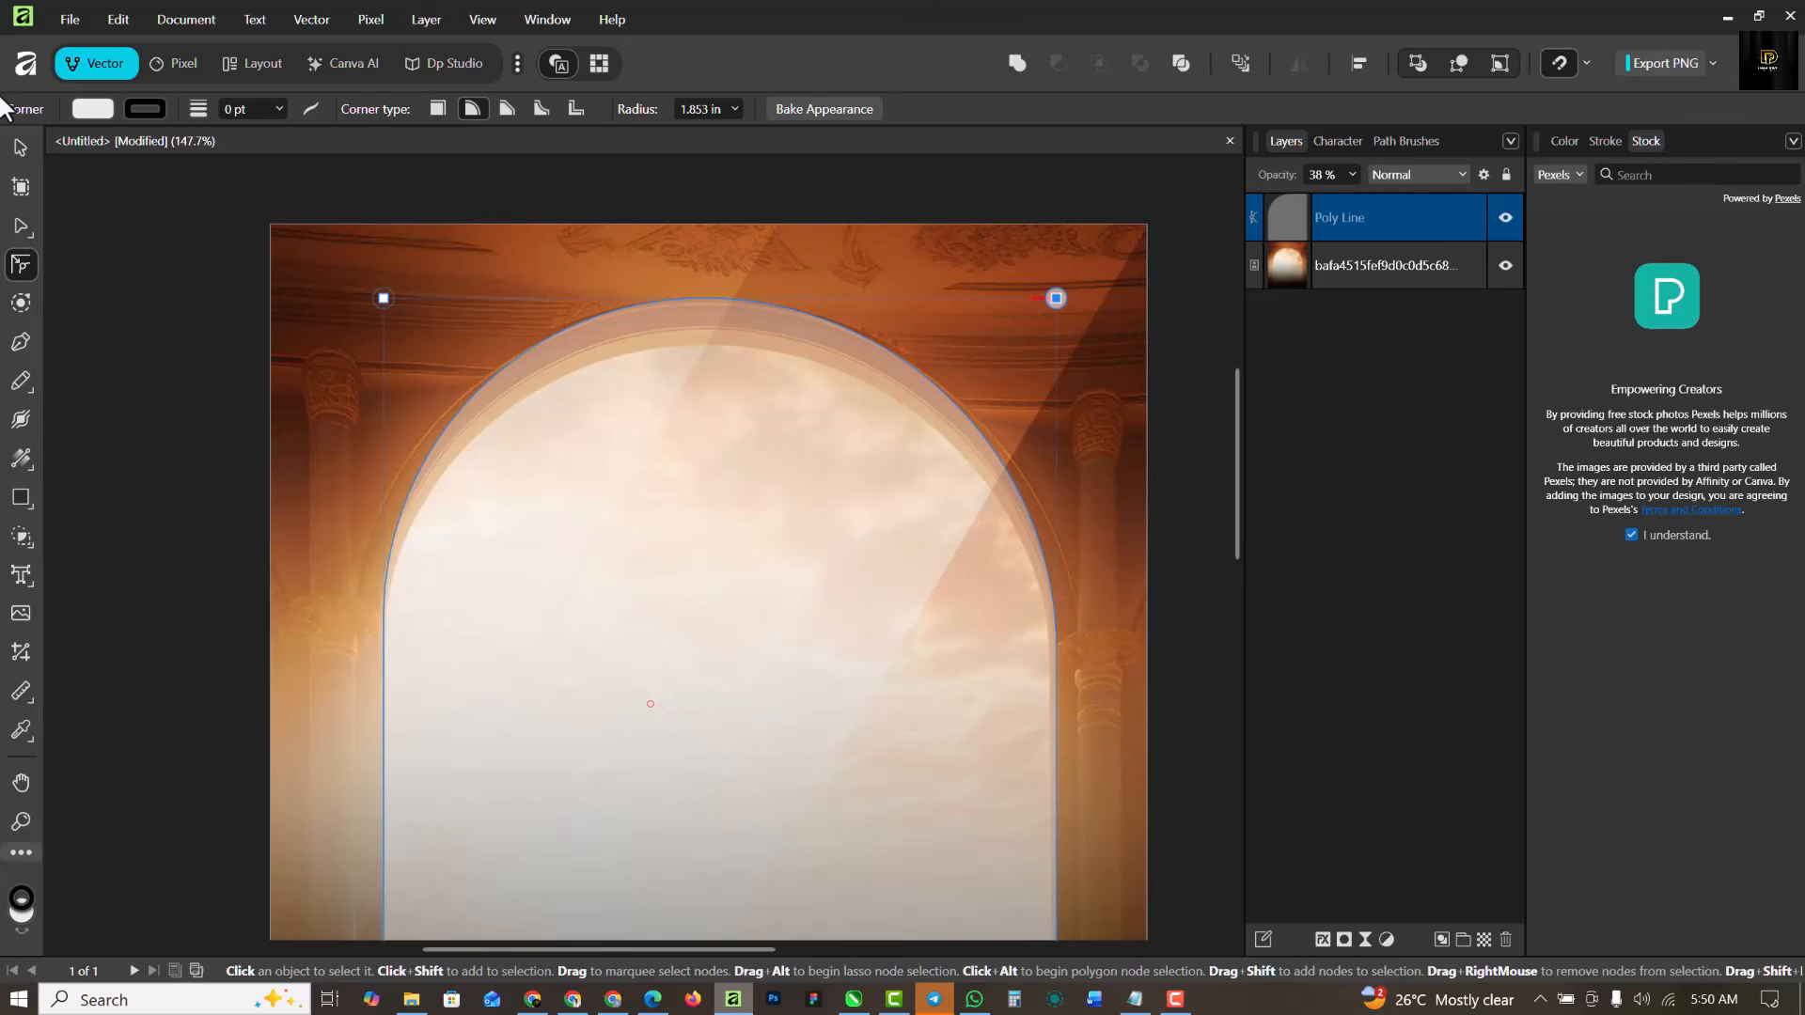
Lower the top edge of the rounded shape to the arch opening, reducing its height to about 3.486 in.
{"action": "left_click", "coordinate": [26, 156]}
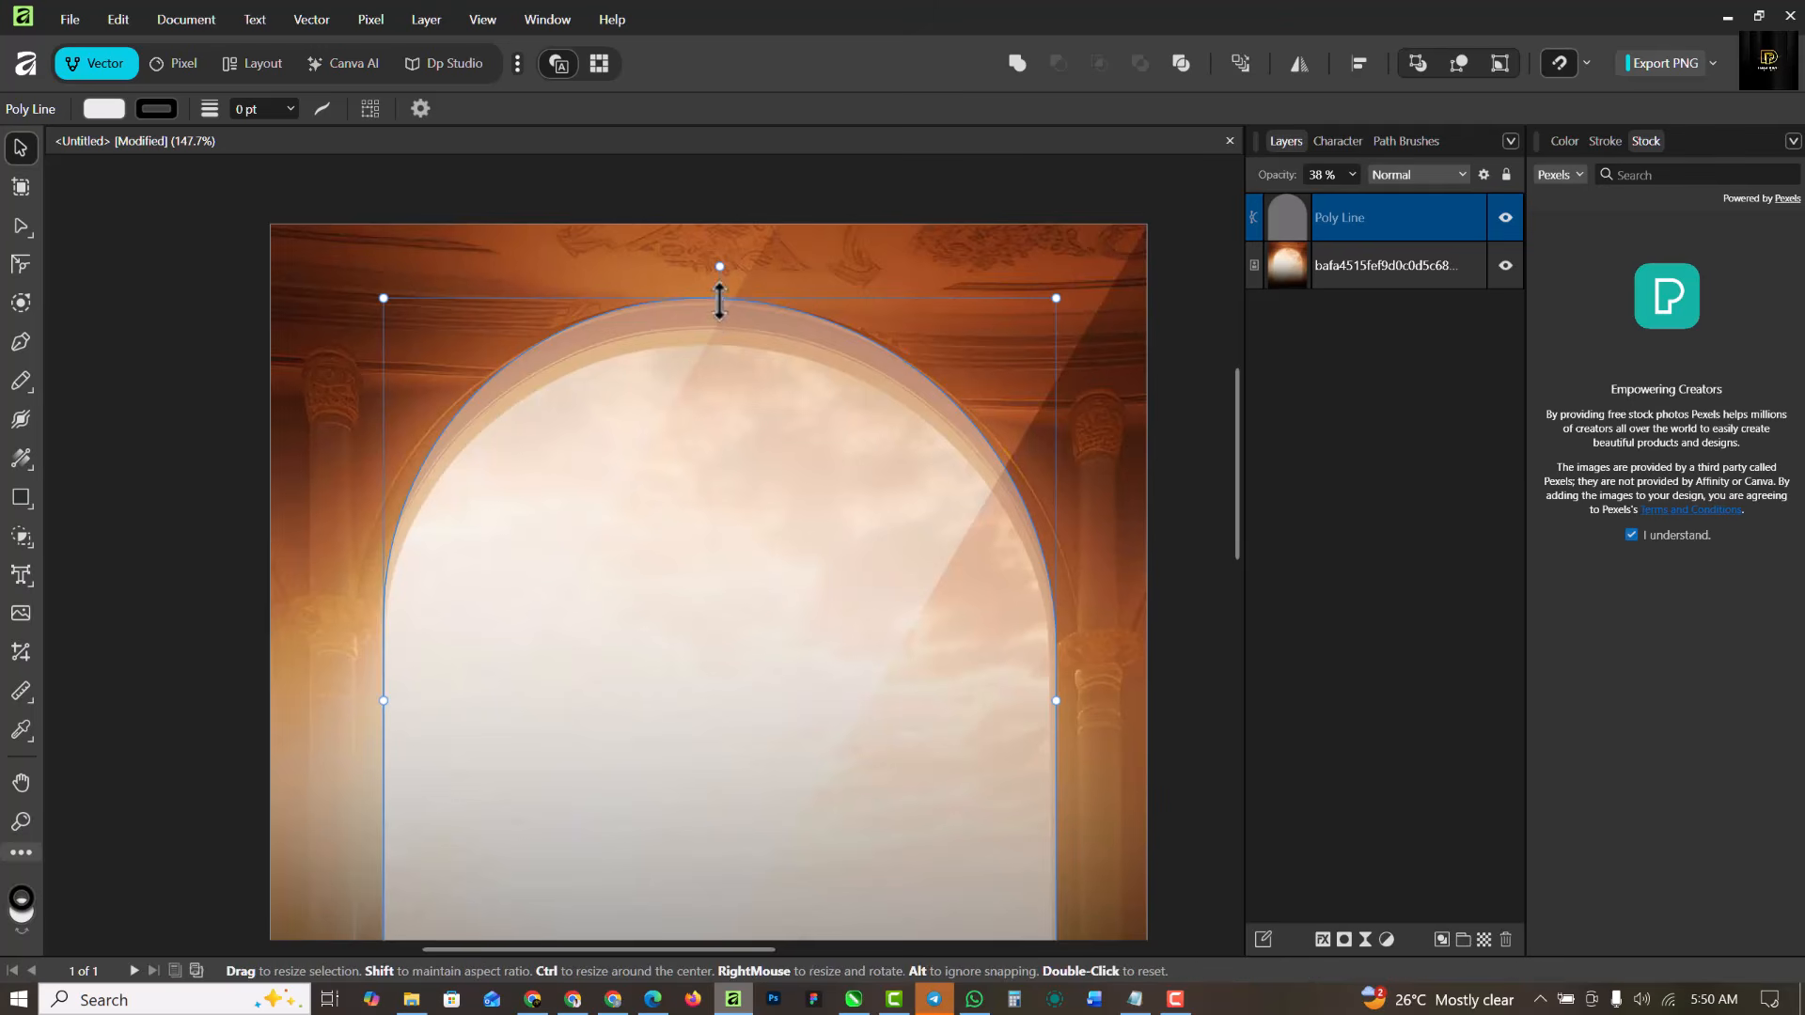
{"action": "left_click_drag", "start_coordinate": [720, 318], "coordinate": [726, 343]}
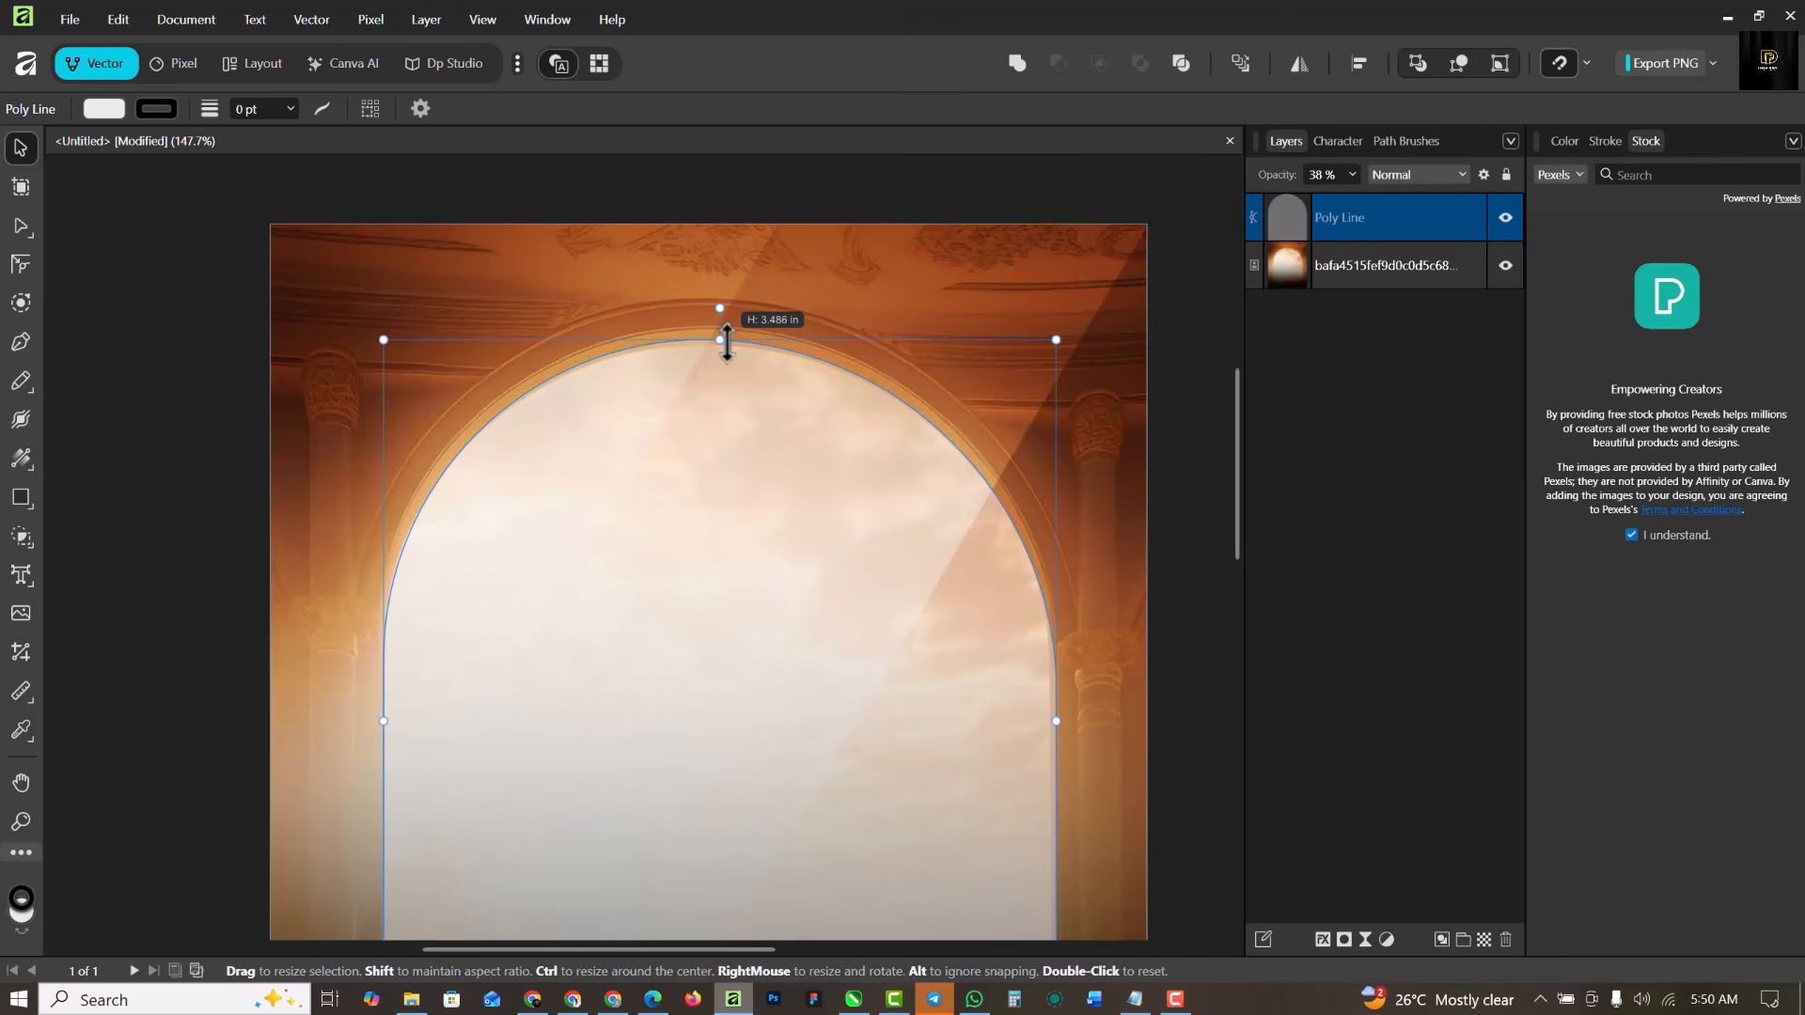
{"action": "left_click_drag", "start_coordinate": [727, 343], "coordinate": [727, 344]}
Raise the arch-shaped polyline's opacity to 100%.
{"action": "scroll", "coordinate": [728, 234], "scroll_direction": "down", "scroll_amount": 2}
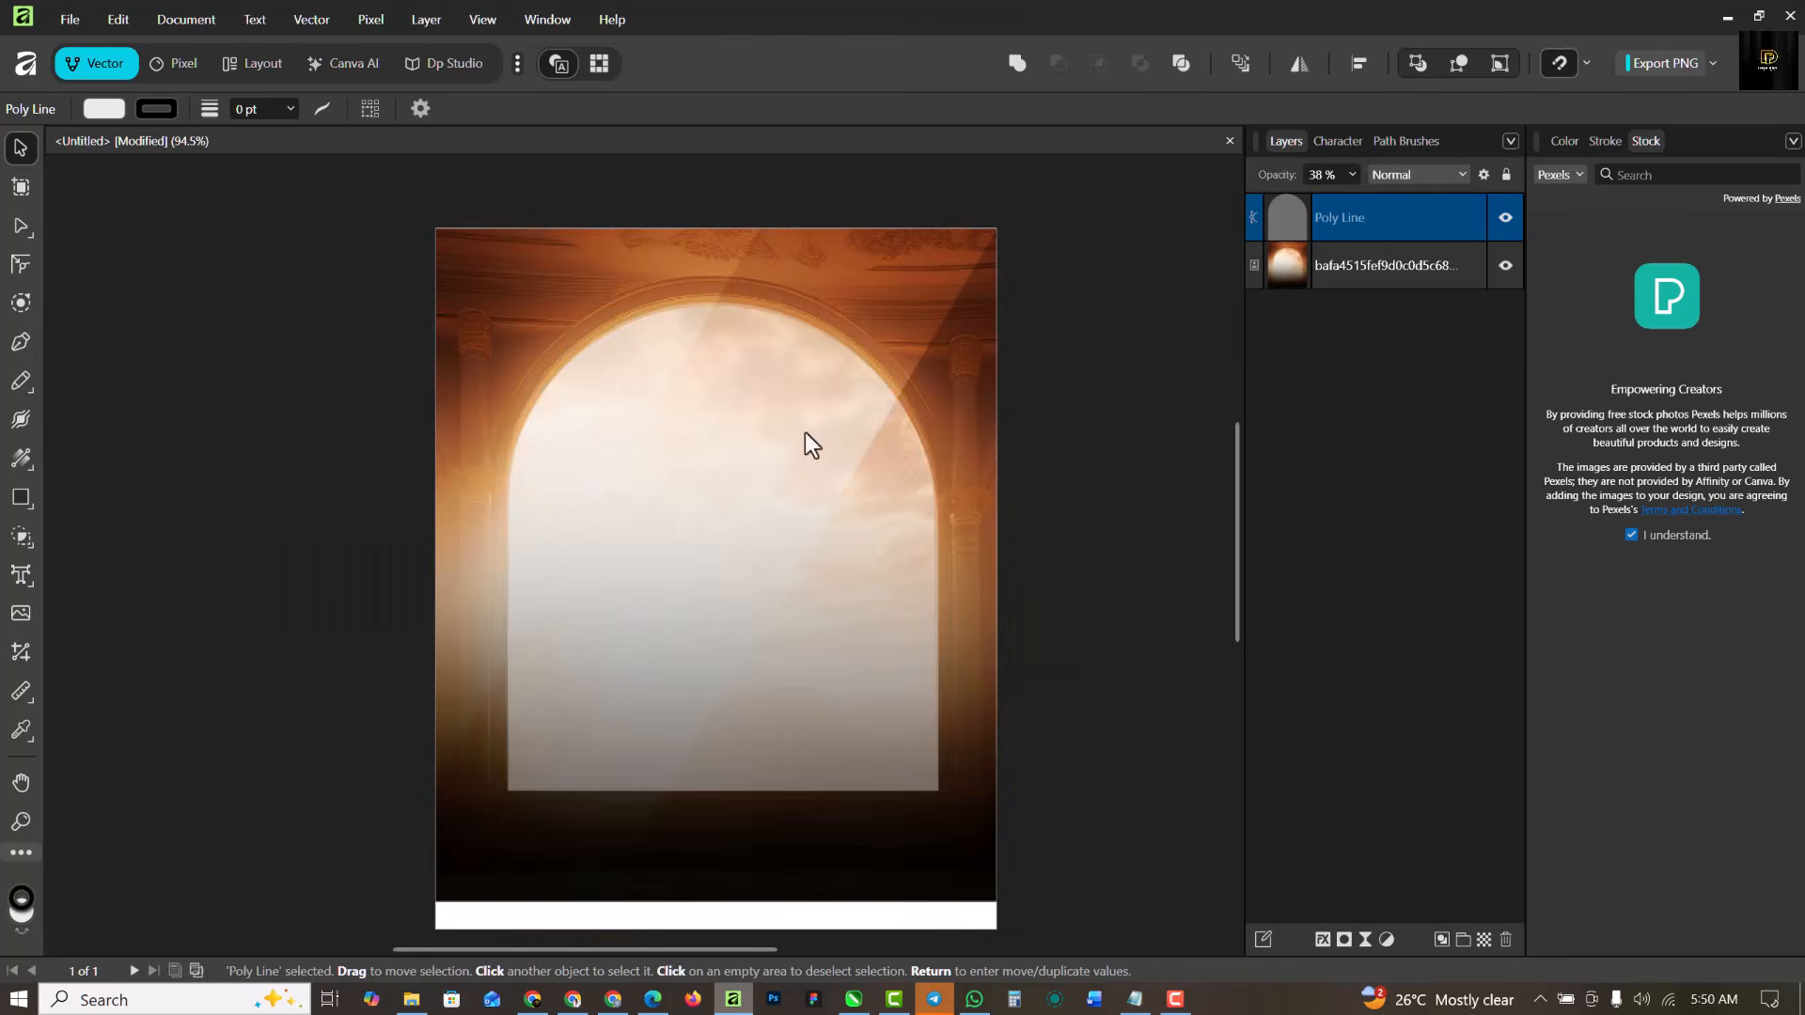
{"action": "scroll", "coordinate": [846, 489], "scroll_direction": "up", "scroll_amount": 3}
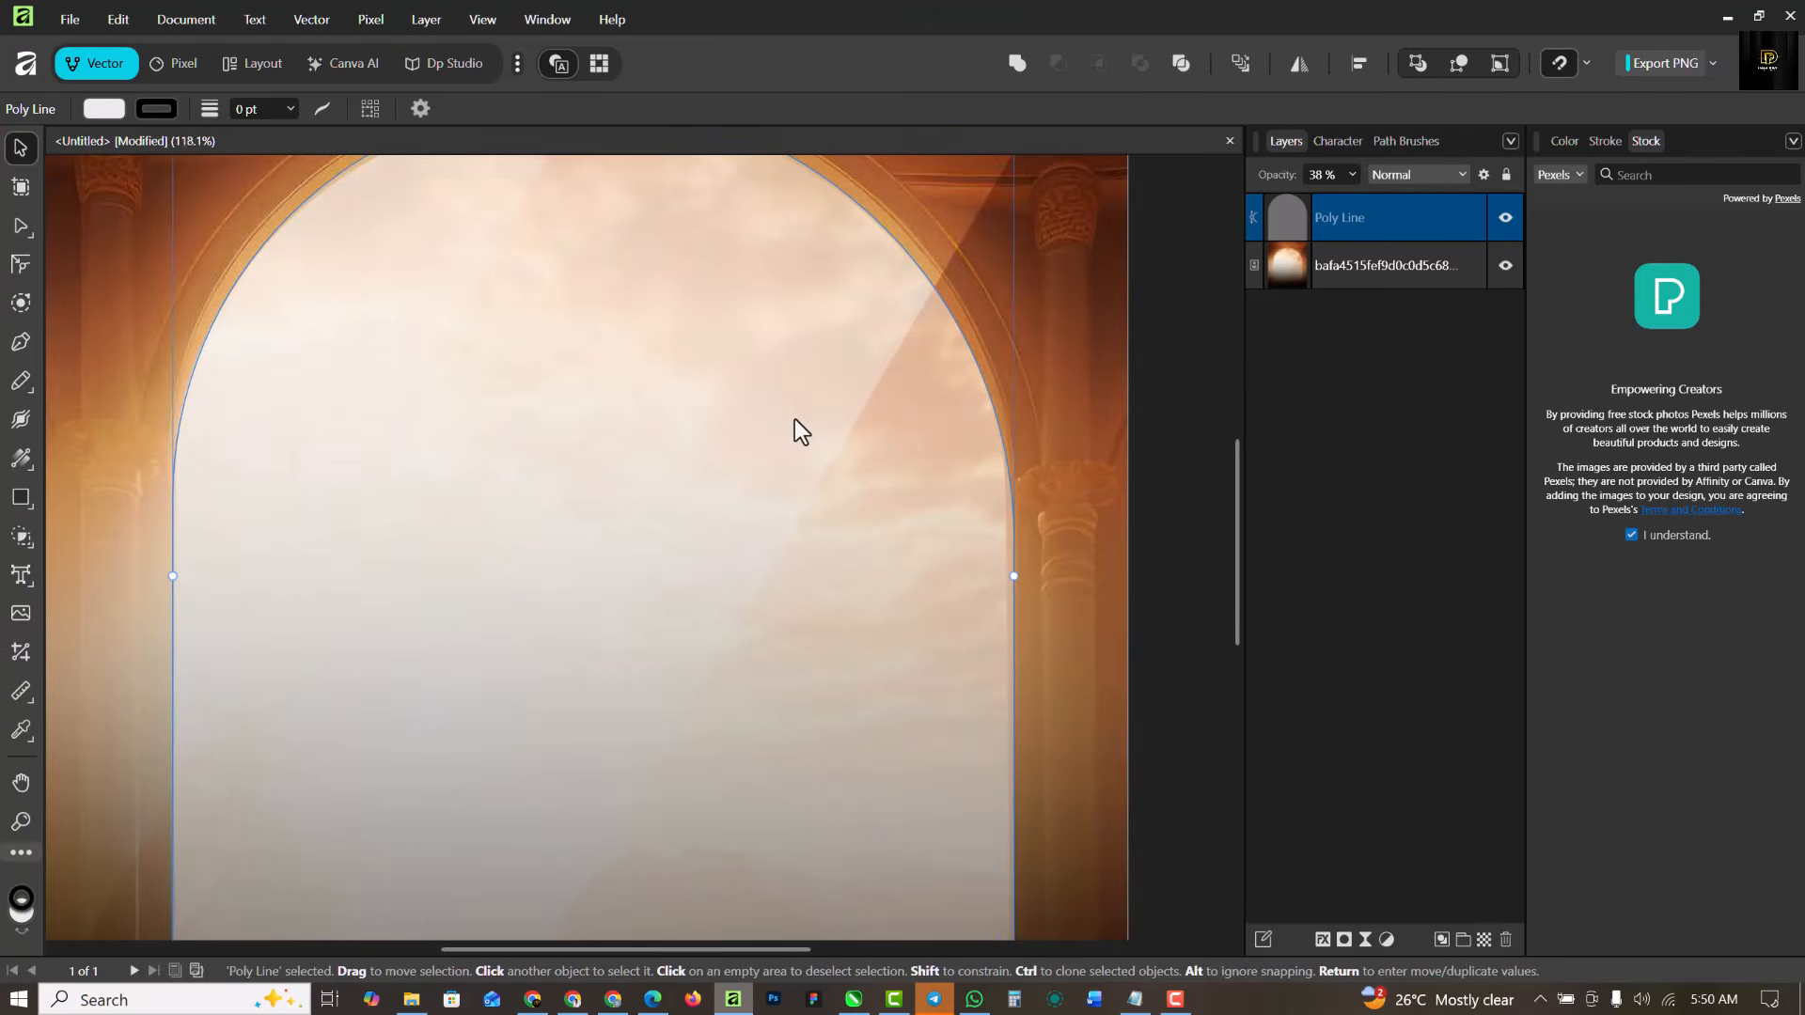
{"action": "scroll", "coordinate": [794, 419], "scroll_direction": "down", "scroll_amount": 3}
{"action": "scroll", "coordinate": [701, 240], "scroll_direction": "up", "scroll_amount": 2}
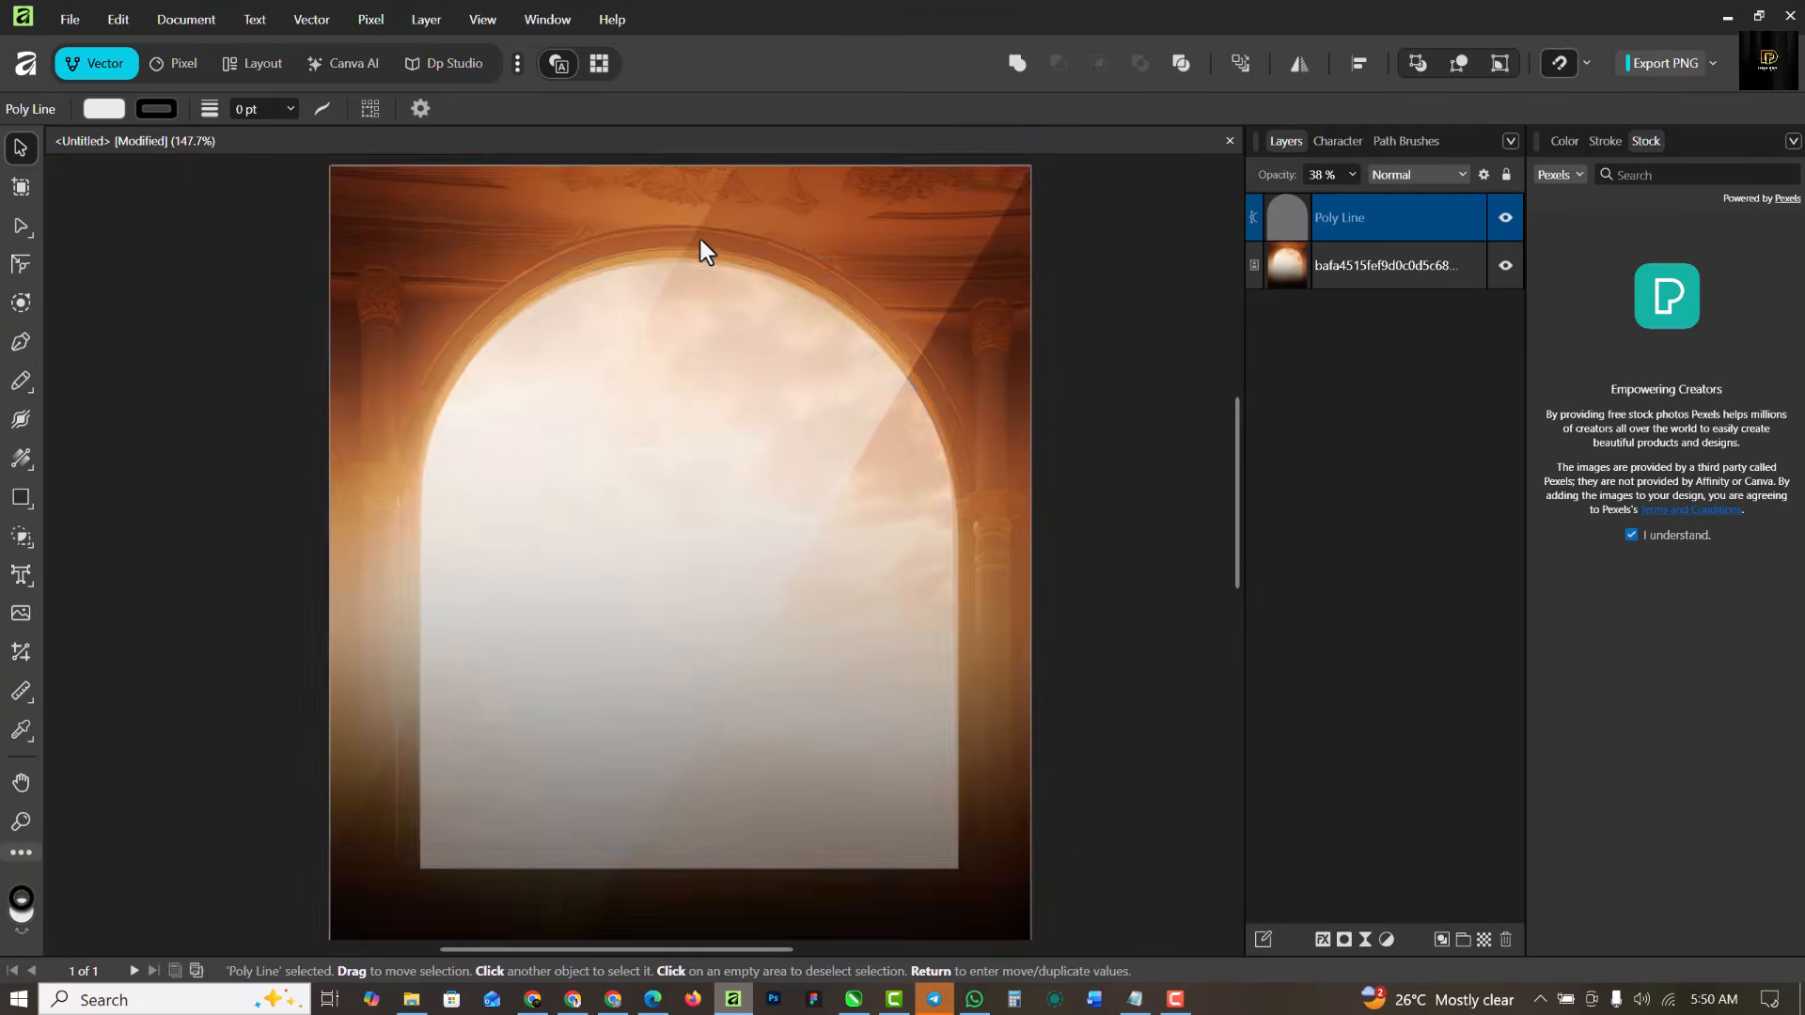
{"action": "scroll", "coordinate": [703, 244], "scroll_direction": "down", "scroll_amount": 2}
{"action": "scroll", "coordinate": [720, 291], "scroll_direction": "up", "scroll_amount": 1}
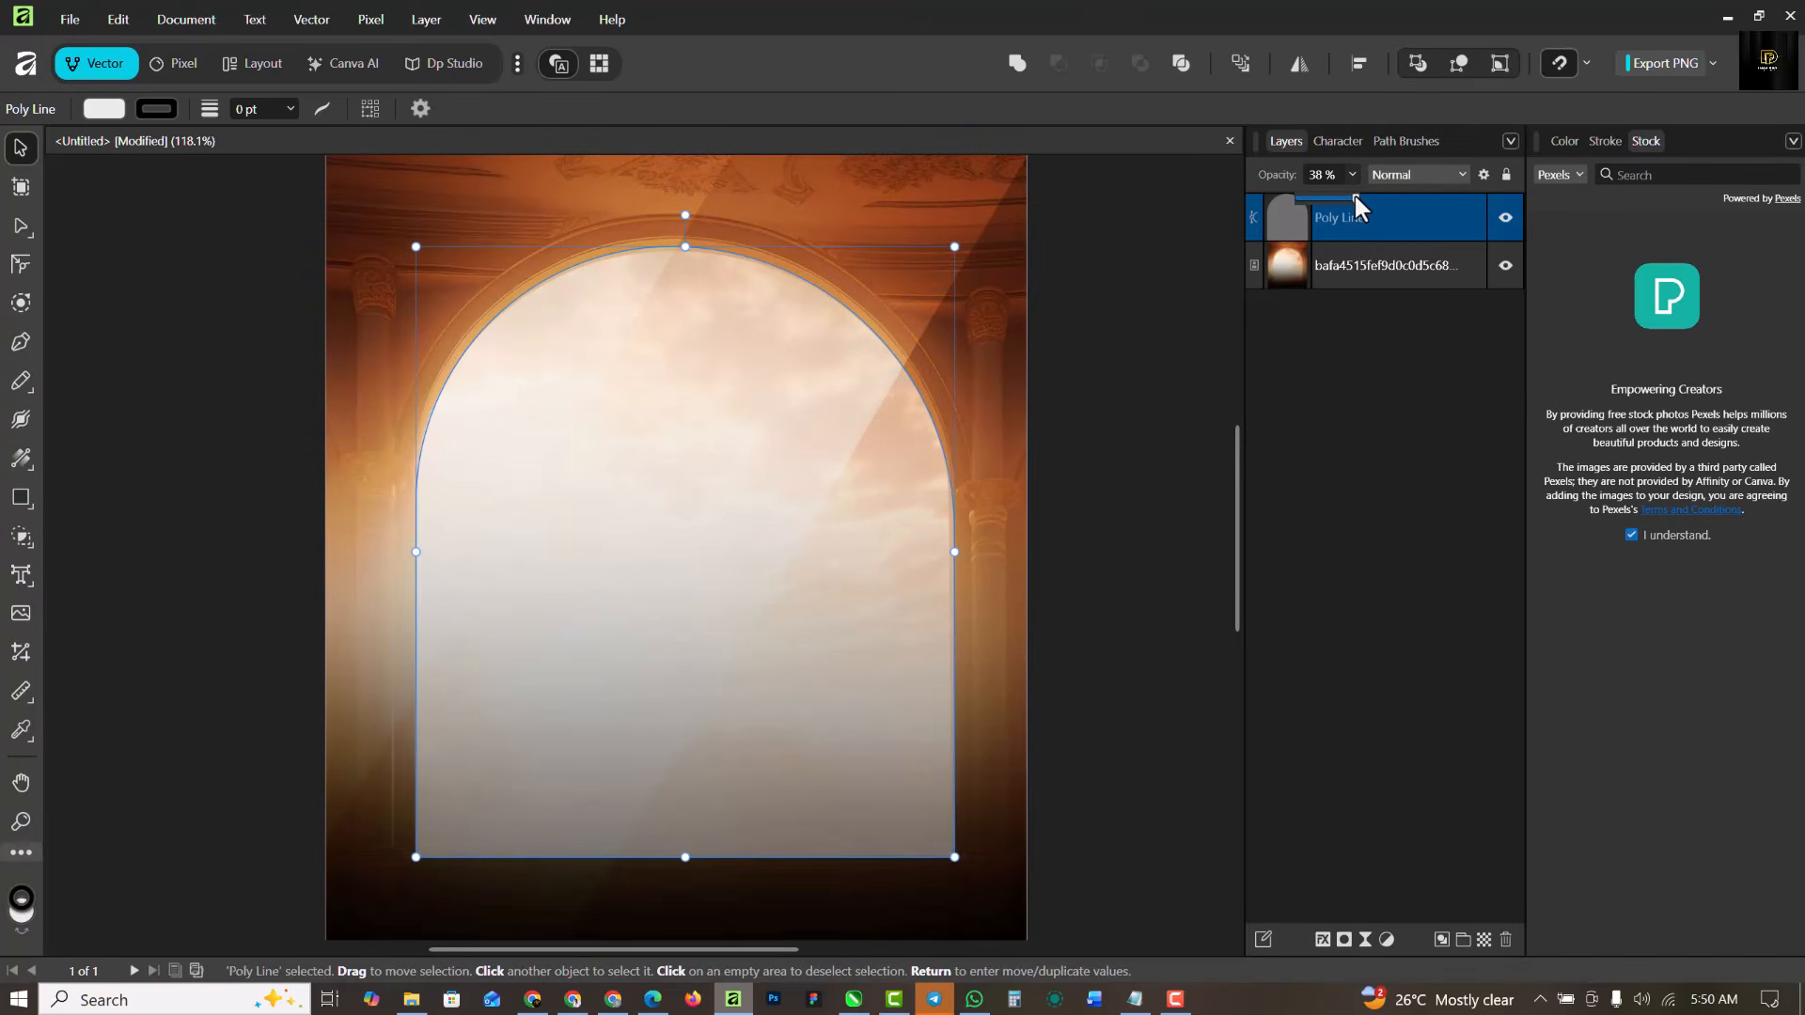
{"action": "left_click_drag", "start_coordinate": [1354, 195], "coordinate": [1447, 199]}
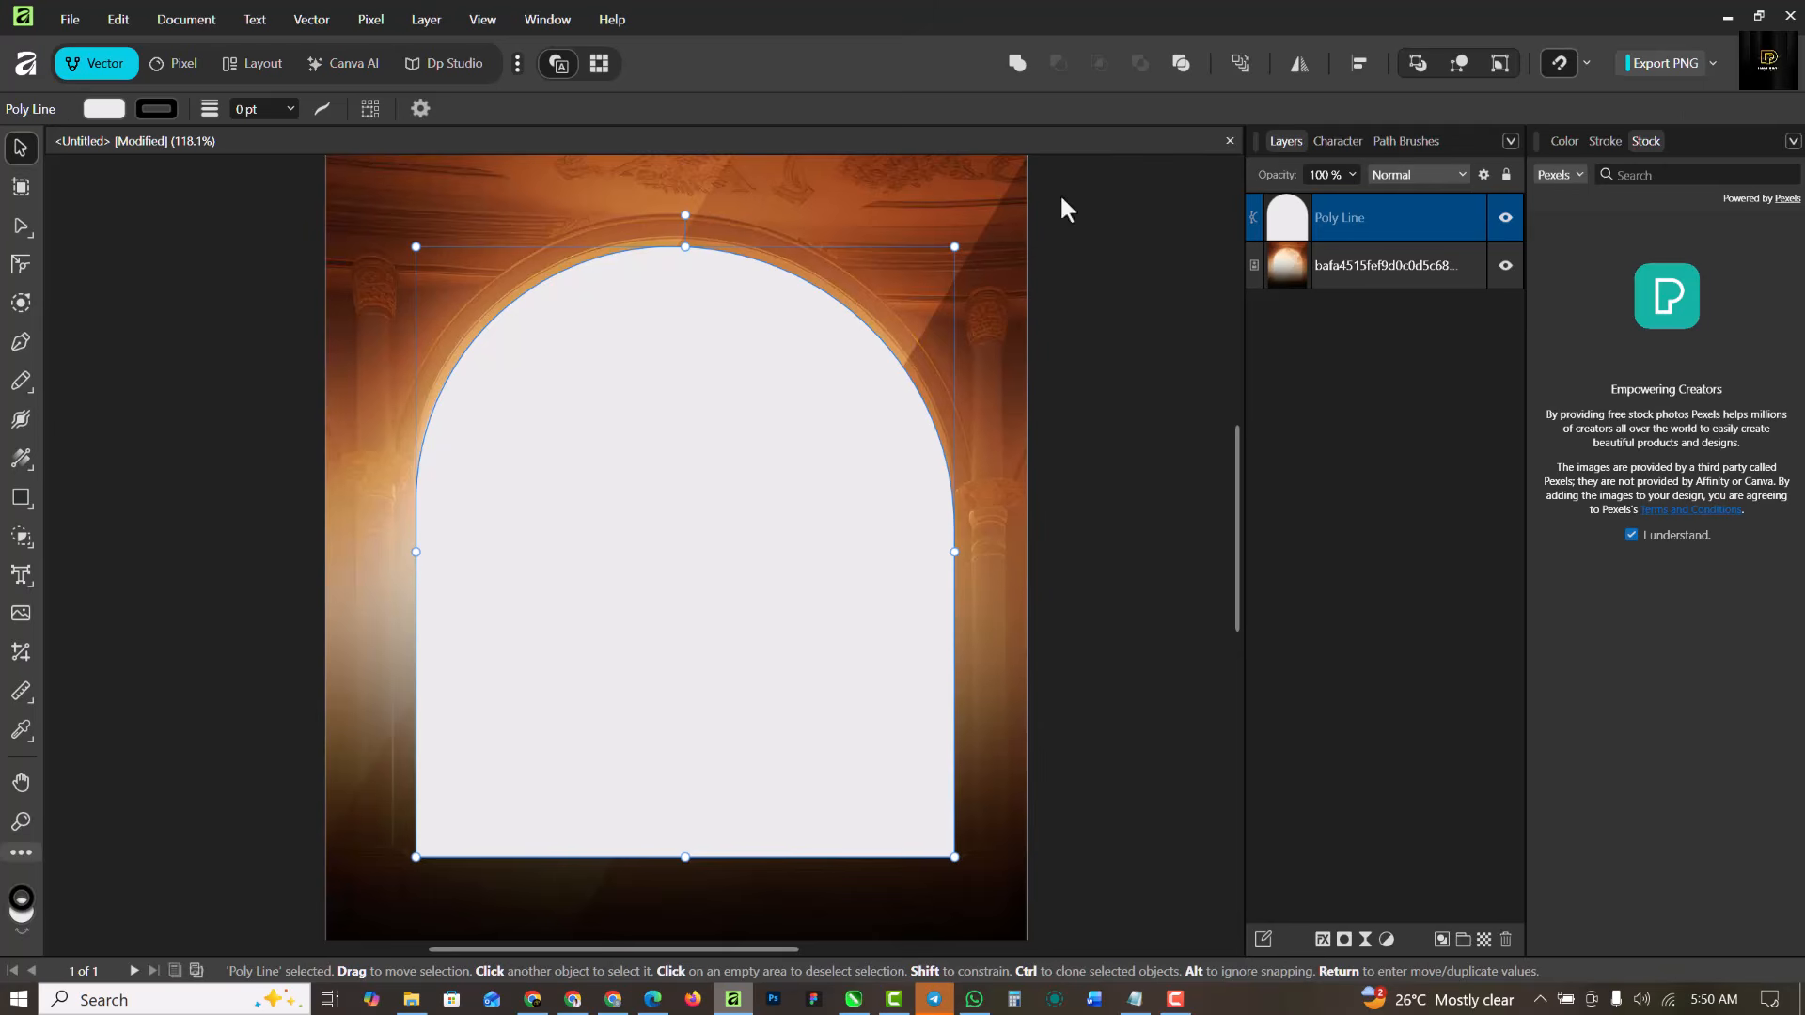
{"action": "left_click", "coordinate": [1567, 141]}
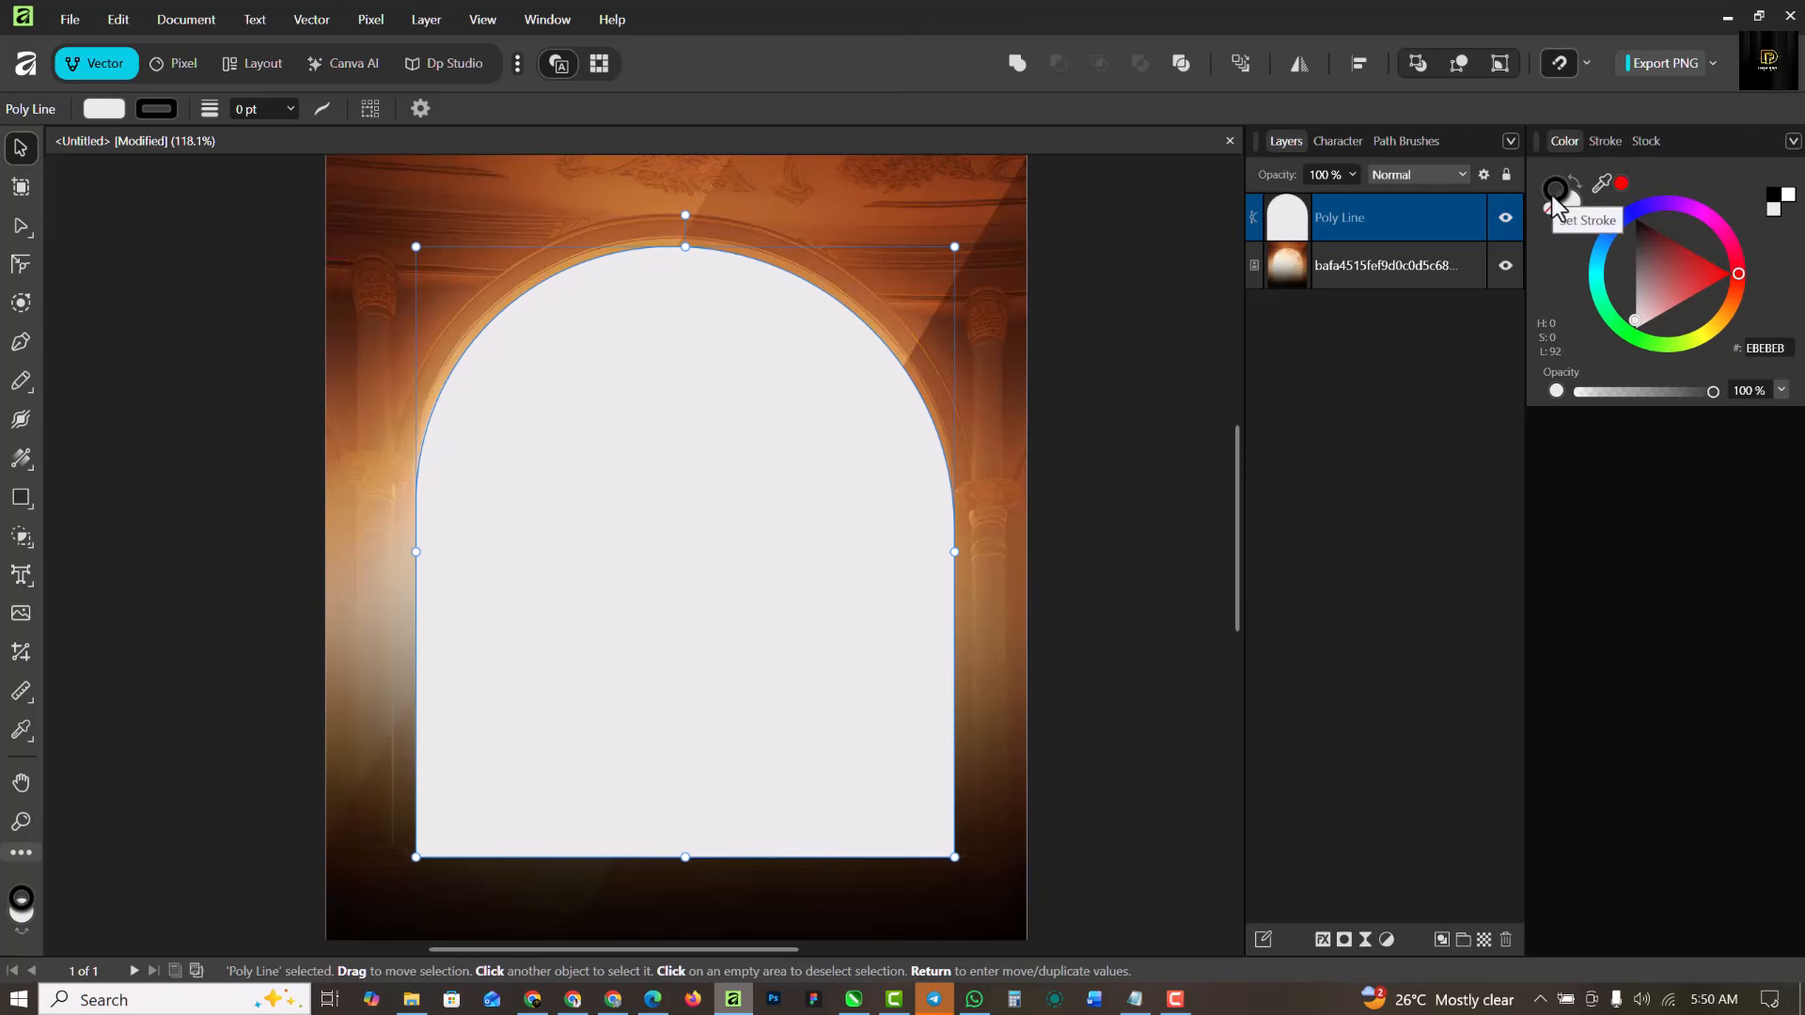
{"action": "left_click", "coordinate": [1605, 138]}
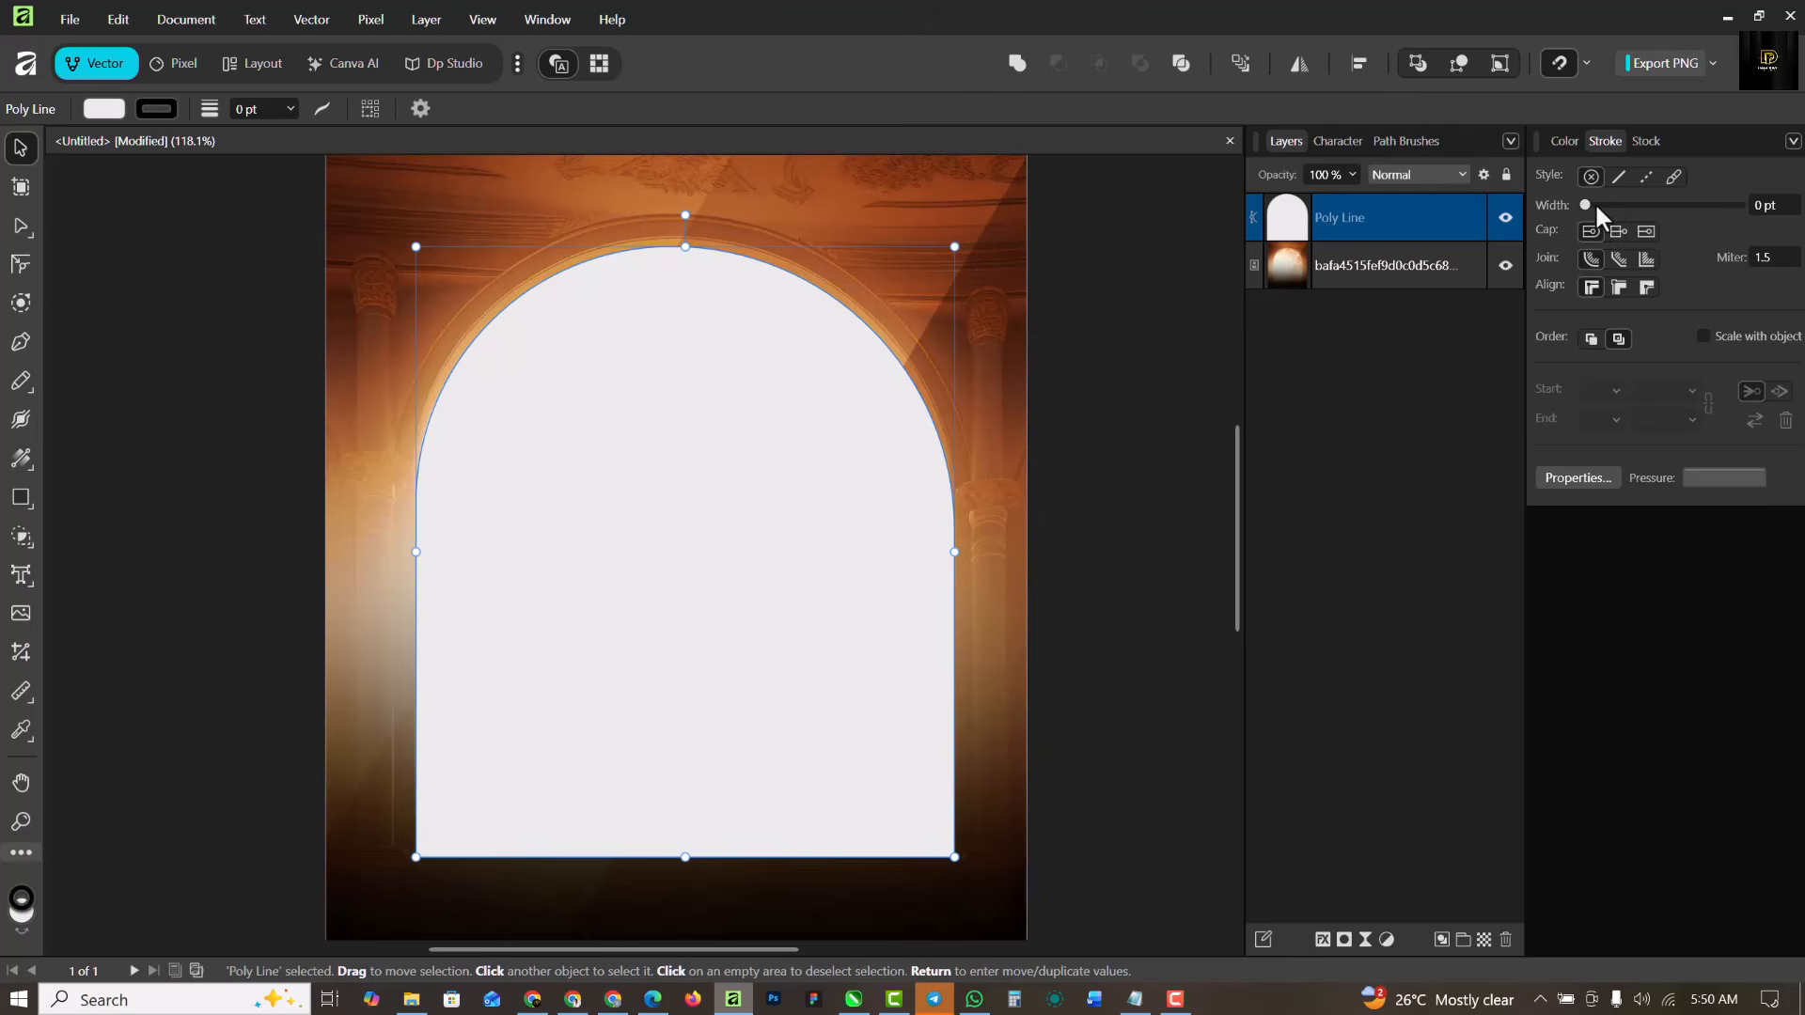
{"action": "left_click_drag", "start_coordinate": [1585, 205], "coordinate": [1578, 205]}
{"action": "left_click", "coordinate": [1565, 137]}
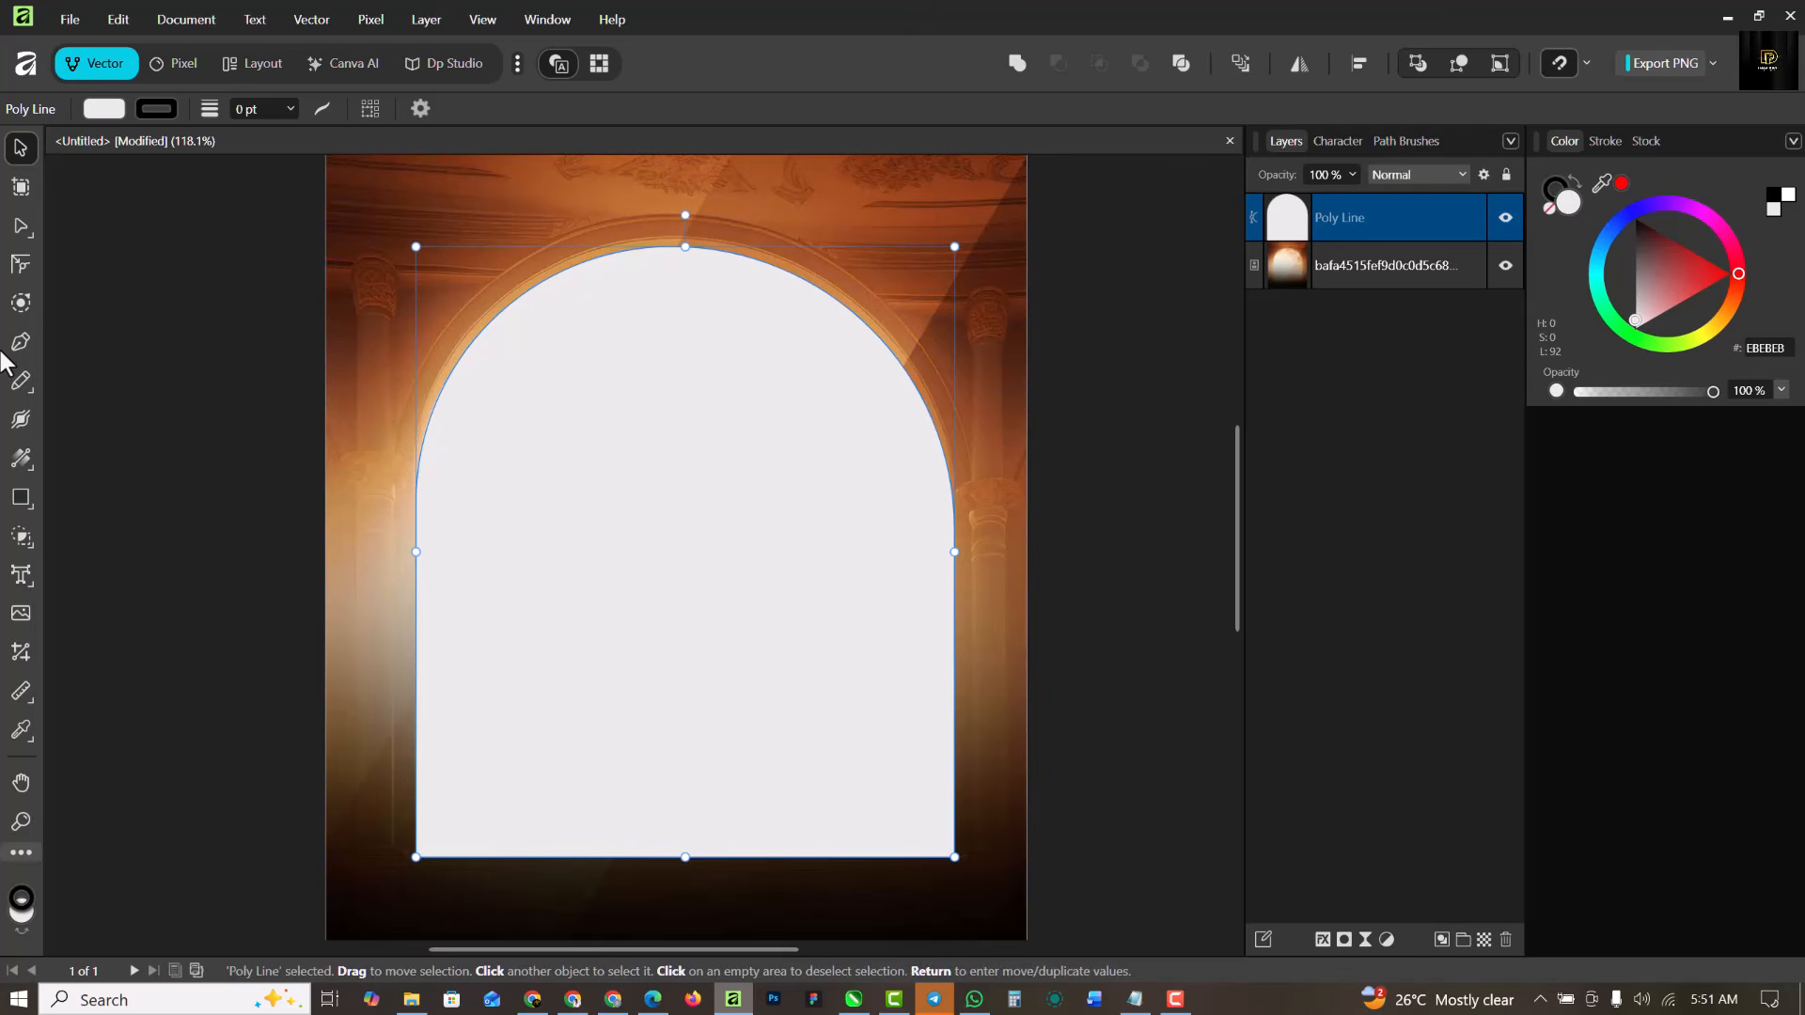
Fade out the lower third of the arch shape with a vertical linear gradient from the Transparency Tool.
{"action": "left_click", "coordinate": [30, 455]}
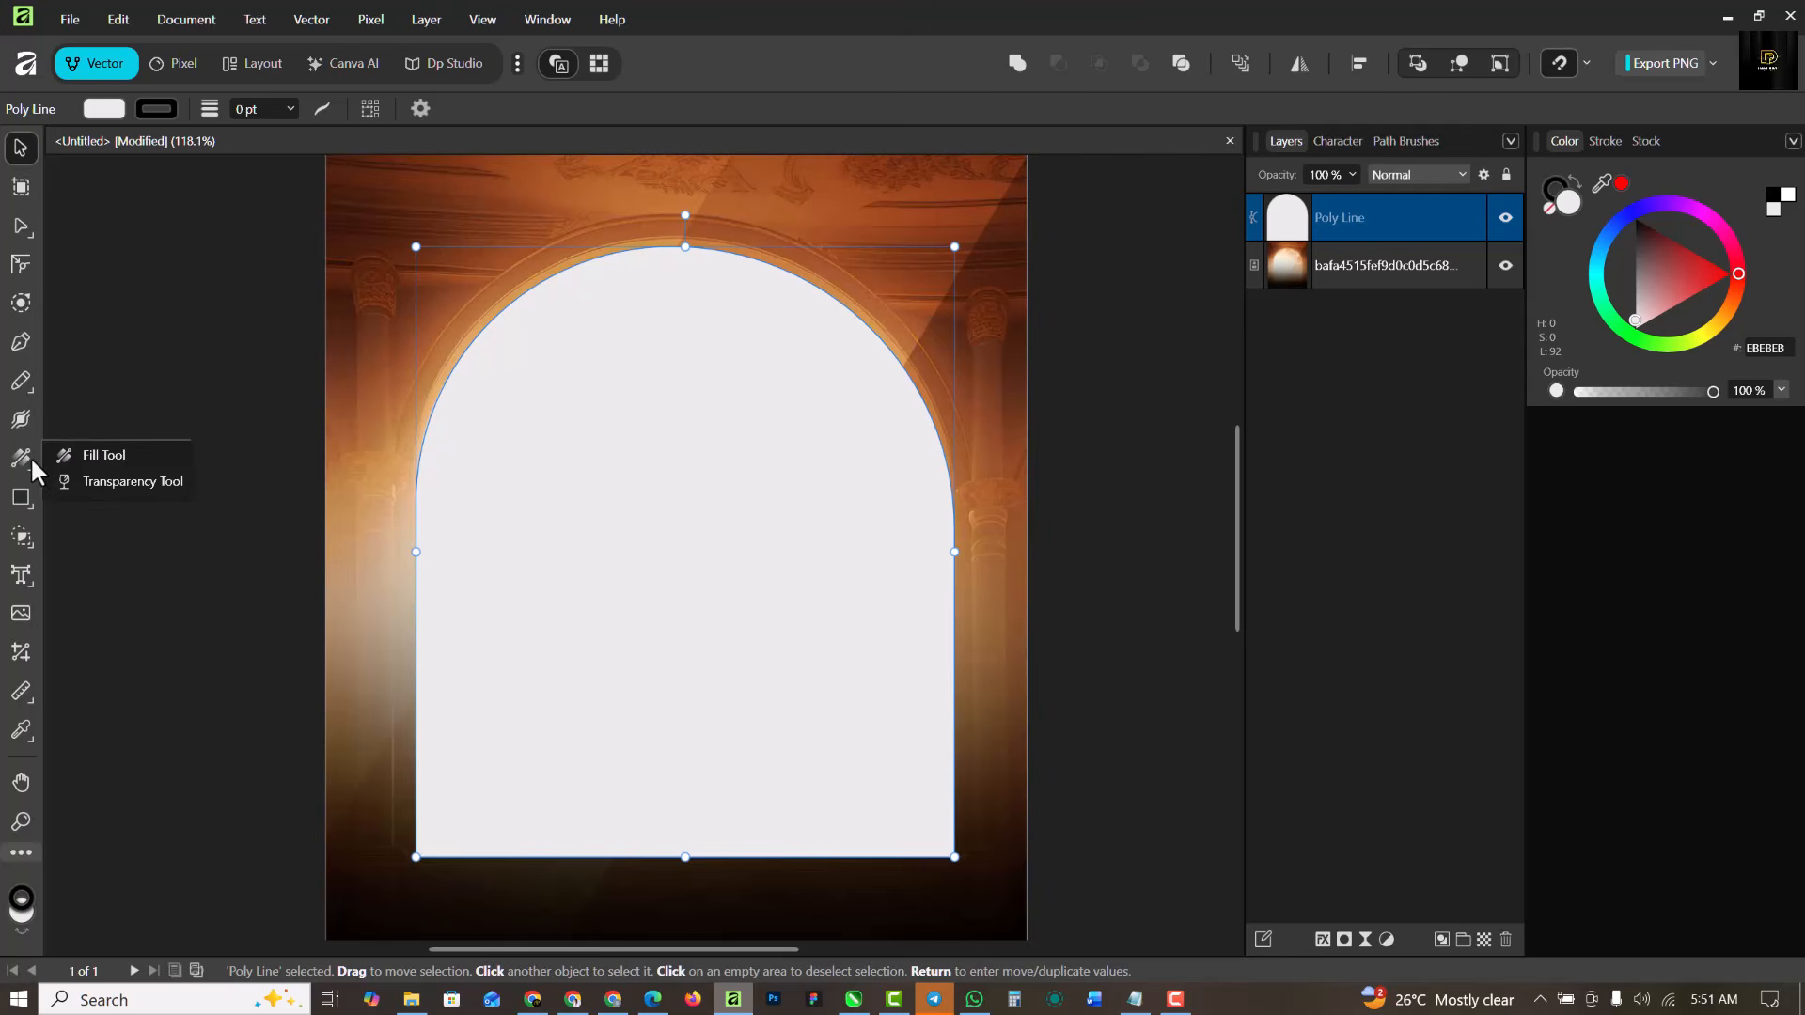
{"action": "left_click", "coordinate": [94, 476]}
{"action": "left_click_drag", "start_coordinate": [692, 644], "coordinate": [696, 833]}
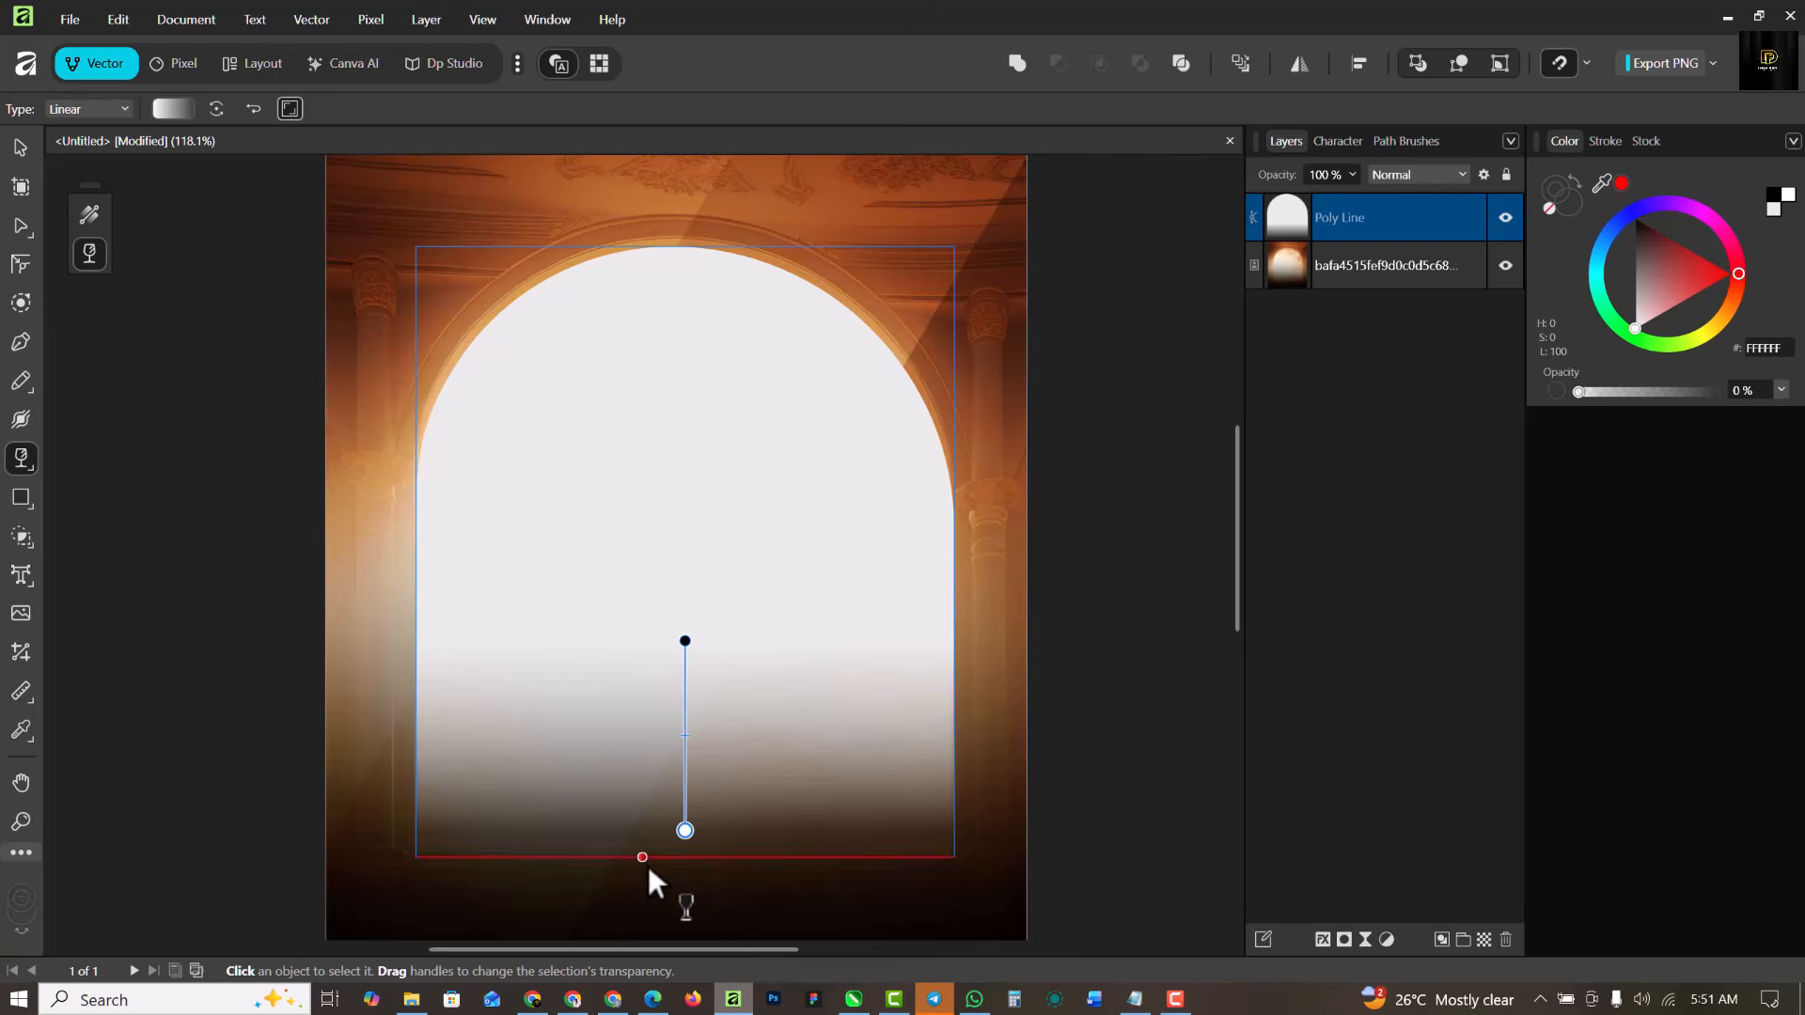
{"action": "left_click", "coordinate": [20, 154]}
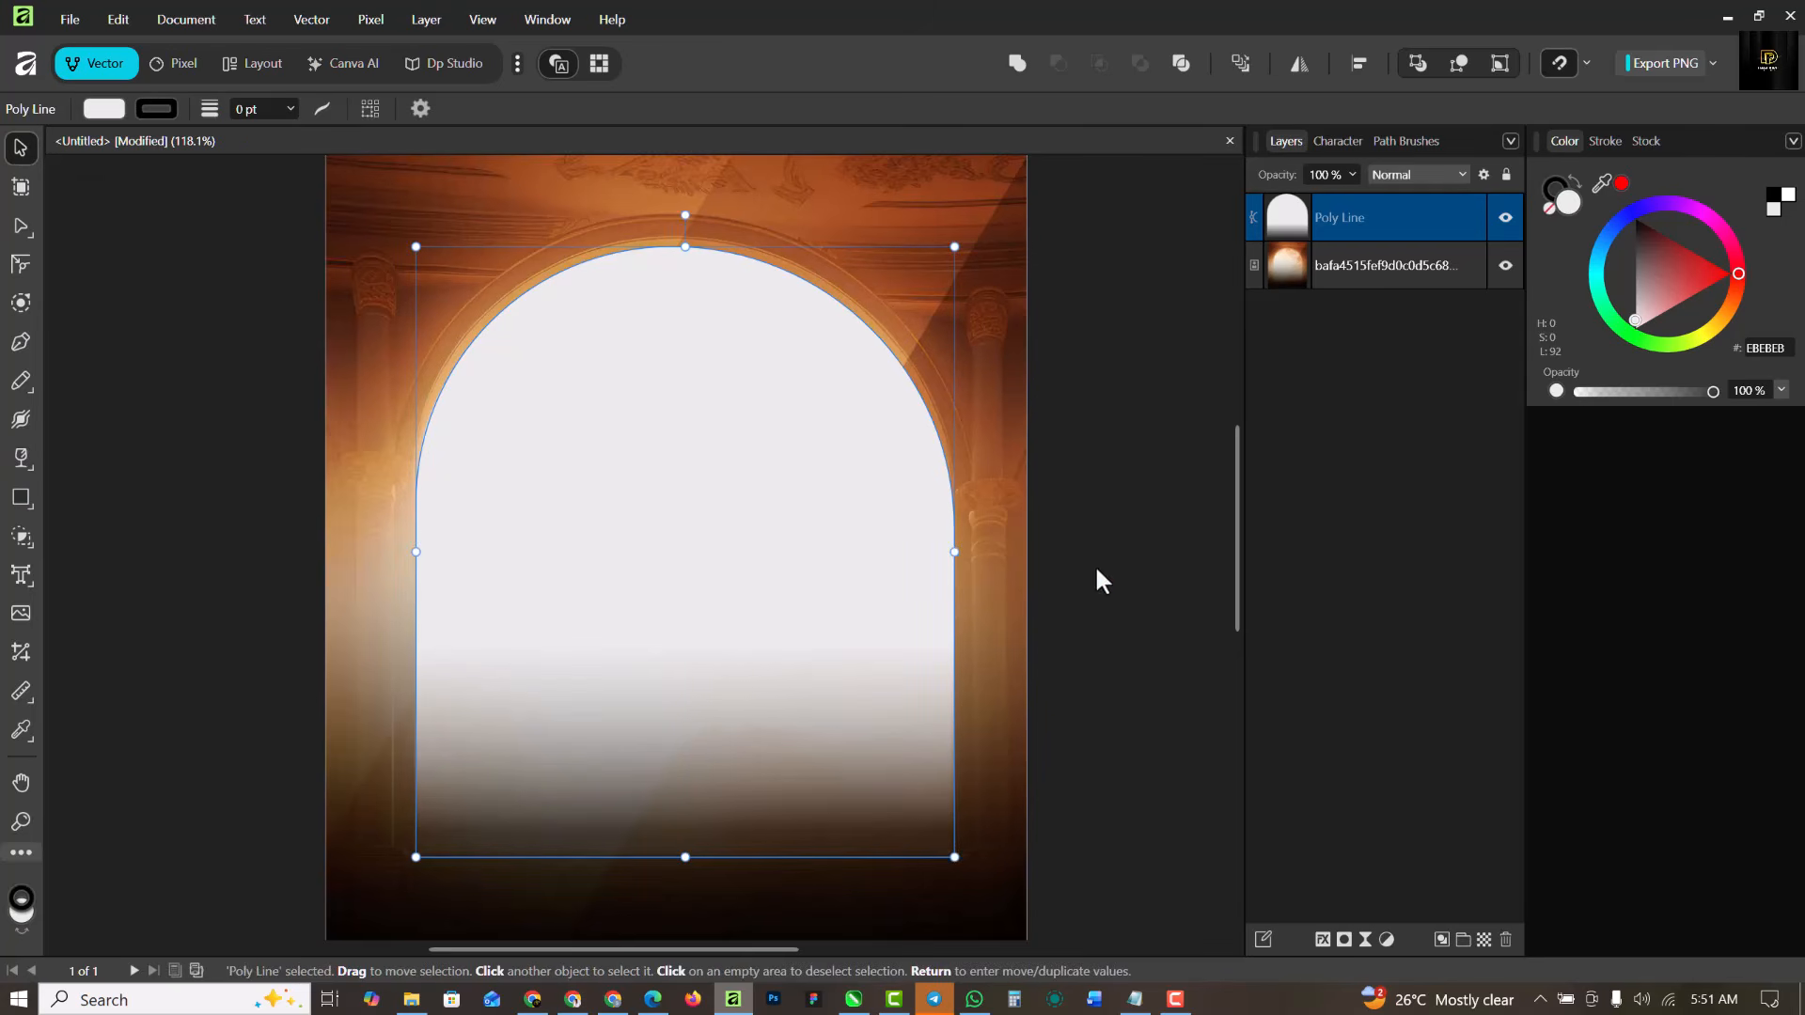
{"action": "left_click", "coordinate": [989, 516]}
{"action": "left_click", "coordinate": [754, 524]}
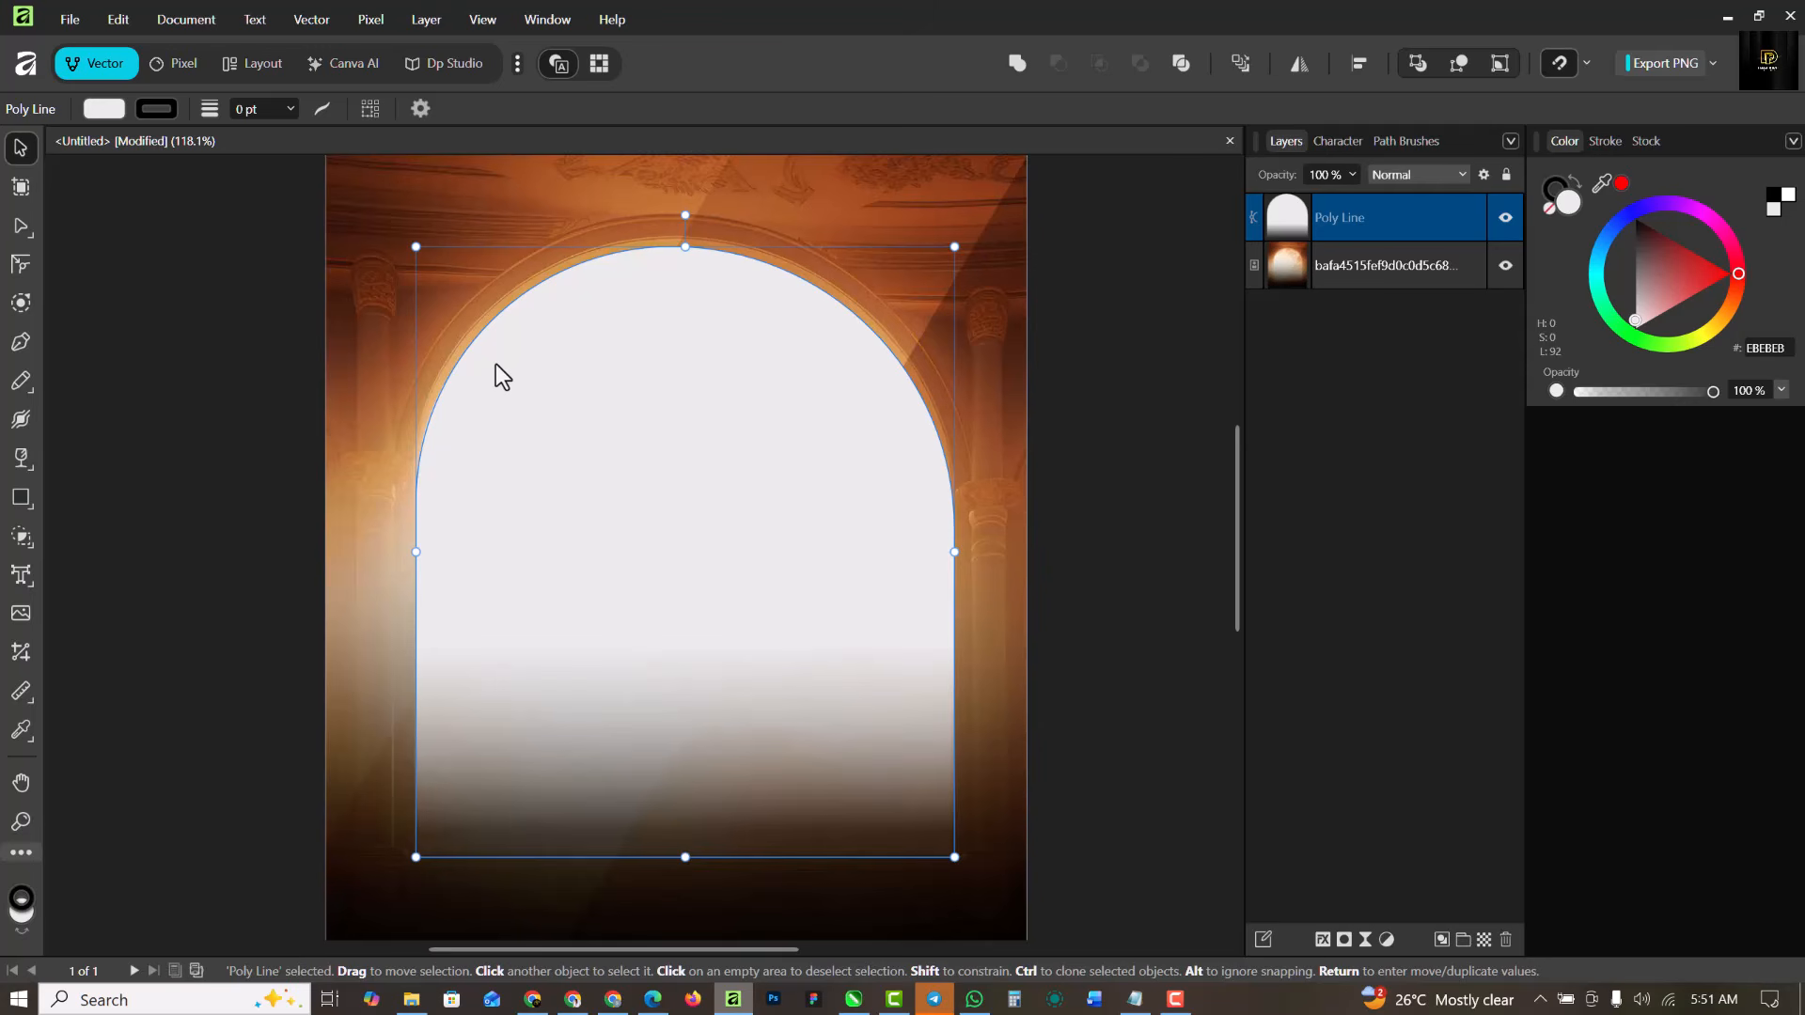
{"action": "scroll", "coordinate": [594, 301], "scroll_direction": "down", "scroll_amount": 3}
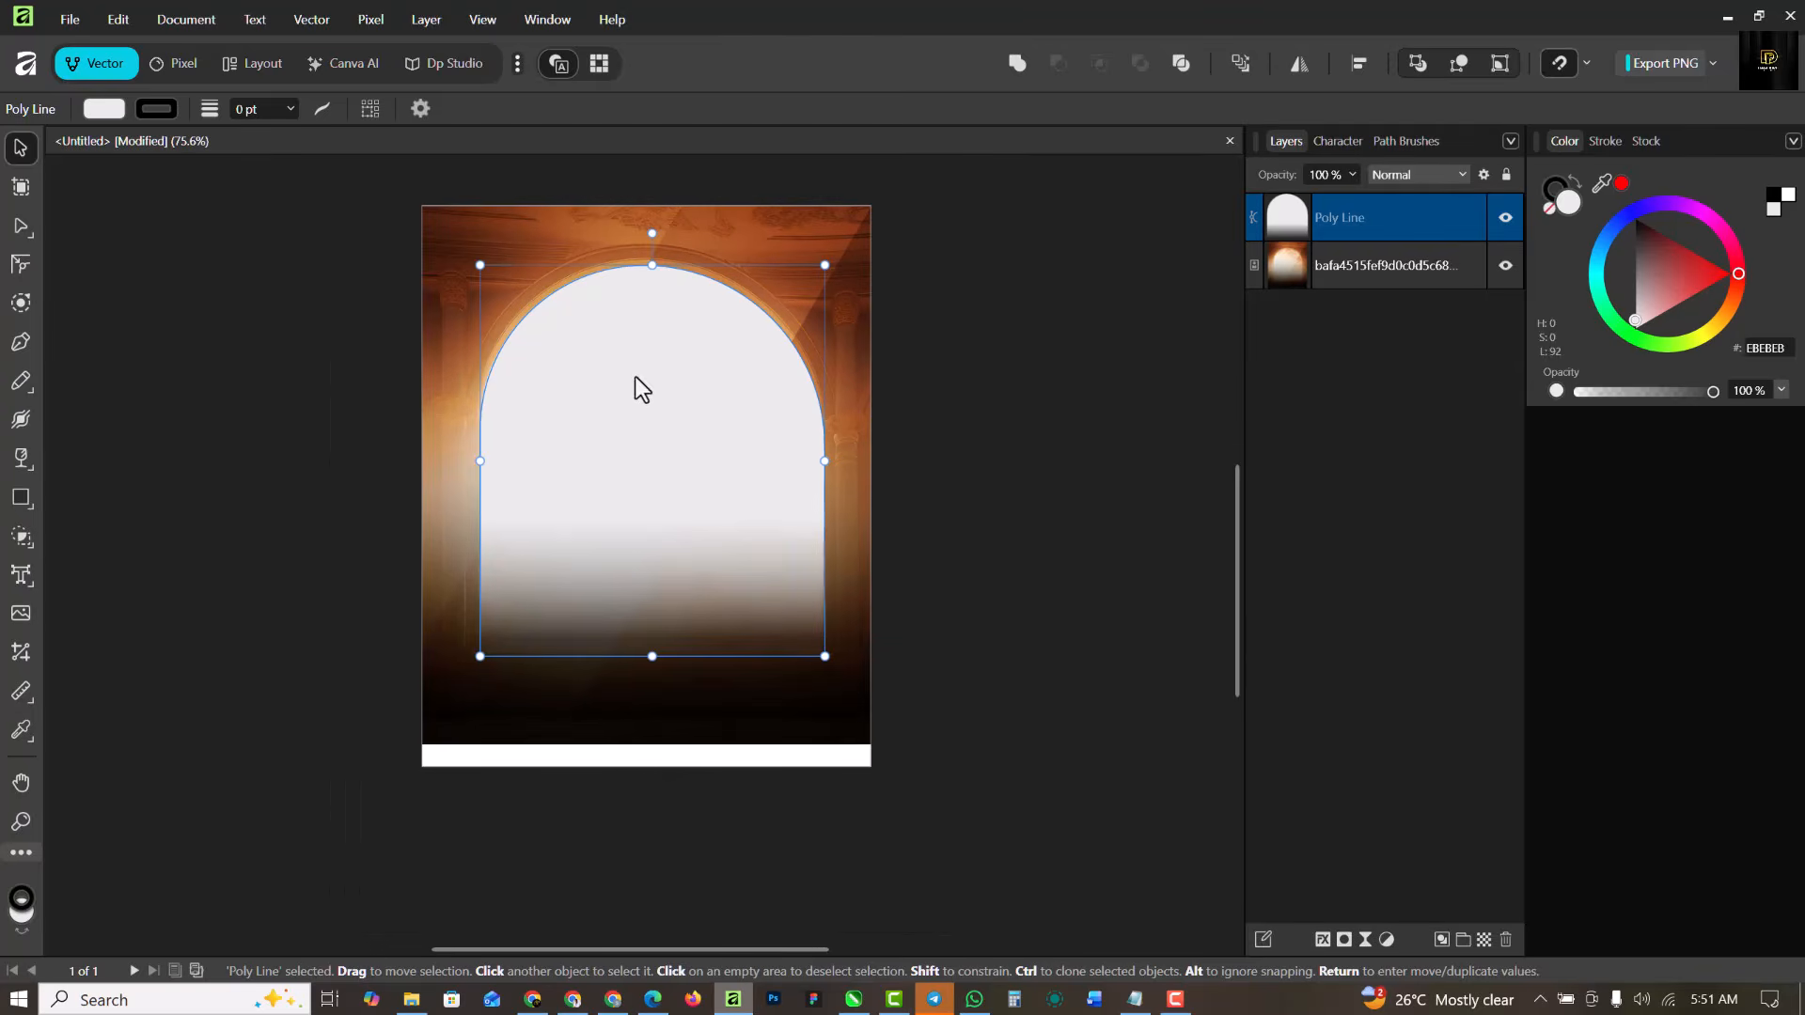
{"action": "left_click", "coordinate": [673, 738]}
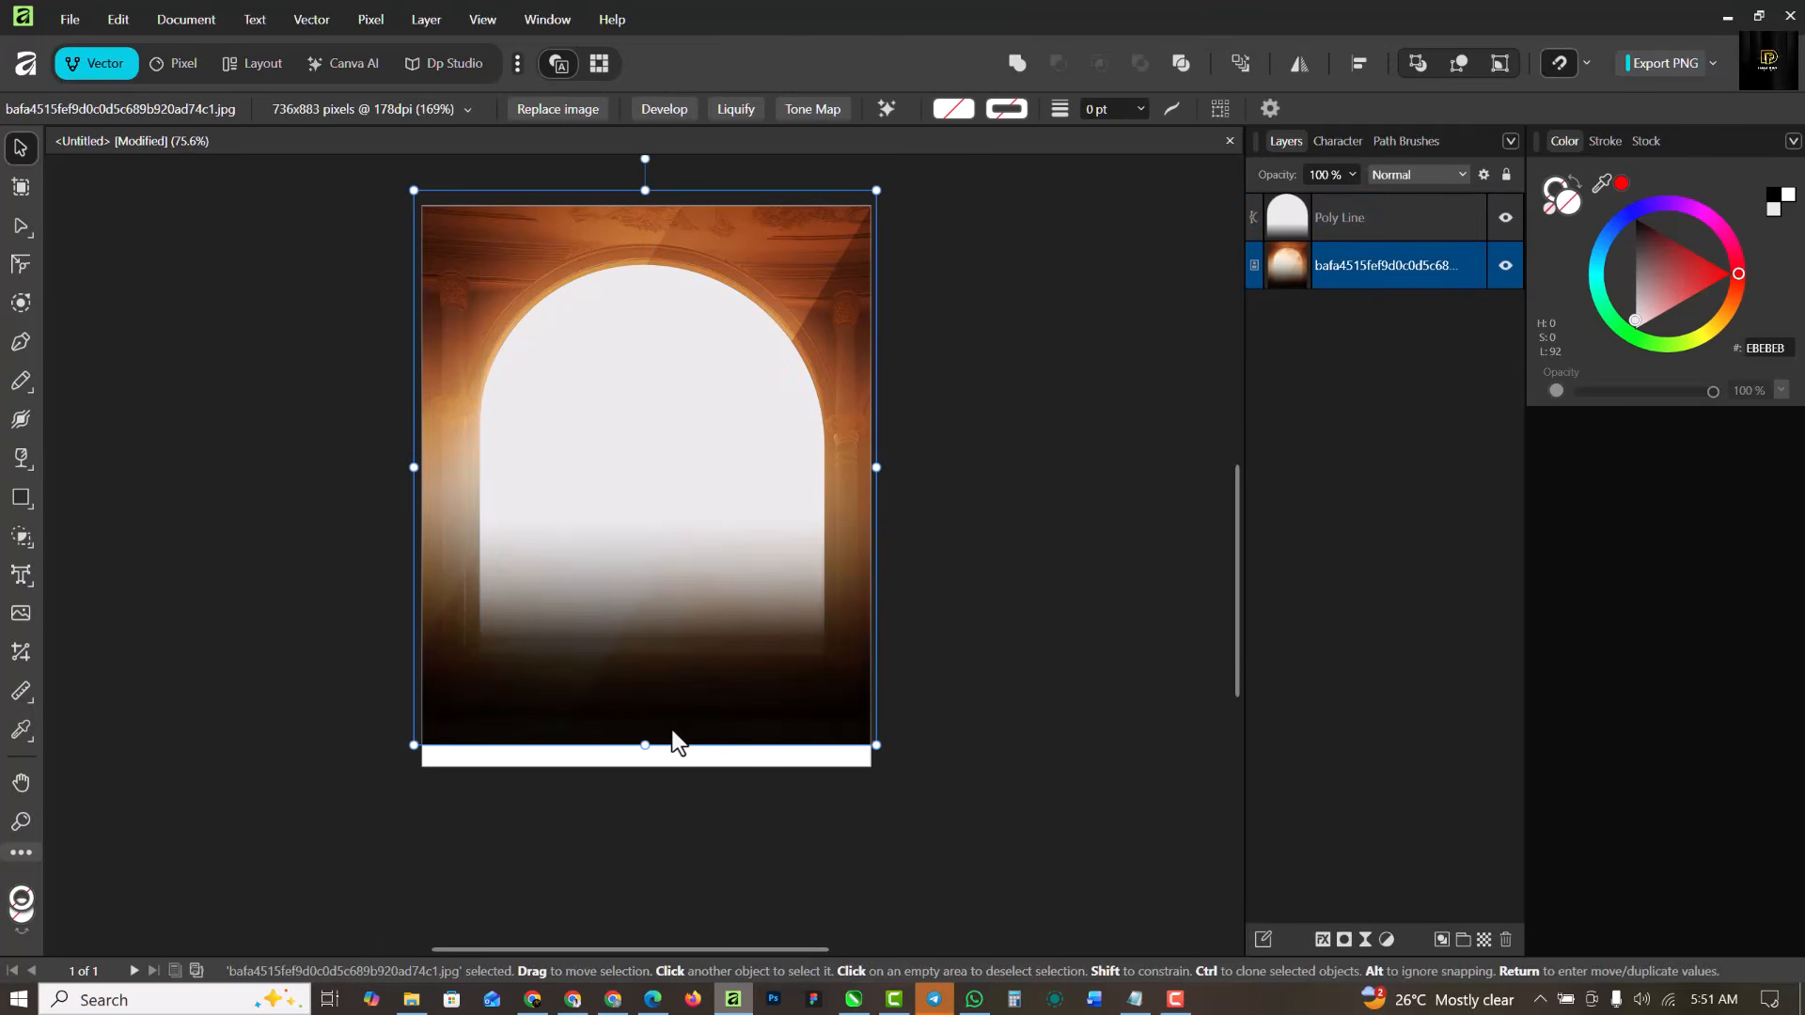
{"action": "left_click", "coordinate": [1401, 222]}
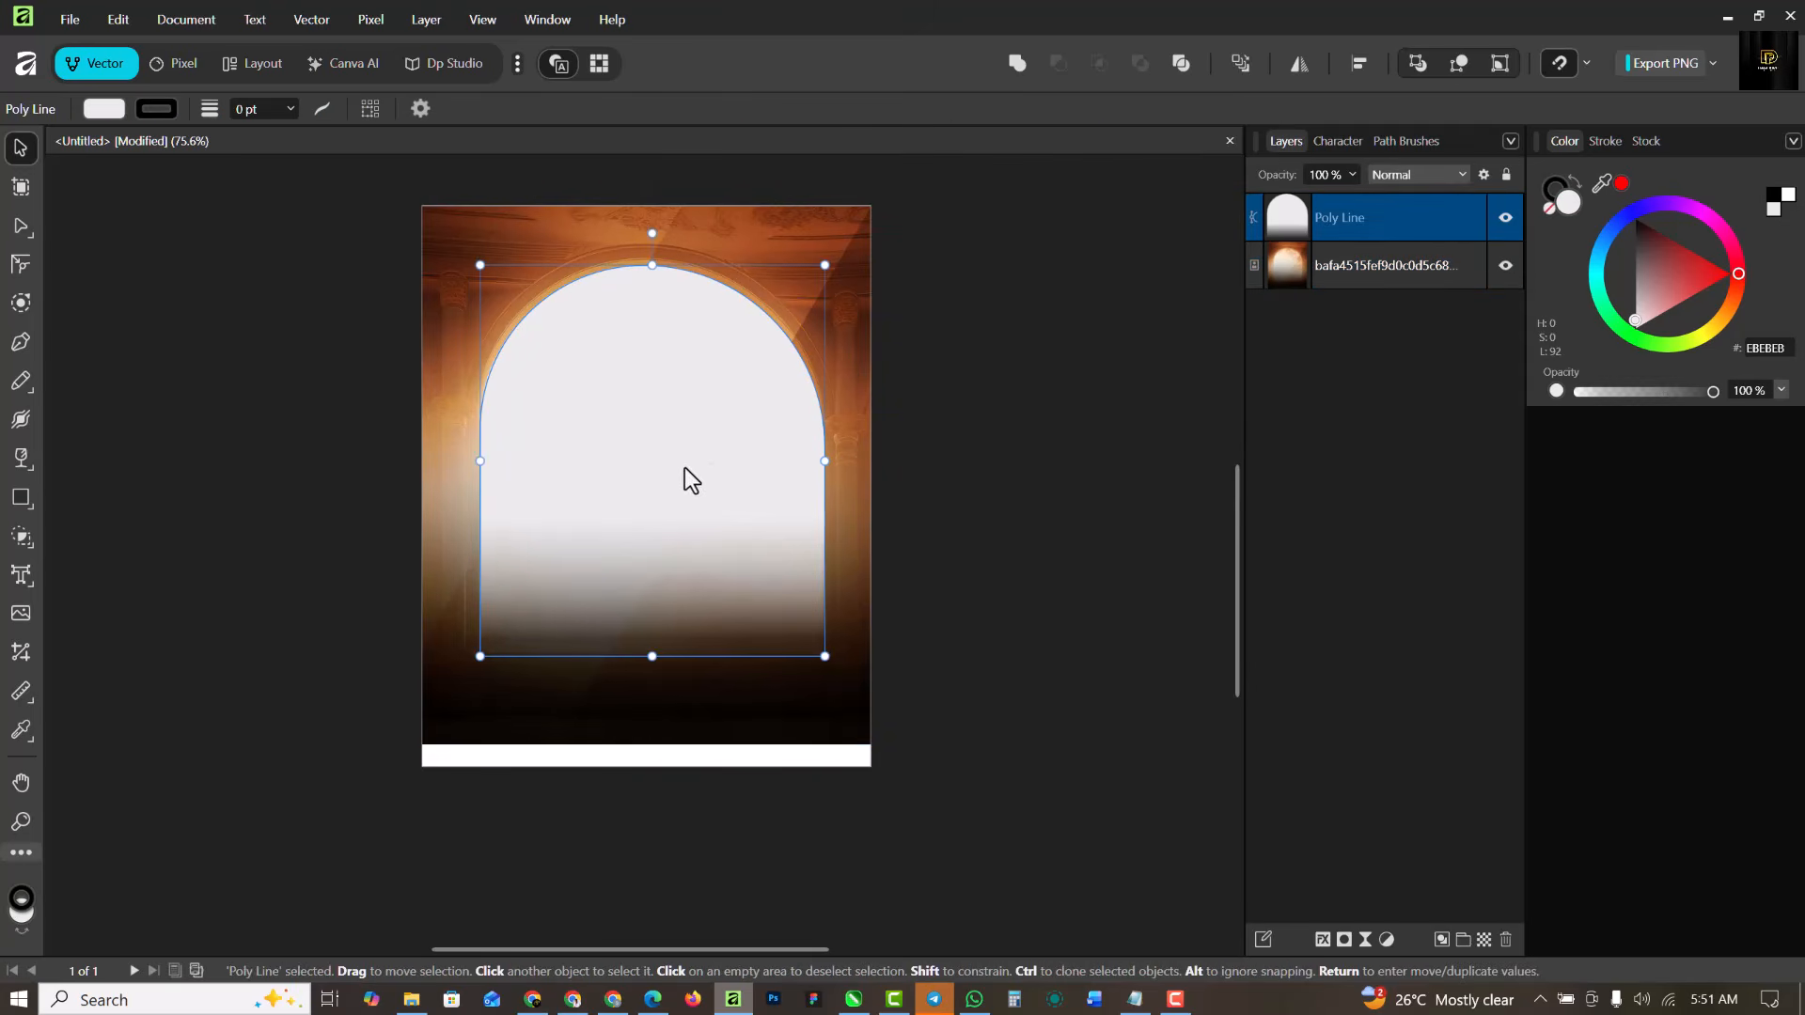
{"action": "scroll", "coordinate": [678, 409], "scroll_direction": "up", "scroll_amount": 2}
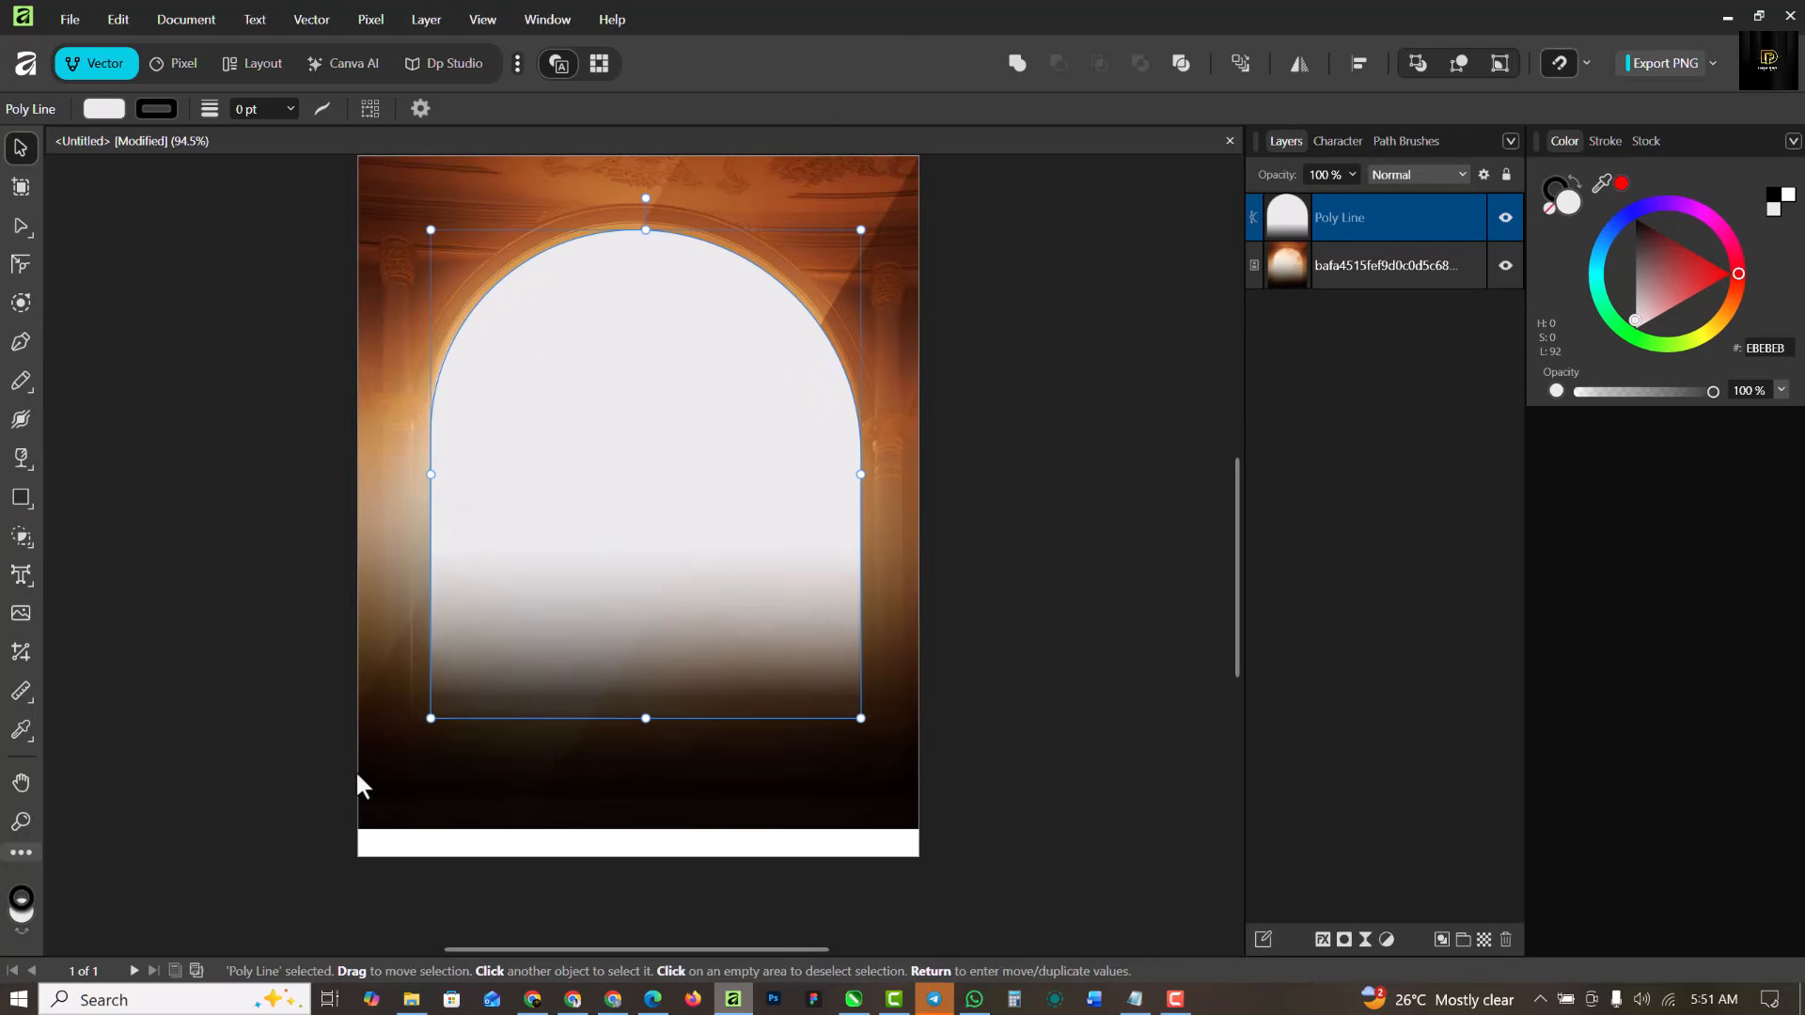
Place the blue palace hall image from the RESOURCE folder on the page and position it centrally over the arch shape.
{"action": "left_click", "coordinate": [411, 999]}
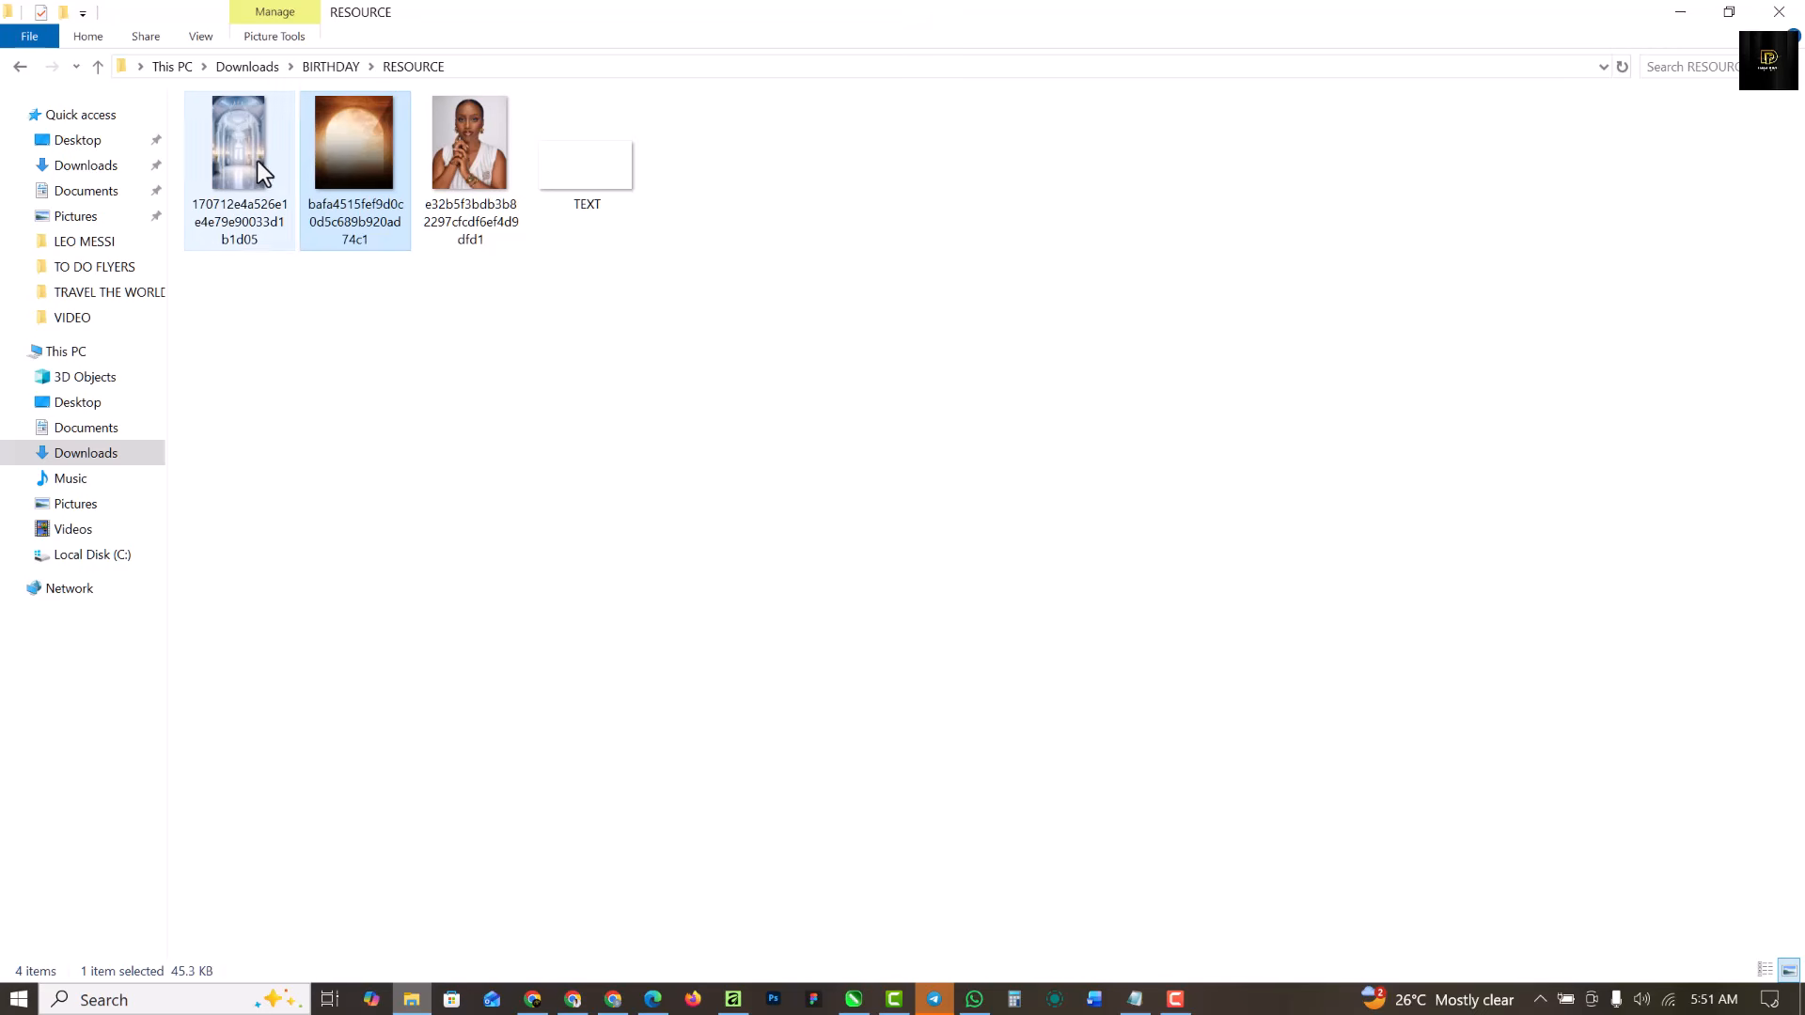
{"action": "left_click_drag", "start_coordinate": [253, 160], "coordinate": [604, 472]}
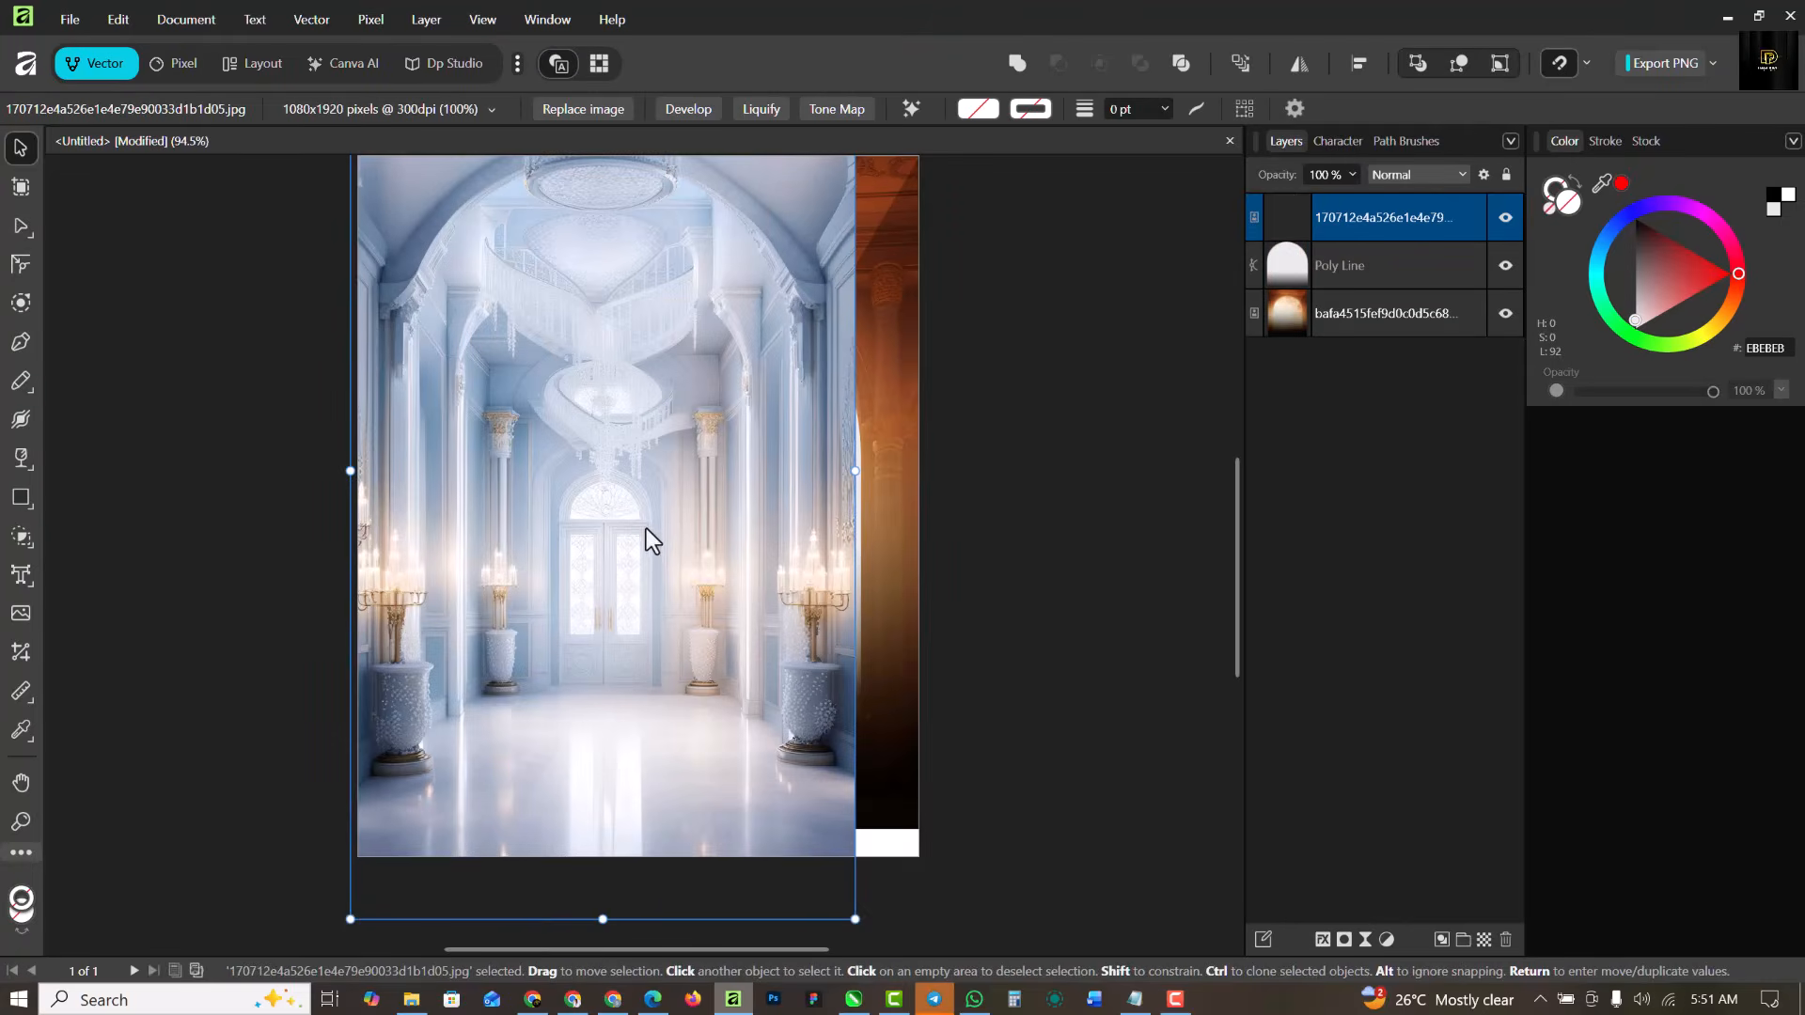
{"action": "left_click_drag", "start_coordinate": [654, 538], "coordinate": [698, 545]}
{"action": "left_click_drag", "start_coordinate": [718, 457], "coordinate": [677, 538]}
{"action": "scroll", "coordinate": [671, 521], "scroll_direction": "up", "scroll_amount": 1}
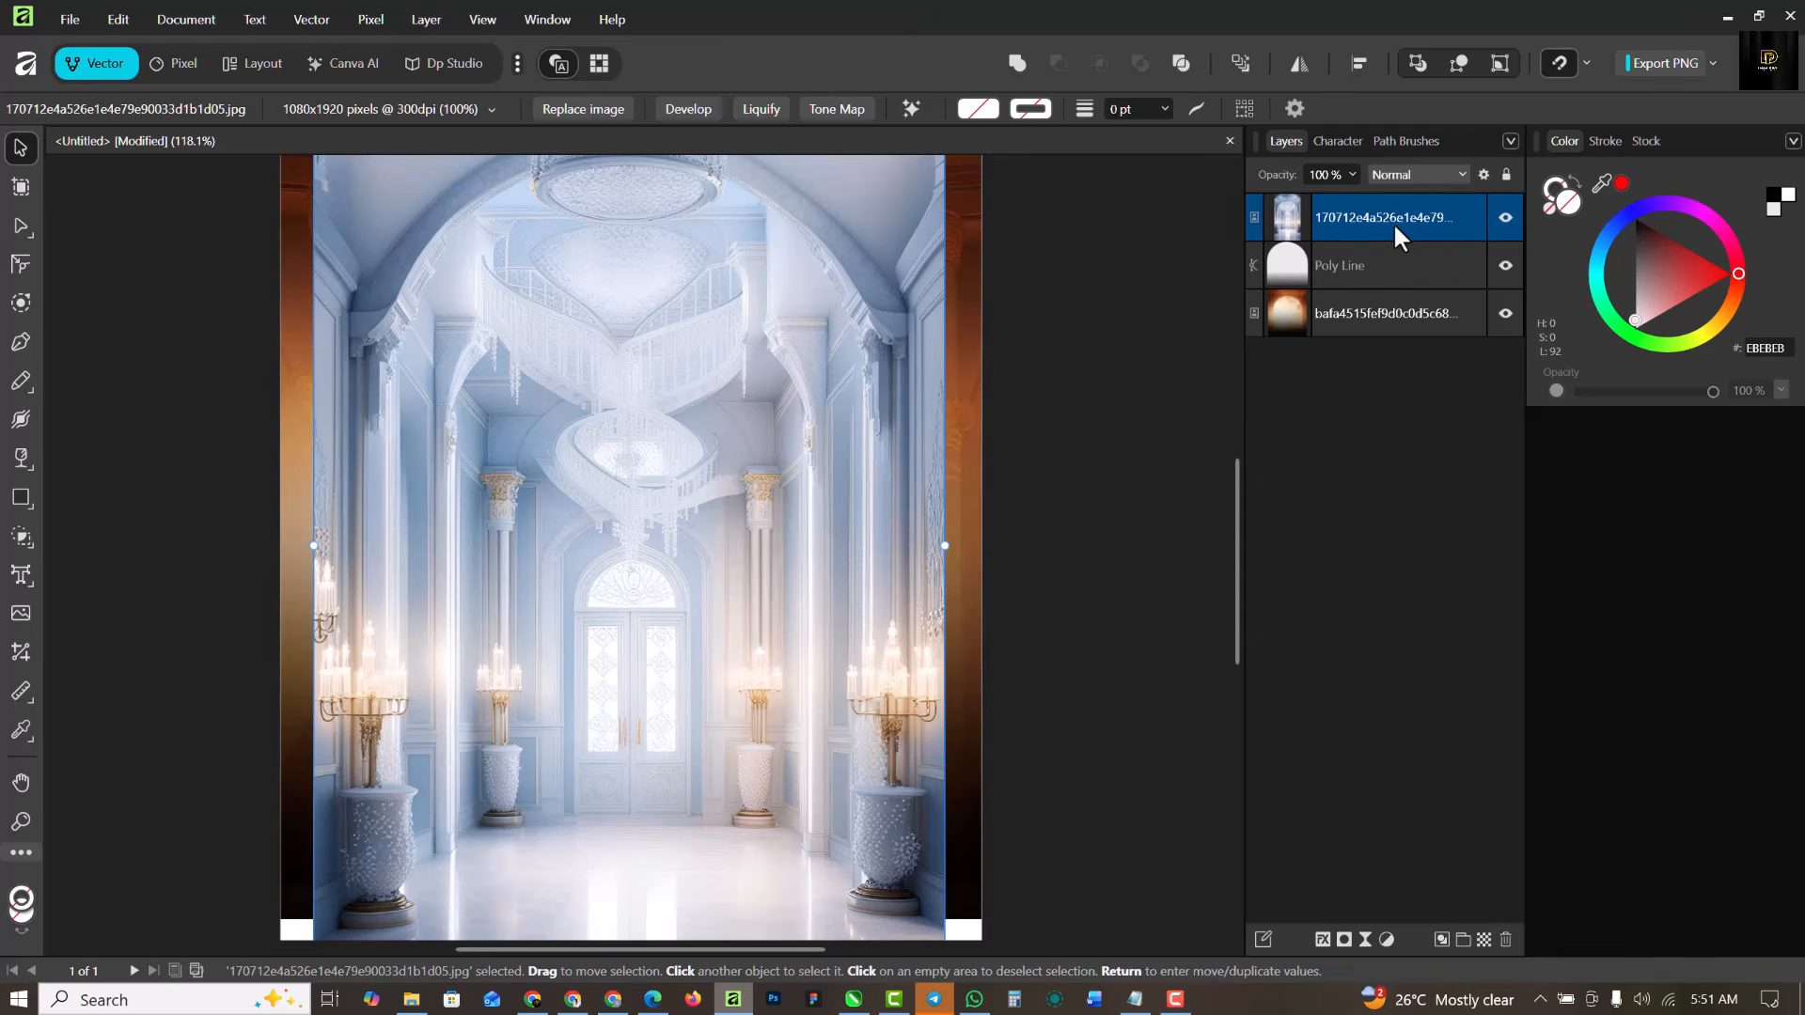
Clip the palace hall image inside the arch shape and shift it up, horizontally centred in the opening.
{"action": "left_click_drag", "start_coordinate": [1394, 222], "coordinate": [1397, 263]}
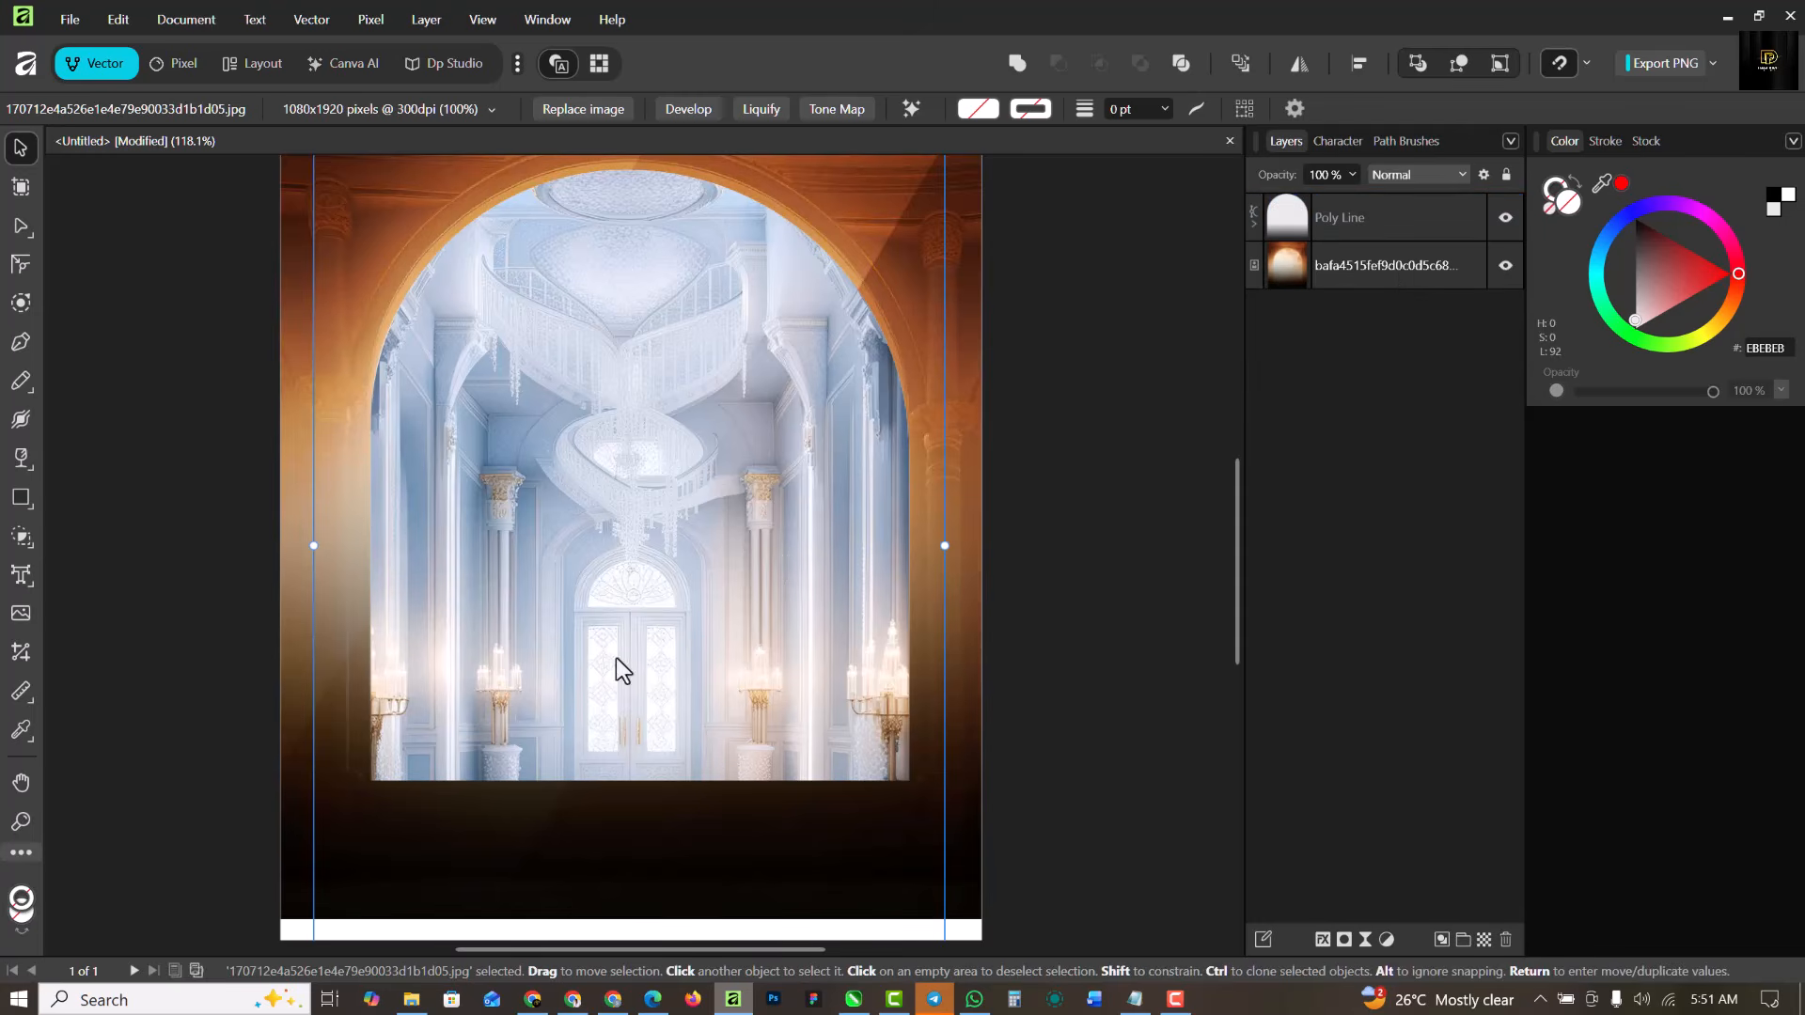
{"action": "scroll", "coordinate": [681, 555], "scroll_direction": "down", "scroll_amount": 1}
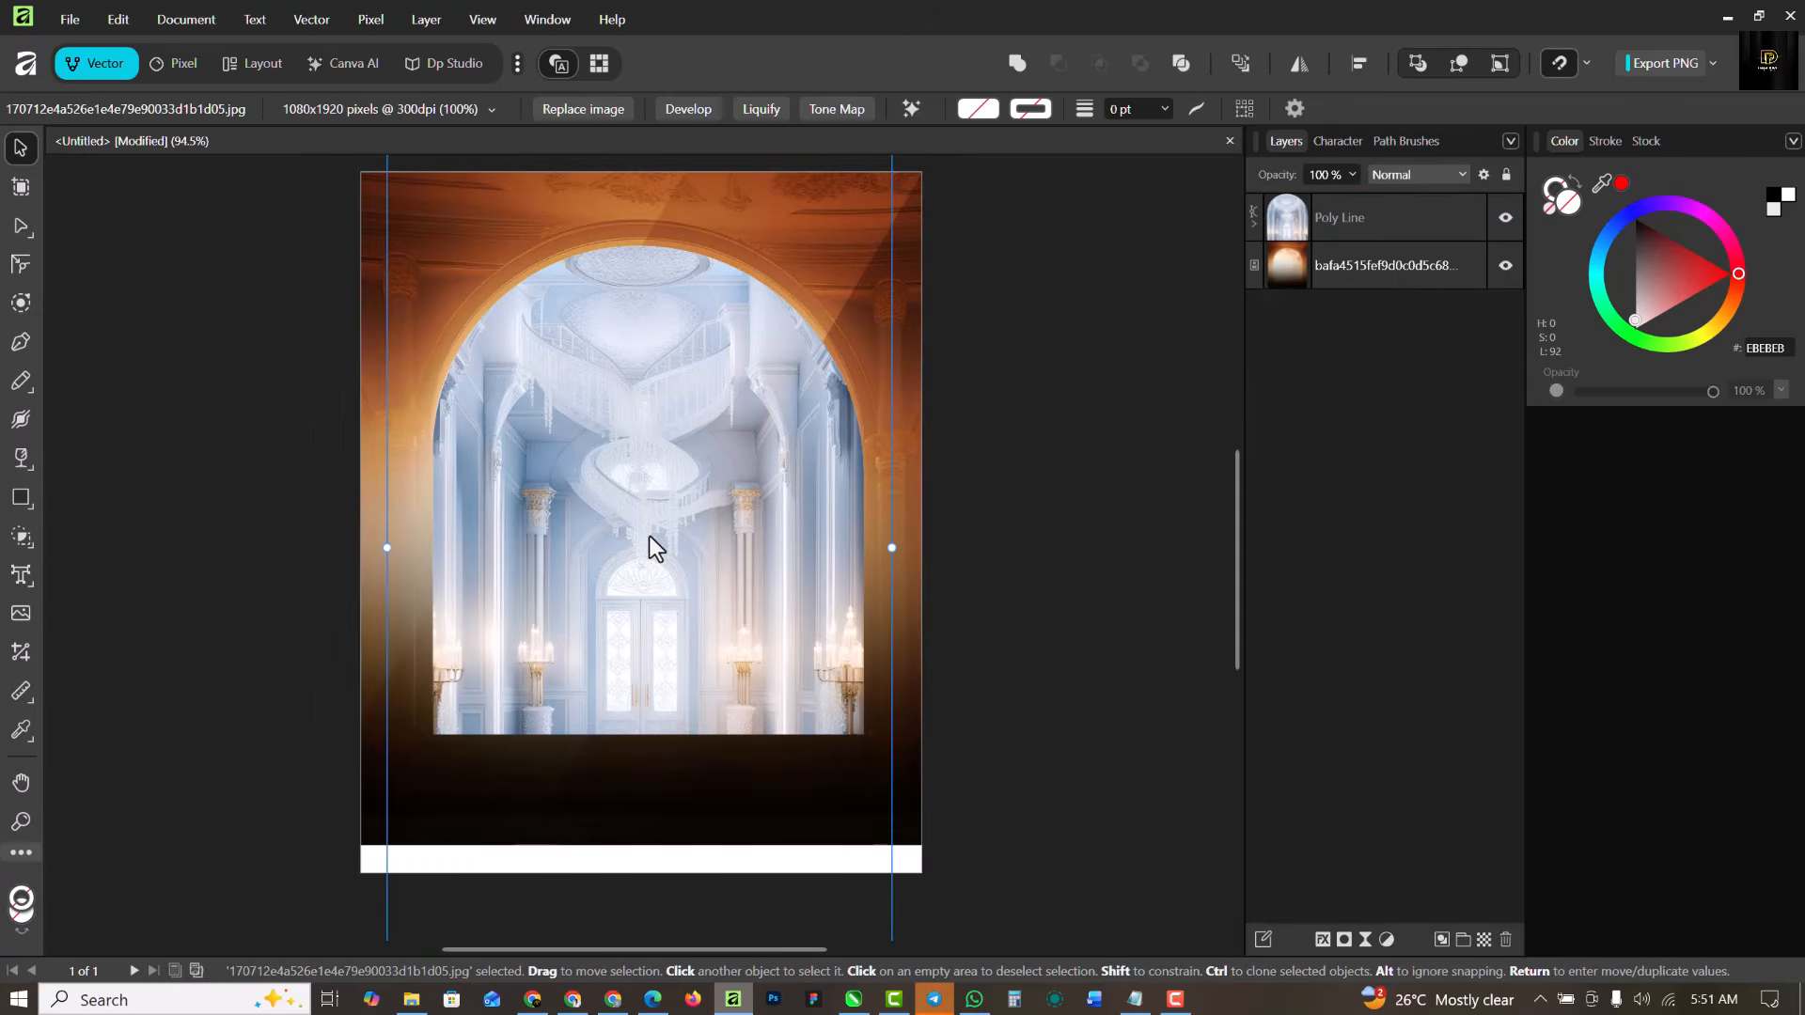
{"action": "scroll", "coordinate": [651, 536], "scroll_direction": "down", "scroll_amount": 1}
{"action": "mouse_move", "coordinate": [656, 494]}
{"action": "left_mouse_down"}
{"action": "mouse_move", "coordinate": [664, 593]}
{"action": "mouse_move", "coordinate": [651, 487]}
{"action": "left_mouse_up"}
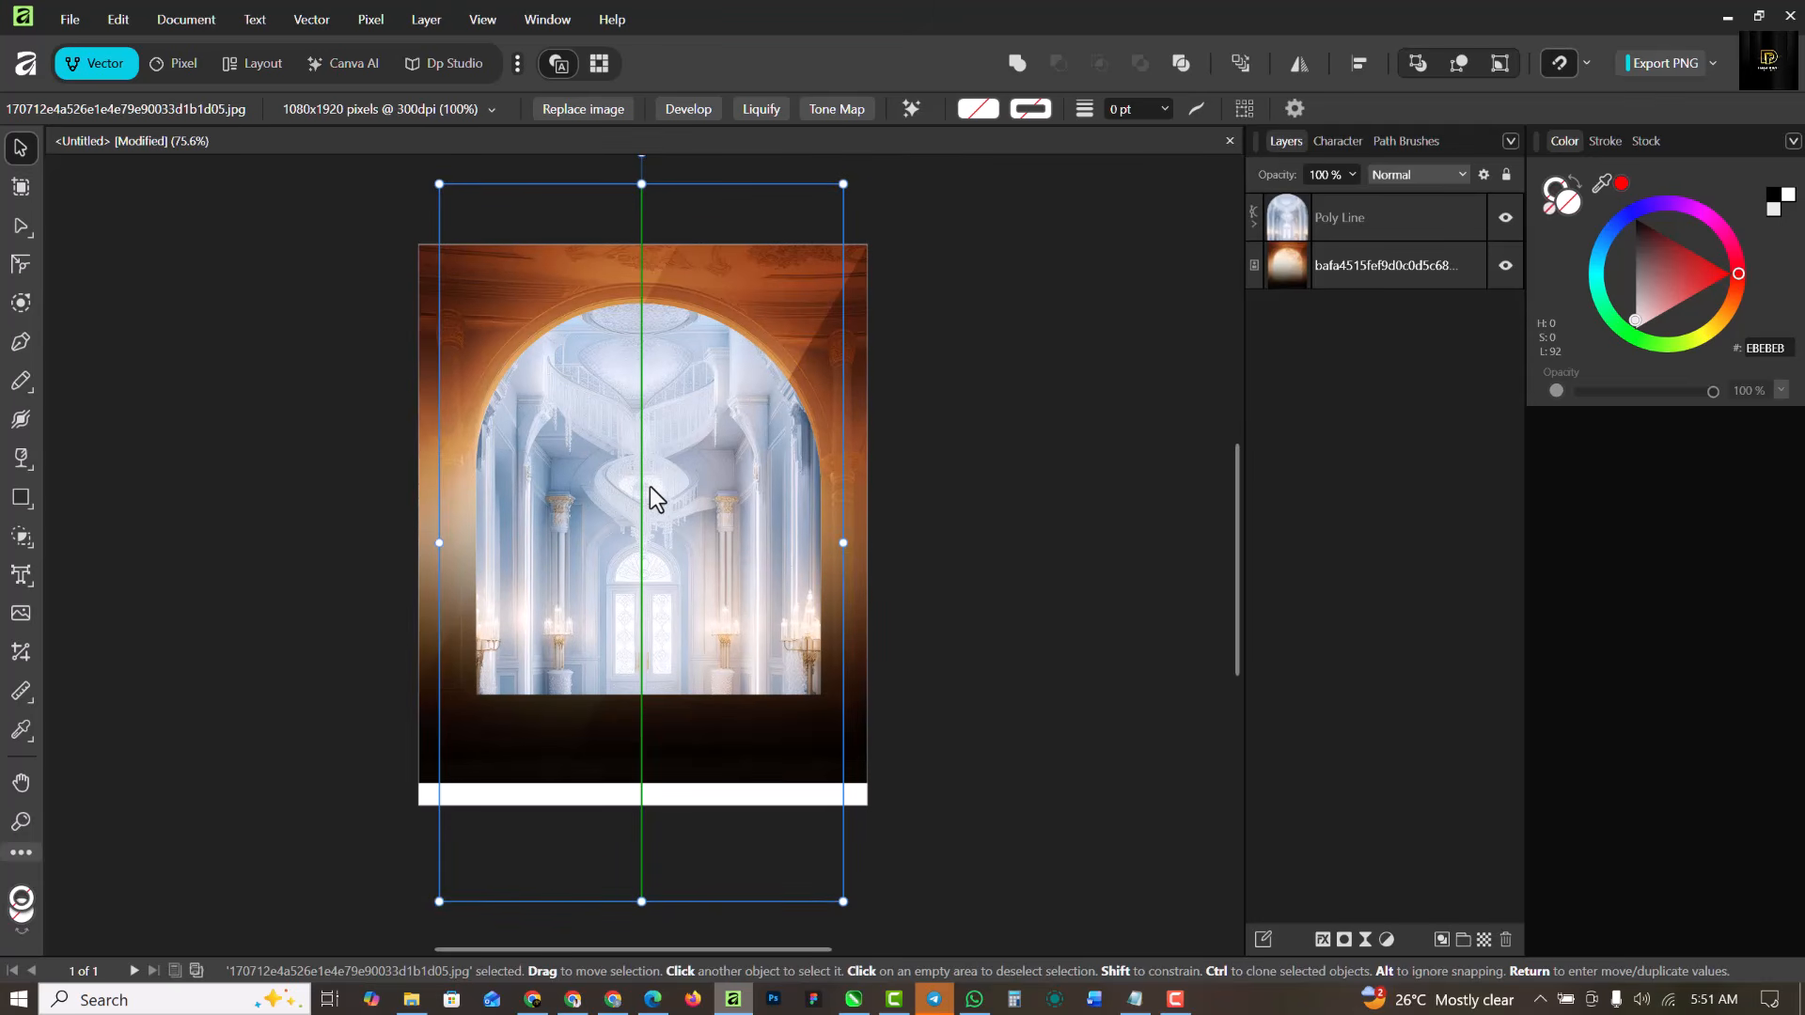
{"action": "left_click_drag", "start_coordinate": [650, 487], "coordinate": [647, 470]}
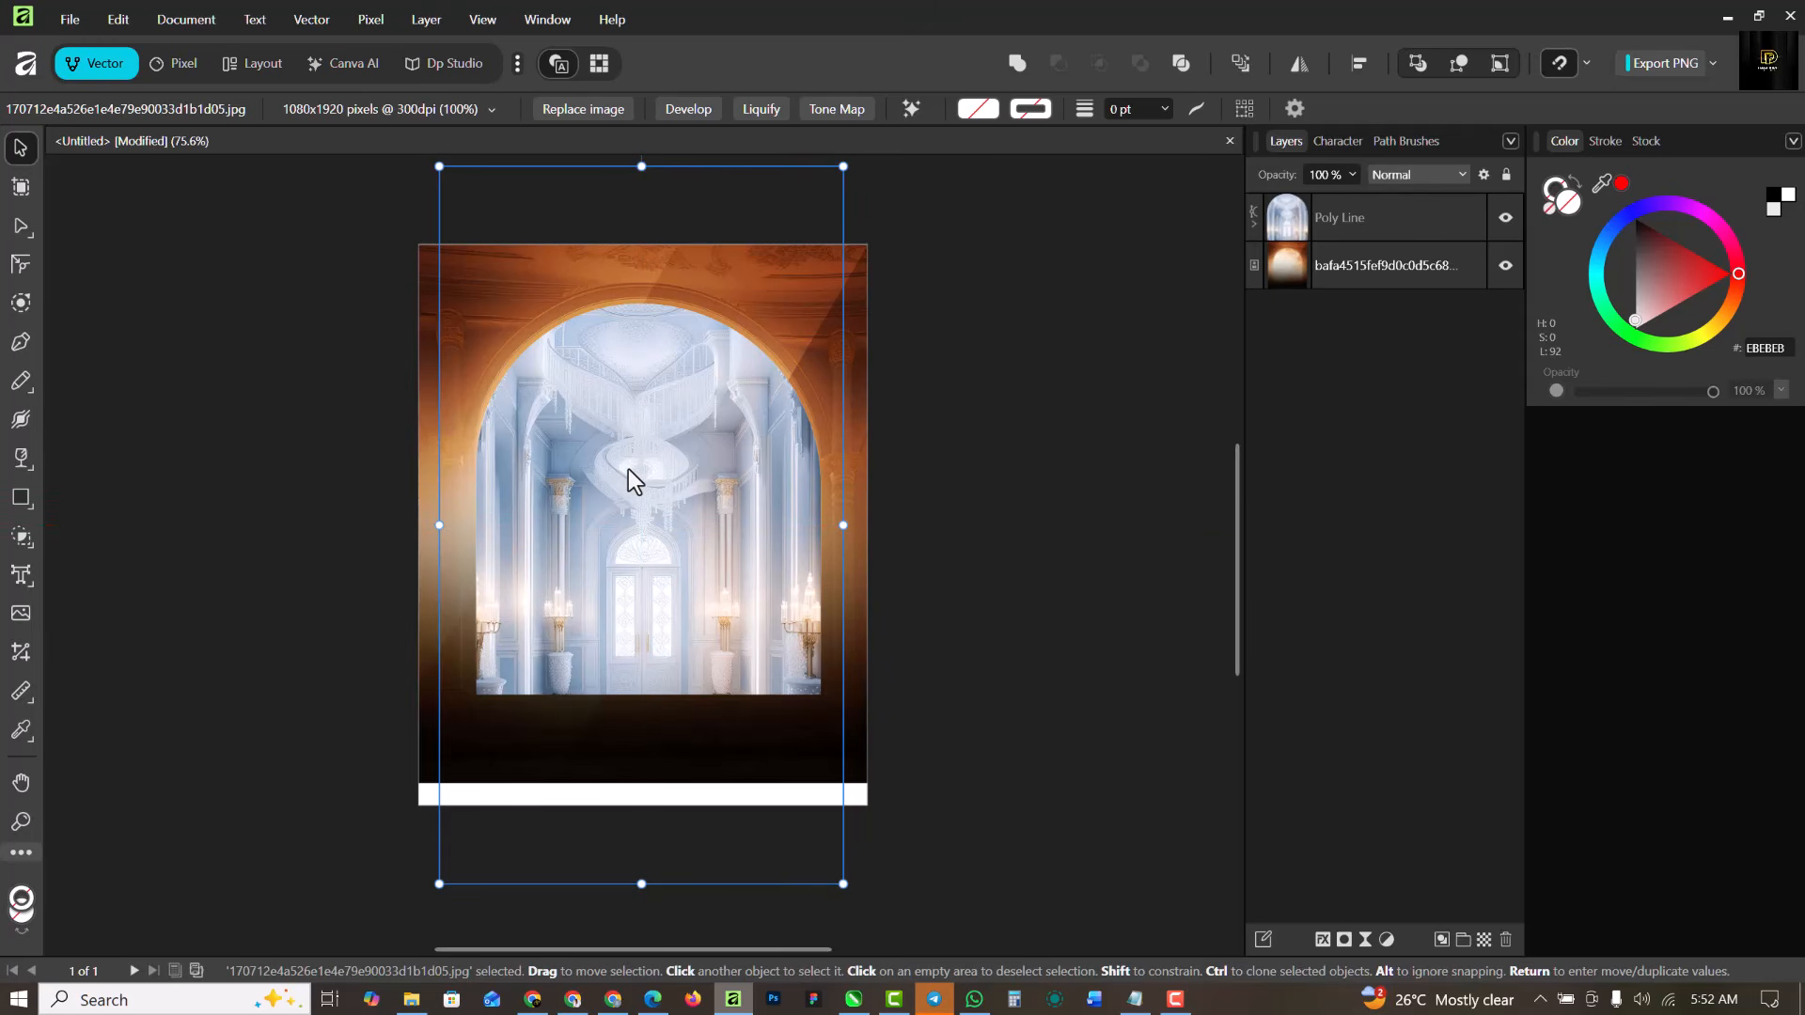
Add a live Gaussian Blur filter to the palace hall image nested inside the arch-shaped polyline.
{"action": "scroll", "coordinate": [617, 403], "scroll_direction": "up", "scroll_amount": 3}
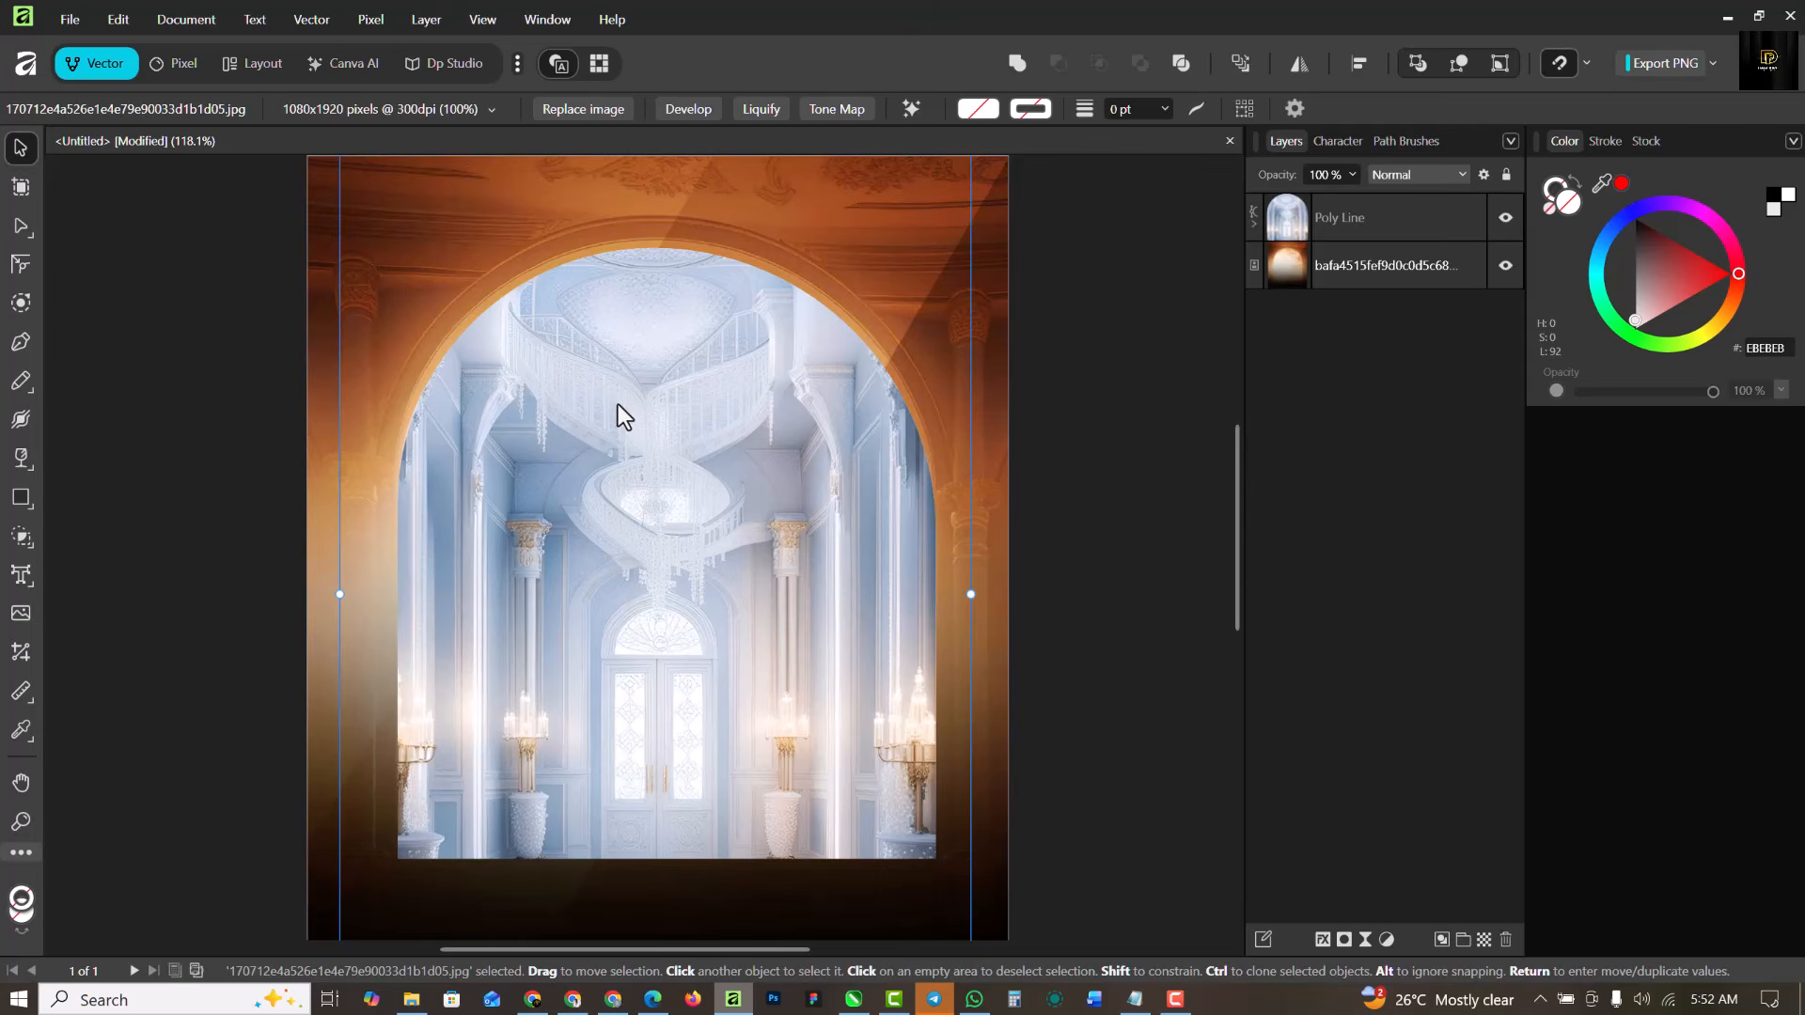
{"action": "scroll", "coordinate": [664, 461], "scroll_direction": "down", "scroll_amount": 1}
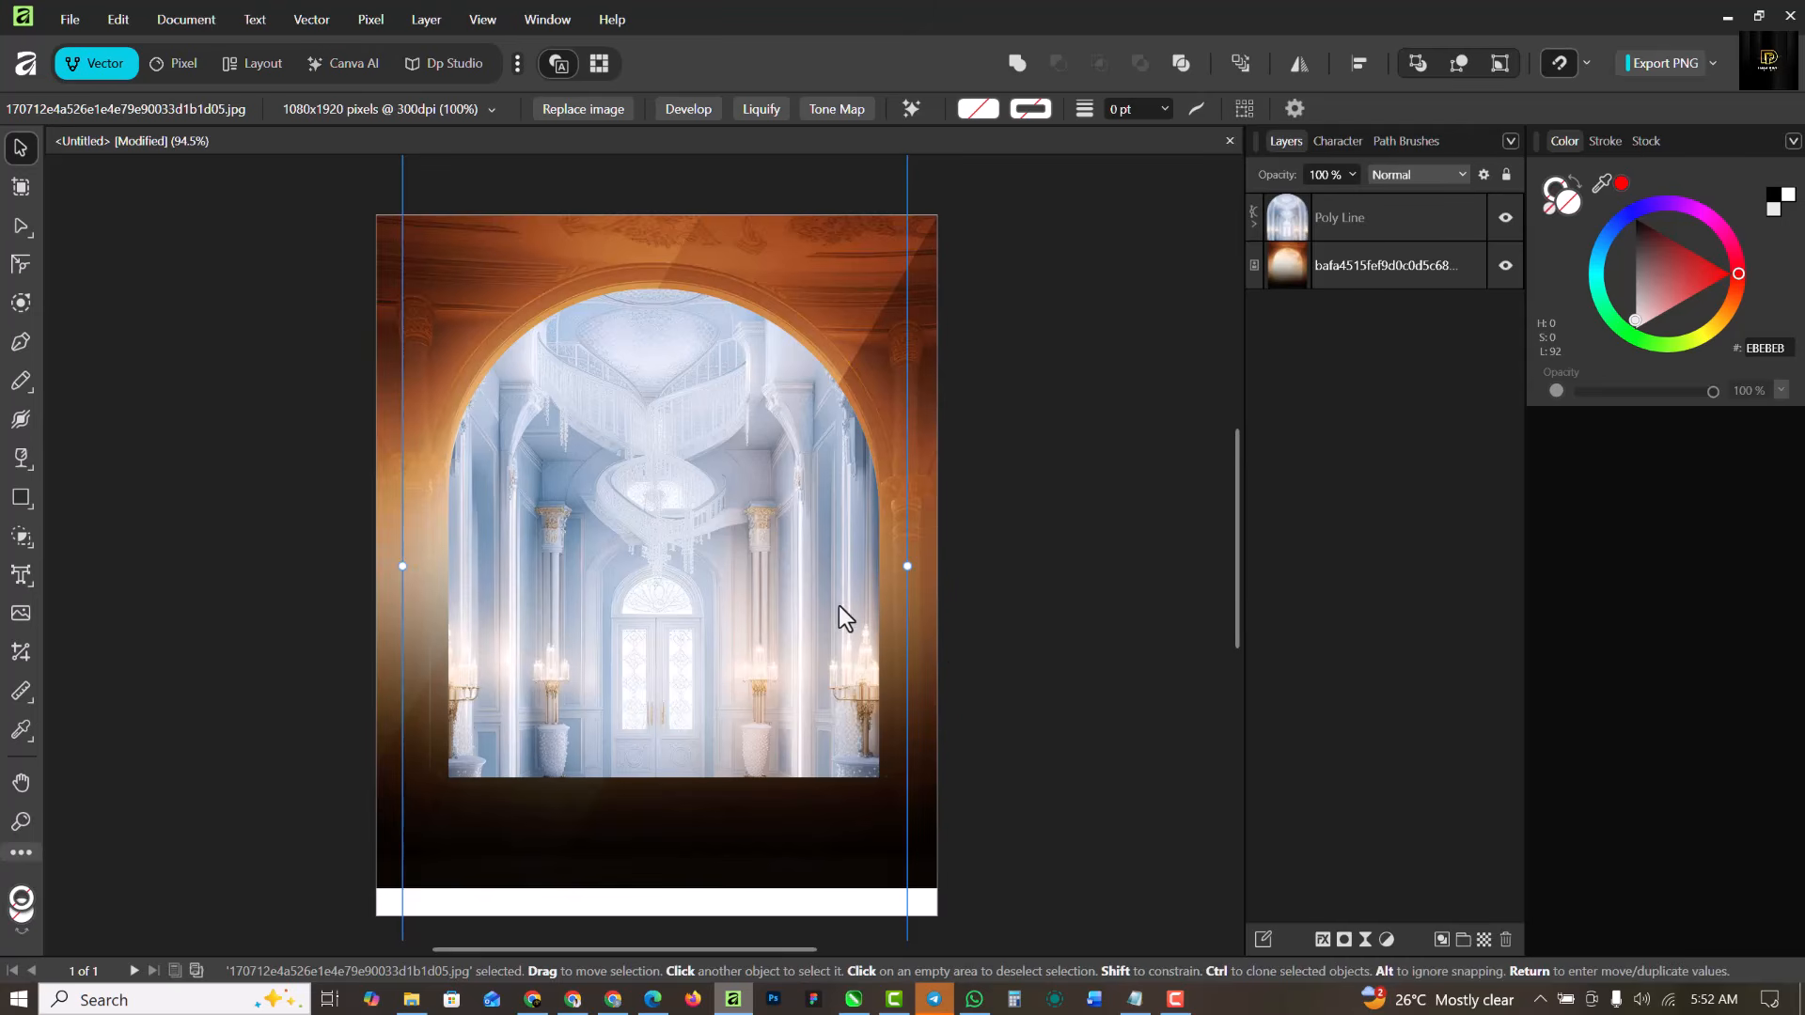
{"action": "left_click", "coordinate": [1363, 940]}
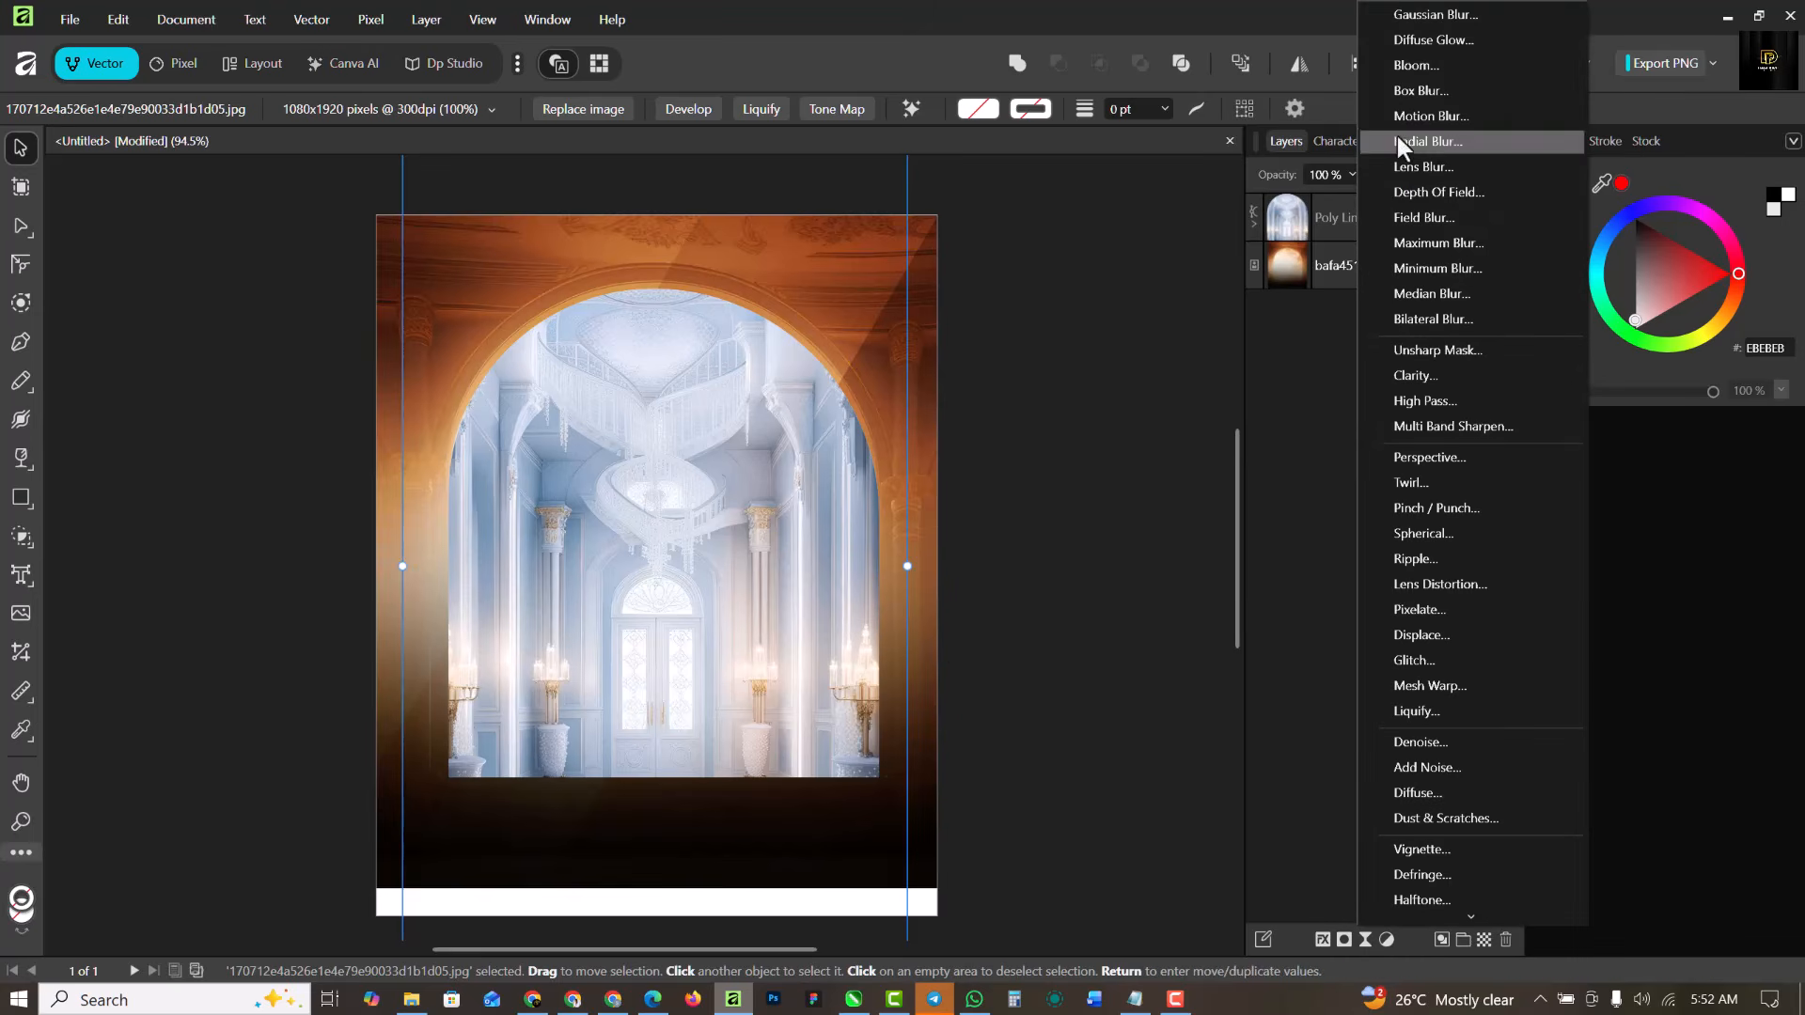
{"action": "left_click", "coordinate": [1329, 216]}
{"action": "left_click", "coordinate": [1252, 223]}
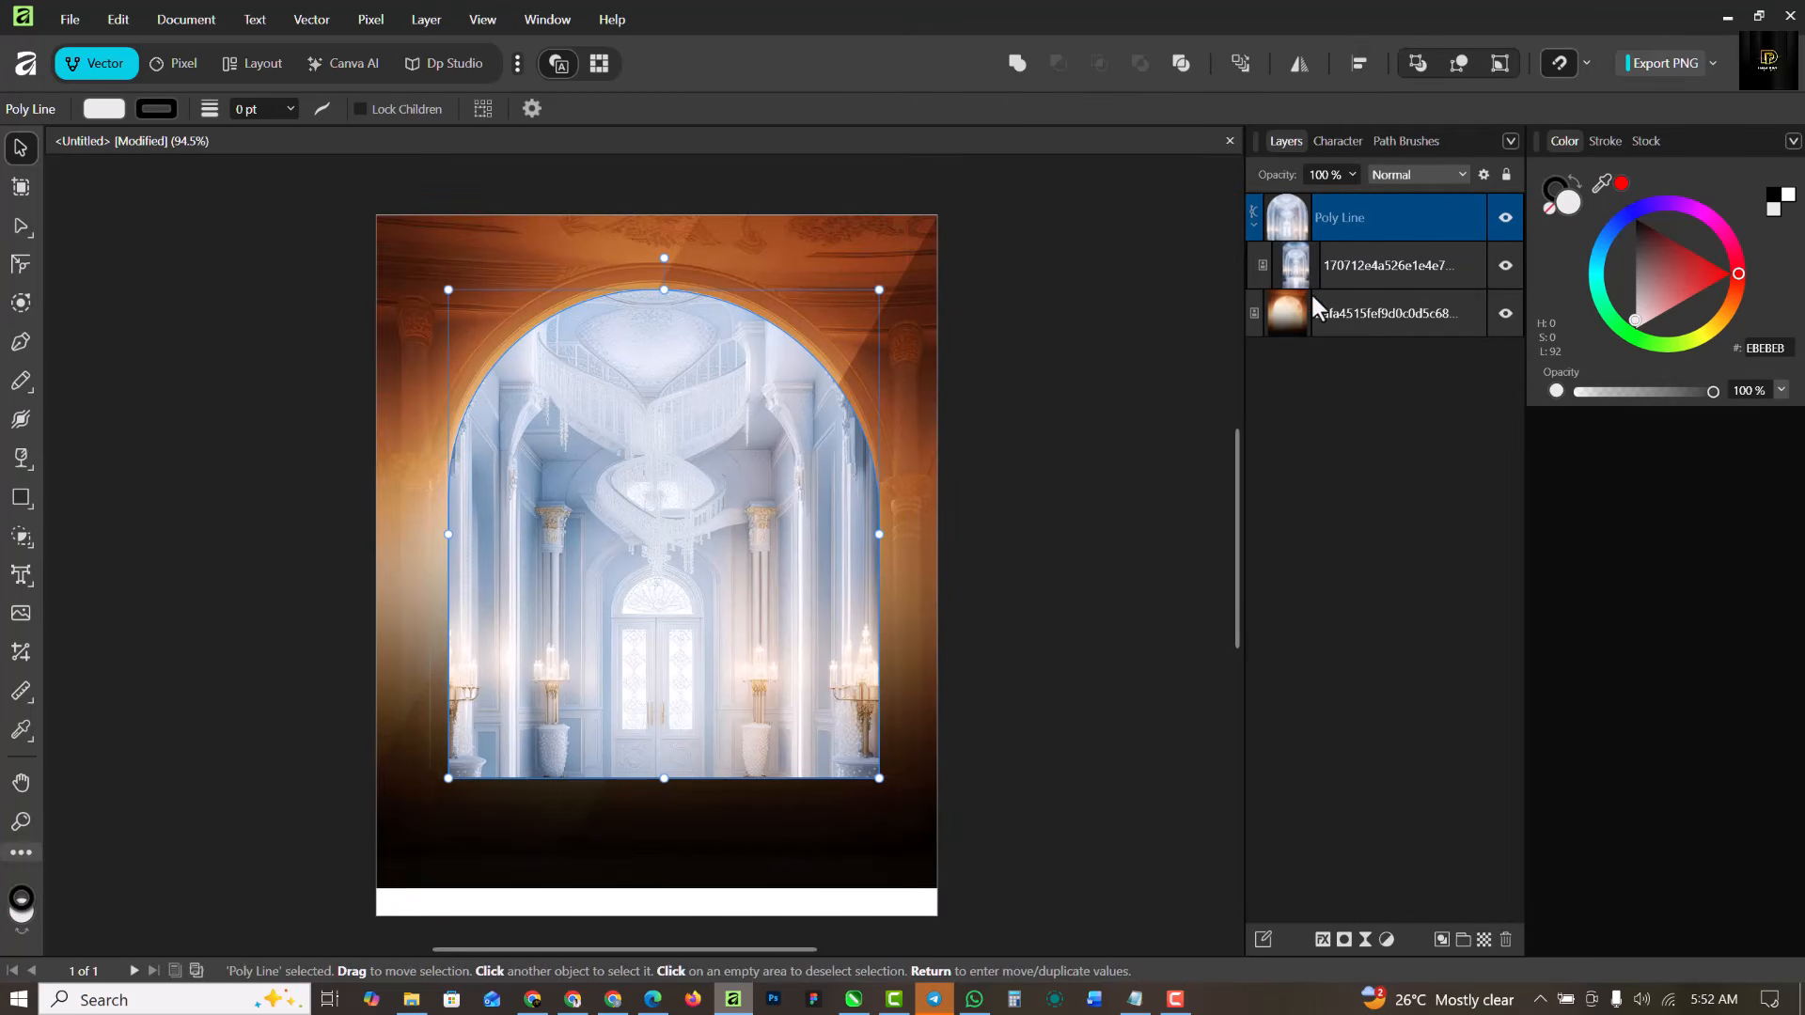
{"action": "left_click", "coordinate": [1354, 261]}
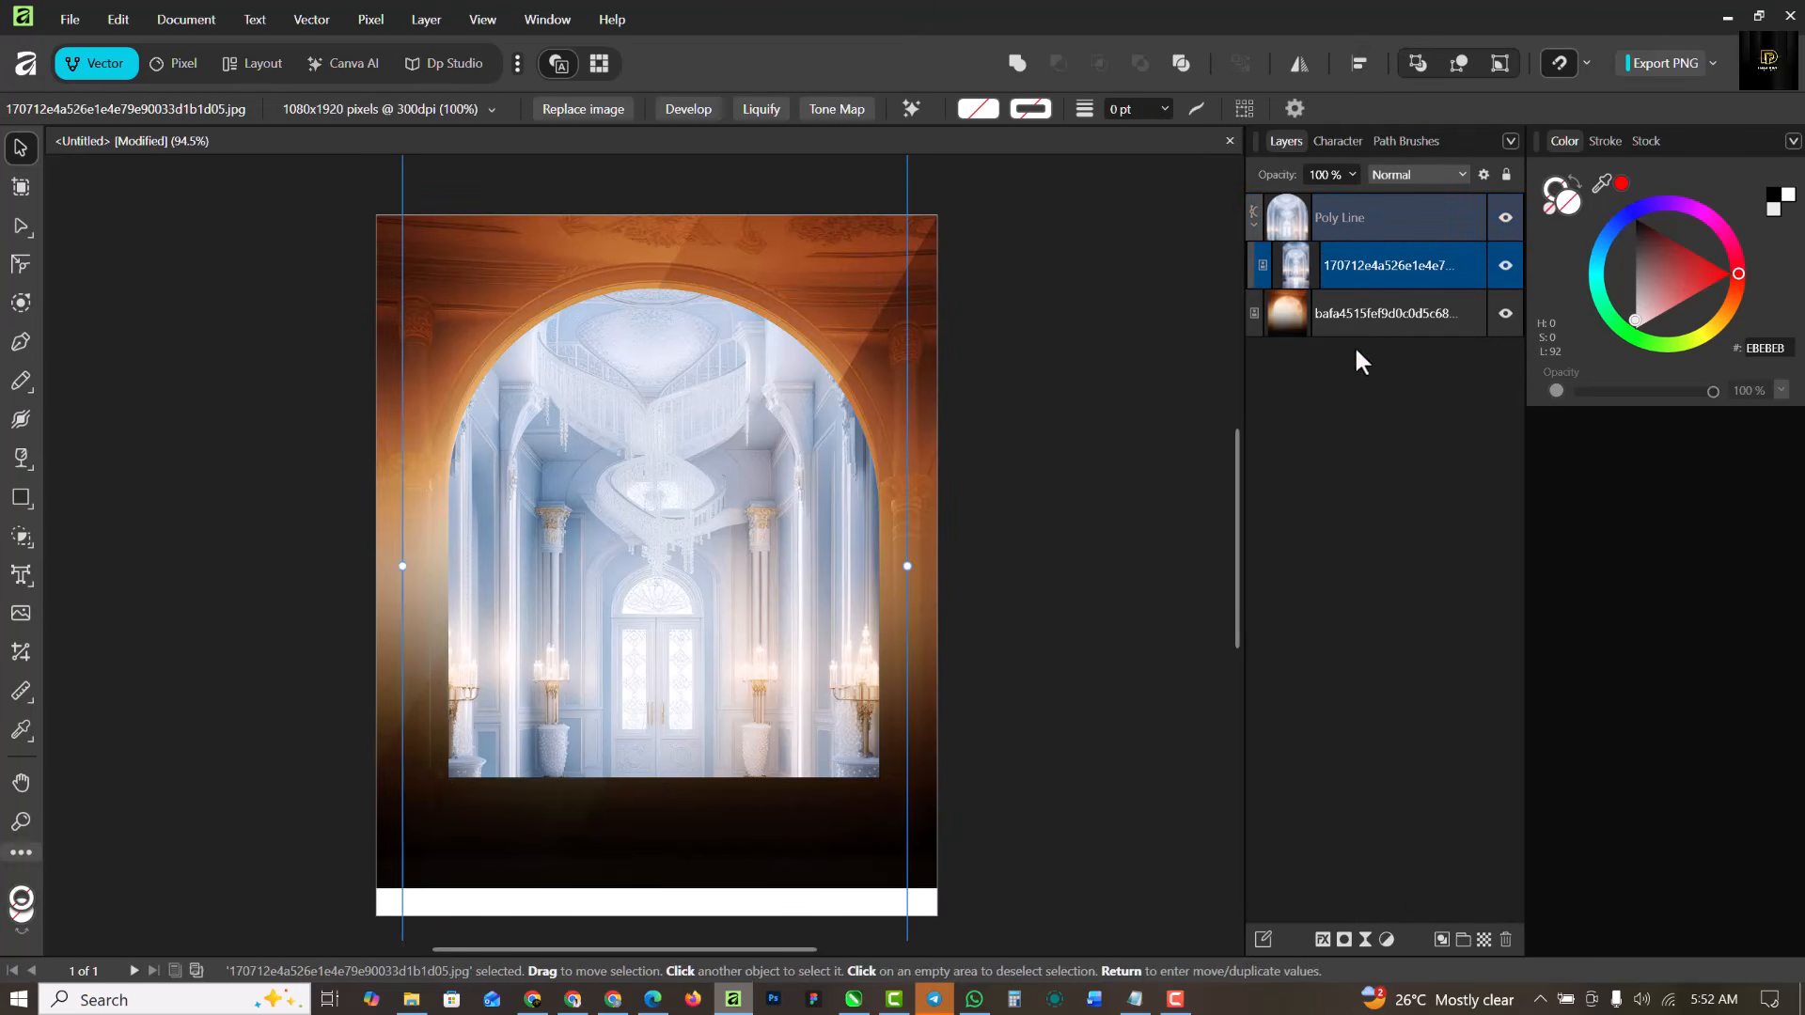
{"action": "left_click", "coordinate": [1363, 939]}
{"action": "left_click", "coordinate": [1467, 28]}
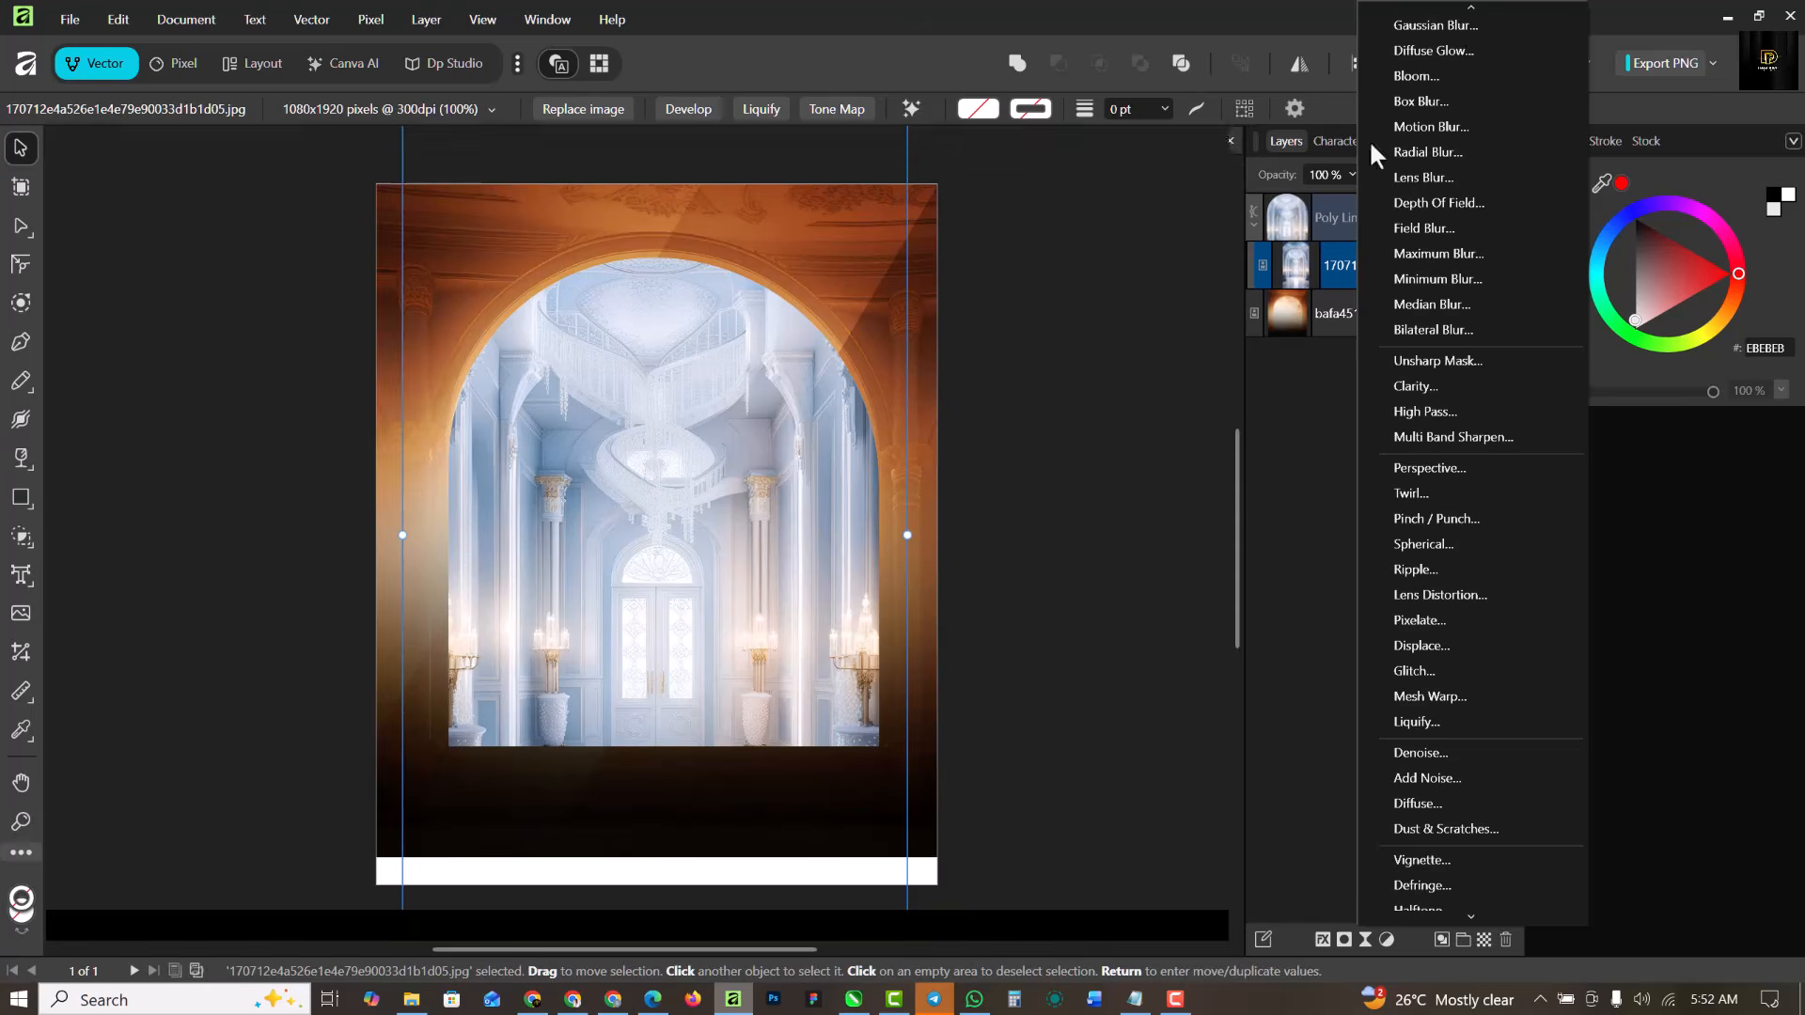
Adjust the palace hall image's blur radius to a moderate softness that keeps the columns and door recognisable.
{"action": "left_click_drag", "start_coordinate": [917, 873], "coordinate": [983, 865]}
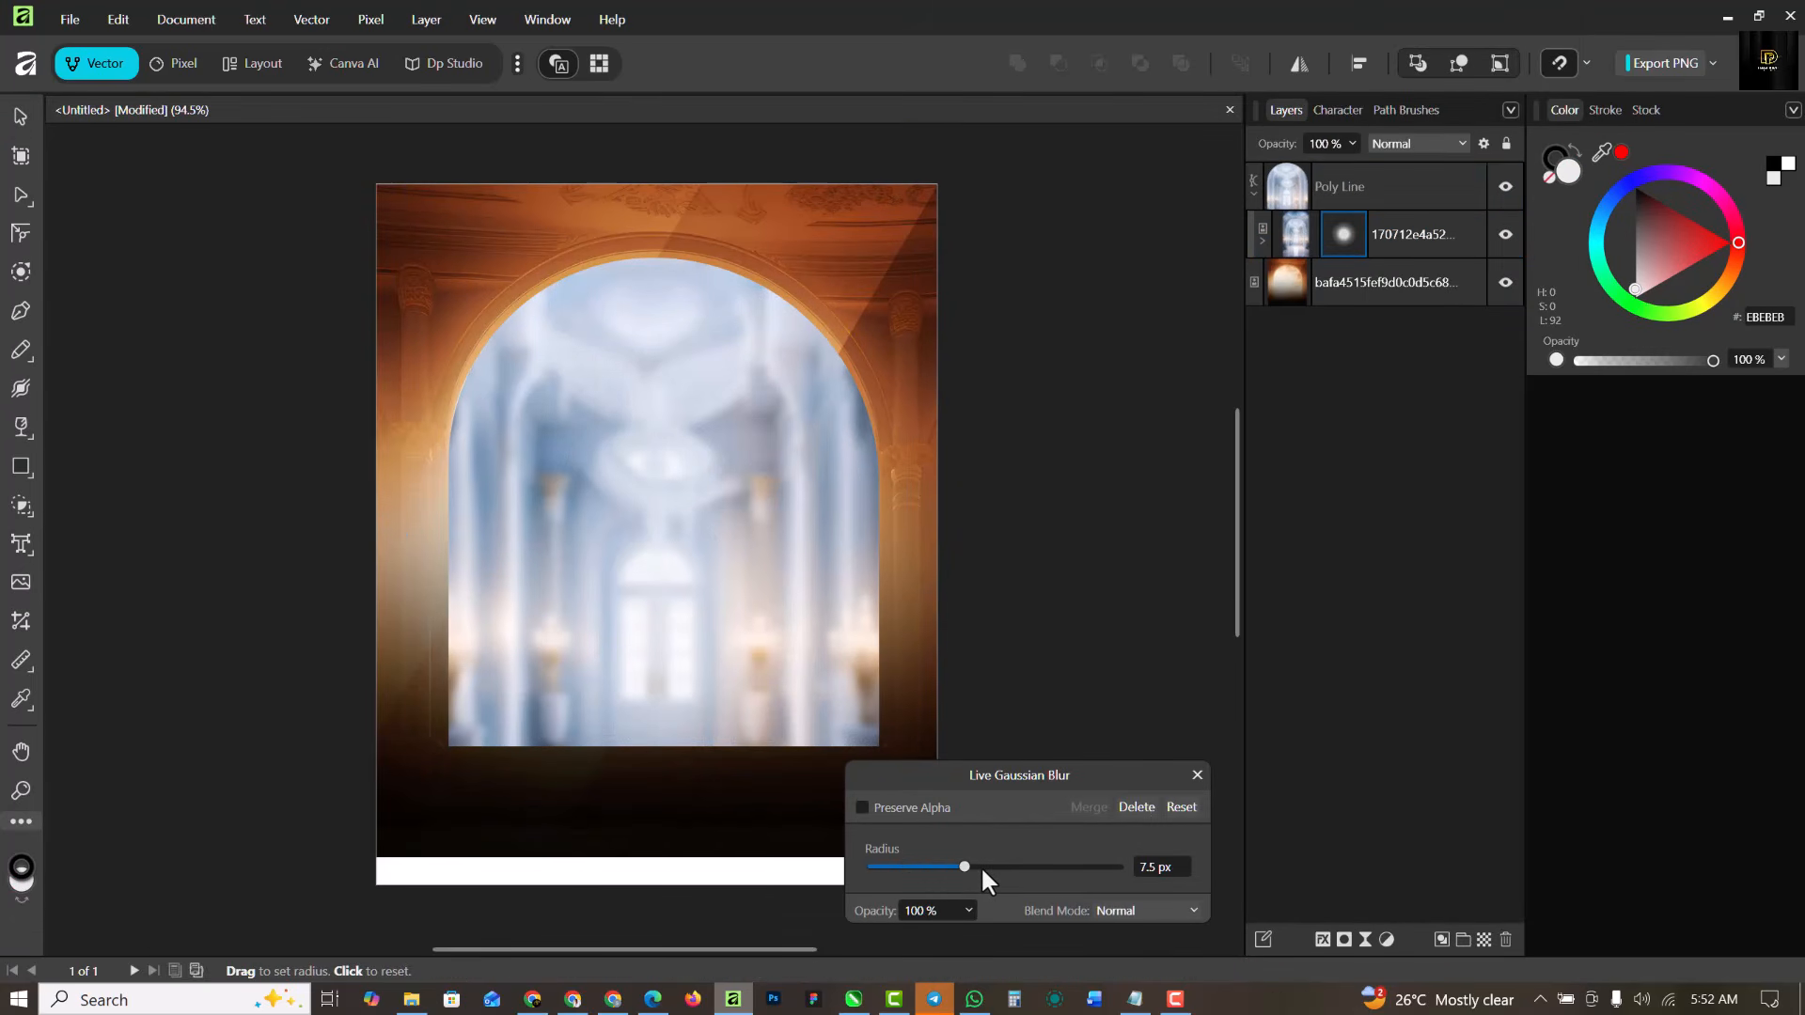
{"action": "left_click_drag", "start_coordinate": [949, 866], "coordinate": [935, 867]}
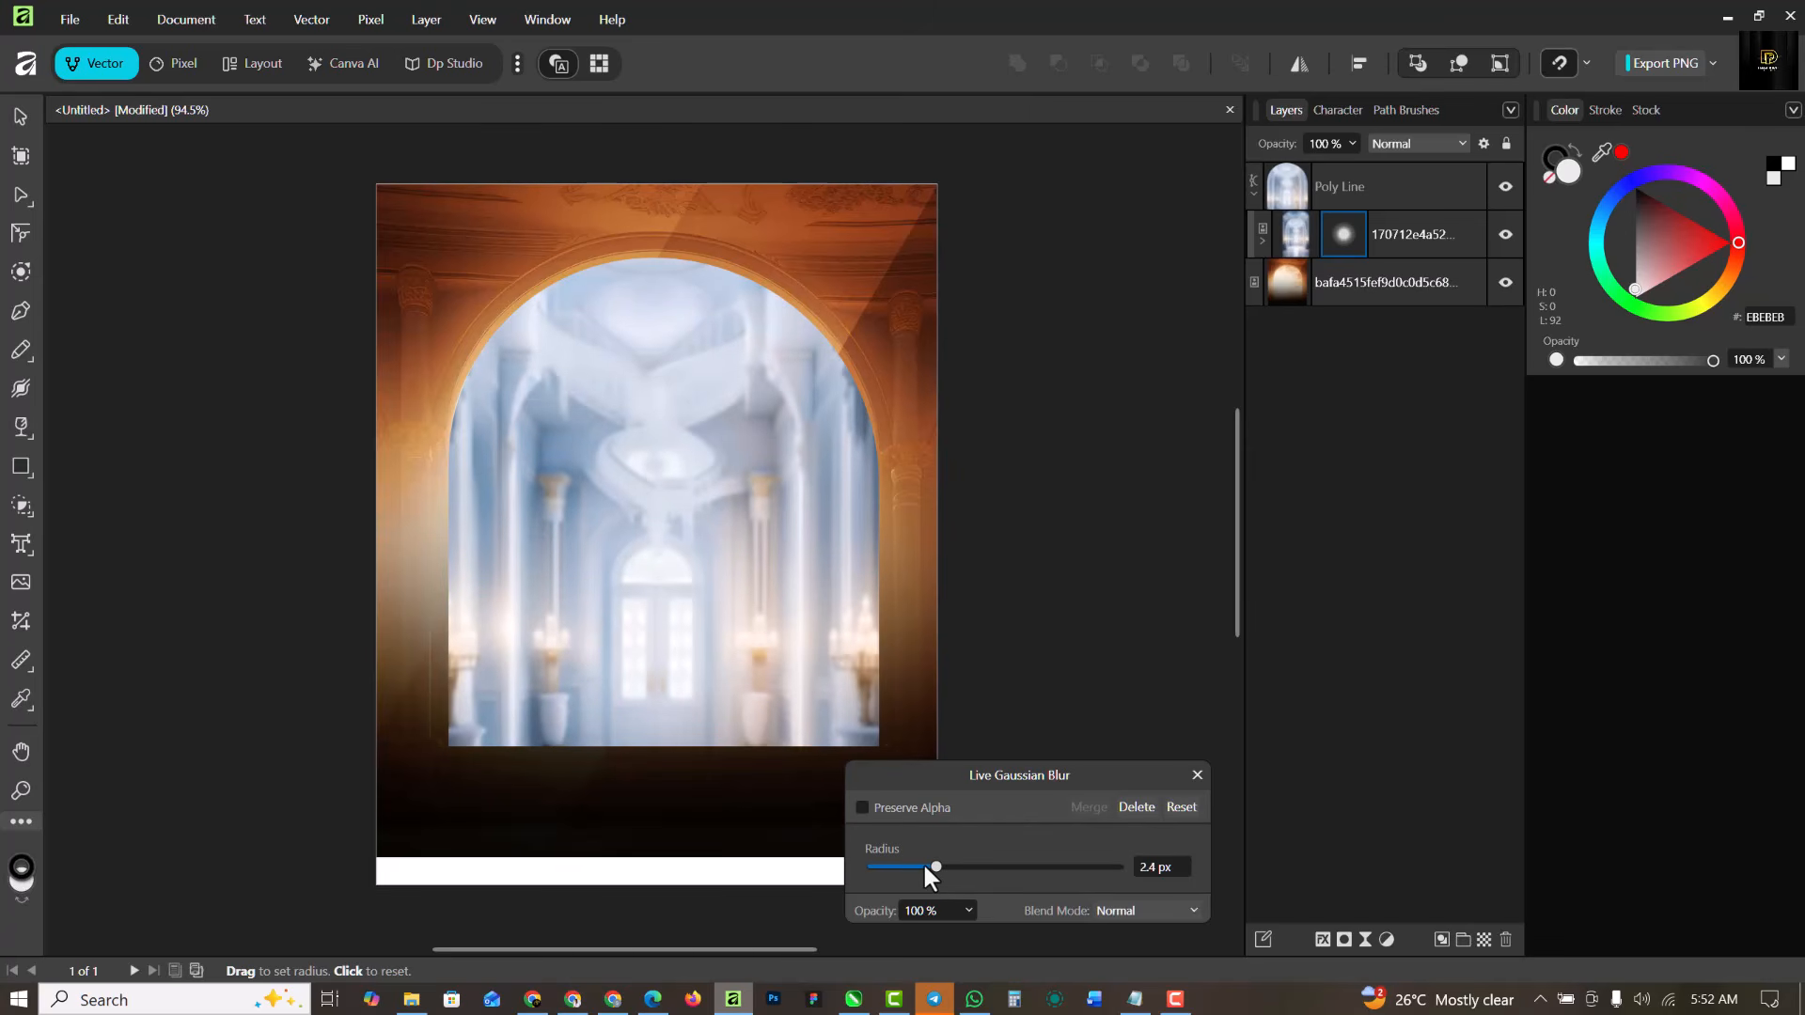
{"action": "left_click_drag", "start_coordinate": [922, 861], "coordinate": [956, 868]}
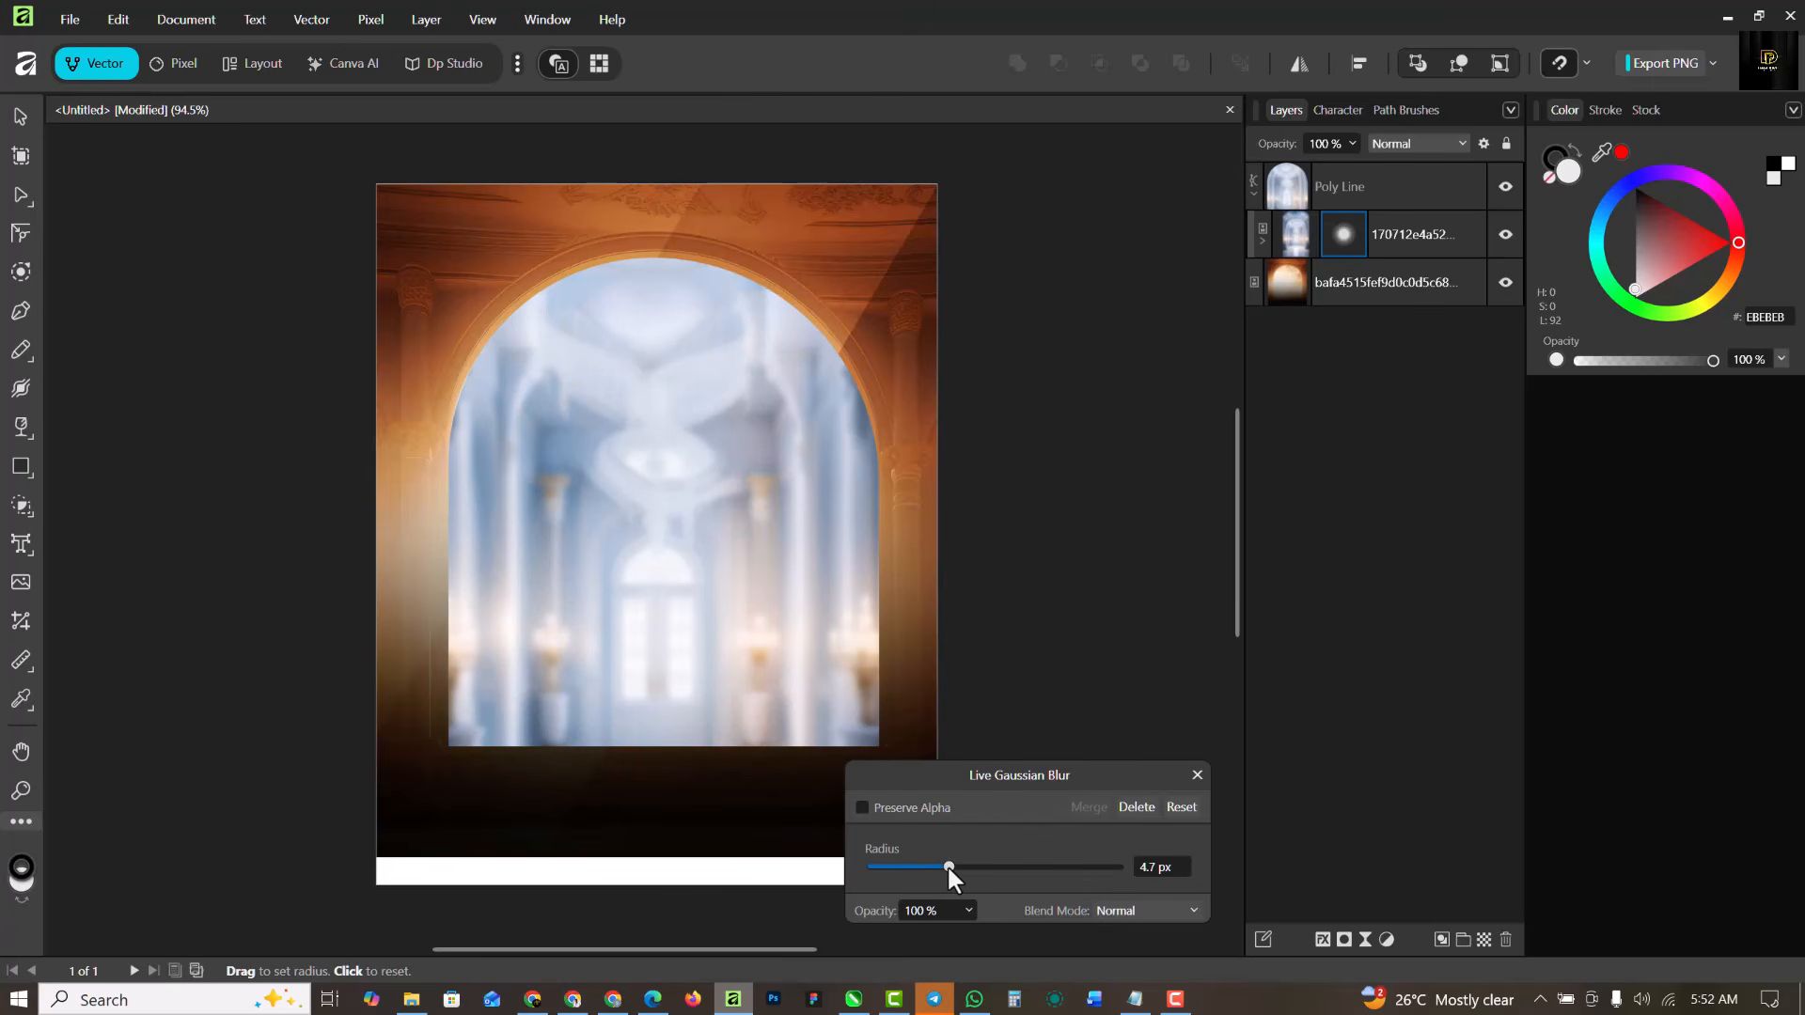
{"action": "left_click_drag", "start_coordinate": [948, 867], "coordinate": [940, 866]}
{"action": "left_click", "coordinate": [1197, 775]}
Apply a live Gaussian Blur with a 0.2 px radius to the orange arch background image.
{"action": "left_click", "coordinate": [1369, 312]}
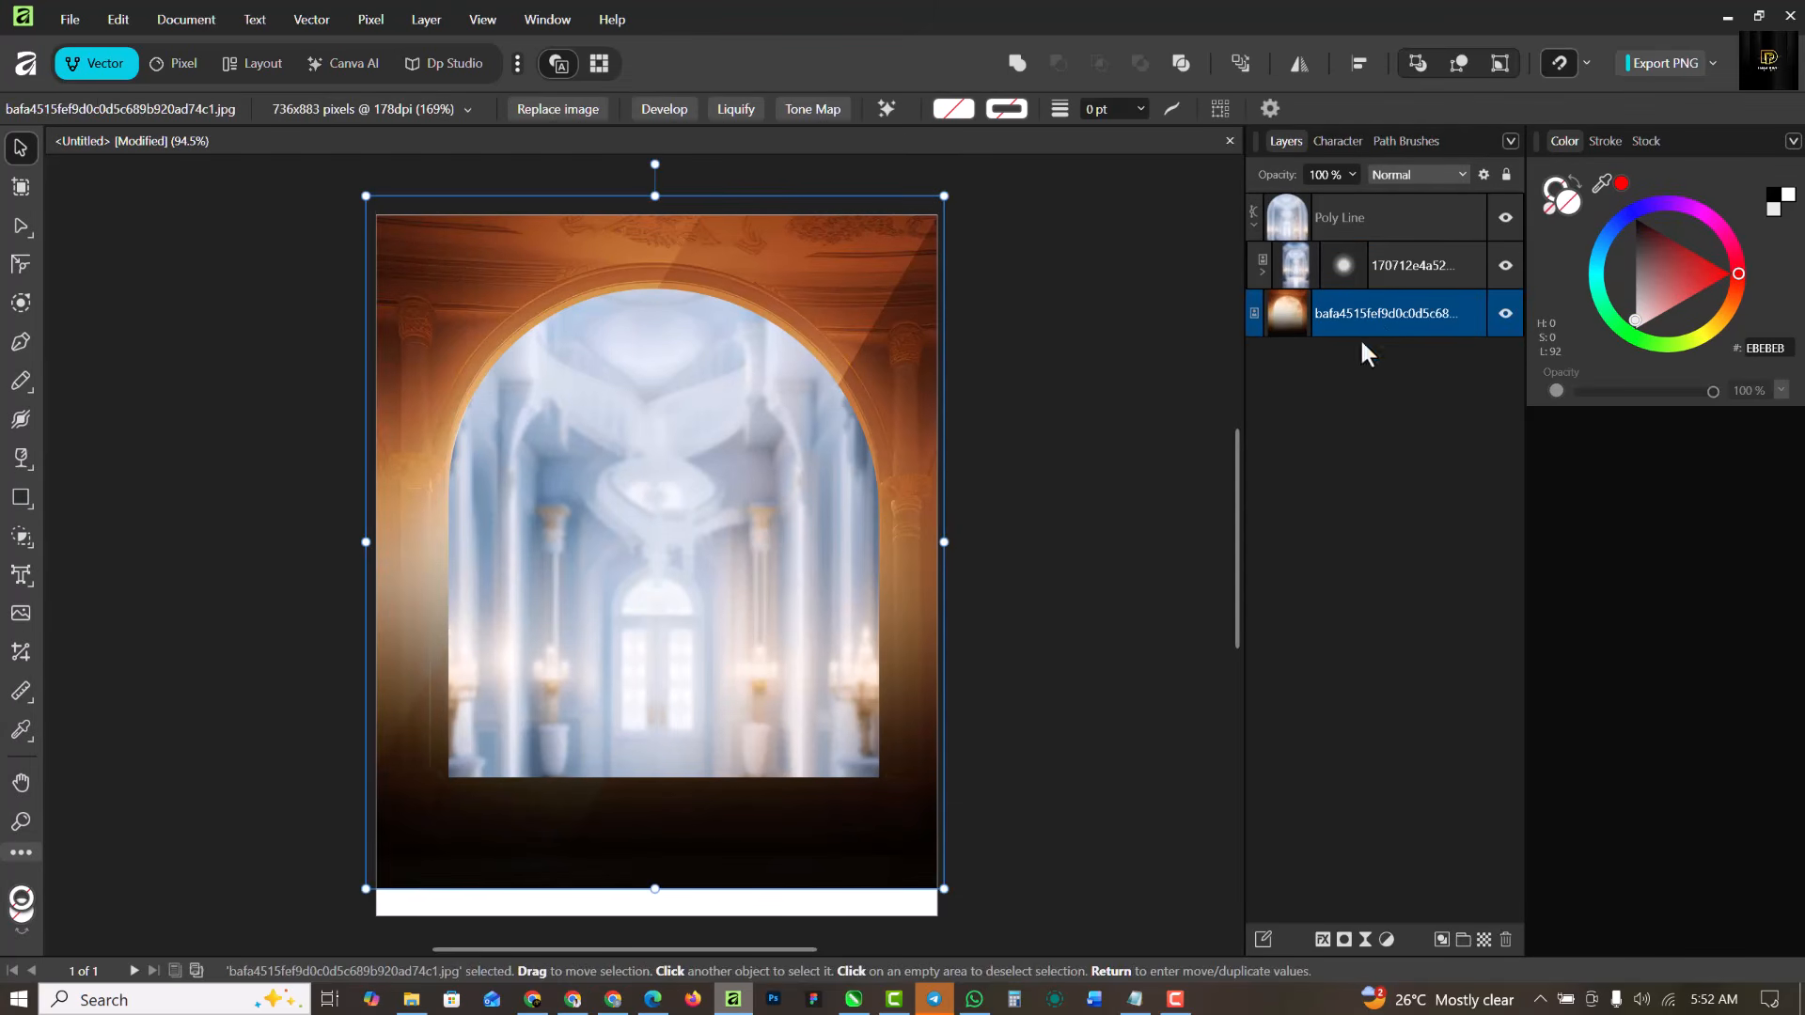
{"action": "left_click", "coordinate": [1362, 943]}
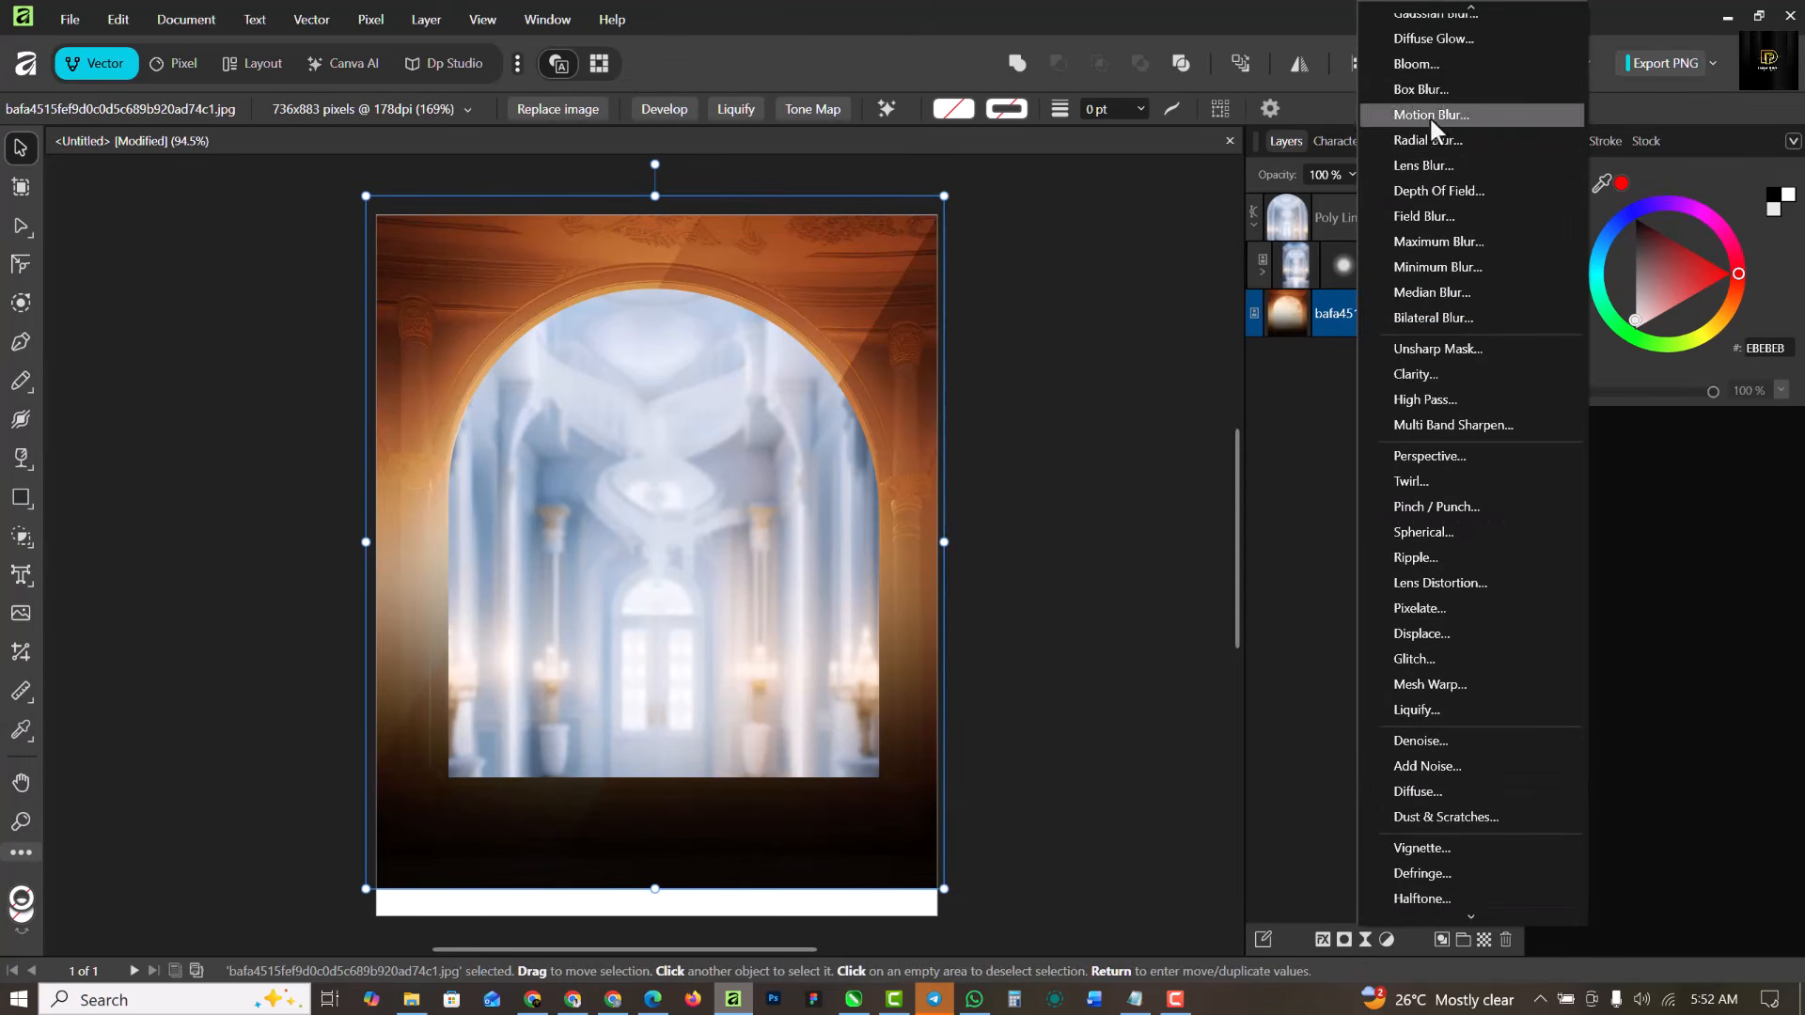
{"action": "left_click", "coordinate": [1457, 23]}
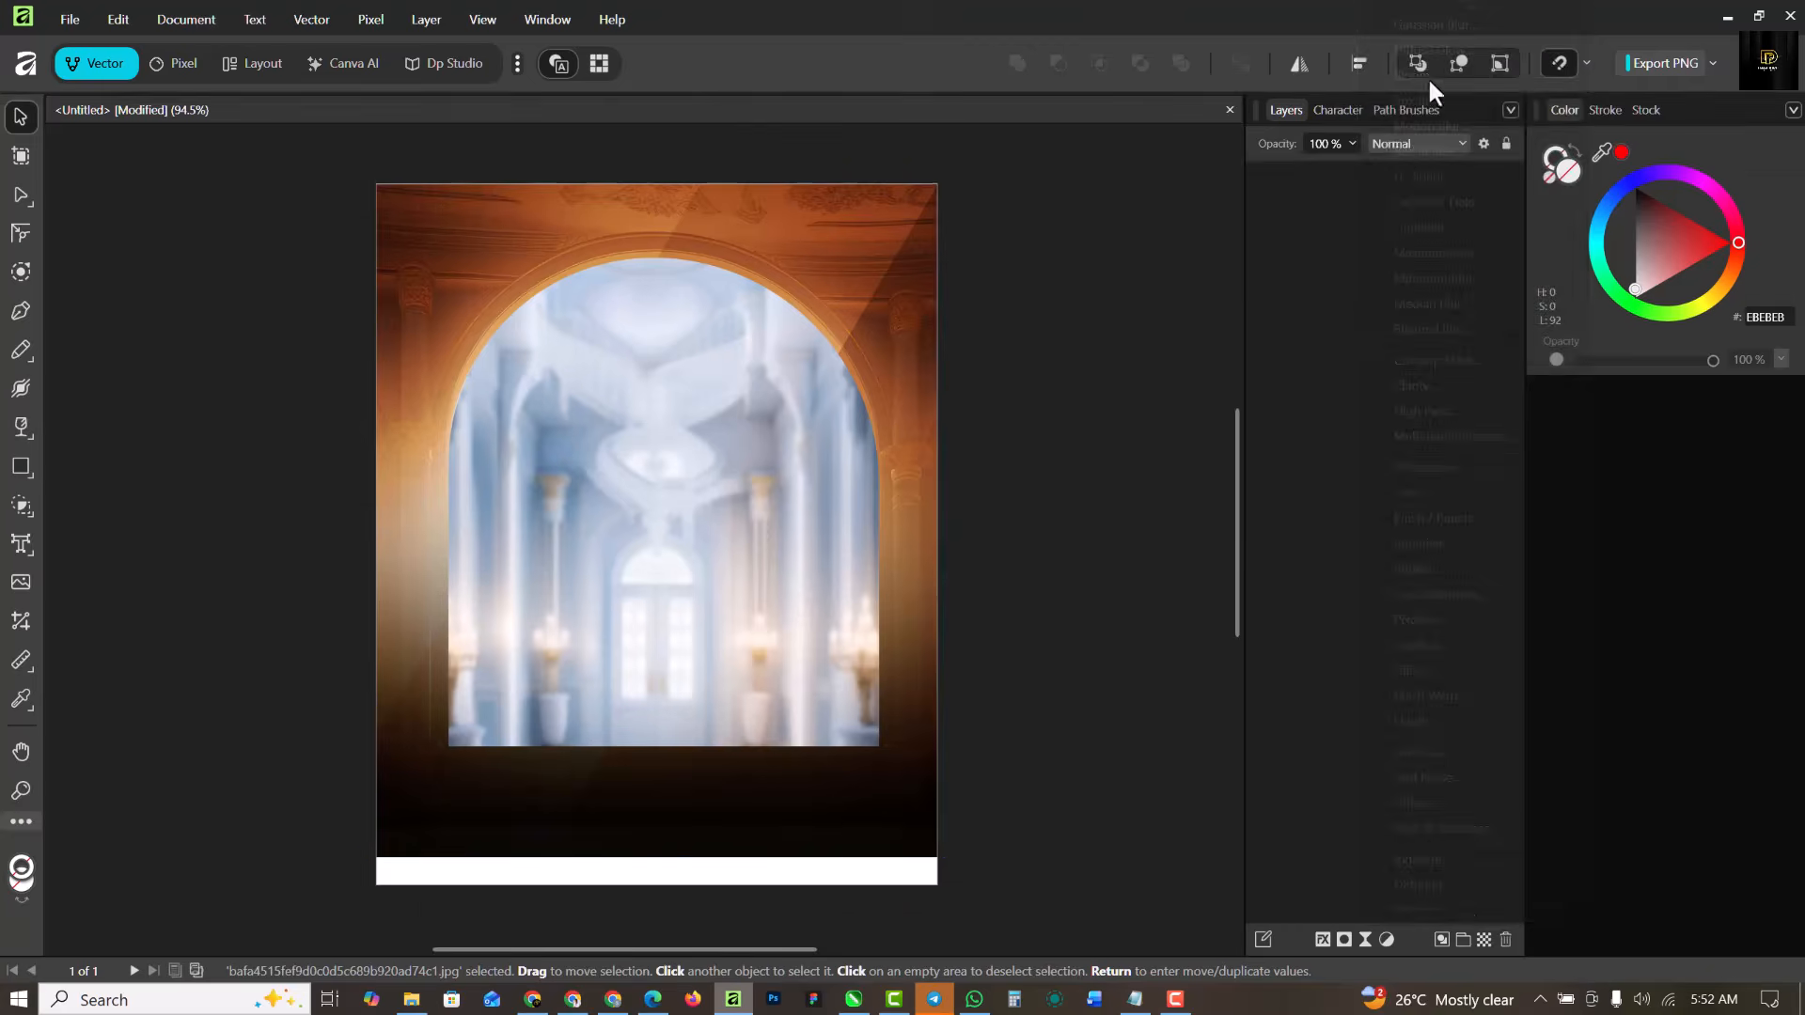
{"action": "left_click_drag", "start_coordinate": [877, 863], "coordinate": [893, 870]}
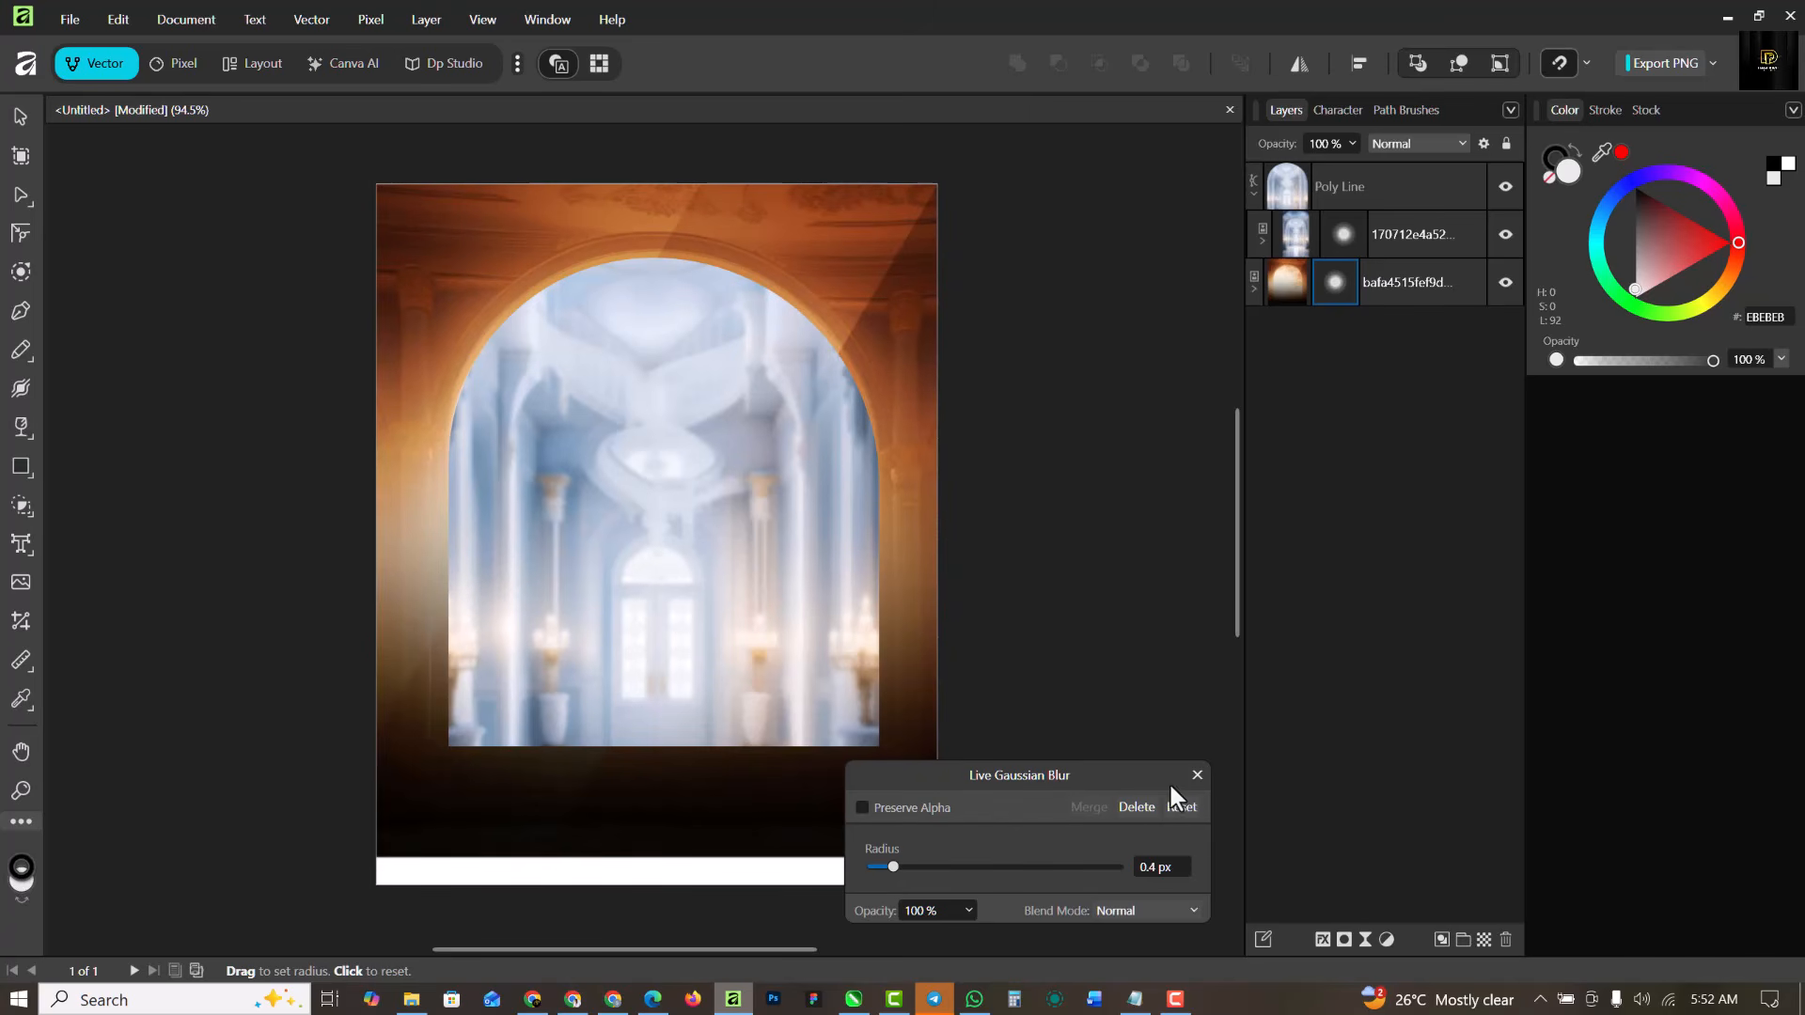
{"action": "left_click_drag", "start_coordinate": [893, 867], "coordinate": [883, 867]}
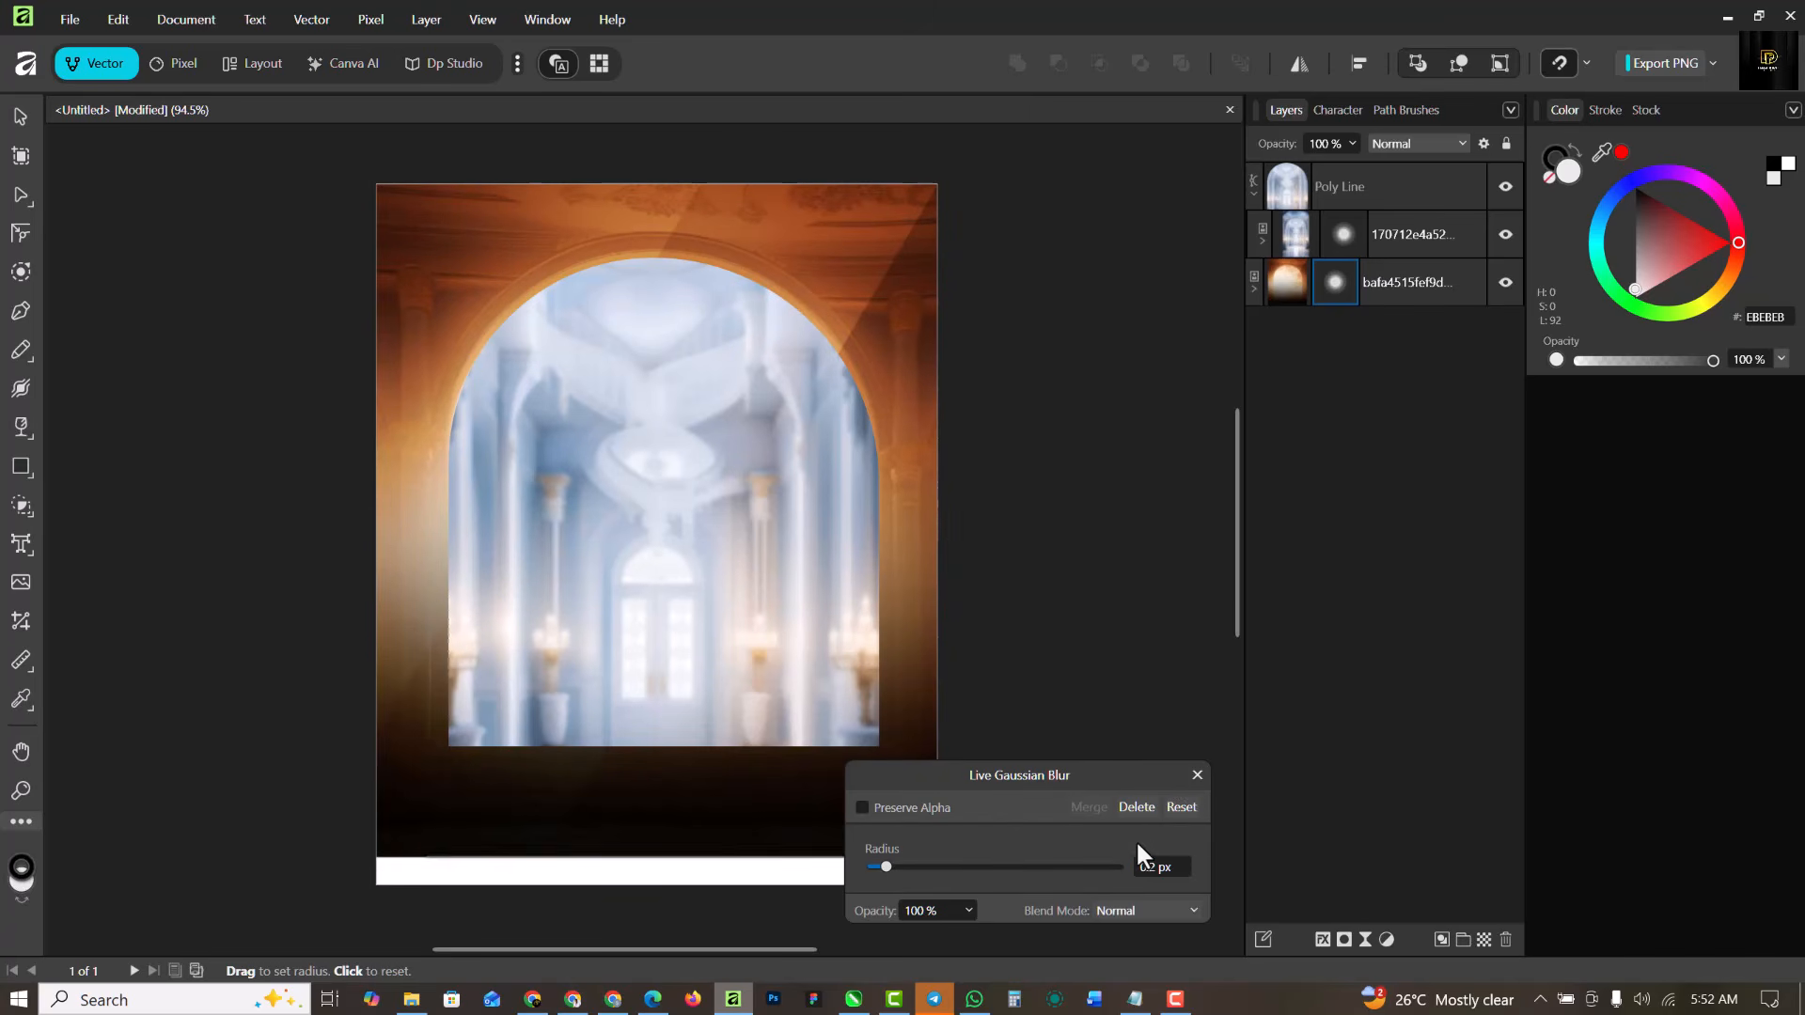
{"action": "left_click", "coordinate": [1196, 776]}
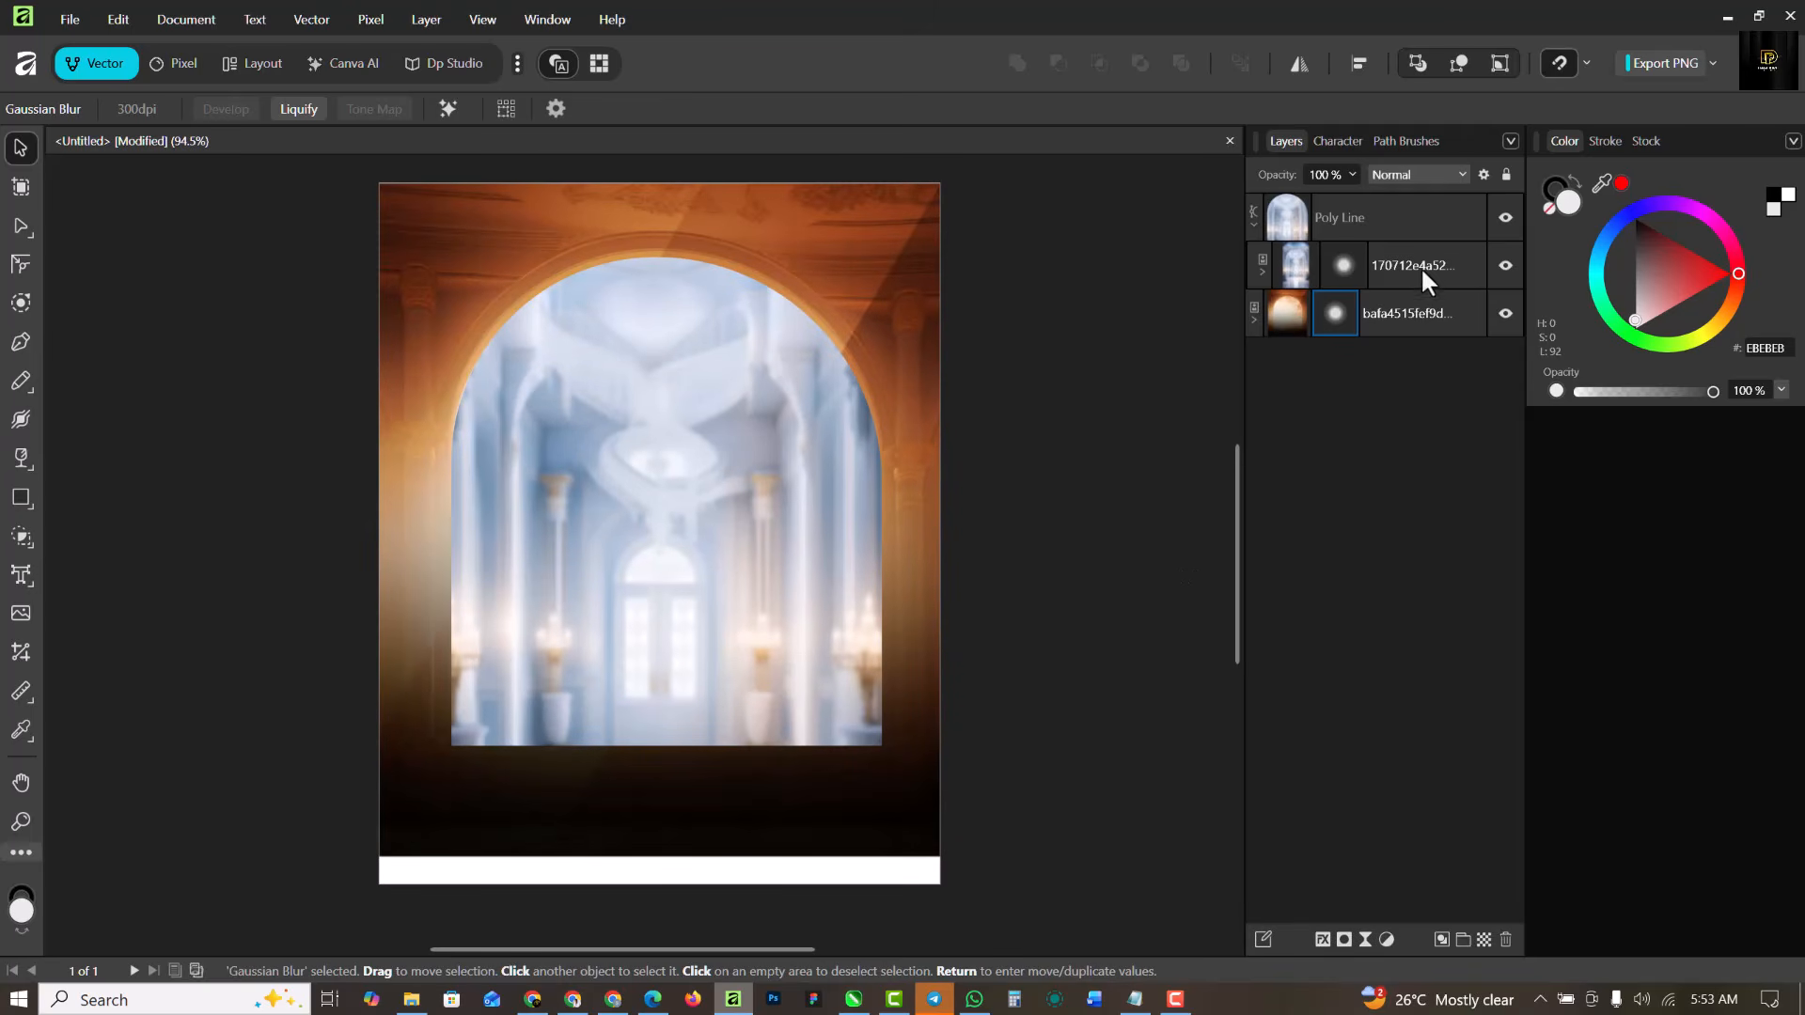
Collapse the arch-shaped polyline's layer, remove its stroke colour and make its fill the active colour.
{"action": "left_click", "coordinate": [1255, 226]}
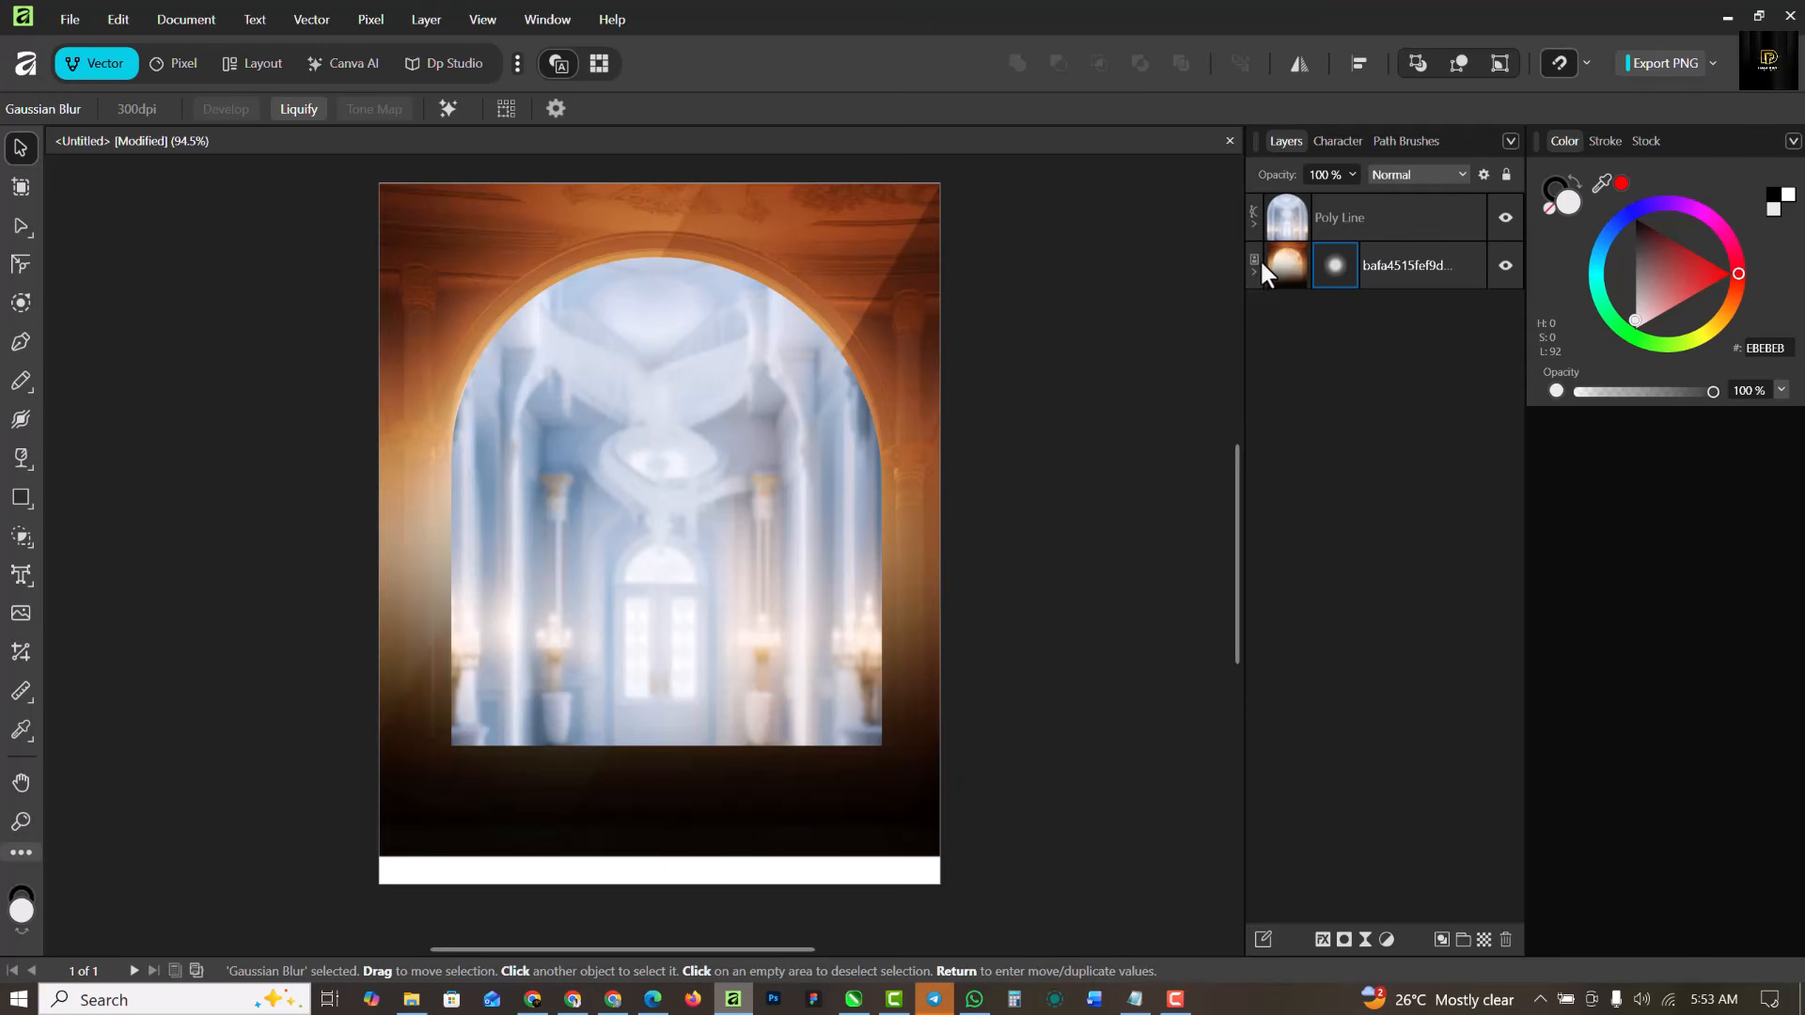
{"action": "left_click", "coordinate": [1401, 224]}
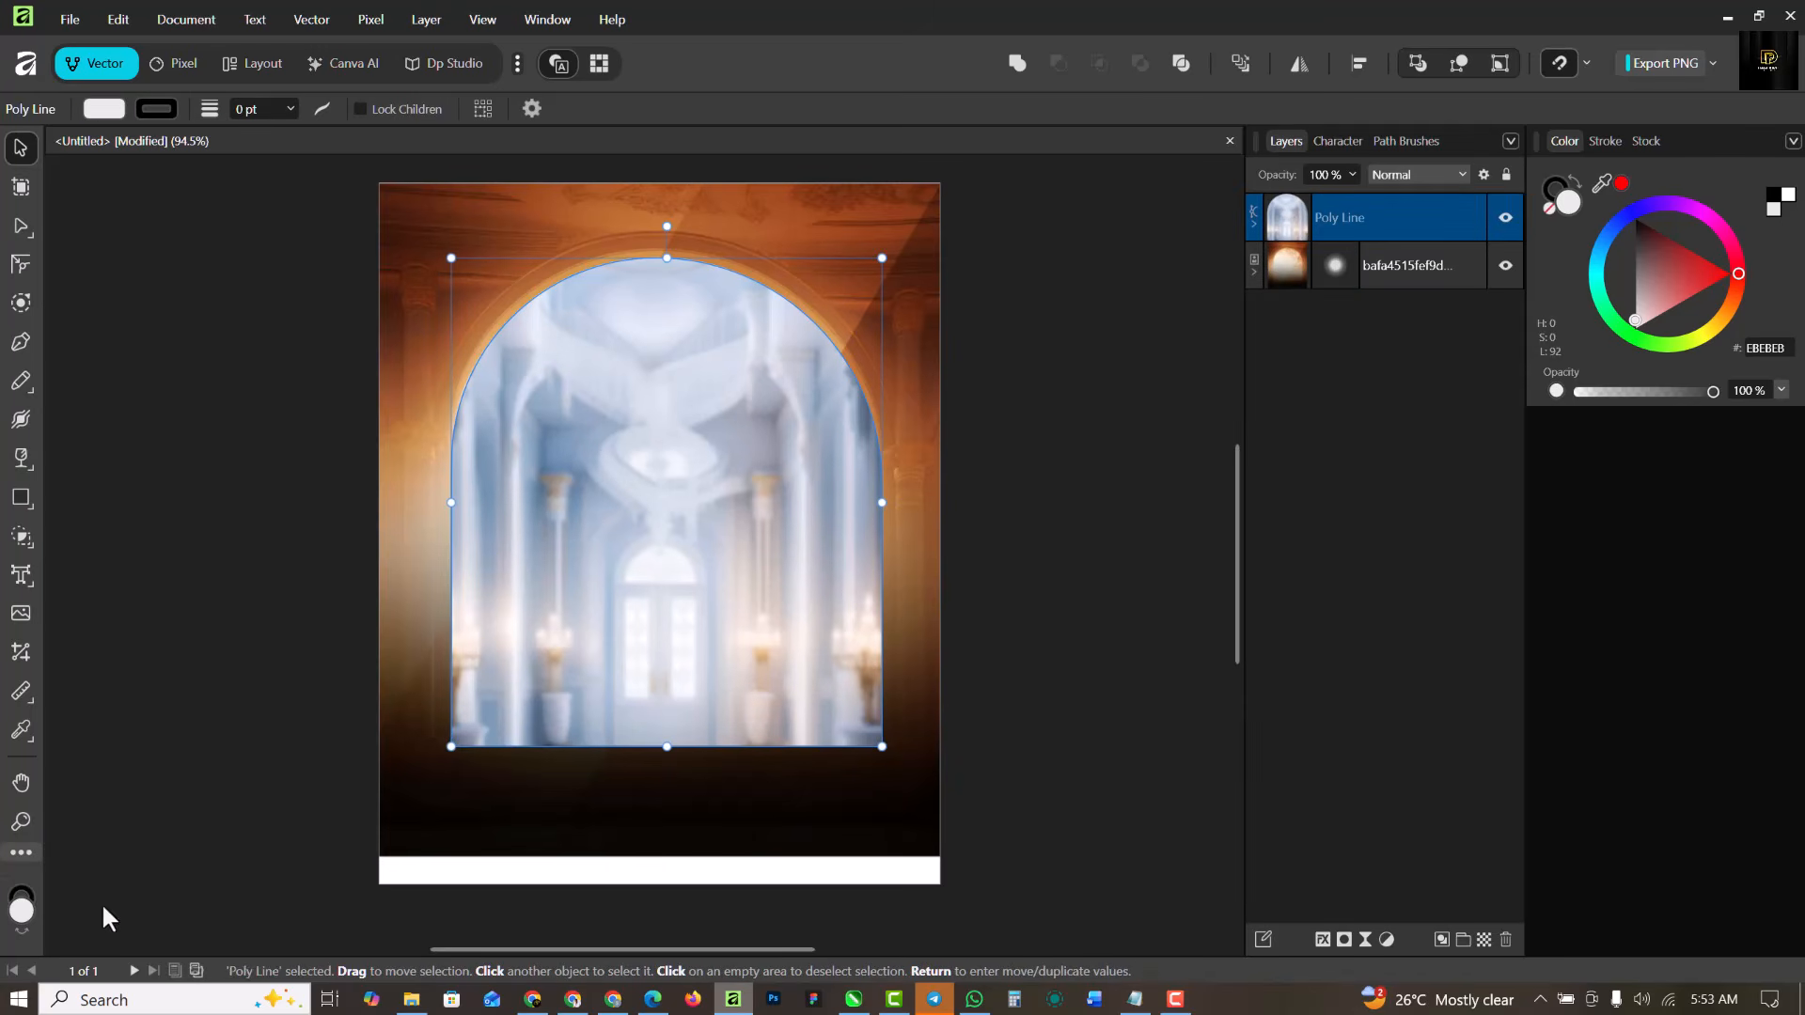
{"action": "left_click", "coordinate": [26, 893]}
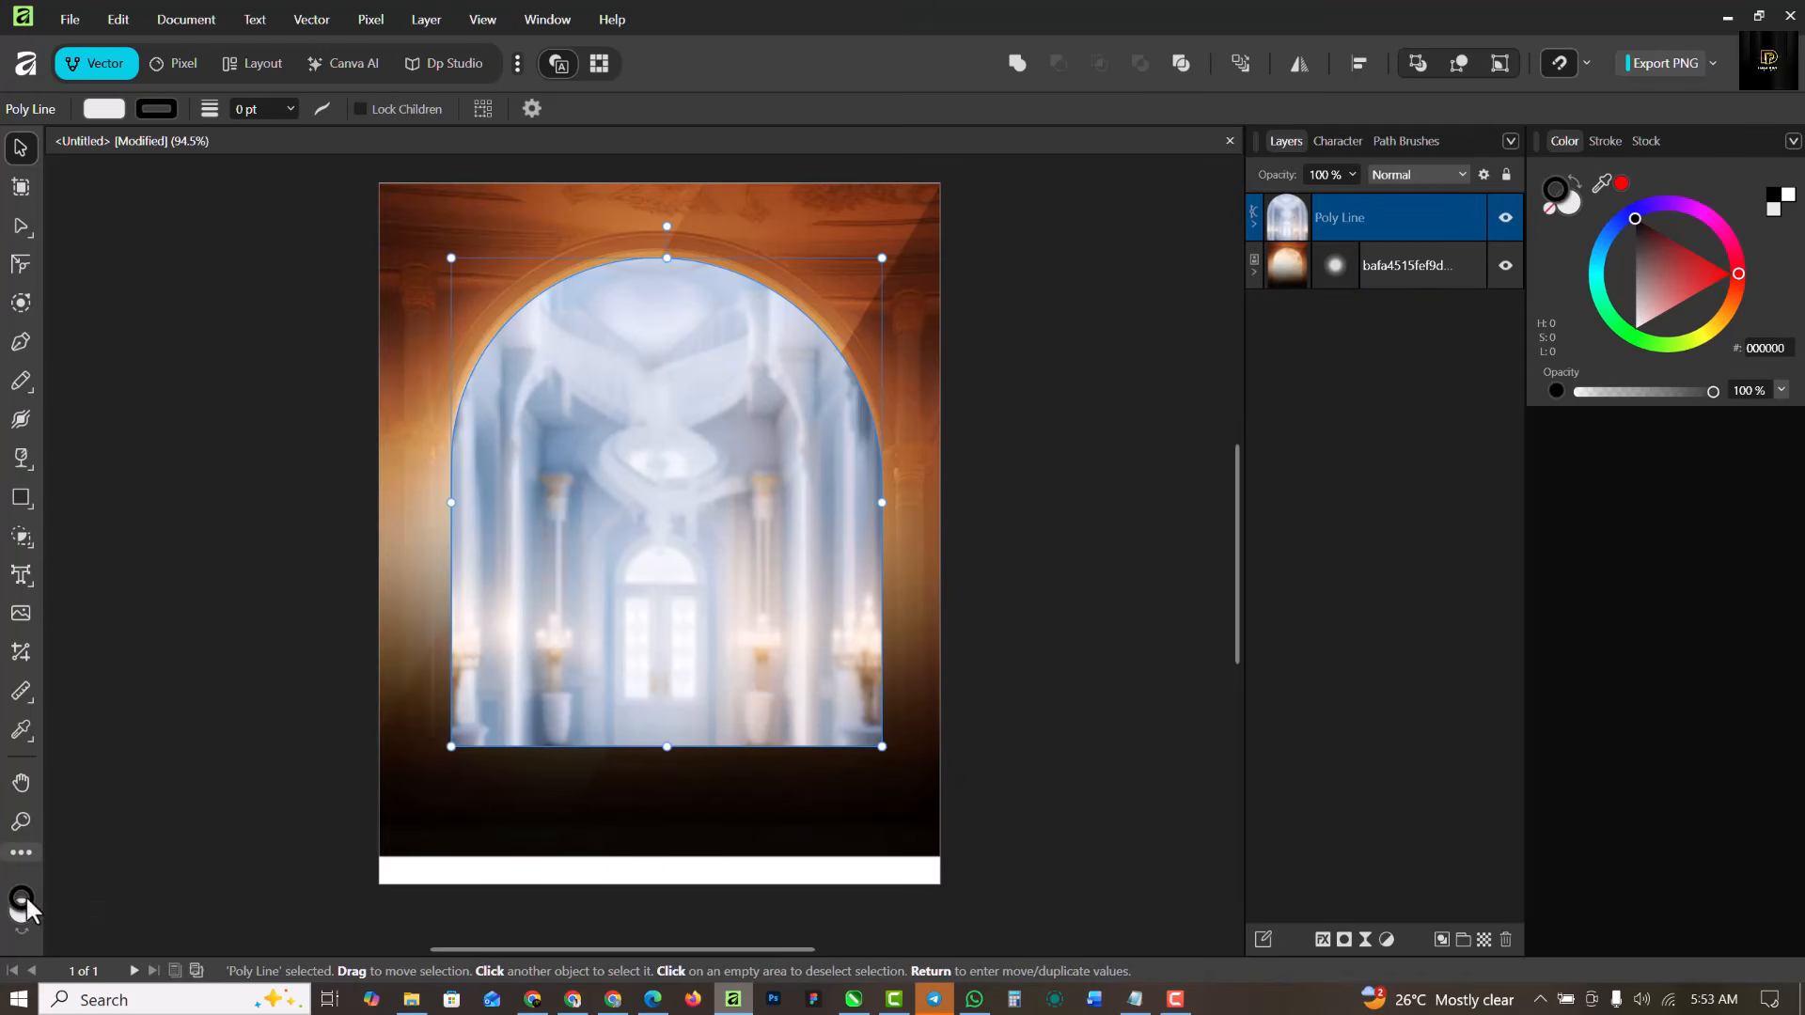
{"action": "left_click", "coordinate": [1548, 208]}
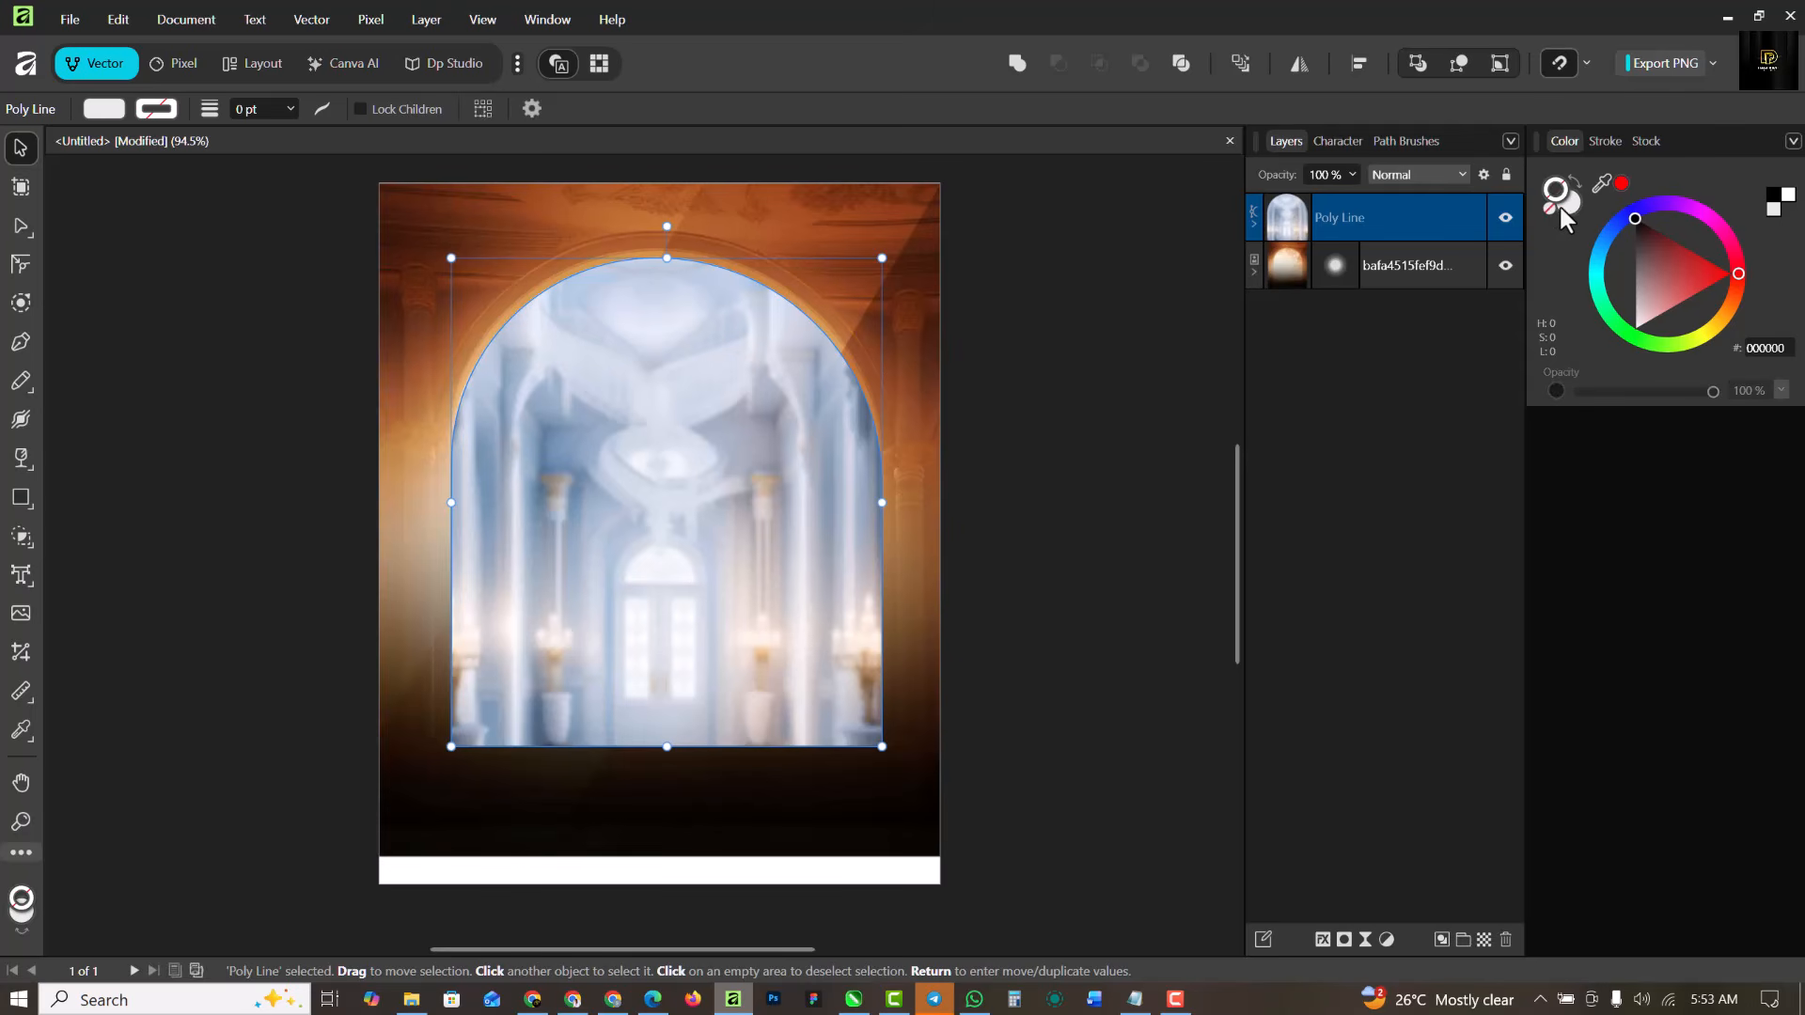
{"action": "left_click", "coordinate": [1569, 202]}
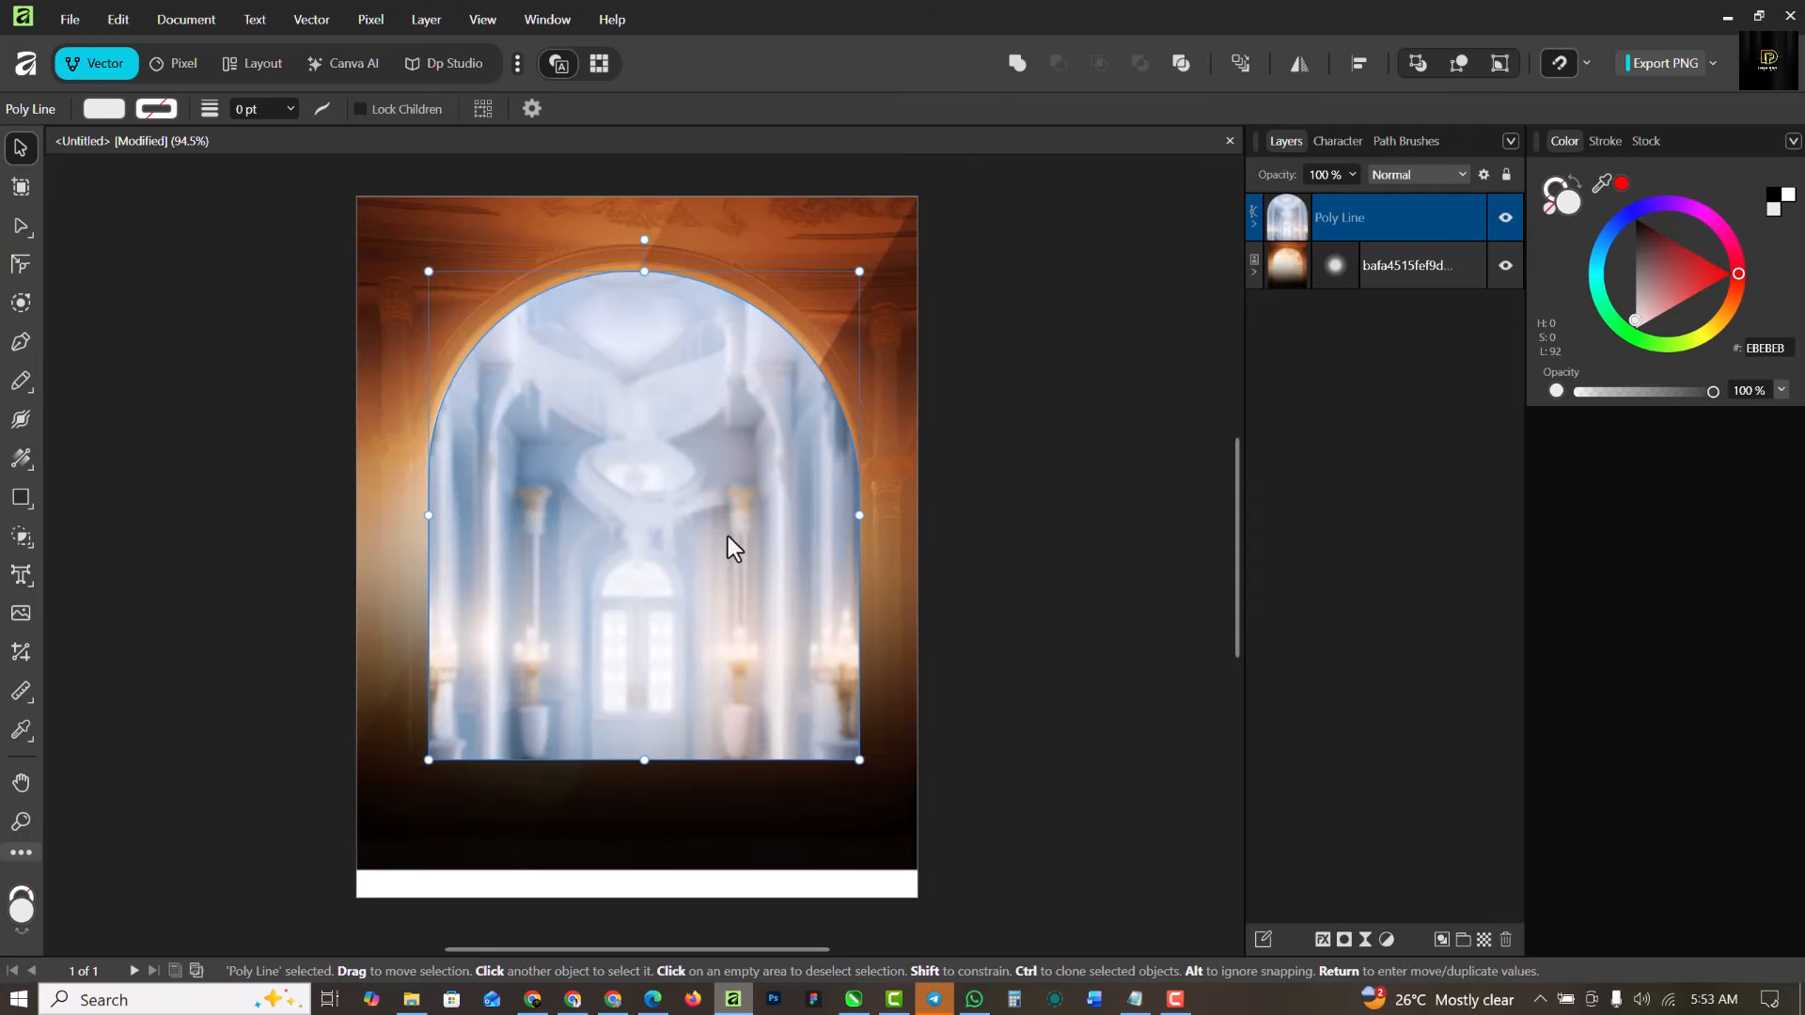
Draw a rectangle across the lower part of the page, extending past both sides and the bottom edge.
{"action": "left_click", "coordinate": [21, 493]}
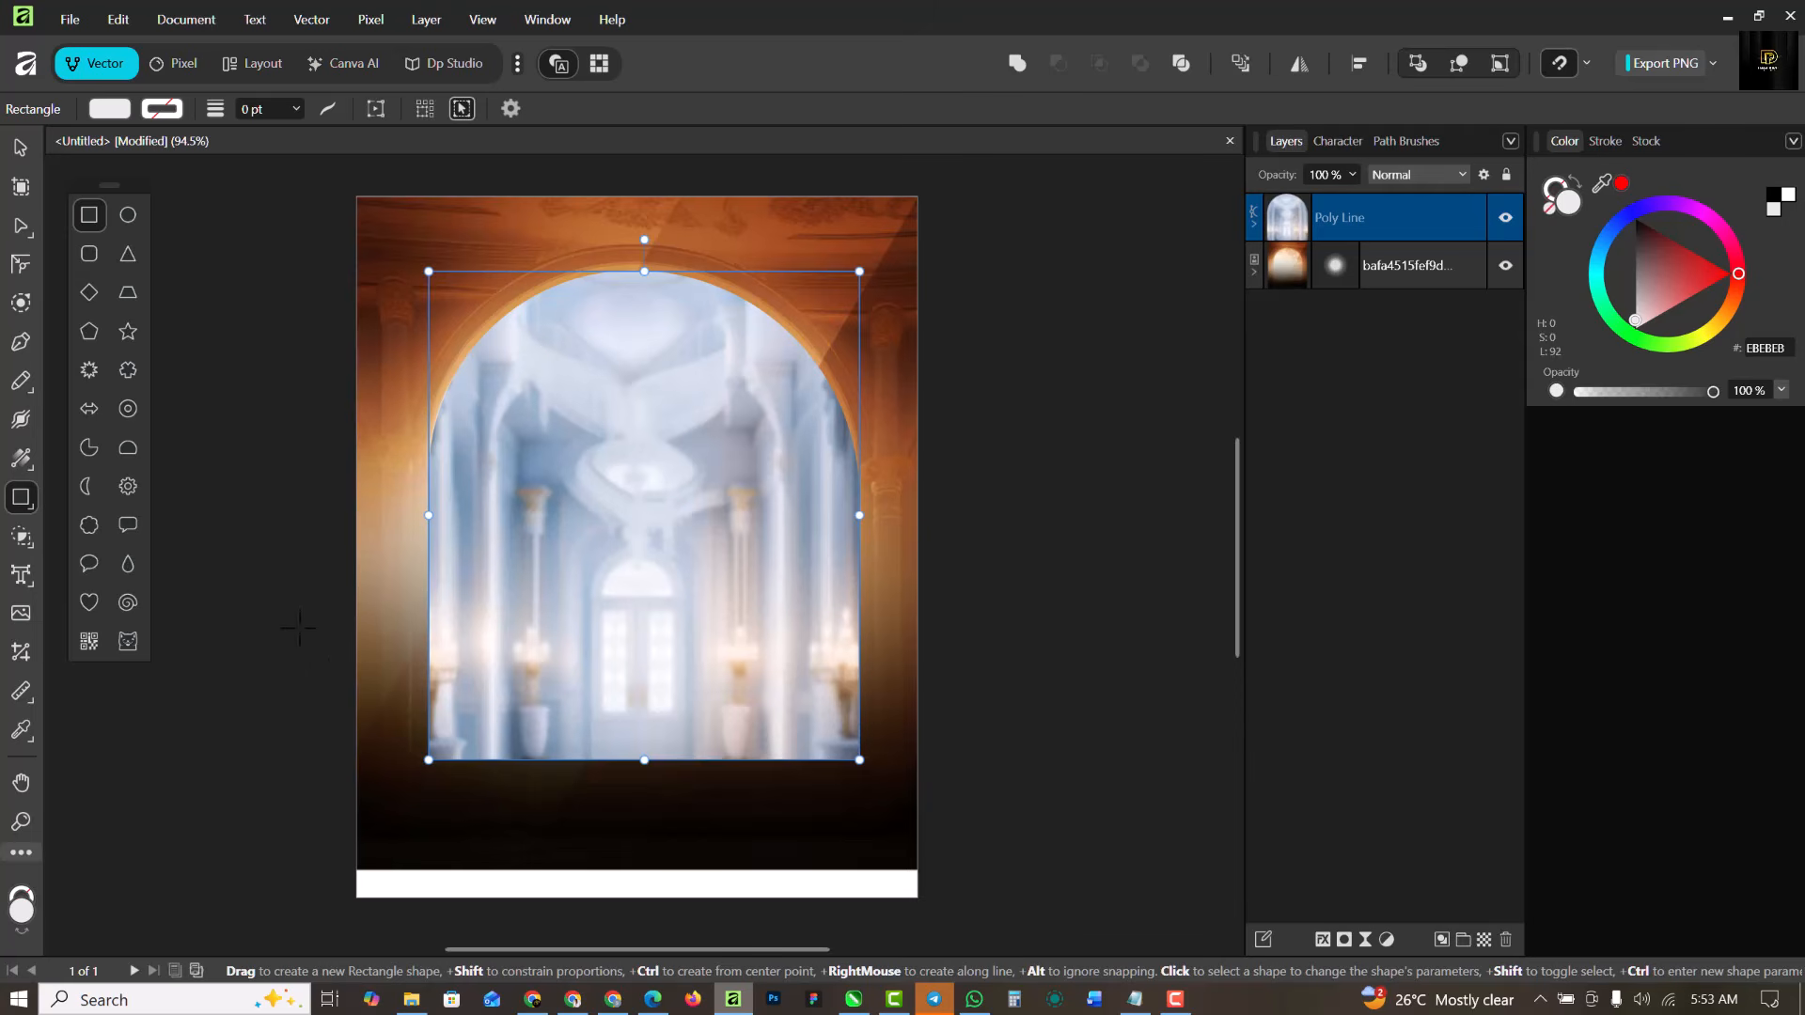
{"action": "left_click_drag", "start_coordinate": [298, 623], "coordinate": [982, 849]}
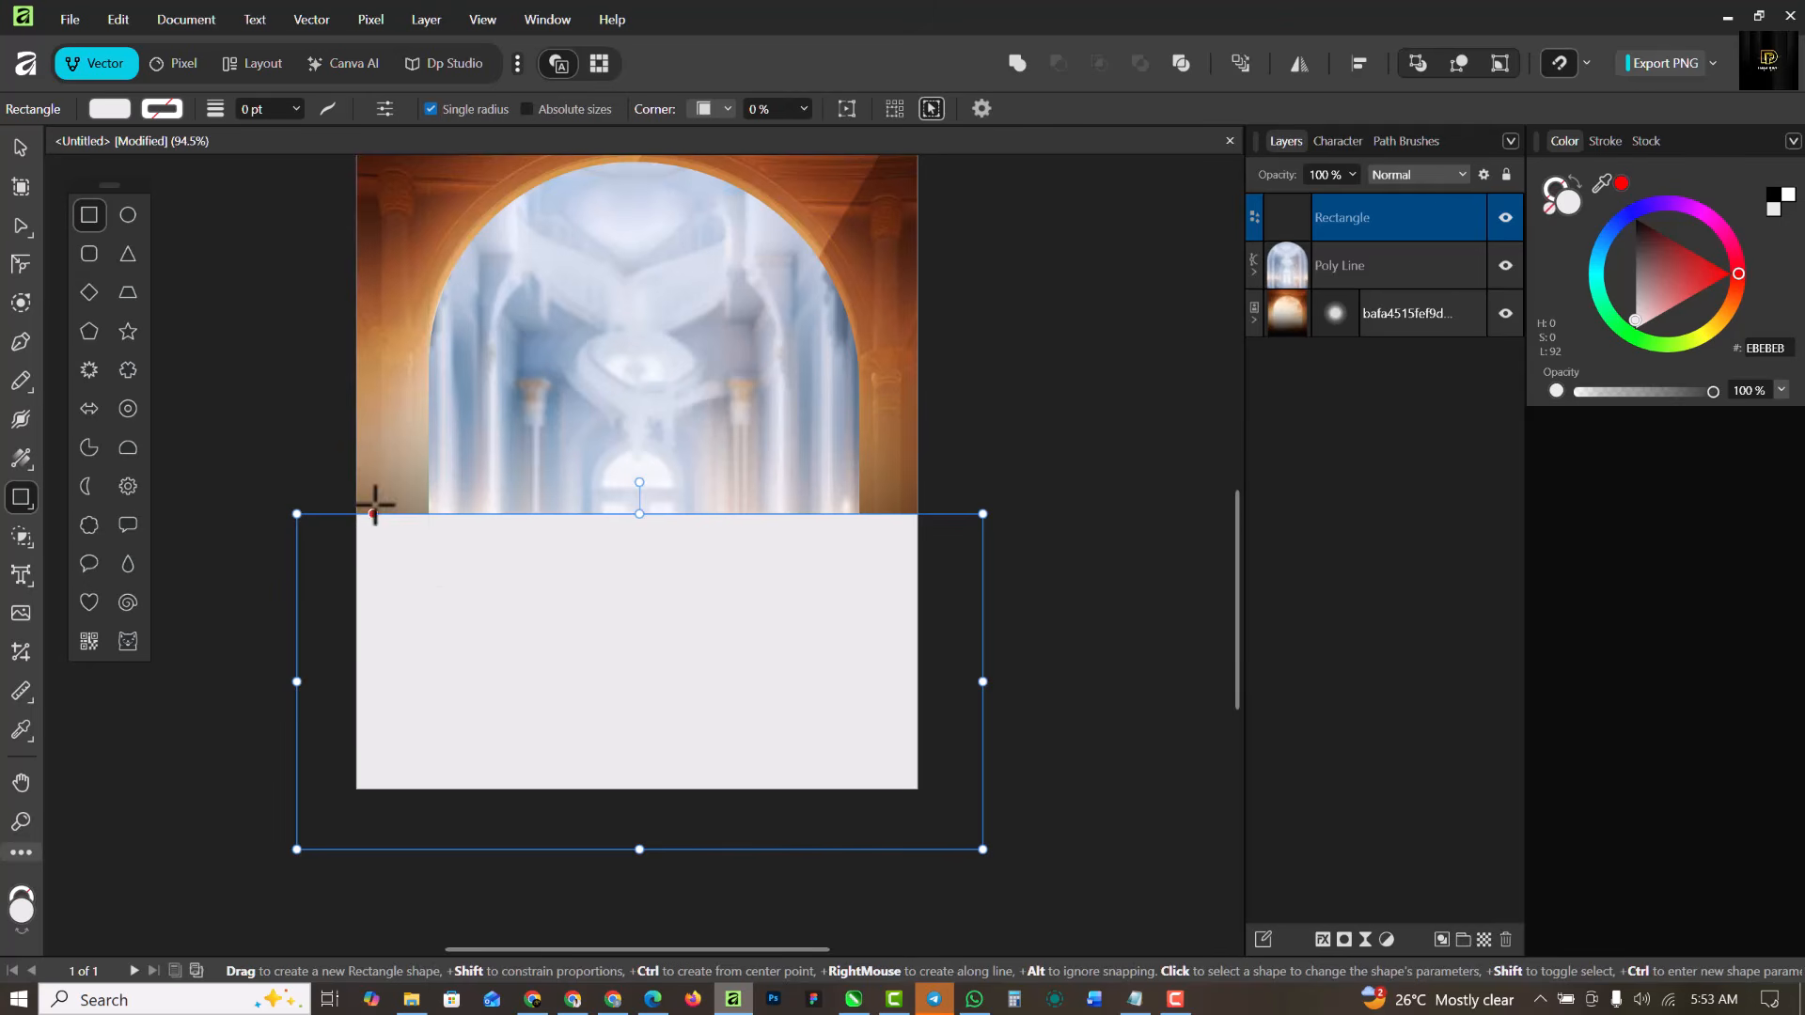
{"action": "left_click", "coordinate": [17, 151]}
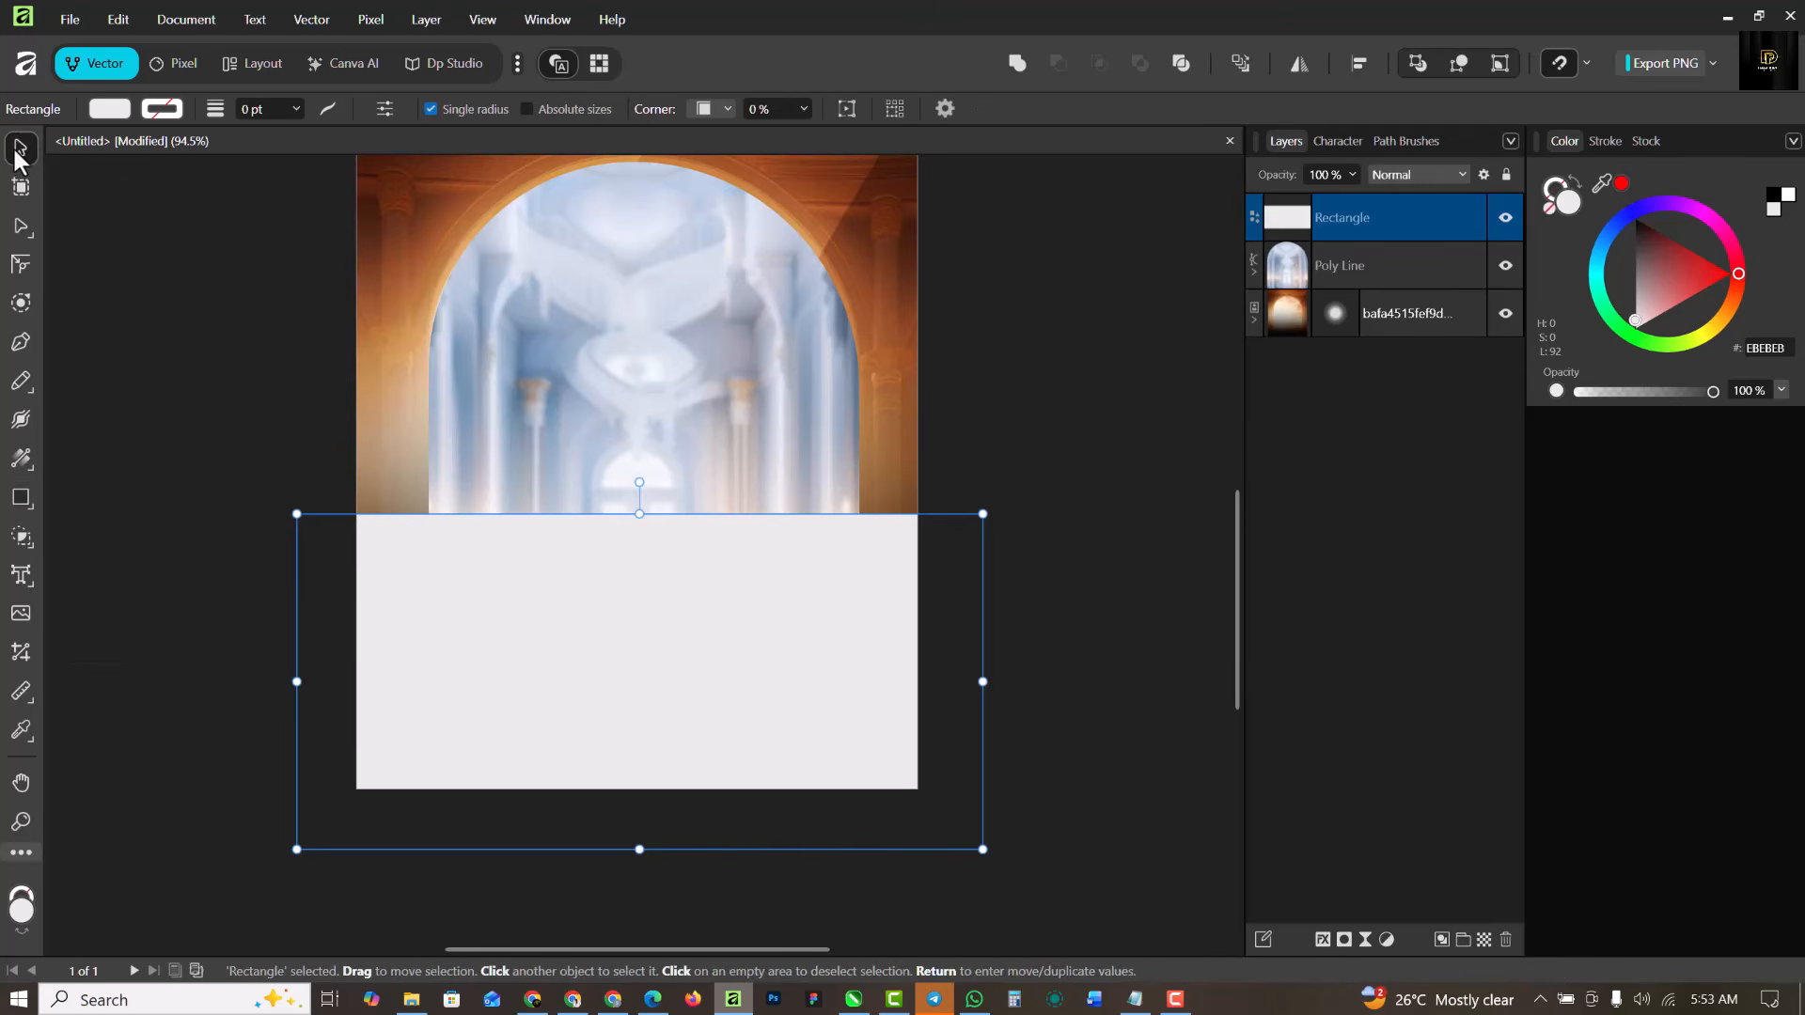
Fill the rectangle with the dark brown 3F190C sampled from the background image's upper right corner.
{"action": "left_click", "coordinate": [21, 742]}
{"action": "left_click", "coordinate": [117, 727]}
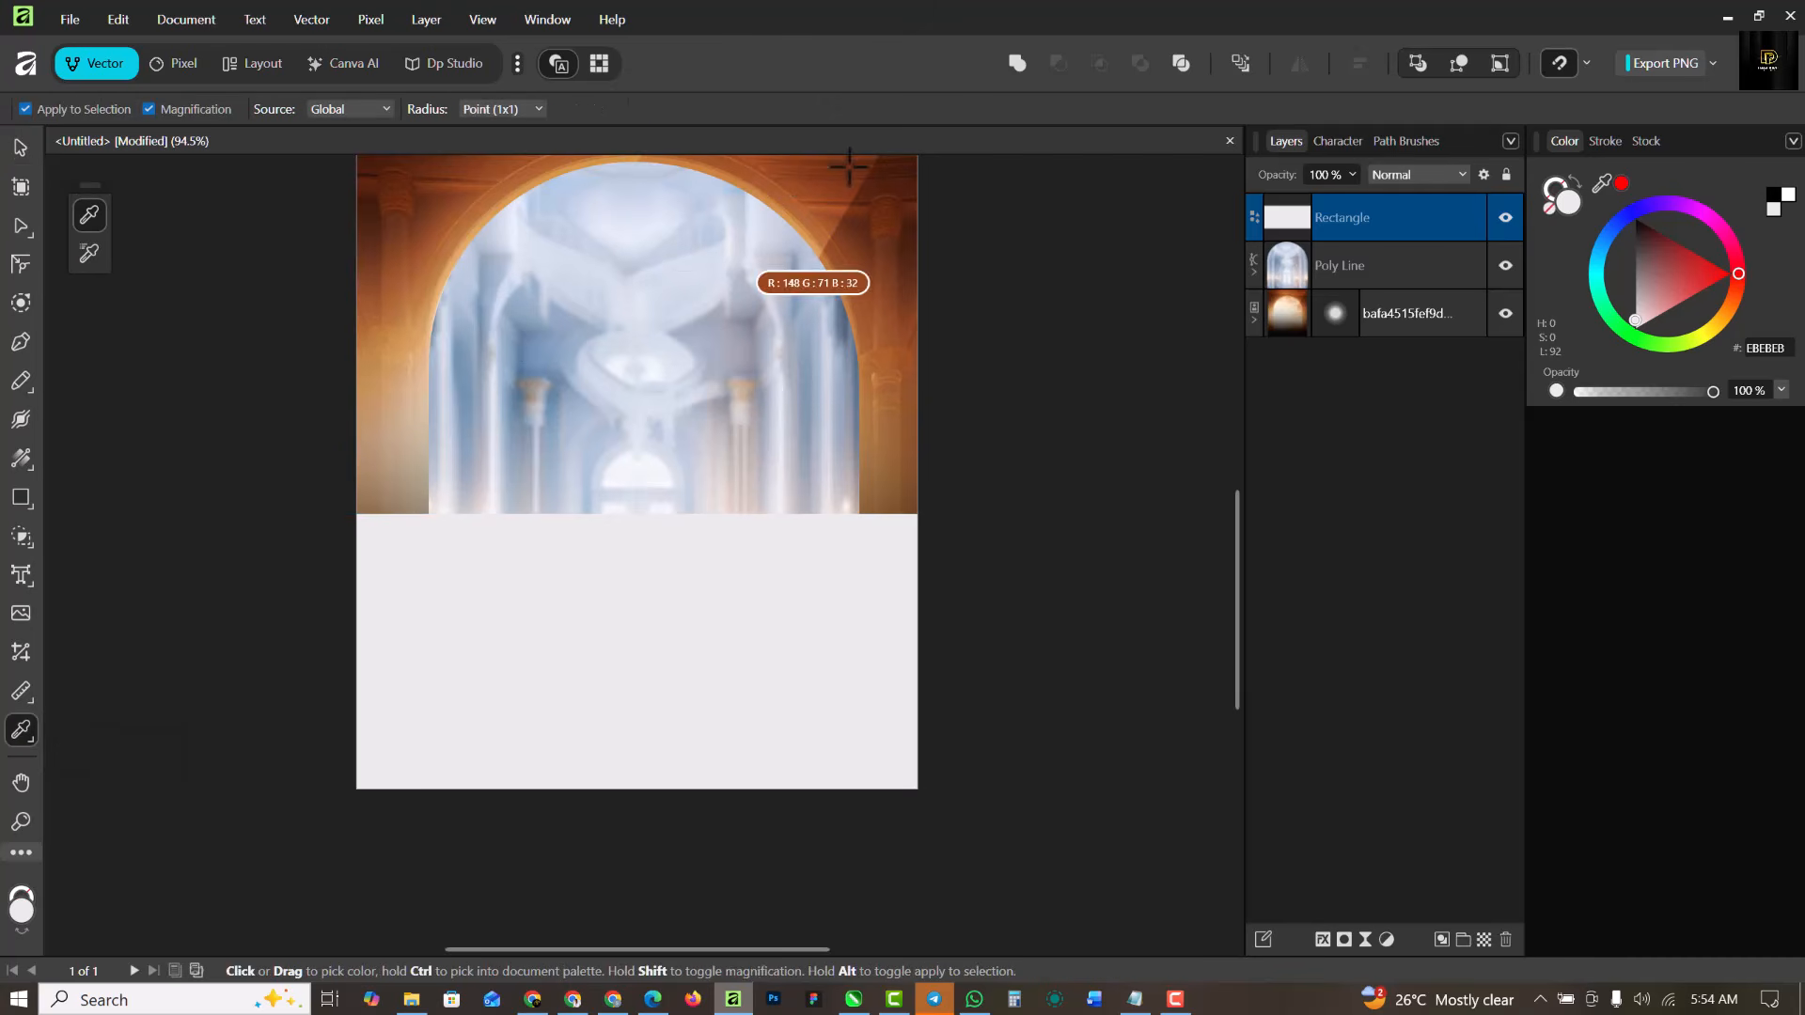
{"action": "left_click", "coordinate": [909, 169]}
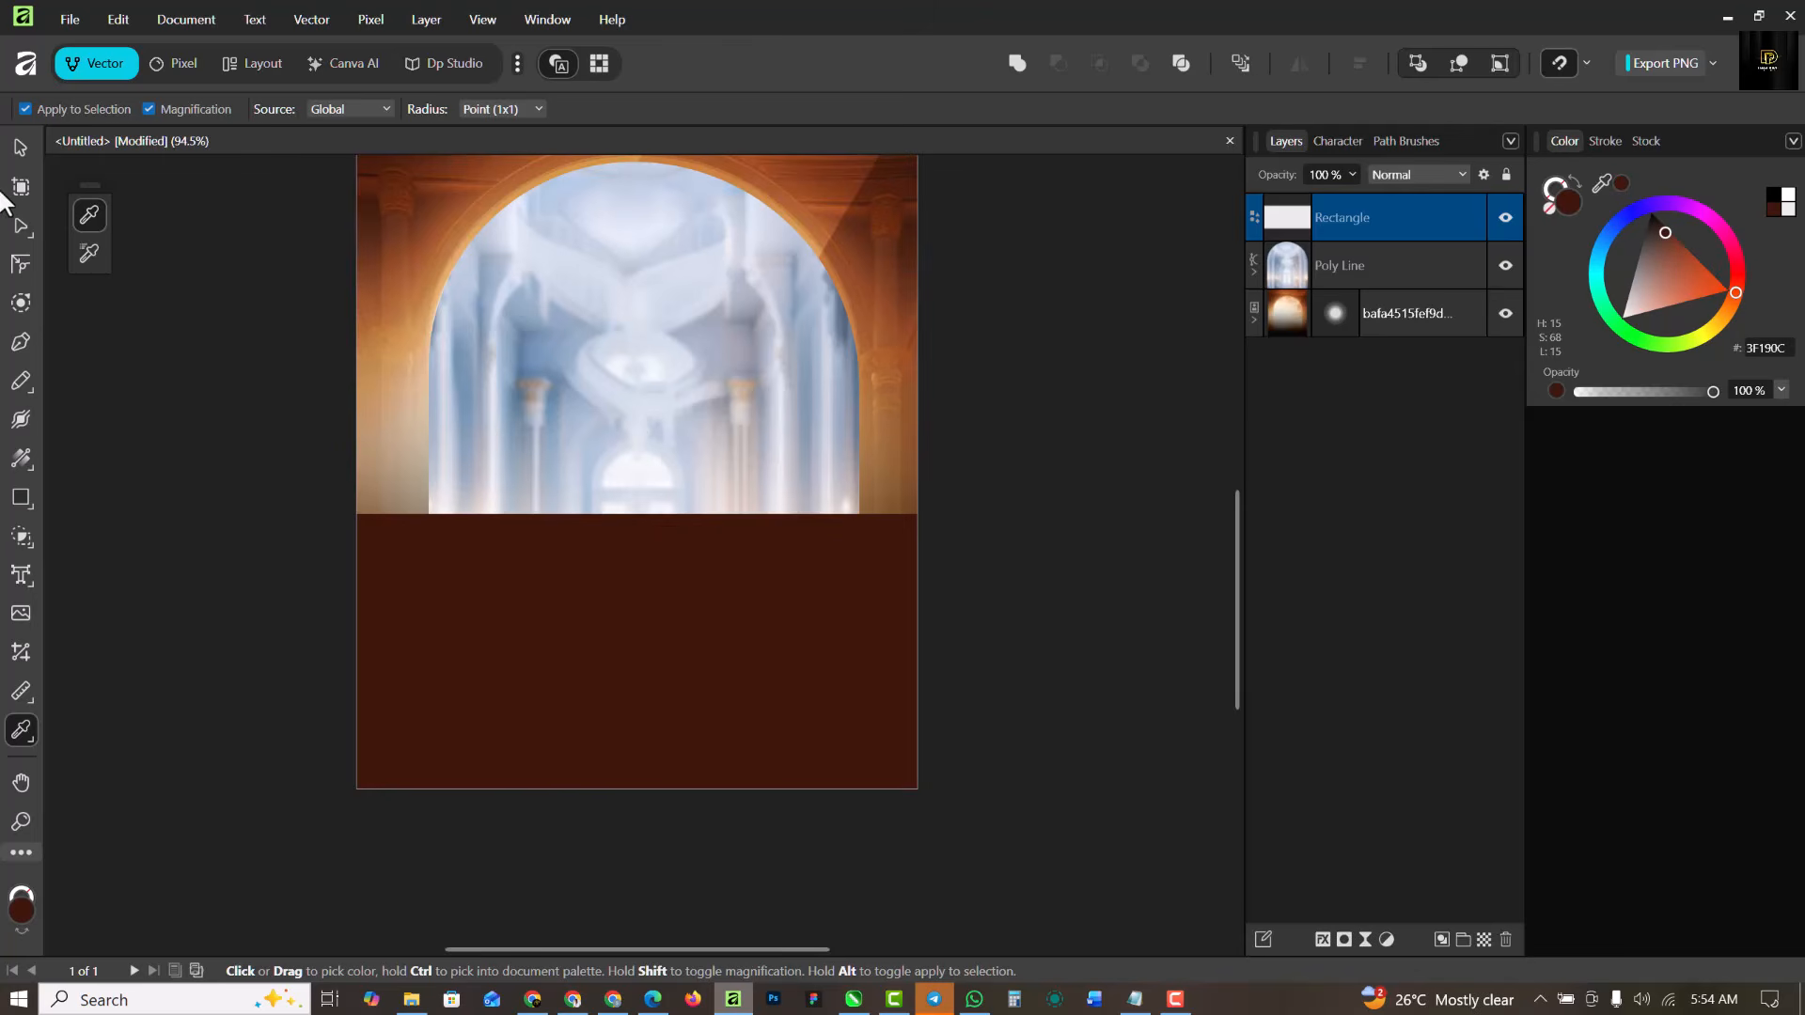
{"action": "left_click", "coordinate": [17, 147]}
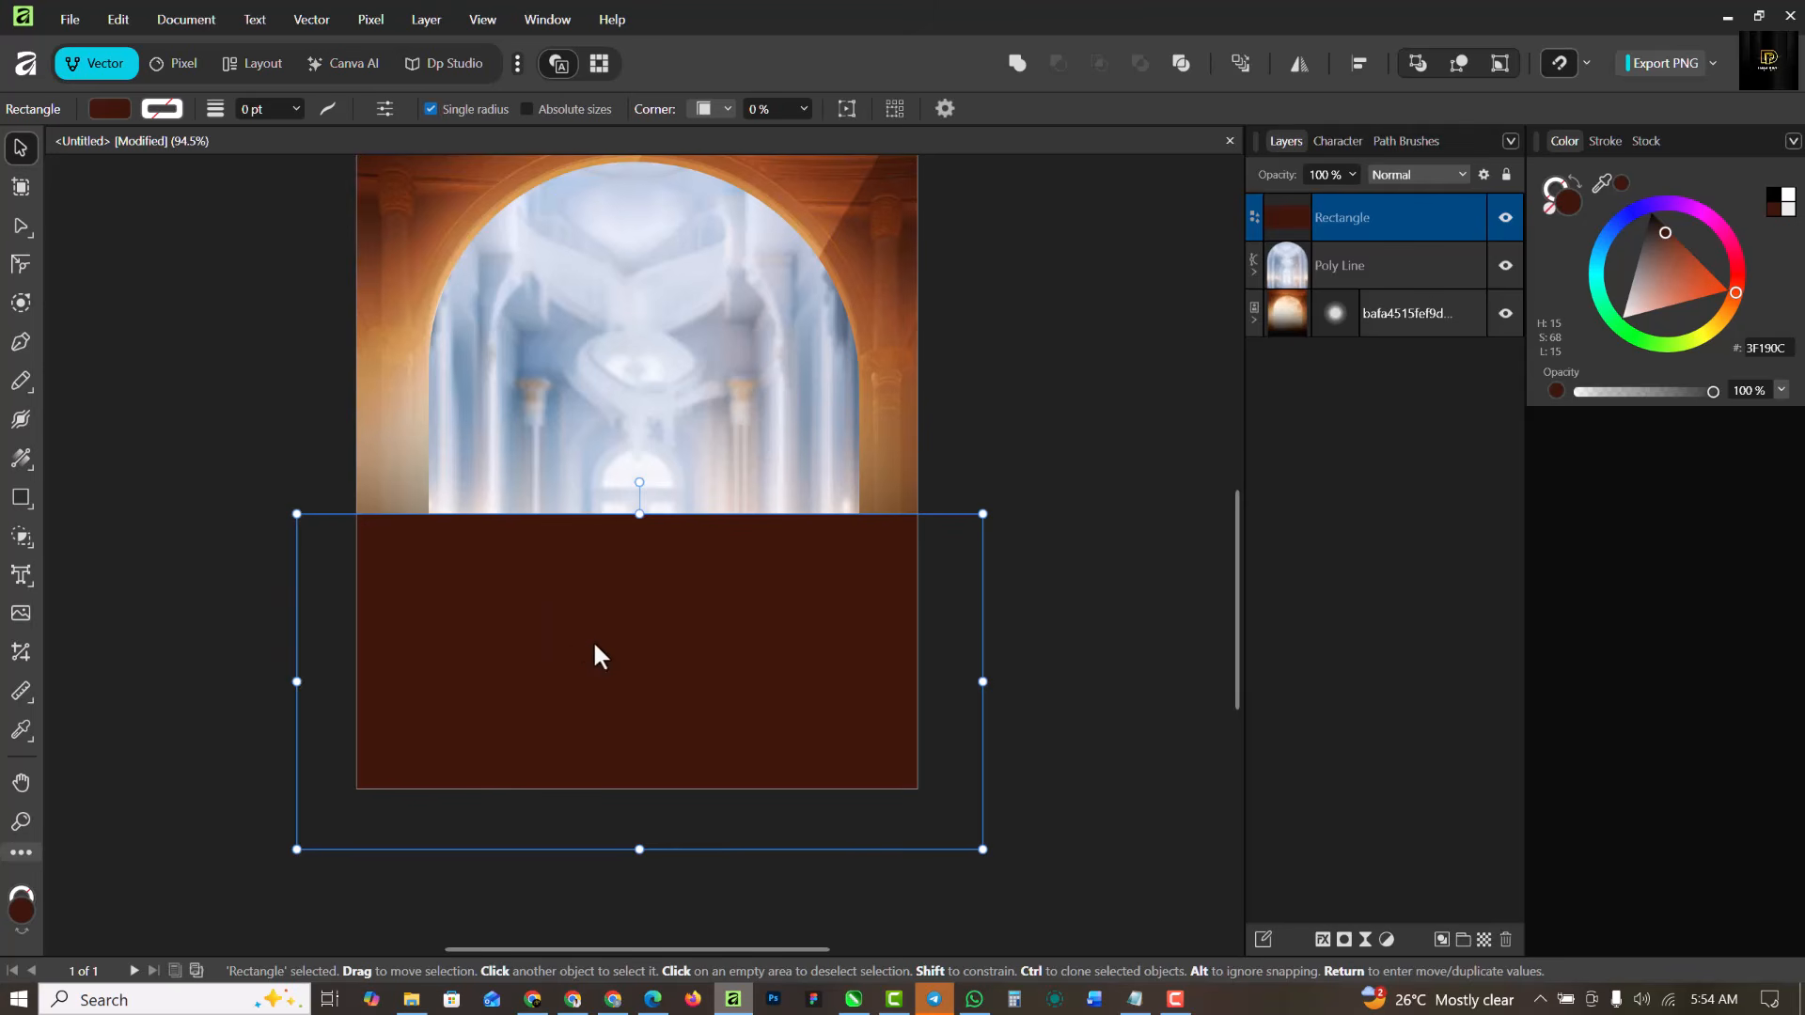
Fade the rectangle's upper part with a vertical linear transparency gradient and stretch its top edge up to the middle of the arch.
{"action": "left_click", "coordinate": [24, 454]}
{"action": "left_click", "coordinate": [123, 485]}
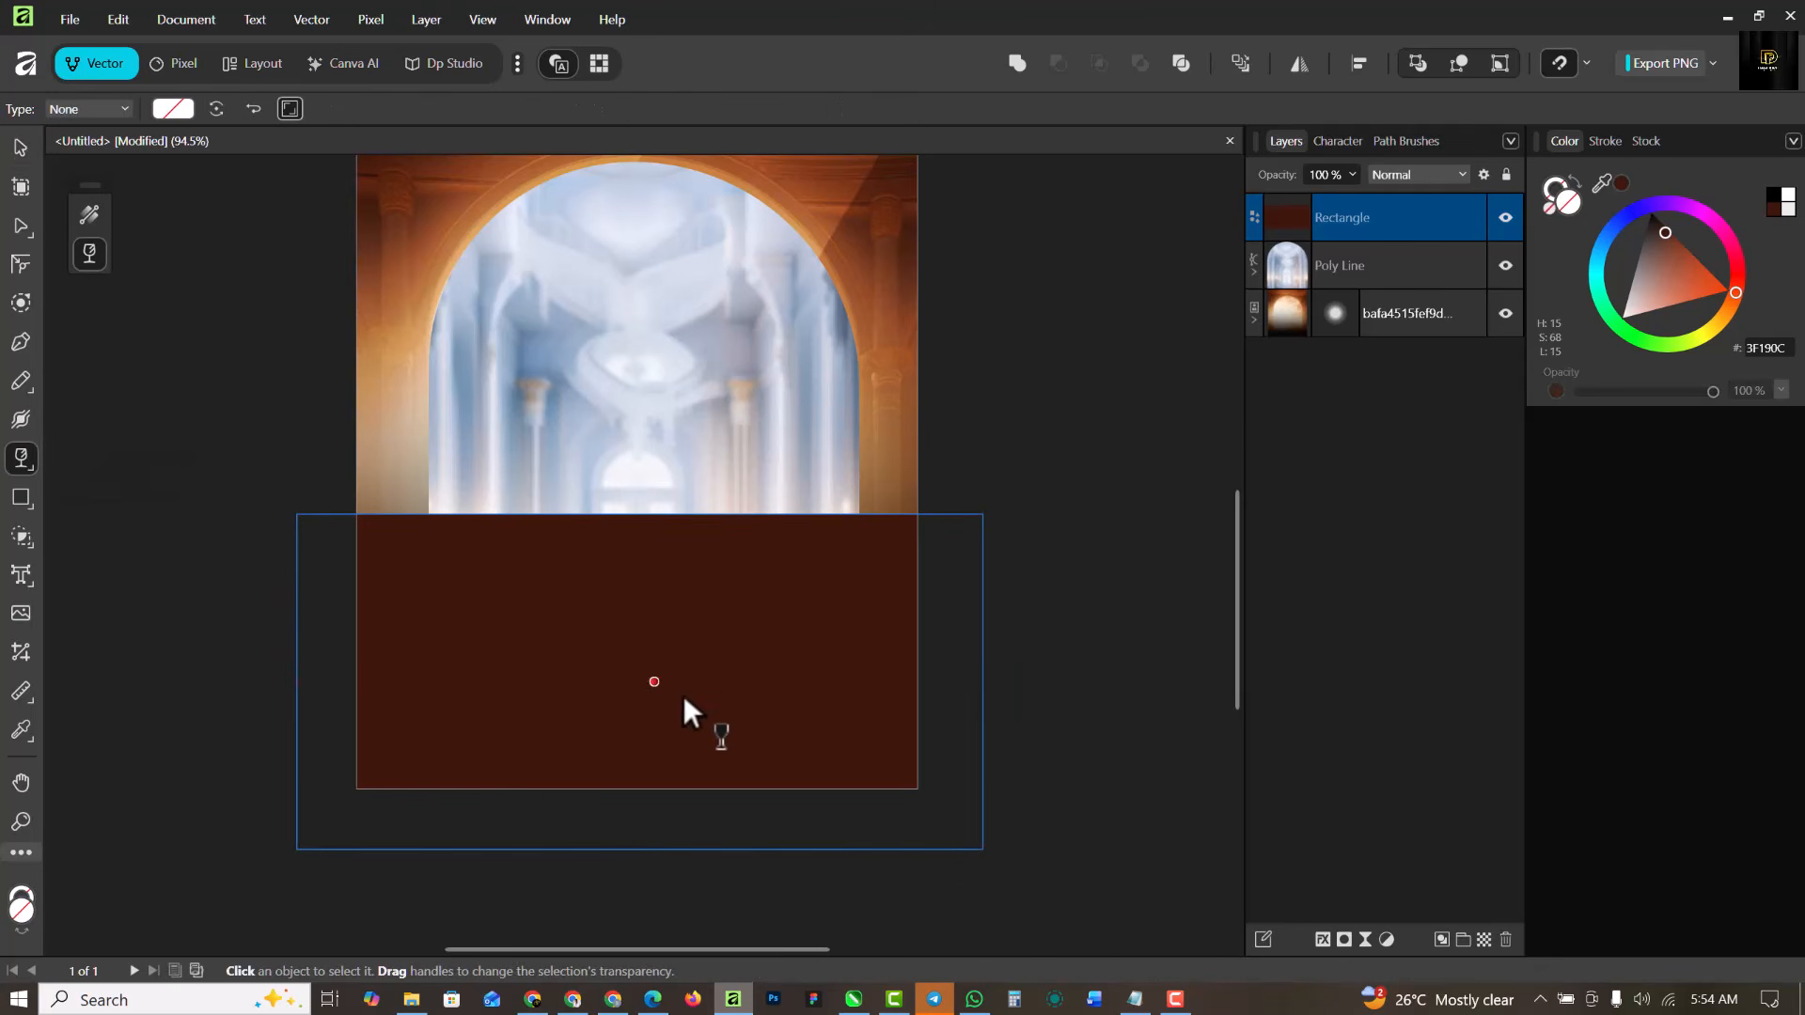
{"action": "left_click_drag", "start_coordinate": [646, 684], "coordinate": [646, 543]}
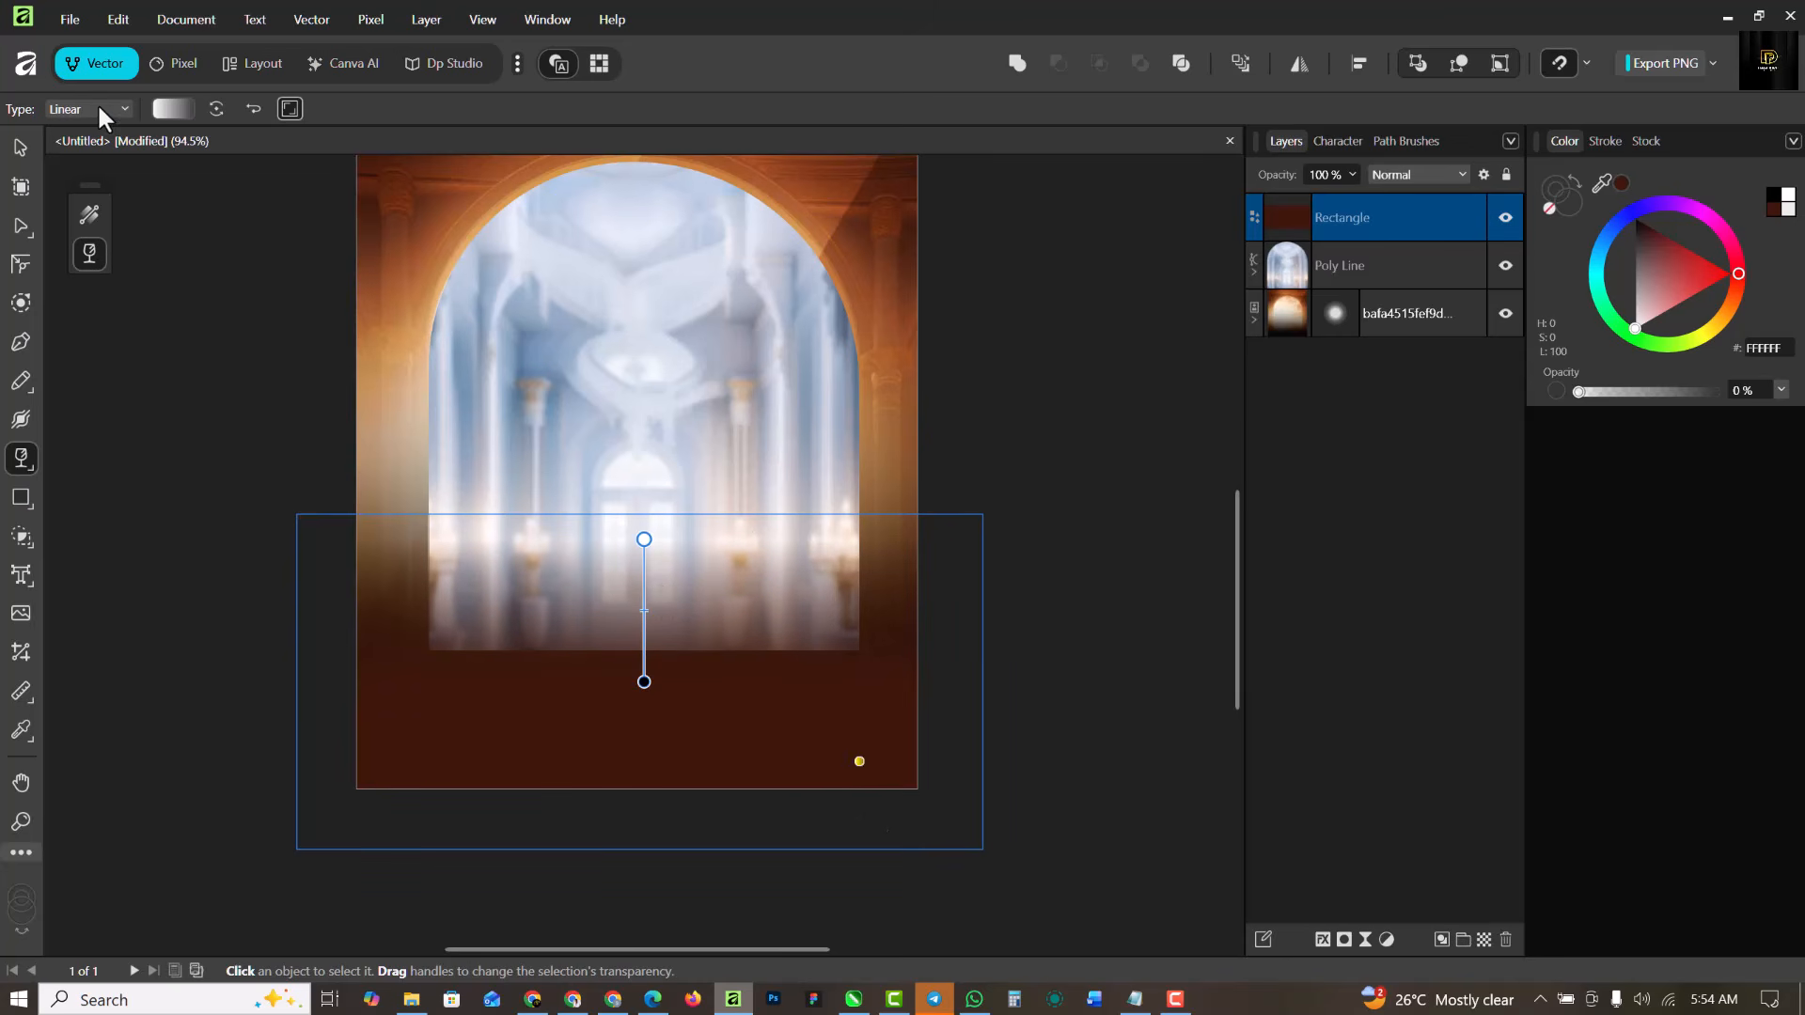
{"action": "left_click", "coordinate": [18, 145]}
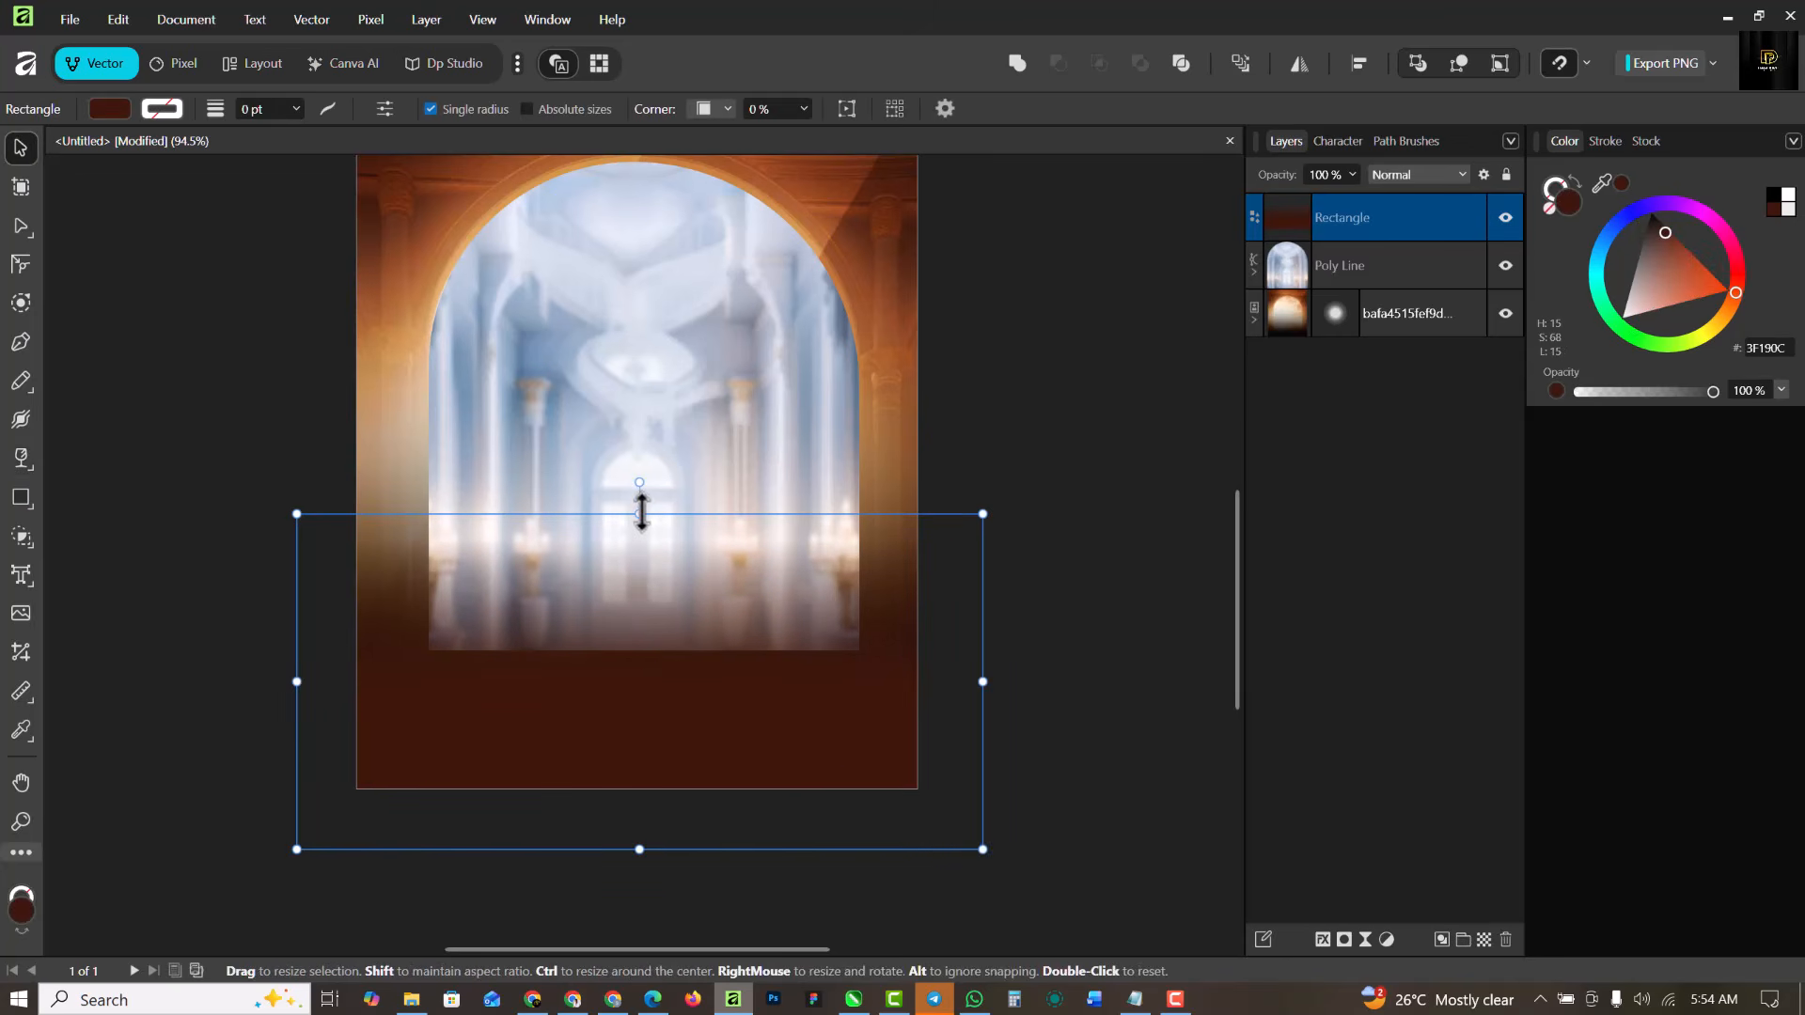
{"action": "left_click_drag", "start_coordinate": [643, 513], "coordinate": [658, 383]}
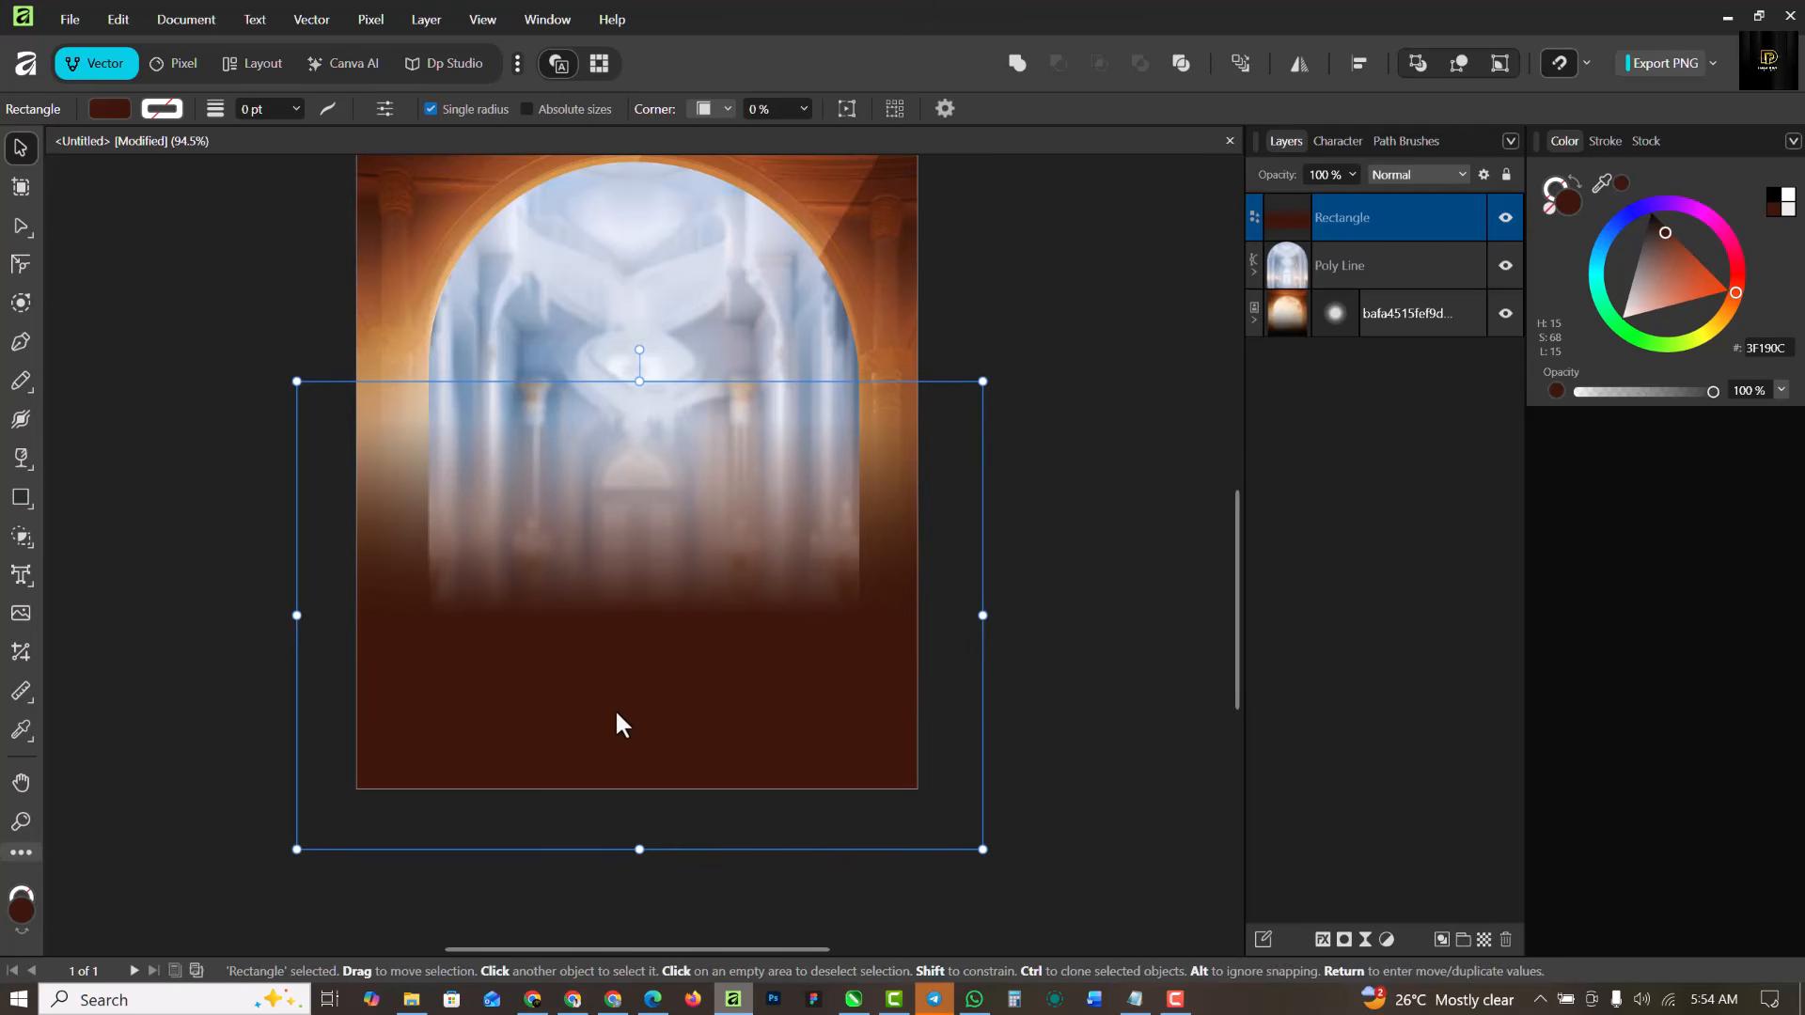
Darken the rectangle's fill to 250A00 and deselect it.
{"action": "left_click", "coordinate": [1661, 231]}
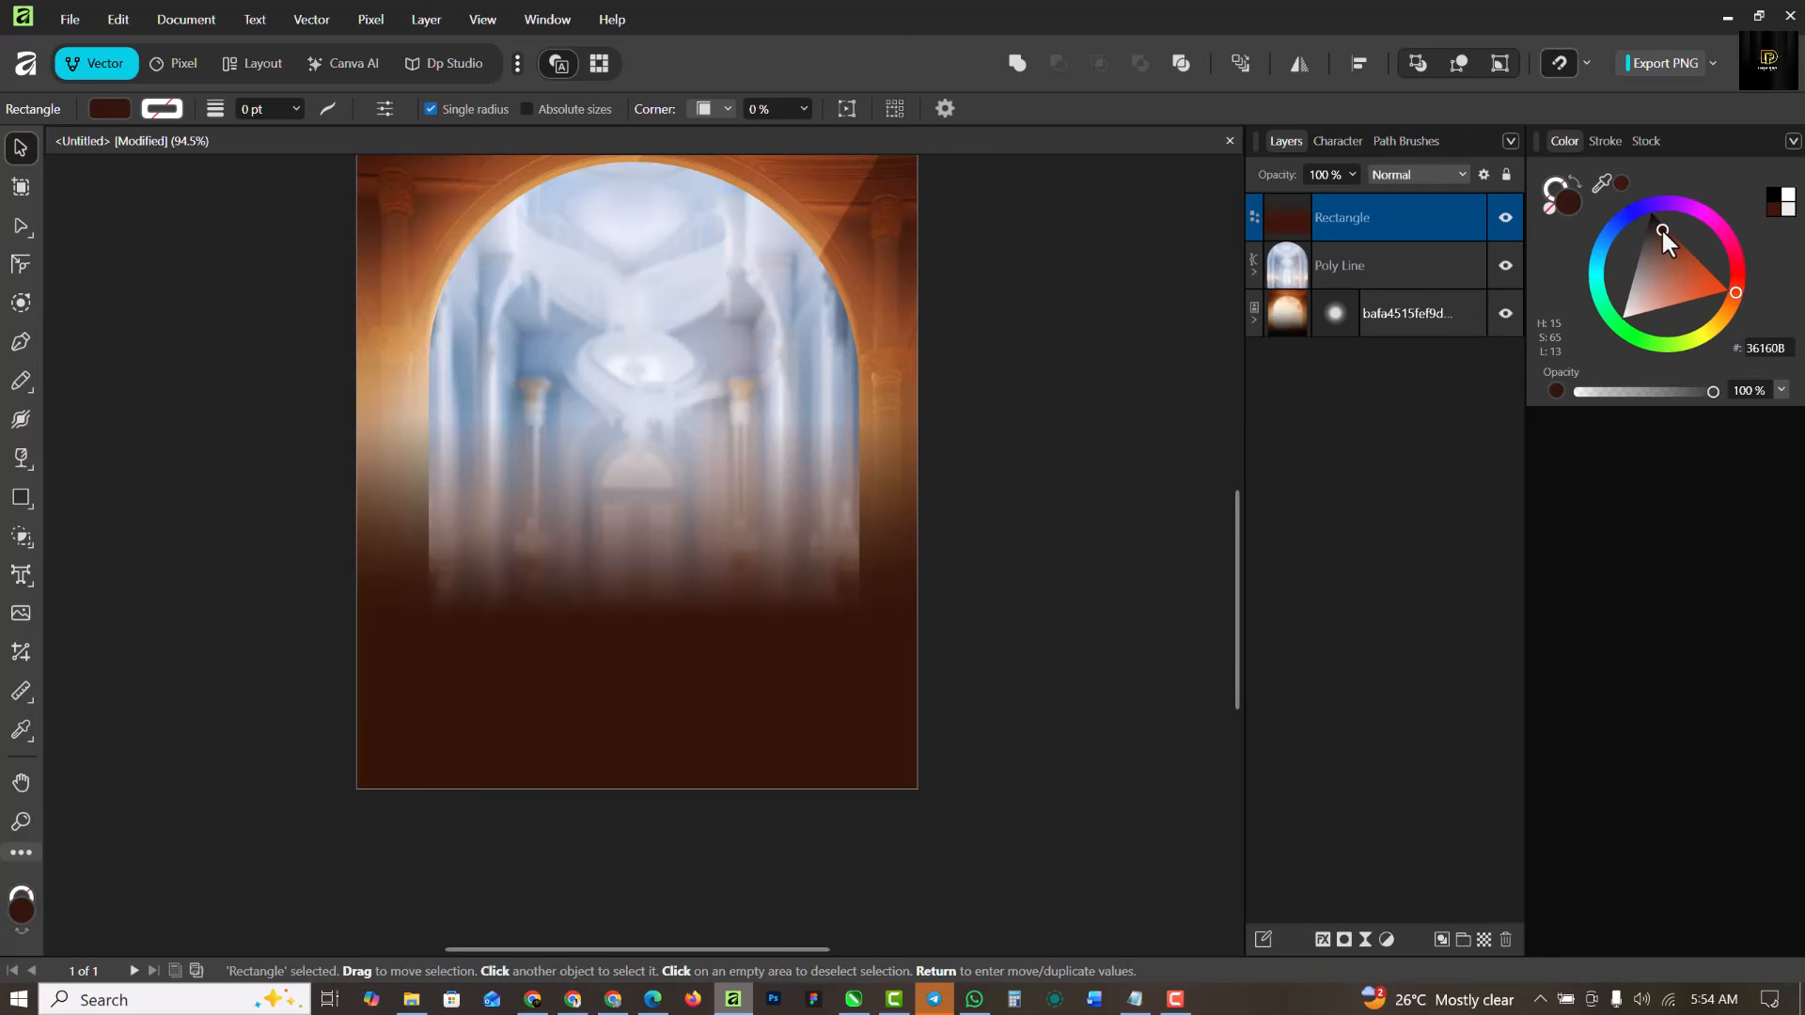
{"action": "left_click_drag", "start_coordinate": [1661, 226], "coordinate": [1662, 220]}
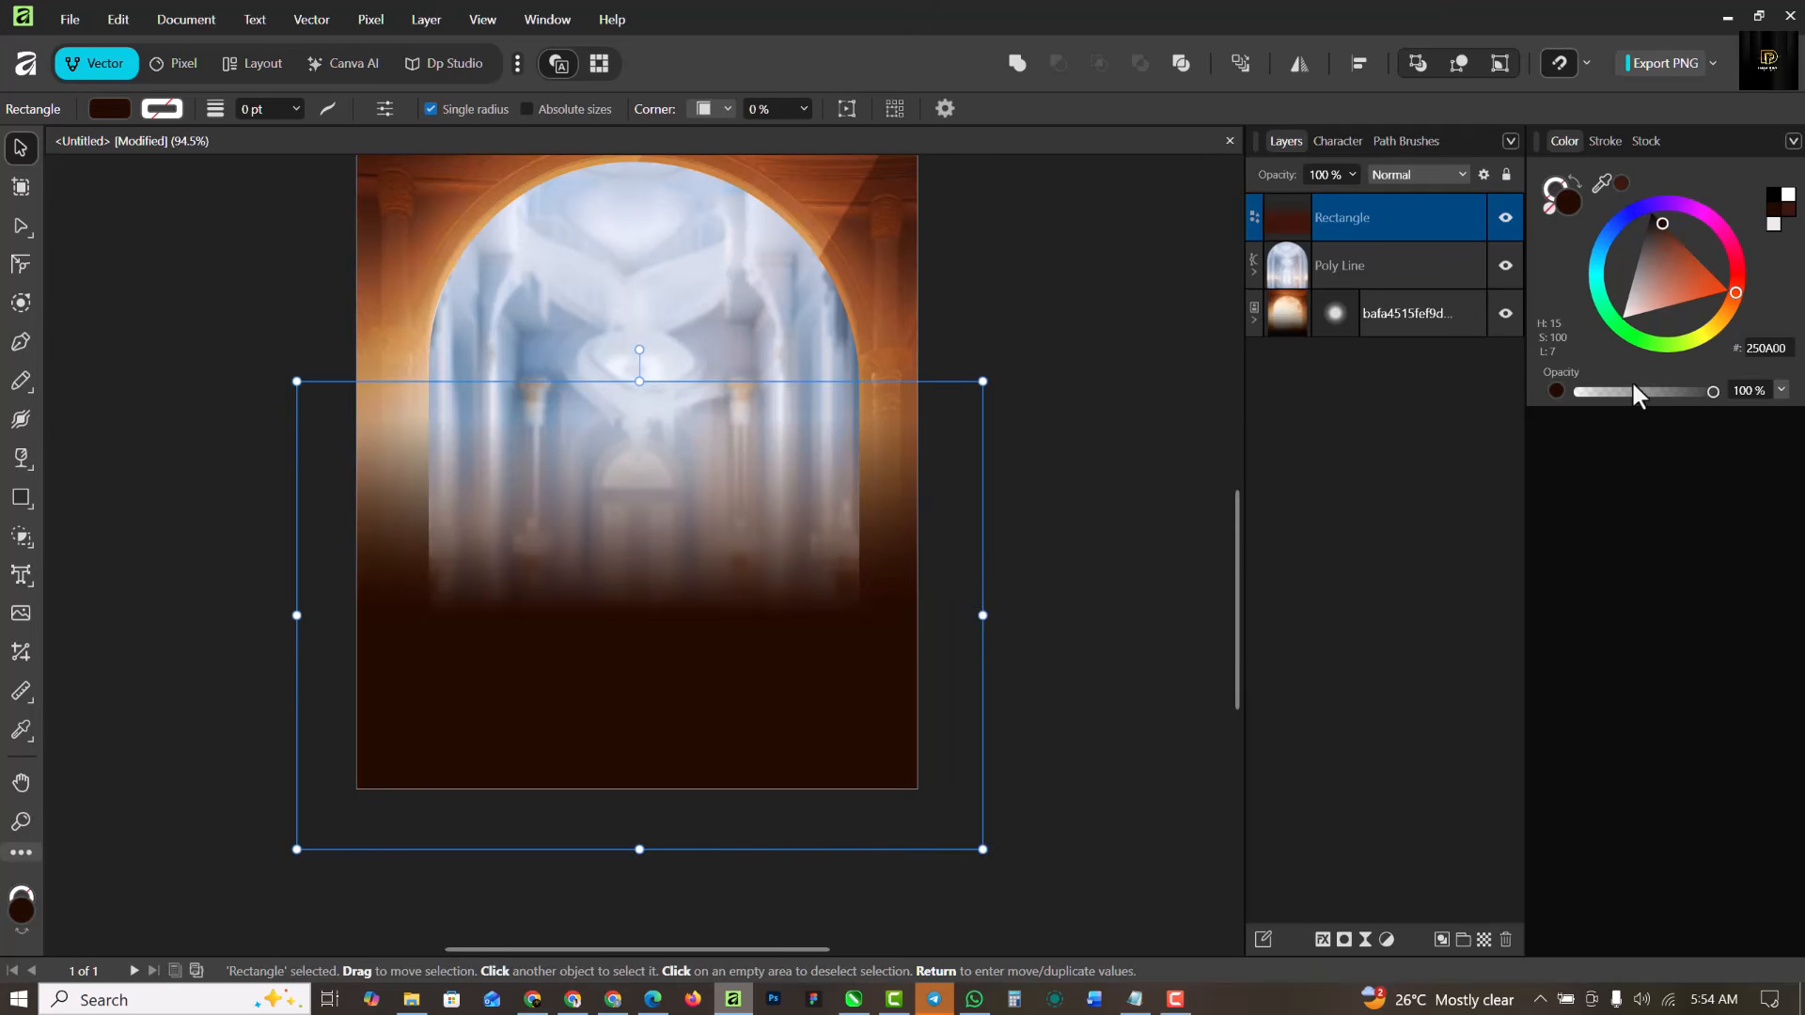
{"action": "left_click", "coordinate": [1767, 349]}
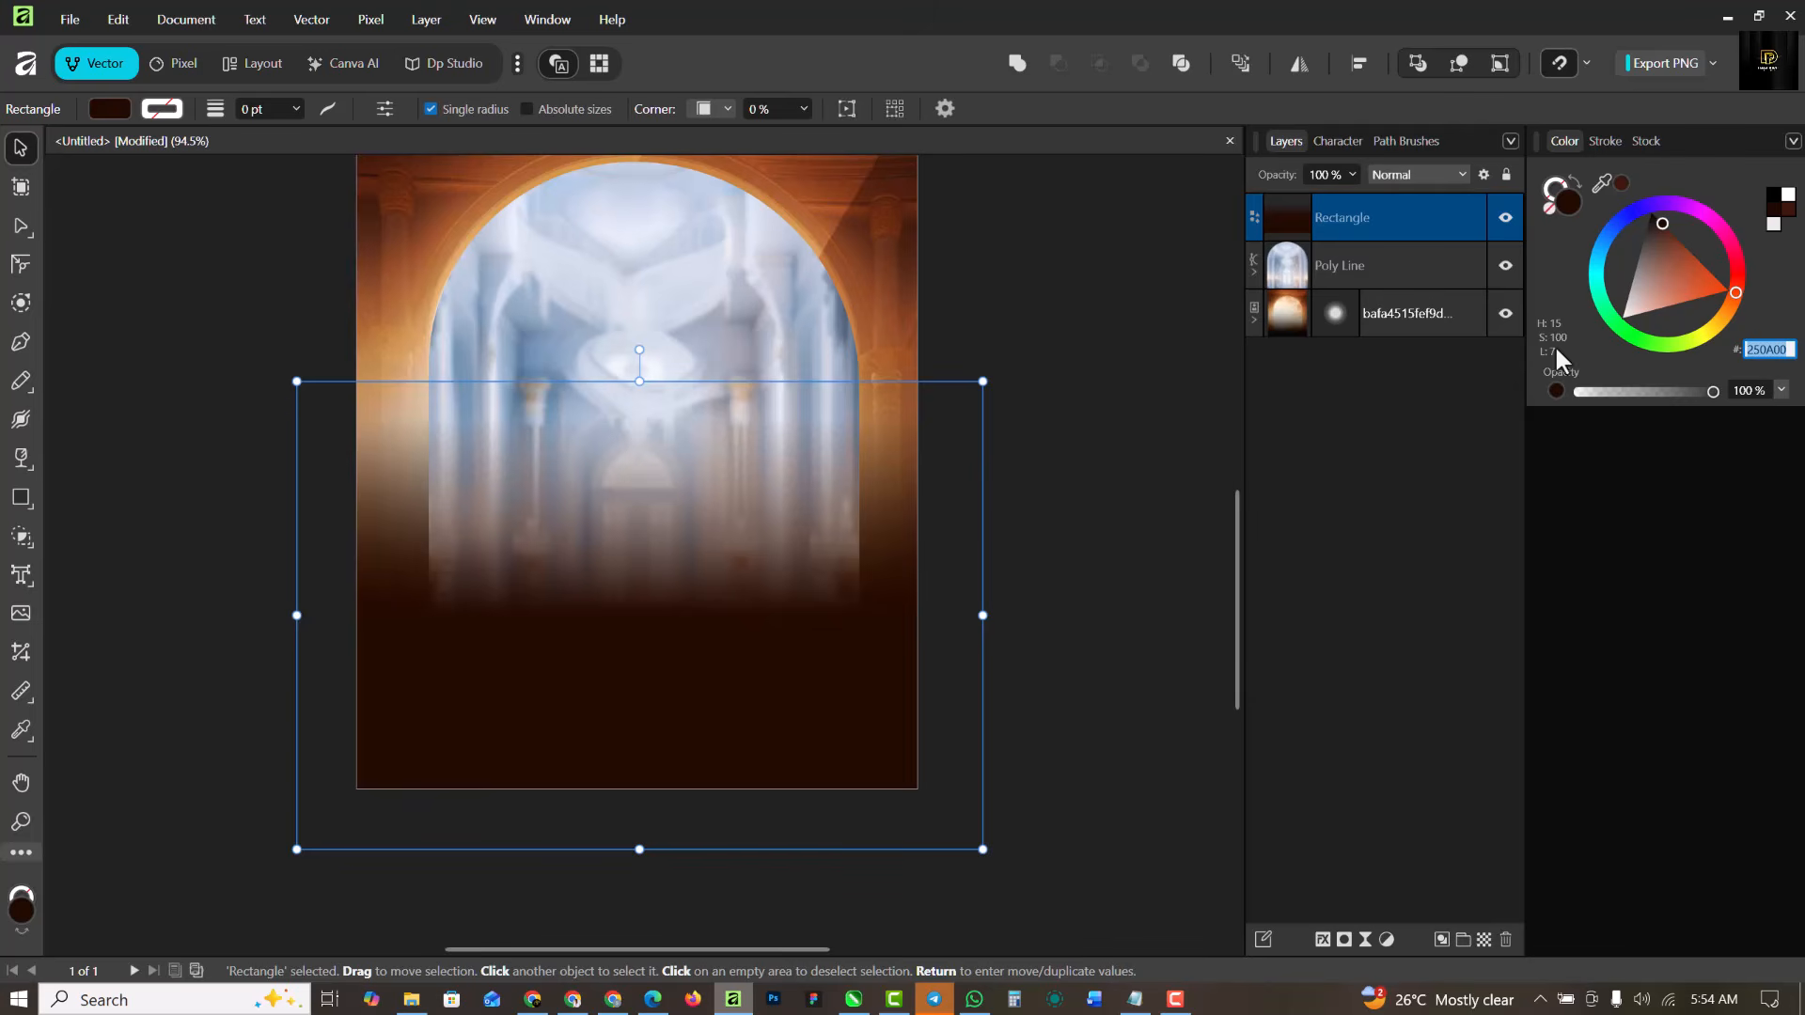
{"action": "left_click", "coordinate": [1092, 358]}
{"action": "scroll", "coordinate": [526, 701], "scroll_direction": "down", "scroll_amount": 2}
{"action": "scroll", "coordinate": [603, 547], "scroll_direction": "up", "scroll_amount": 2}
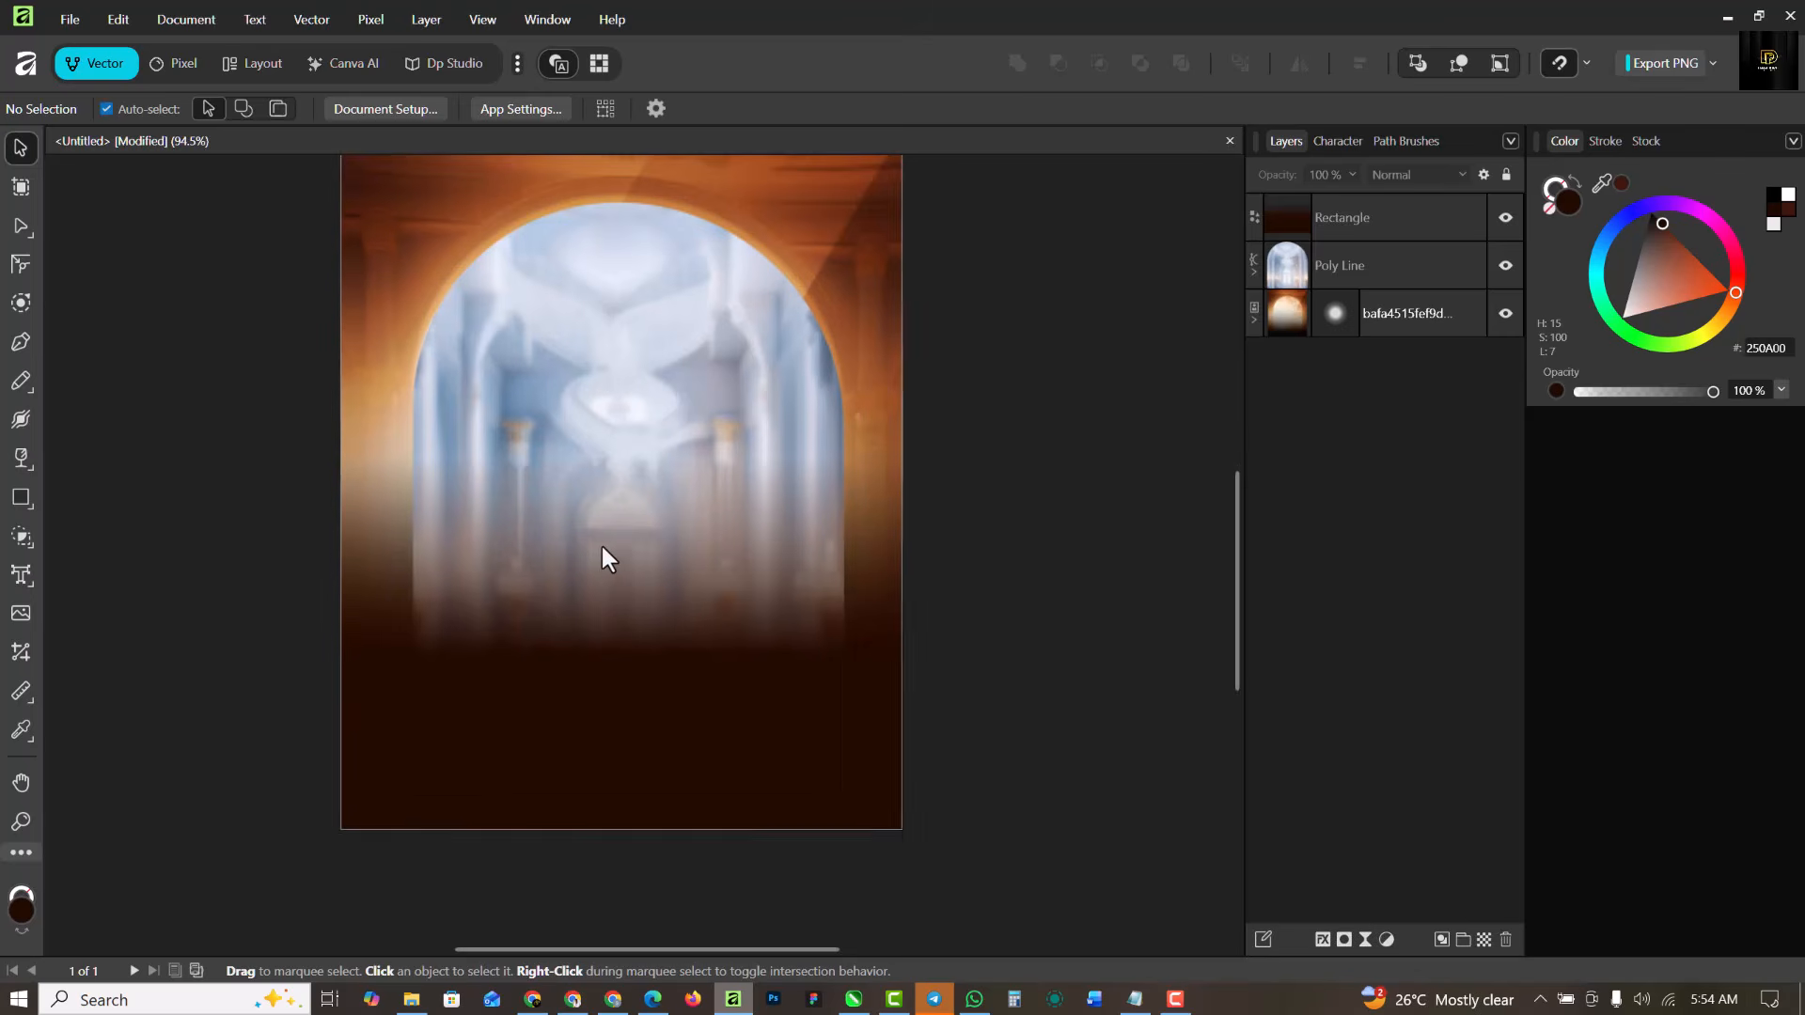
{"action": "scroll", "coordinate": [602, 545], "scroll_direction": "up", "scroll_amount": 2}
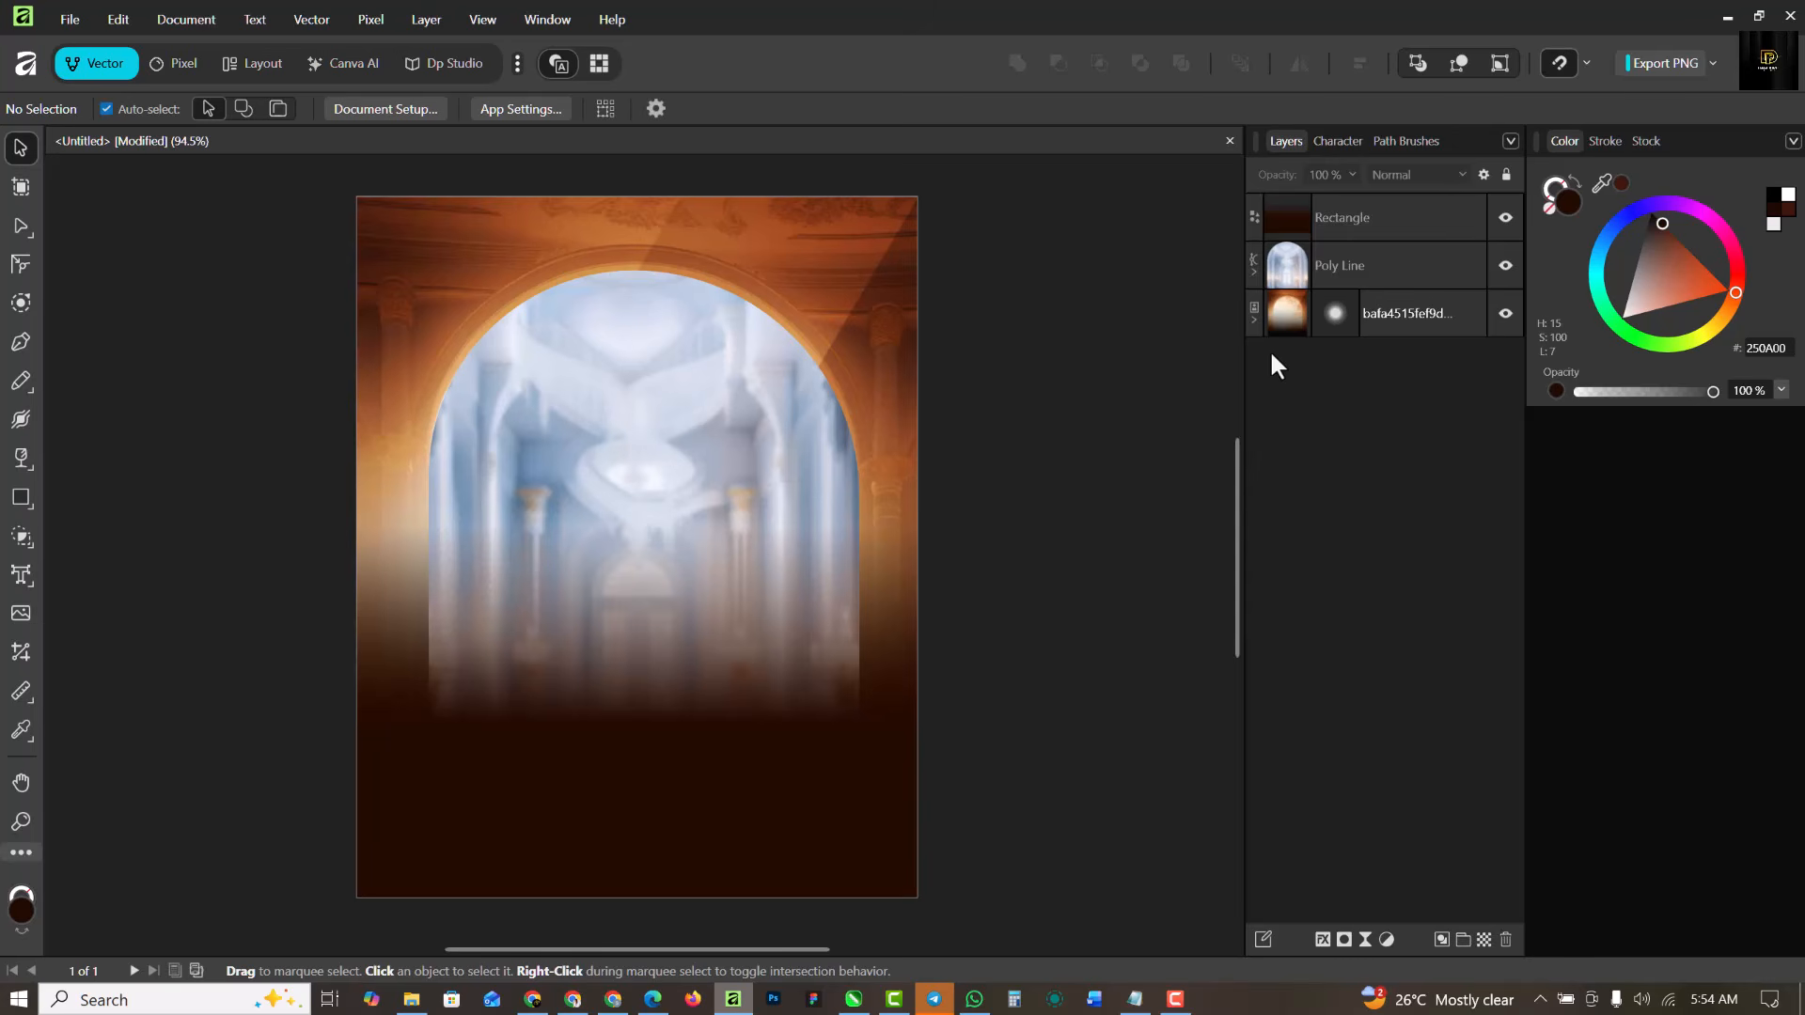
Stretch the dark brown gradient rectangle's top edge slightly higher over the arch and deselect it.
{"action": "left_click", "coordinate": [536, 742]}
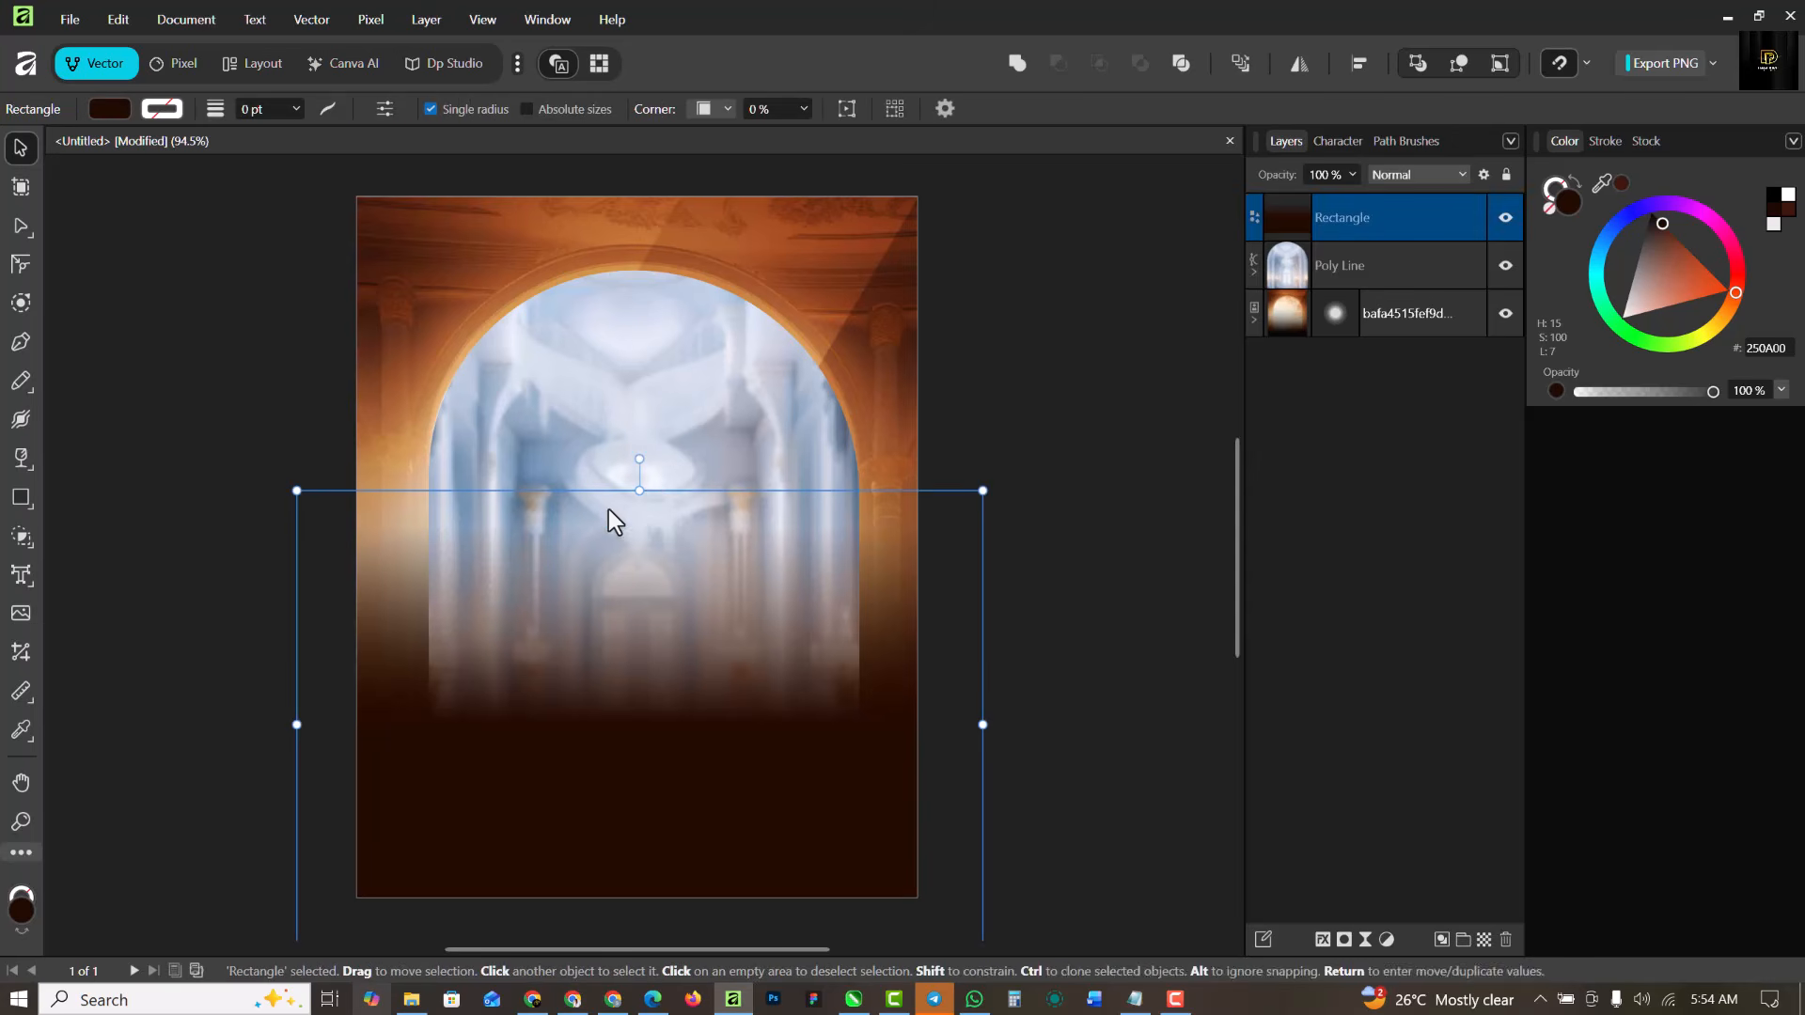
{"action": "left_click_drag", "start_coordinate": [639, 490], "coordinate": [639, 456]}
{"action": "left_click", "coordinate": [1191, 494]}
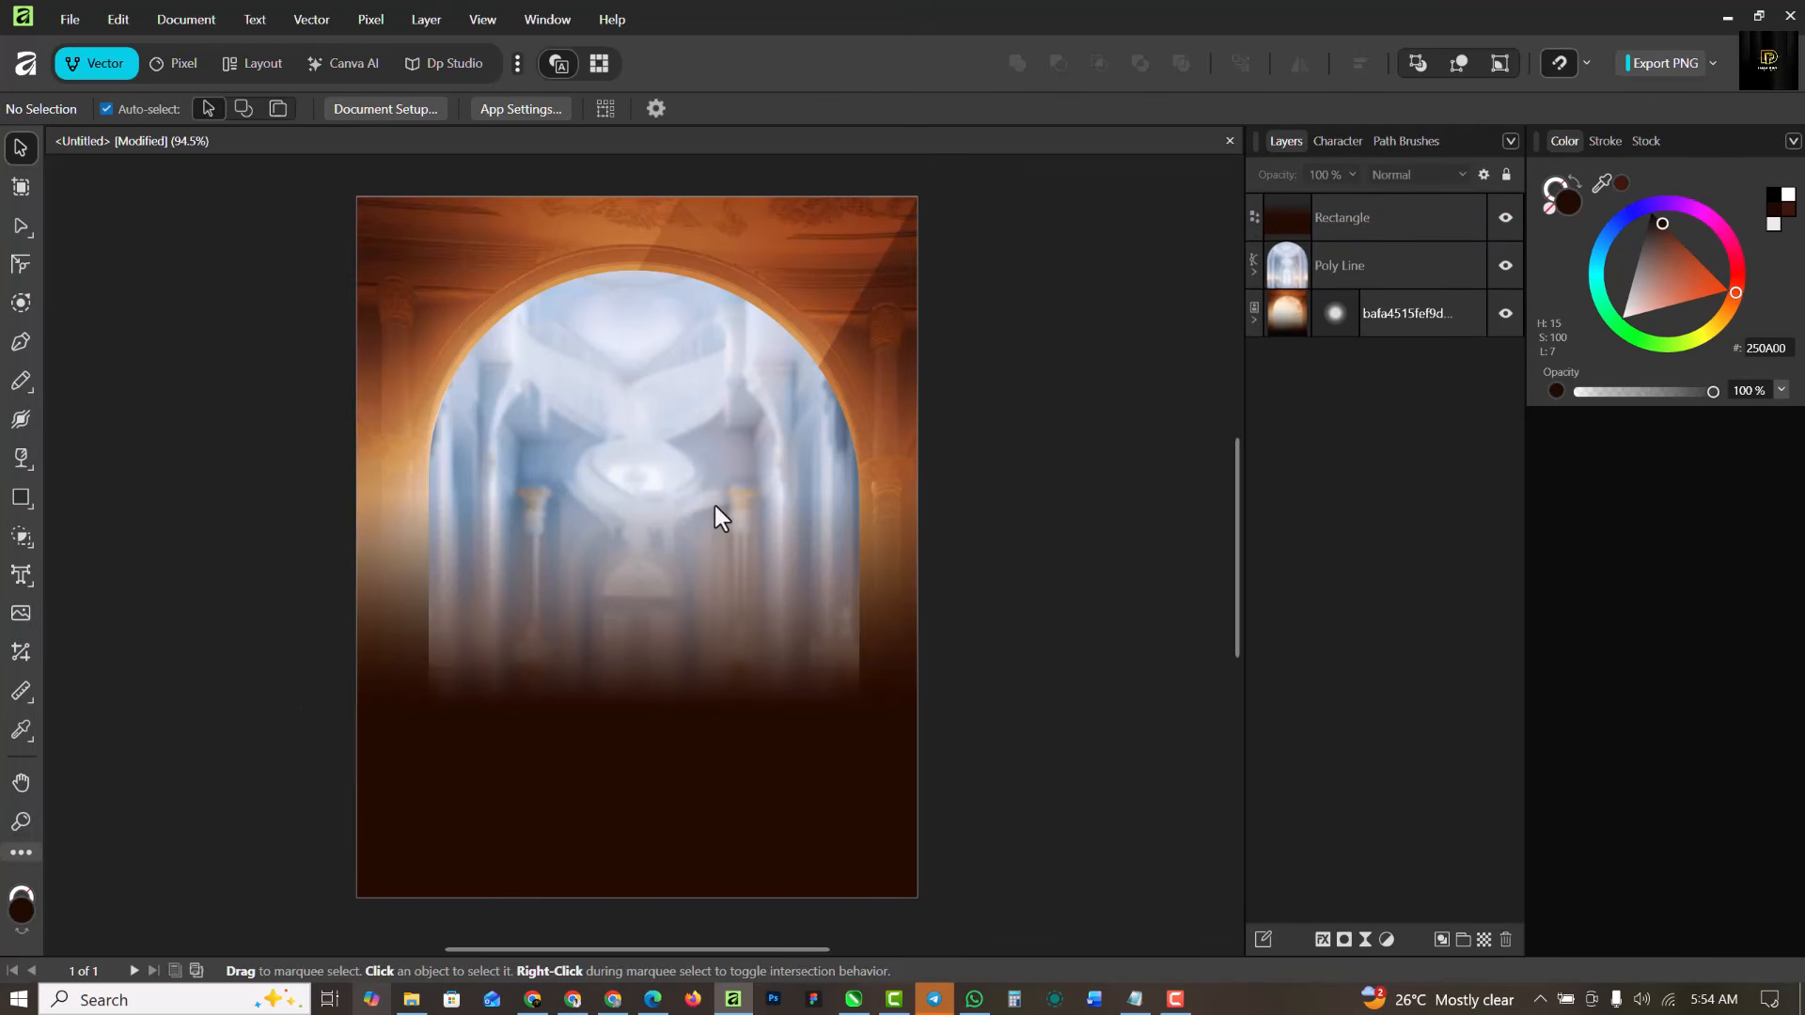
Place the portrait photo of the woman in the white top from the image folder, scale it down and centre it in the arch.
{"action": "left_click", "coordinate": [412, 998]}
{"action": "left_click_drag", "start_coordinate": [494, 139], "coordinate": [656, 505]}
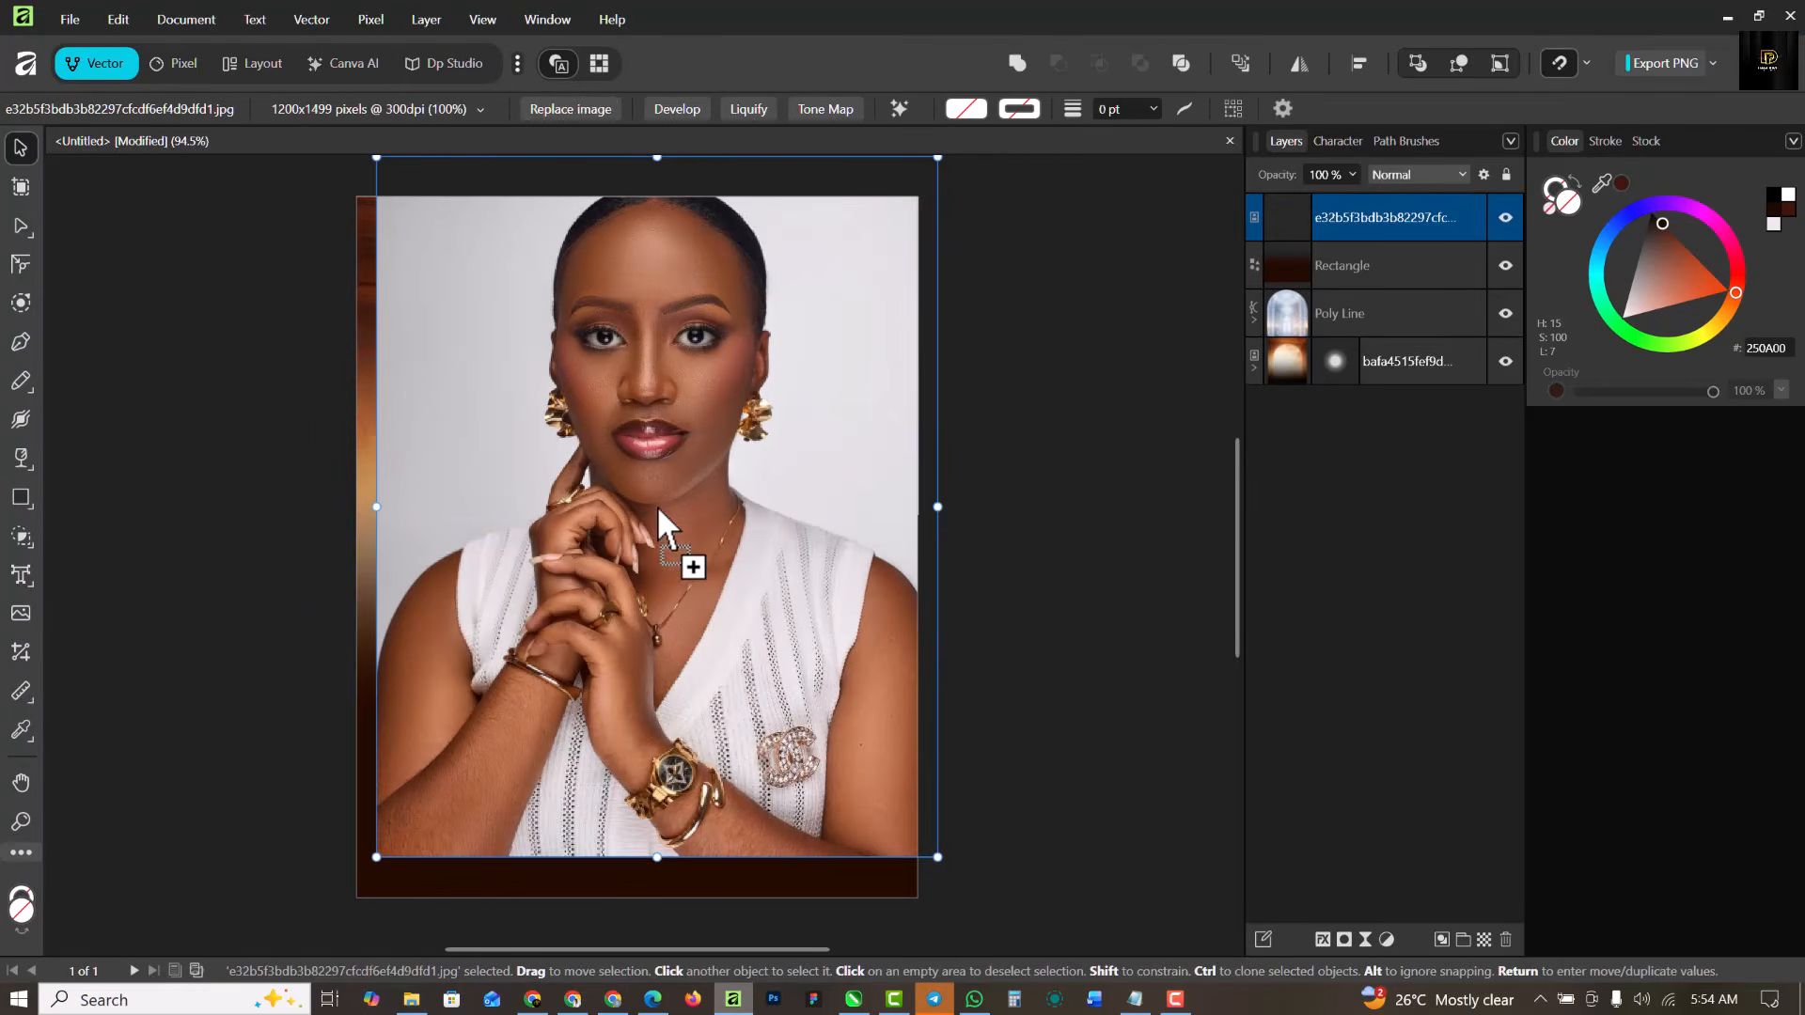
{"action": "left_click_drag", "start_coordinate": [938, 160], "coordinate": [847, 340]}
{"action": "left_click_drag", "start_coordinate": [730, 512], "coordinate": [711, 548]}
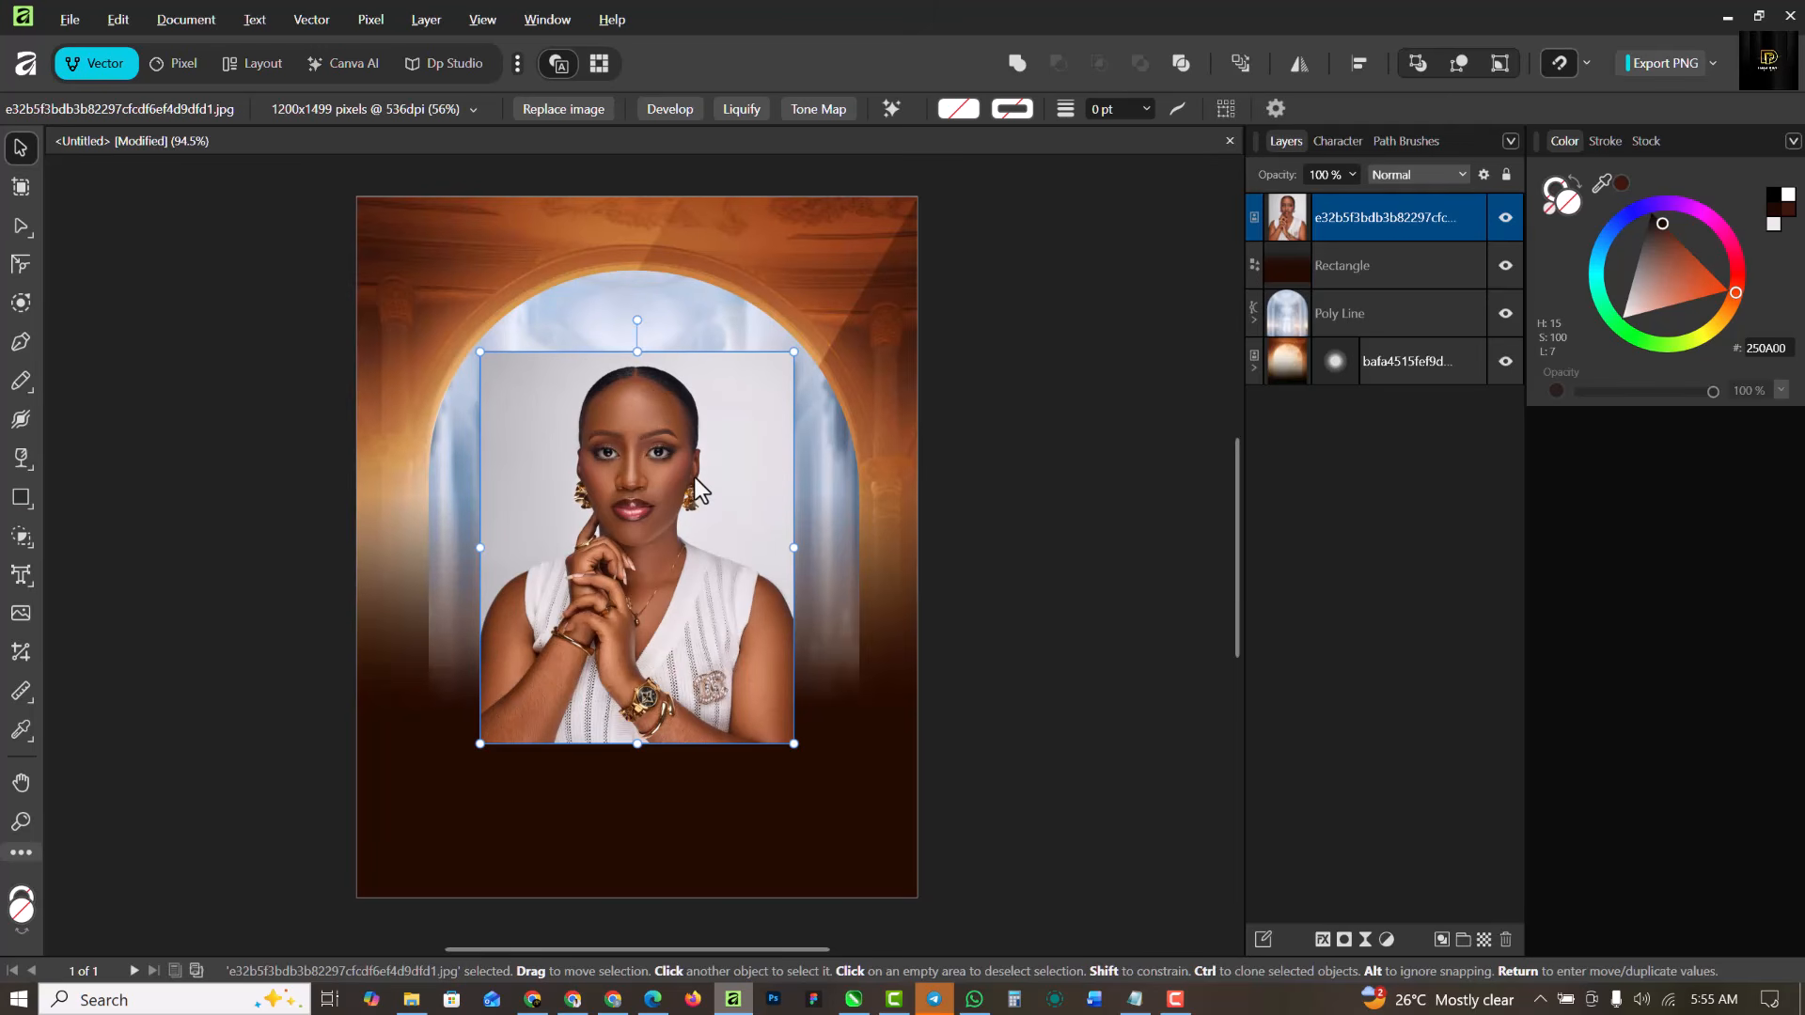
Open the portrait for developing and enable Detail Refinement with a radius of 17% and an amount of 77%.
{"action": "scroll", "coordinate": [602, 503], "scroll_direction": "up", "scroll_amount": 3}
{"action": "scroll", "coordinate": [636, 478], "scroll_direction": "down", "scroll_amount": 1}
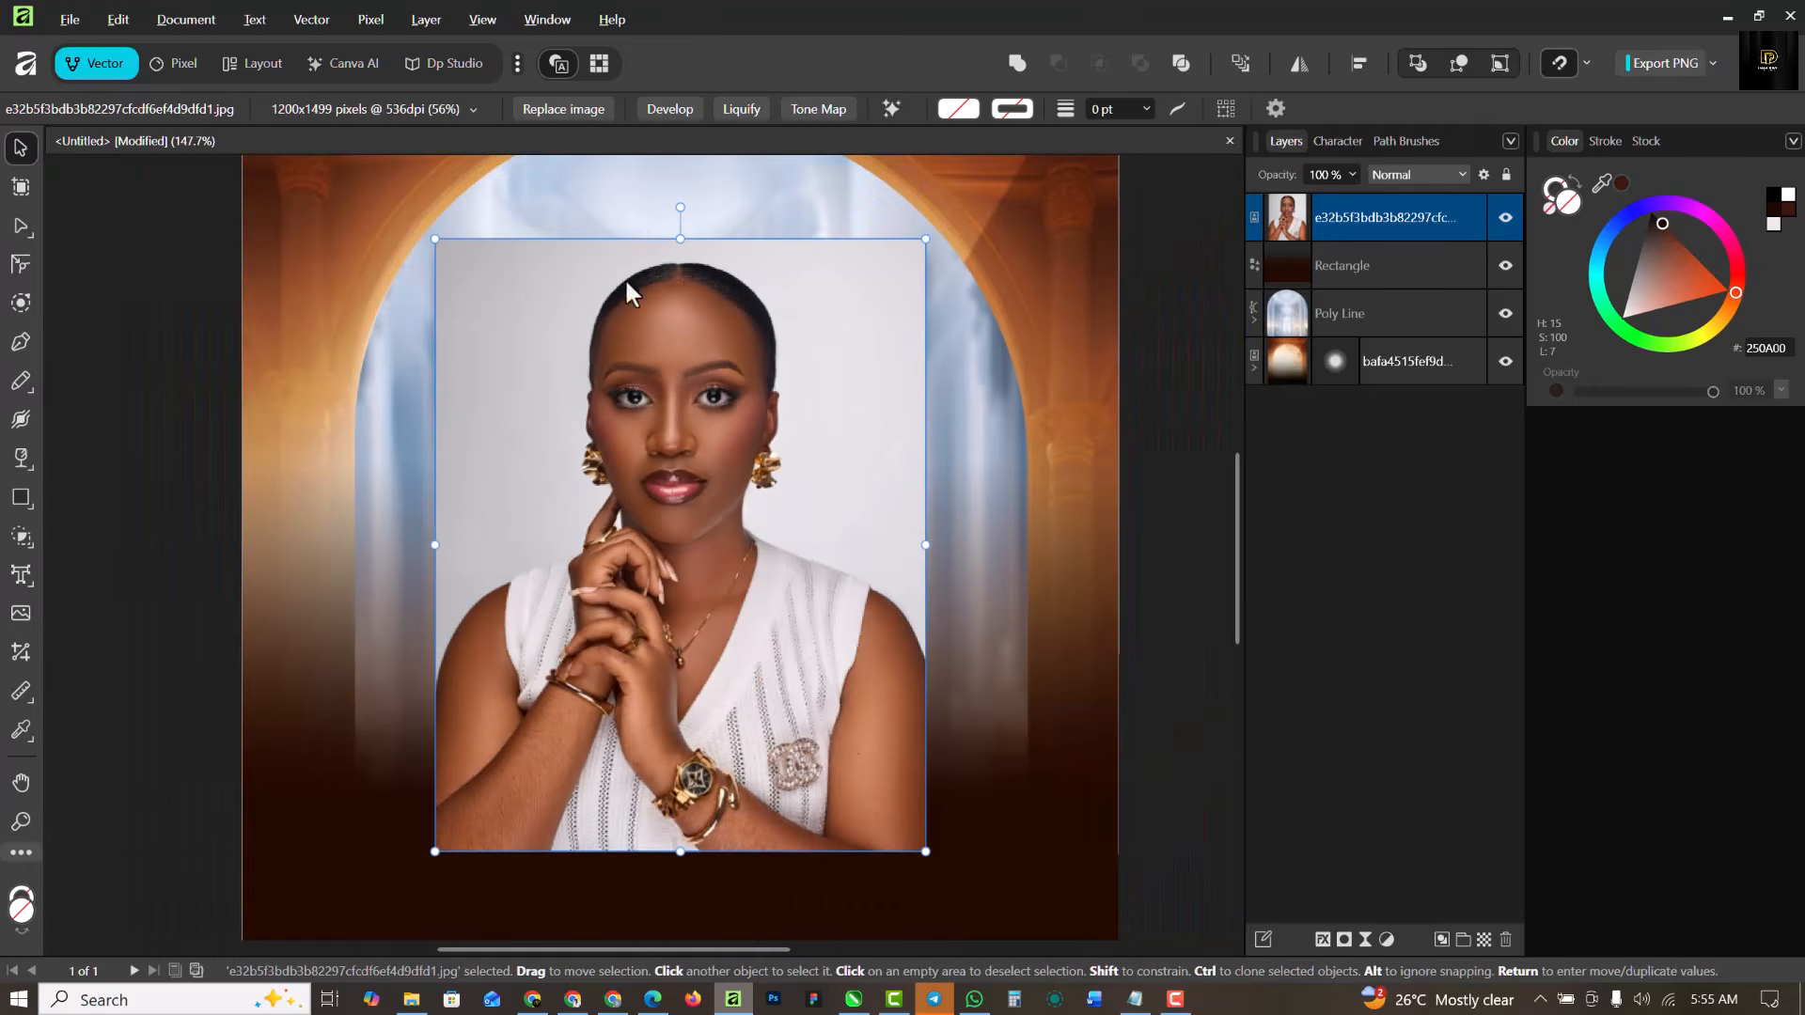
{"action": "left_click", "coordinate": [662, 109]}
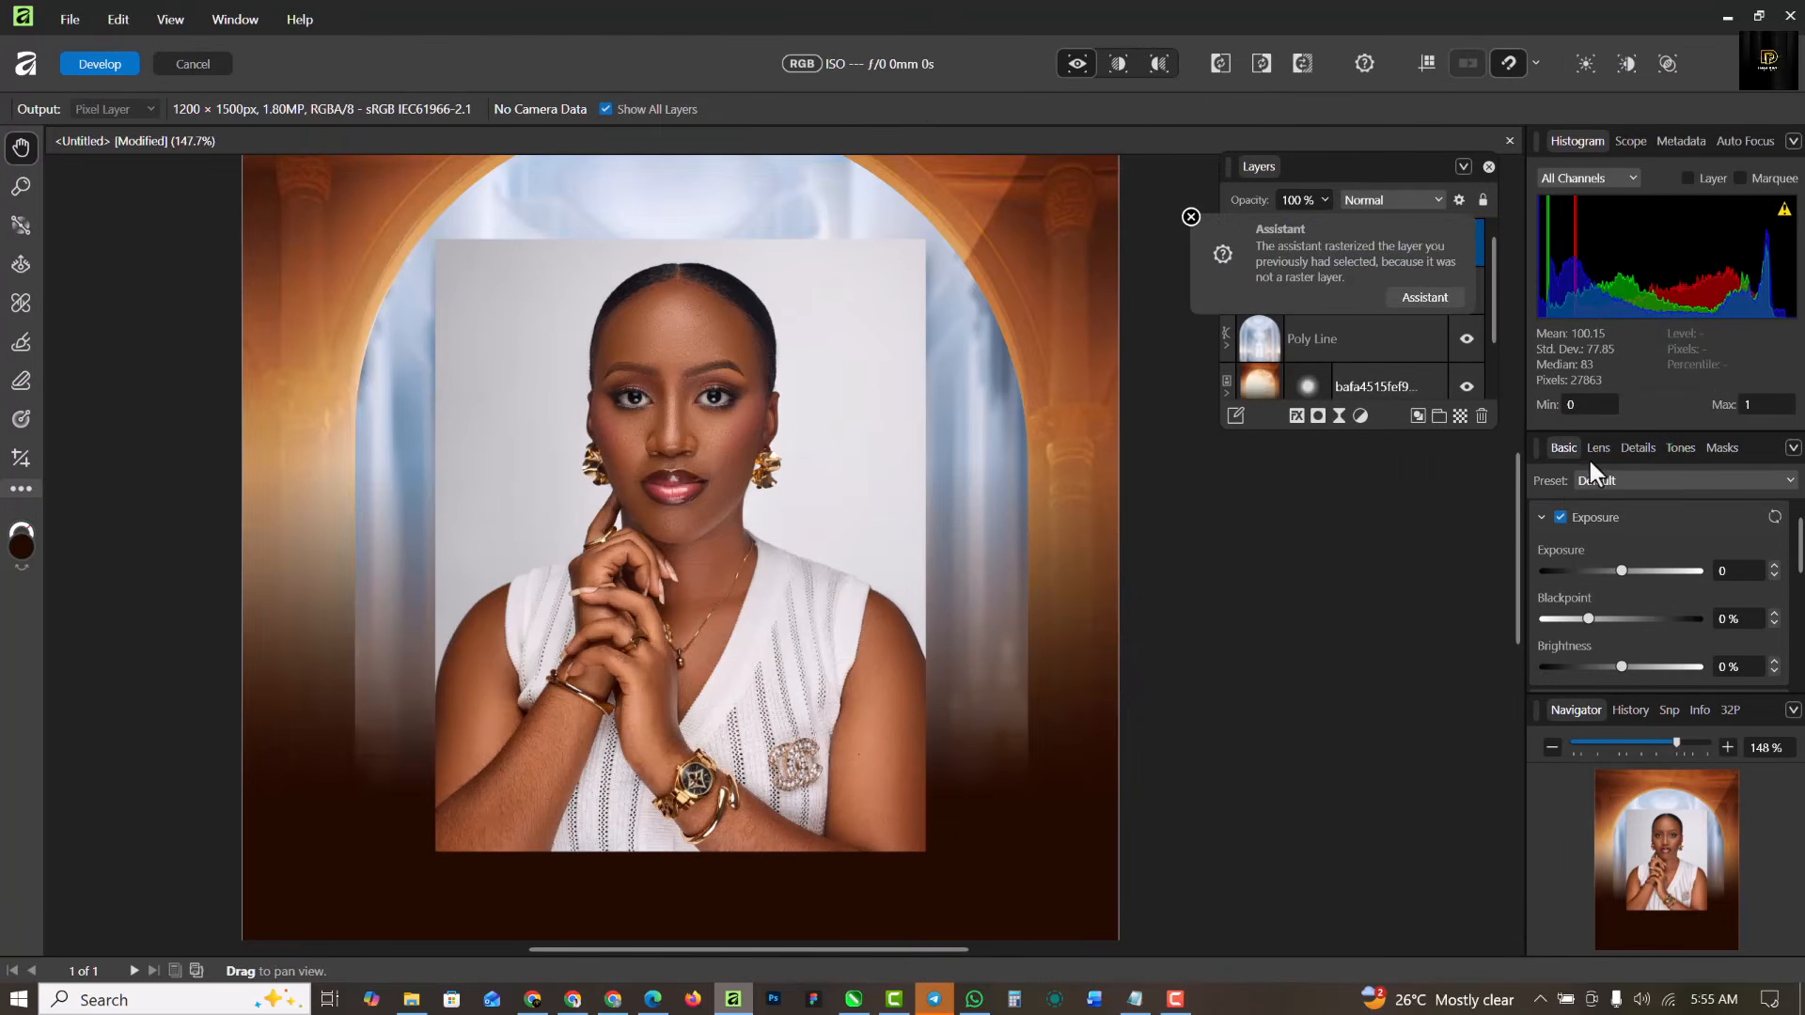
{"action": "left_click", "coordinate": [1635, 450]}
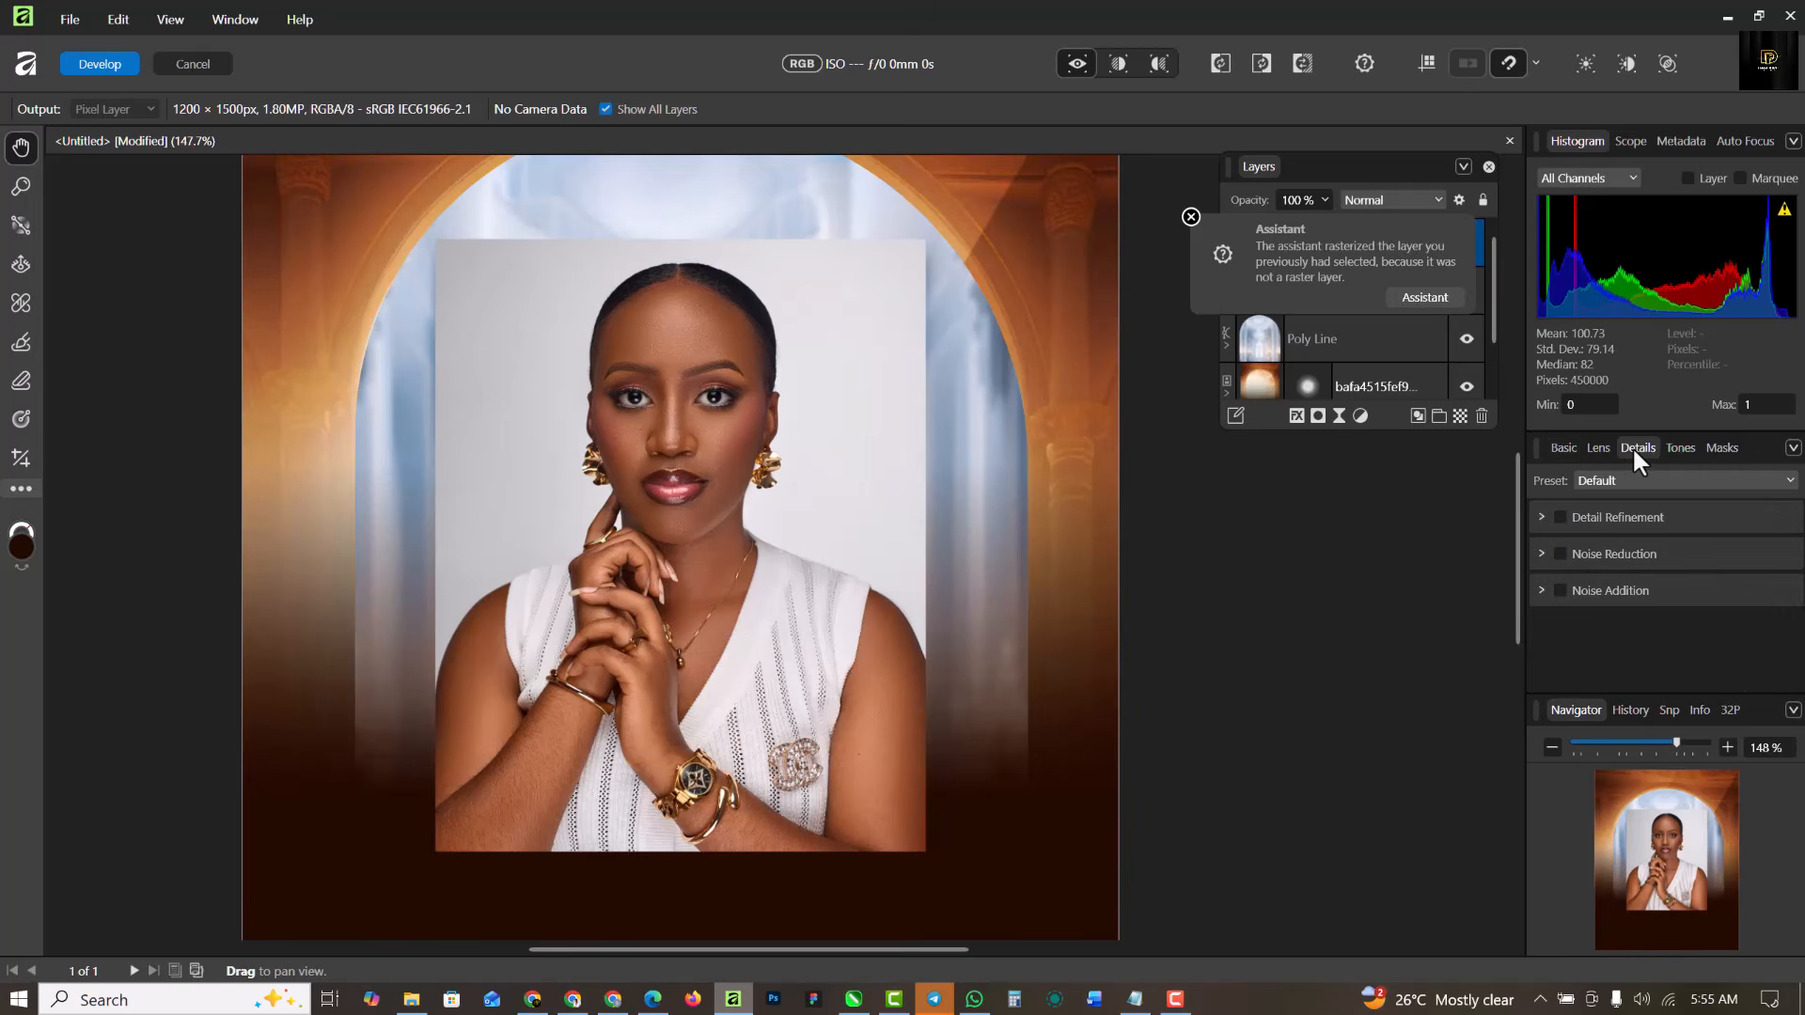
{"action": "left_click", "coordinate": [1561, 518]}
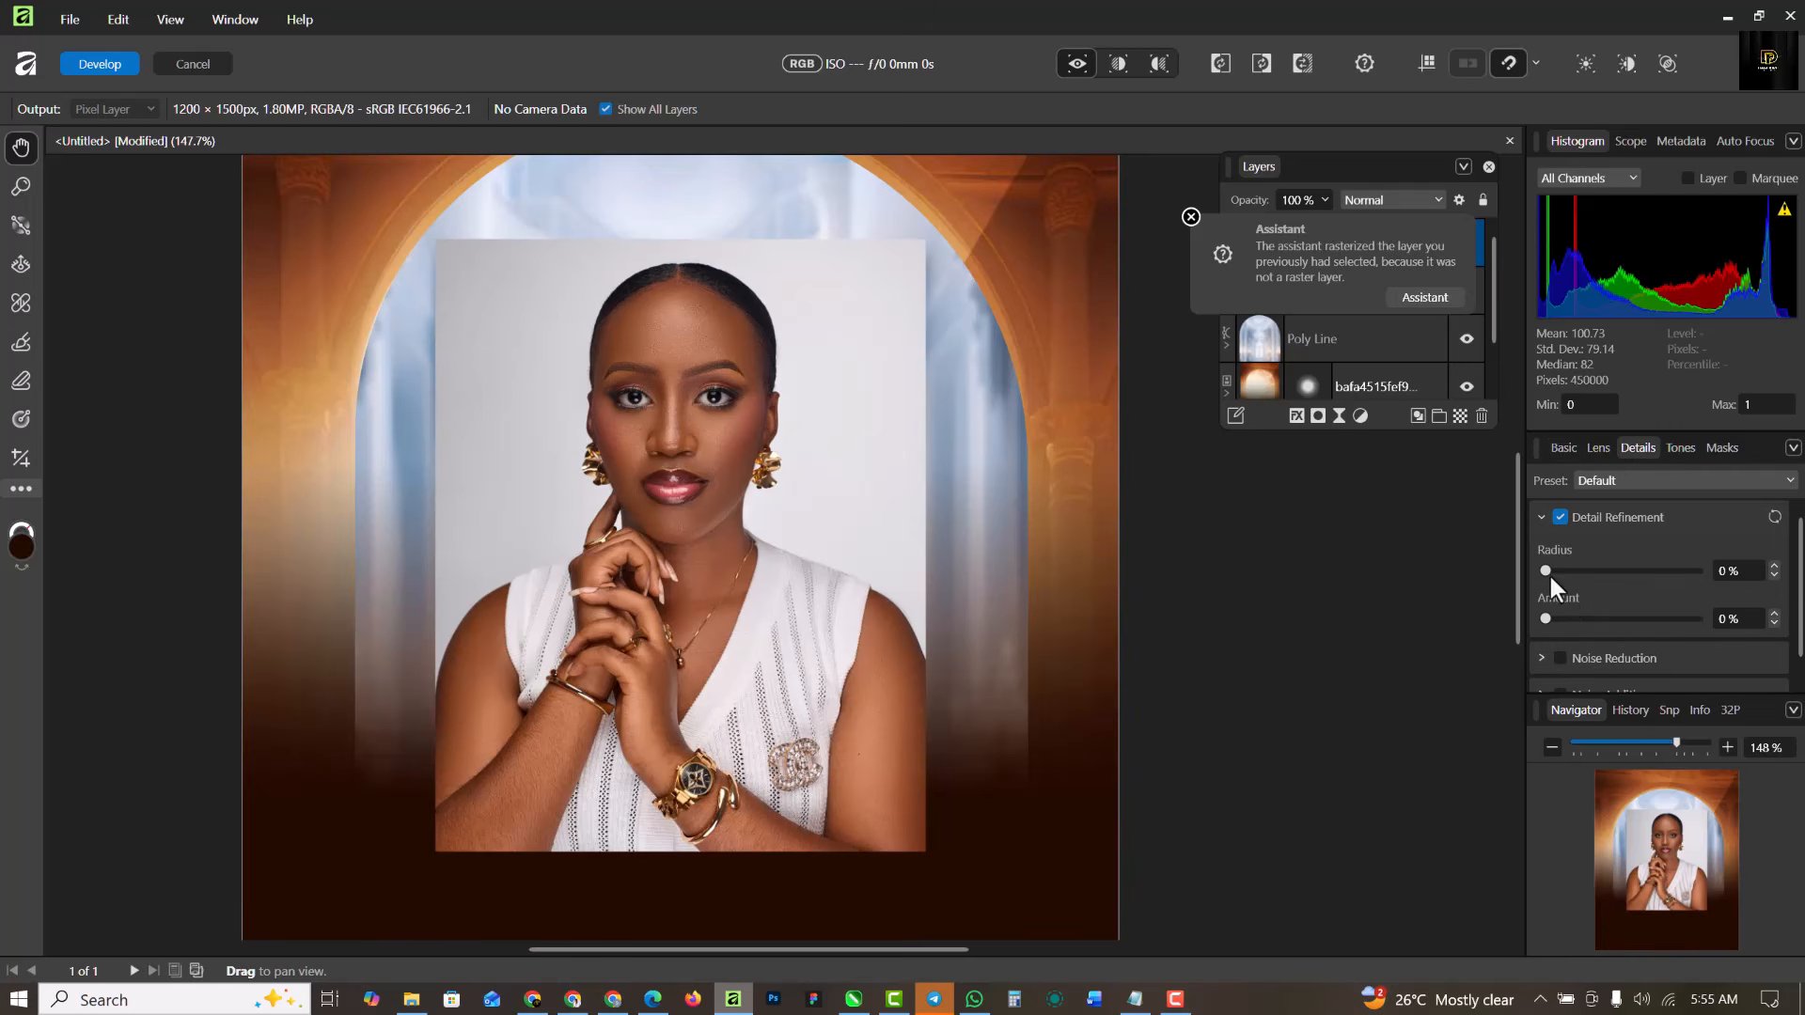
{"action": "left_click_drag", "start_coordinate": [1546, 570], "coordinate": [1571, 569]}
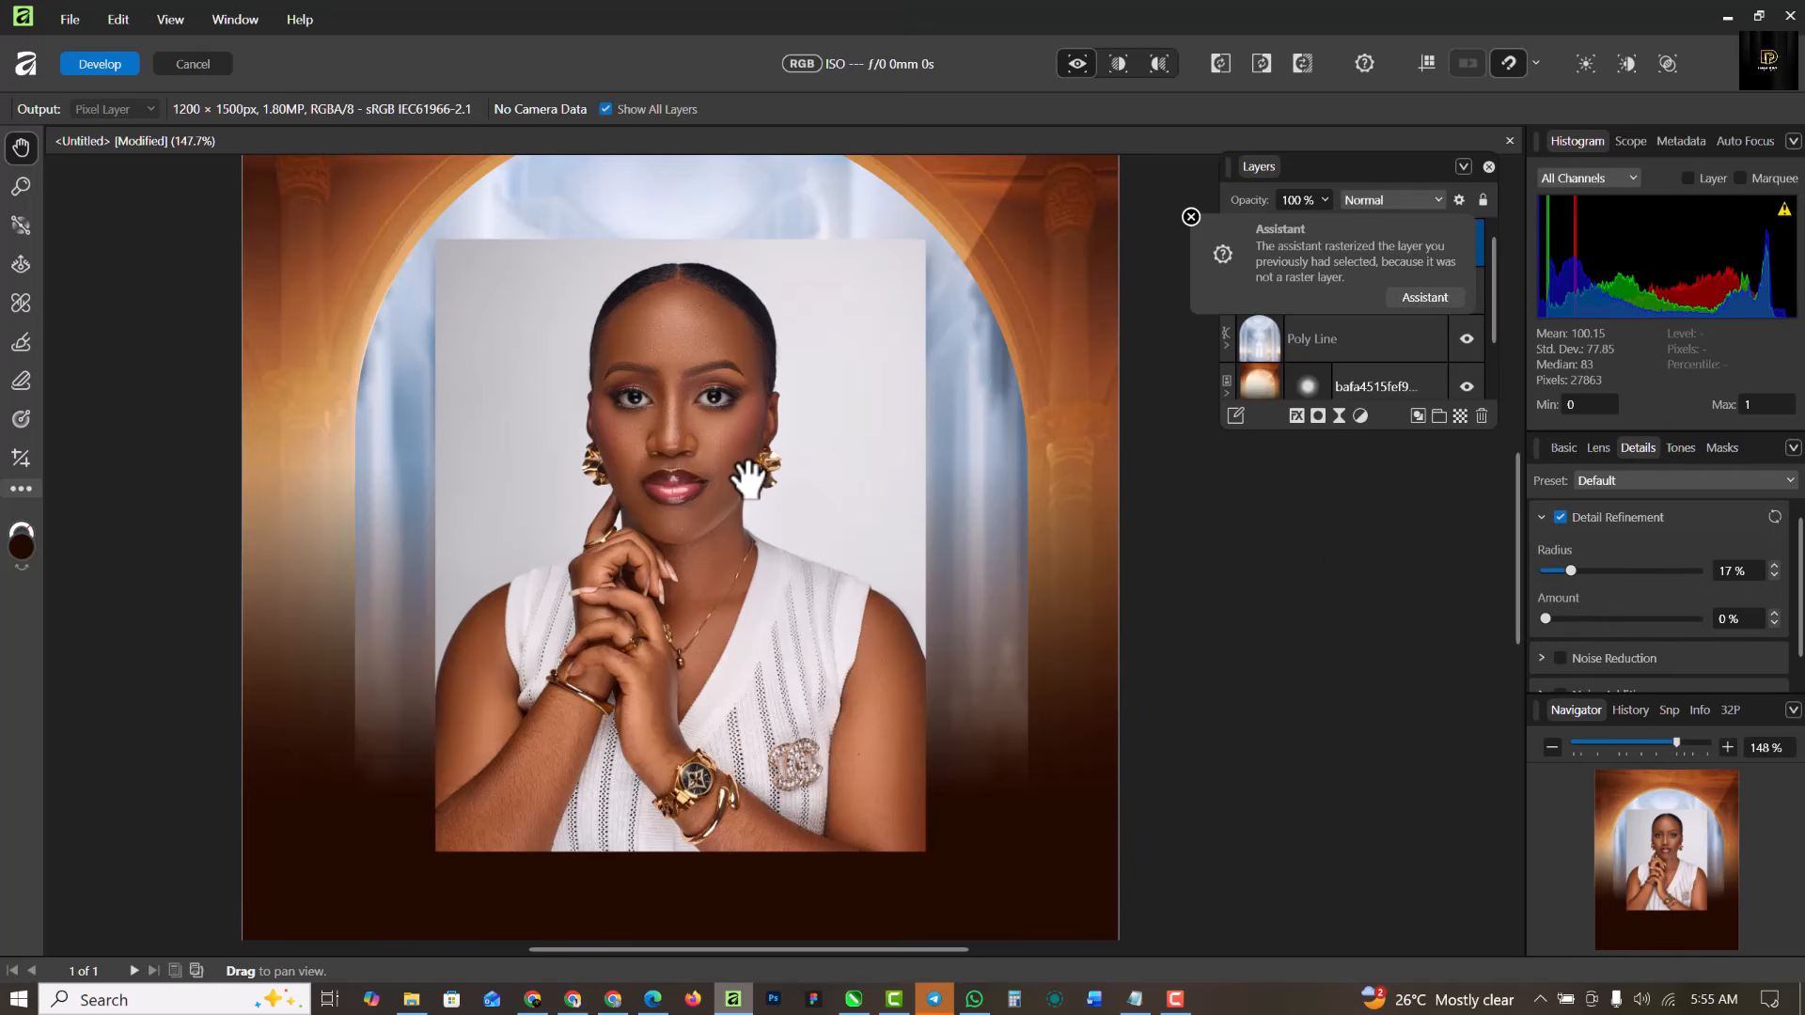
{"action": "scroll", "coordinate": [742, 470], "scroll_direction": "up", "scroll_amount": 5}
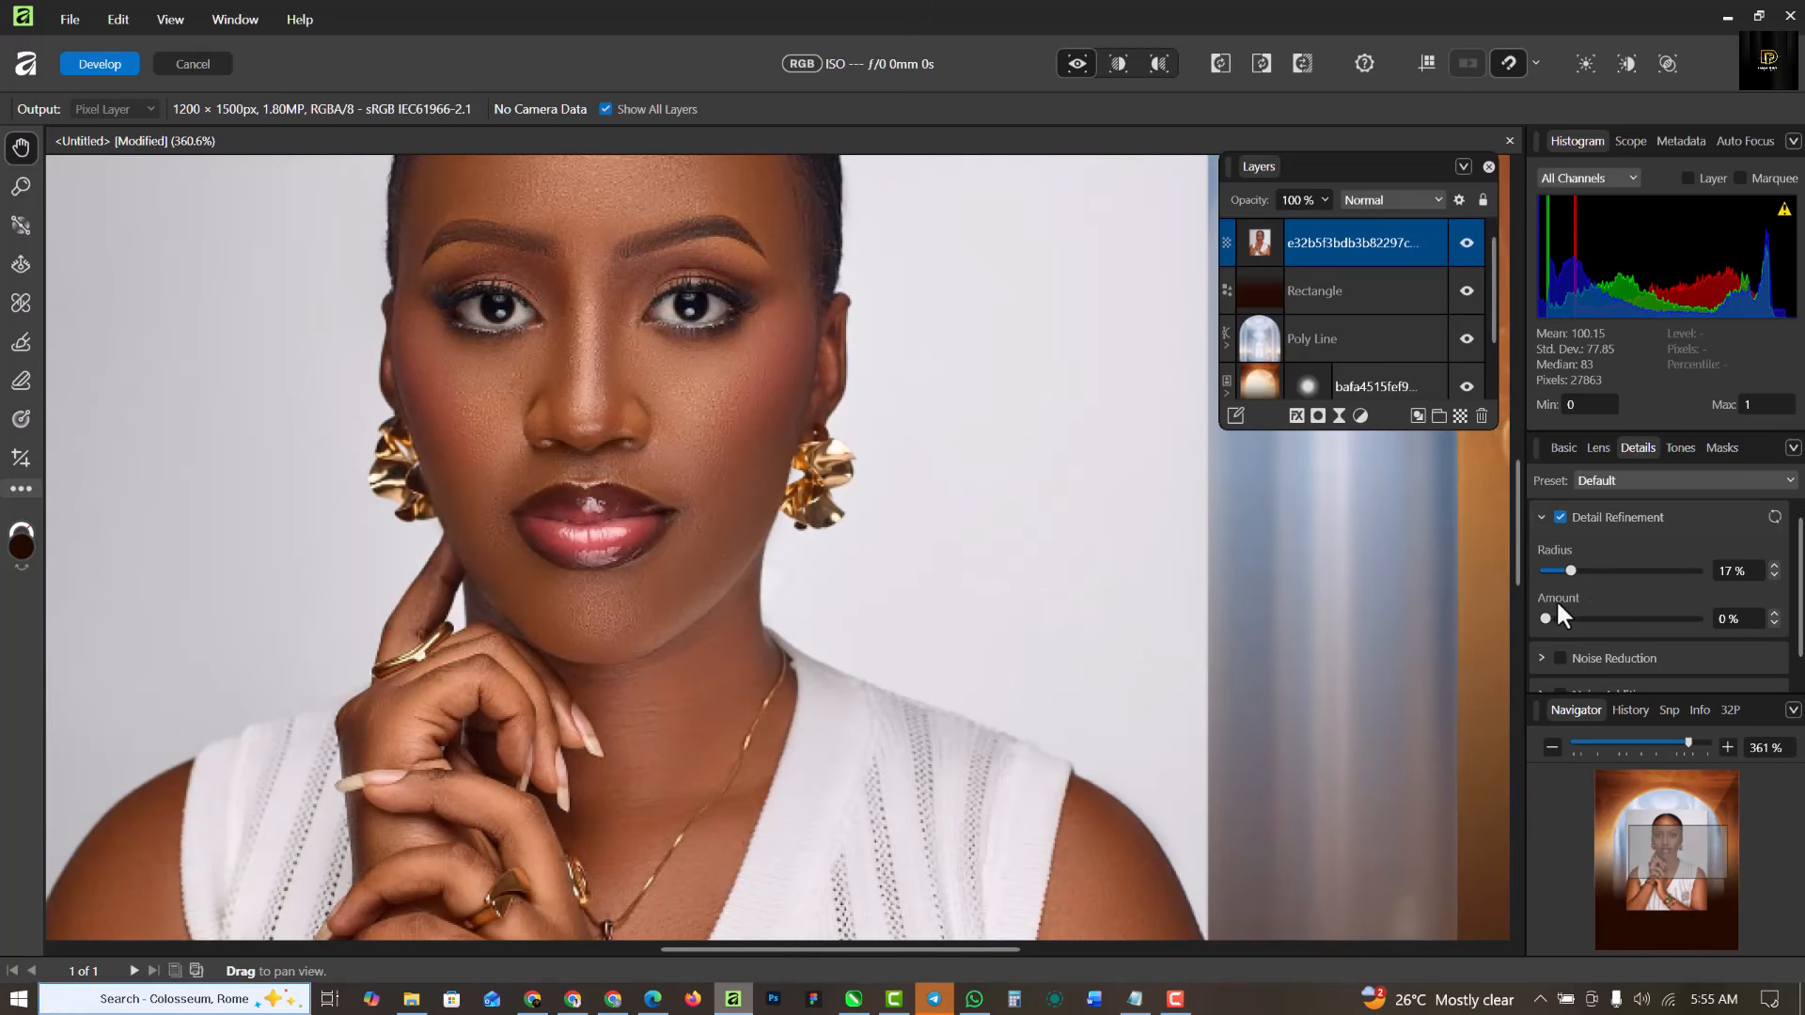
{"action": "left_click_drag", "start_coordinate": [1543, 618], "coordinate": [1619, 621]}
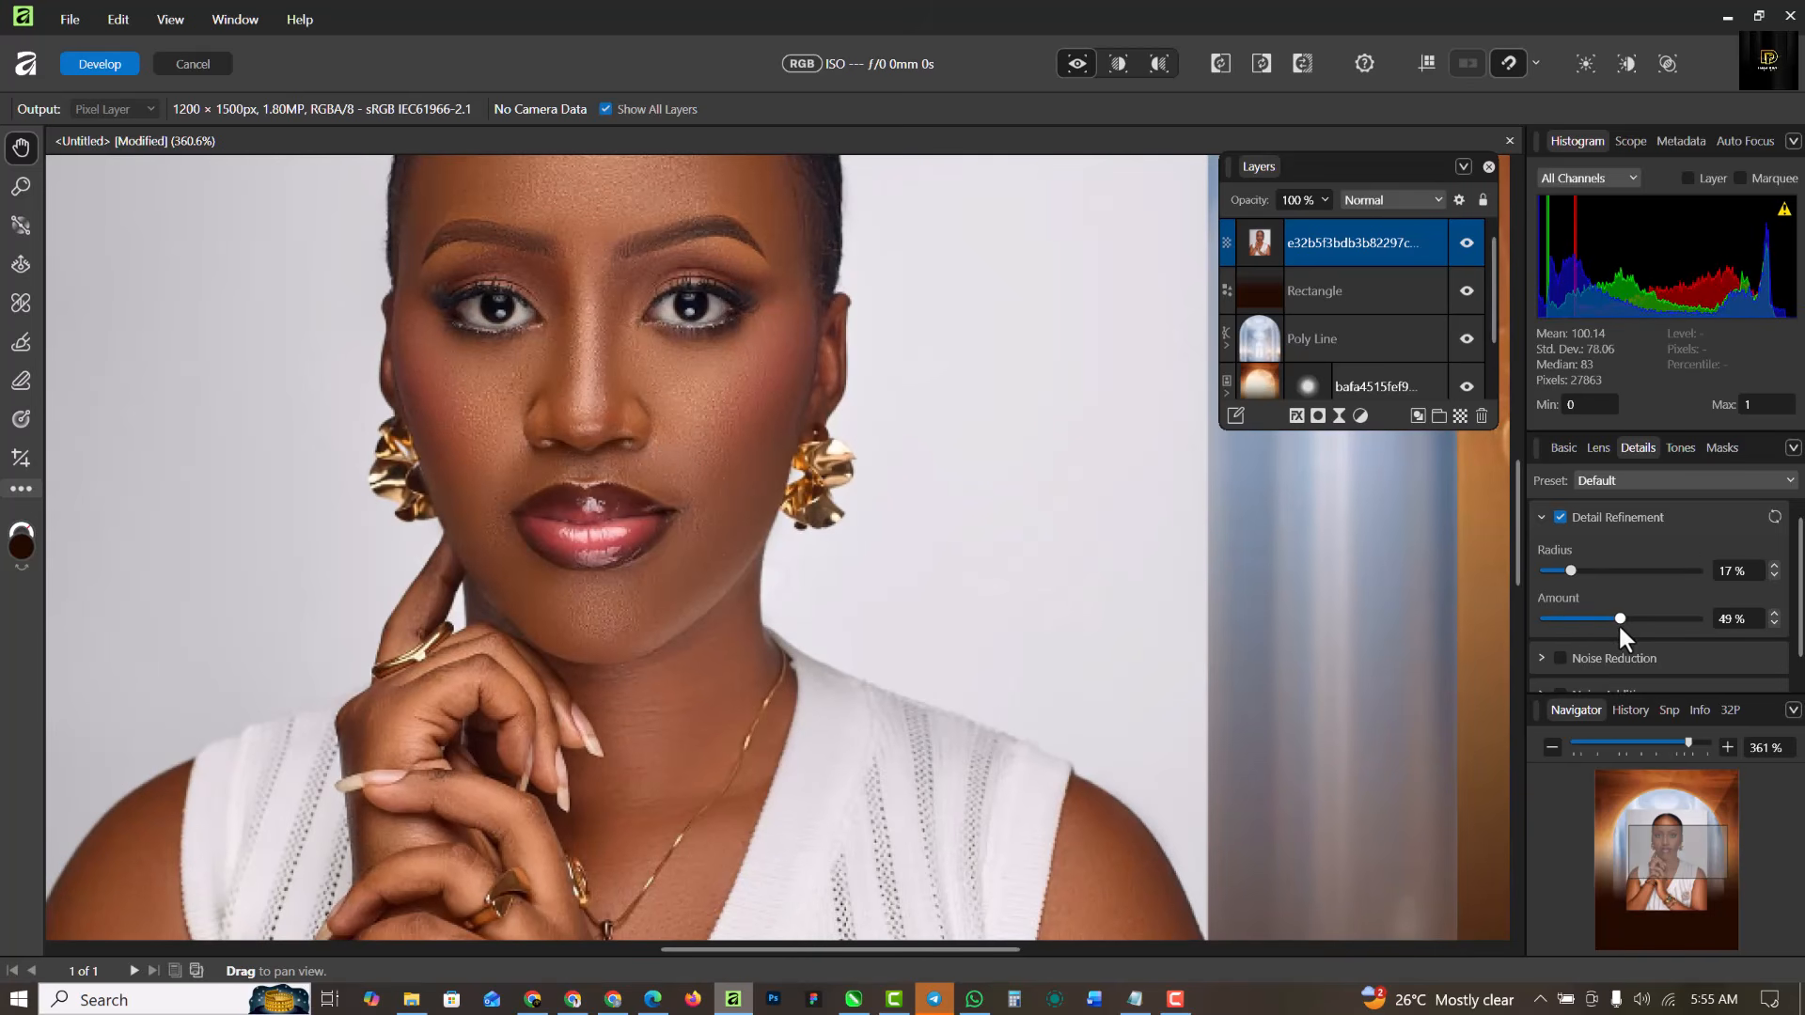
{"action": "scroll", "coordinate": [713, 483], "scroll_direction": "down", "scroll_amount": 3}
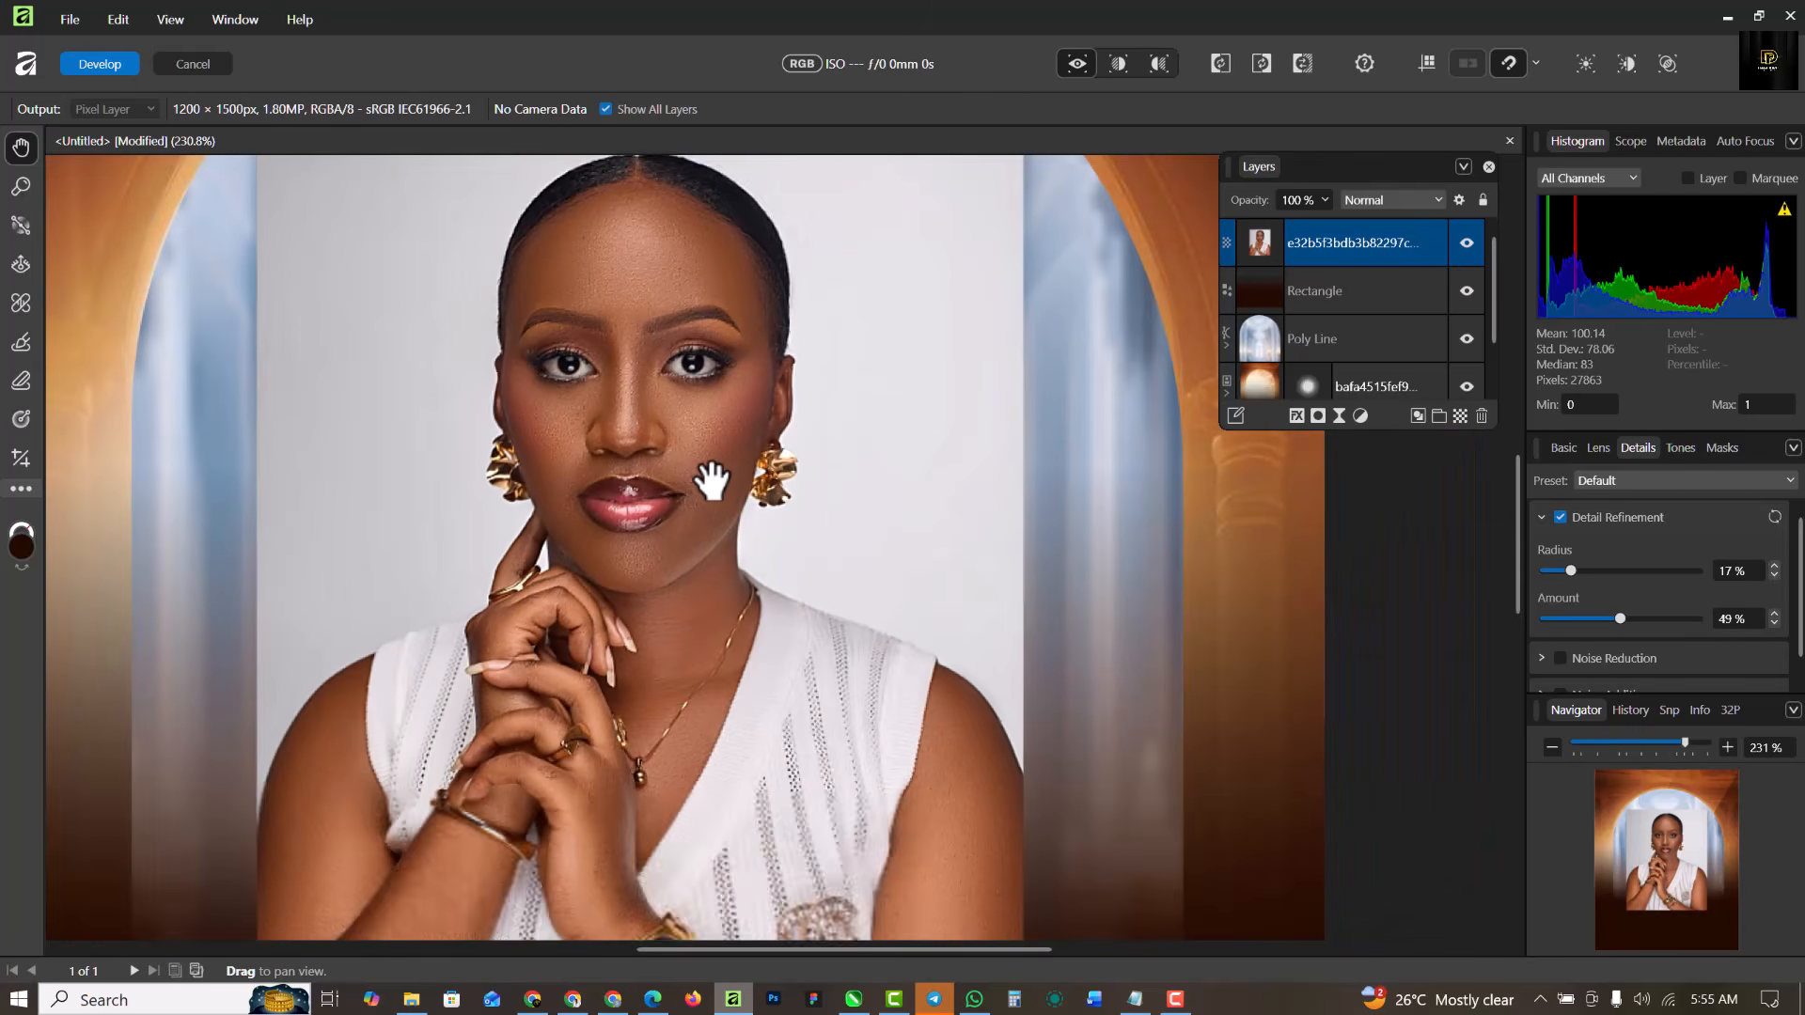
{"action": "left_click_drag", "start_coordinate": [1620, 618], "coordinate": [1662, 620]}
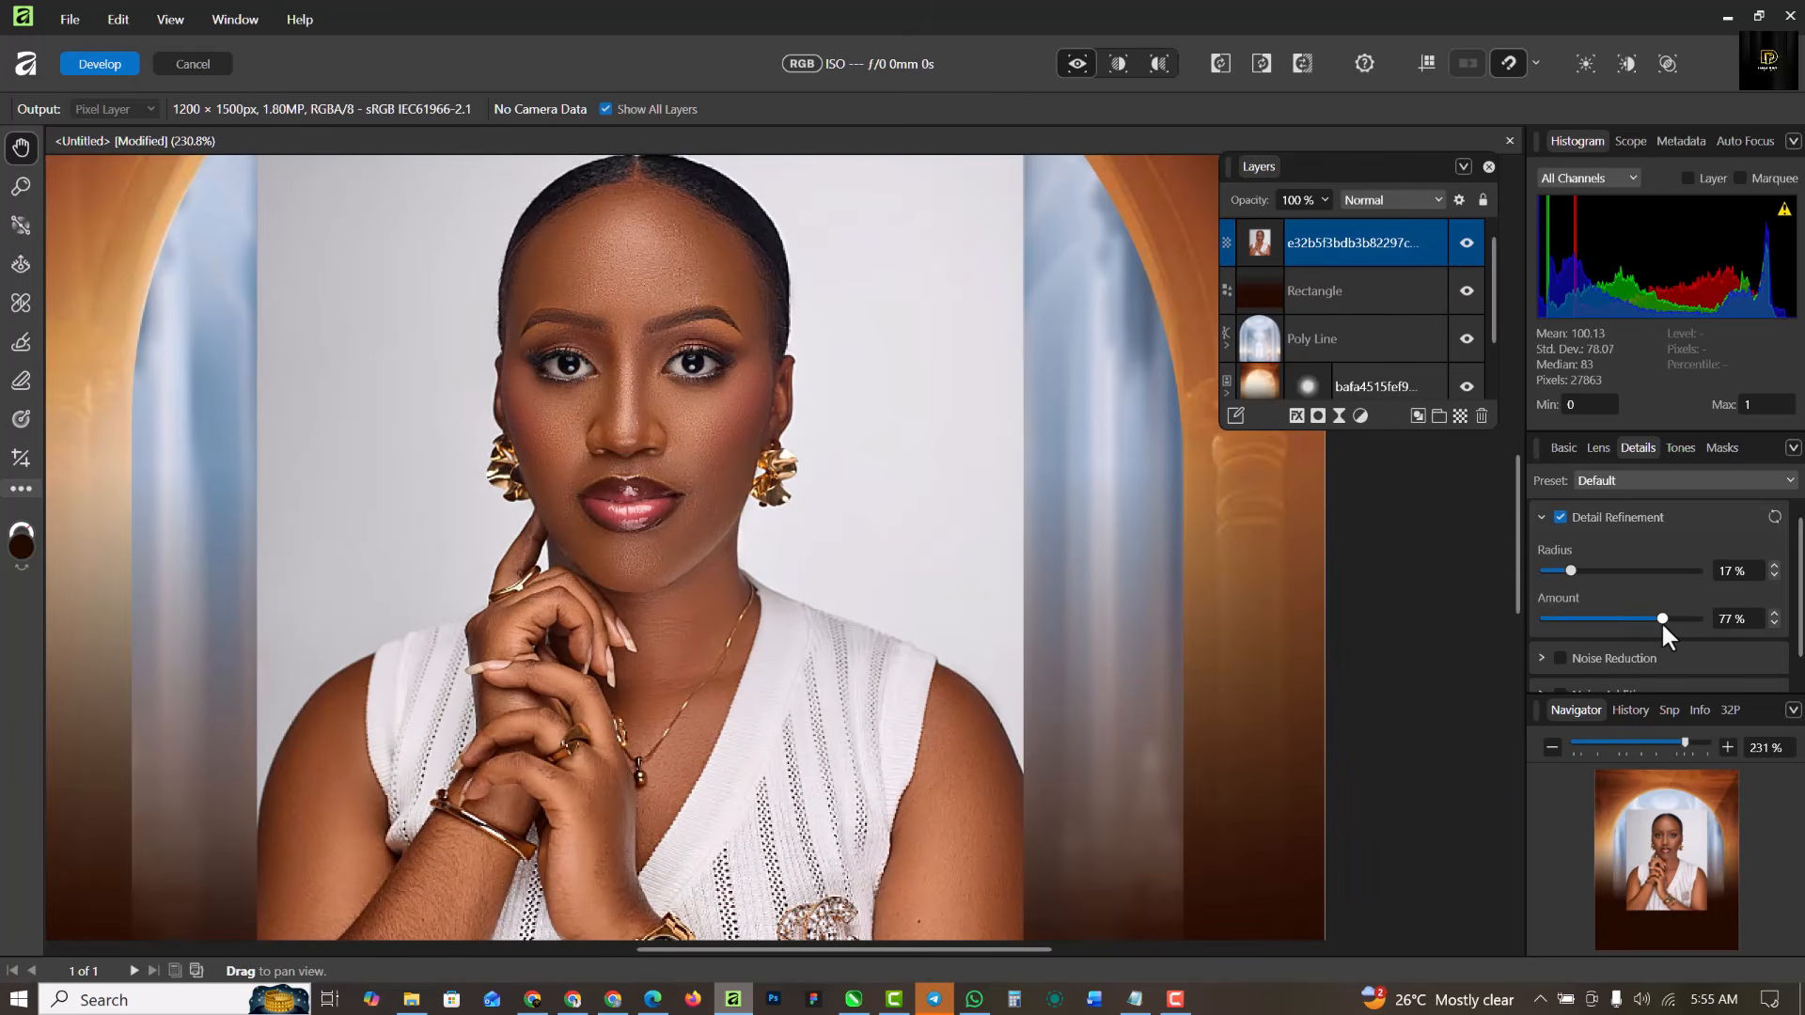
{"action": "scroll", "coordinate": [943, 612], "scroll_direction": "down", "scroll_amount": 3}
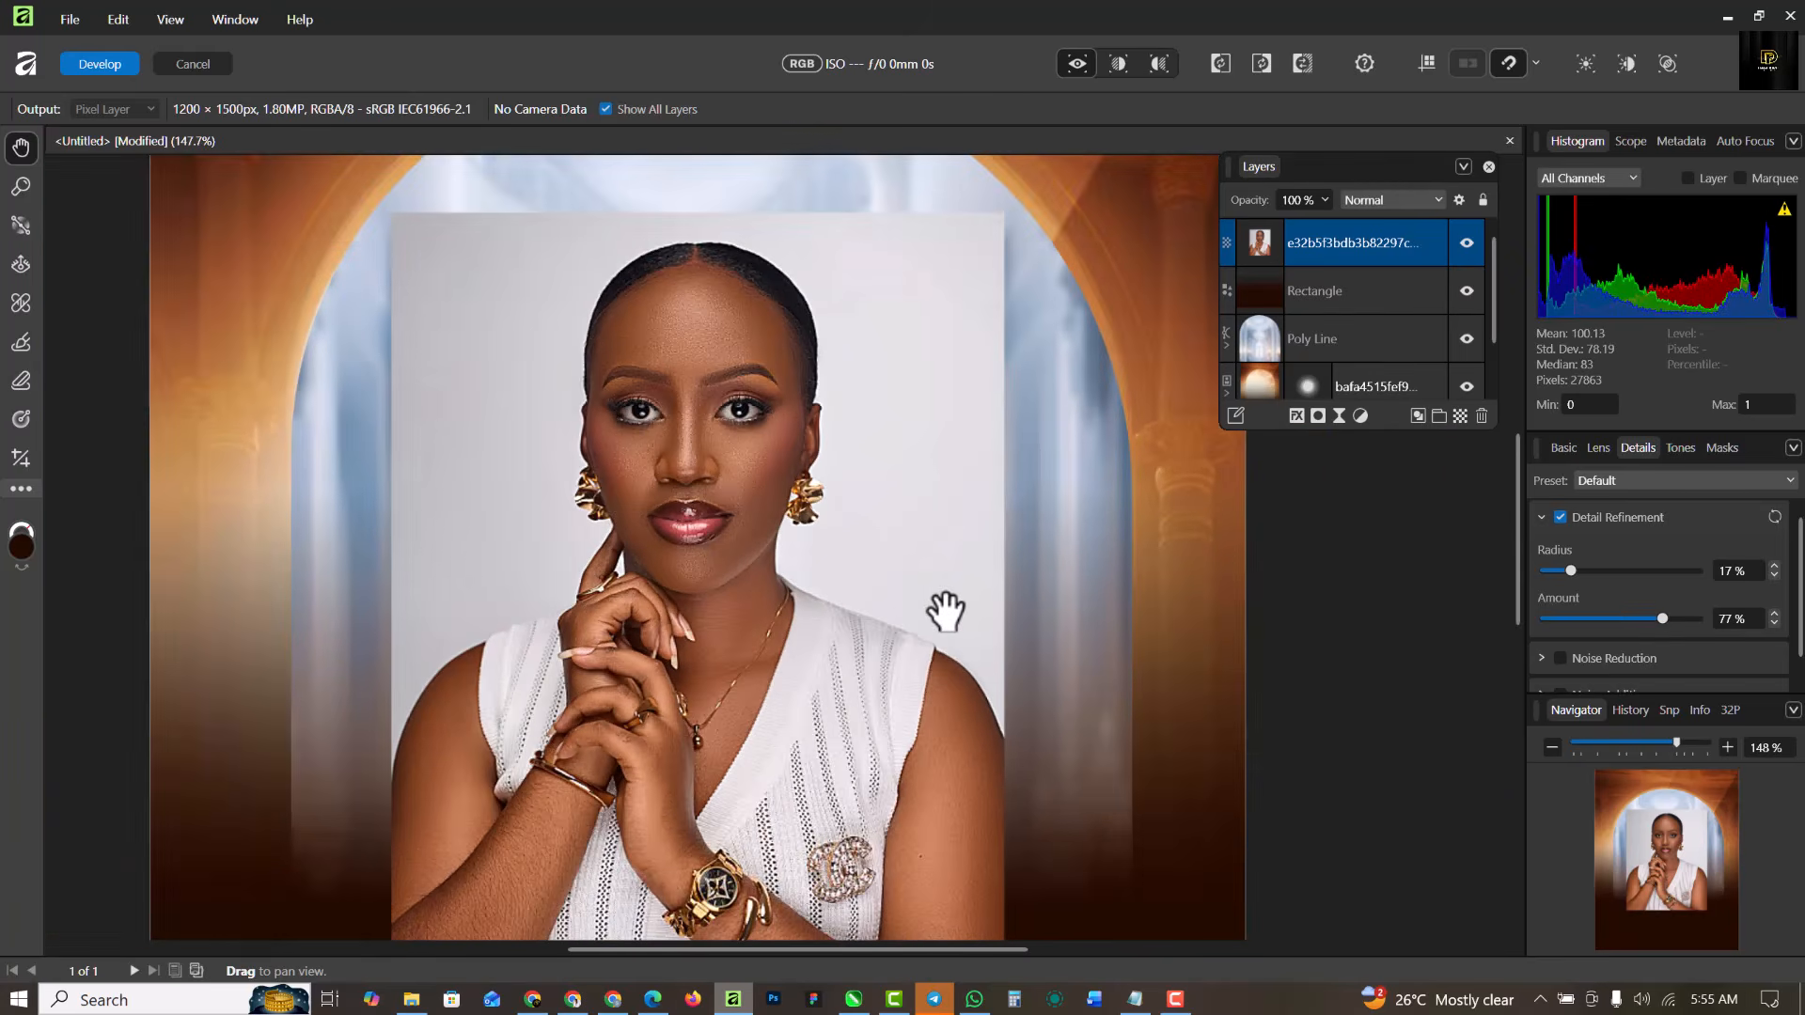
{"action": "scroll", "coordinate": [943, 611], "scroll_direction": "down", "scroll_amount": 2}
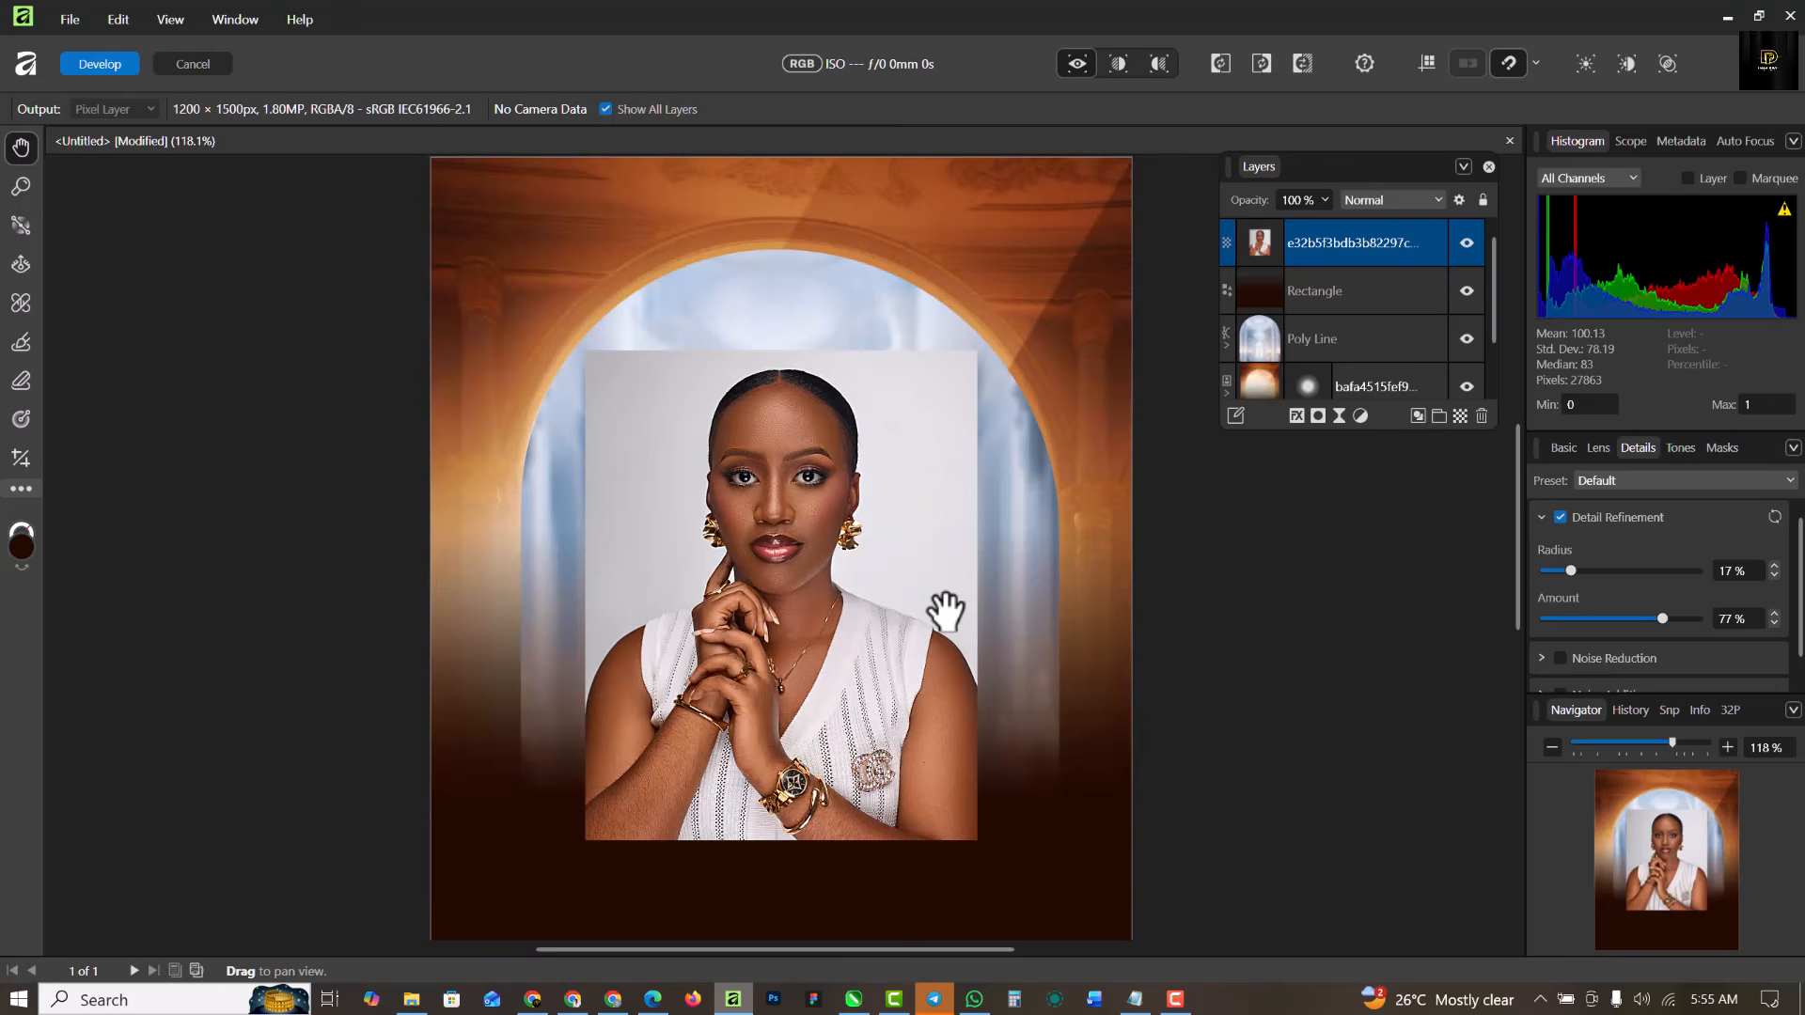
Raise the portrait's contrast to 3% and its clarity to 29%.
{"action": "scroll", "coordinate": [943, 611], "scroll_direction": "up", "scroll_amount": 2}
{"action": "left_click", "coordinate": [1563, 448]}
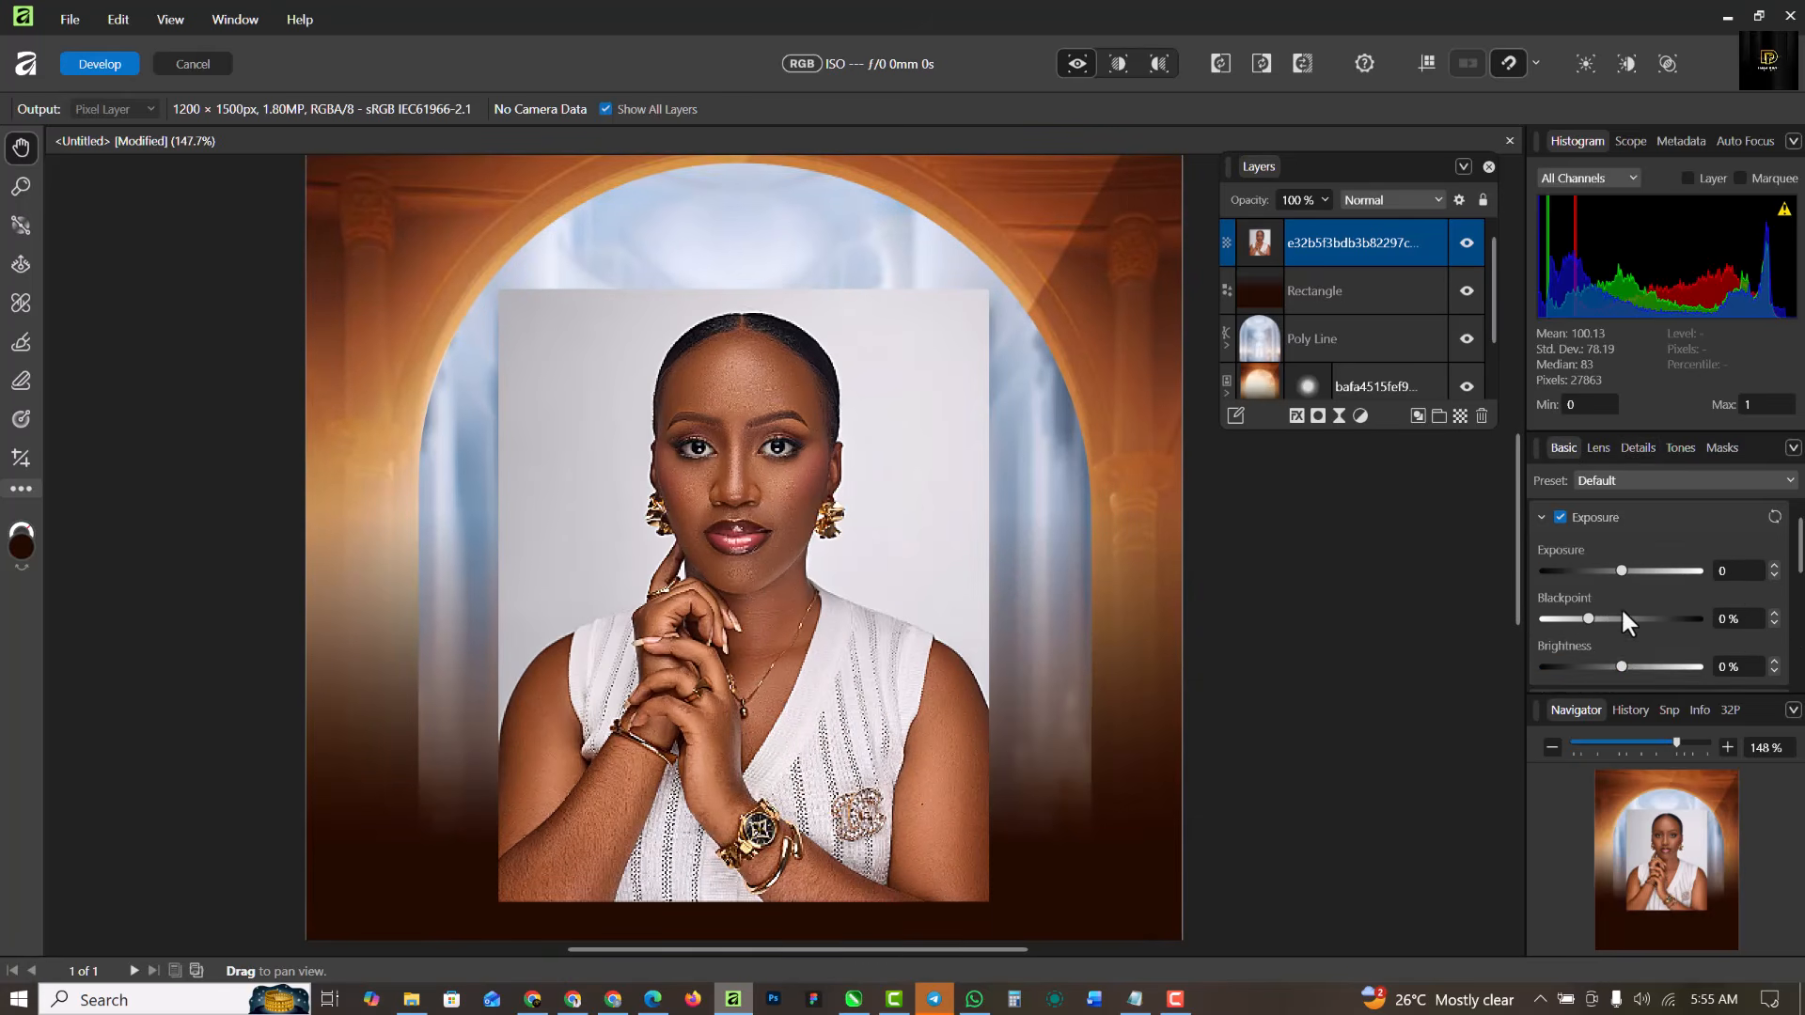
{"action": "scroll", "coordinate": [1621, 607], "scroll_direction": "down", "scroll_amount": 2}
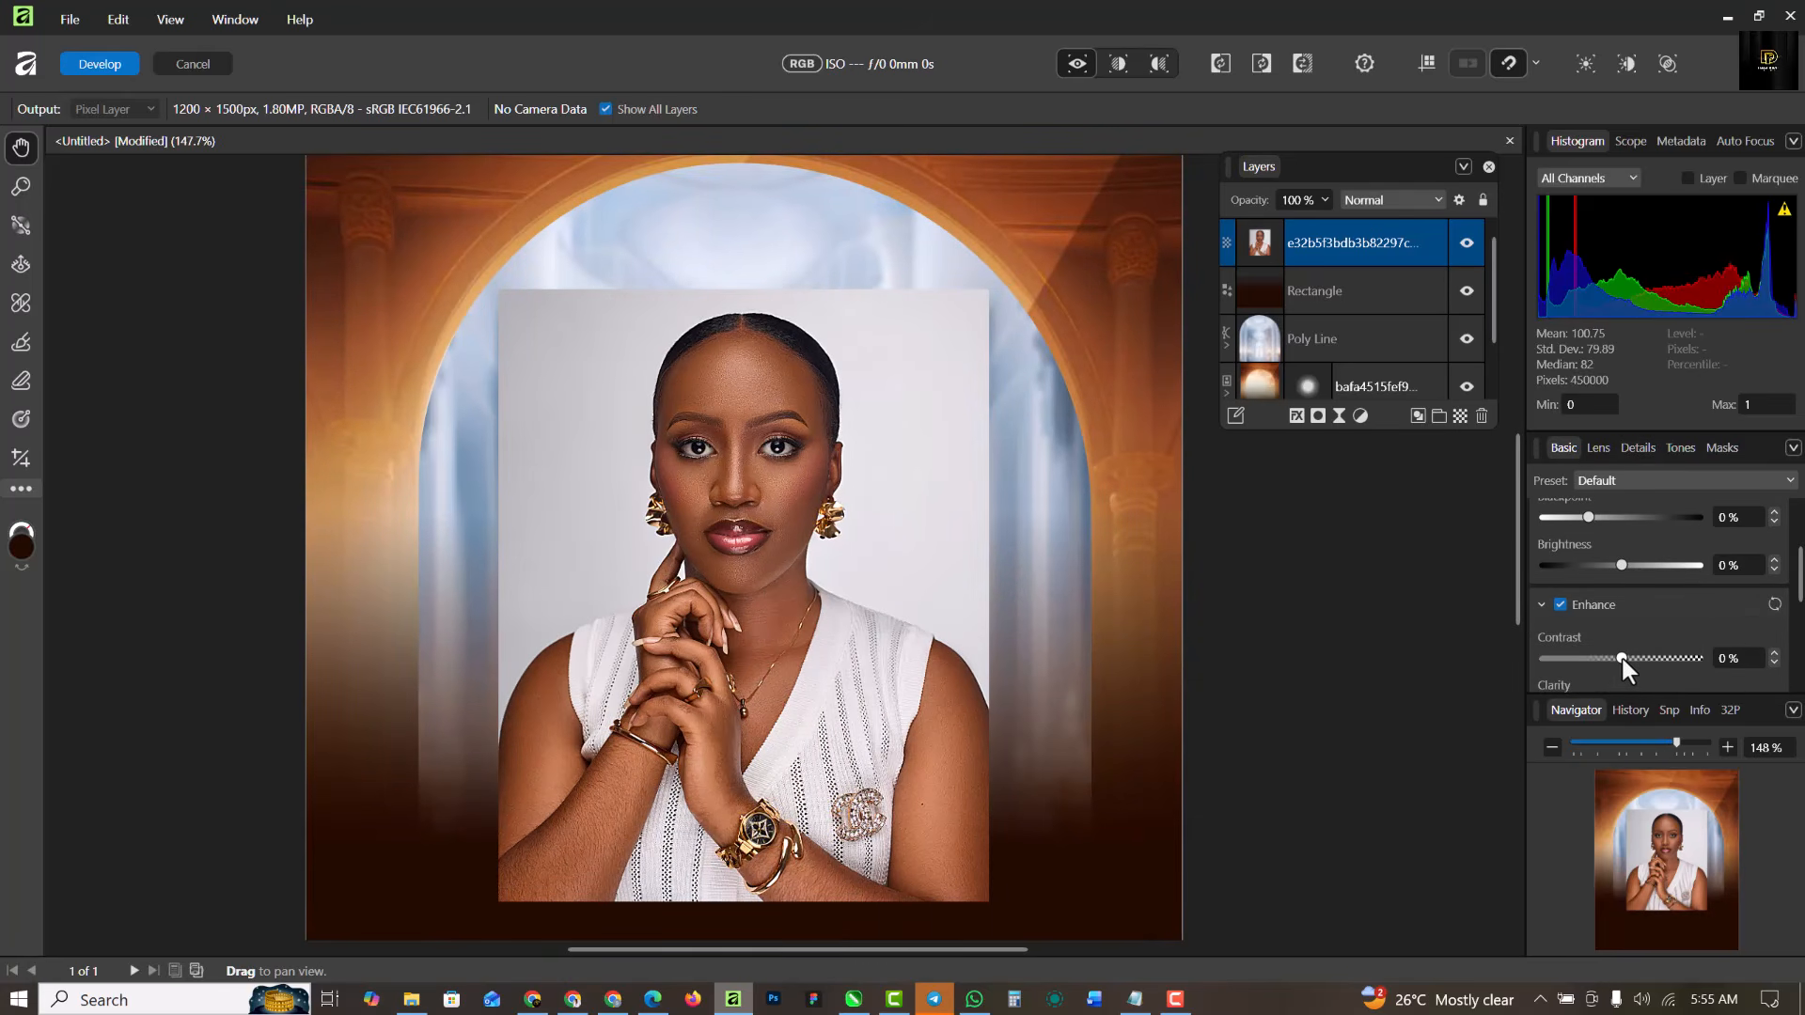
{"action": "left_click_drag", "start_coordinate": [1622, 658], "coordinate": [1627, 656]}
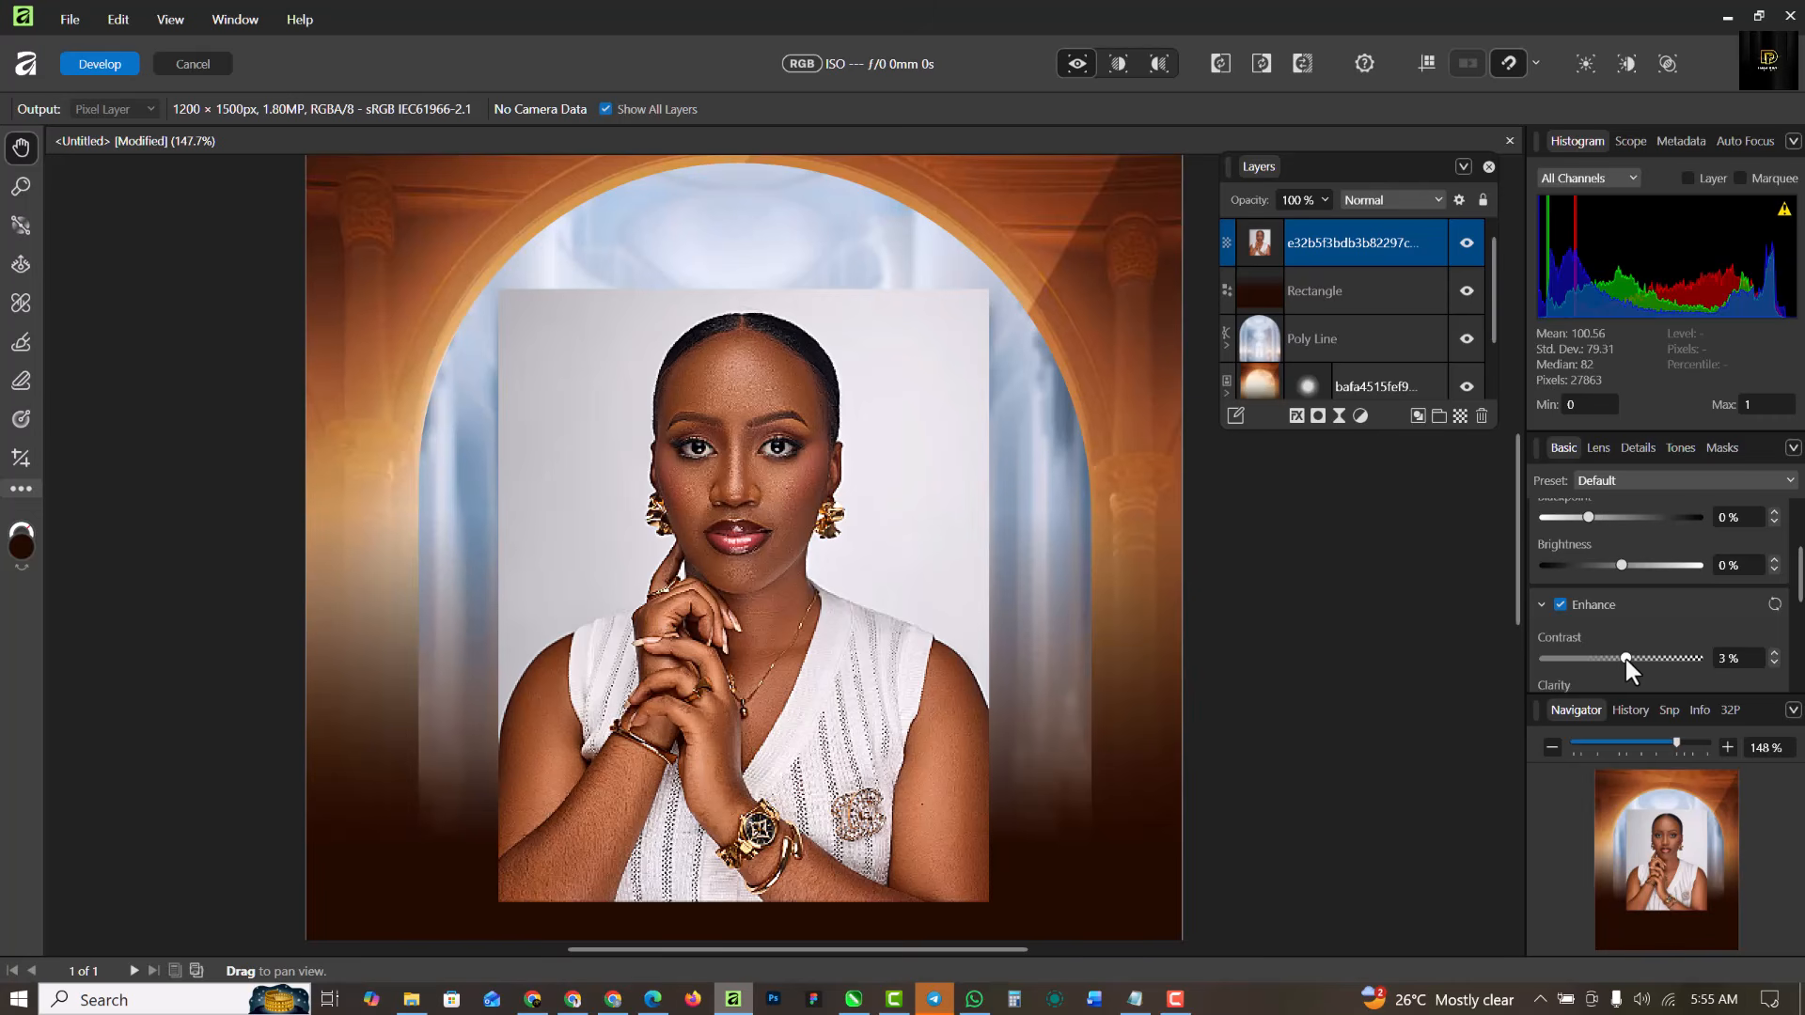
{"action": "scroll", "coordinate": [1653, 624], "scroll_direction": "down", "scroll_amount": 1}
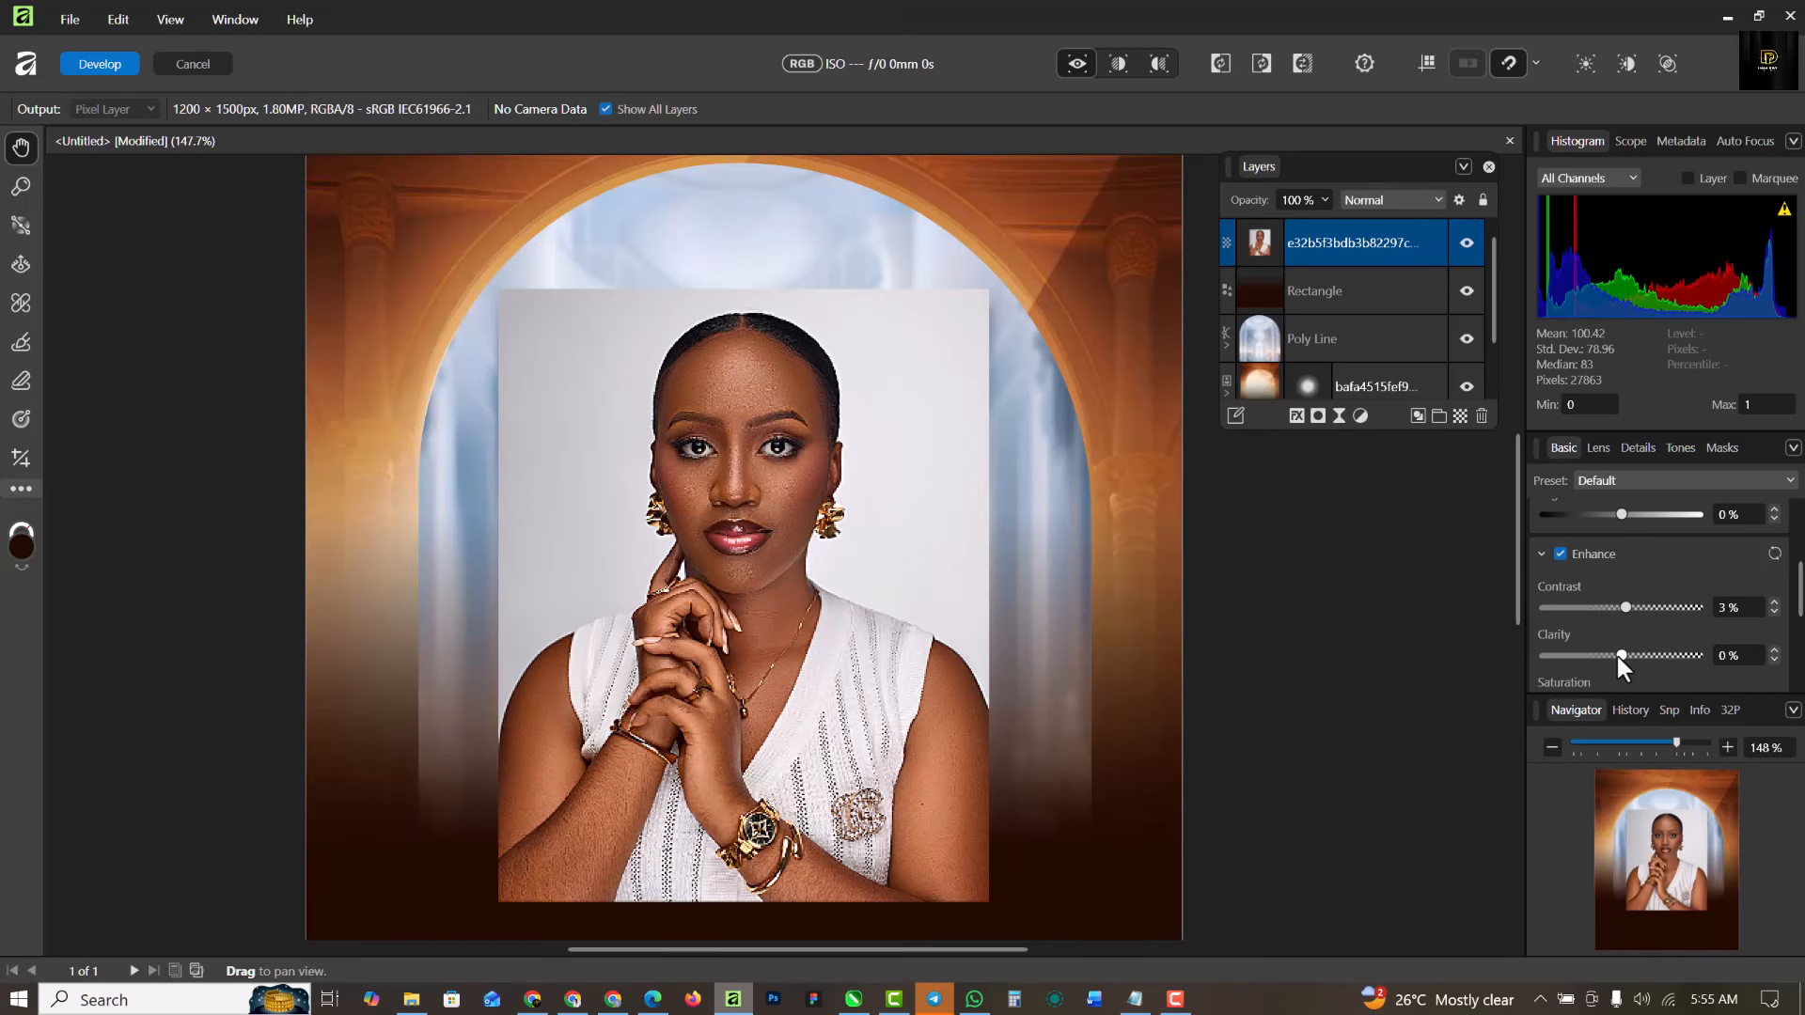
{"action": "left_click_drag", "start_coordinate": [1625, 654], "coordinate": [1644, 660]}
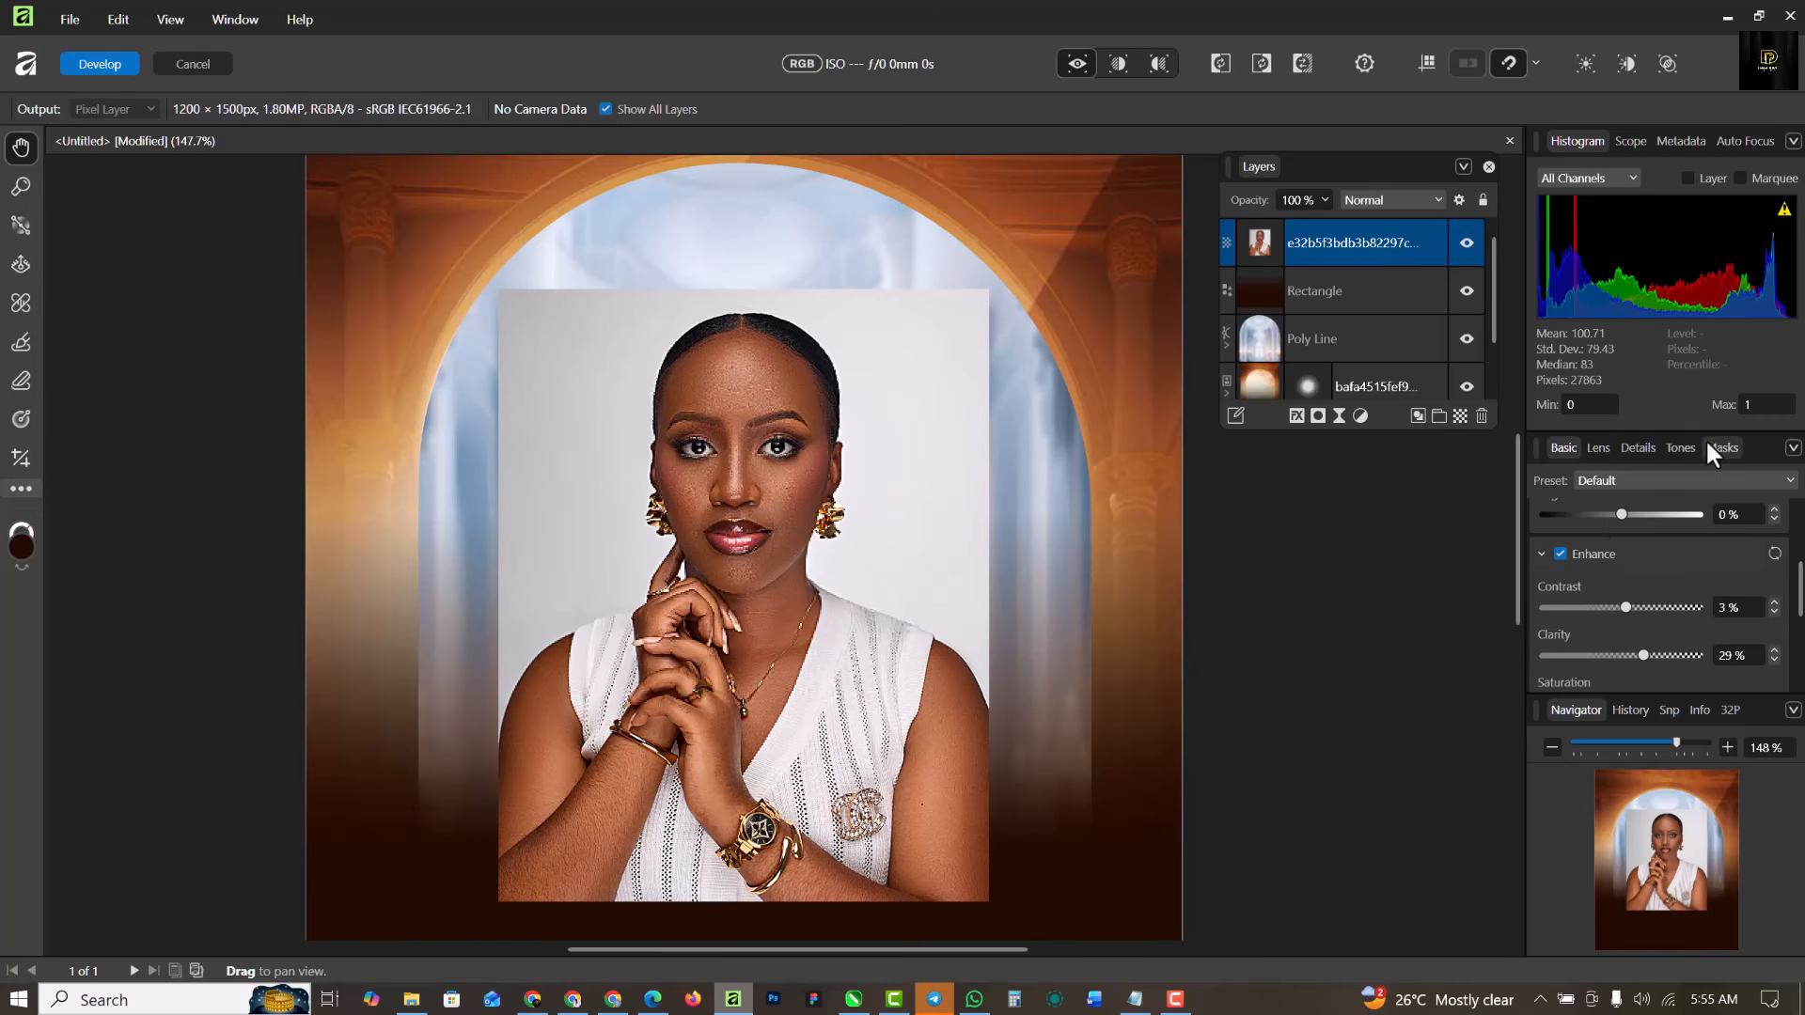
Enable Noise Reduction on the portrait with luminance at 22% and apply the development.
{"action": "left_click", "coordinate": [1636, 448]}
{"action": "scroll", "coordinate": [1625, 611], "scroll_direction": "down", "scroll_amount": 1}
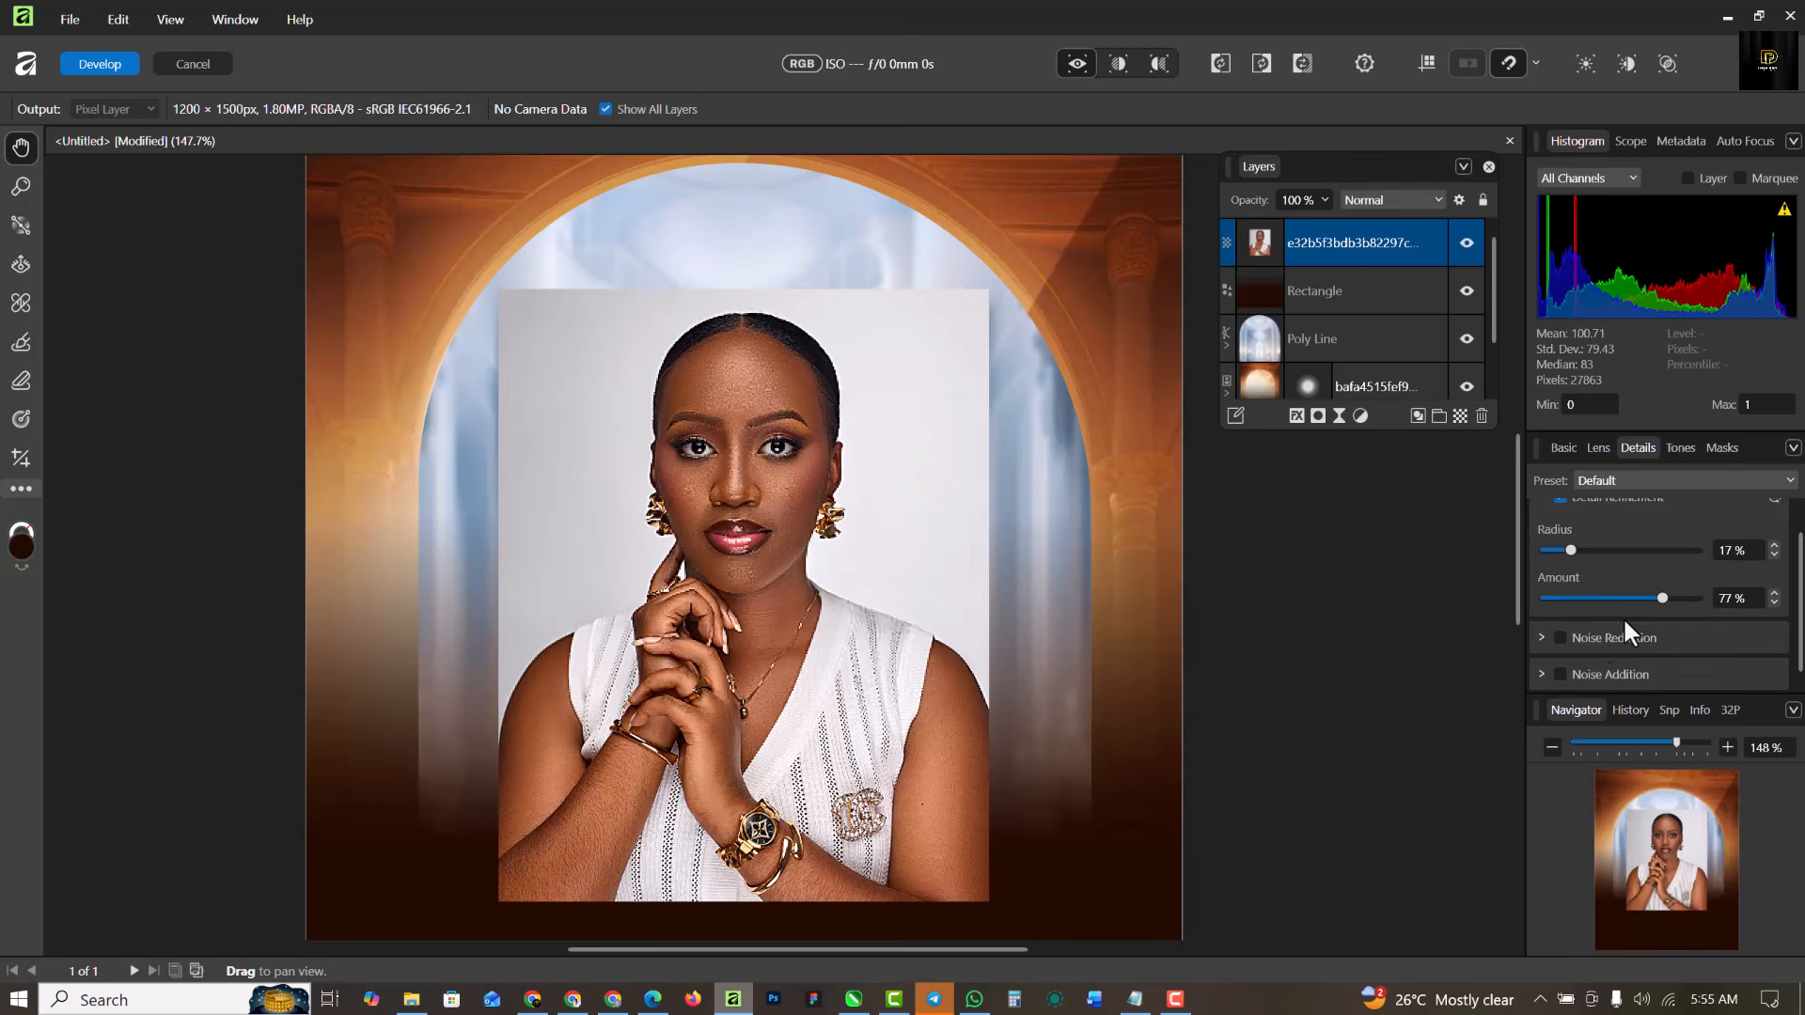
{"action": "left_click", "coordinate": [1559, 637]}
{"action": "scroll", "coordinate": [1561, 656], "scroll_direction": "down", "scroll_amount": 1}
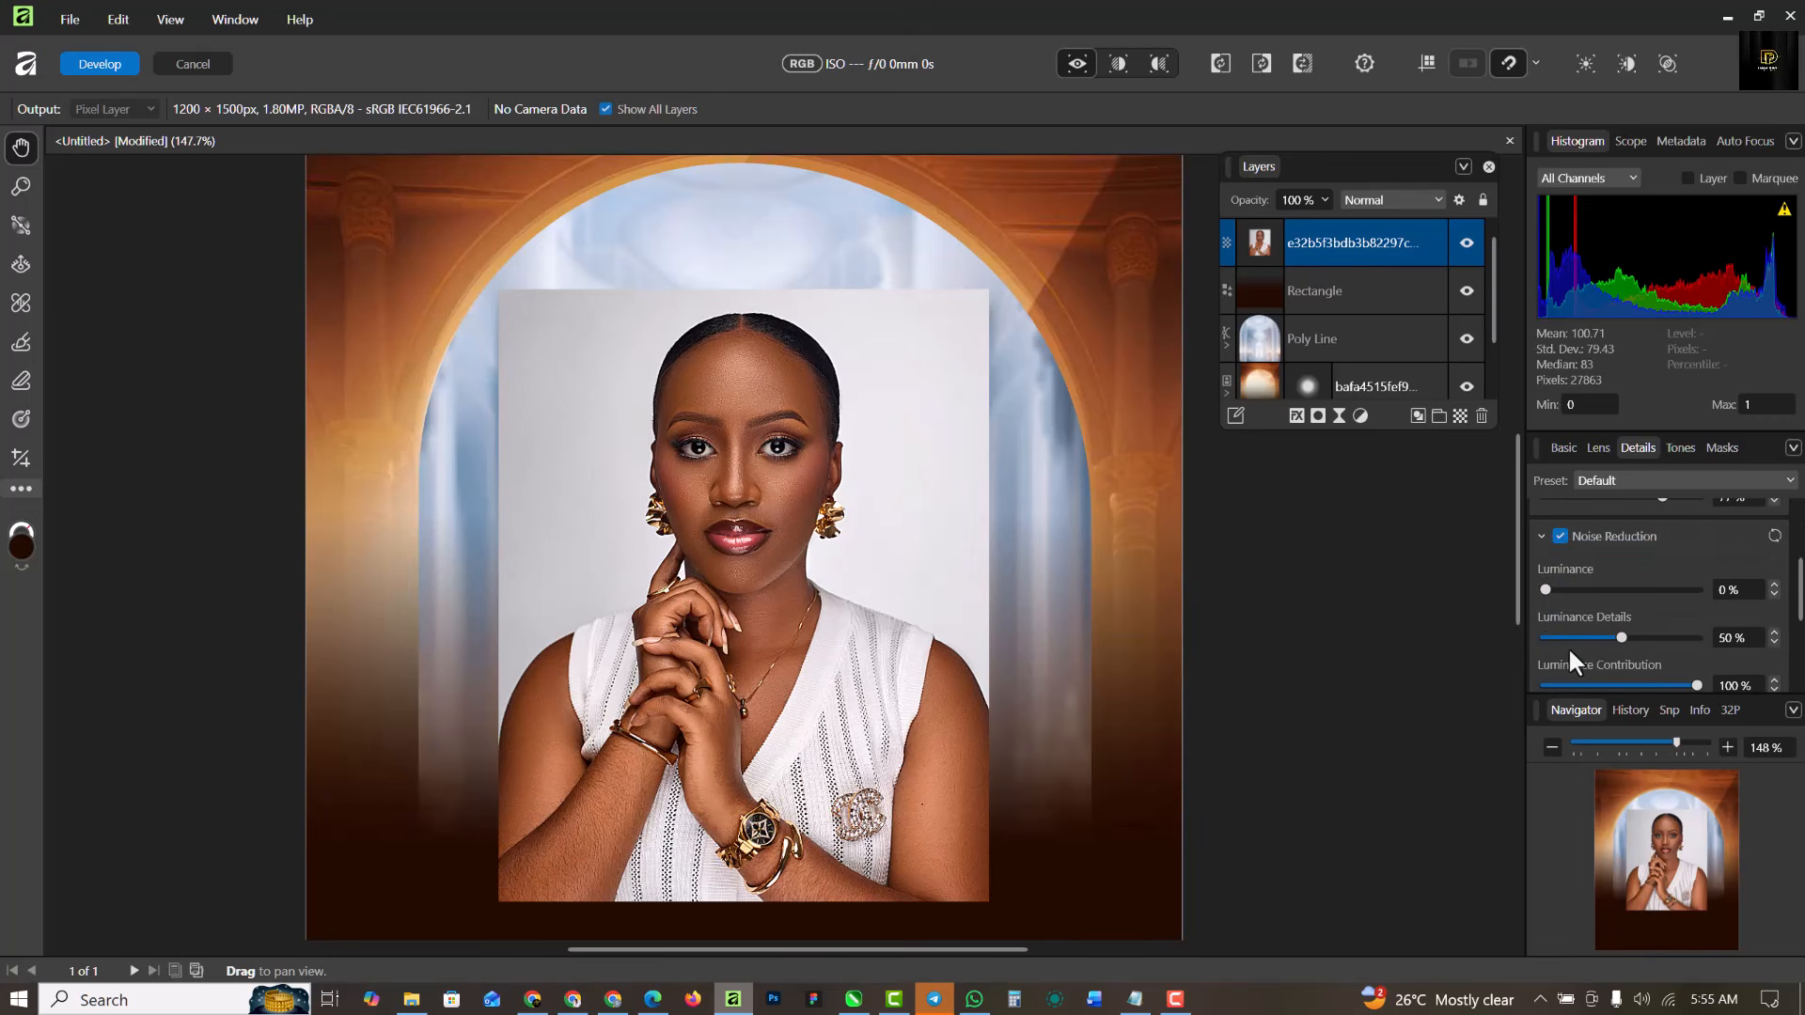
{"action": "left_click_drag", "start_coordinate": [1548, 590], "coordinate": [1576, 592]}
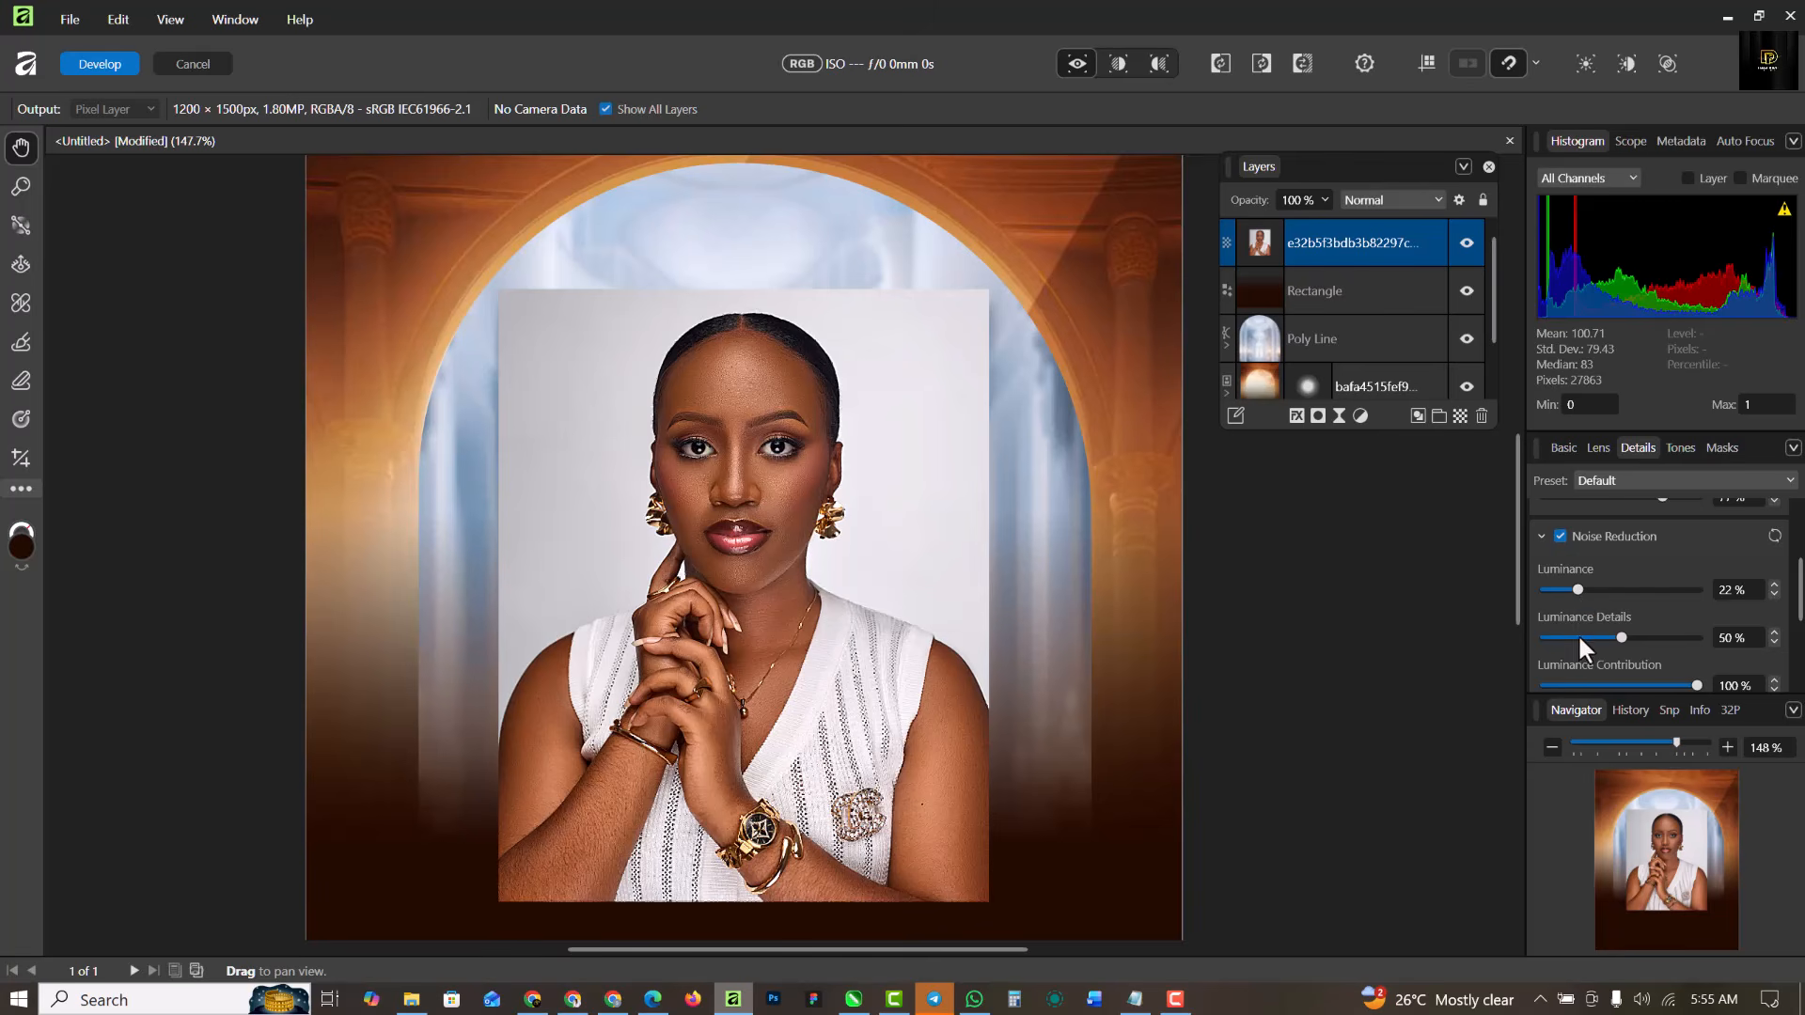
{"action": "scroll", "coordinate": [826, 529], "scroll_direction": "up", "scroll_amount": 3}
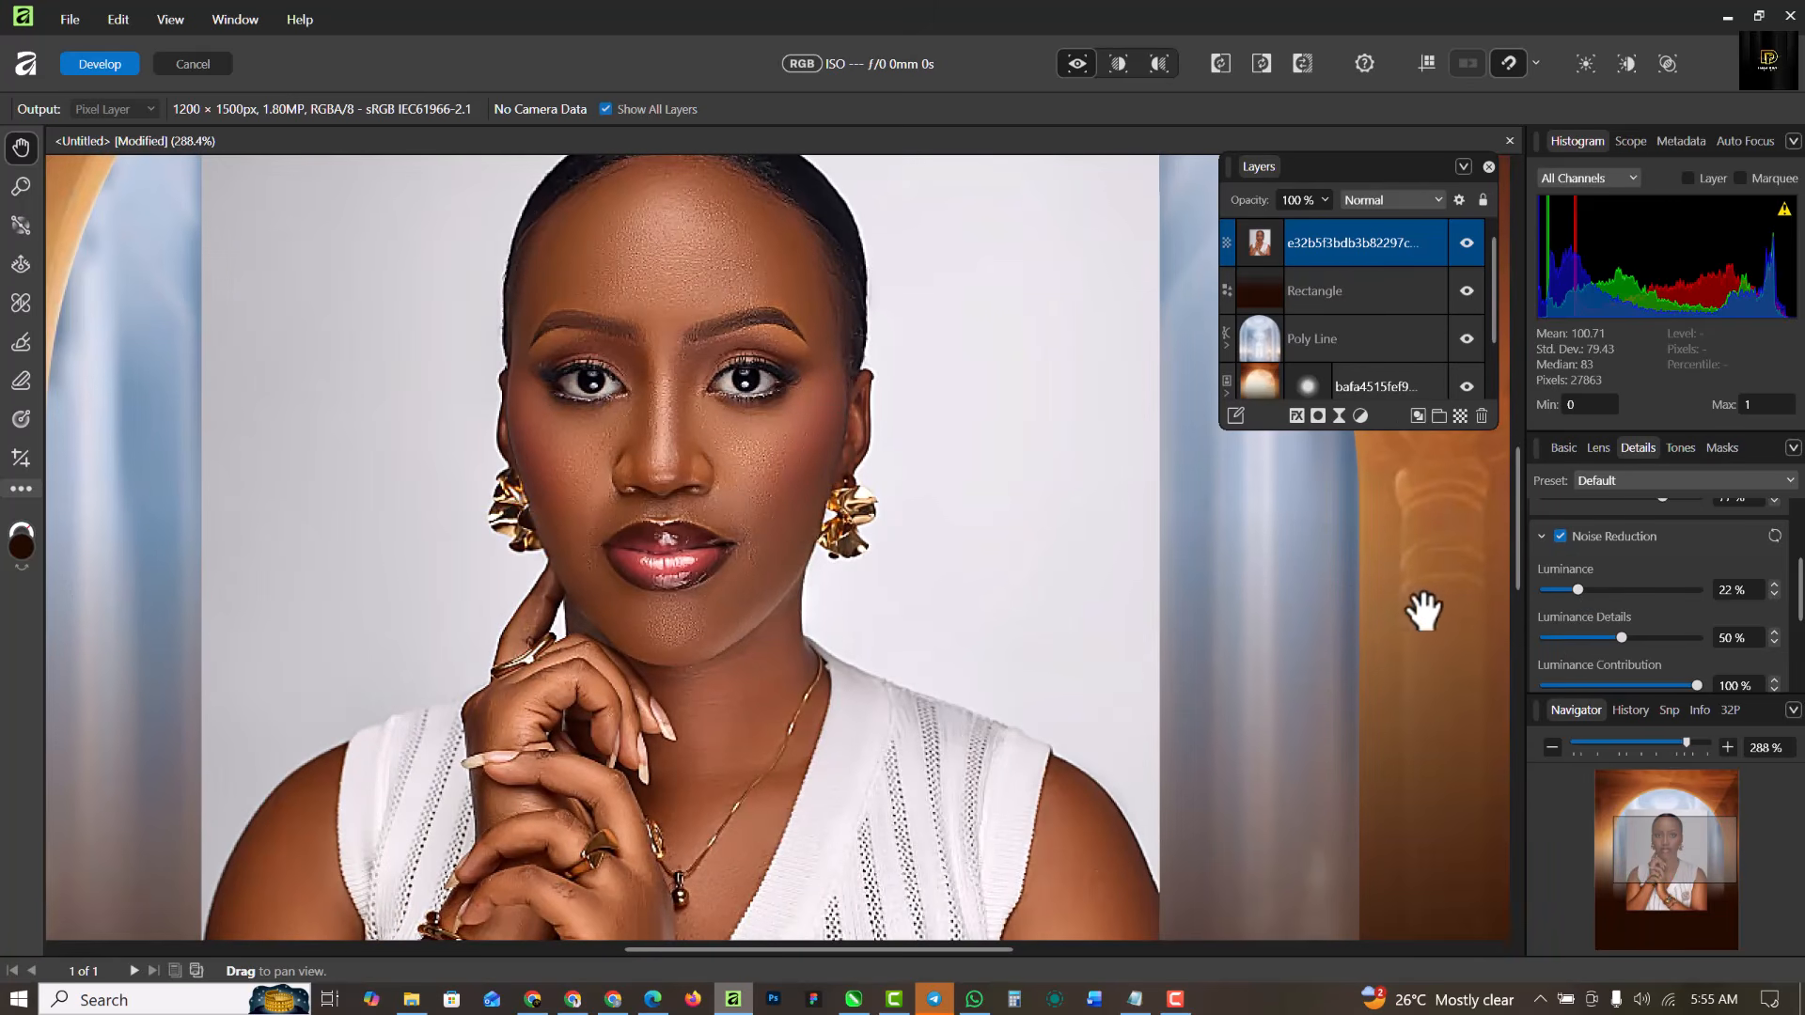
{"action": "scroll", "coordinate": [826, 555], "scroll_direction": "down", "scroll_amount": 4}
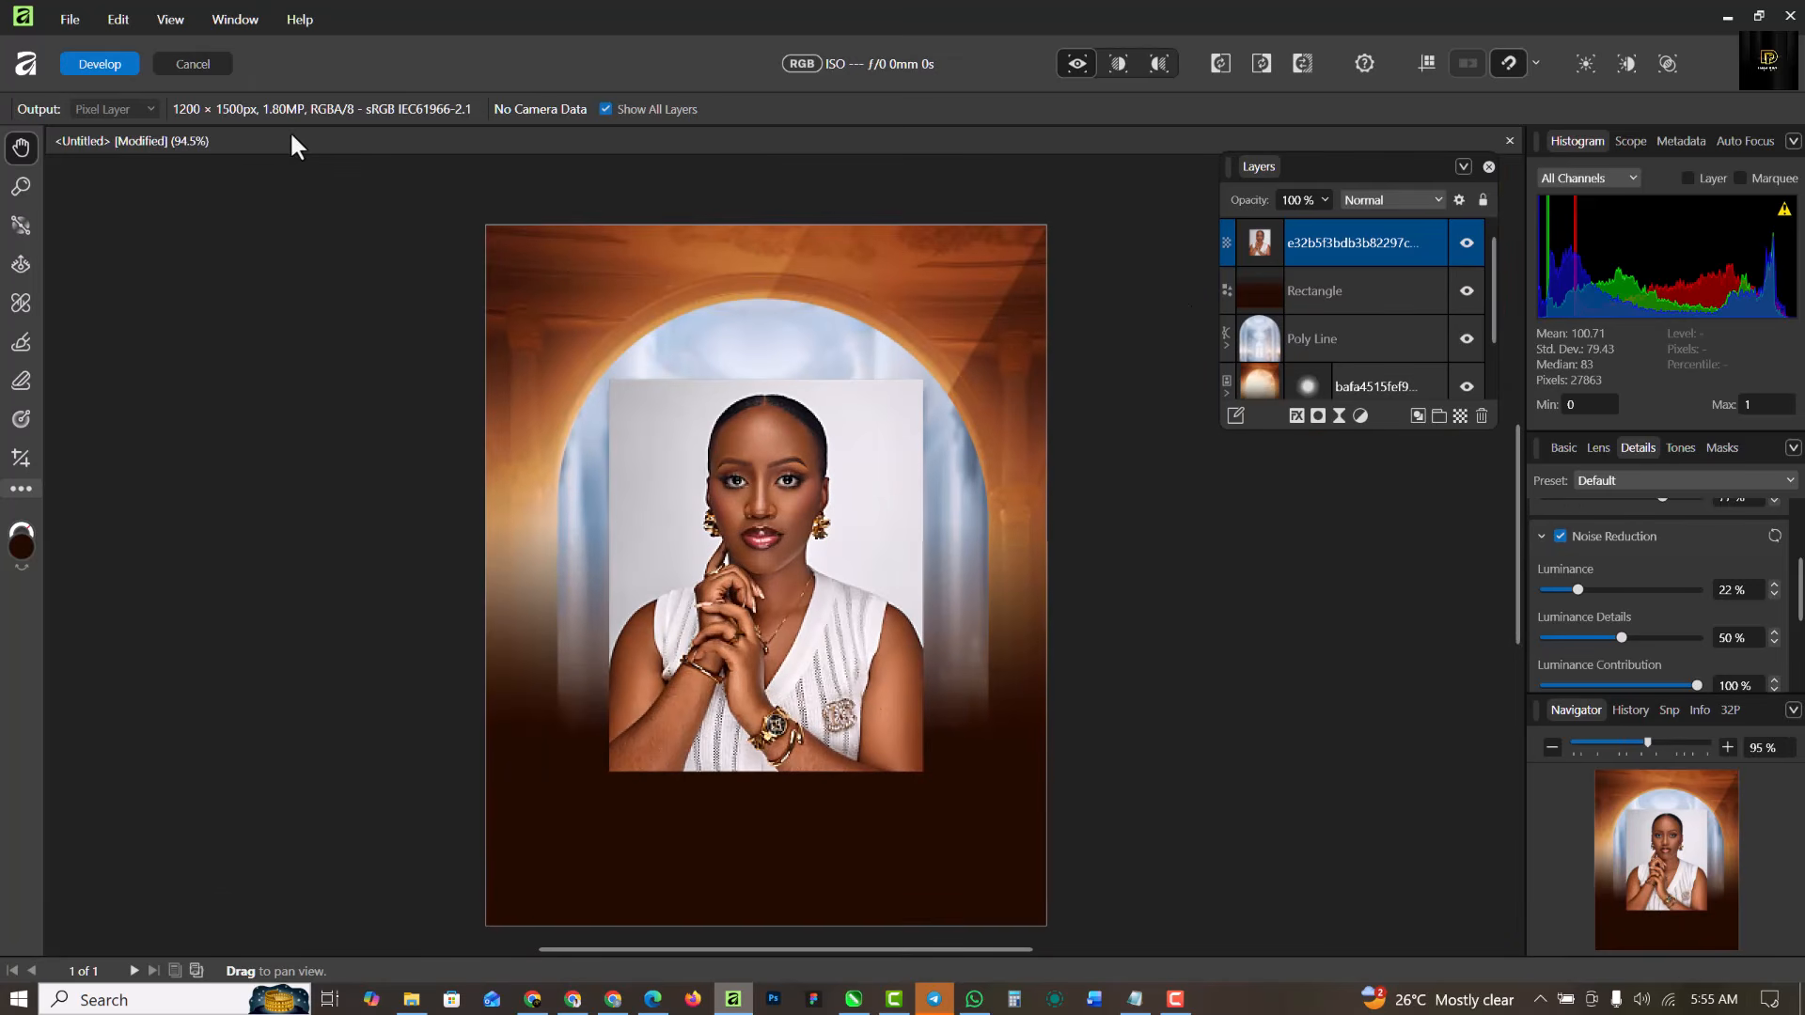
{"action": "left_click", "coordinate": [90, 69]}
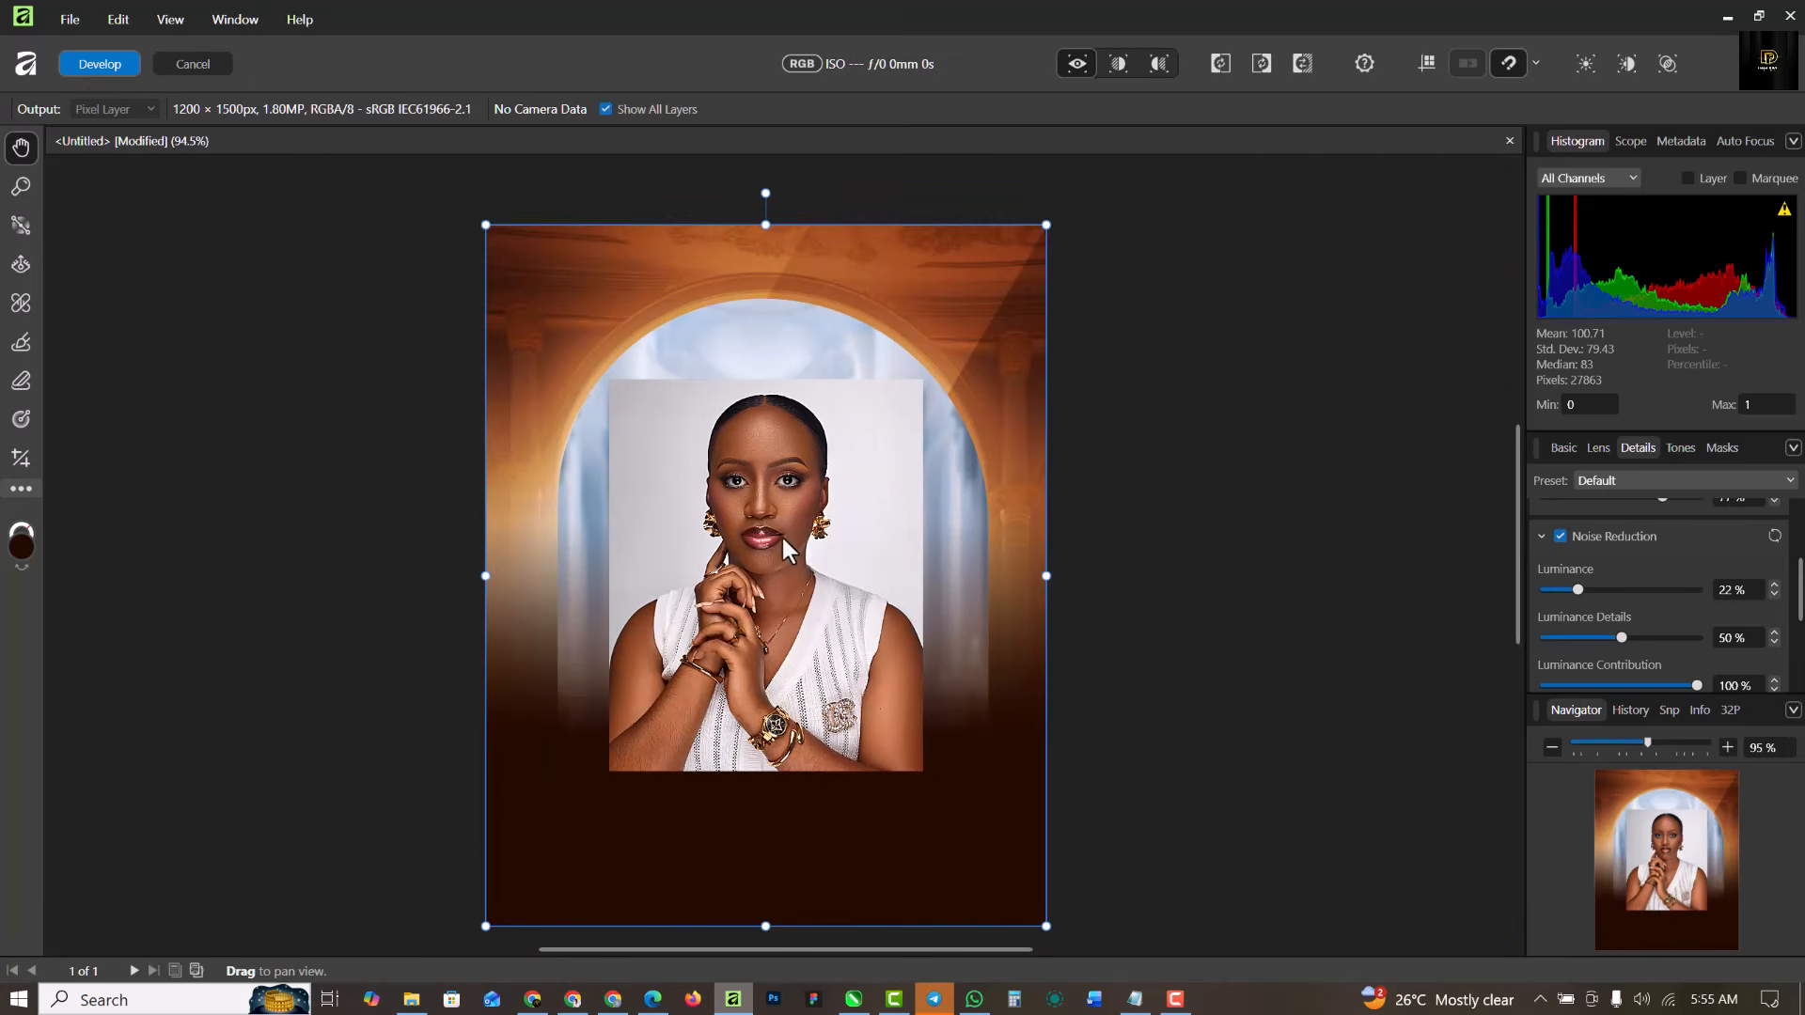
Check the developed portrait up close and remove its background automatically.
{"action": "scroll", "coordinate": [764, 513], "scroll_direction": "up", "scroll_amount": 4}
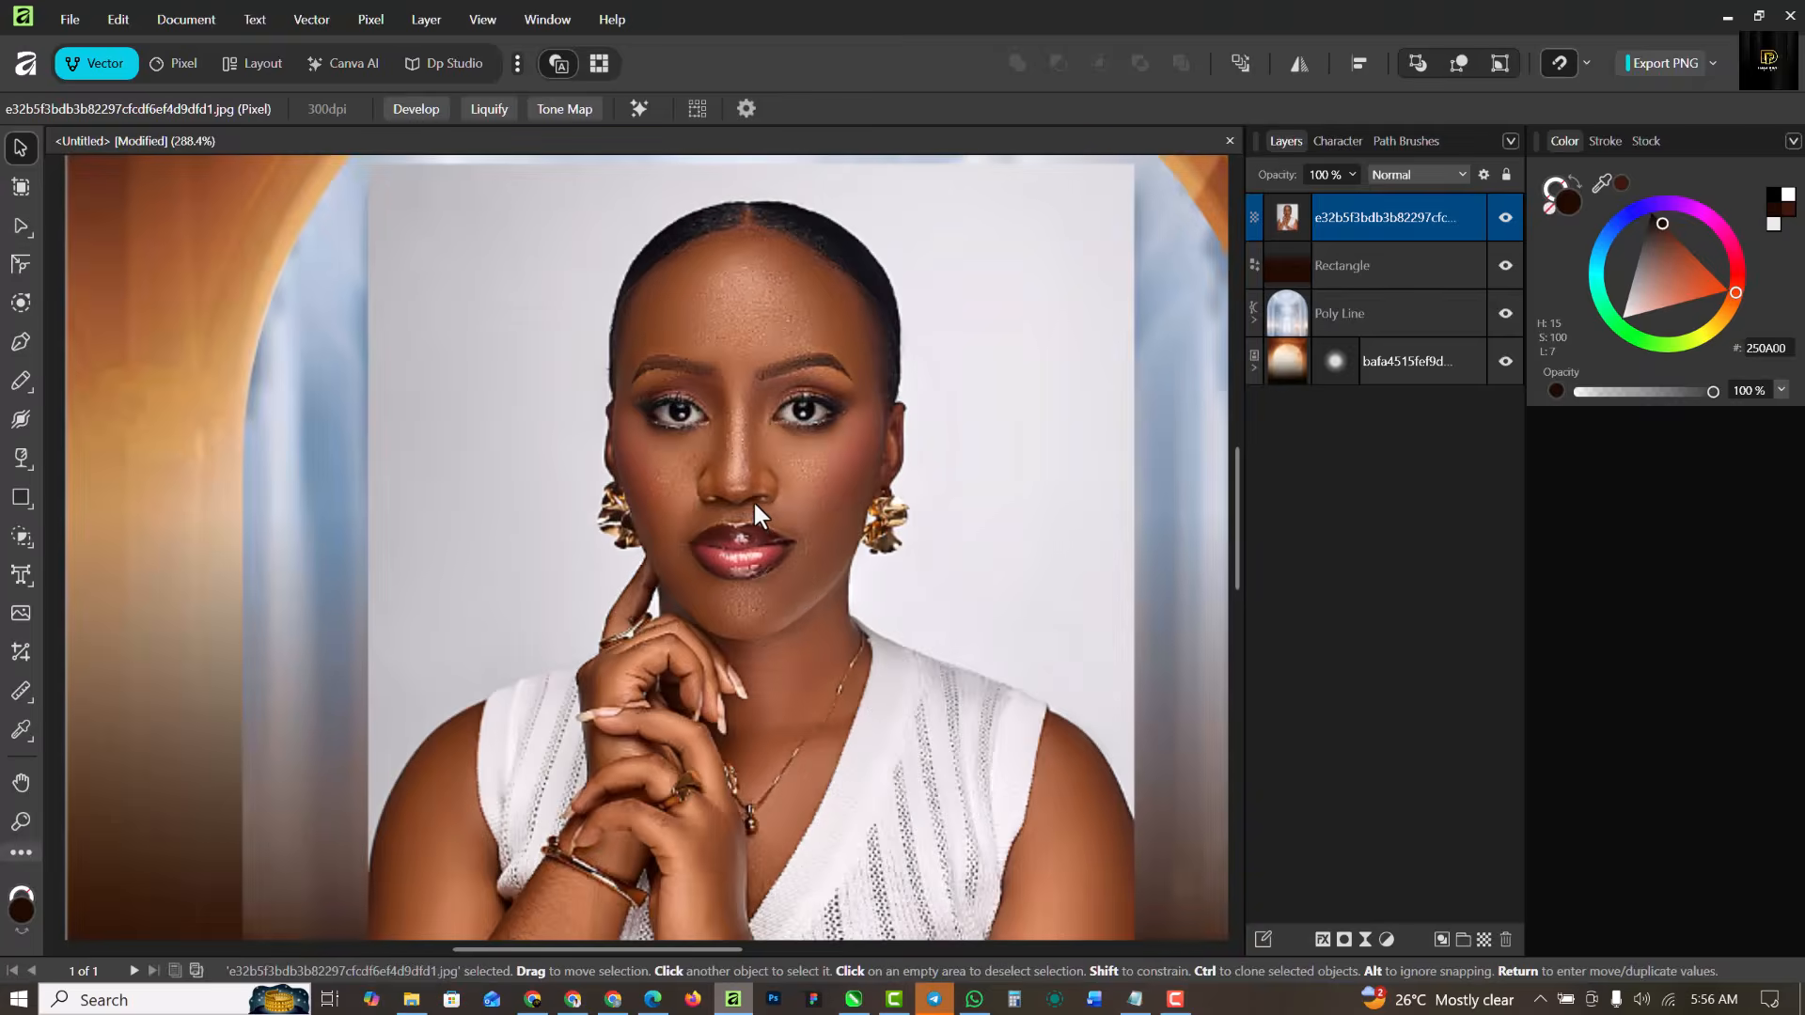
{"action": "scroll", "coordinate": [755, 508], "scroll_direction": "up", "scroll_amount": 1}
{"action": "scroll", "coordinate": [743, 495], "scroll_direction": "down", "scroll_amount": 3}
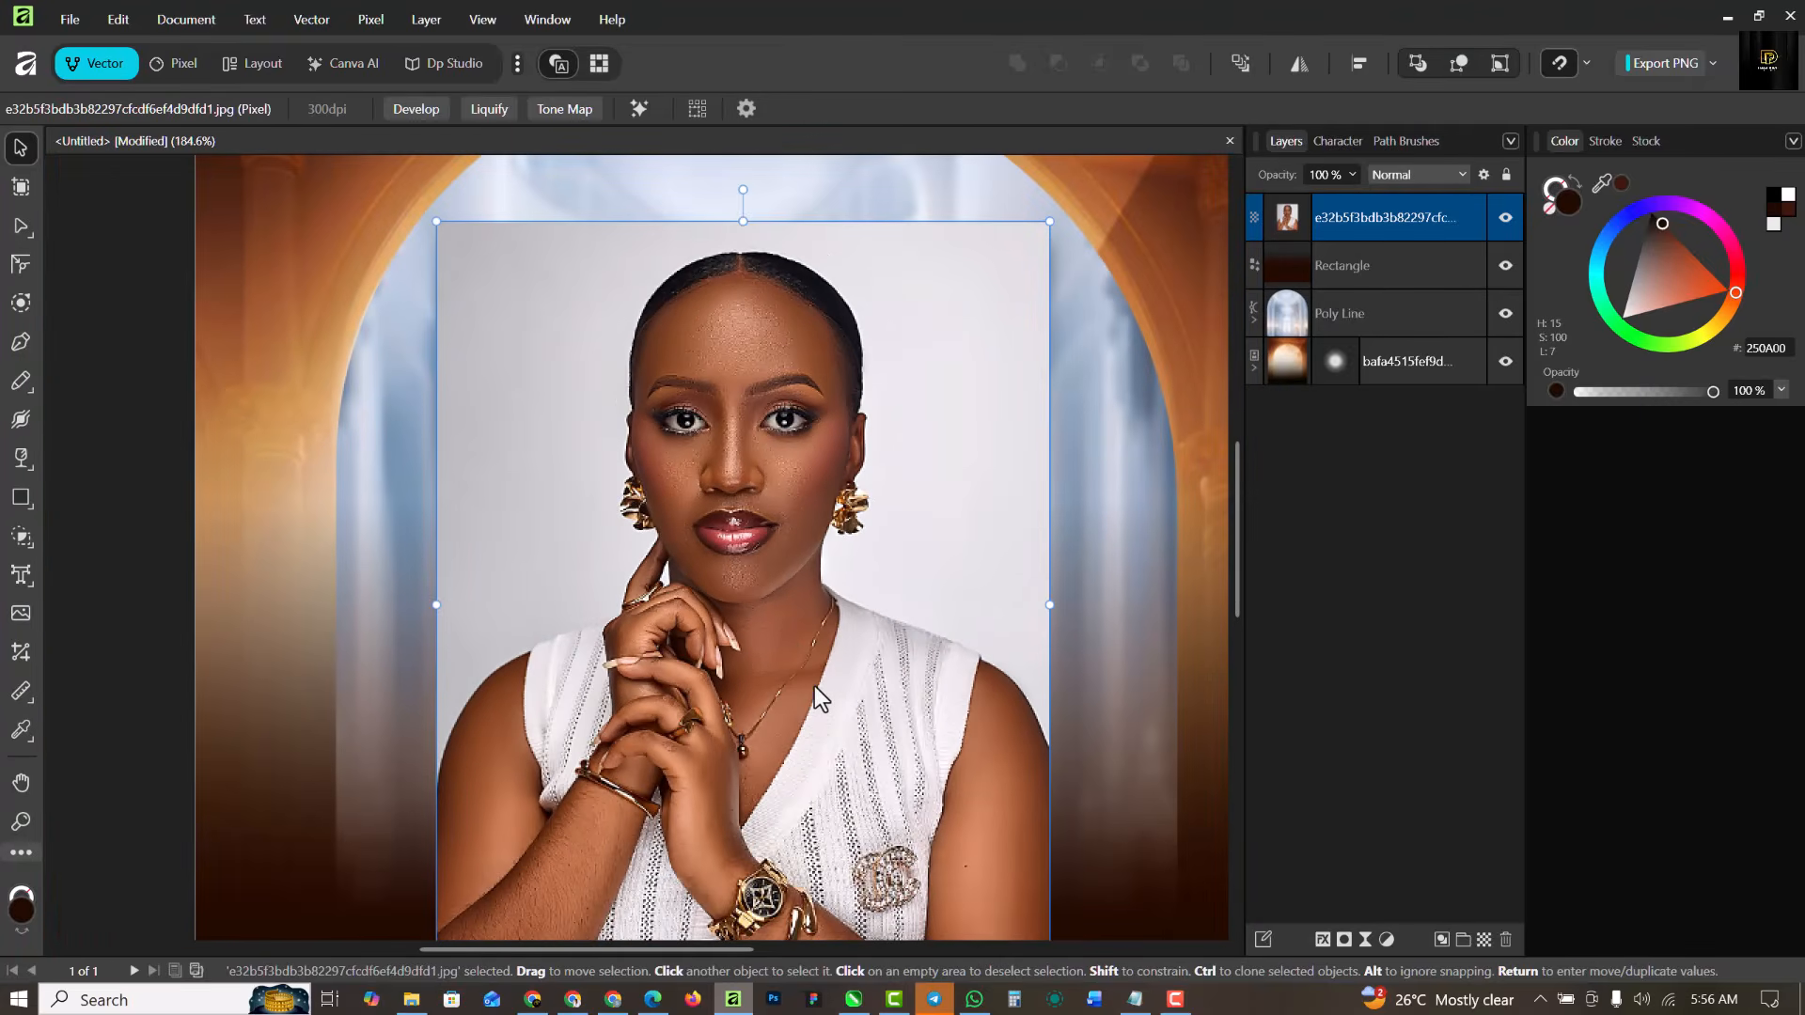
{"action": "scroll", "coordinate": [814, 687], "scroll_direction": "down", "scroll_amount": 1}
{"action": "scroll", "coordinate": [807, 638], "scroll_direction": "down", "scroll_amount": 2}
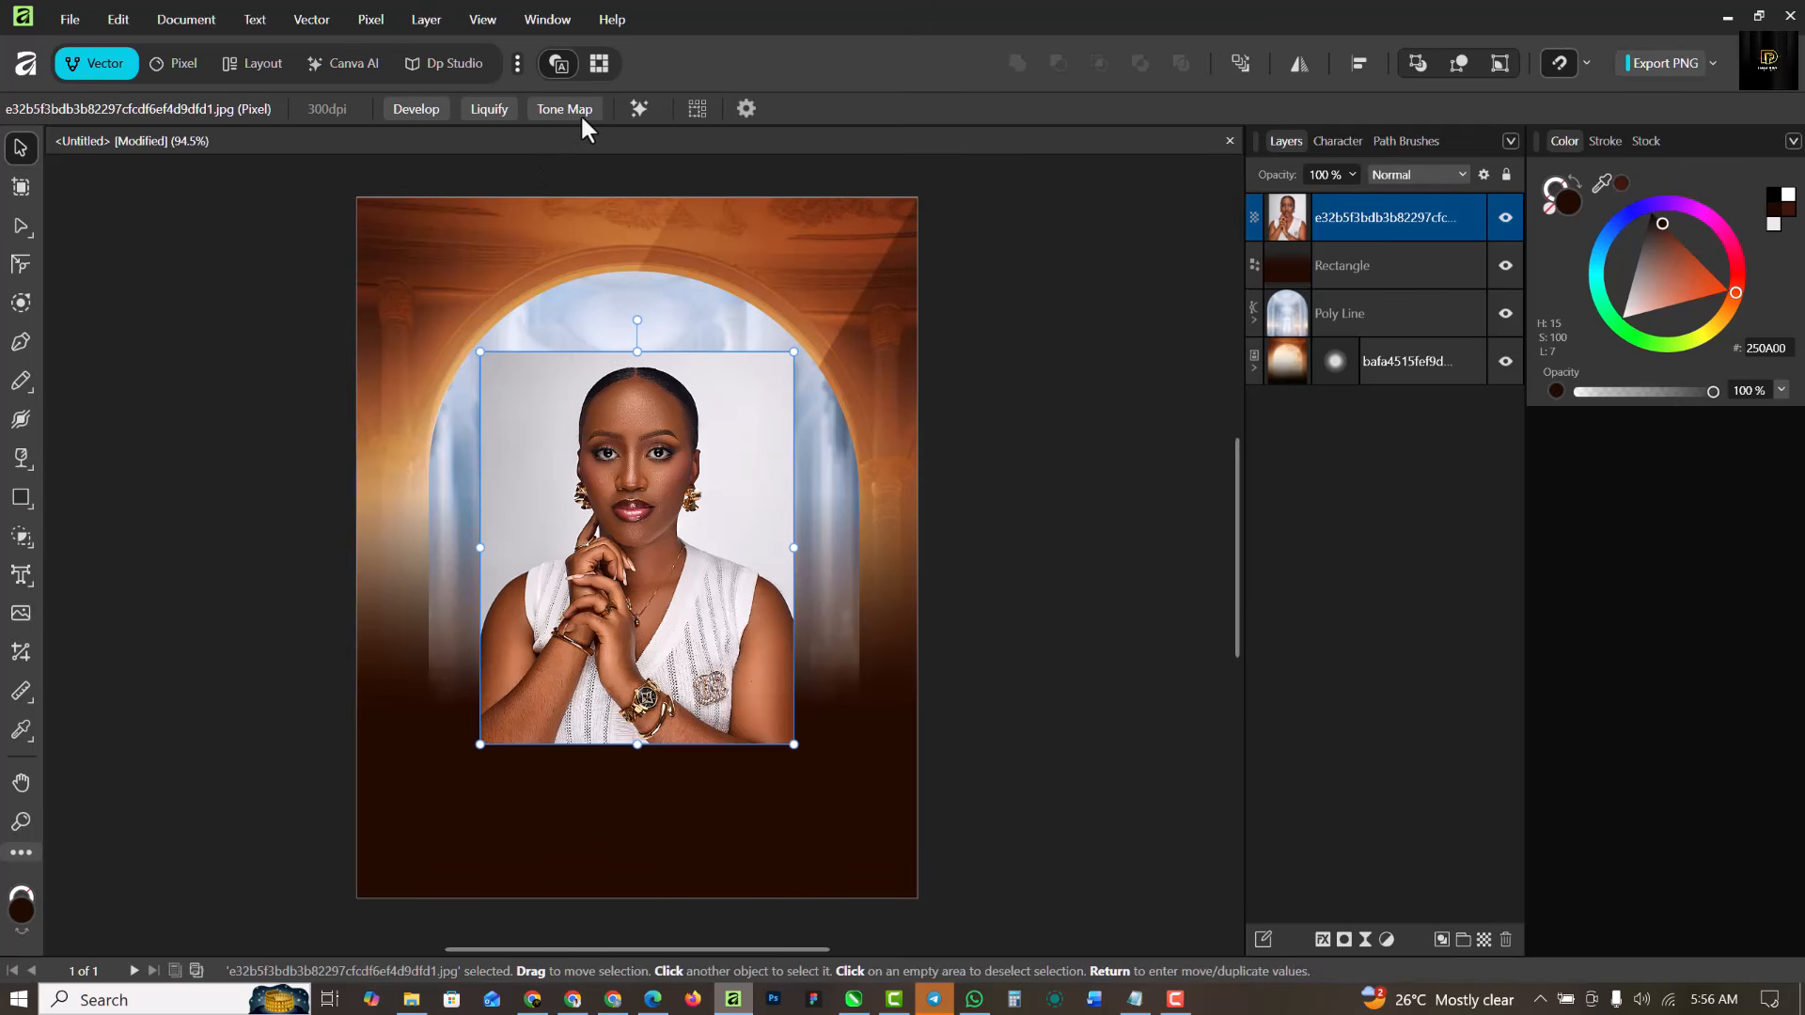
{"action": "left_click", "coordinate": [638, 110]}
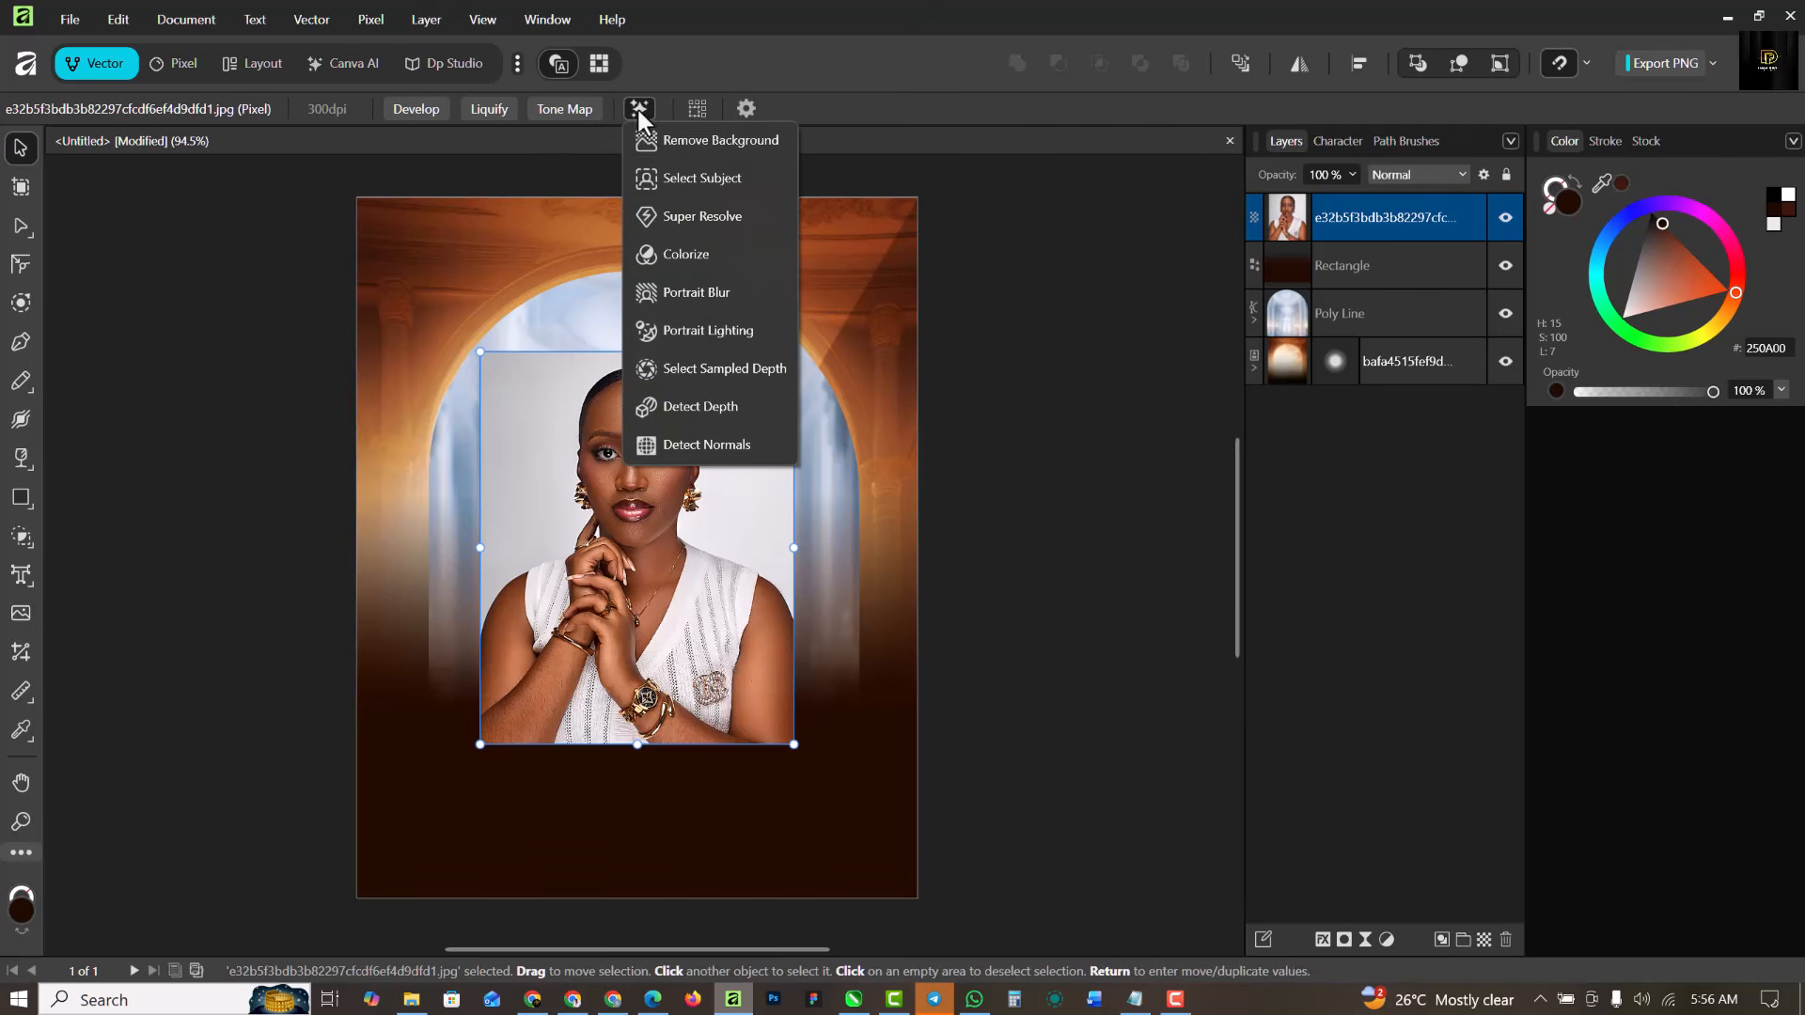
{"action": "left_click", "coordinate": [696, 142]}
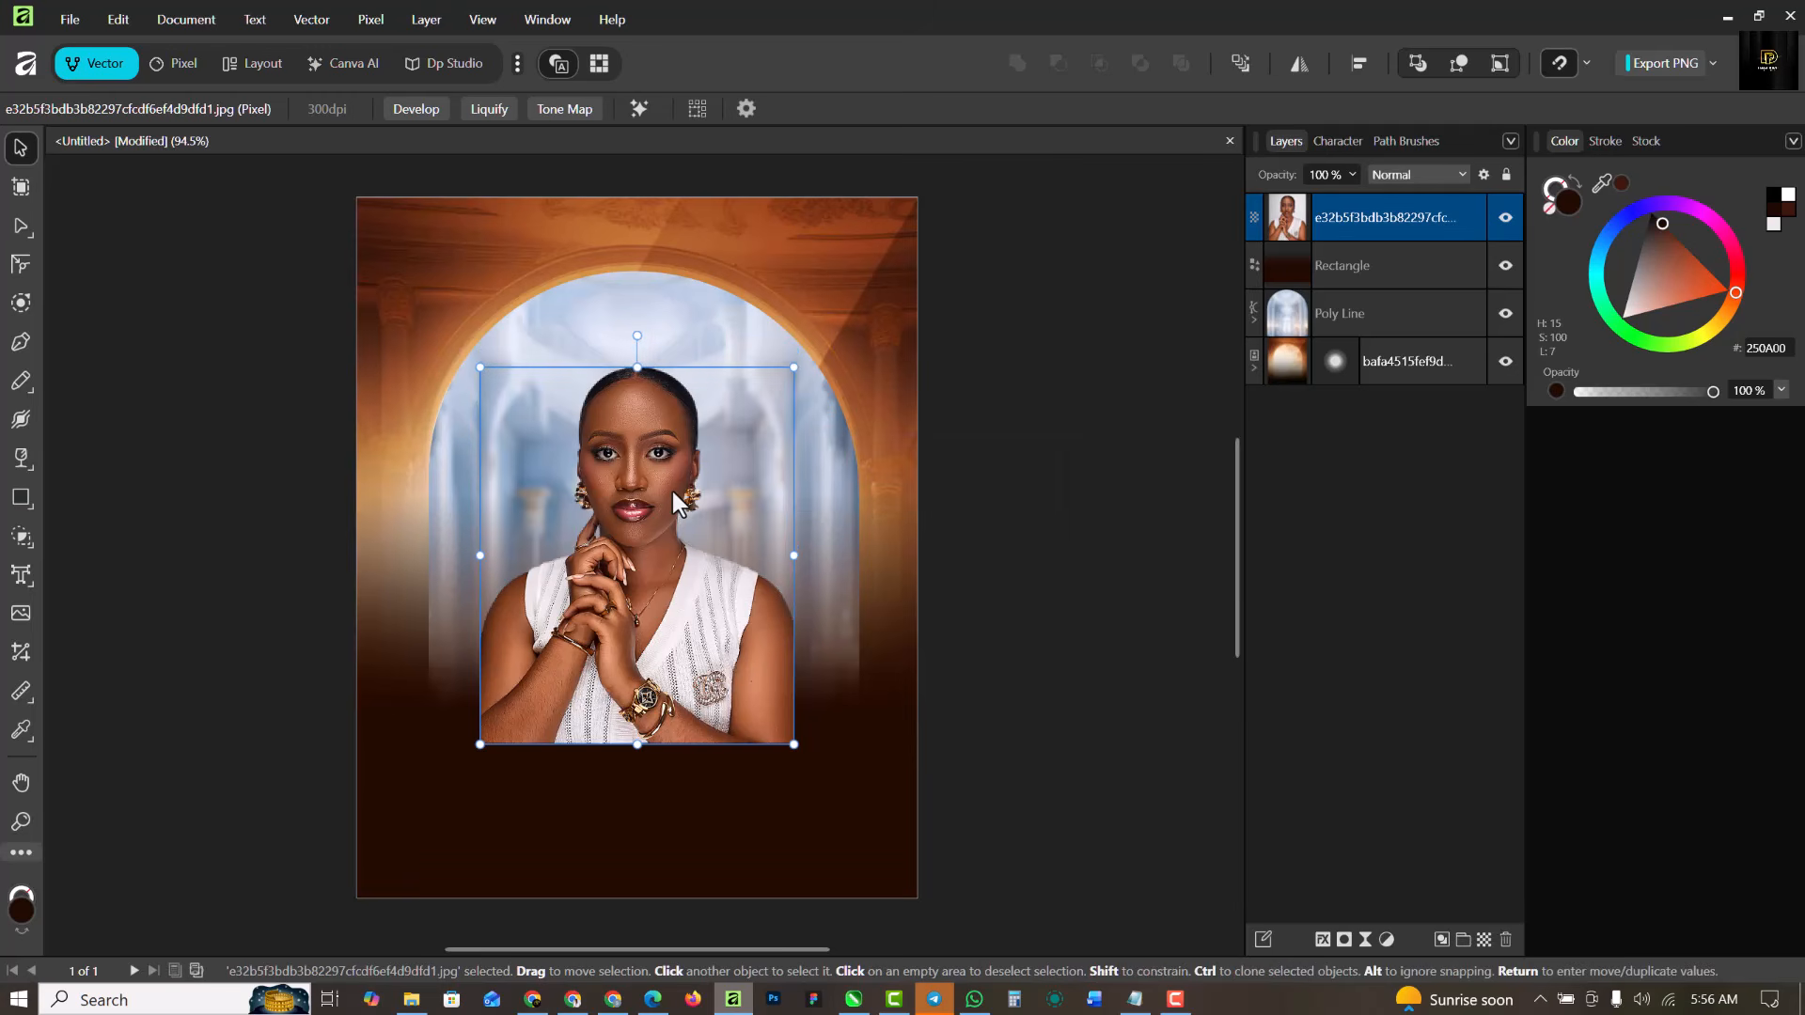
Enlarge the cut-out portrait slightly, keep it centred in the arch, check it deselected and select it again.
{"action": "scroll", "coordinate": [629, 567], "scroll_direction": "up", "scroll_amount": 1}
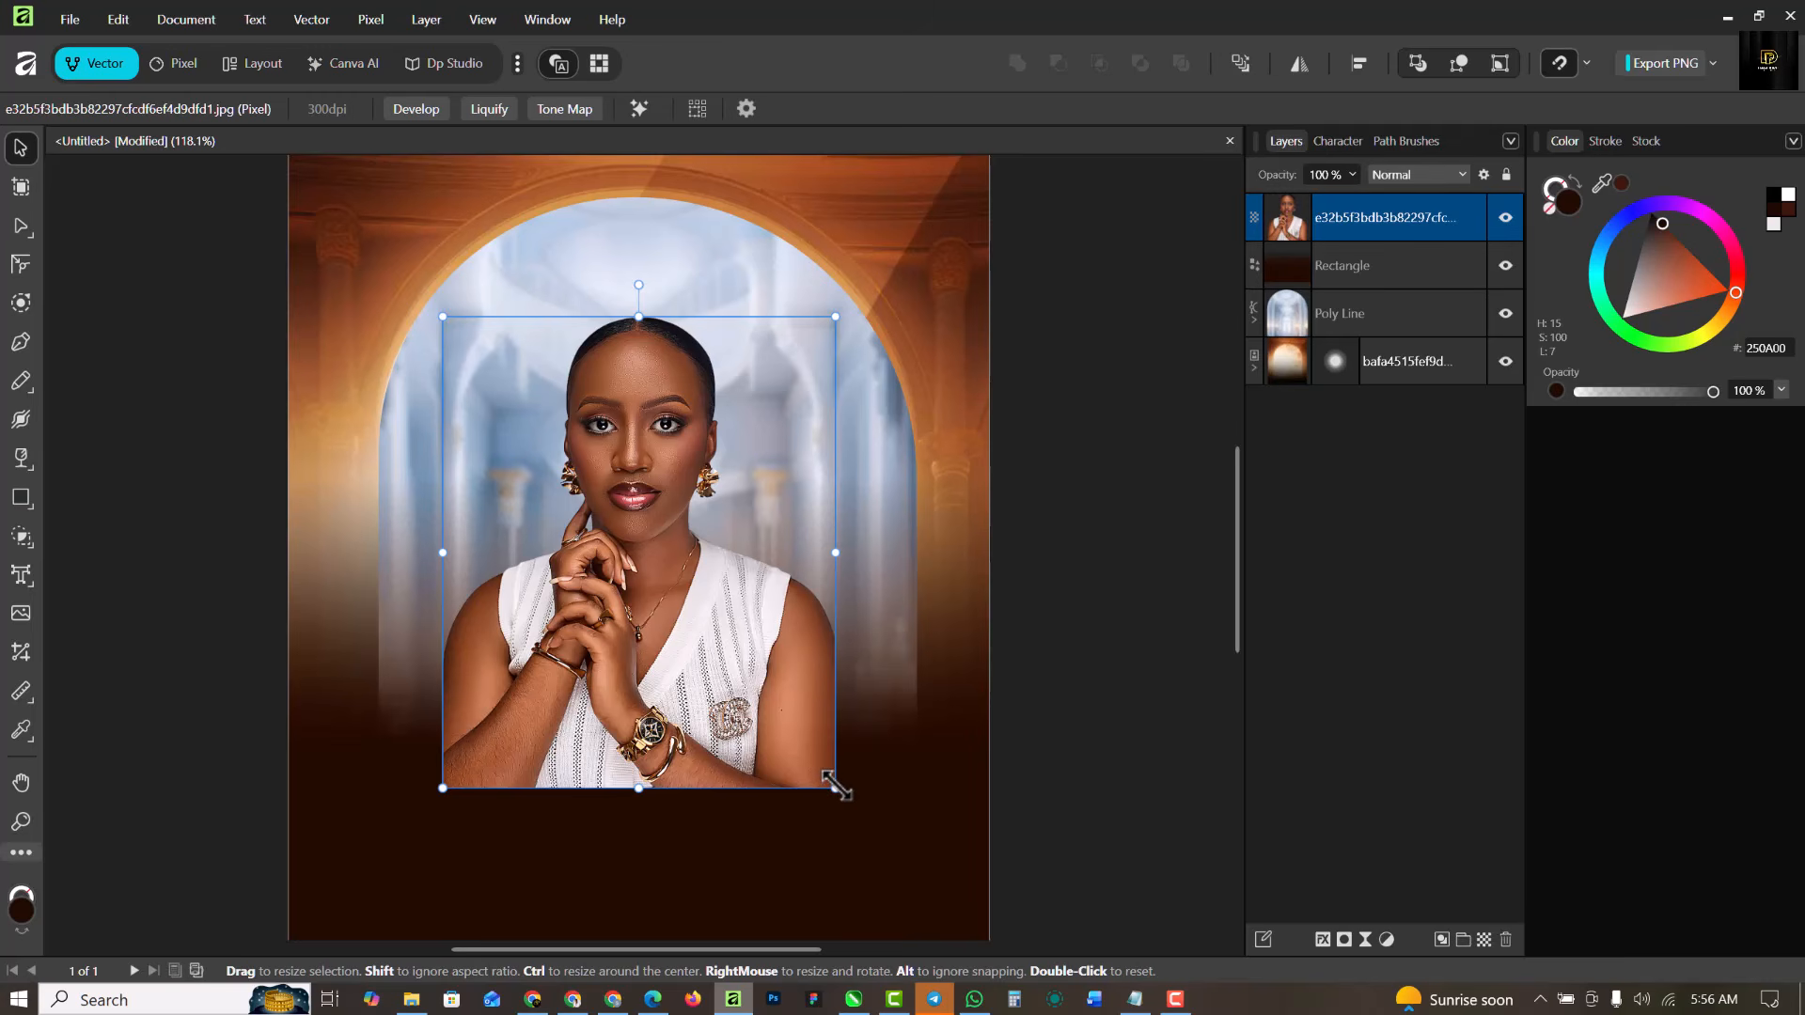
{"action": "left_click_drag", "start_coordinate": [836, 786], "coordinate": [866, 806]}
{"action": "scroll", "coordinate": [729, 635], "scroll_direction": "down", "scroll_amount": 1}
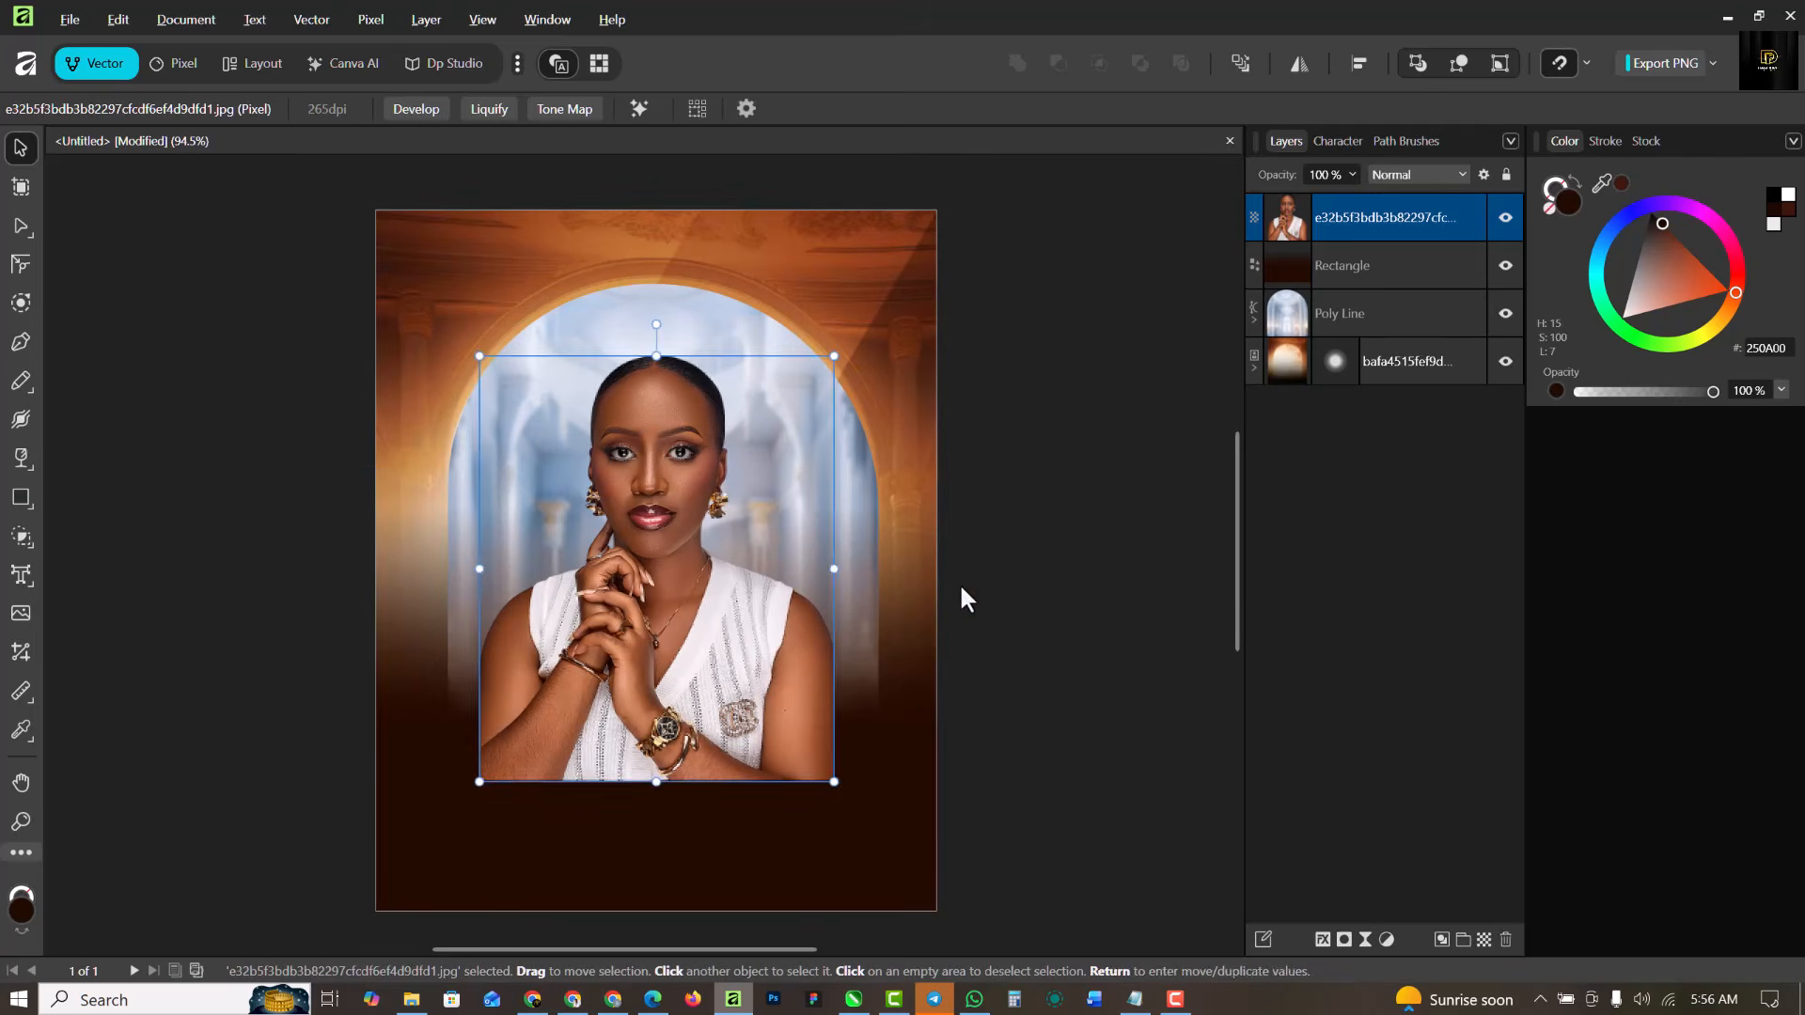
{"action": "left_click", "coordinate": [753, 786]}
{"action": "left_click", "coordinate": [1112, 574]}
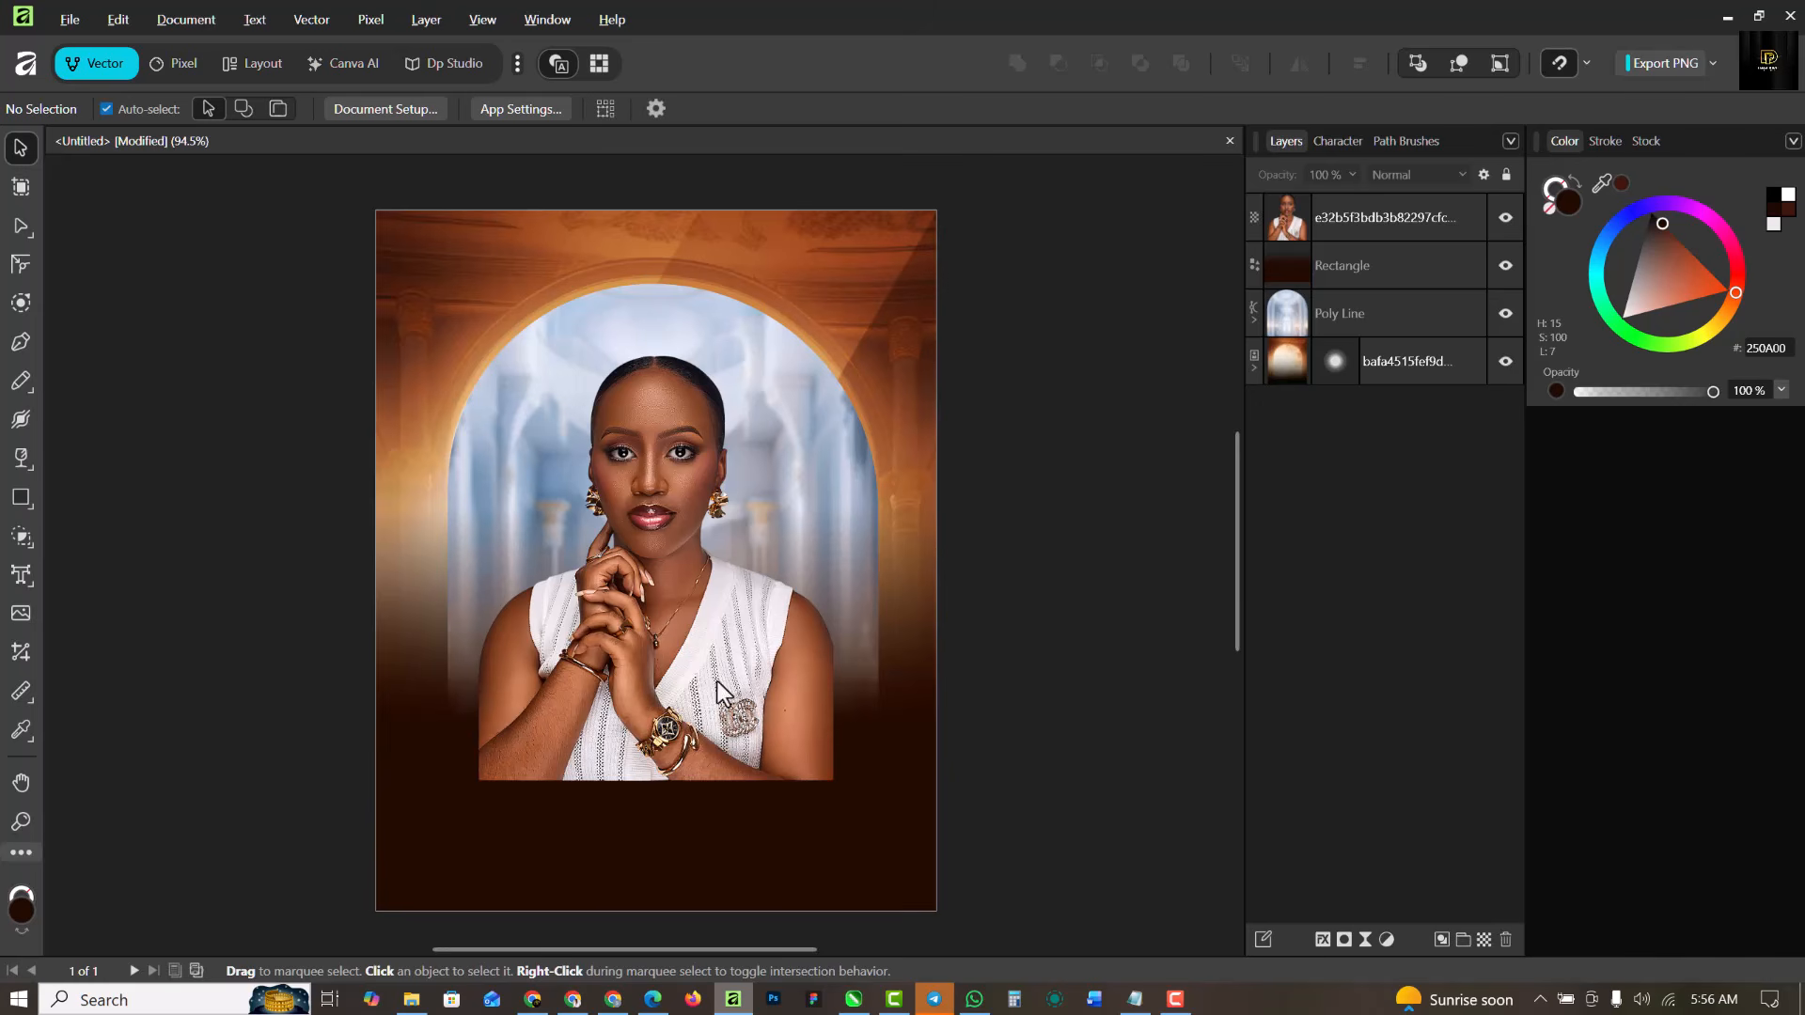
{"action": "left_click", "coordinate": [691, 610]}
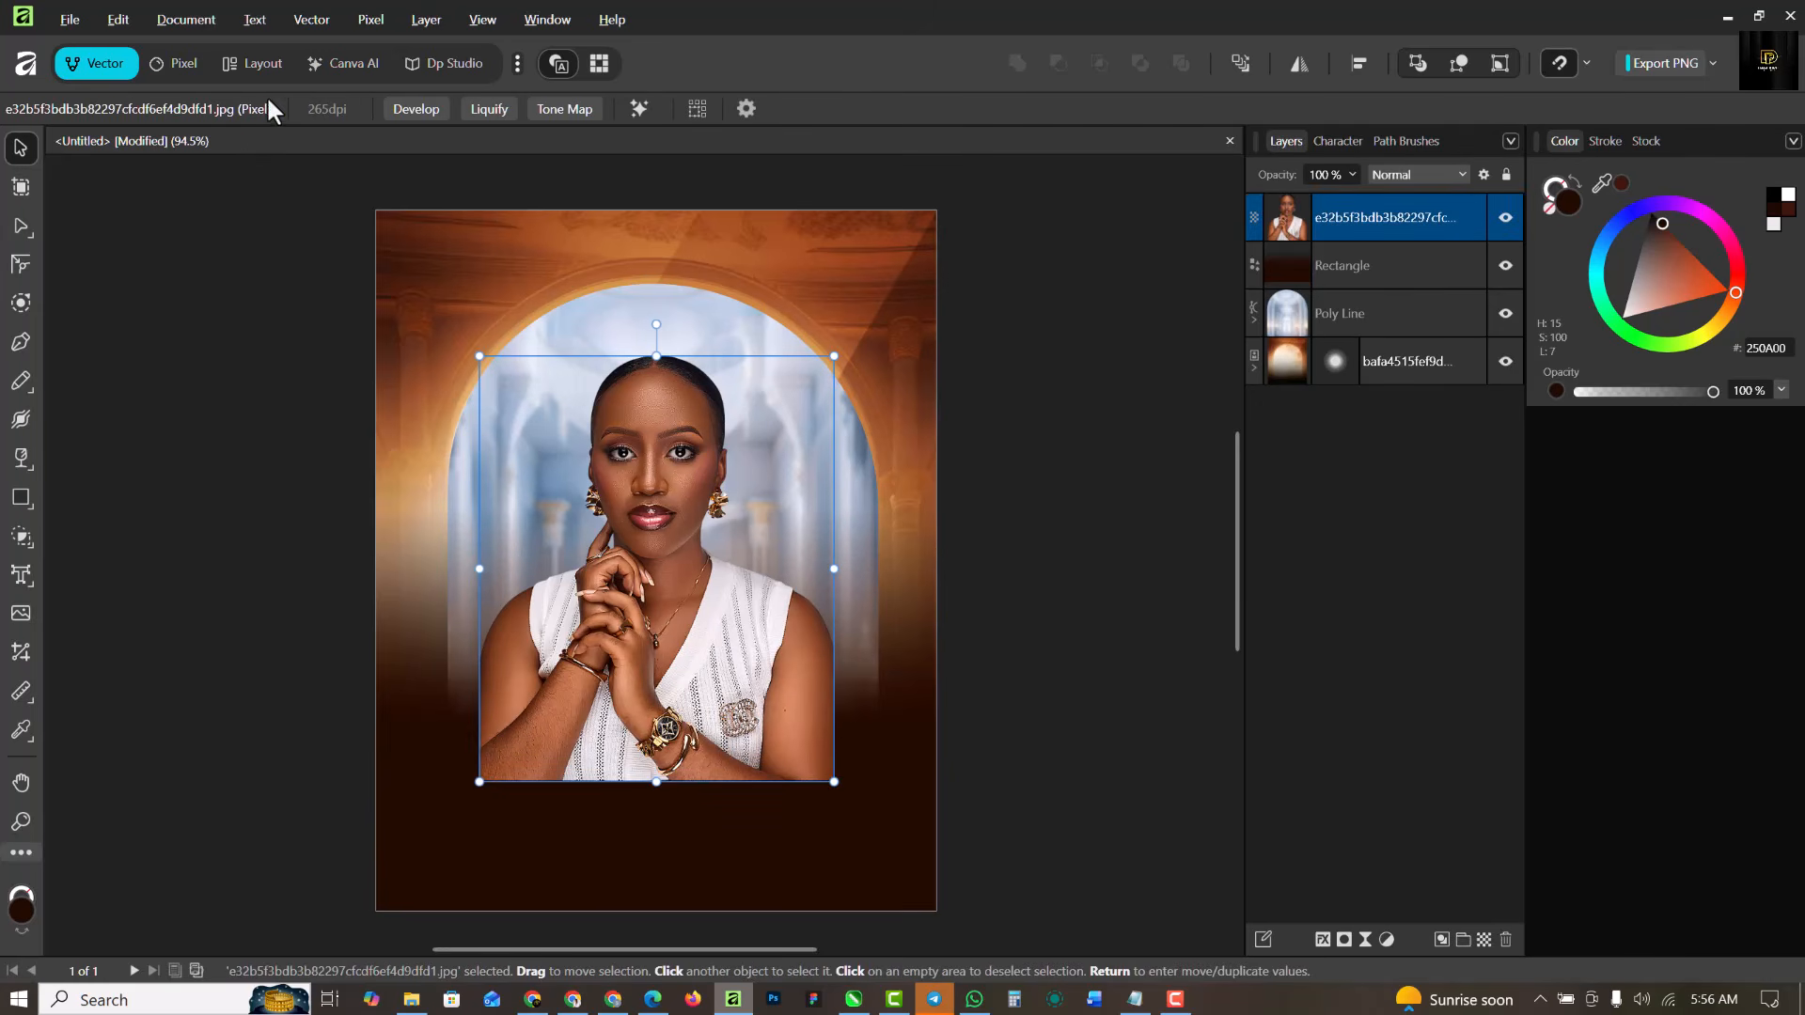
Try to brush over the portrait's lower edge with the Paint Brush in the Pixel workspace, and return to the Vector workspace.
{"action": "left_click", "coordinate": [179, 60]}
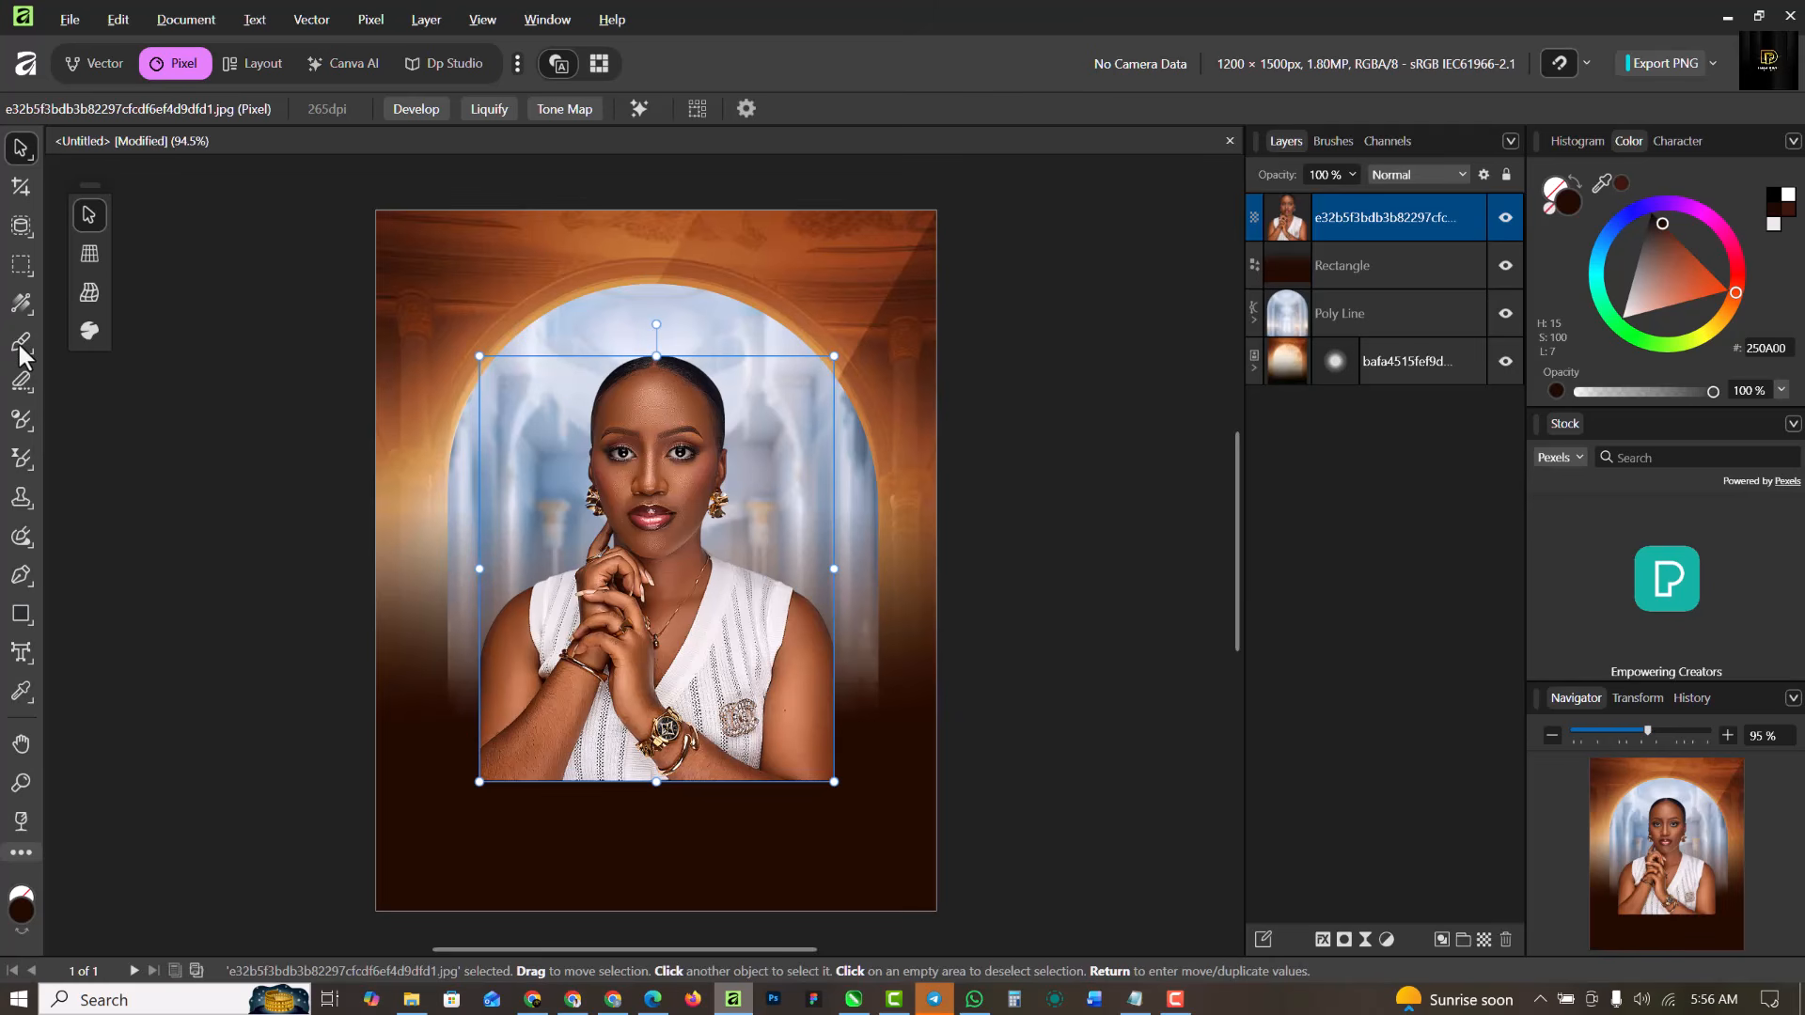
{"action": "left_click", "coordinate": [19, 341]}
{"action": "left_click", "coordinate": [99, 338]}
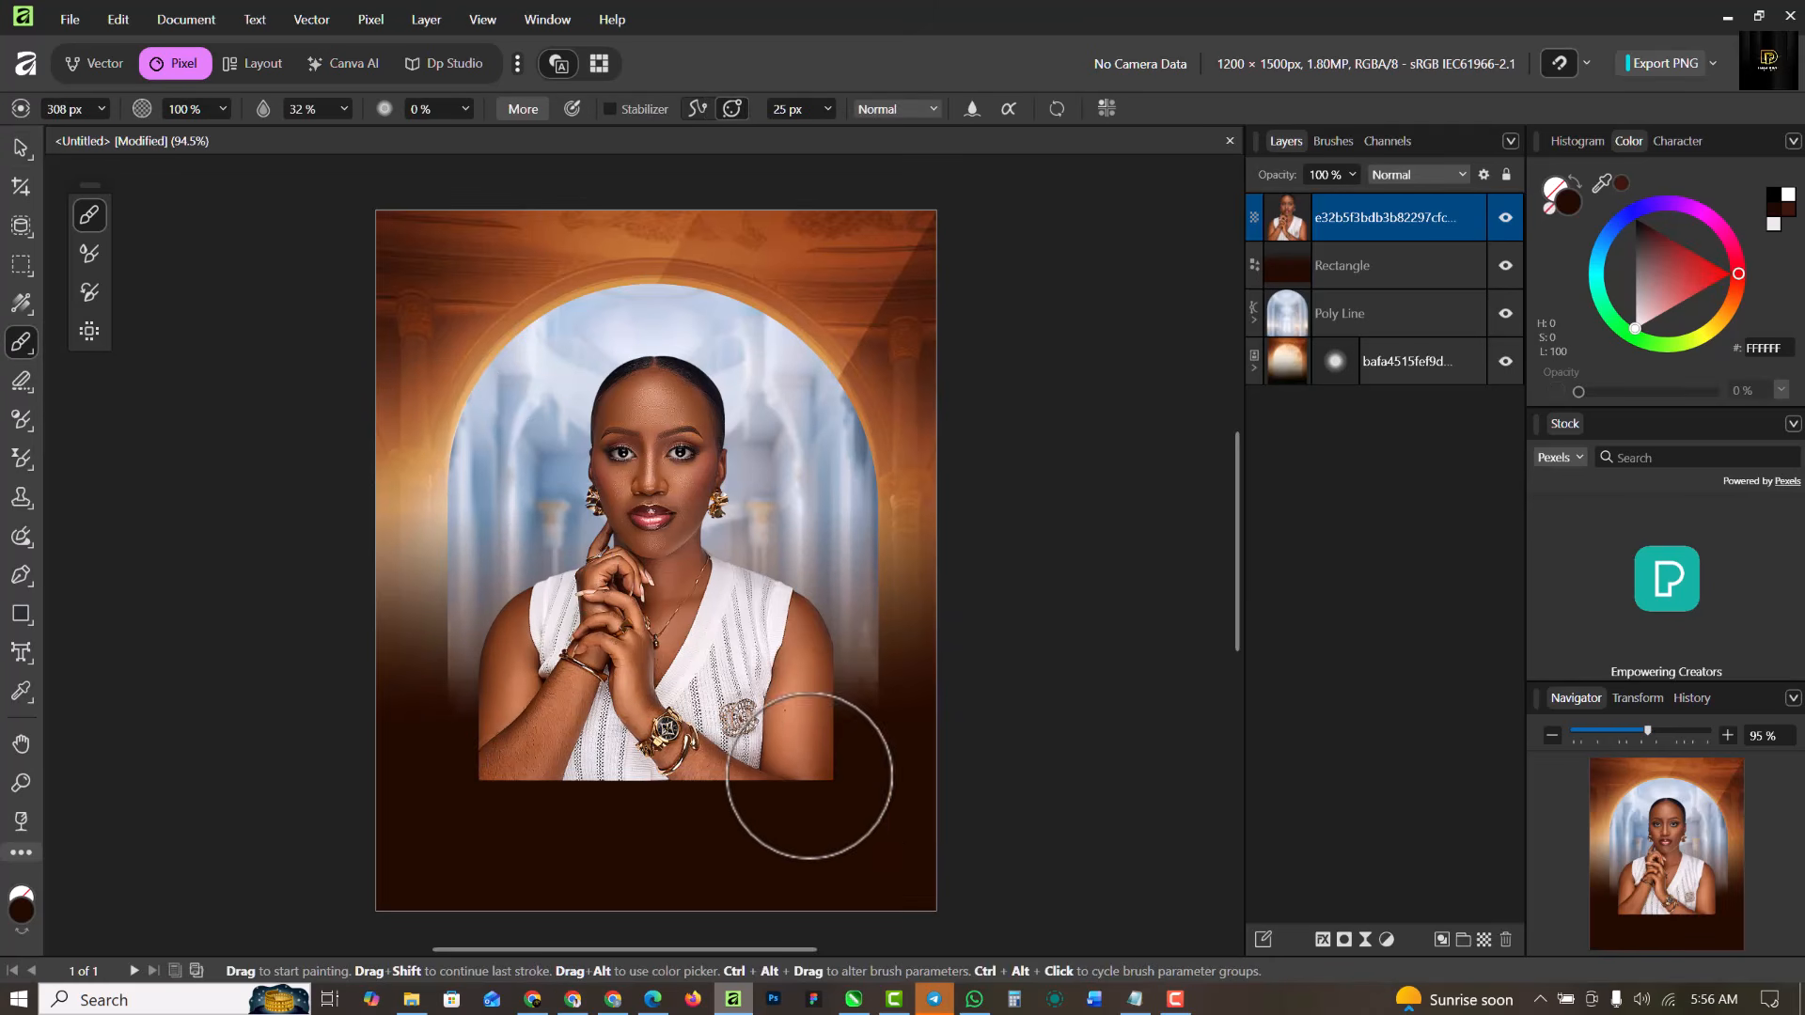
{"action": "left_click_drag", "start_coordinate": [750, 802], "coordinate": [502, 847]}
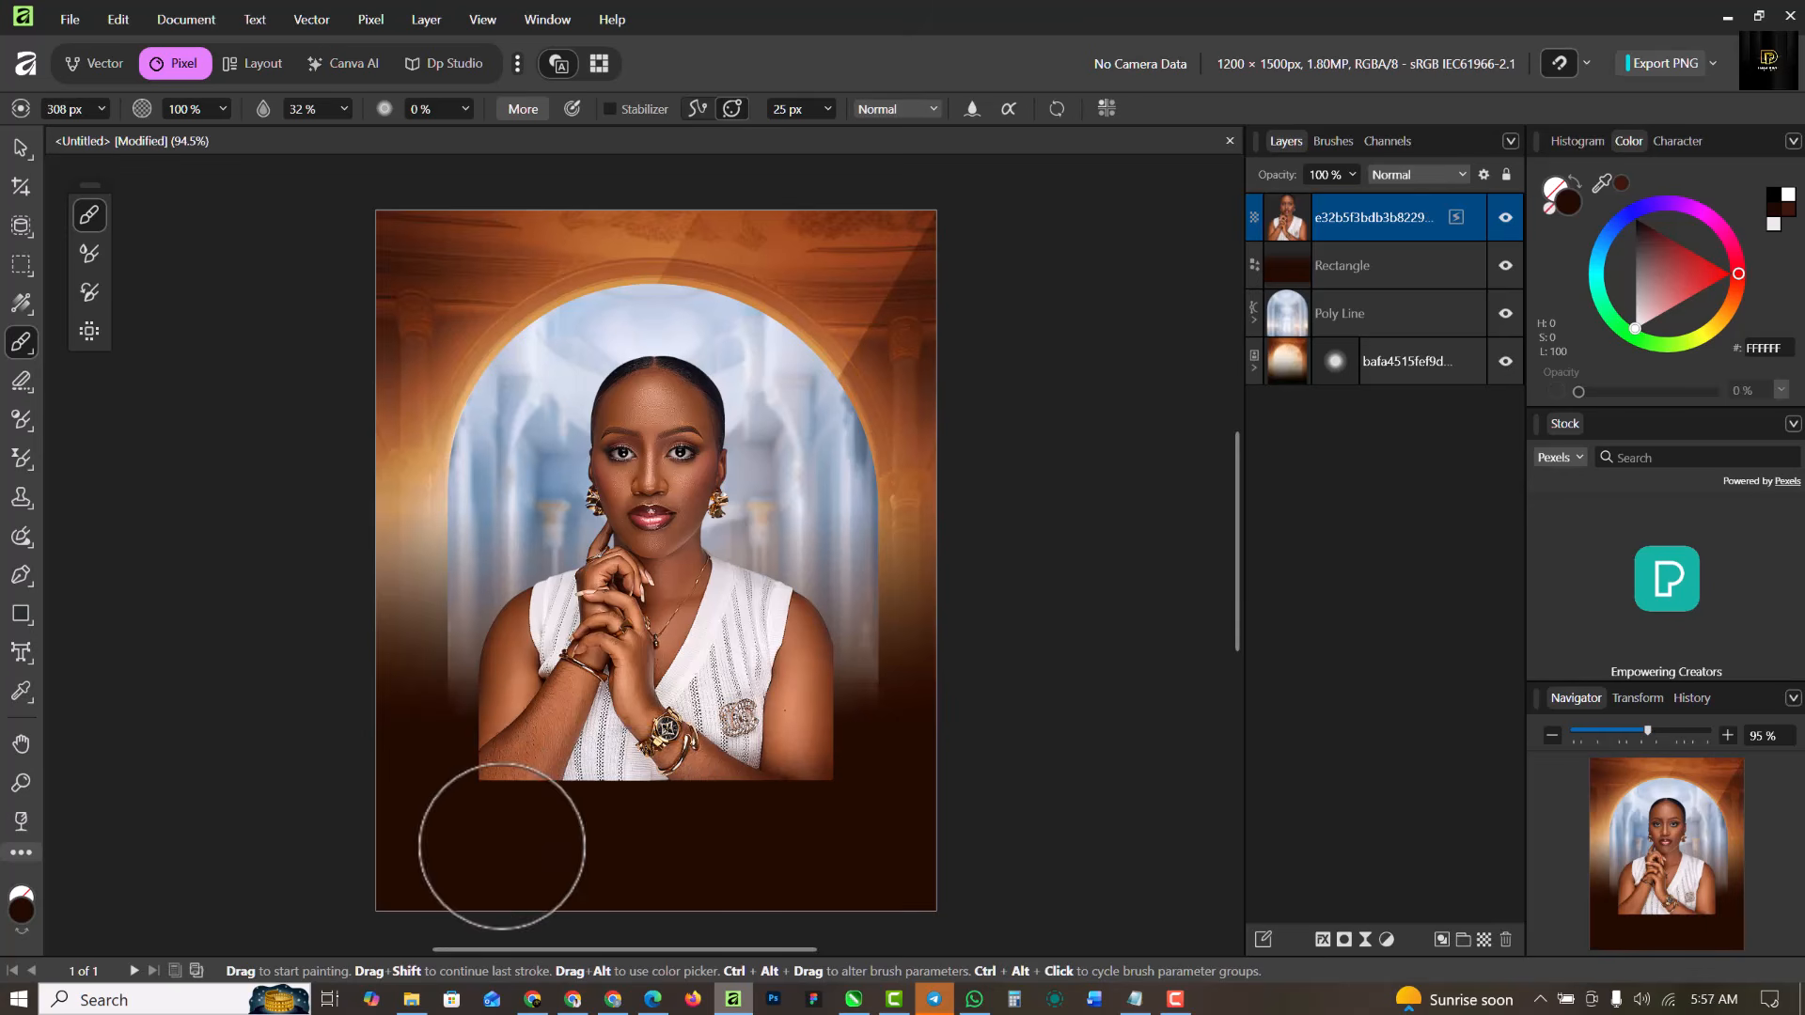
{"action": "left_click", "coordinate": [89, 62]}
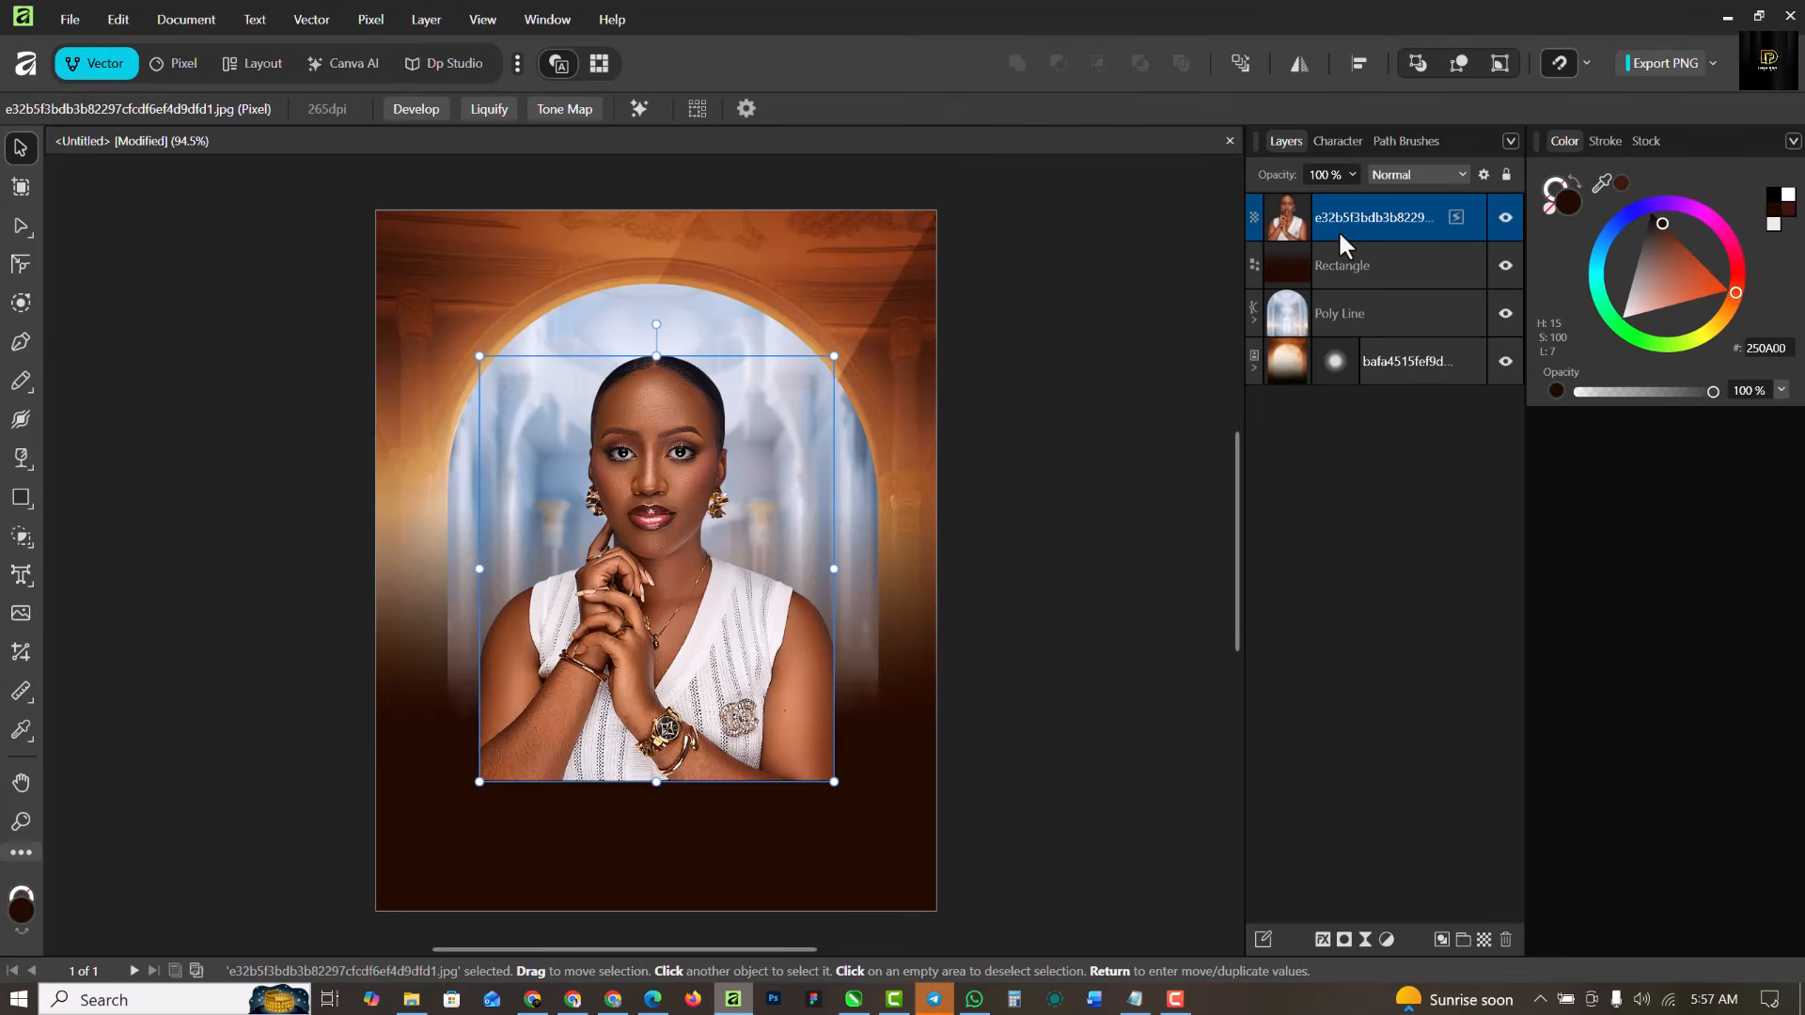
Convert the cut-out portrait layer to an image resource.
{"action": "right_click", "coordinate": [1379, 243]}
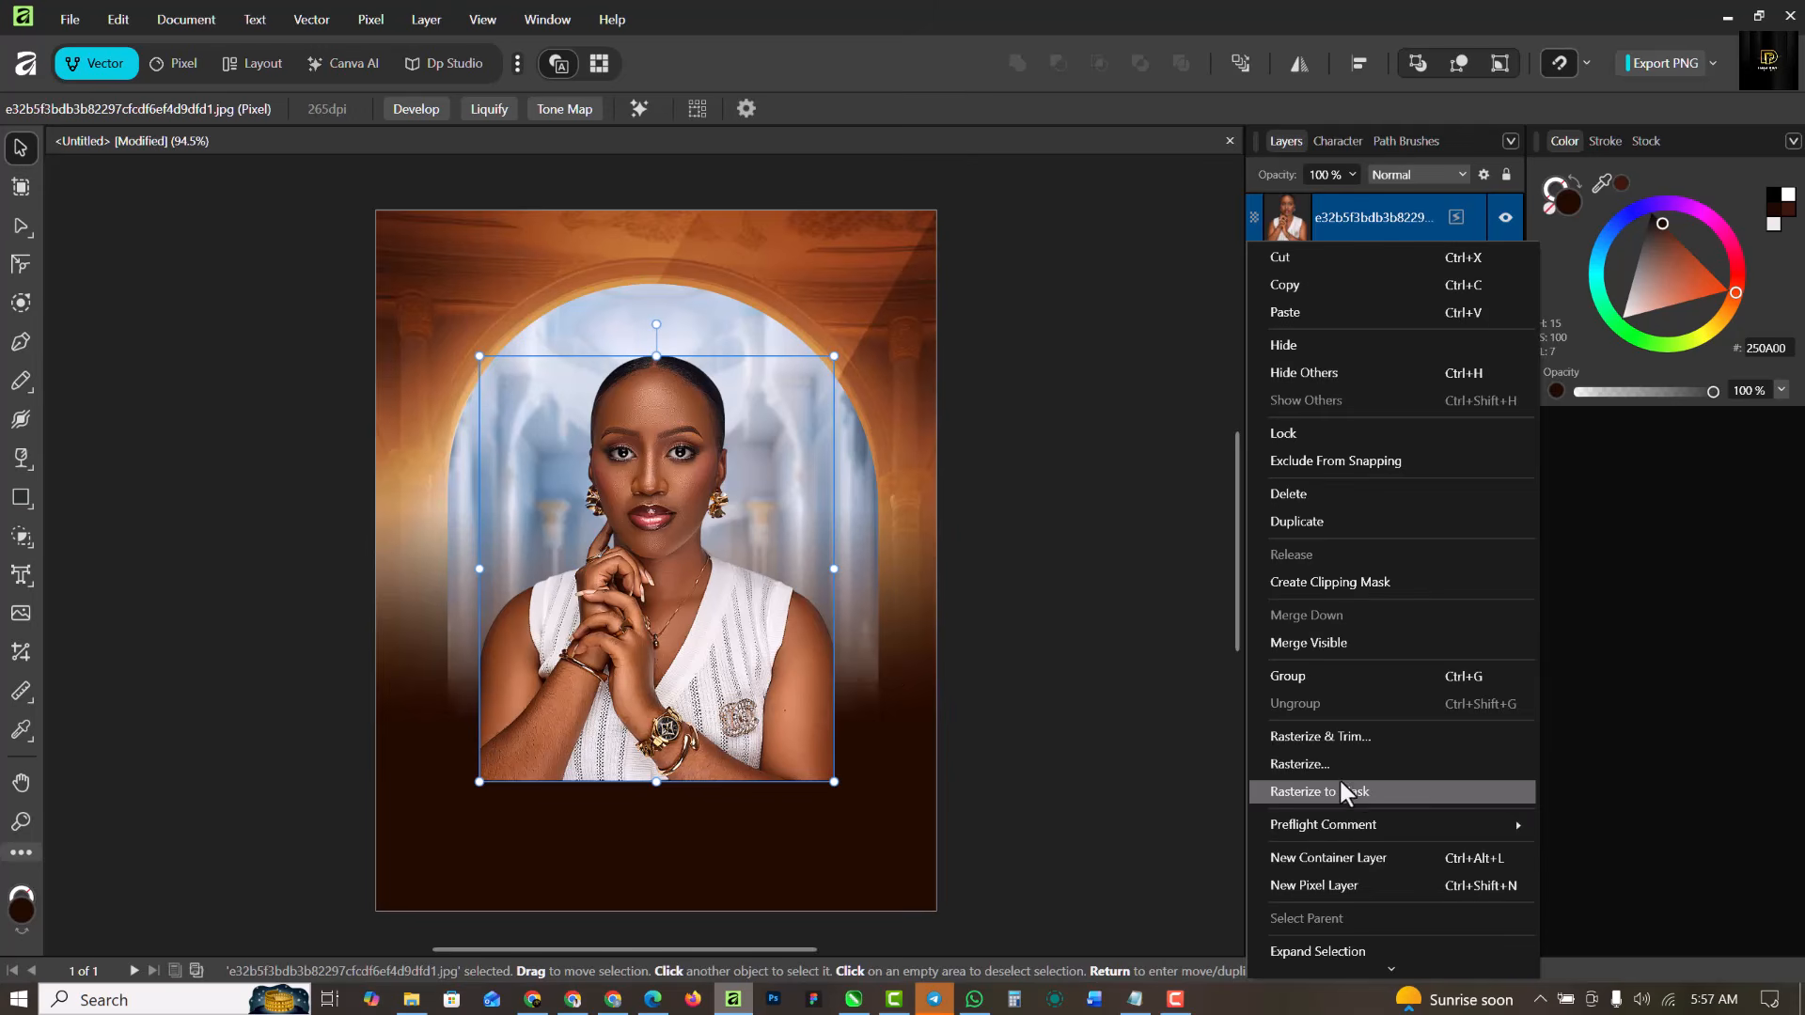
{"action": "left_click", "coordinate": [700, 590]}
{"action": "right_click", "coordinate": [700, 591]}
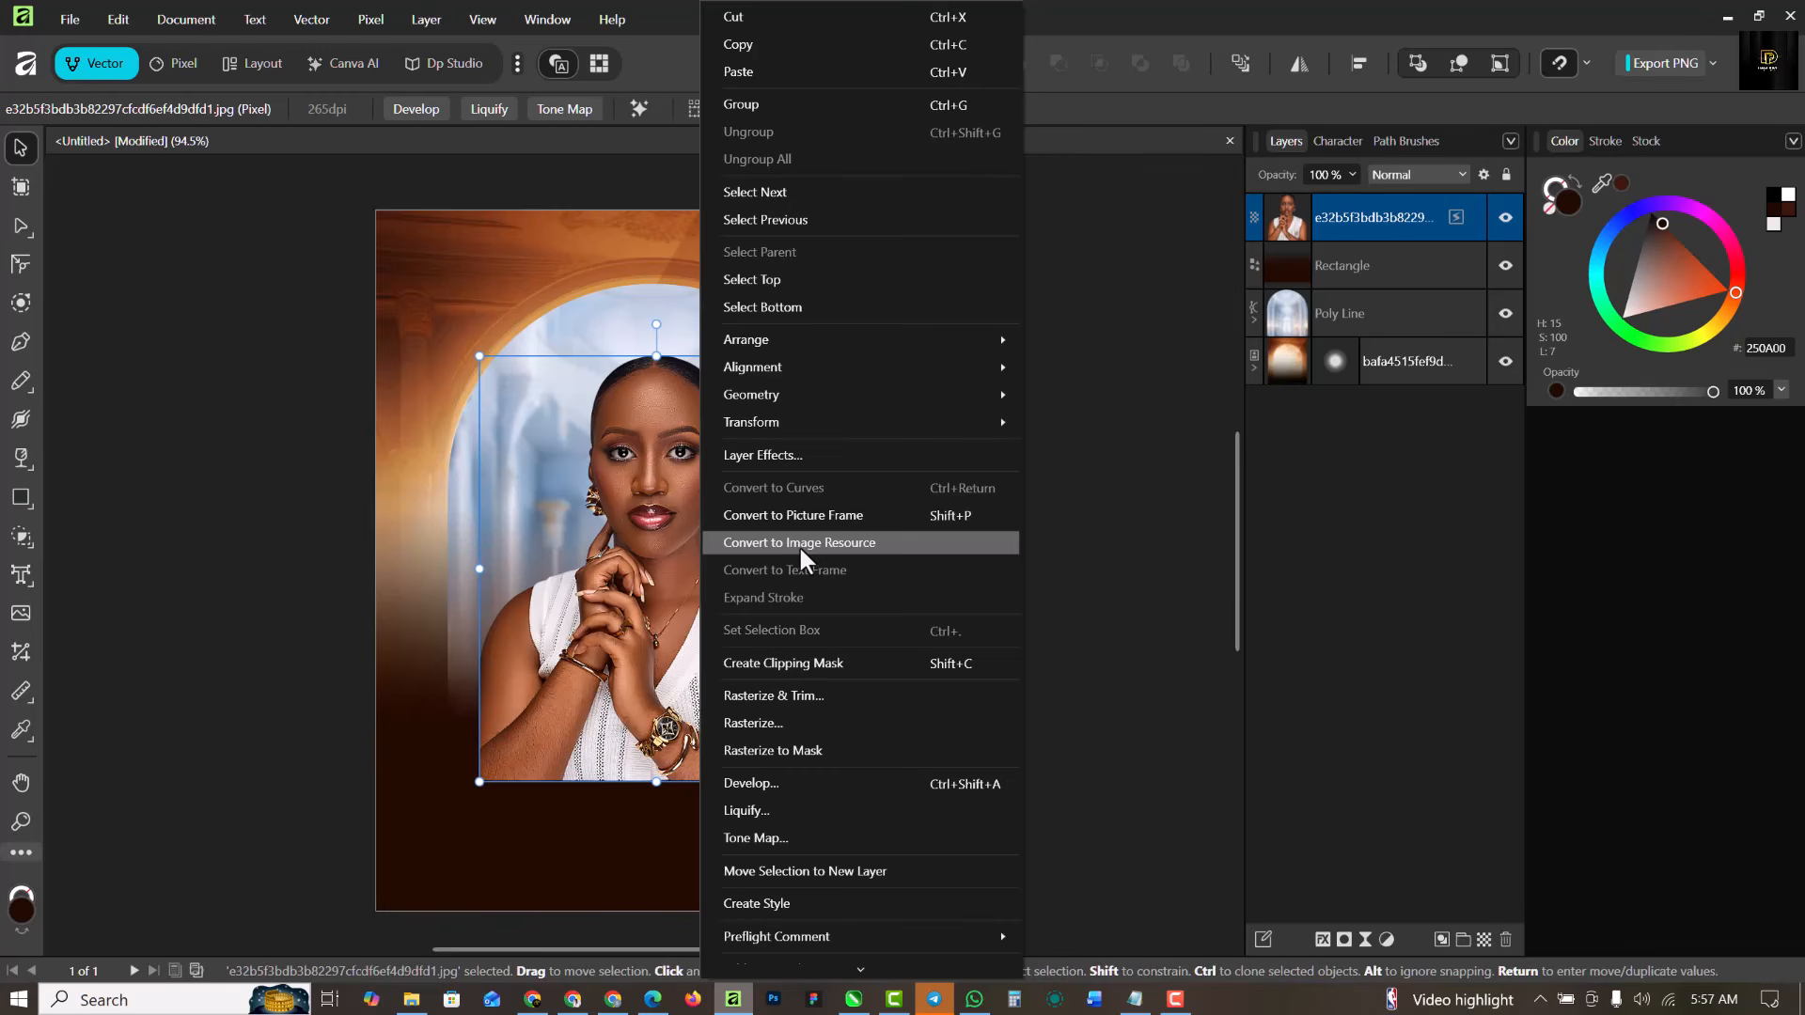
{"action": "left_click", "coordinate": [798, 544]}
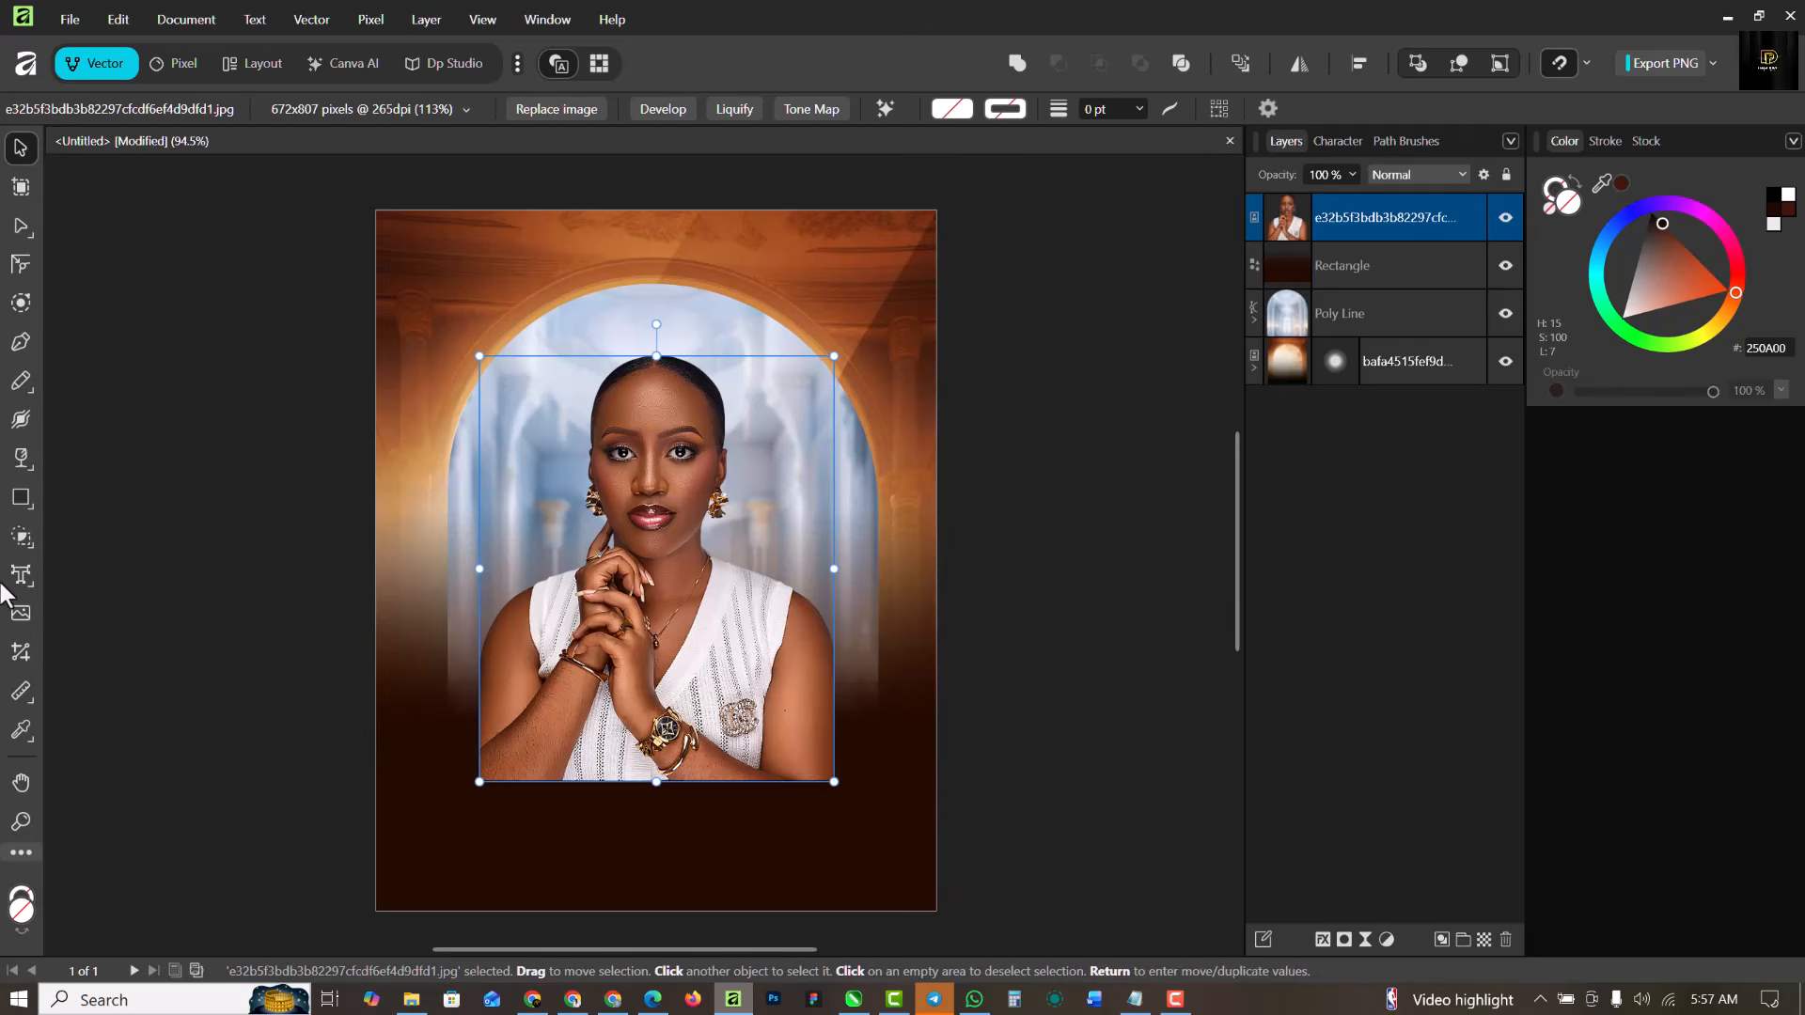
Apply a vertical linear transparency gradient to the portrait so it fades out from the upper chest to the lower edge.
{"action": "mouse_move", "coordinate": [24, 470]}
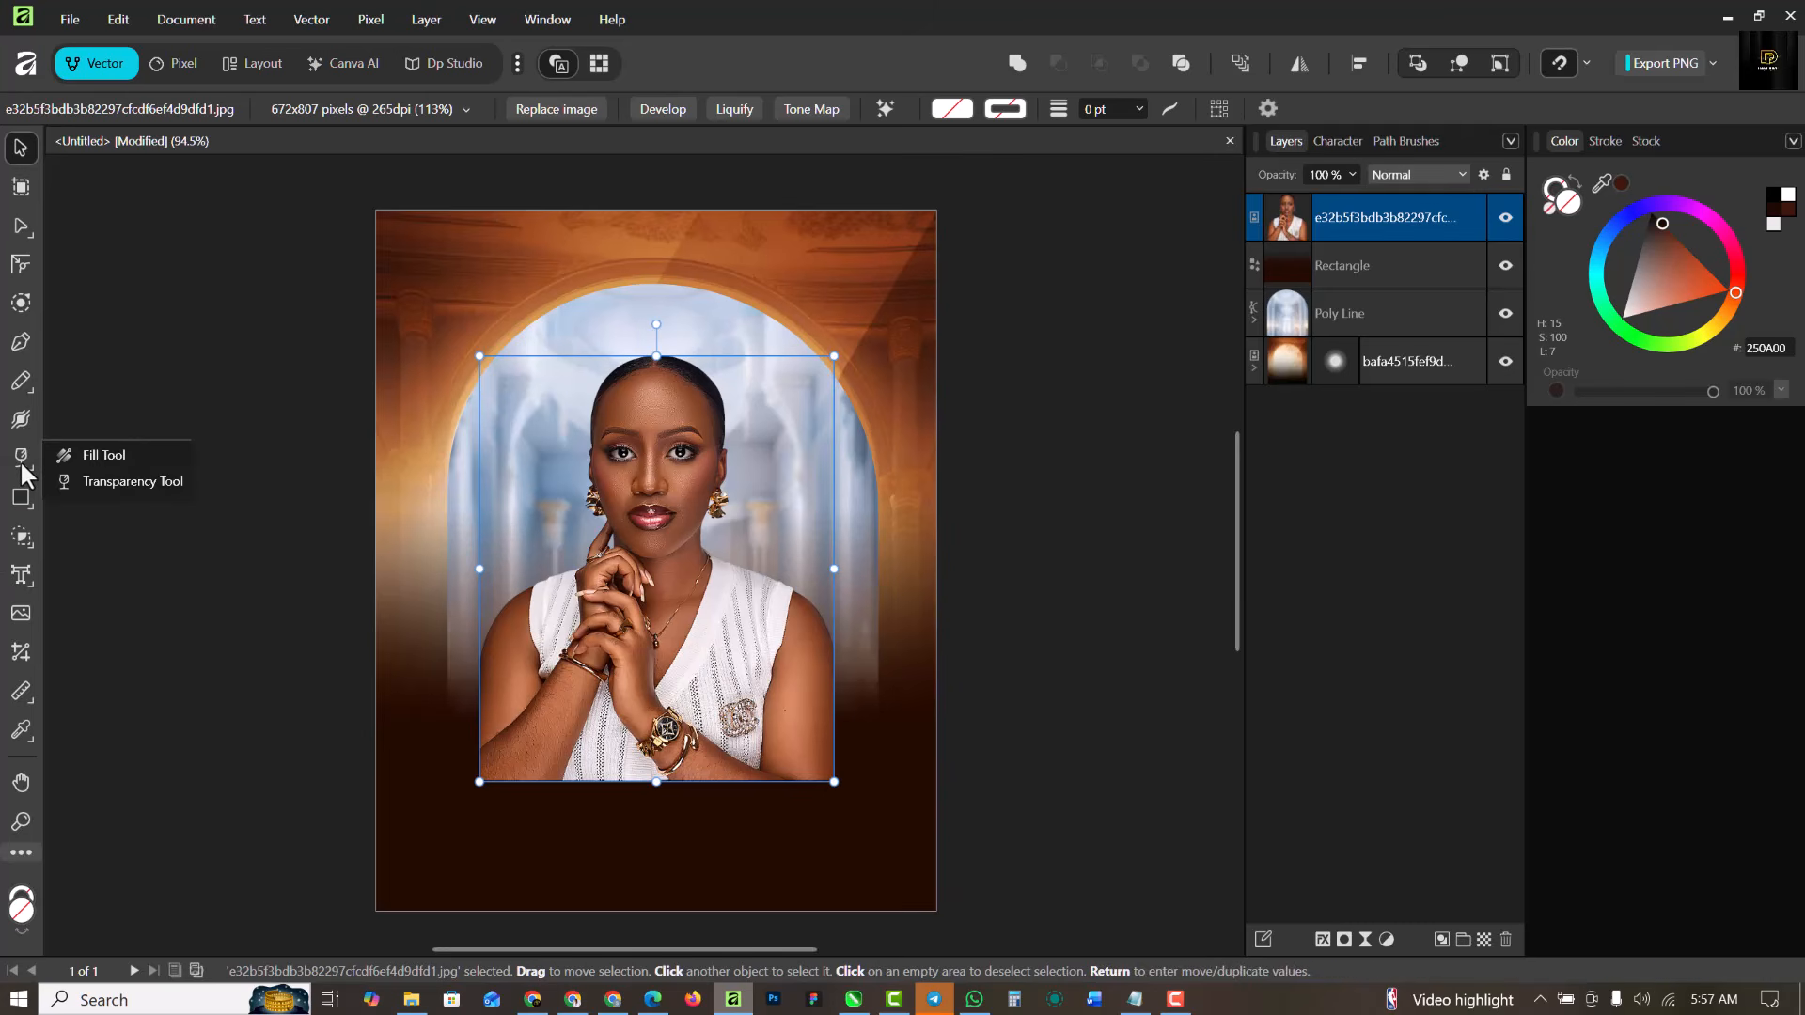
{"action": "left_click", "coordinate": [103, 480]}
{"action": "left_click_drag", "start_coordinate": [671, 612], "coordinate": [676, 766]}
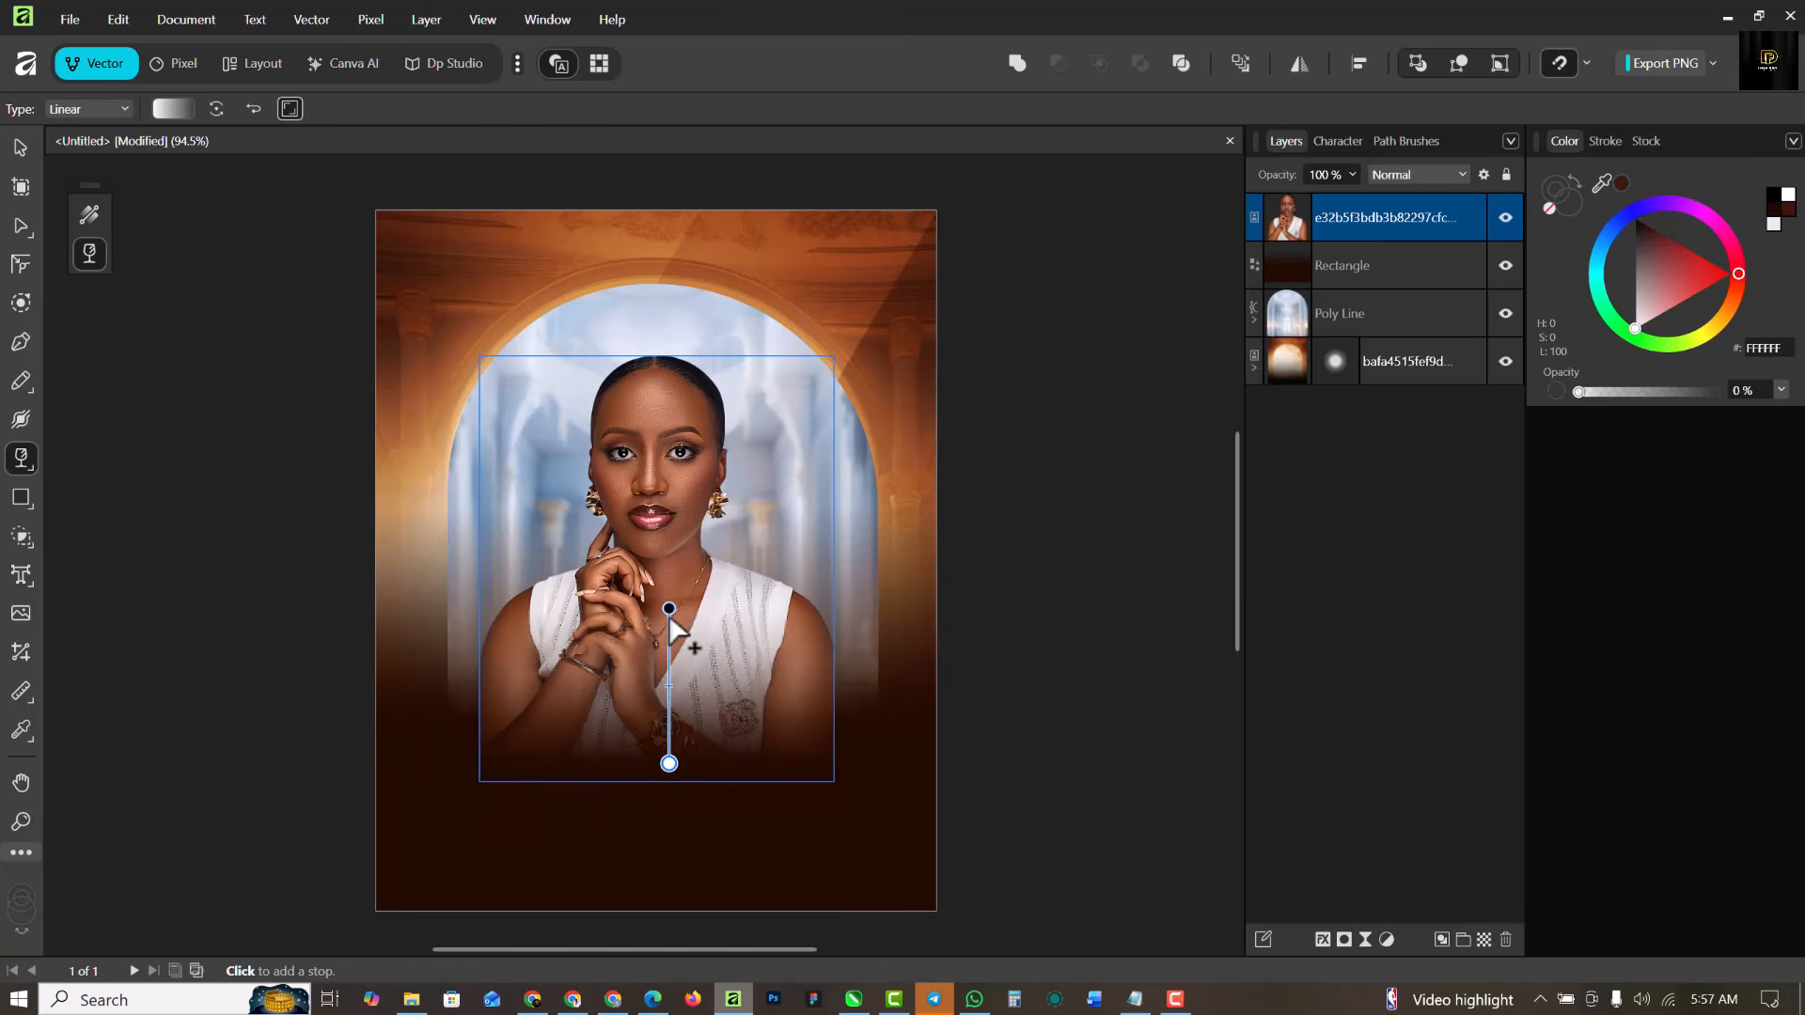
{"action": "left_click_drag", "start_coordinate": [668, 608], "coordinate": [669, 595]}
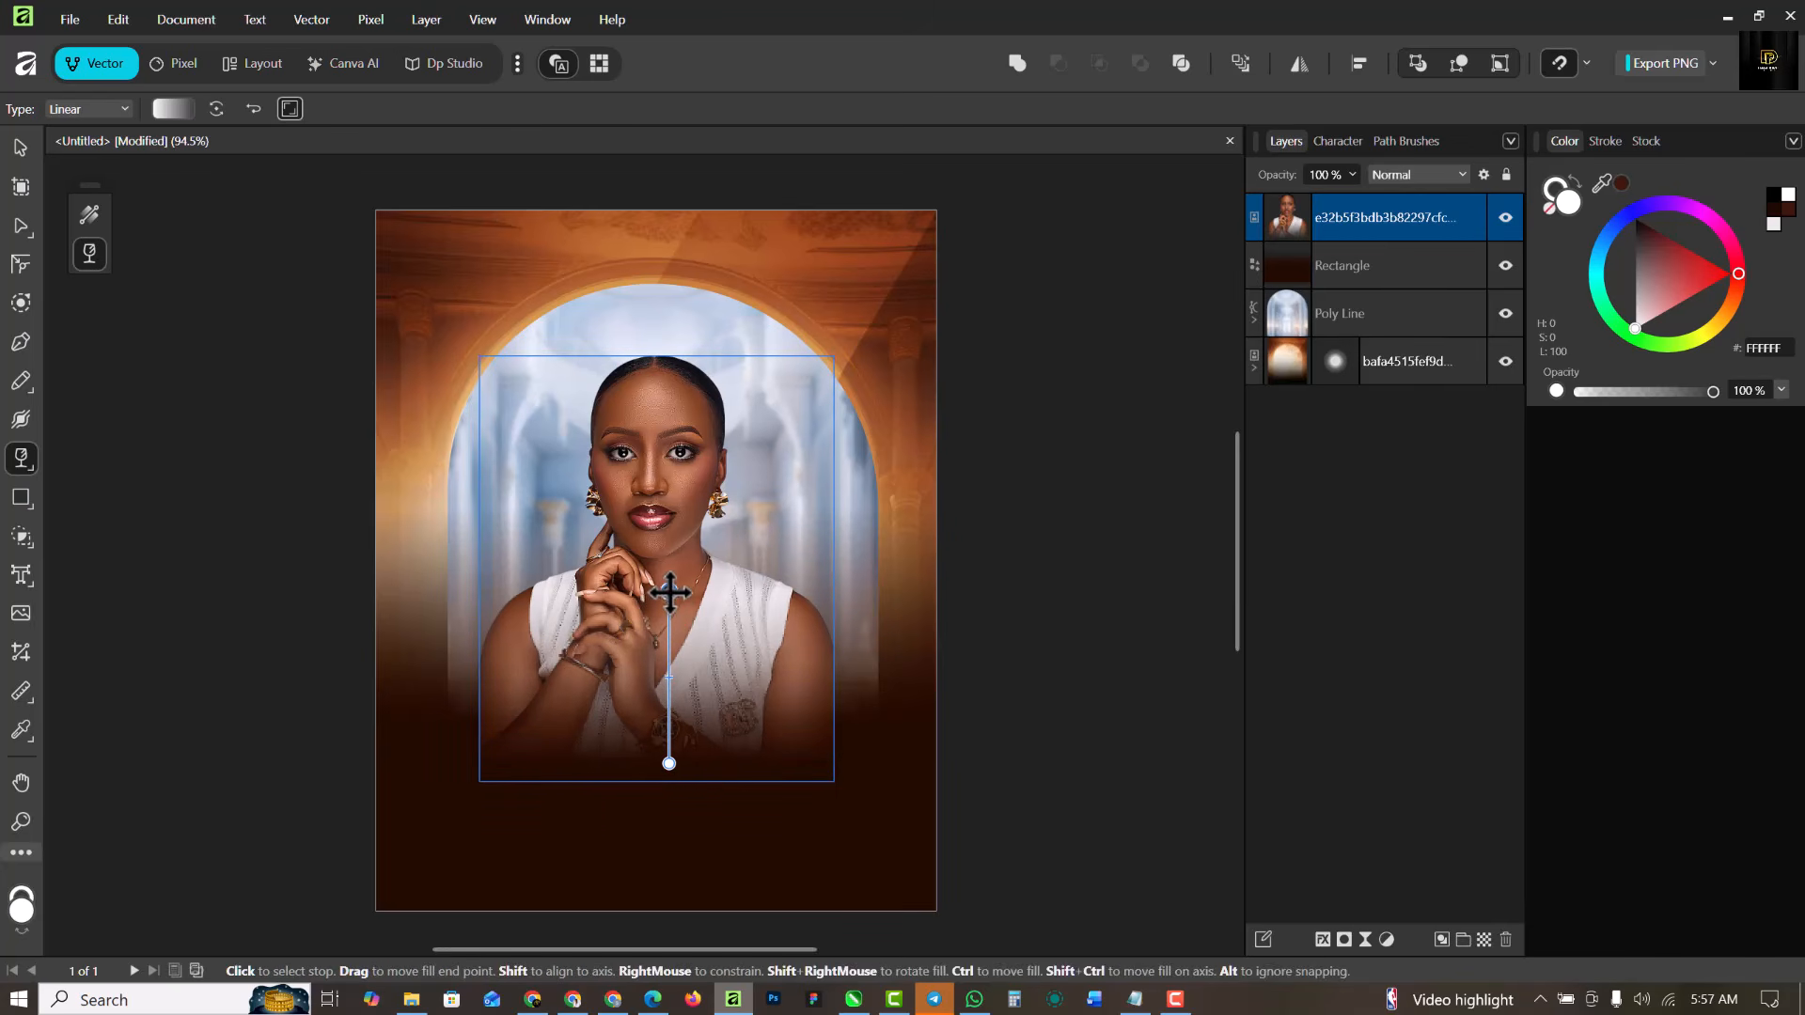
{"action": "key", "text": "v"}
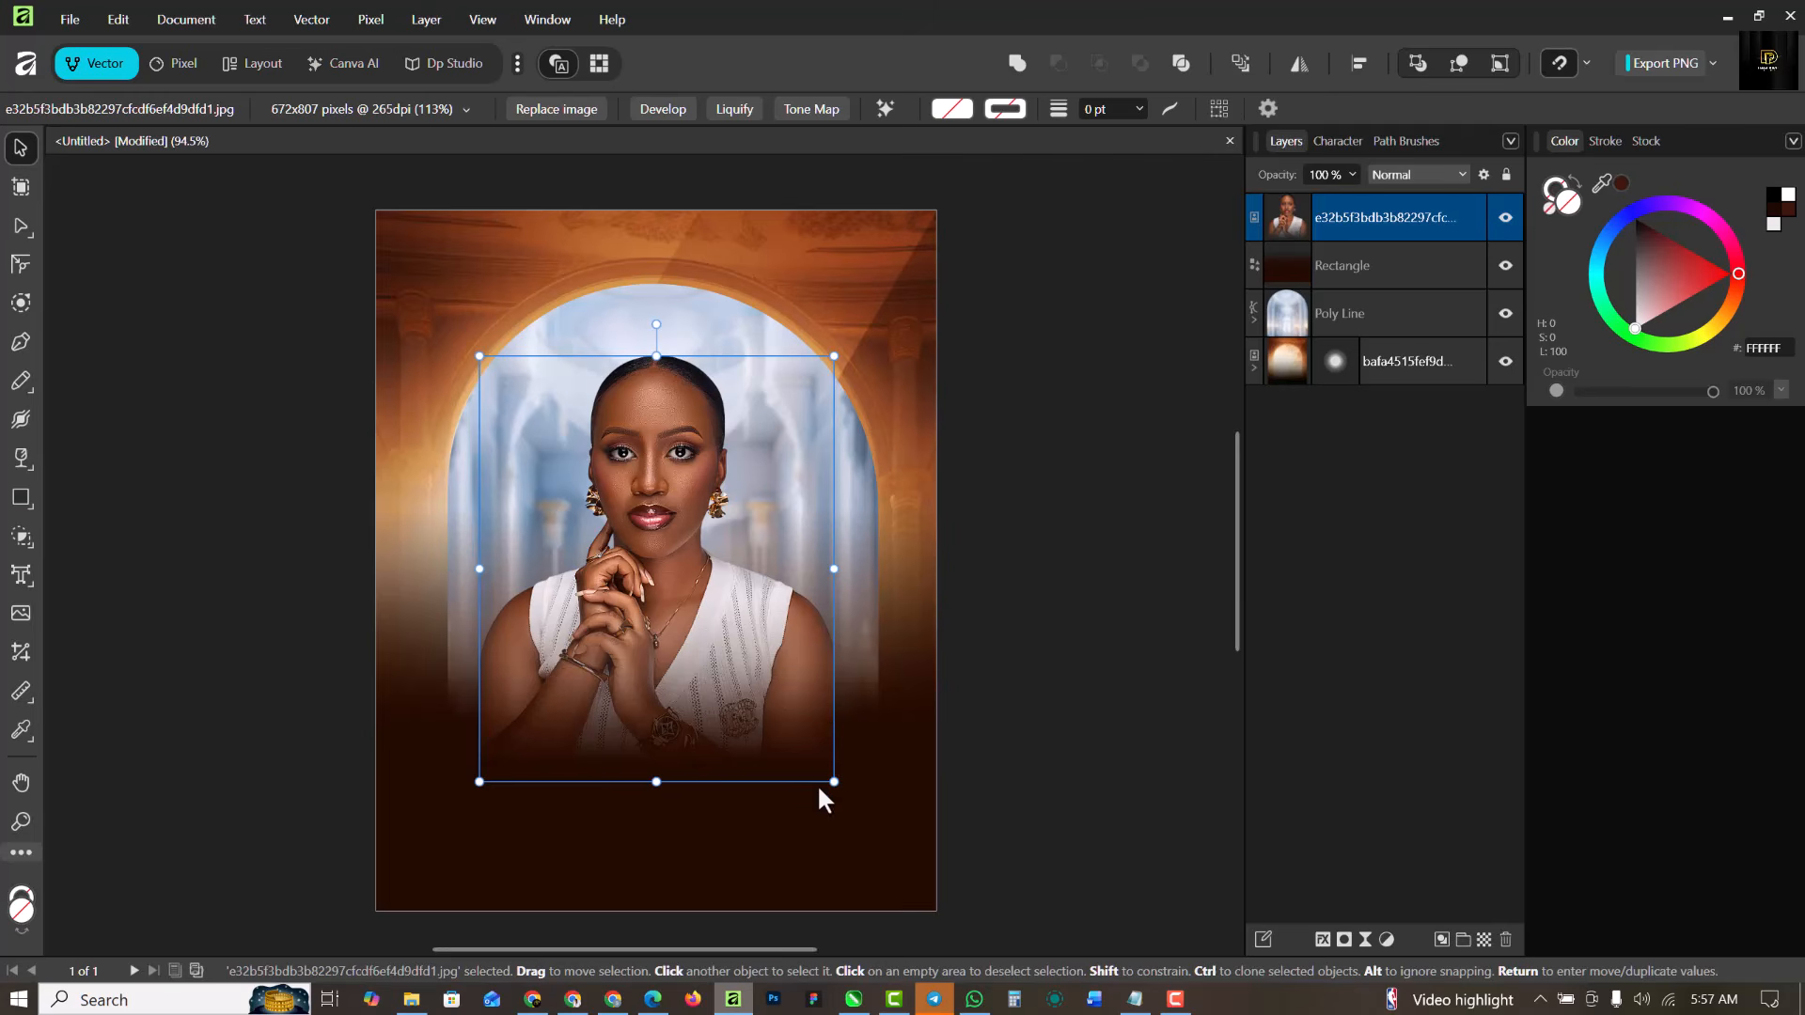
Enlarge the faded portrait about its centre to 121% scale and leave all layers deselected.
{"action": "left_click_drag", "start_coordinate": [834, 781], "coordinate": [847, 797]}
{"action": "right_click", "coordinate": [773, 639]}
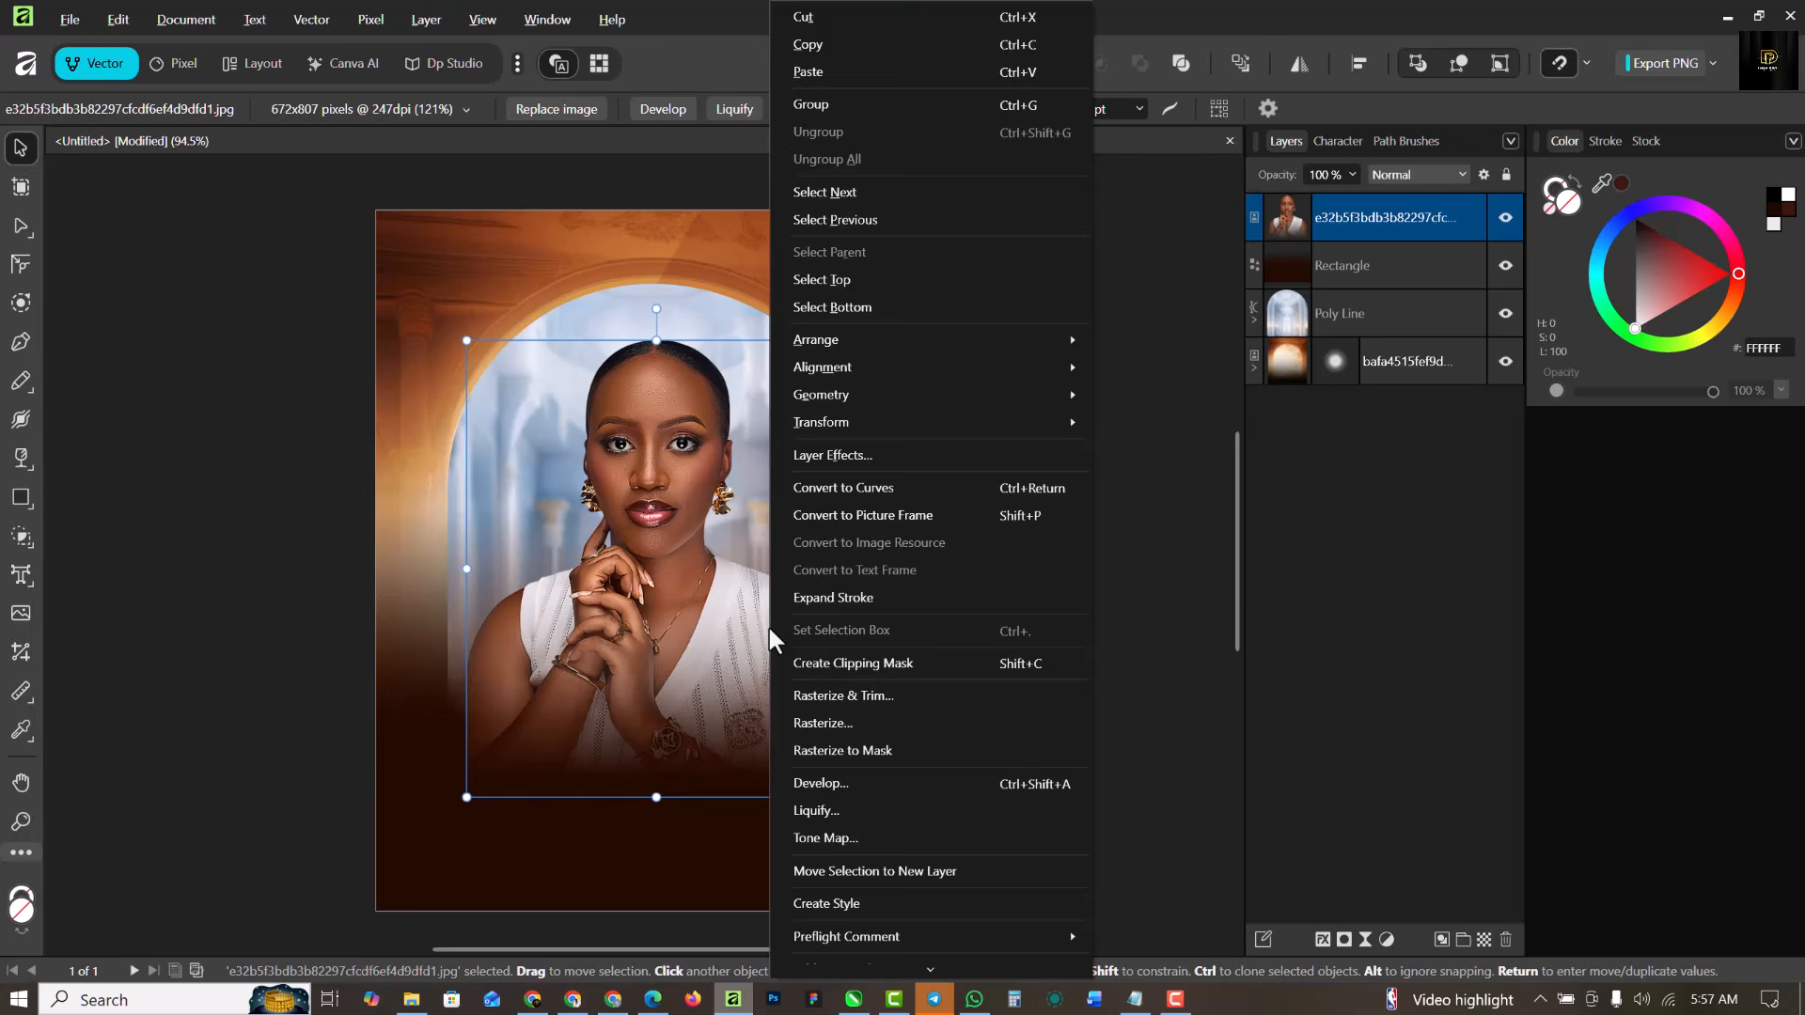
{"action": "left_click", "coordinate": [725, 617]}
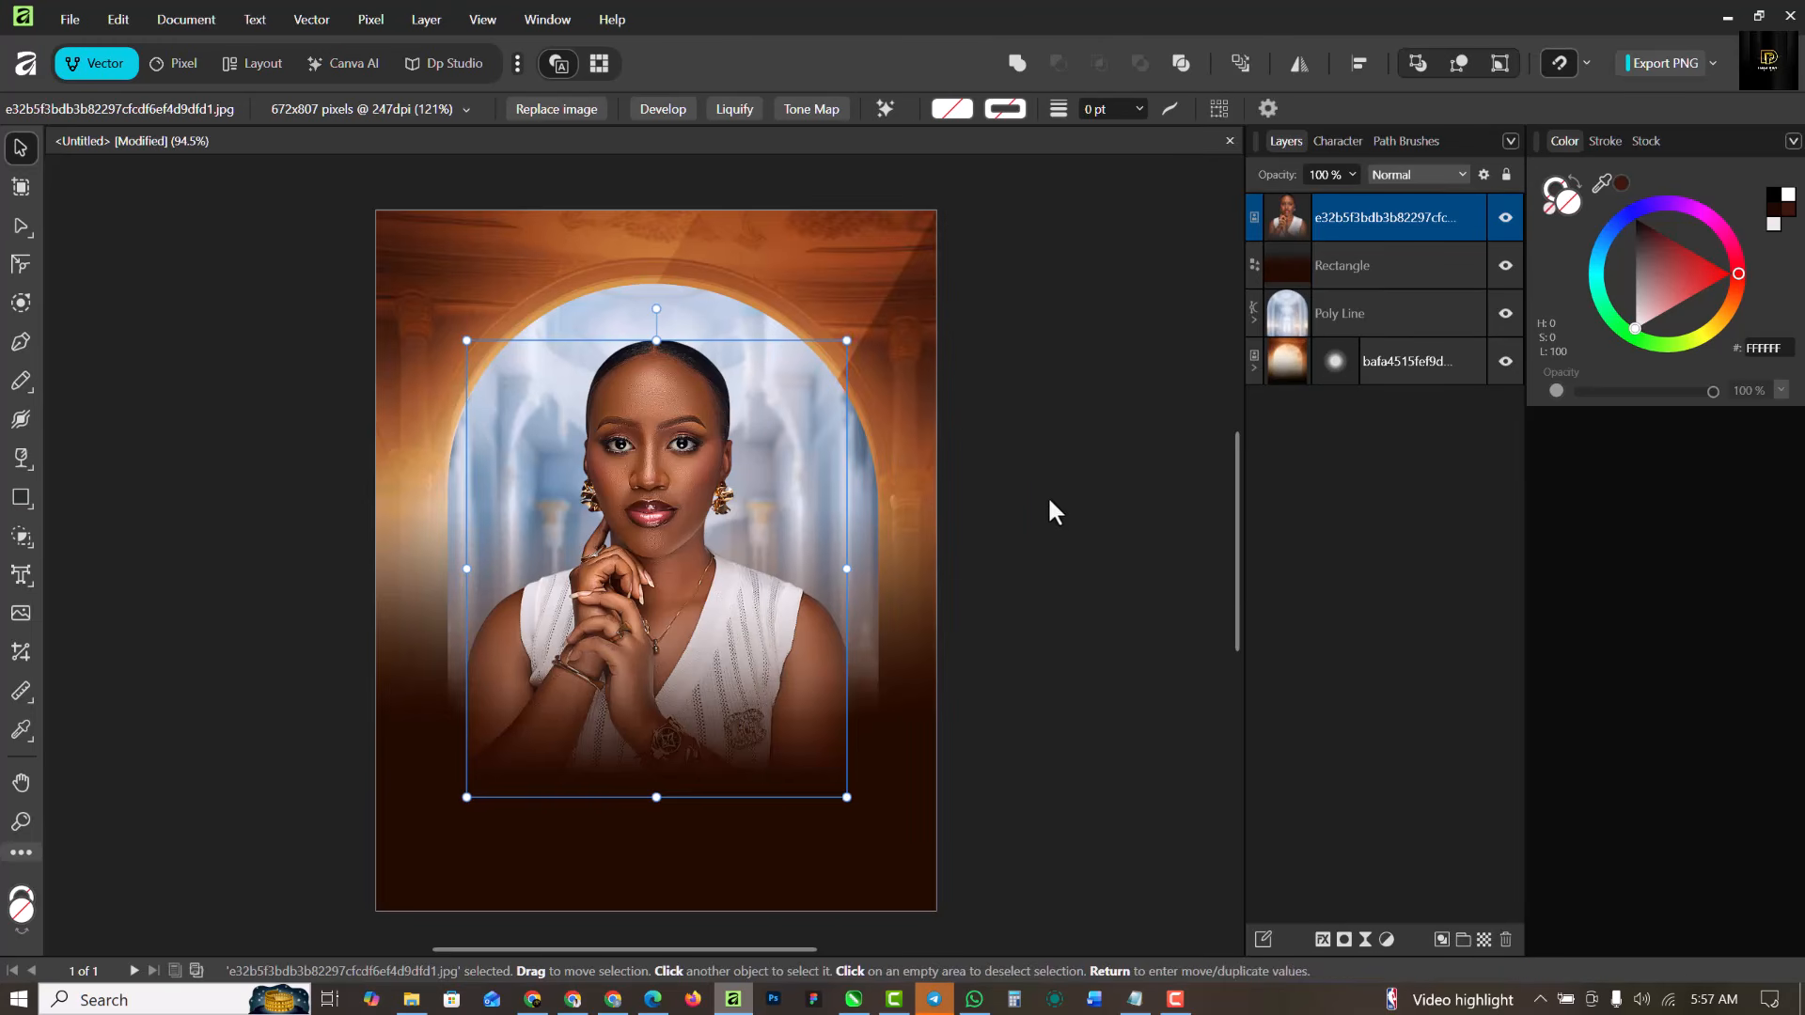
{"action": "left_click", "coordinate": [1065, 505]}
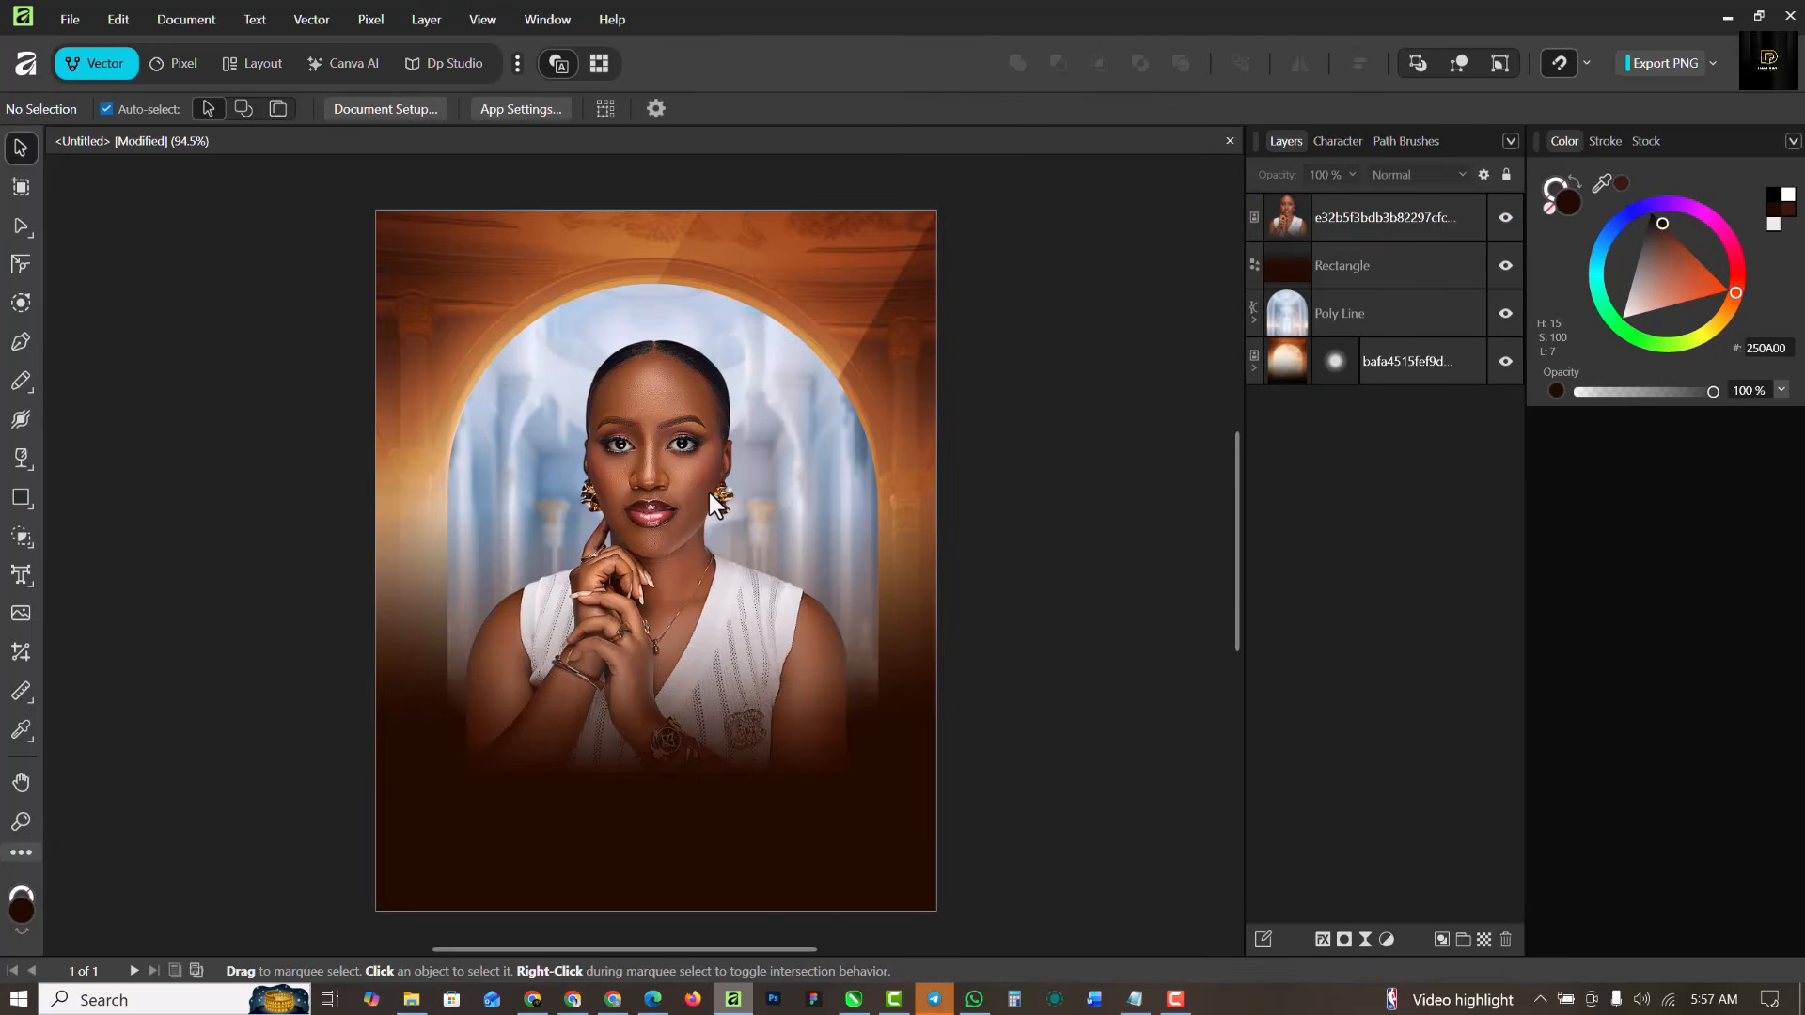
{"action": "key", "text": "ctrl+0"}
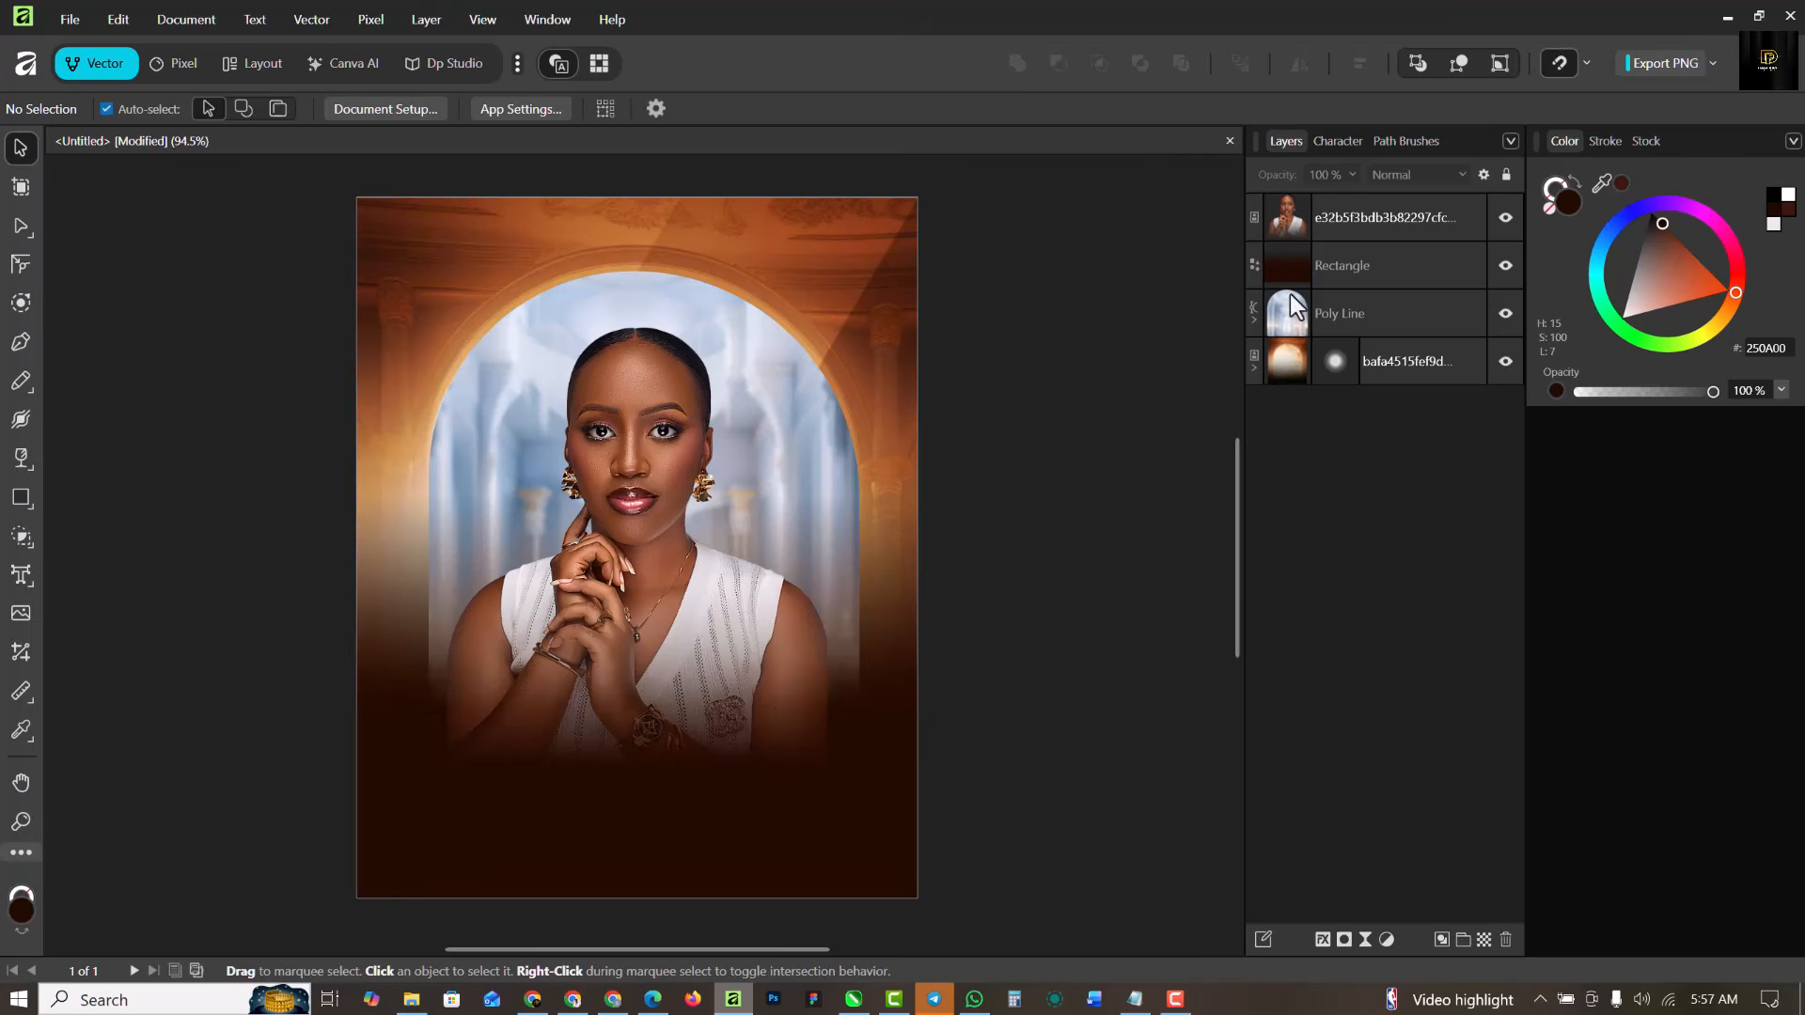
{"action": "left_click", "coordinate": [1428, 271]}
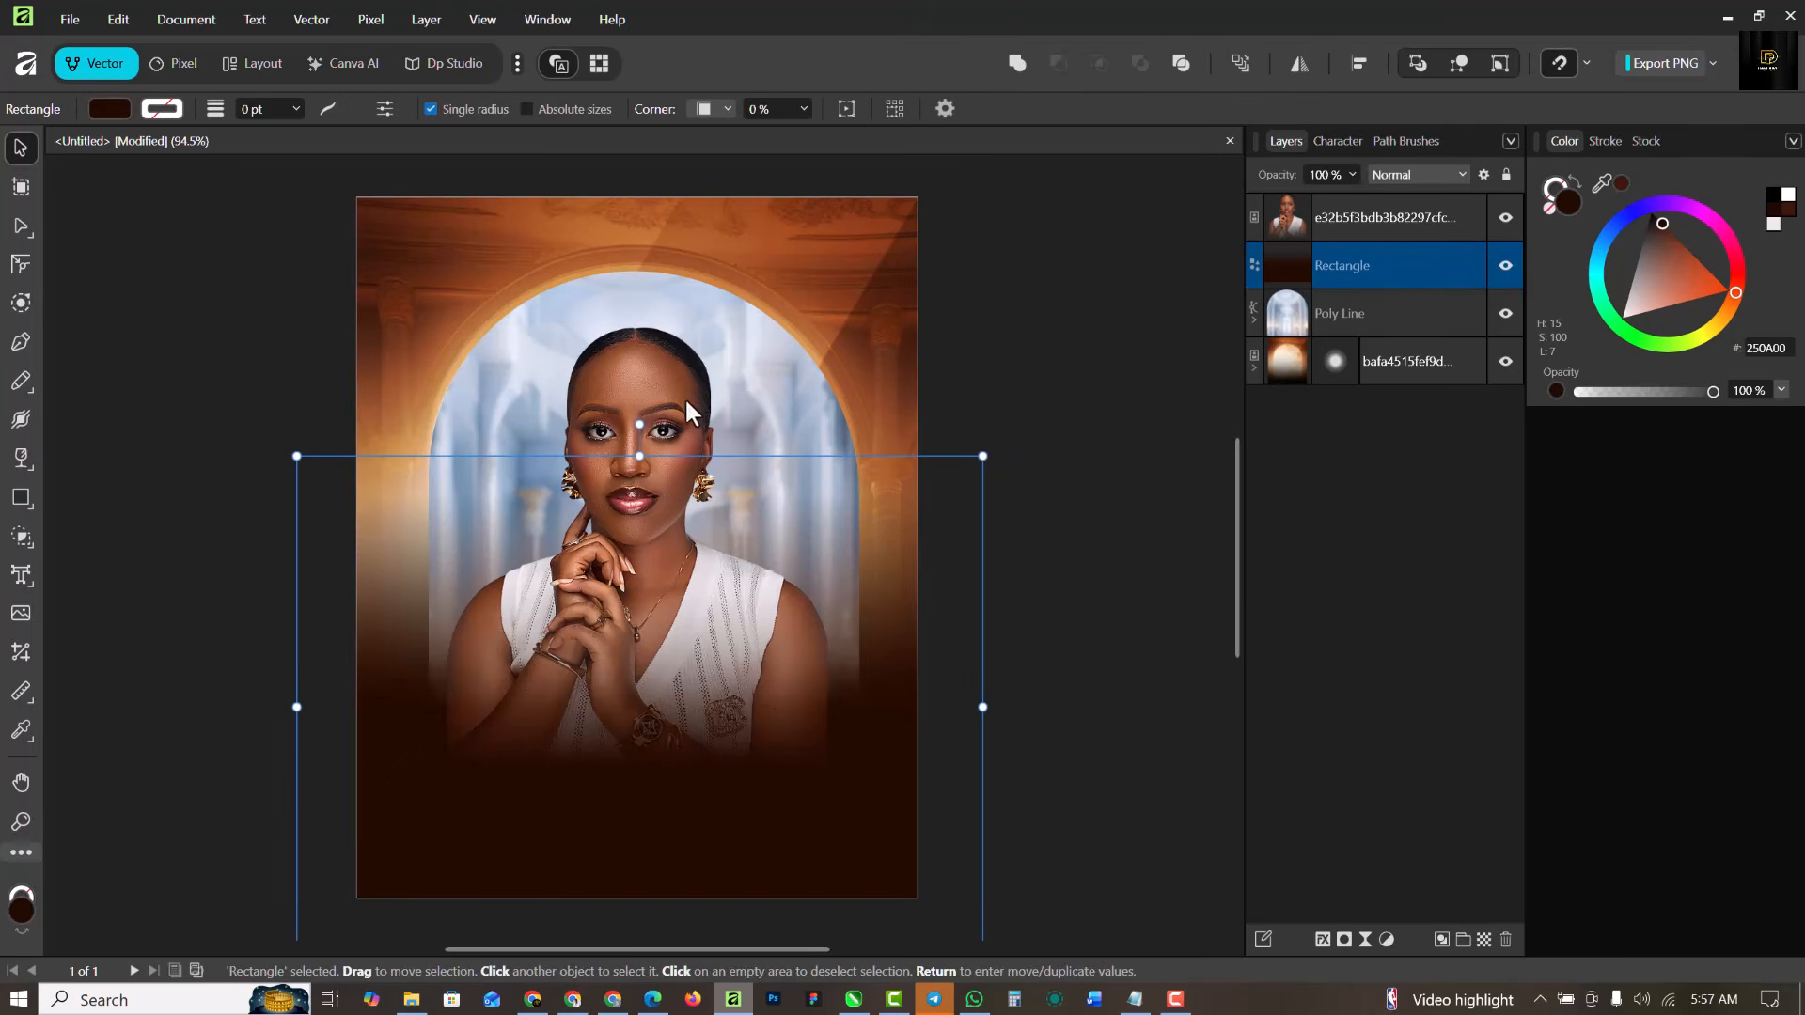
{"action": "left_click", "coordinate": [1040, 303]}
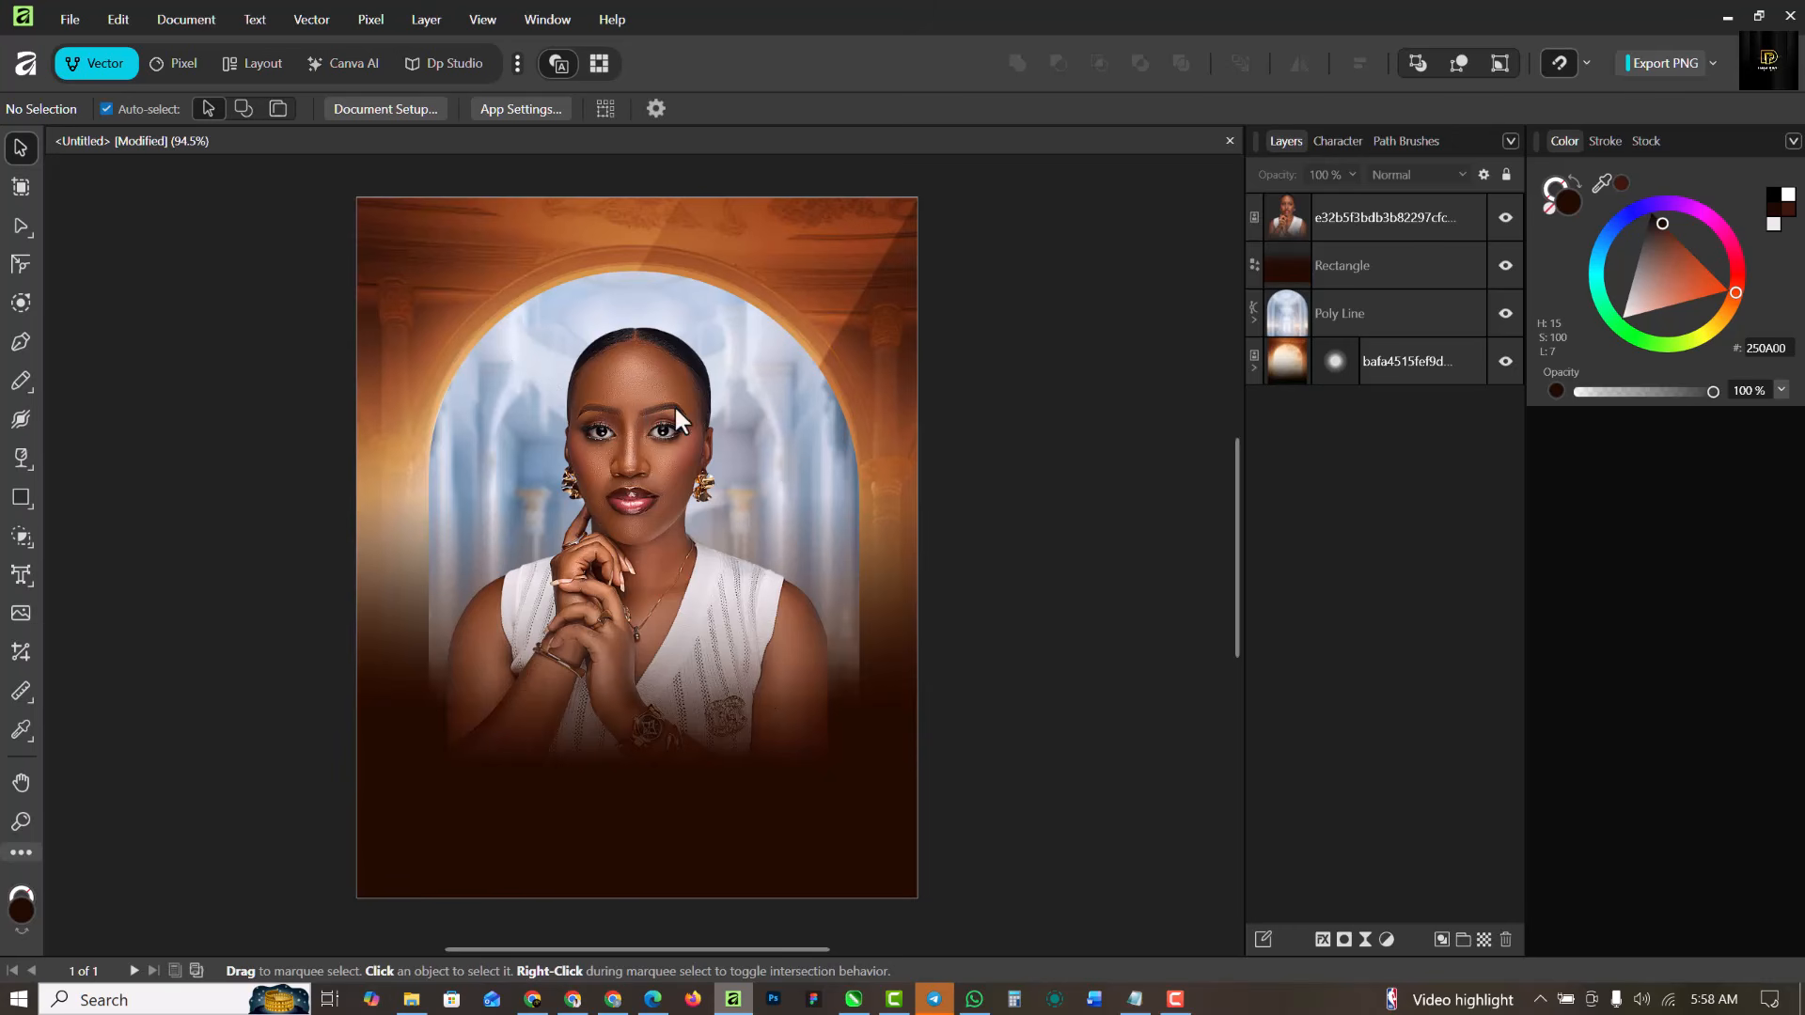
Add a Recolor adjustment between the dark rectangle and the portrait with hue 226.4°, saturation 100% and lightness -10%.
{"action": "left_click", "coordinate": [1424, 276]}
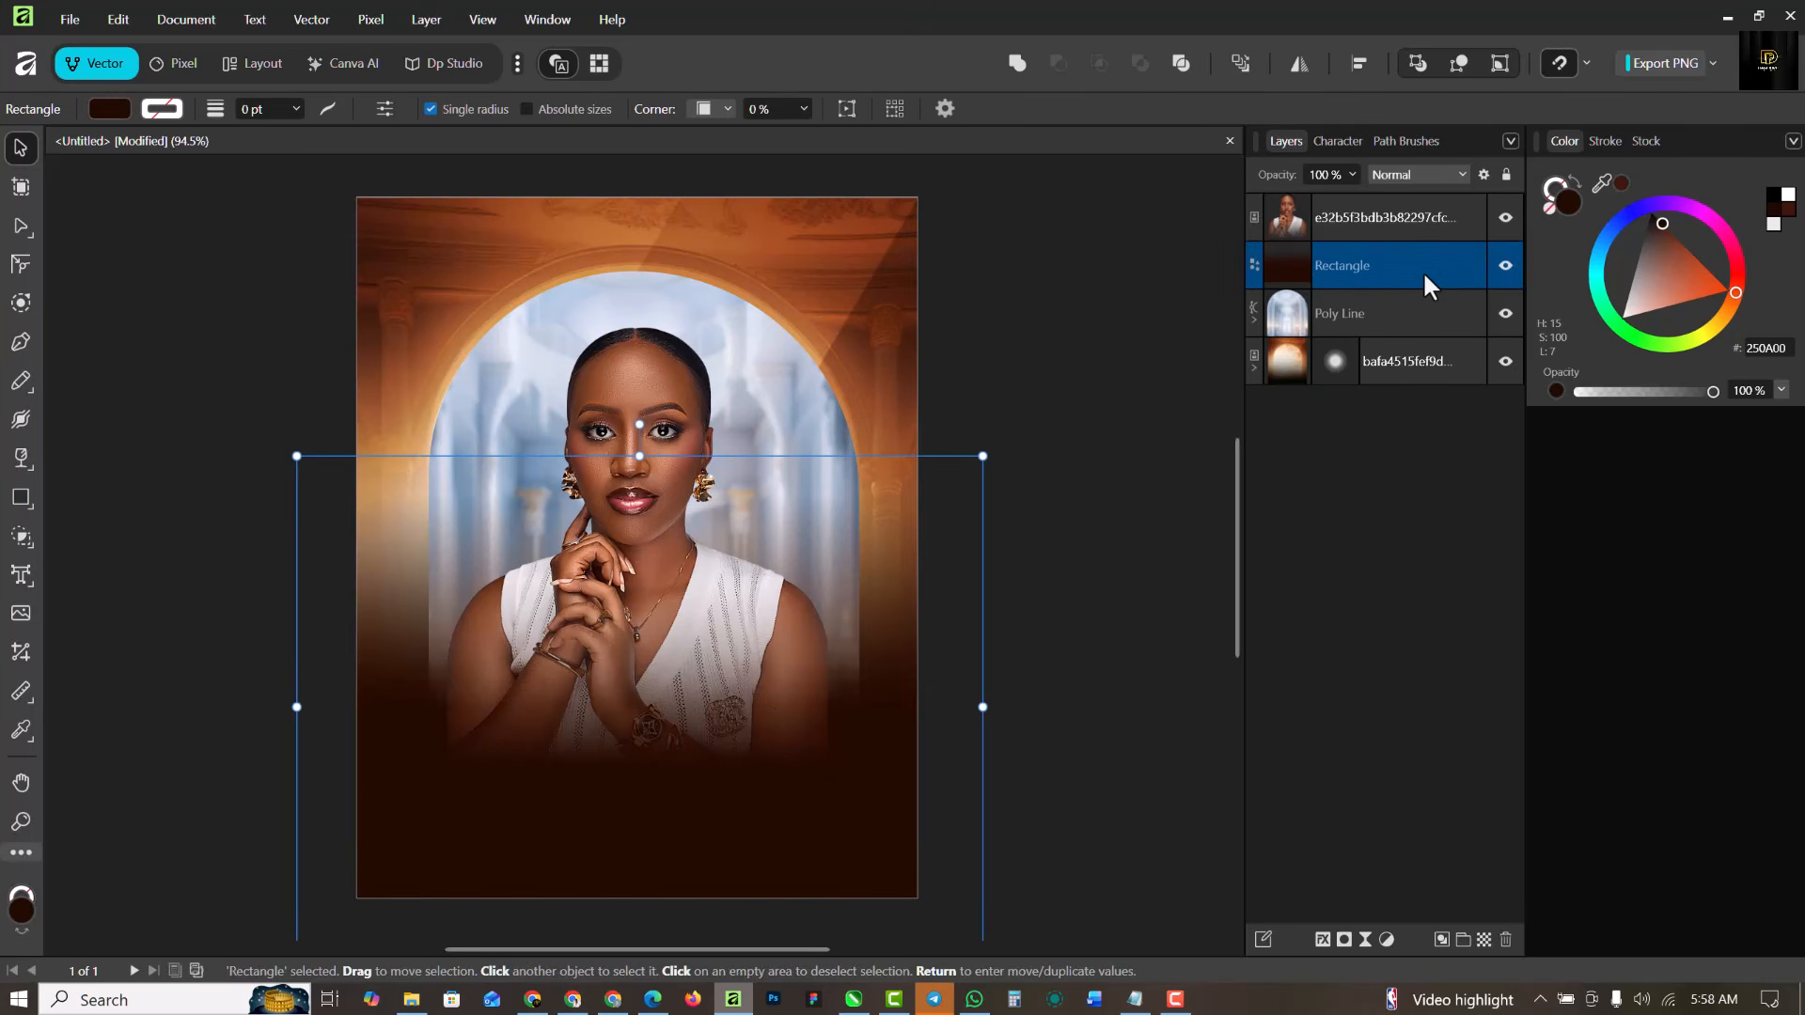
{"action": "left_click", "coordinate": [1385, 939]}
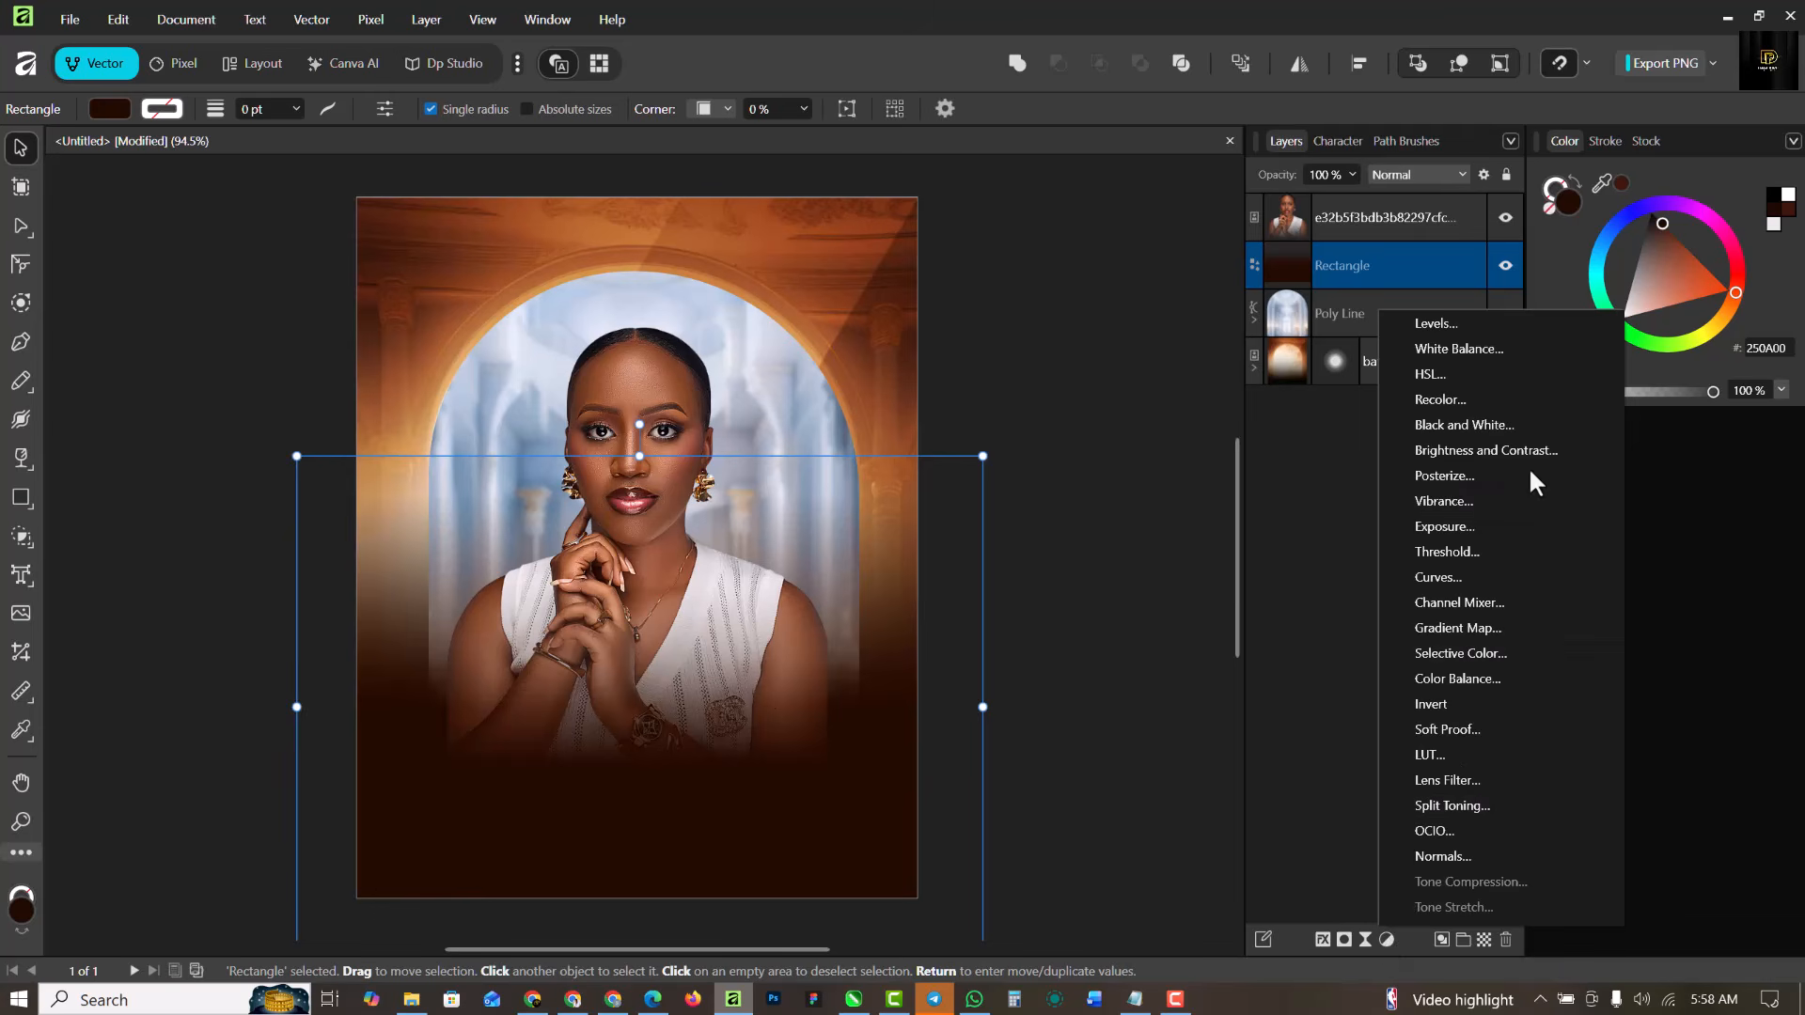
{"action": "left_click", "coordinate": [1439, 398]}
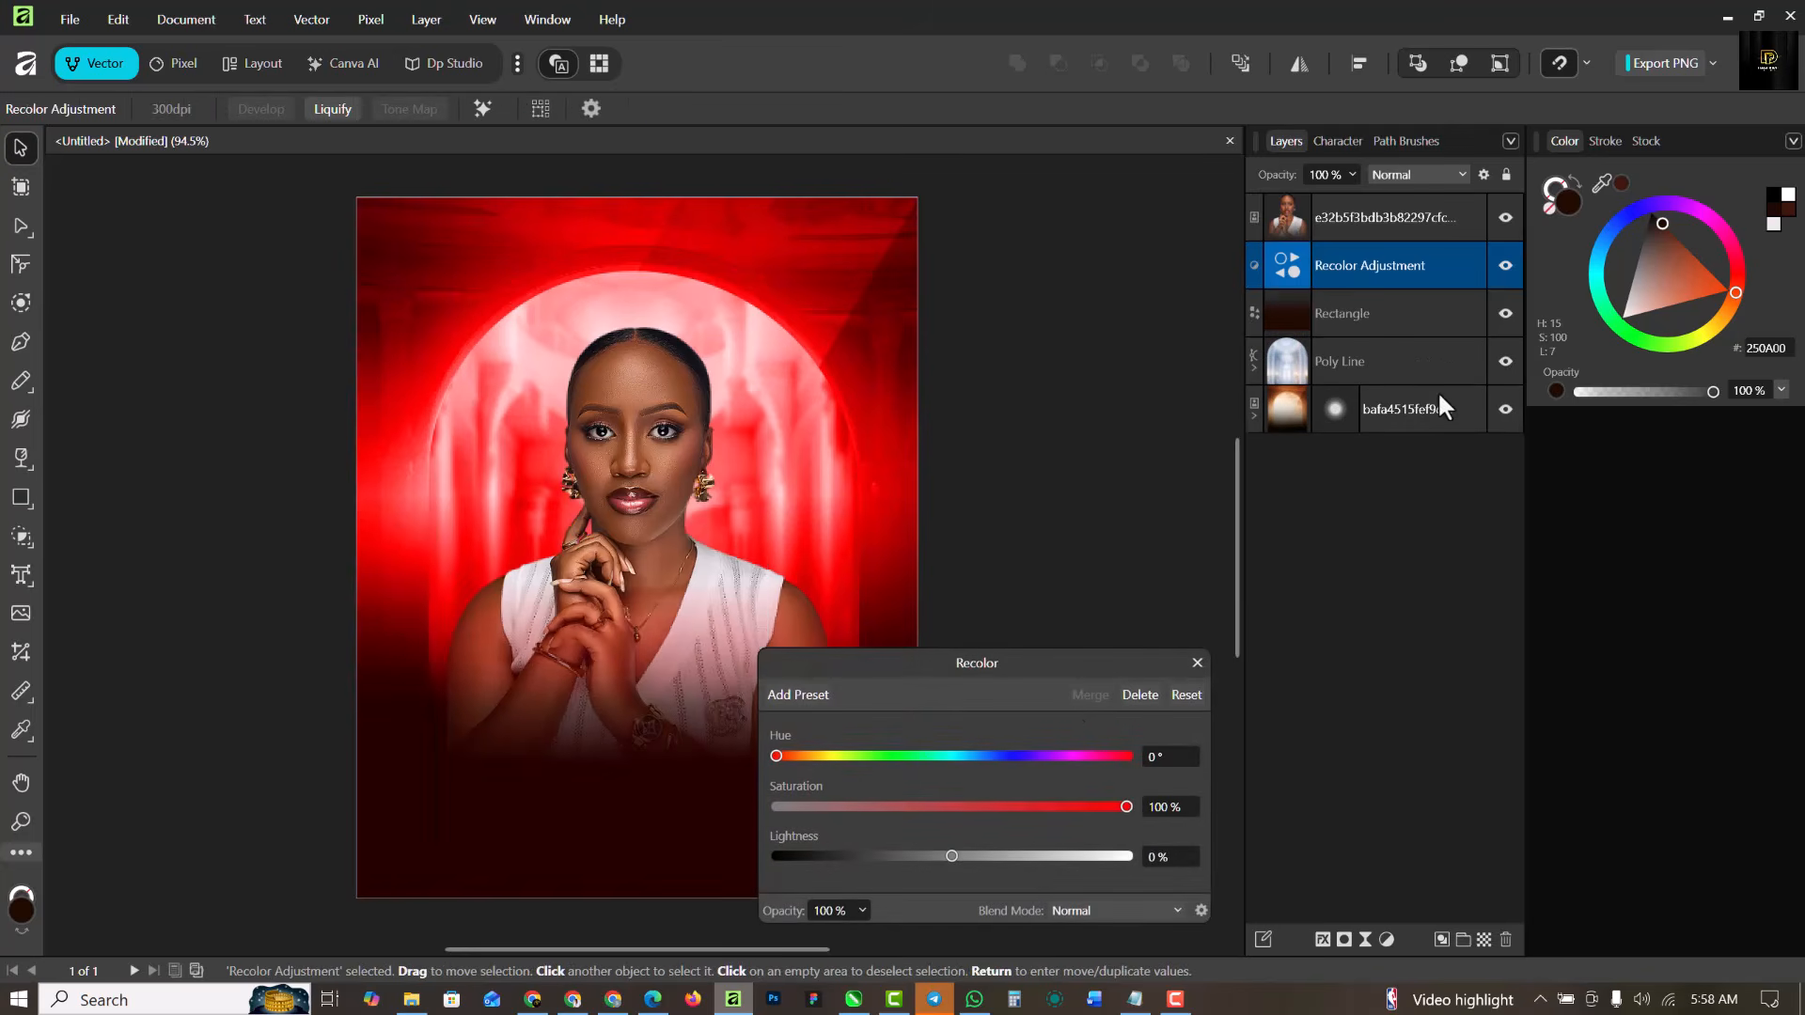
{"action": "left_click_drag", "start_coordinate": [1045, 662], "coordinate": [1616, 554]}
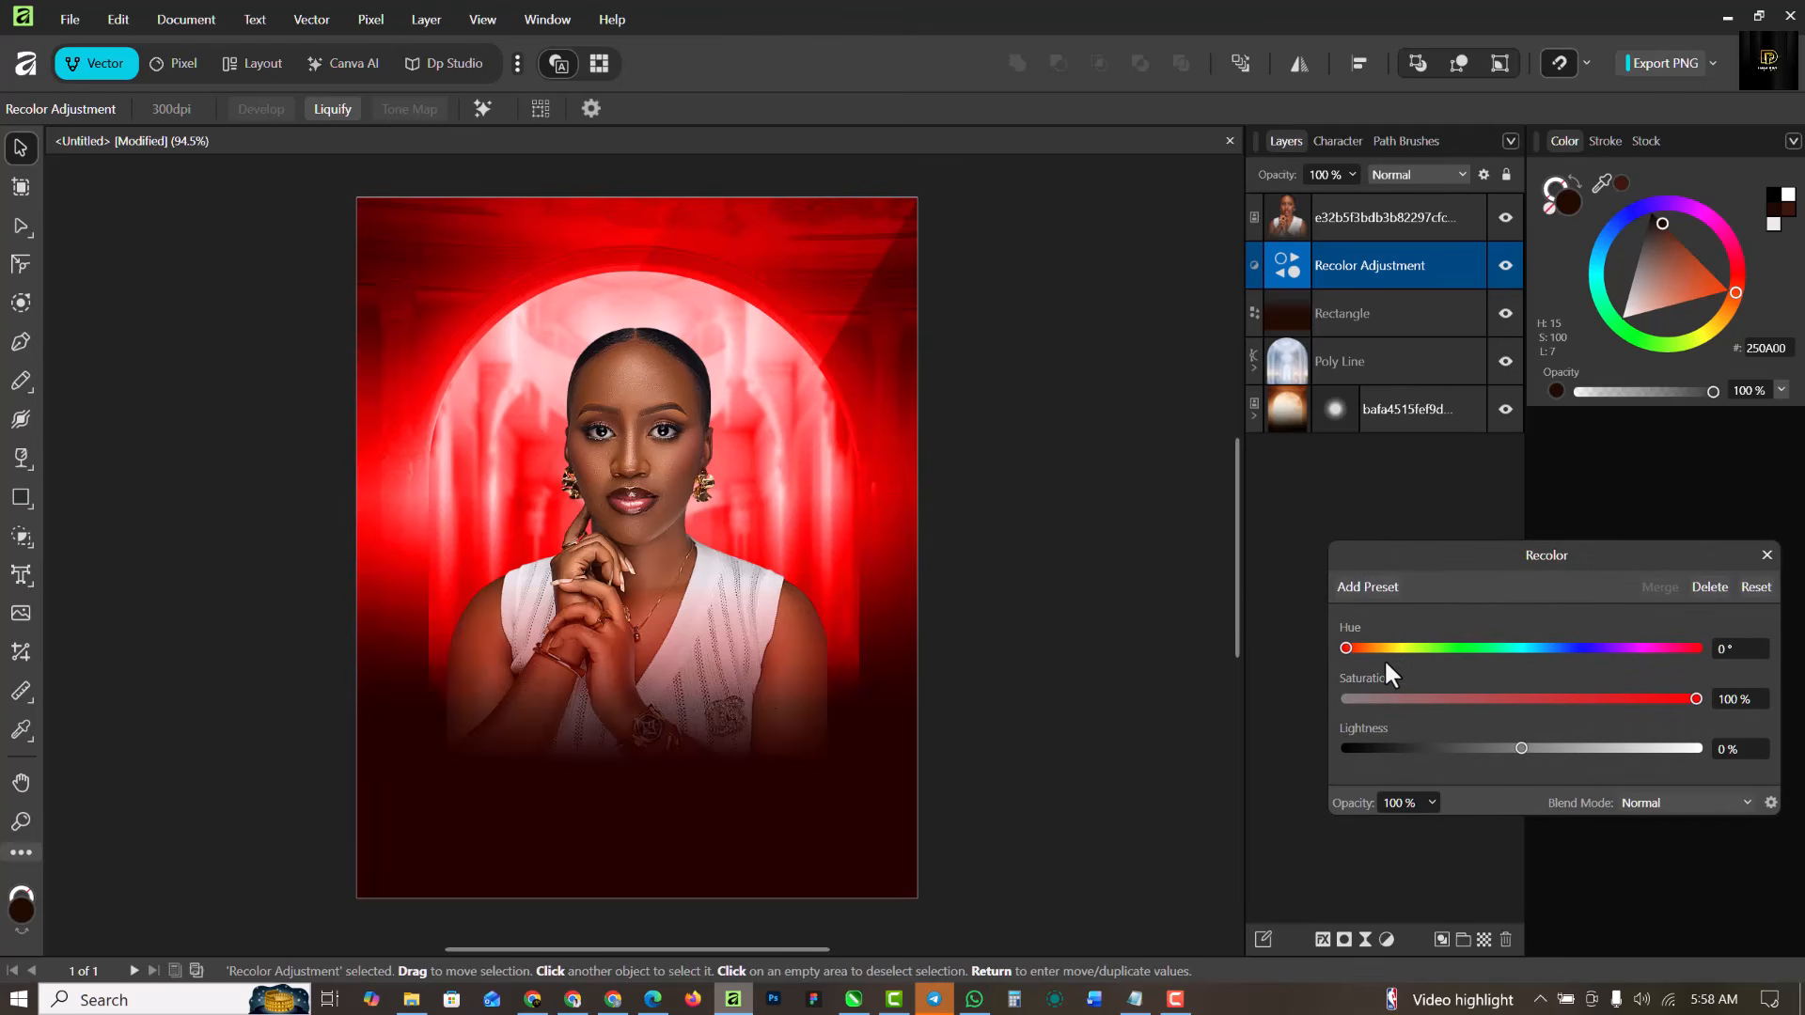
{"action": "left_click_drag", "start_coordinate": [1346, 649], "coordinate": [1559, 670]}
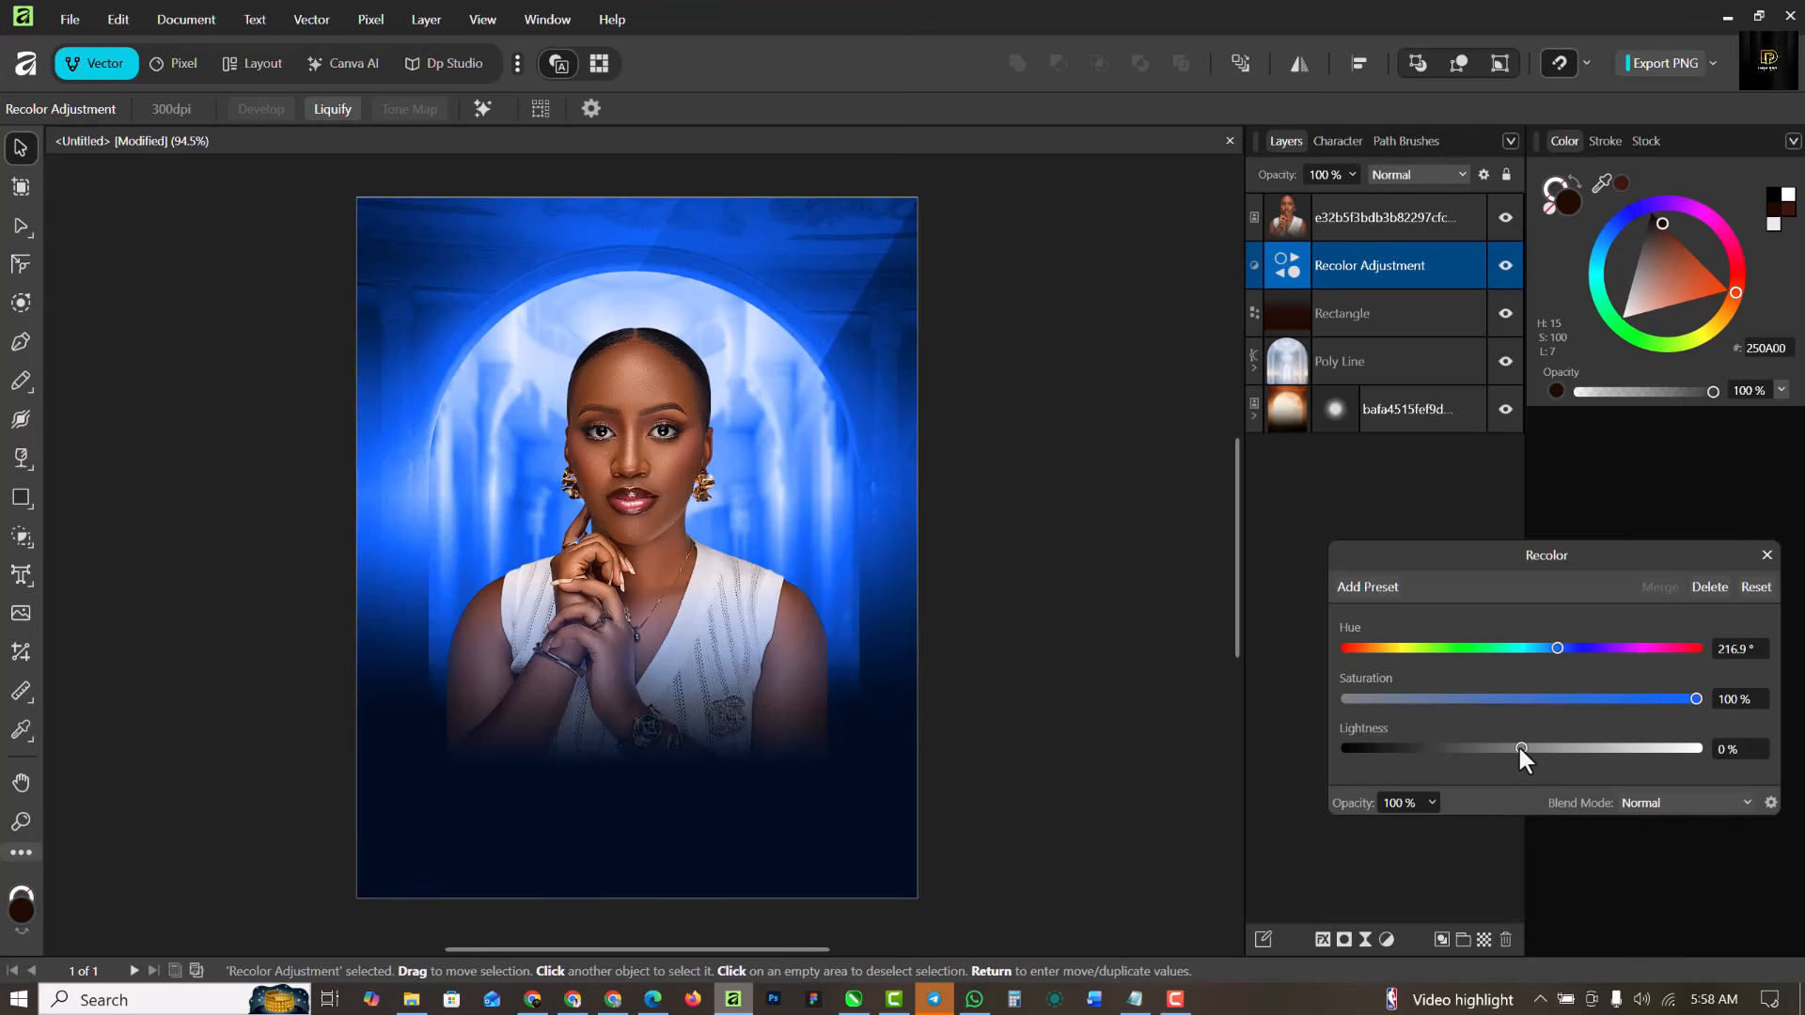
{"action": "left_click_drag", "start_coordinate": [1519, 747], "coordinate": [1504, 744]}
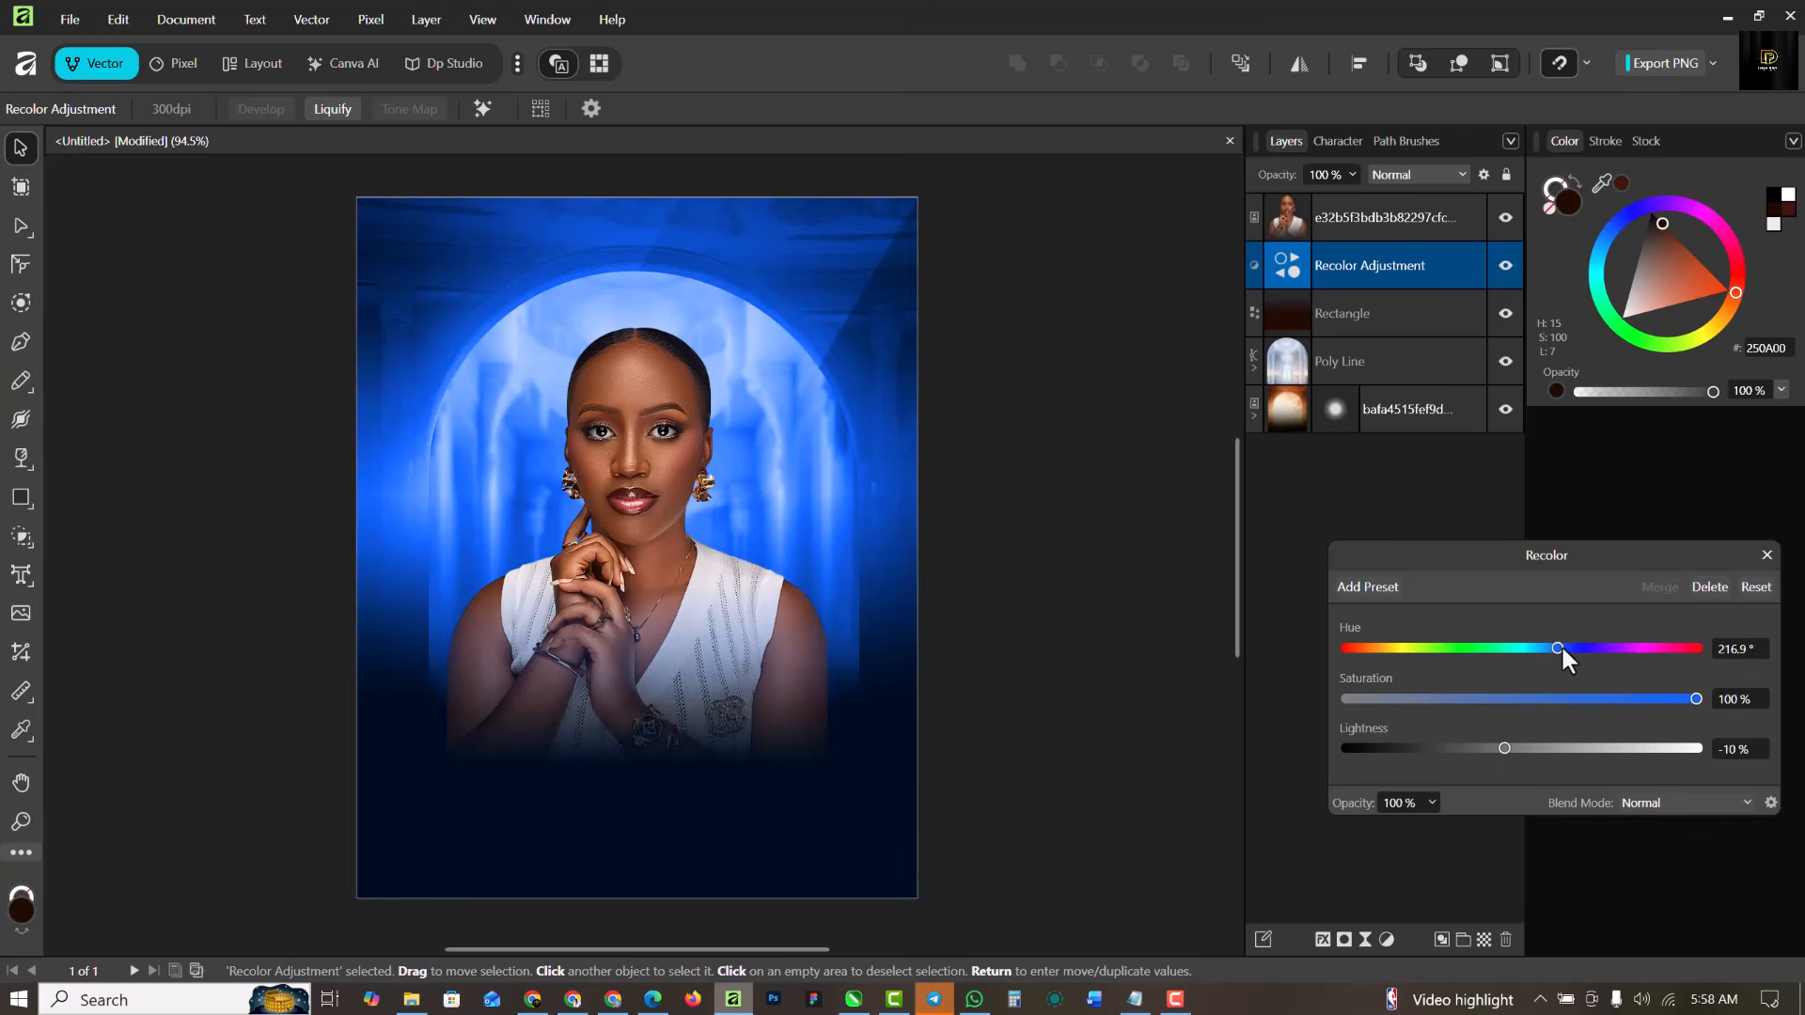
{"action": "left_click_drag", "start_coordinate": [1563, 650], "coordinate": [1565, 647]}
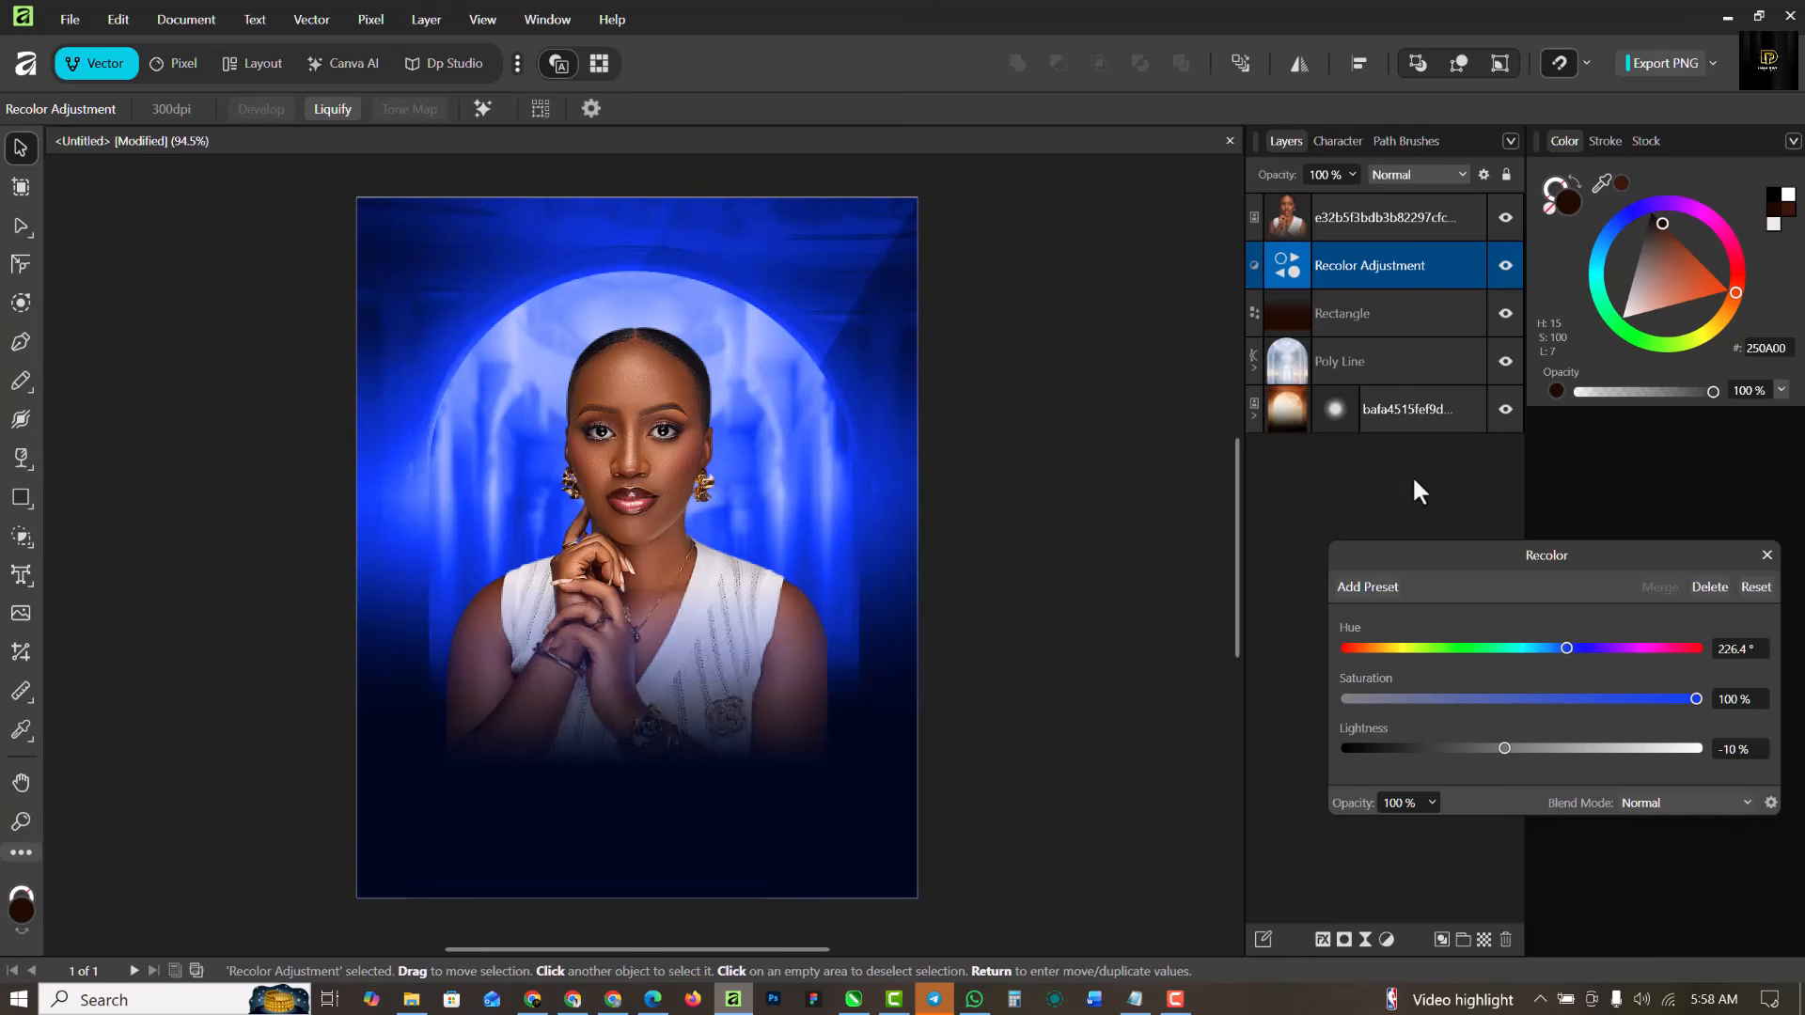
{"action": "left_click", "coordinate": [1767, 555]}
Check the recoloured background and the portrait's faded lower edge up close with nothing selected.
{"action": "left_click", "coordinate": [769, 325]}
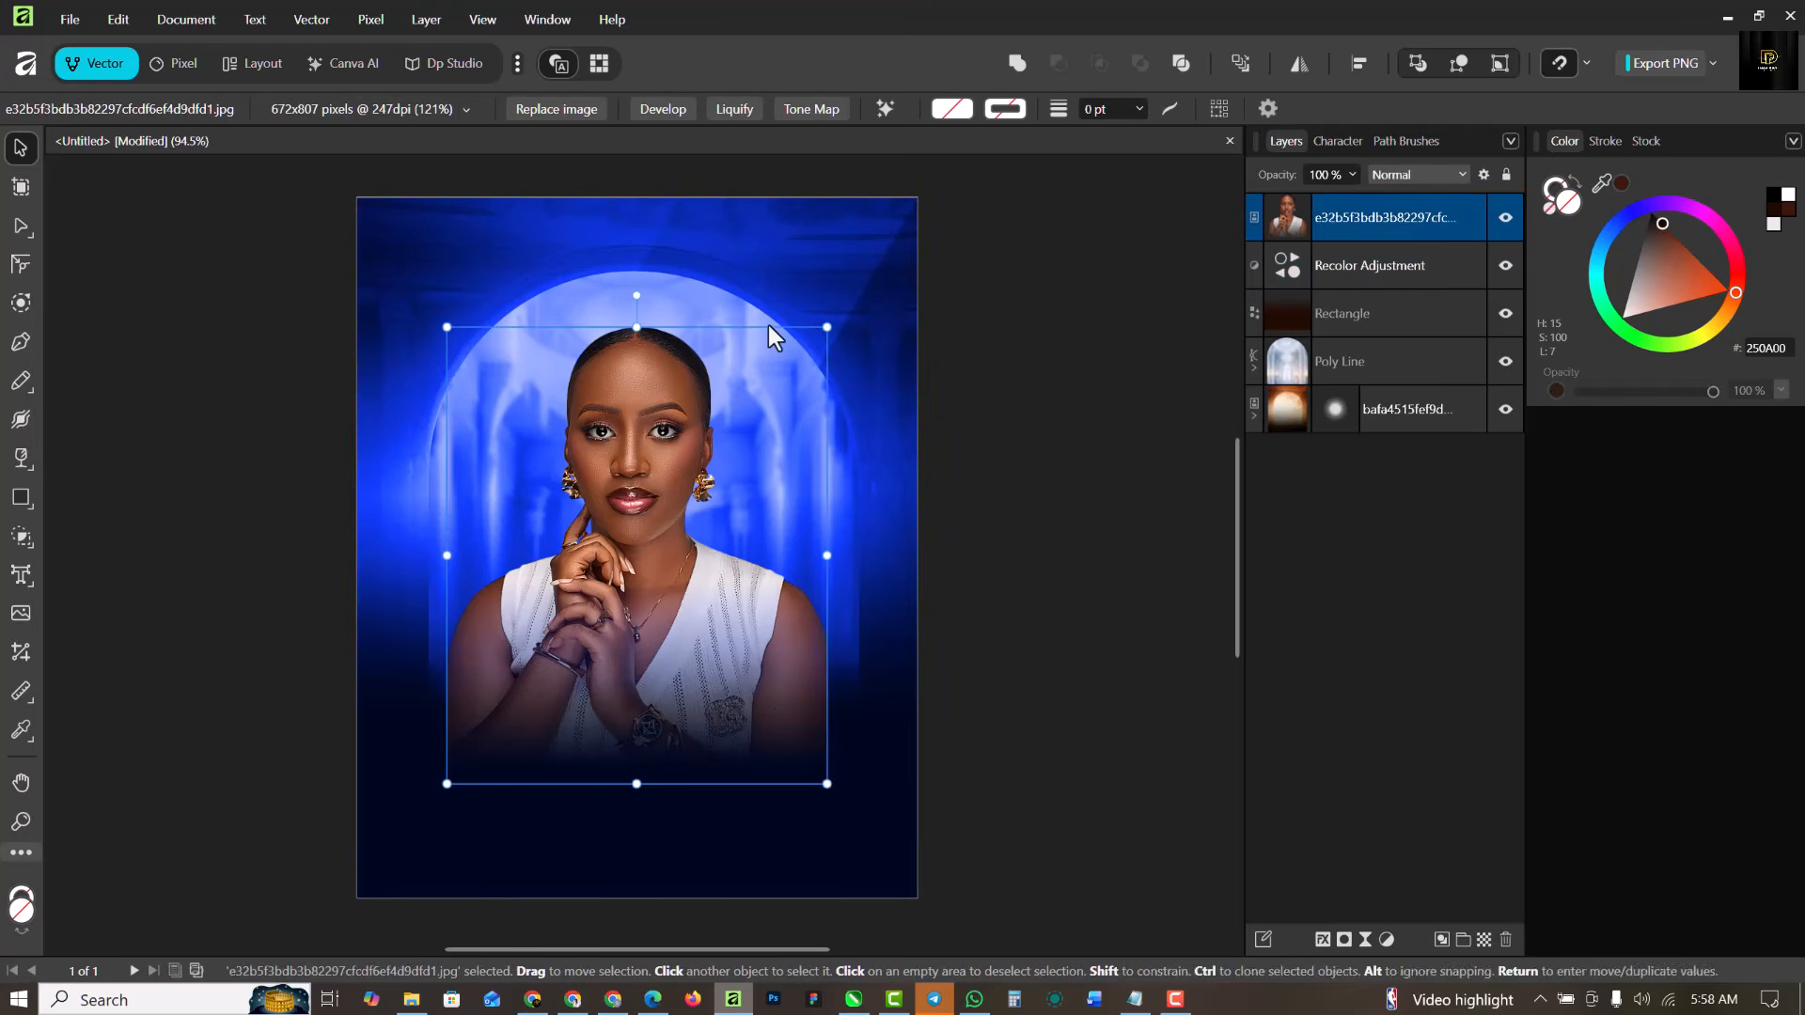
{"action": "left_click", "coordinate": [865, 301]}
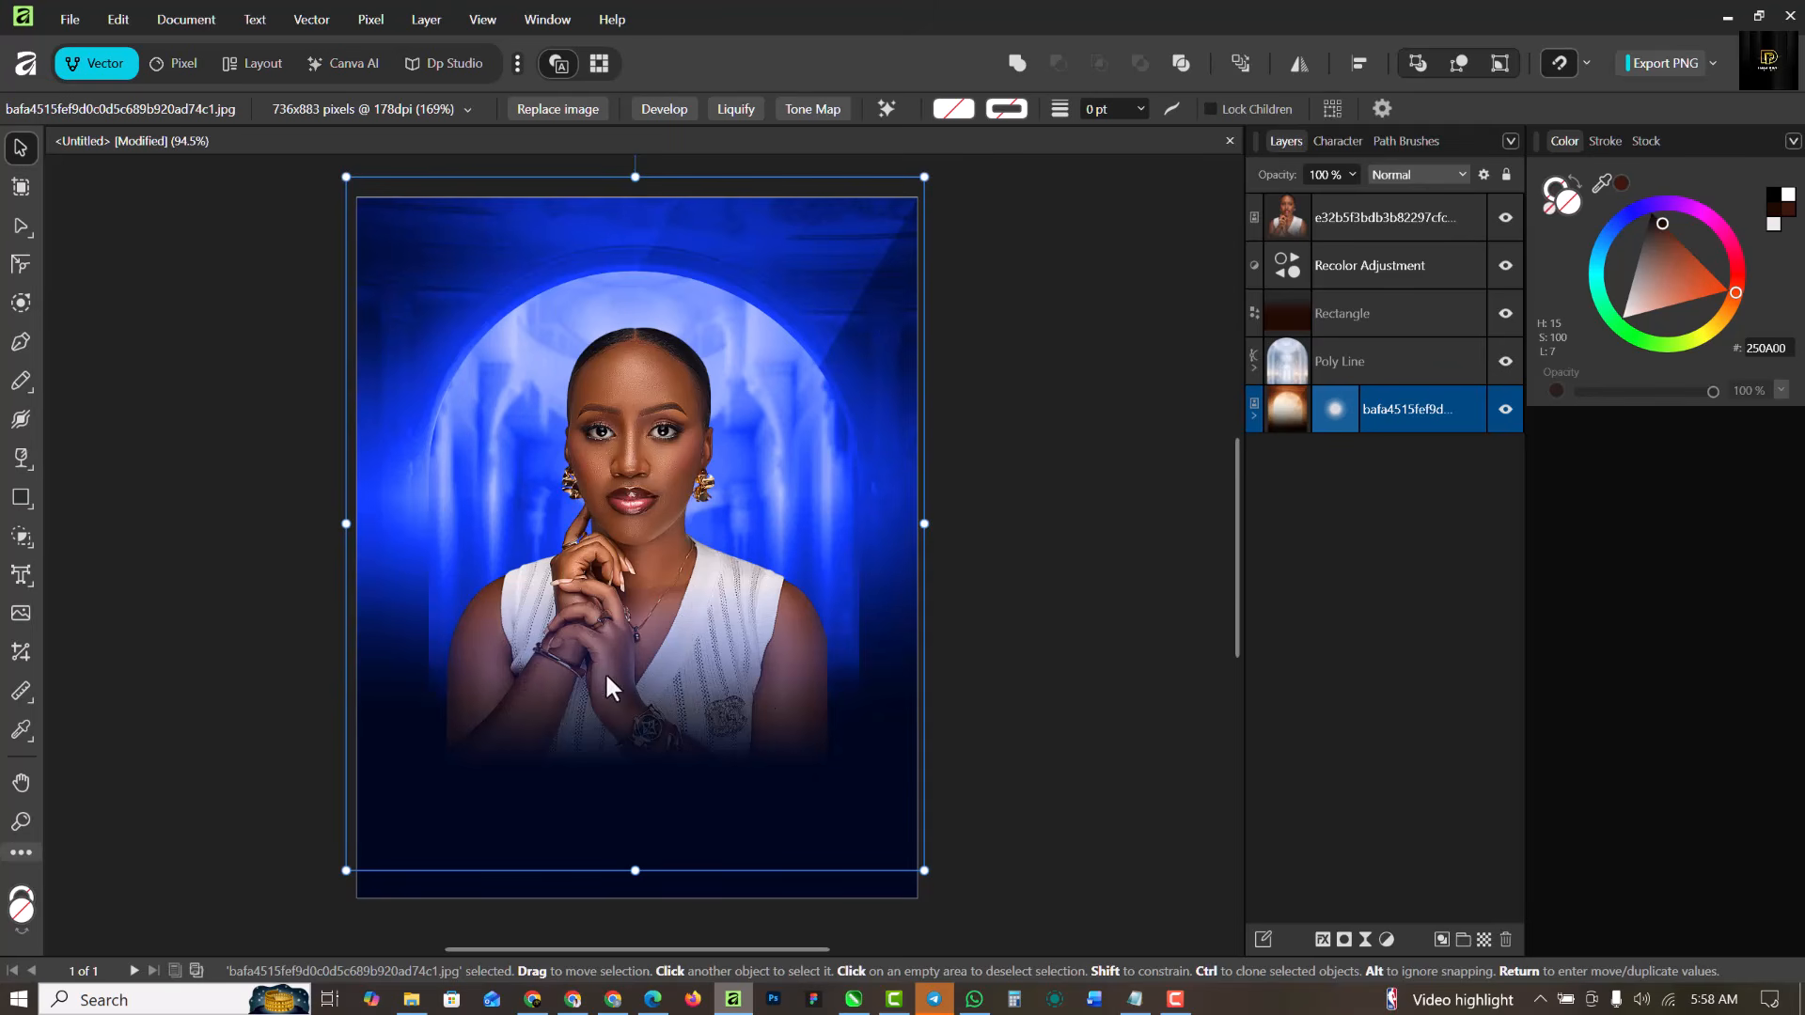
{"action": "left_click", "coordinate": [987, 570]}
{"action": "scroll", "coordinate": [545, 799], "scroll_direction": "up", "scroll_amount": 1}
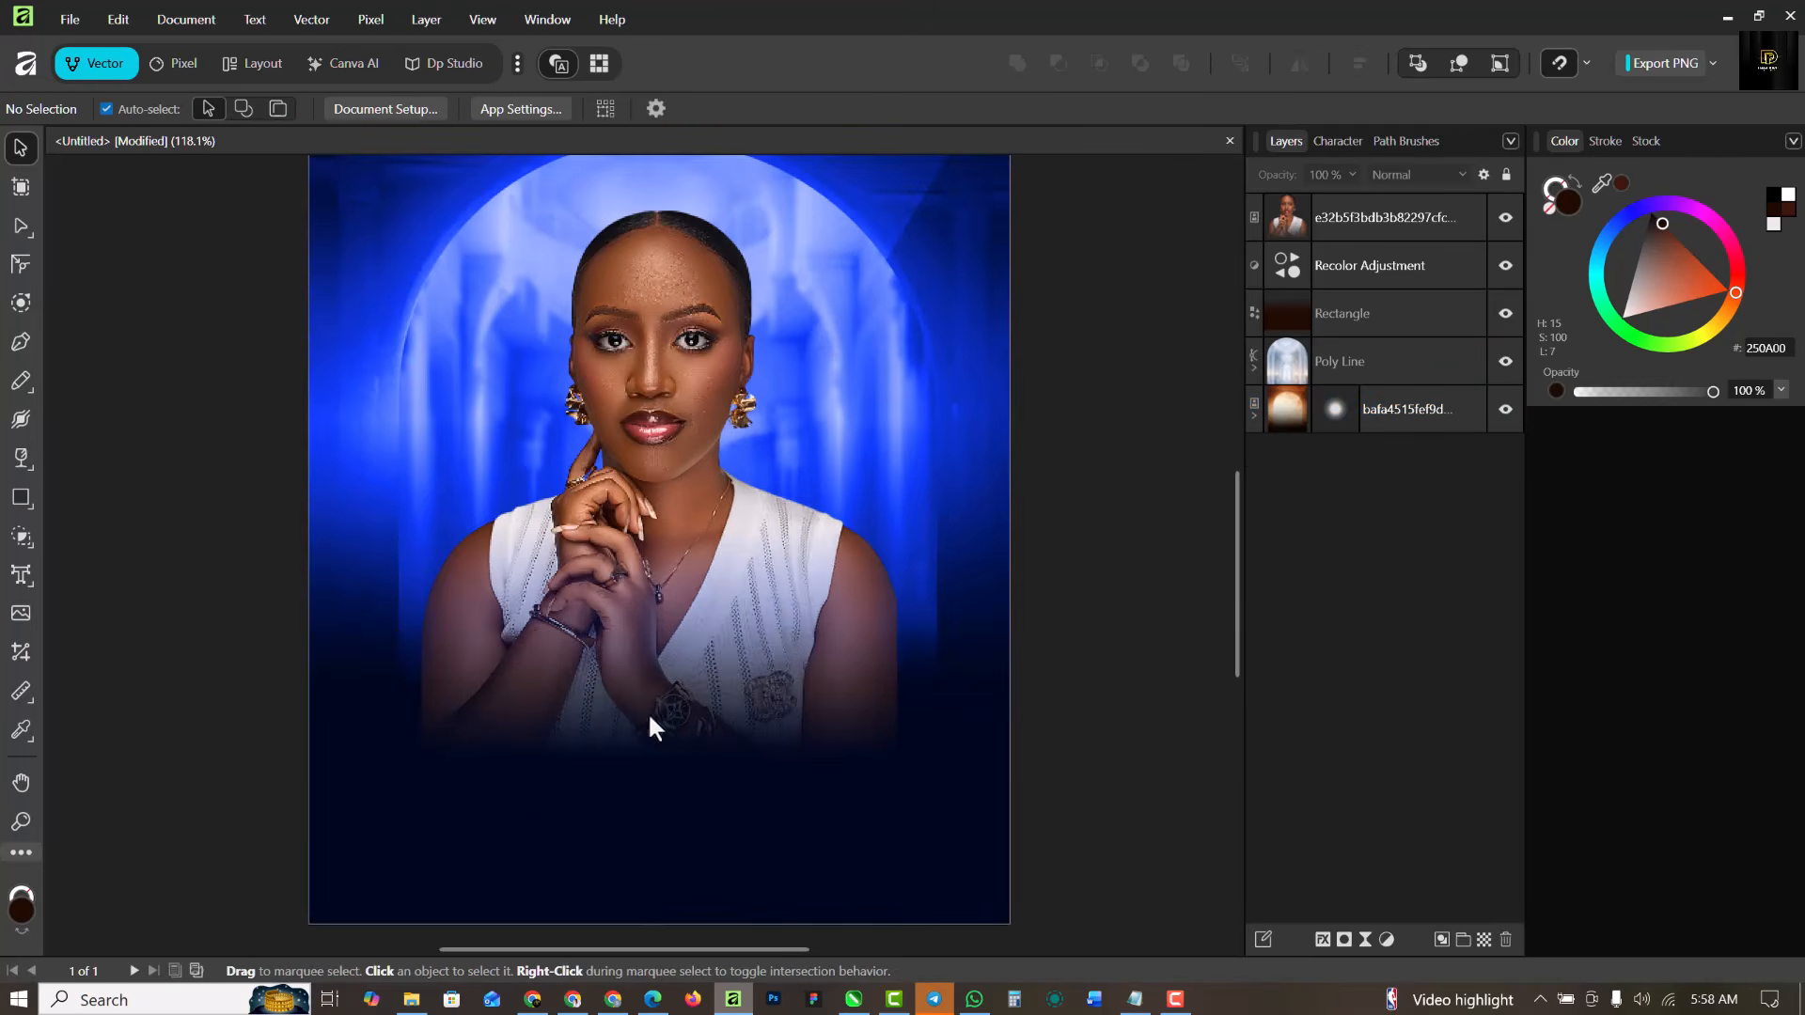
{"action": "scroll", "coordinate": [790, 613], "scroll_direction": "up", "scroll_amount": 1}
{"action": "scroll", "coordinate": [789, 613], "scroll_direction": "down", "scroll_amount": 2}
{"action": "scroll", "coordinate": [548, 764], "scroll_direction": "up", "scroll_amount": 2}
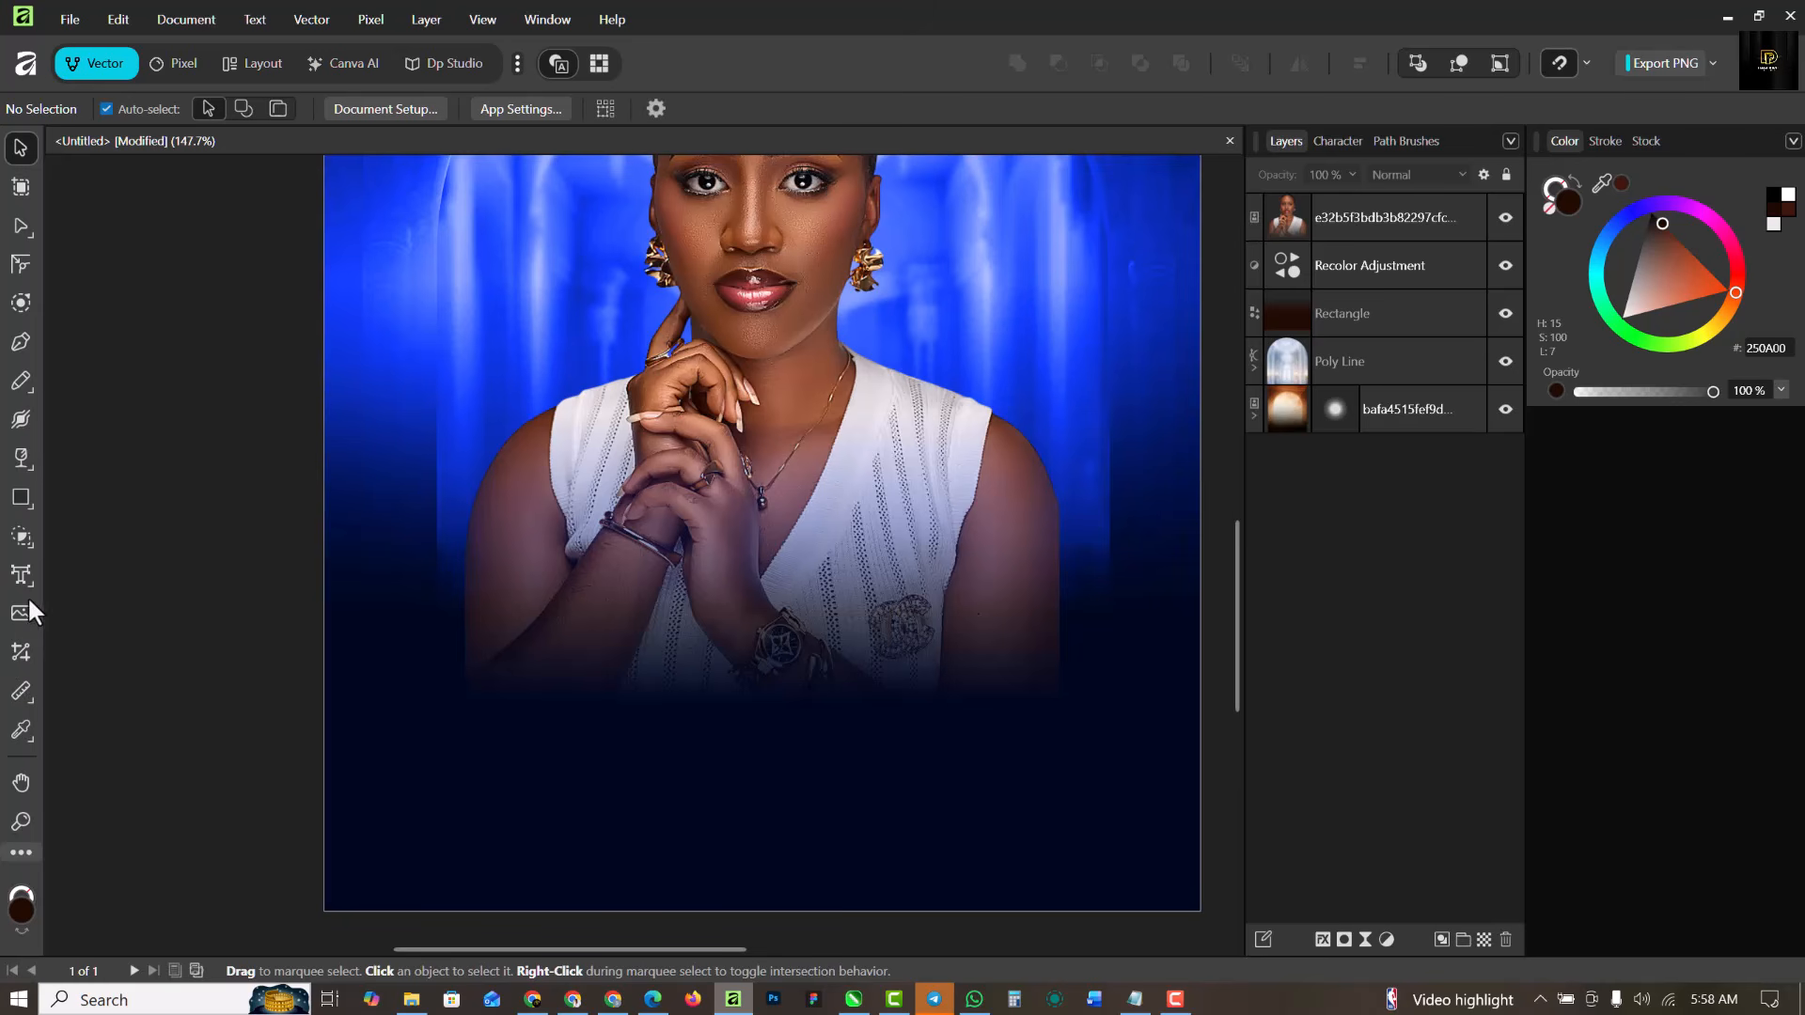
Add art text with the celebrant's first name in the dark area below the portrait, stacked above the portrait layer.
{"action": "left_click_drag", "start_coordinate": [26, 562], "coordinate": [133, 572]}
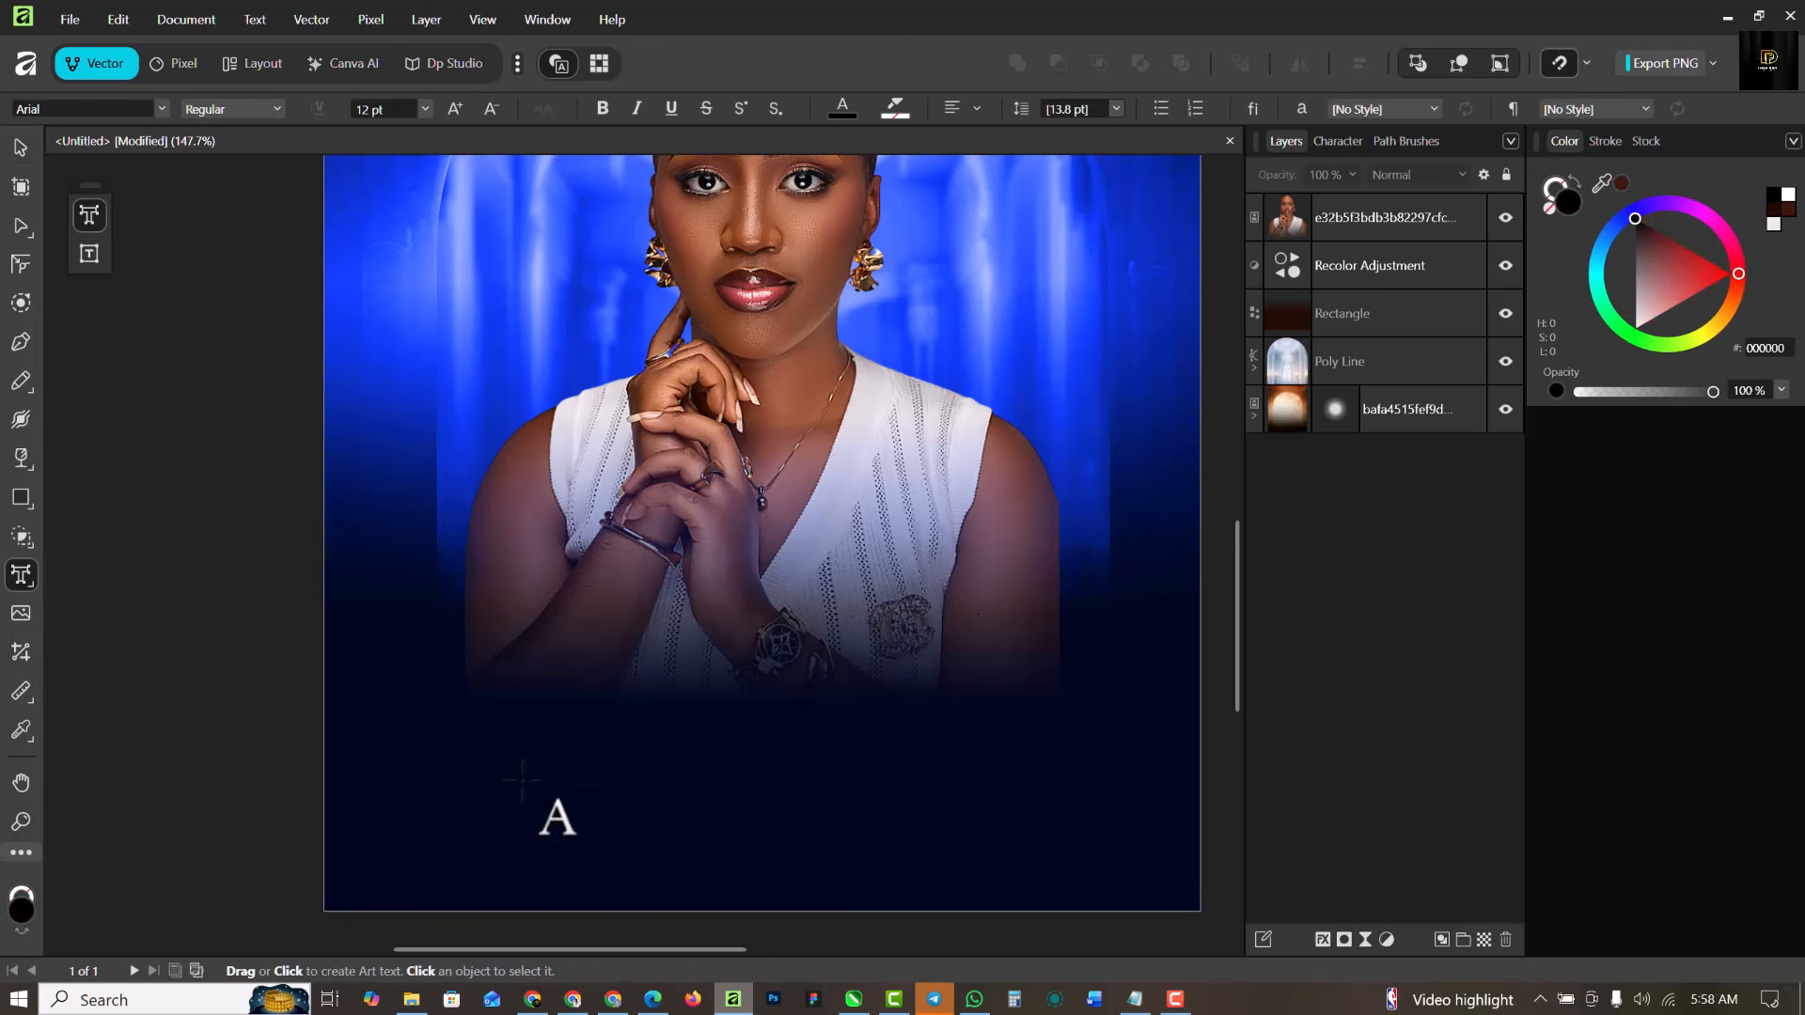
{"action": "scroll", "coordinate": [522, 779], "scroll_direction": "down", "scroll_amount": 2}
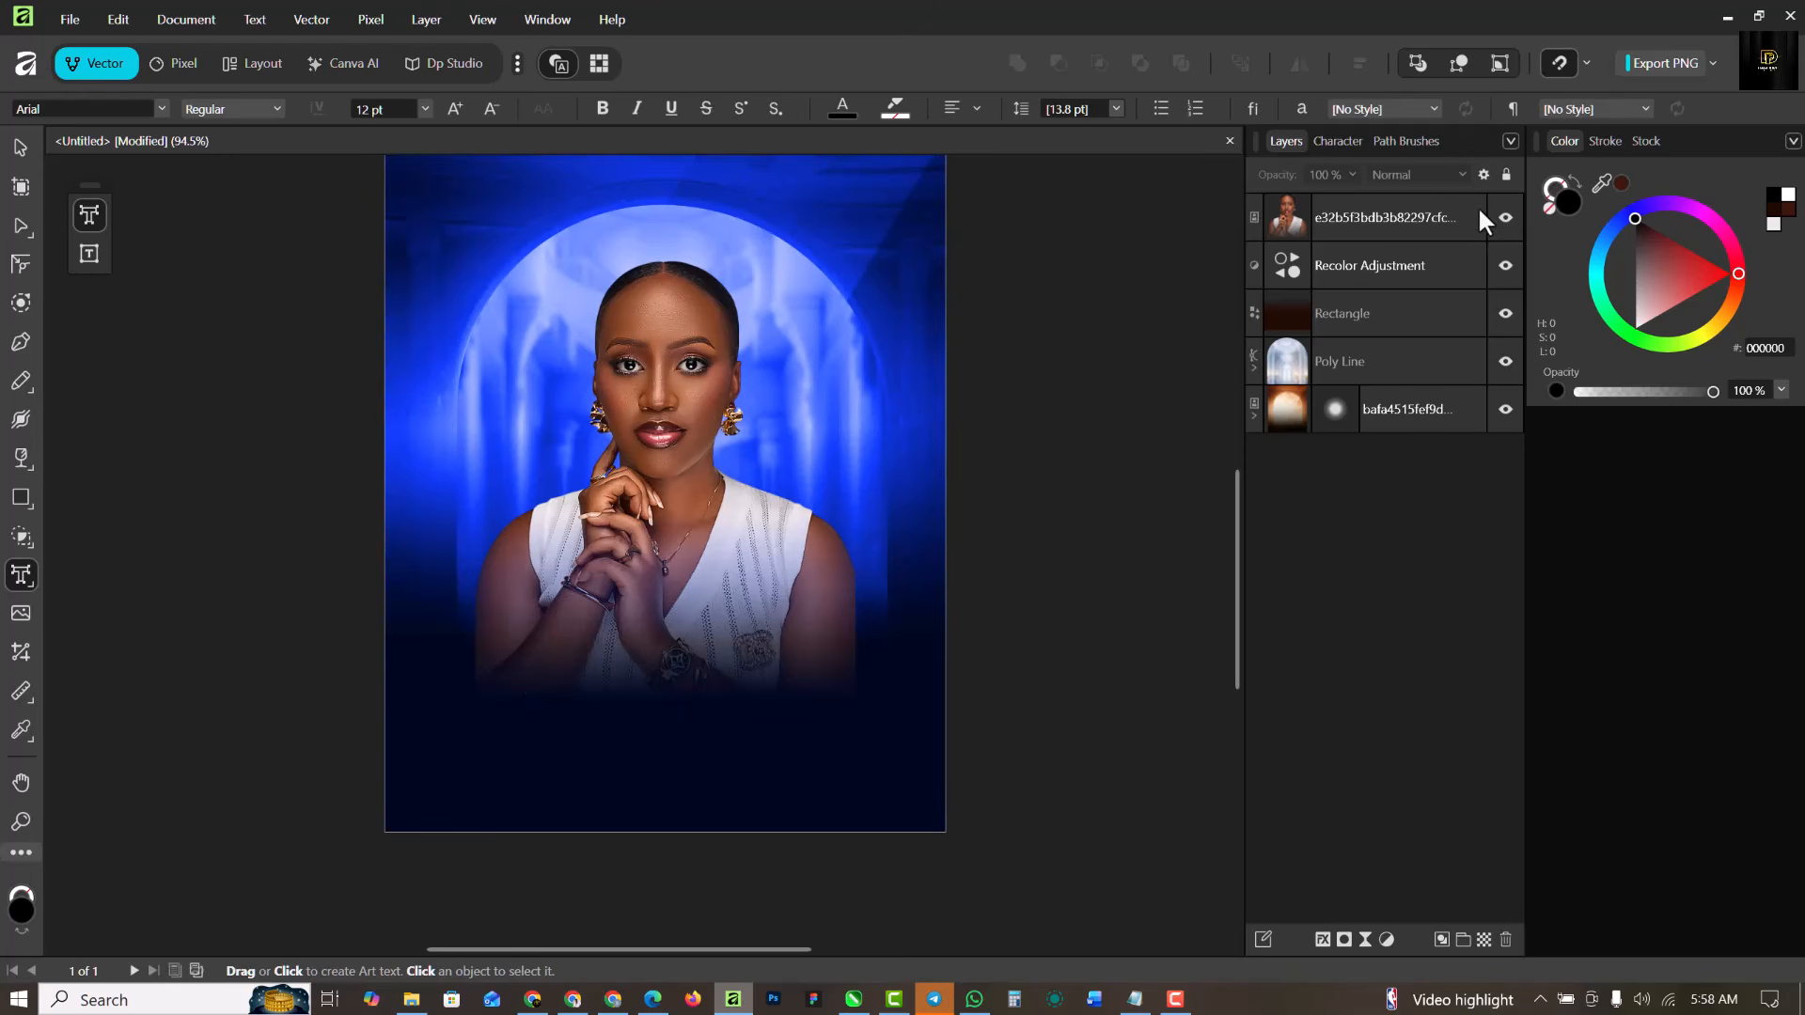
{"action": "left_click", "coordinate": [1427, 220]}
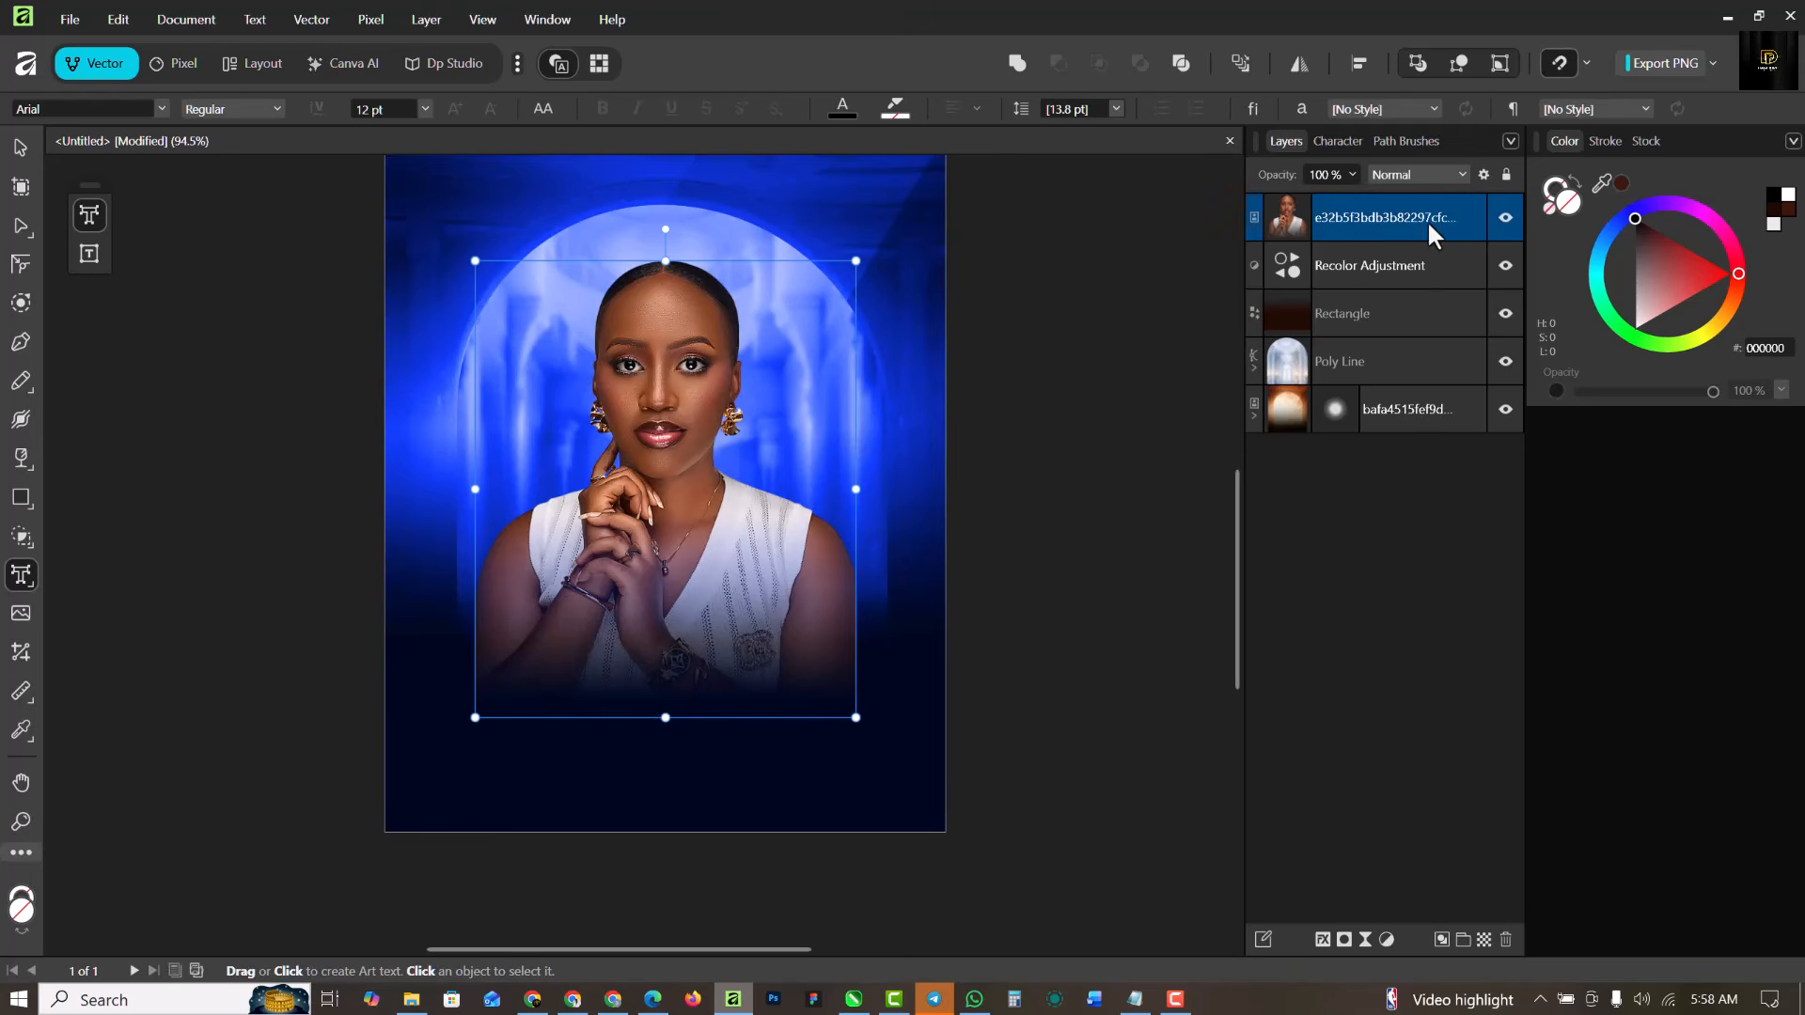
{"action": "left_click", "coordinate": [515, 764]}
{"action": "scroll", "coordinate": [519, 763], "scroll_direction": "up", "scroll_amount": 4}
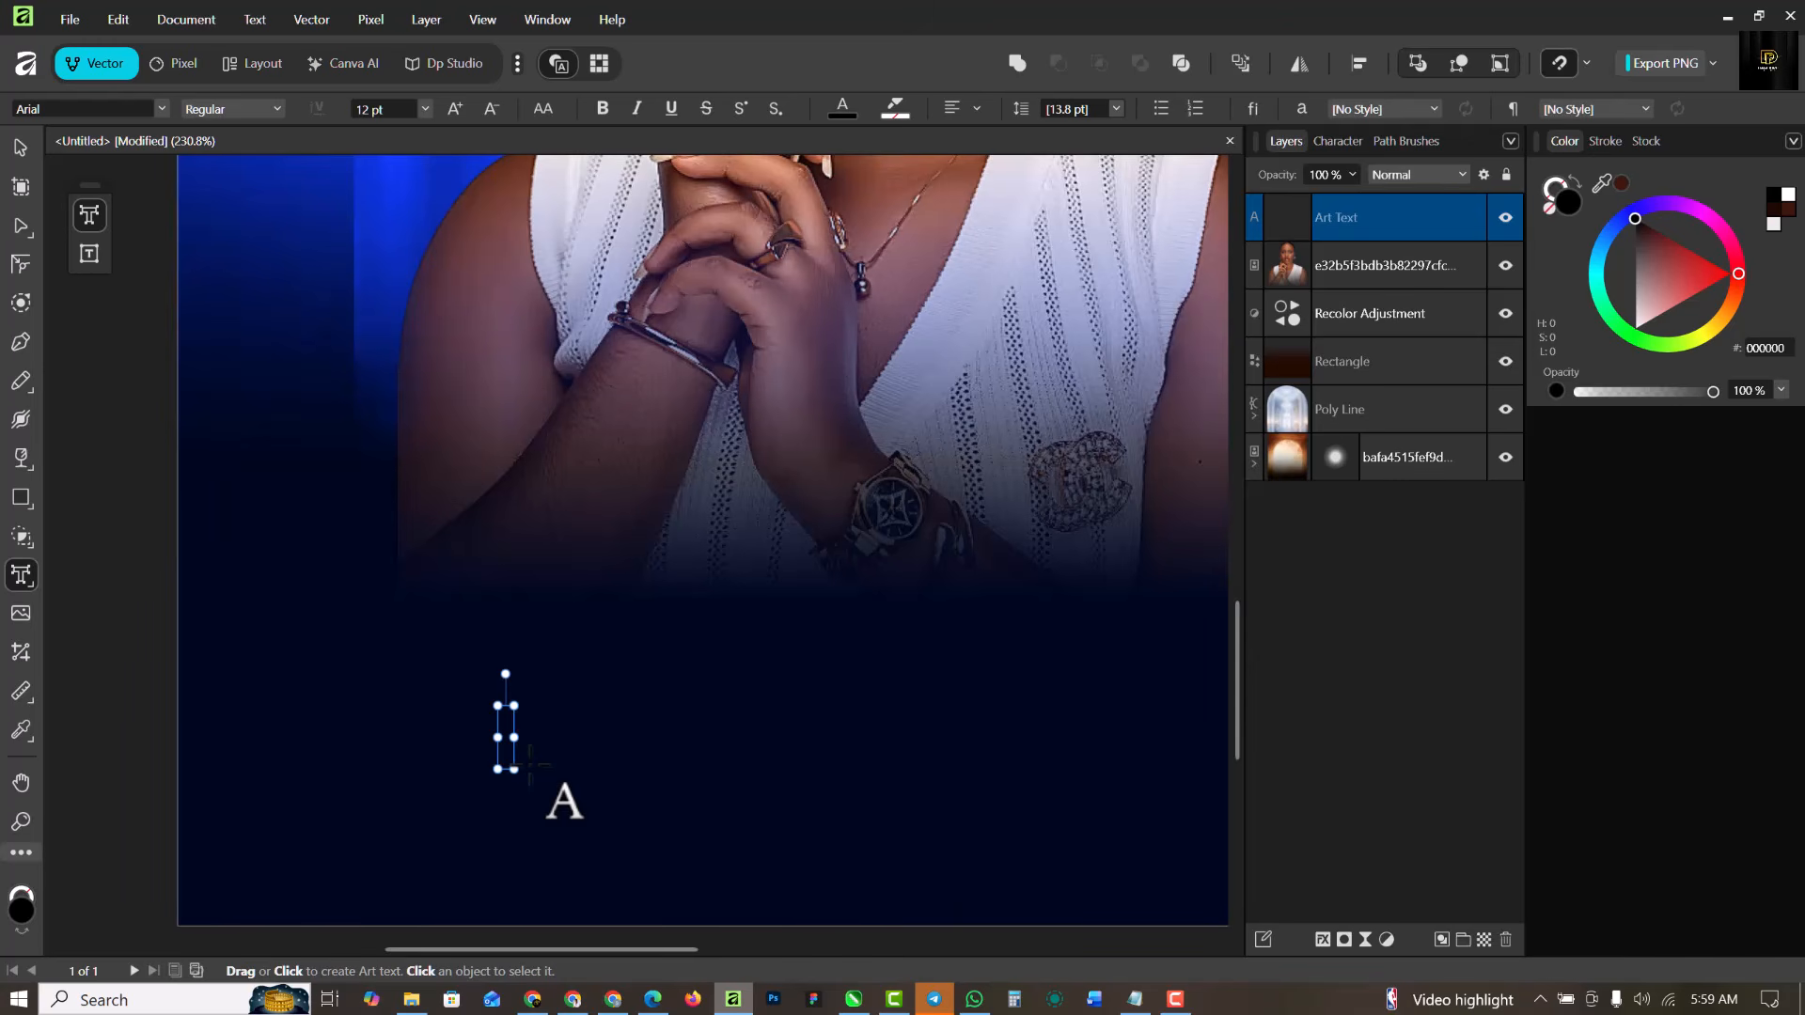
{"action": "type", "text": "Zl"}
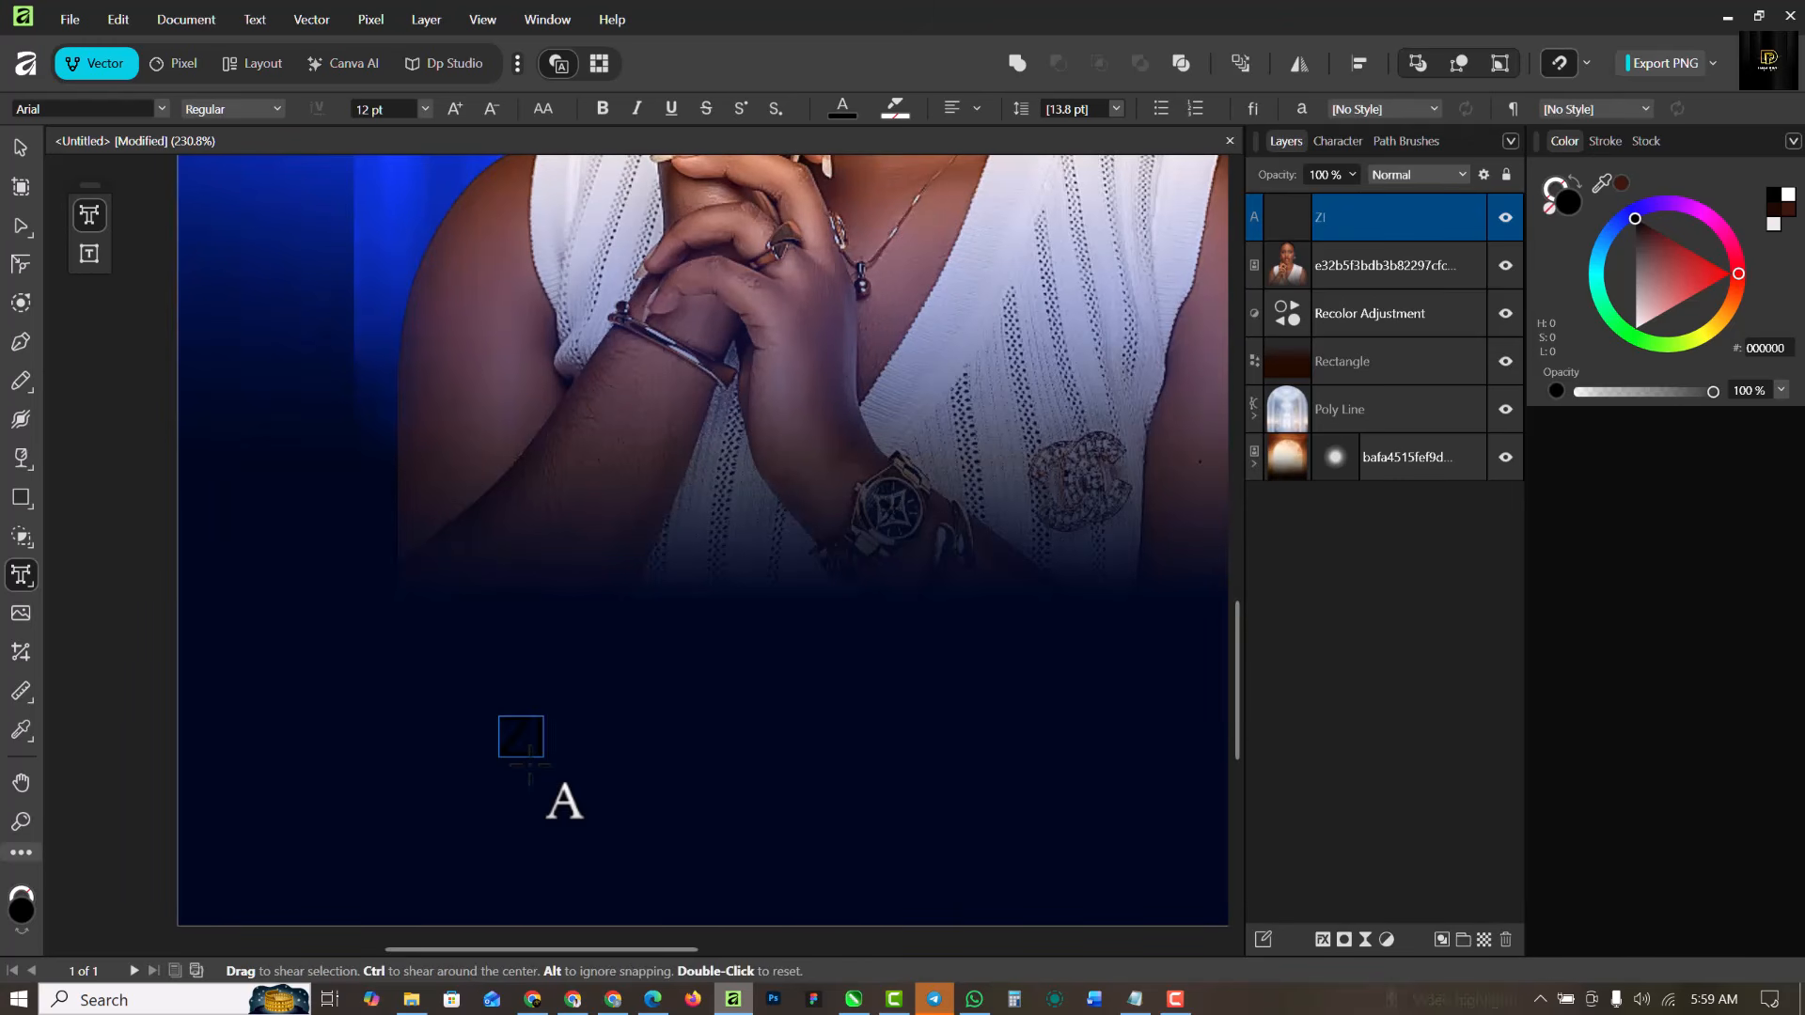
{"action": "key", "text": "ctrl+a"}
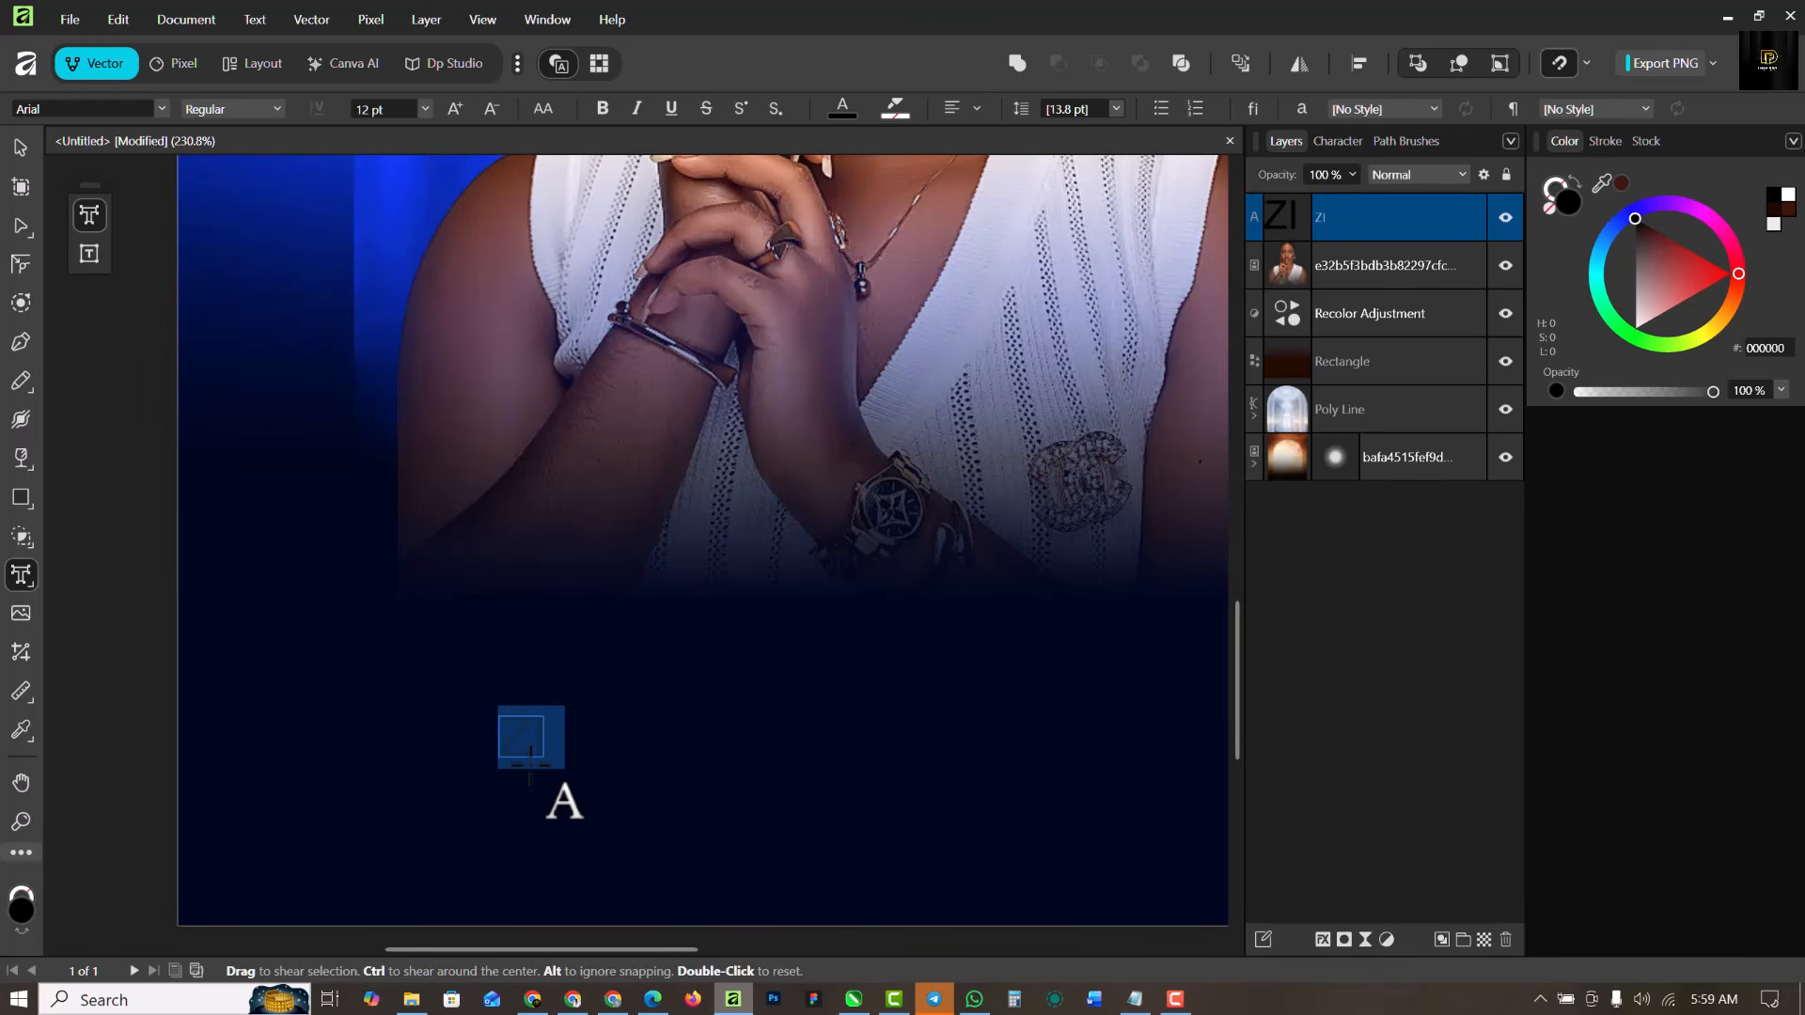
{"action": "type", "text": "Zita"}
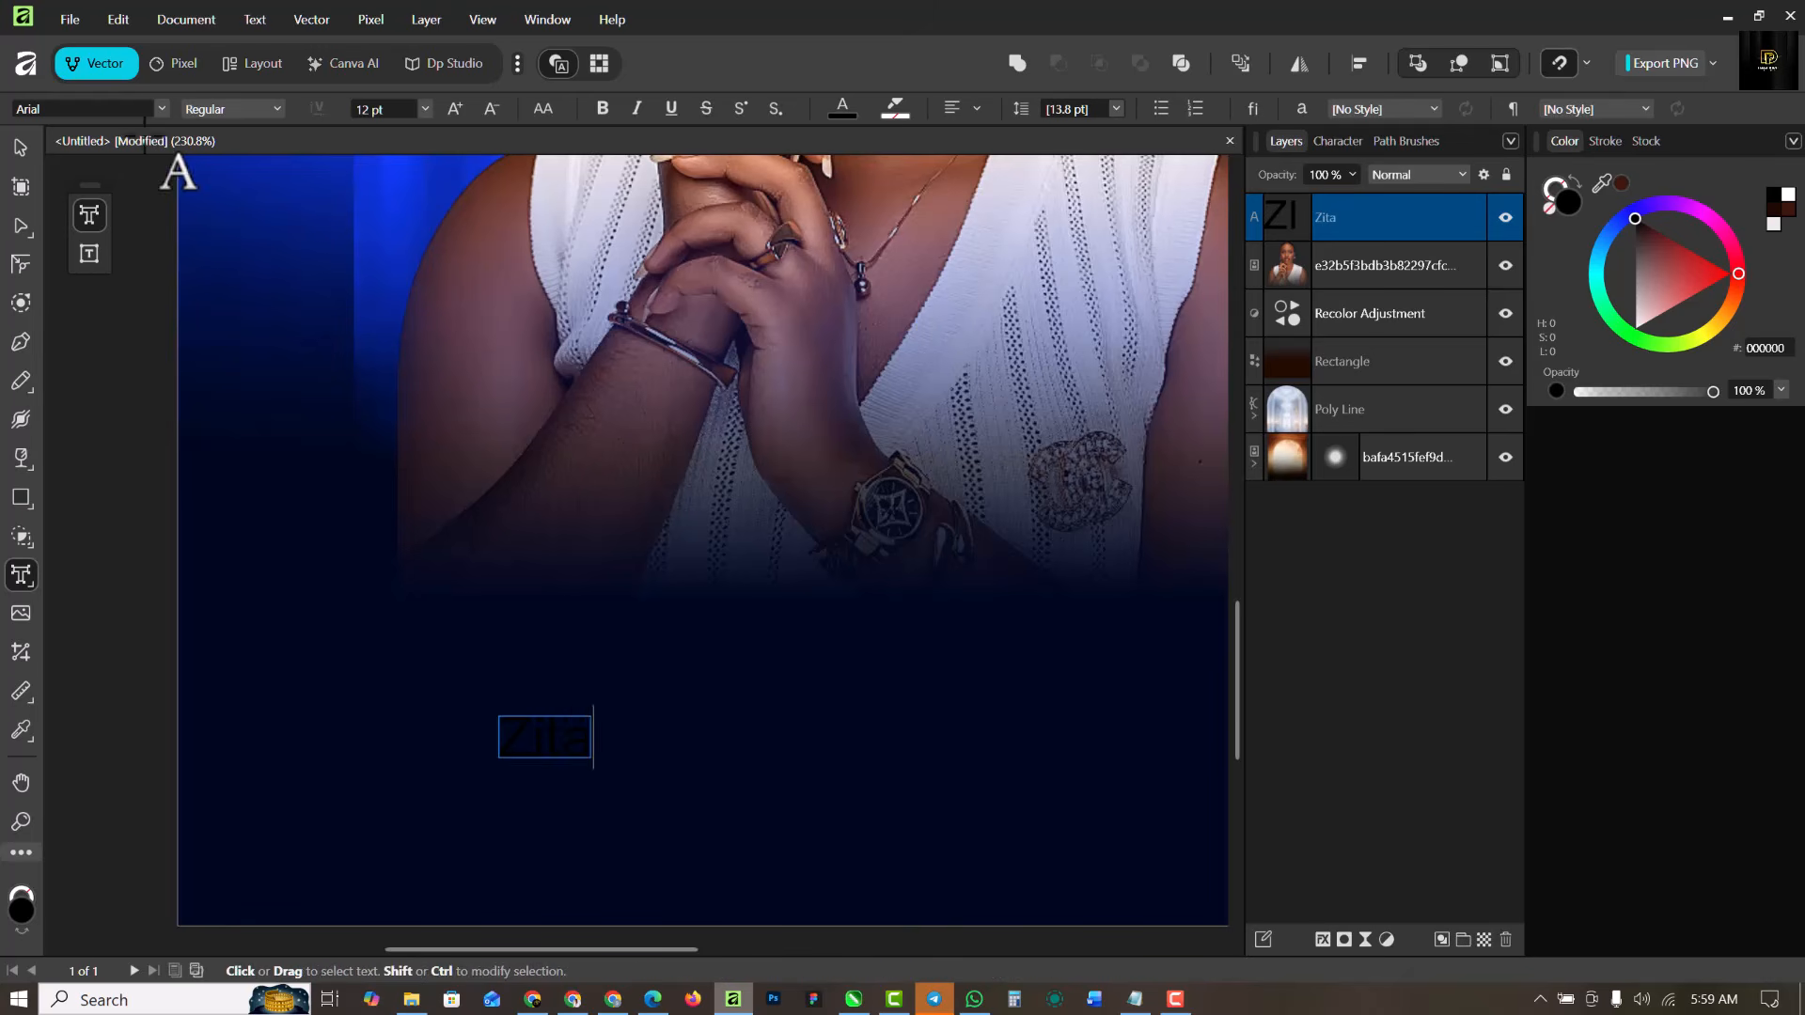
Enlarge the name text to 84.2 pt over the portrait's lower edge and fill it with white.
{"action": "key", "text": "Escape"}
{"action": "left_click", "coordinate": [19, 147]}
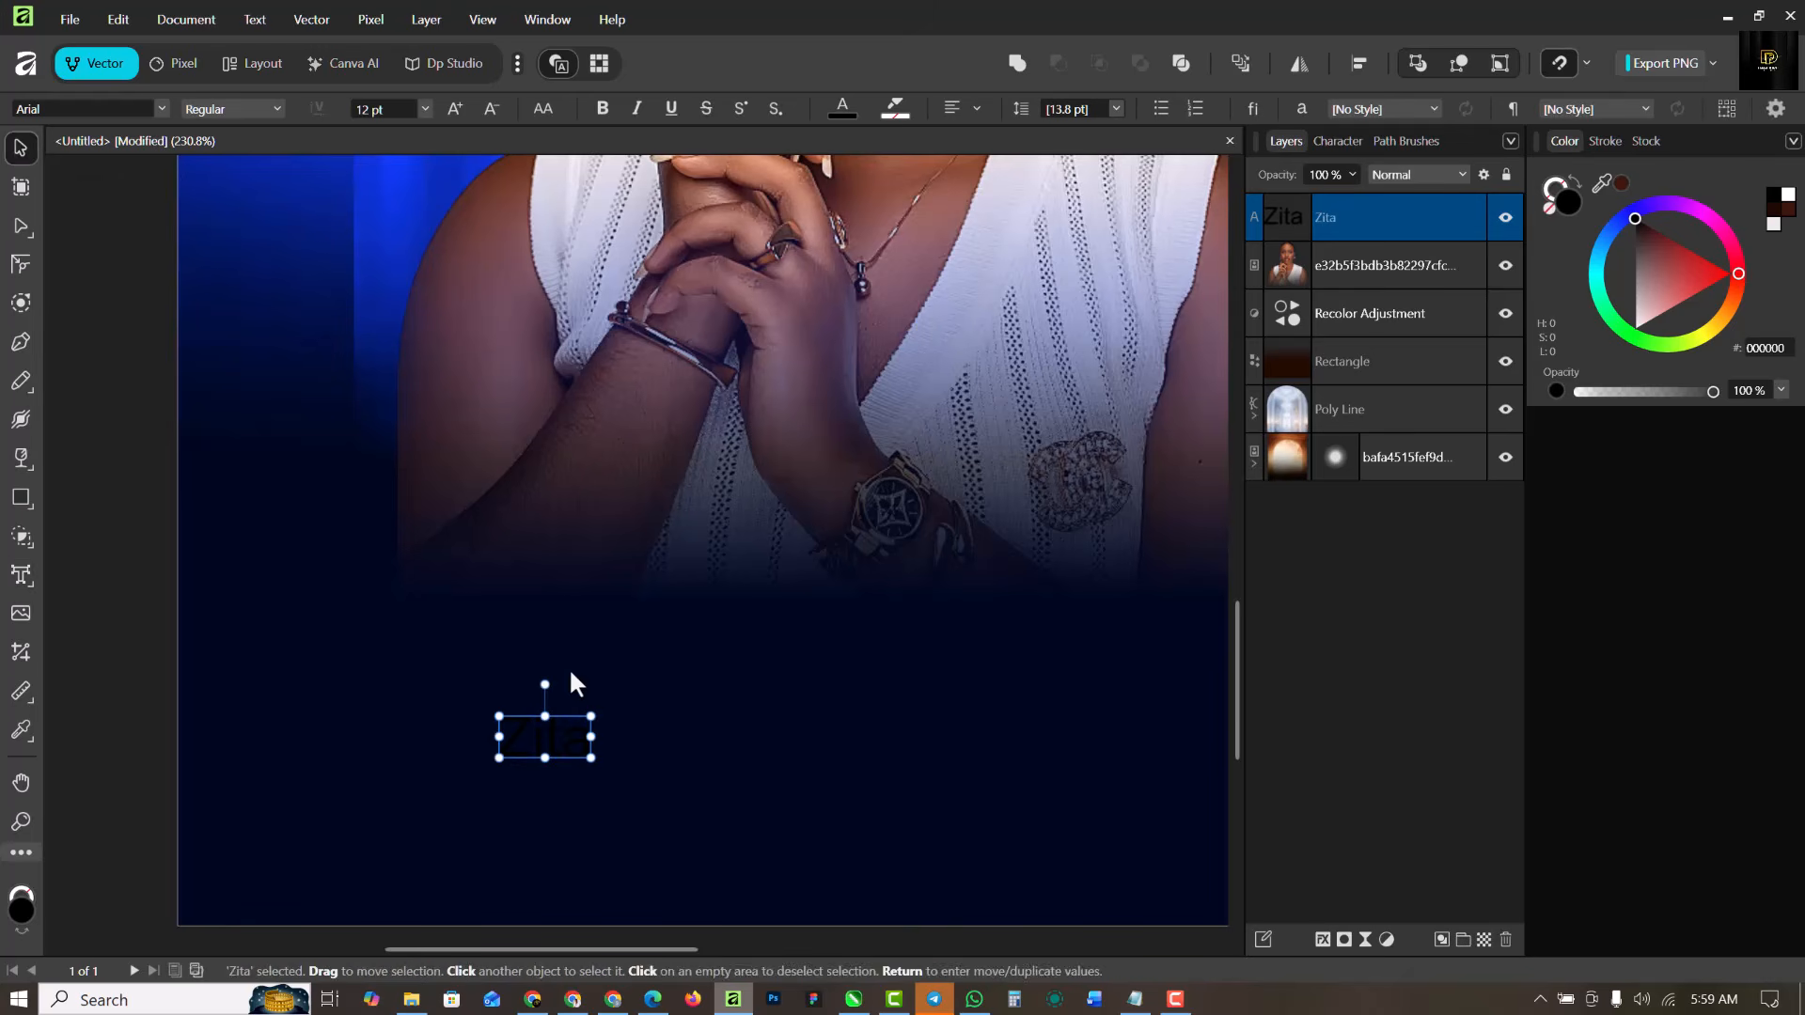
{"action": "scroll", "coordinate": [568, 669], "scroll_direction": "down", "scroll_amount": 3}
{"action": "left_click_drag", "start_coordinate": [582, 712], "coordinate": [878, 574]}
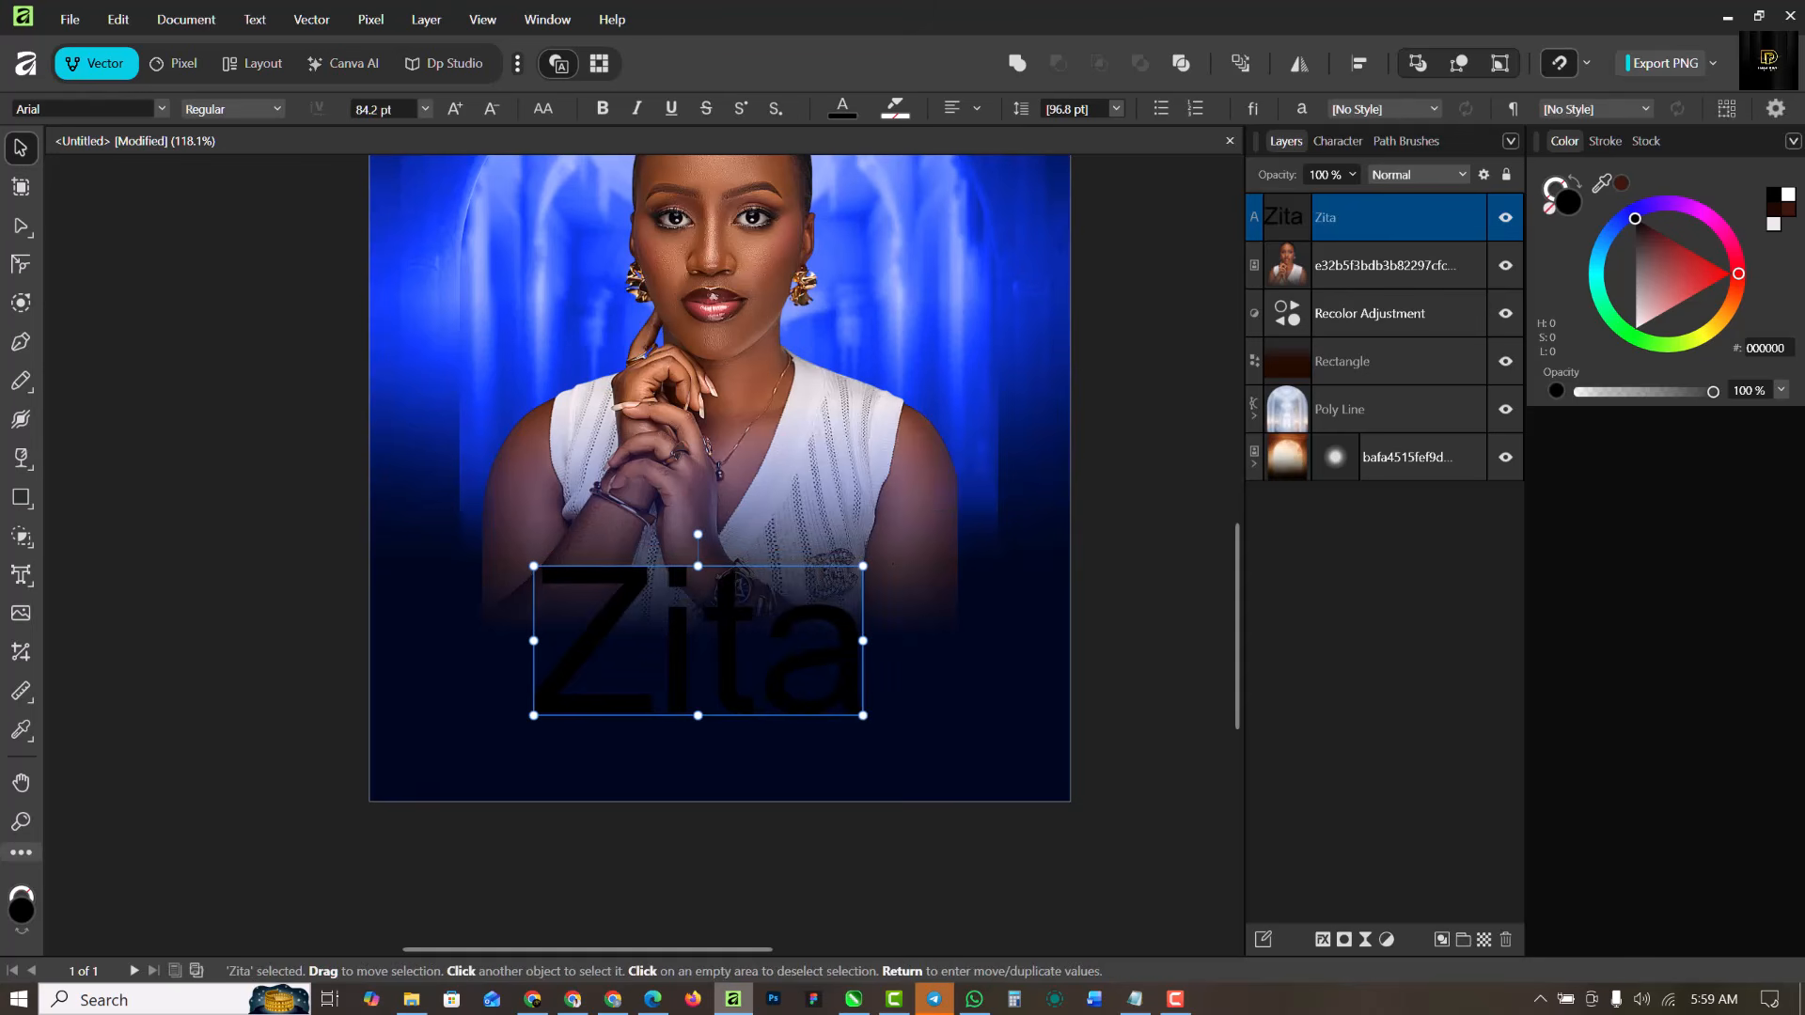
{"action": "left_click", "coordinate": [1788, 195]}
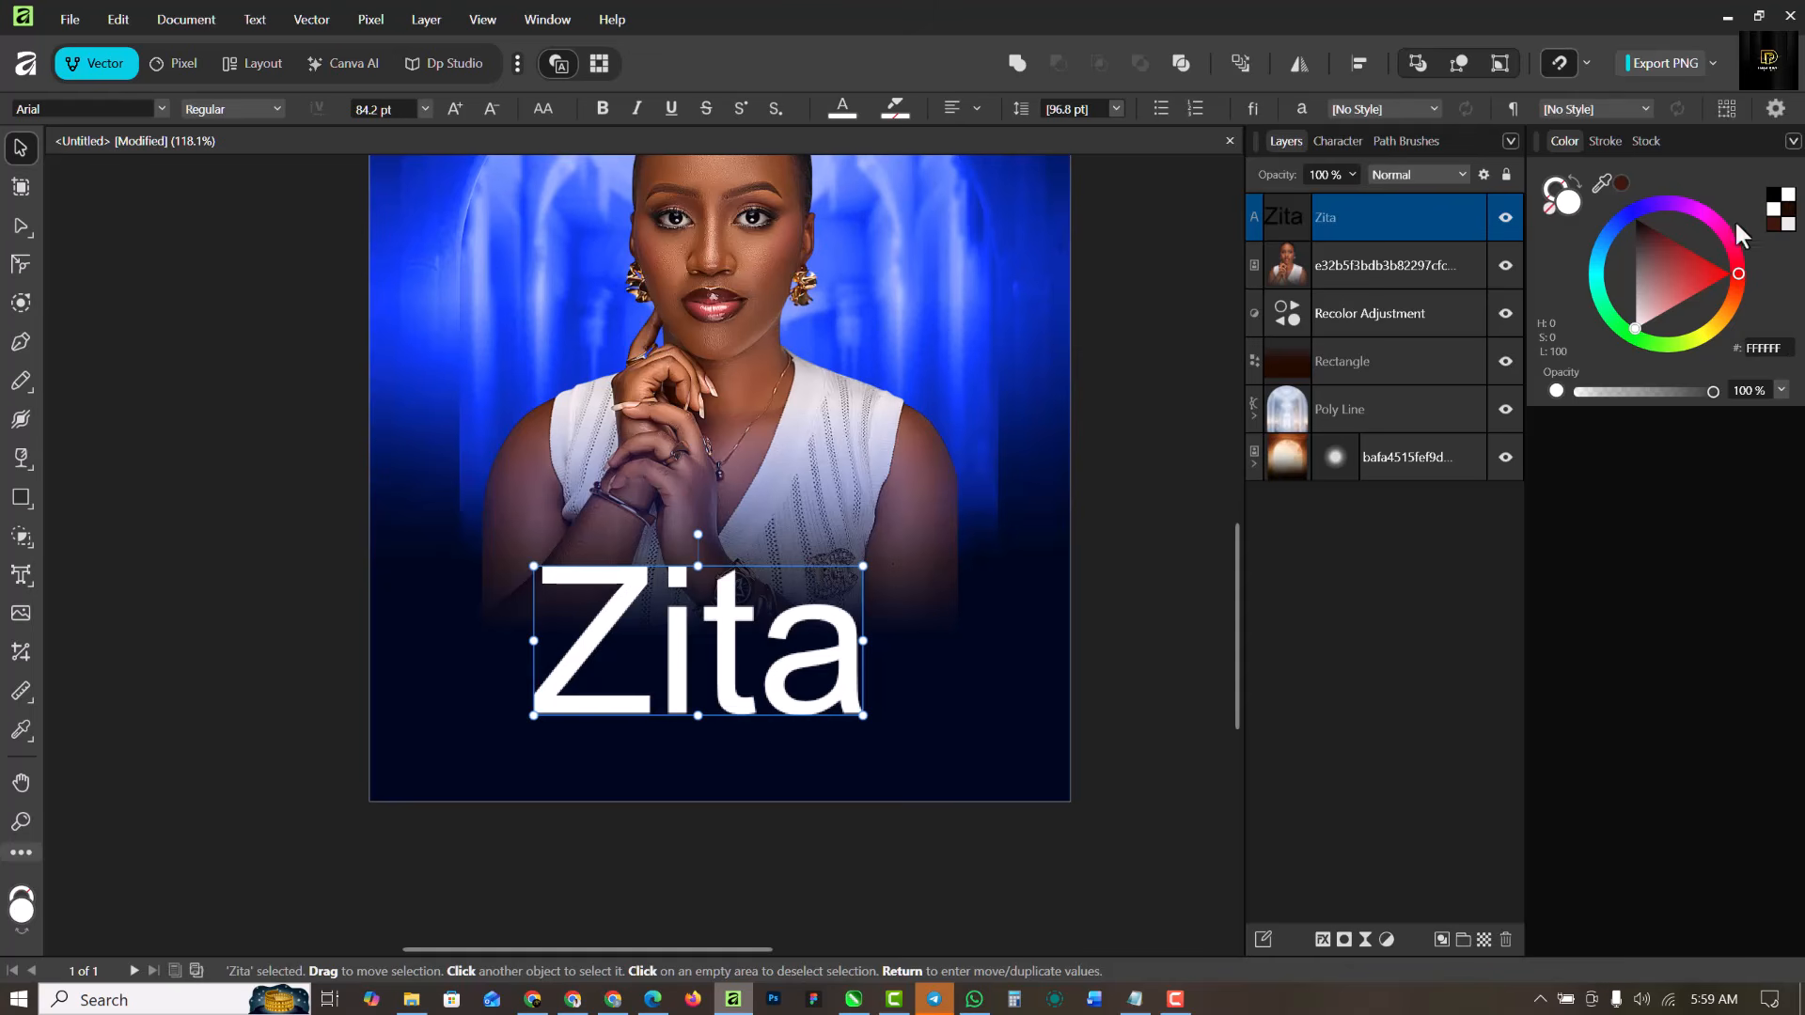
Set the name text in Arsenica Trial Bold and shift it slightly to centre it under the portrait.
{"action": "left_click", "coordinate": [165, 108]}
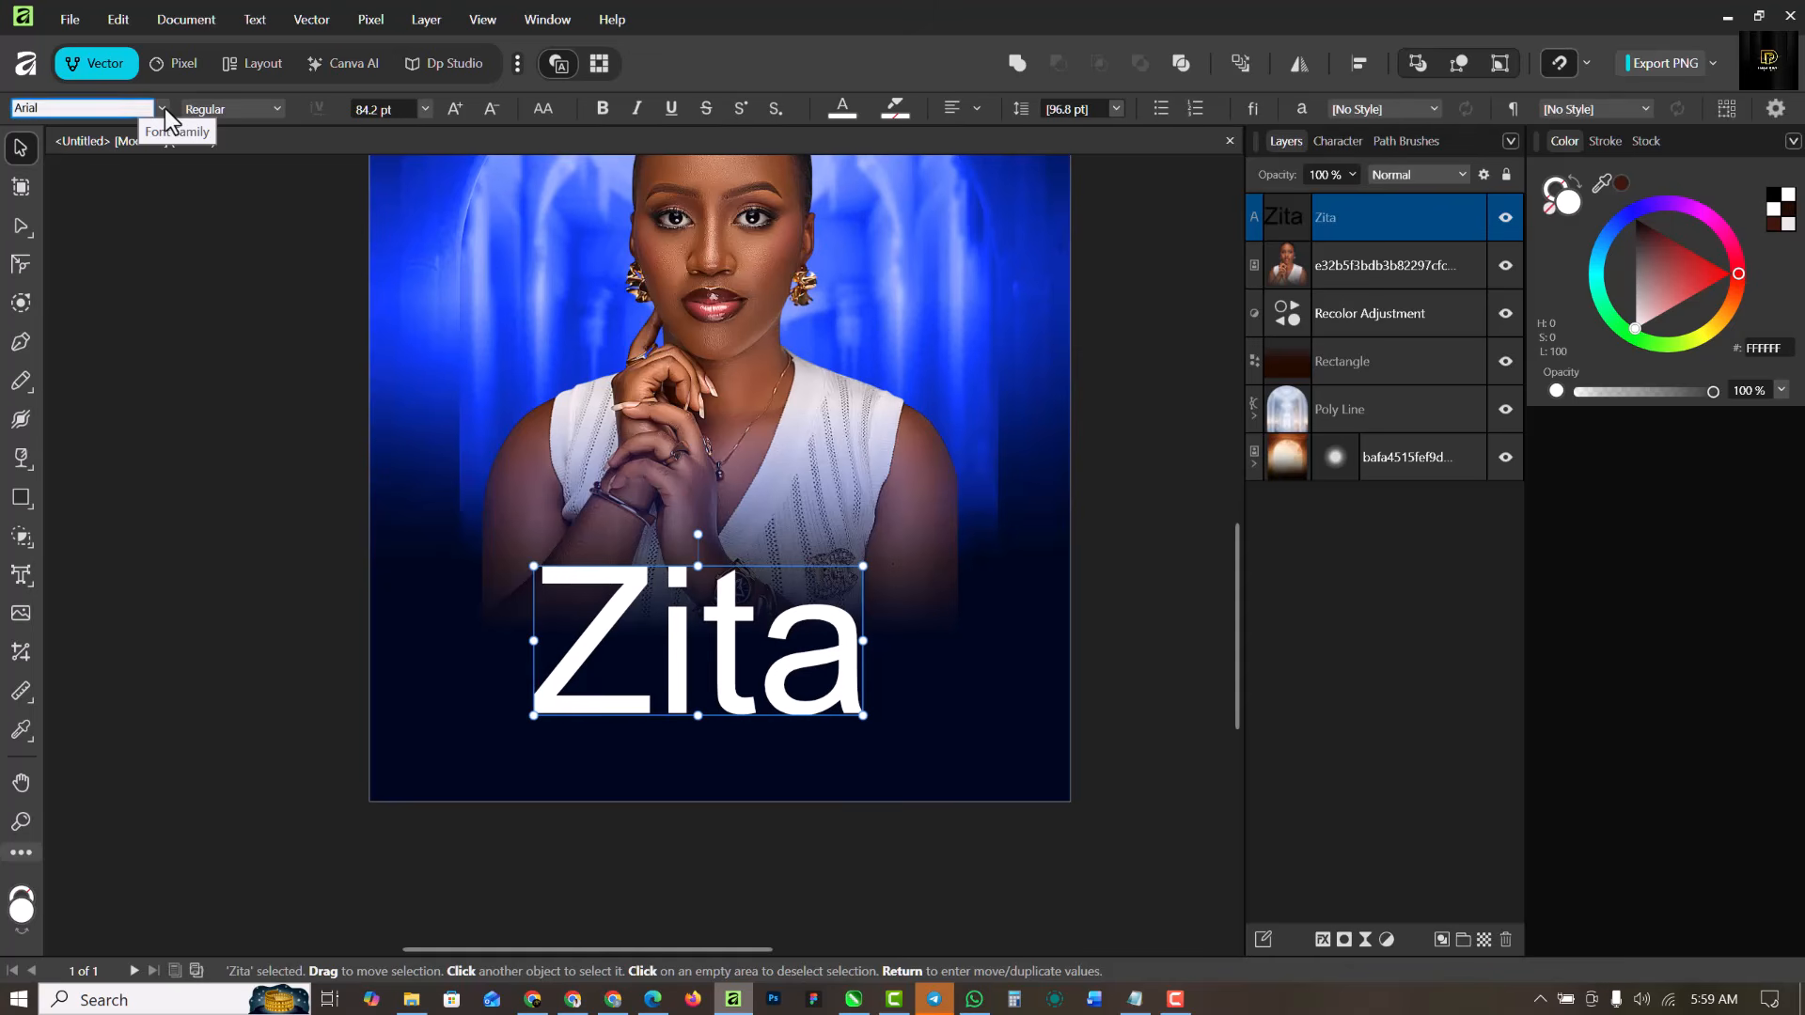
{"action": "left_click", "coordinate": [64, 138]}
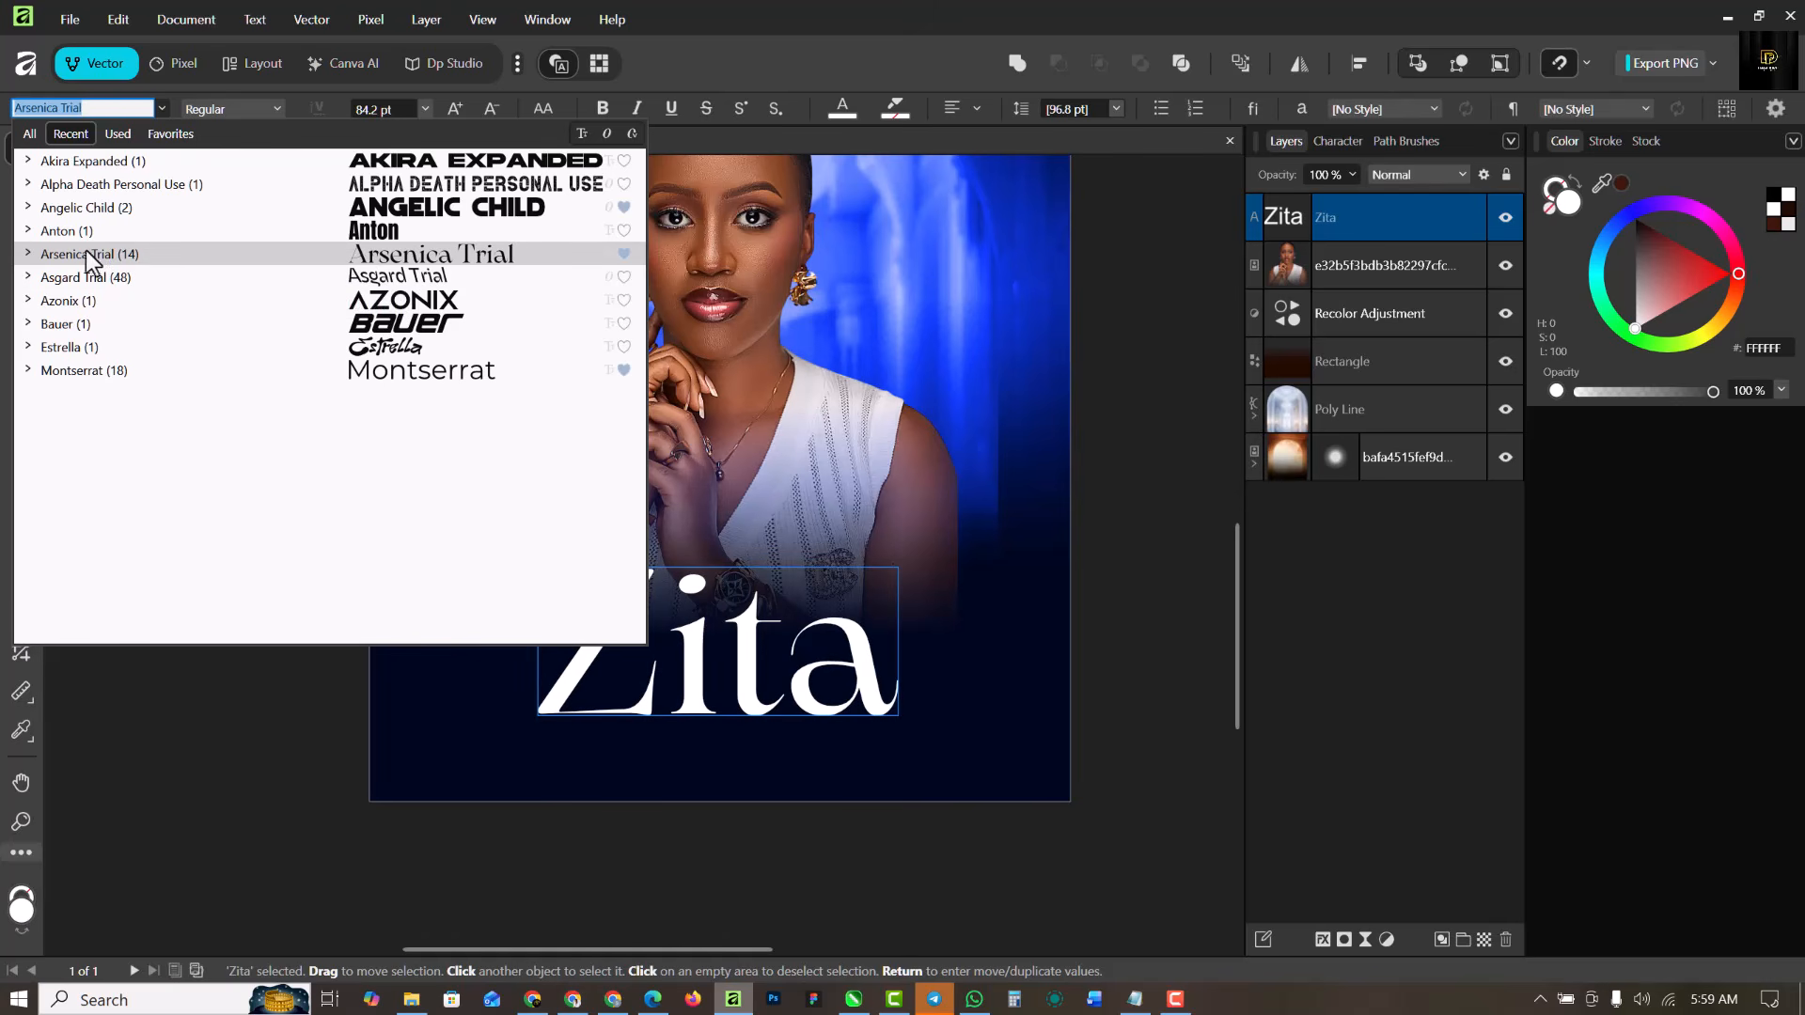
{"action": "left_click", "coordinate": [27, 254]}
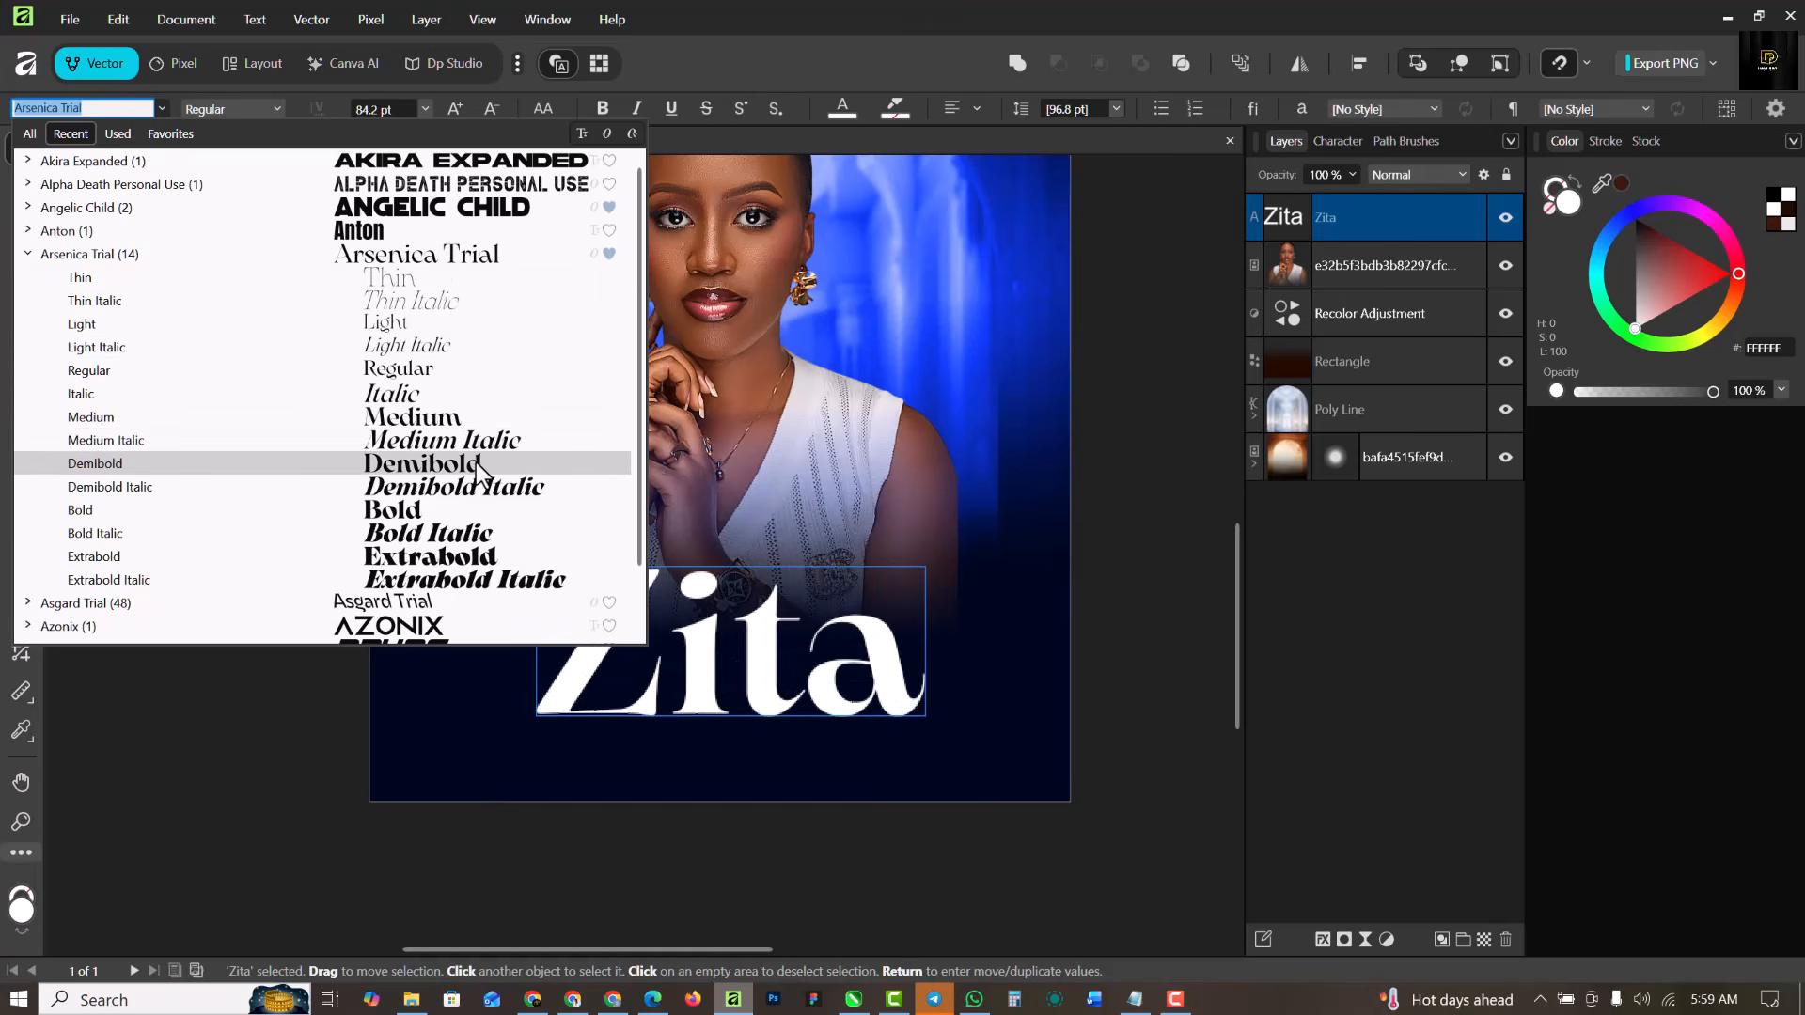
{"action": "left_click", "coordinate": [423, 509]}
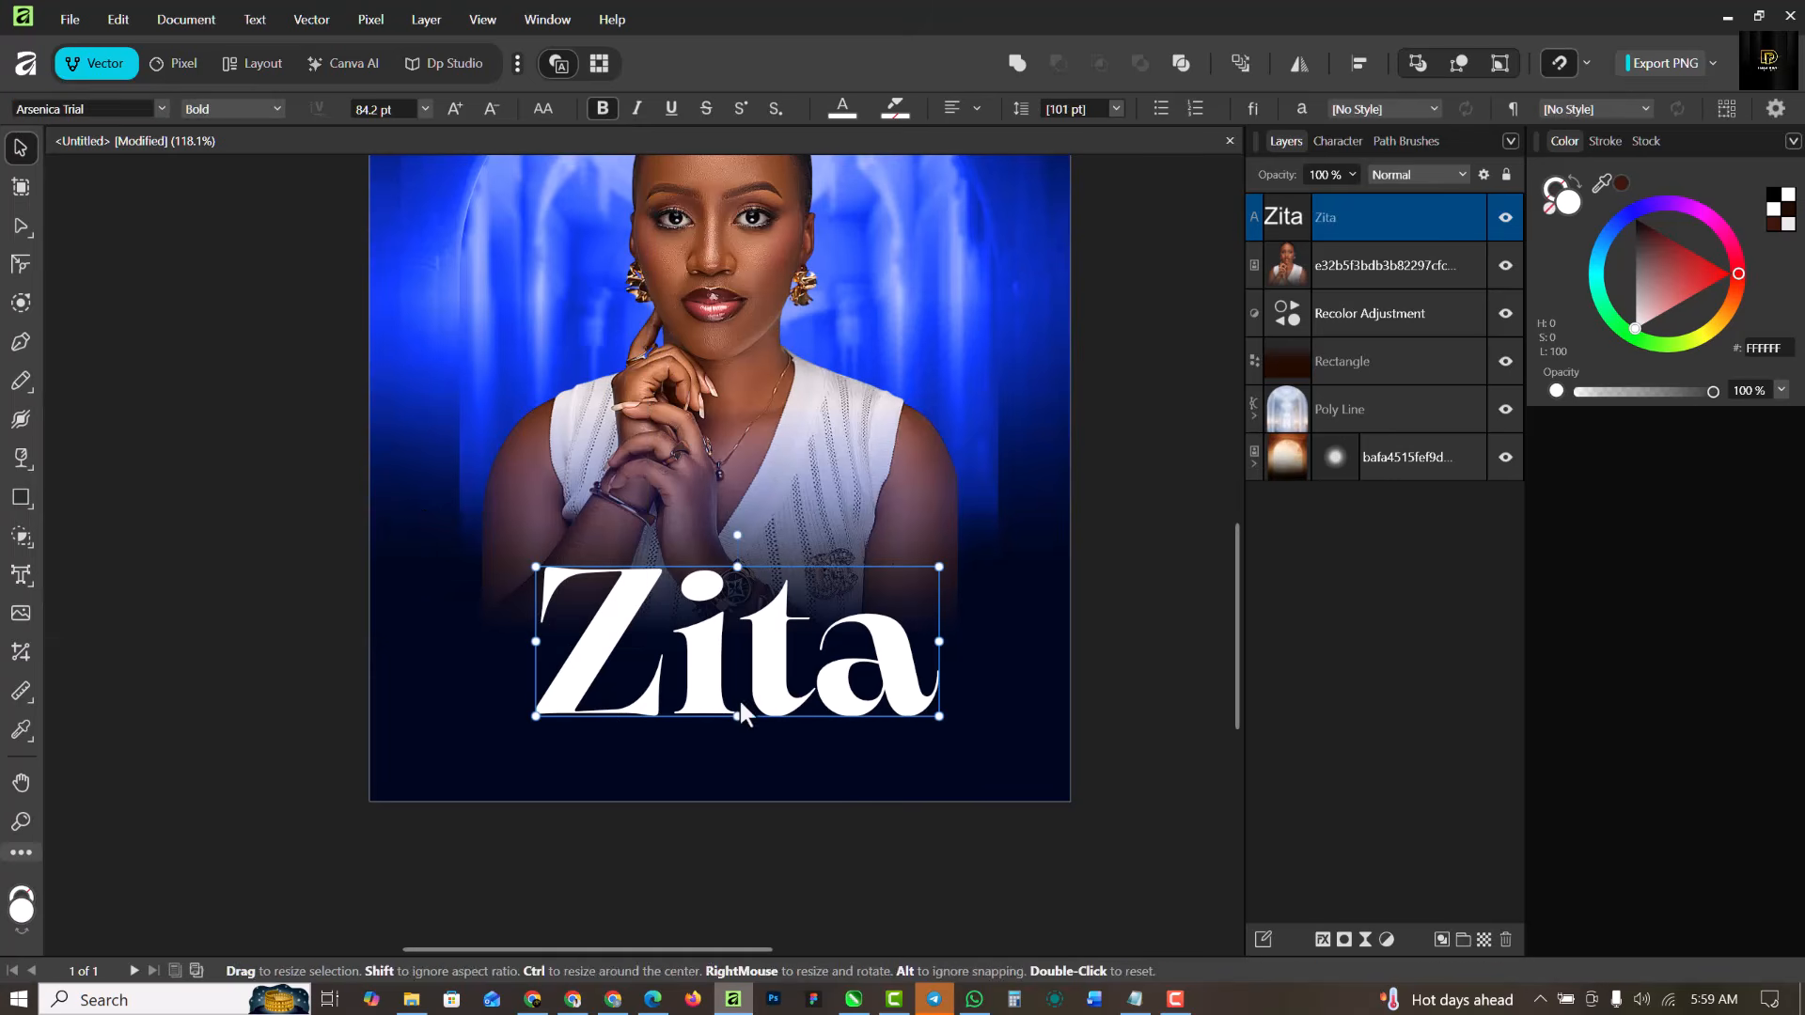
{"action": "left_click_drag", "start_coordinate": [763, 674], "coordinate": [741, 674]}
Reduce the portrait to 118% scale and nudge it slightly upward within the arch.
{"action": "left_click", "coordinate": [771, 481]}
{"action": "scroll", "coordinate": [771, 482], "scroll_direction": "down", "scroll_amount": 3}
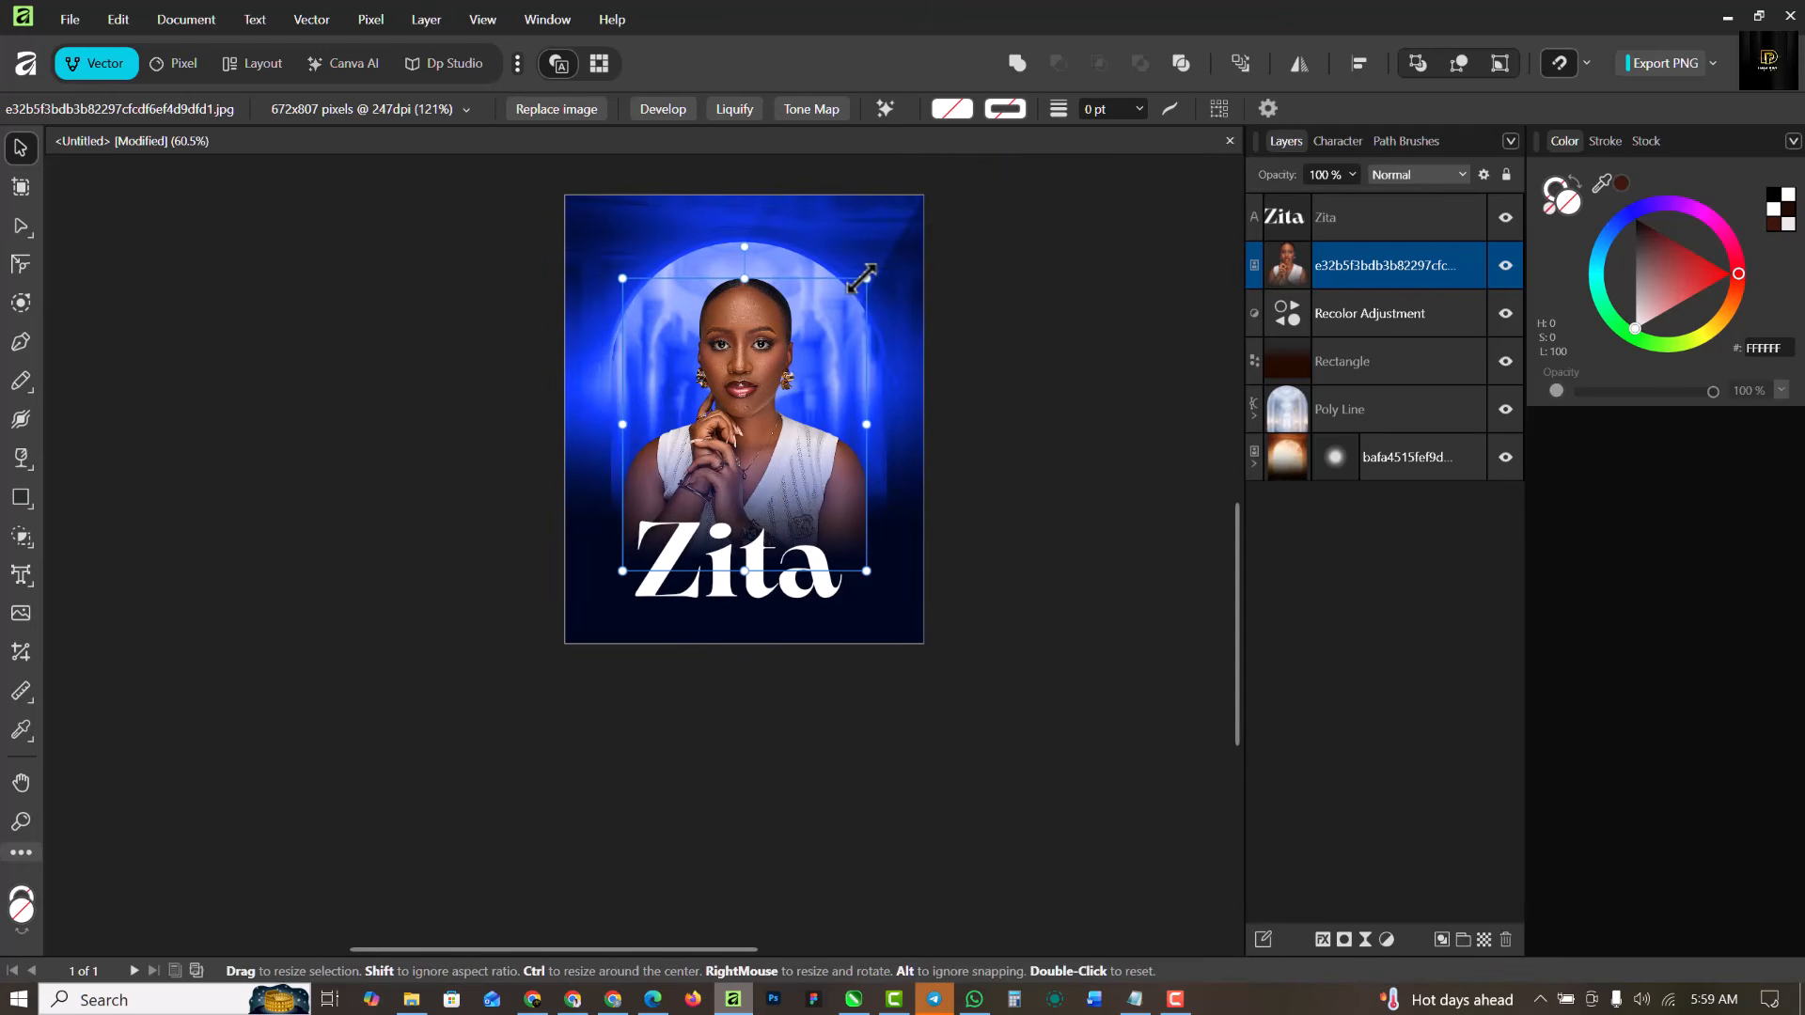
{"action": "left_click_drag", "start_coordinate": [861, 279], "coordinate": [858, 283]}
{"action": "left_click_drag", "start_coordinate": [793, 472], "coordinate": [794, 467]}
Enlarge the name text to 93.3 pt across the portrait's faded lower edge.
{"action": "left_click", "coordinate": [809, 589]}
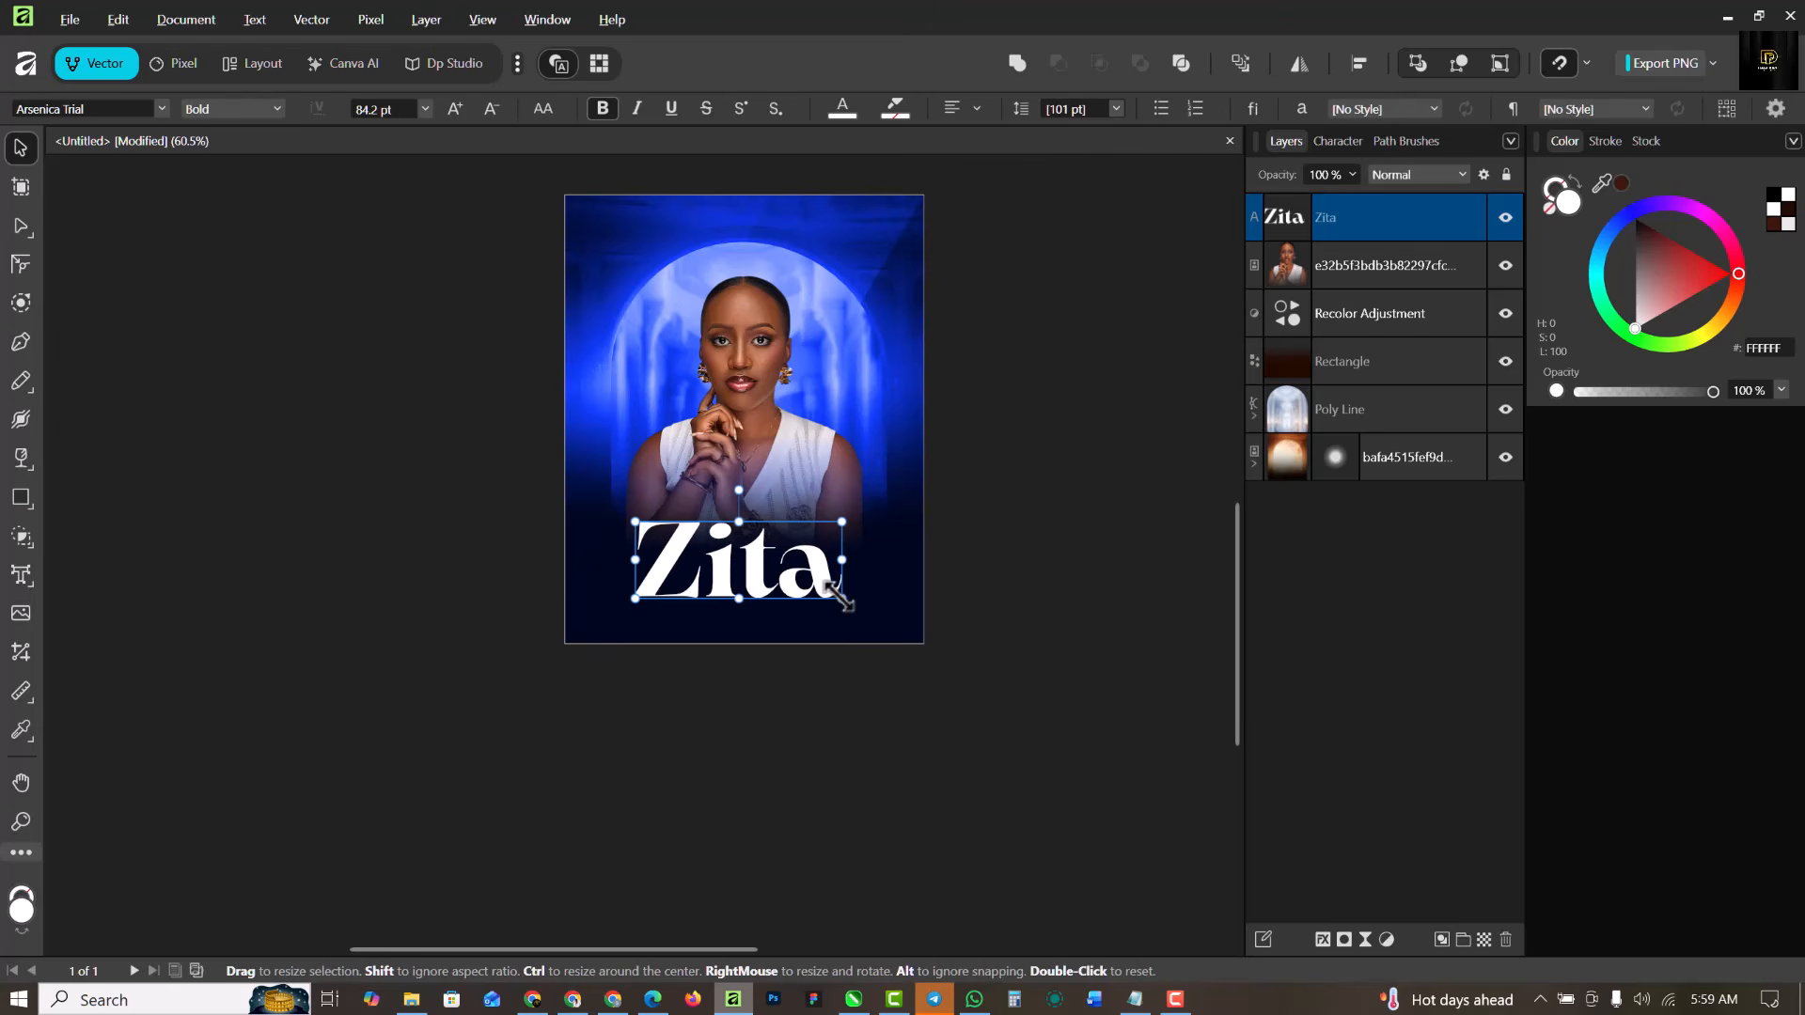
{"action": "left_click_drag", "start_coordinate": [839, 598], "coordinate": [849, 602]}
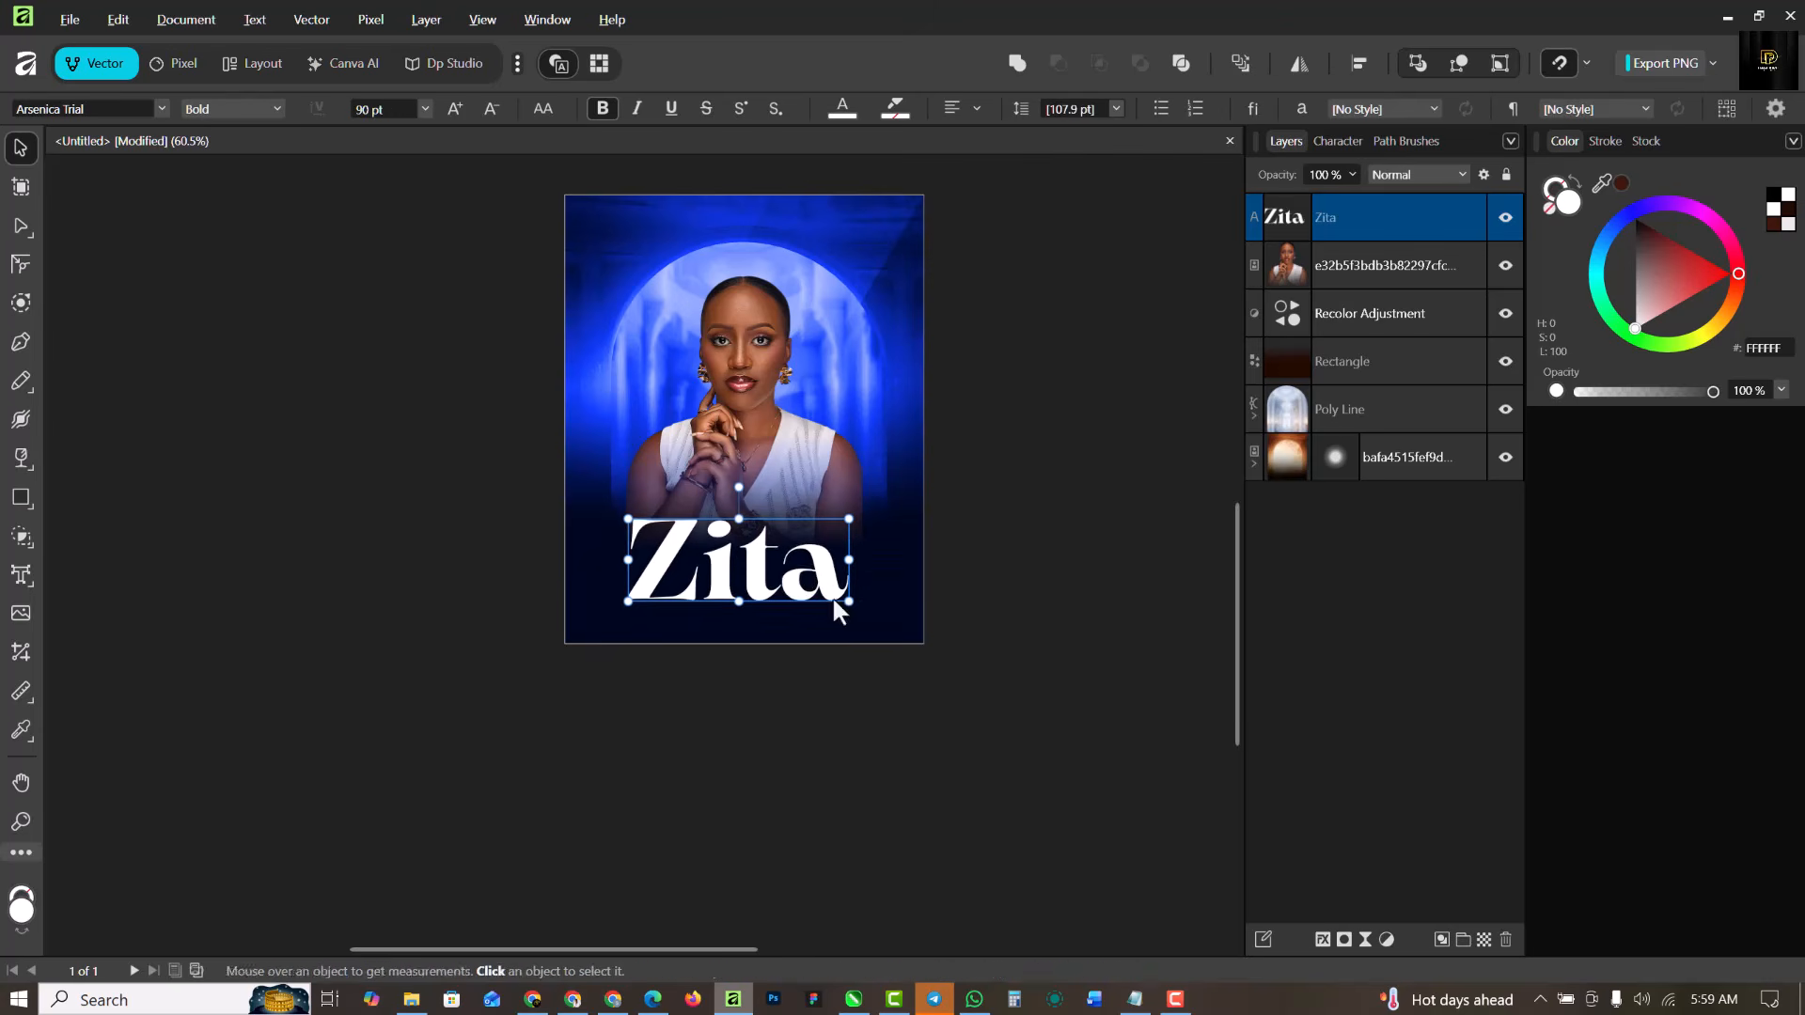
{"action": "scroll", "coordinate": [791, 551], "scroll_direction": "up", "scroll_amount": 3, "text": "ctrl"}
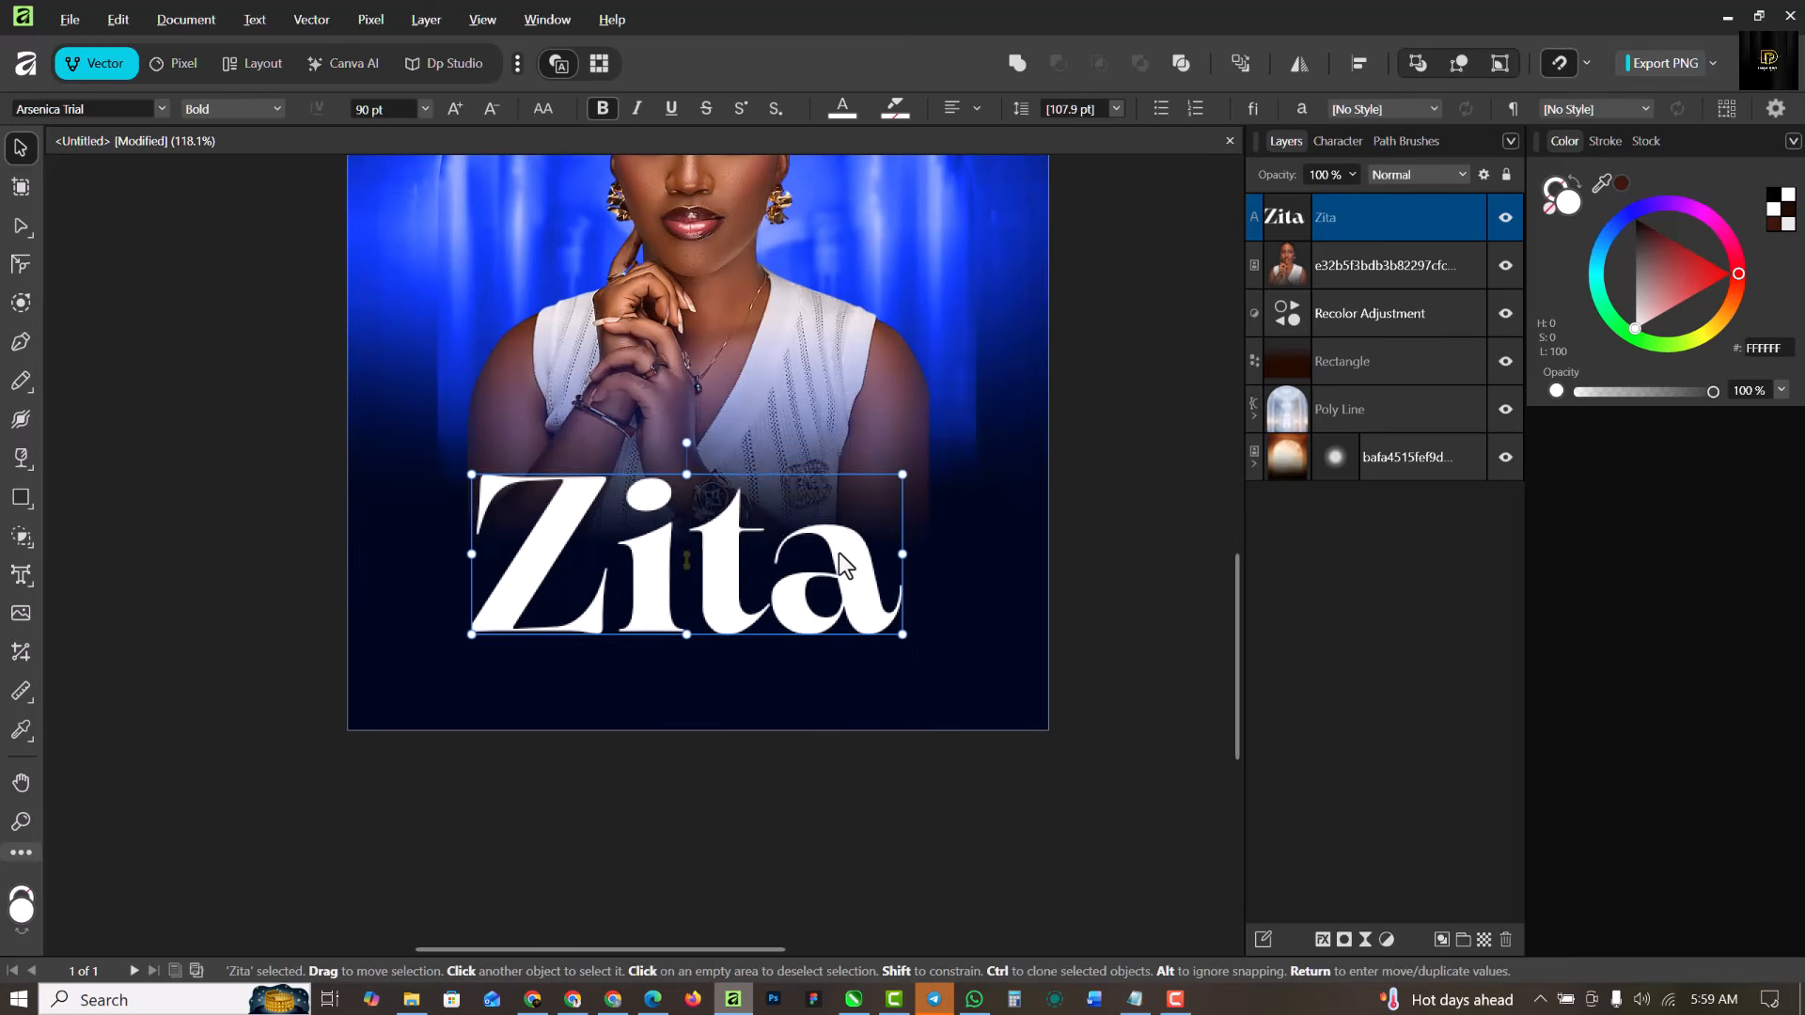
{"action": "left_click", "coordinate": [787, 431]}
{"action": "scroll", "coordinate": [787, 432], "scroll_direction": "down", "scroll_amount": 1, "text": "ctrl"}
{"action": "scroll", "coordinate": [788, 438], "scroll_direction": "down", "scroll_amount": 1, "text": "ctrl"}
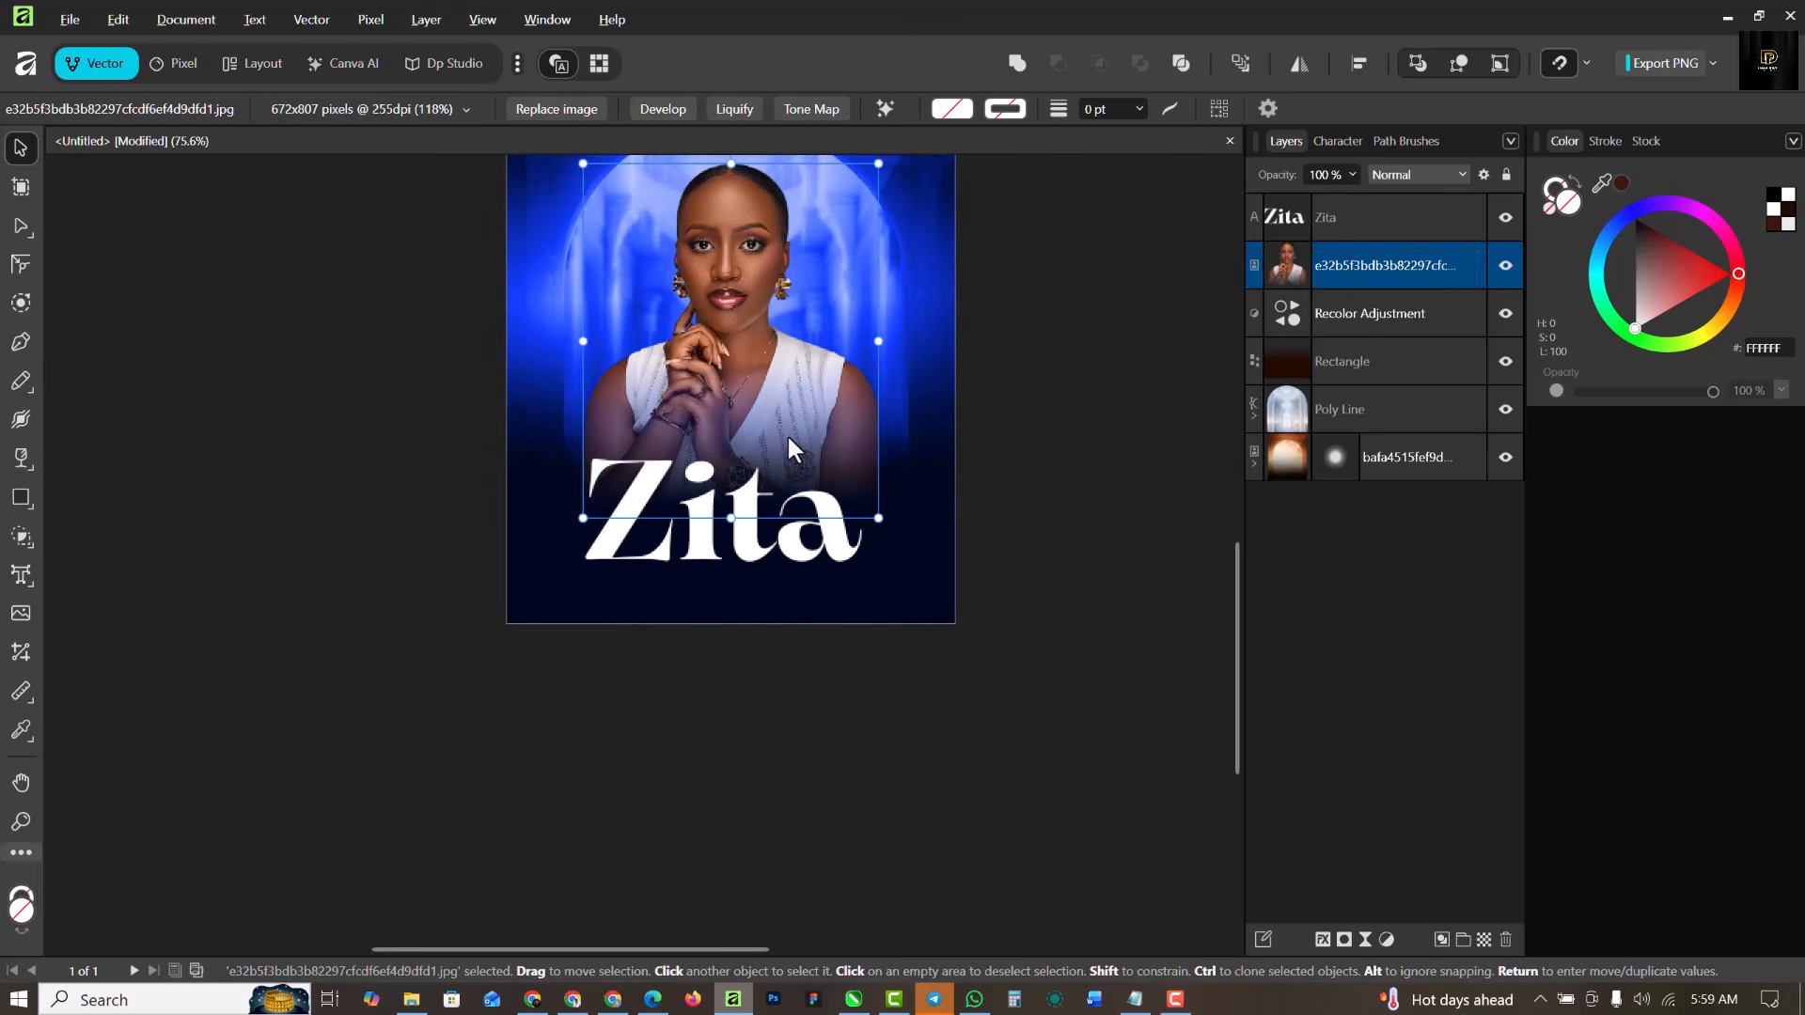
{"action": "left_click_drag", "start_coordinate": [876, 517], "coordinate": [868, 564]}
{"action": "left_click", "coordinate": [824, 549]}
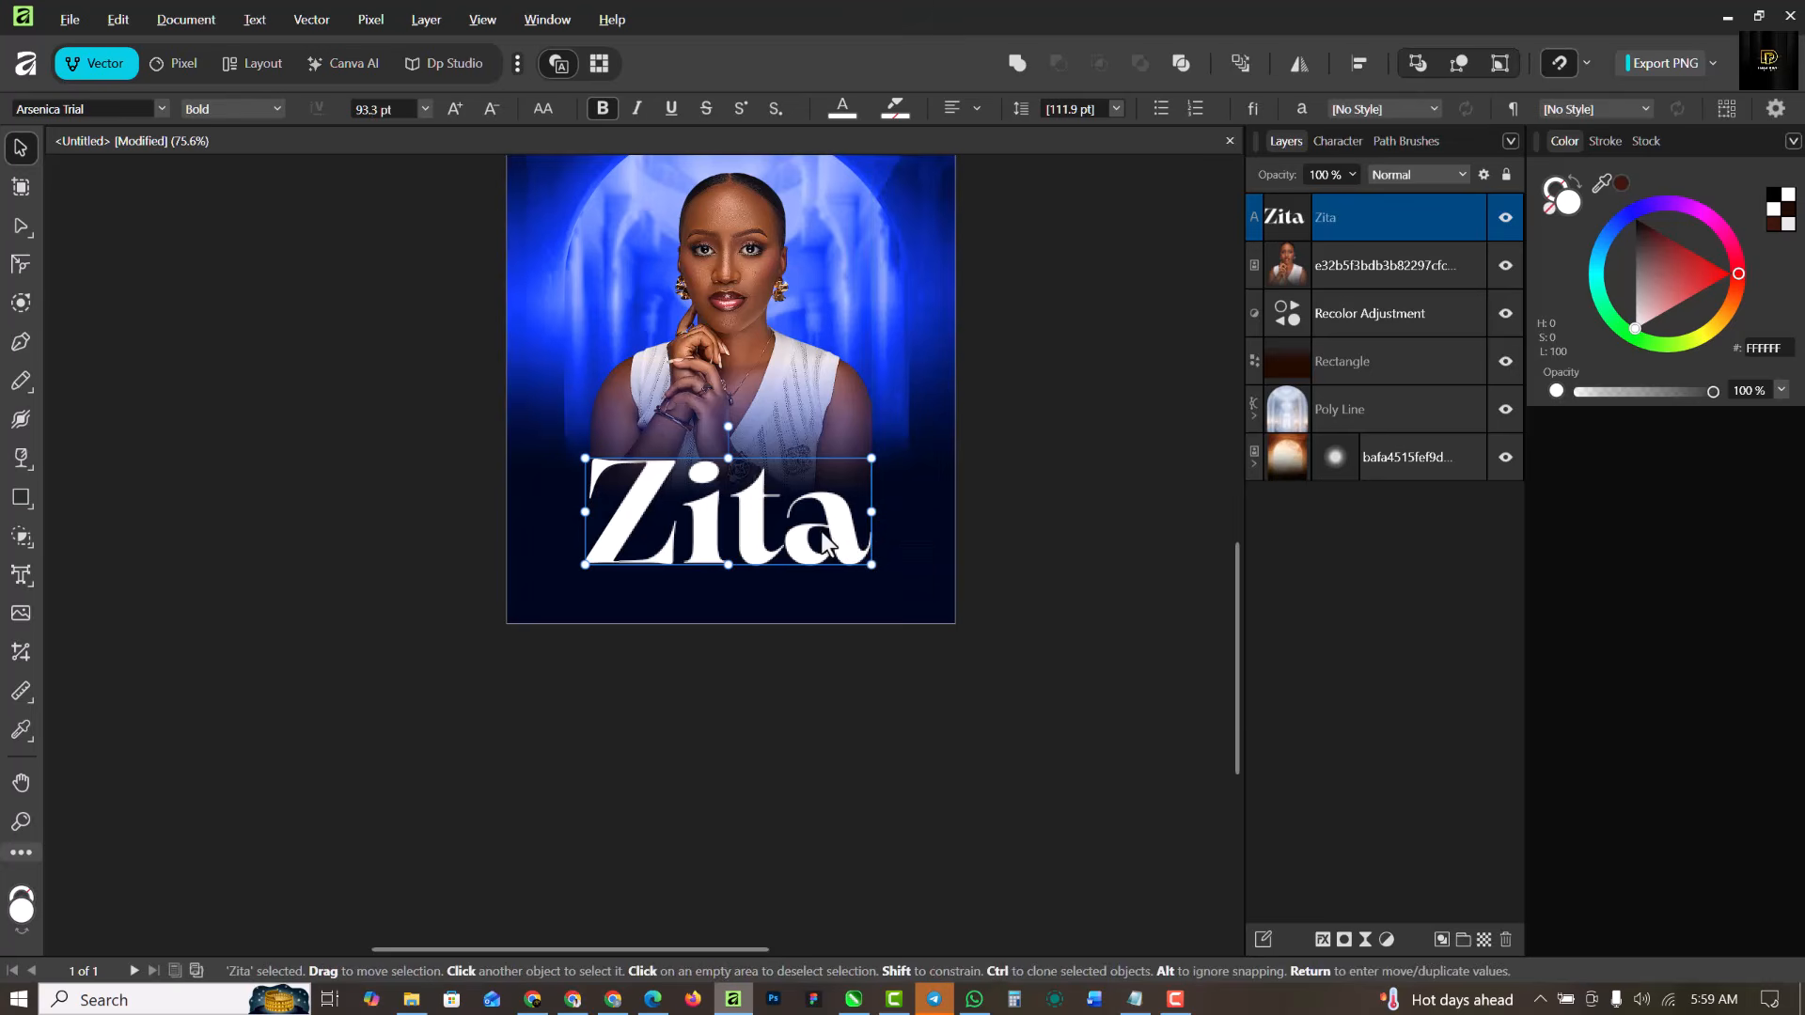
{"action": "scroll", "coordinate": [781, 517], "scroll_direction": "up", "scroll_amount": 3}
{"action": "scroll", "coordinate": [899, 602], "scroll_direction": "down", "scroll_amount": 1}
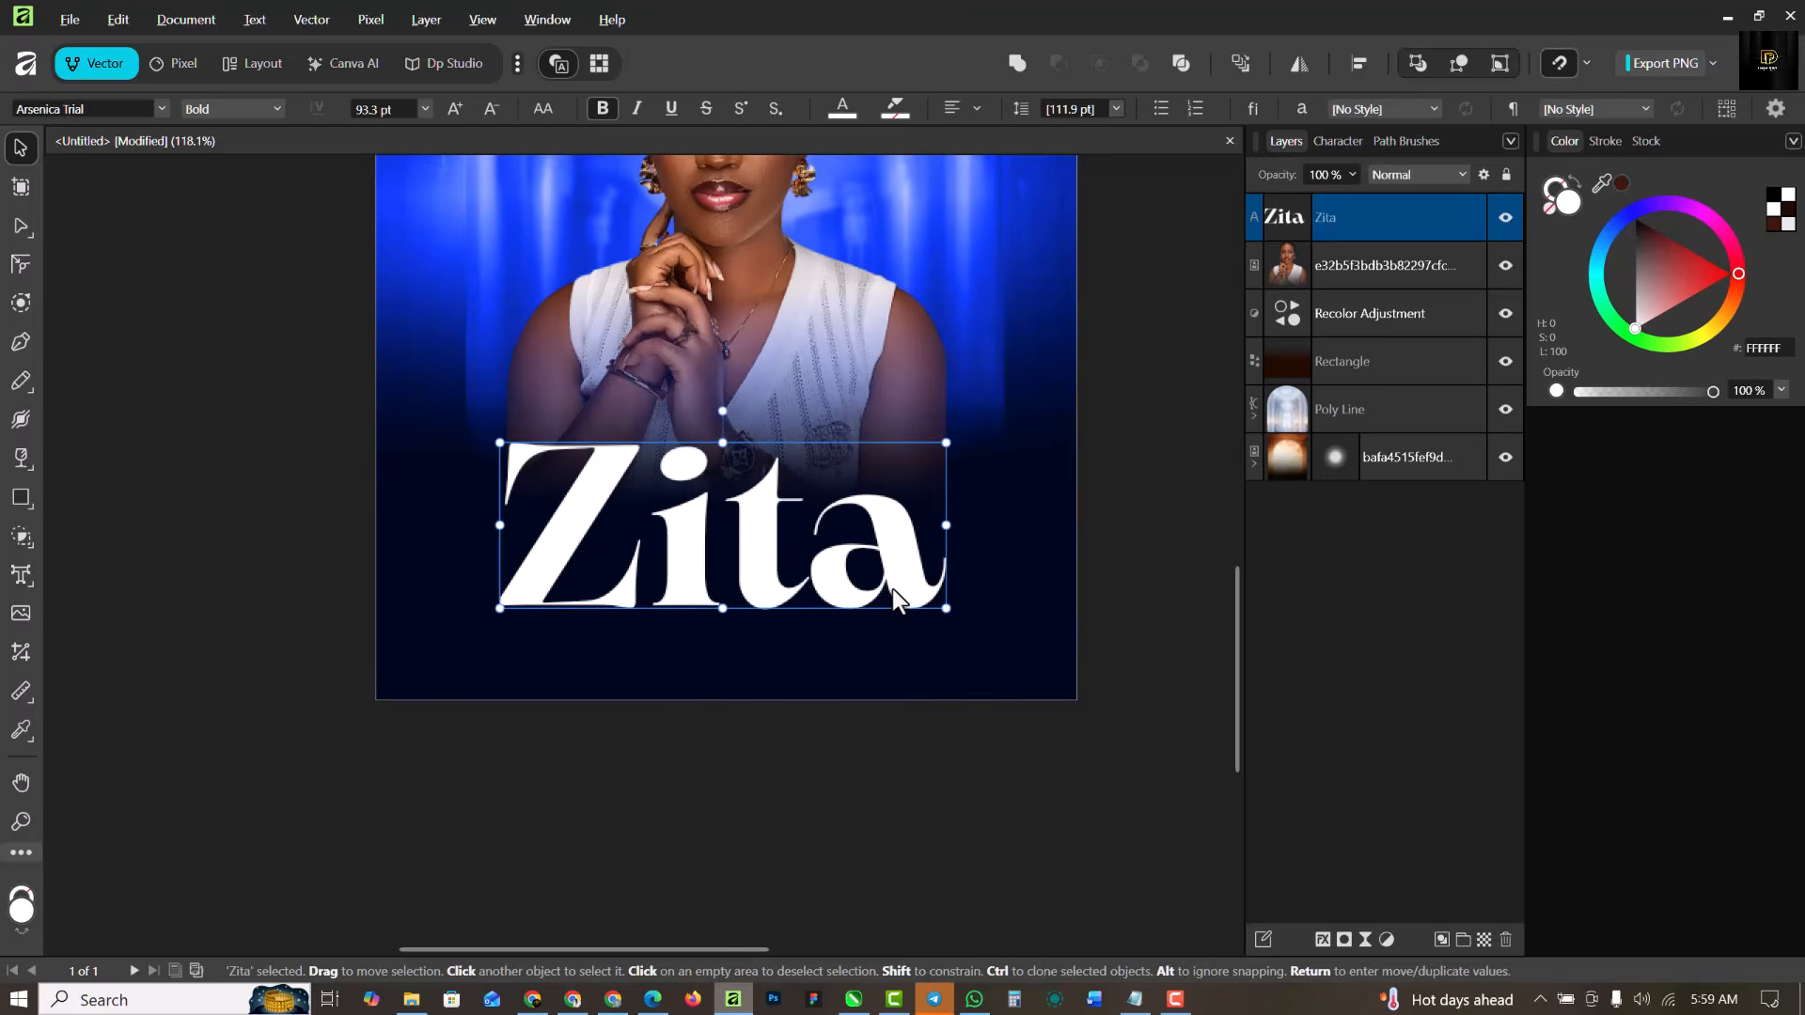
{"action": "scroll", "coordinate": [893, 589], "scroll_direction": "down", "scroll_amount": 2}
{"action": "scroll", "coordinate": [878, 589], "scroll_direction": "up", "scroll_amount": 1}
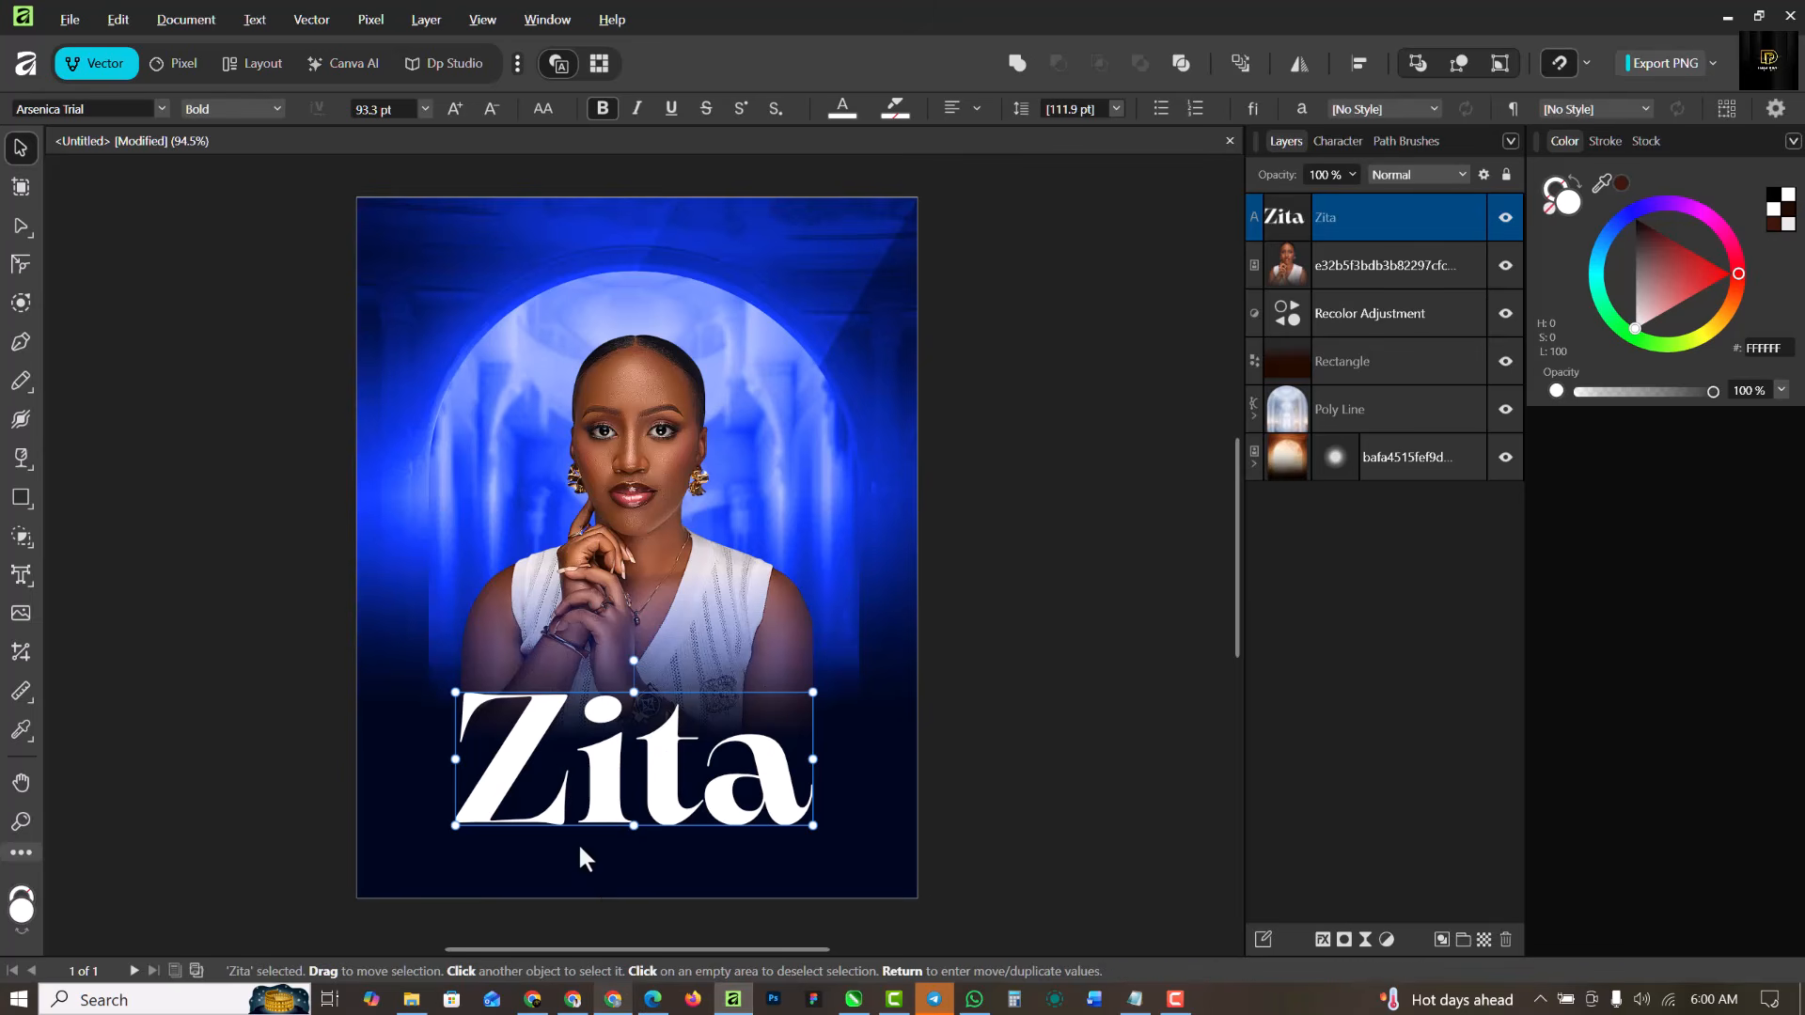
Apply a vertical linear gradient from white to light grey (B2B2B2) to the name text.
{"action": "left_click", "coordinate": [23, 459]}
{"action": "left_click", "coordinate": [94, 455]}
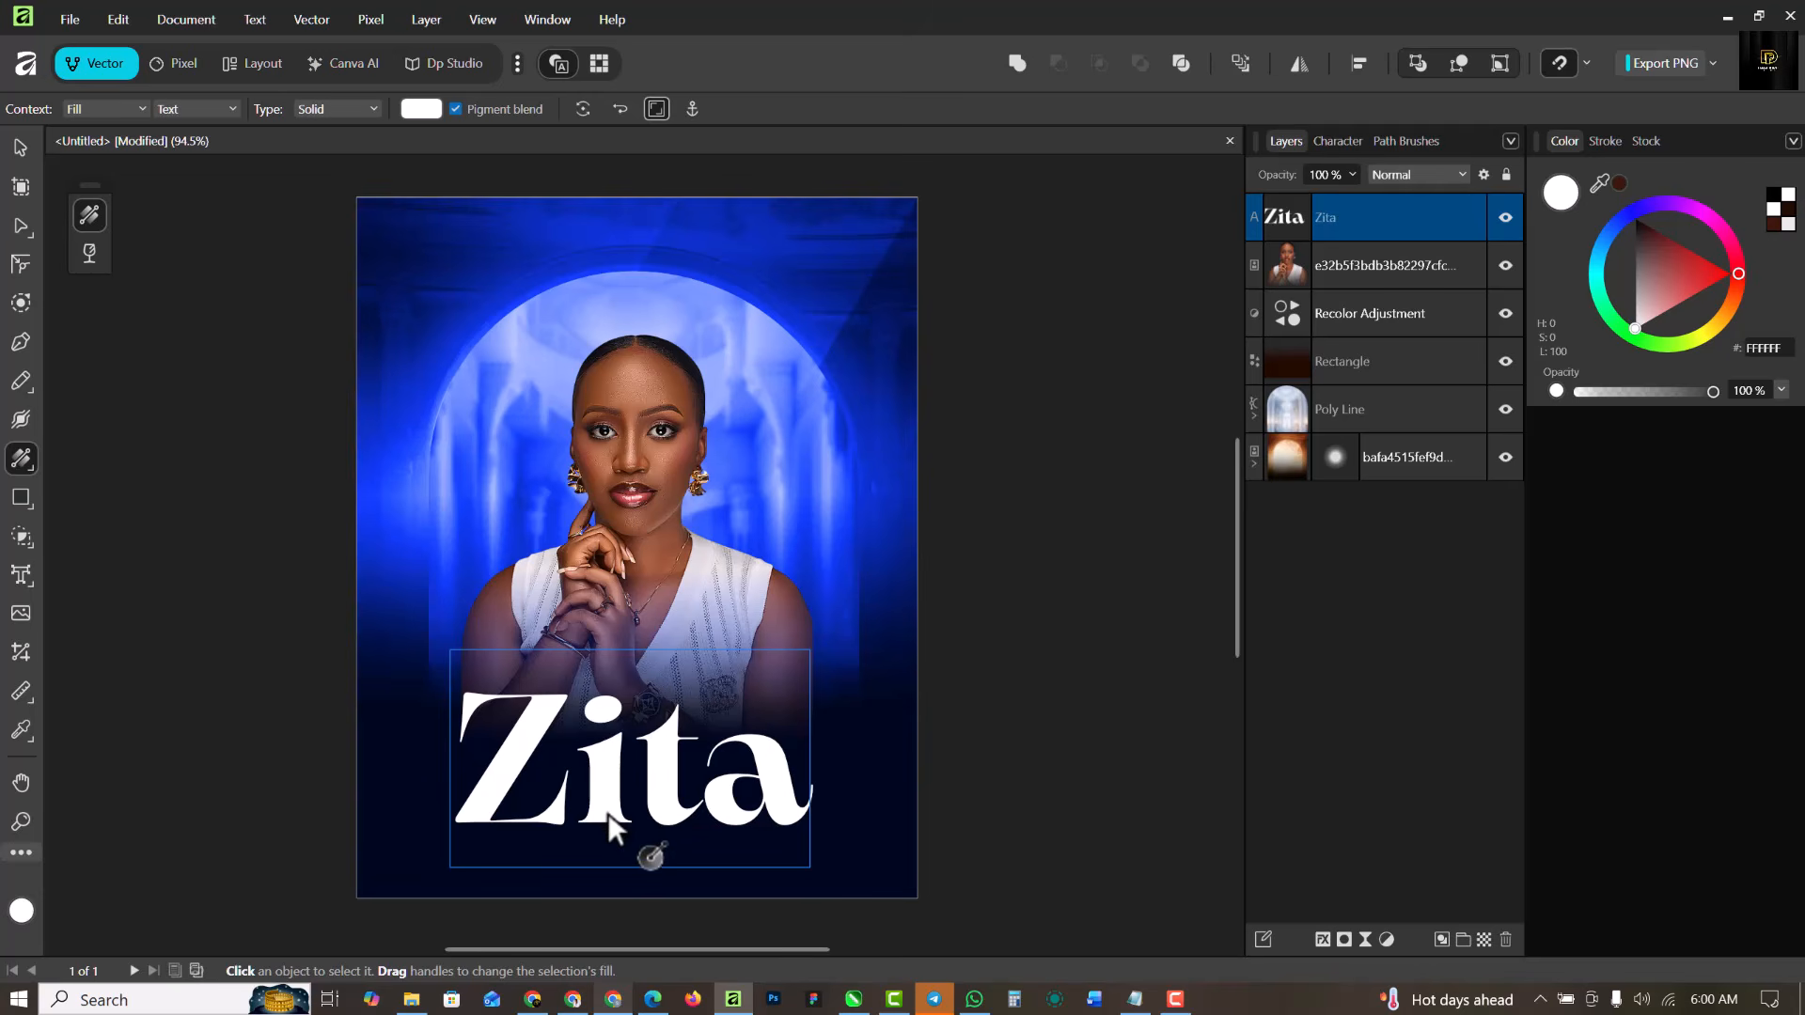
{"action": "mouse_move", "coordinate": [608, 812]}
{"action": "left_mouse_down"}
{"action": "mouse_move", "coordinate": [607, 720]}
{"action": "mouse_move", "coordinate": [606, 805]}
{"action": "left_mouse_up"}
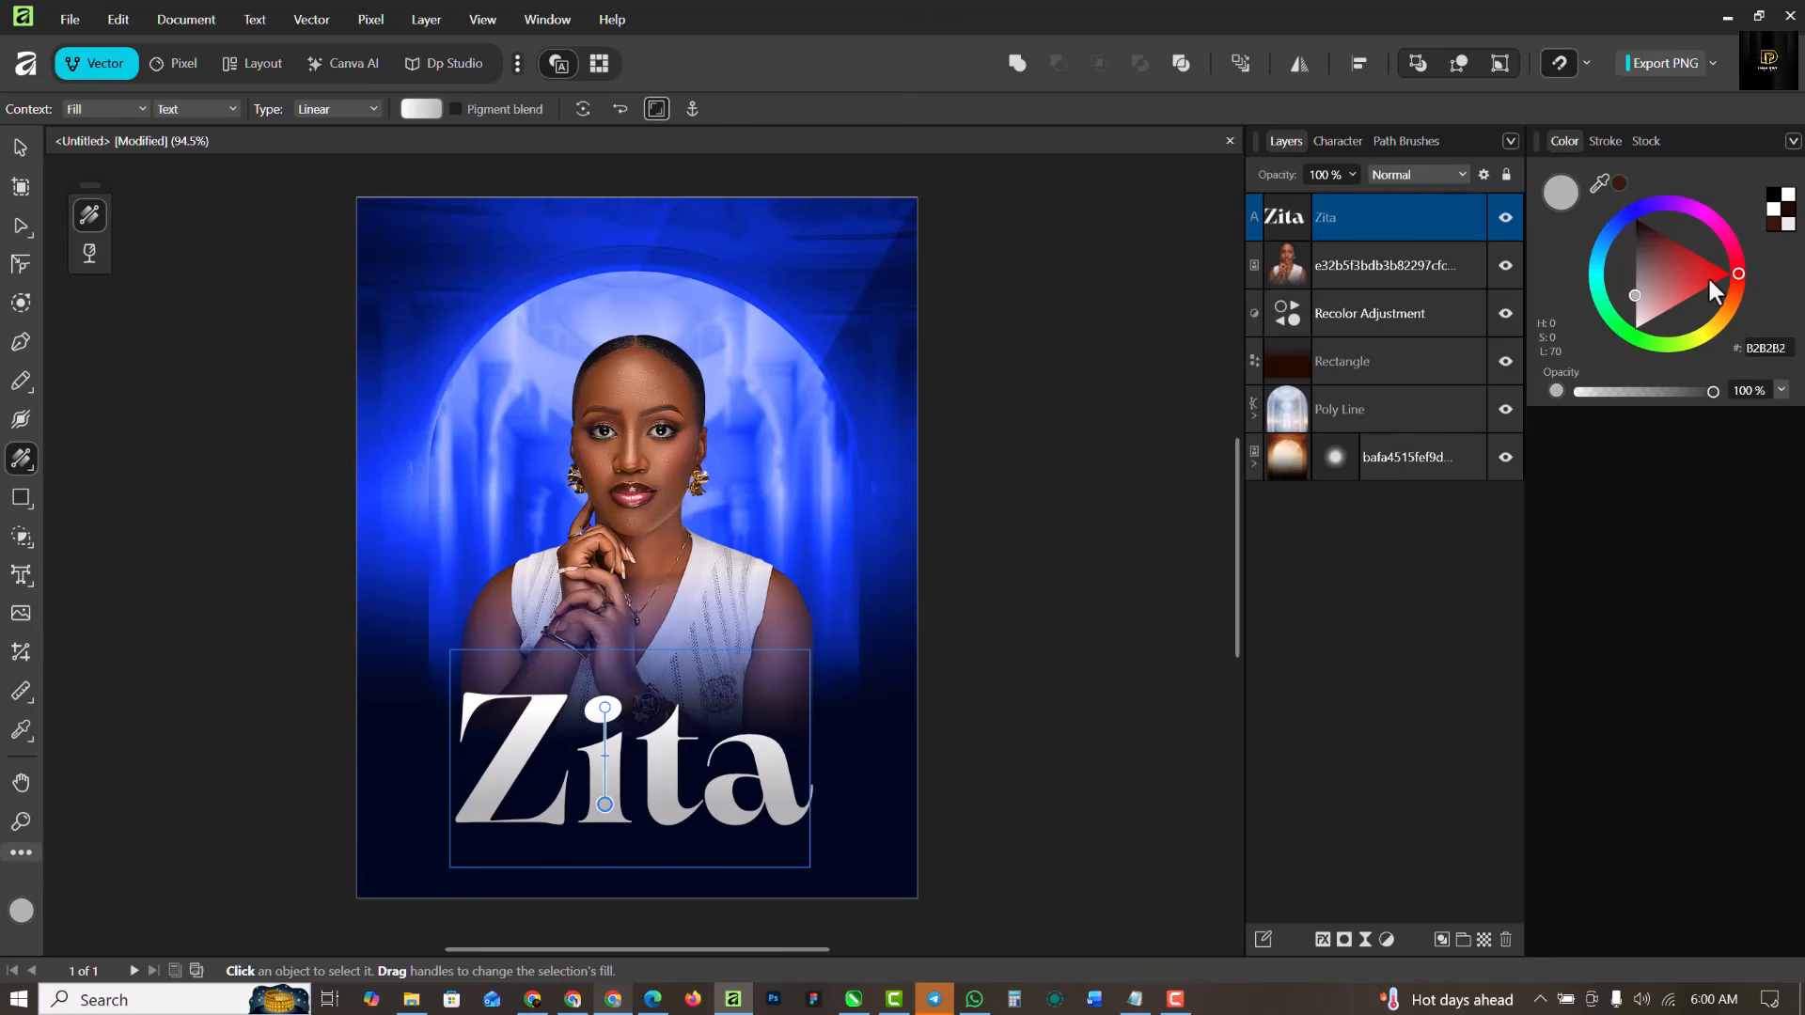
Fill the name text with the deep blue 002190 sampled from the flyer's background.
{"action": "left_click", "coordinate": [21, 730]}
{"action": "left_click_drag", "start_coordinate": [607, 442], "coordinate": [720, 728]}
{"action": "left_click", "coordinate": [19, 148]}
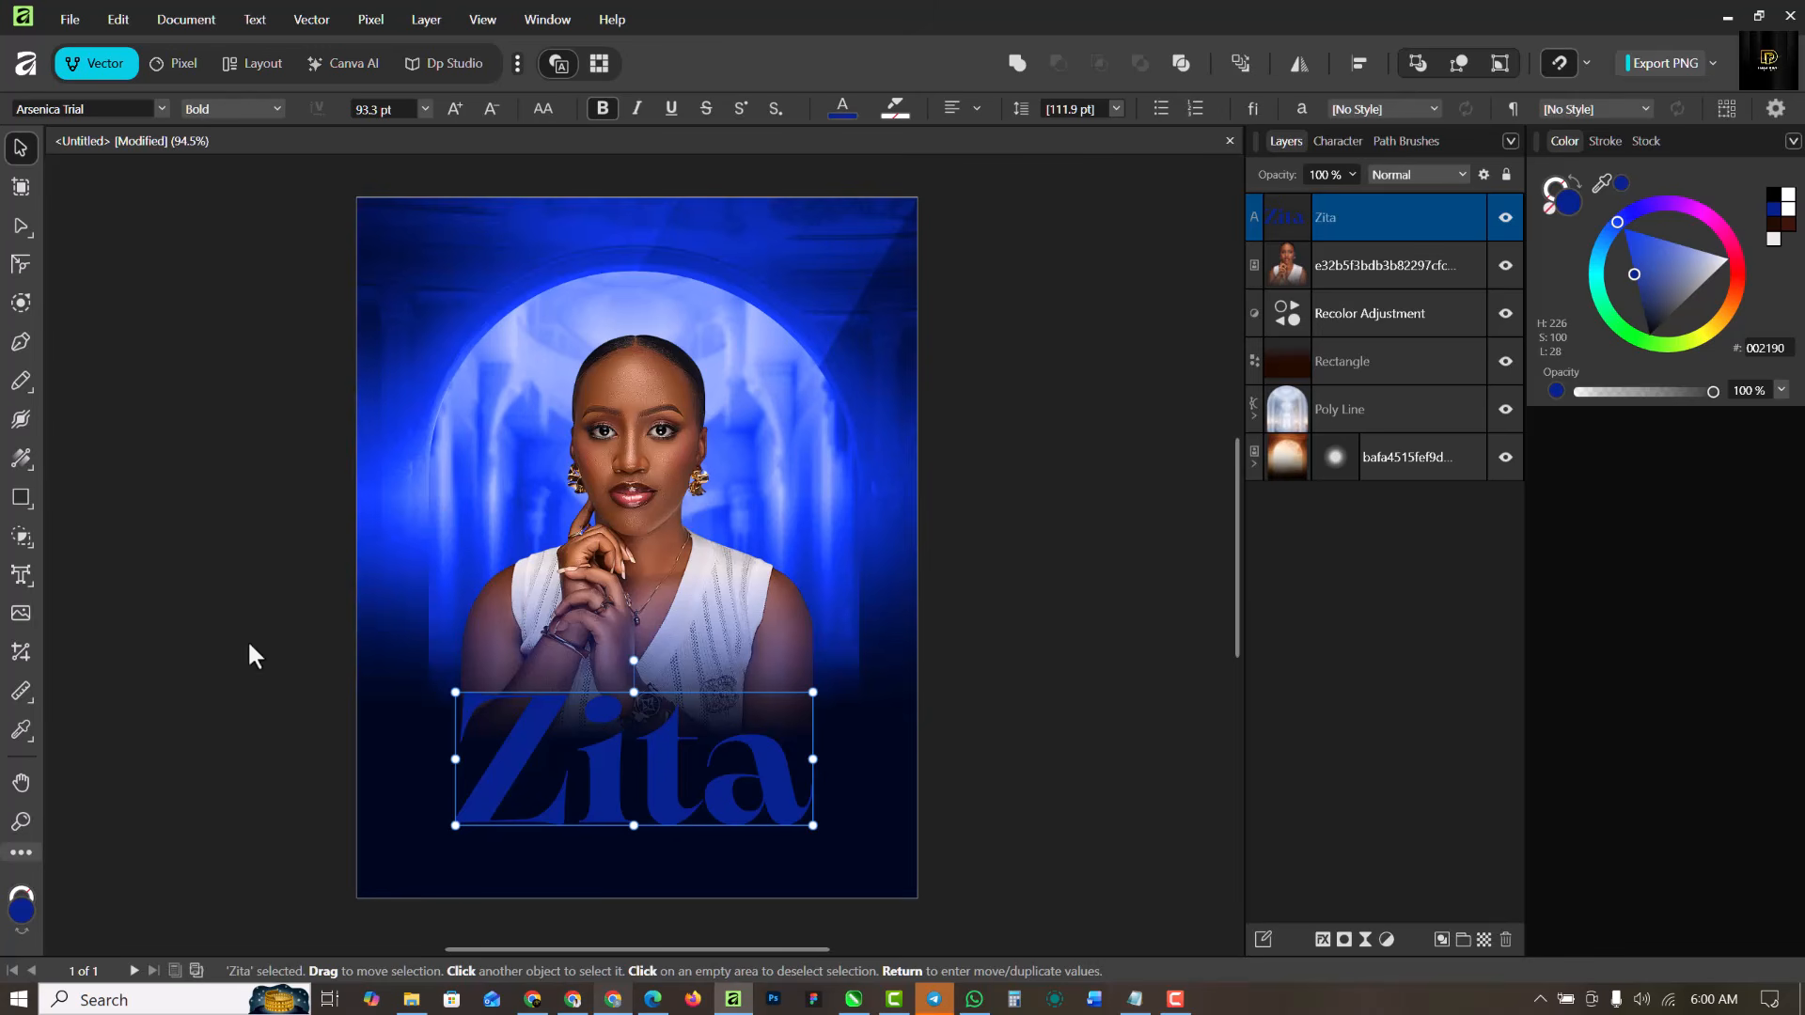
Give the name text a short vertical linear gradient from blue 002190 at its base to white above, and deselect it.
{"action": "left_click", "coordinate": [27, 459]}
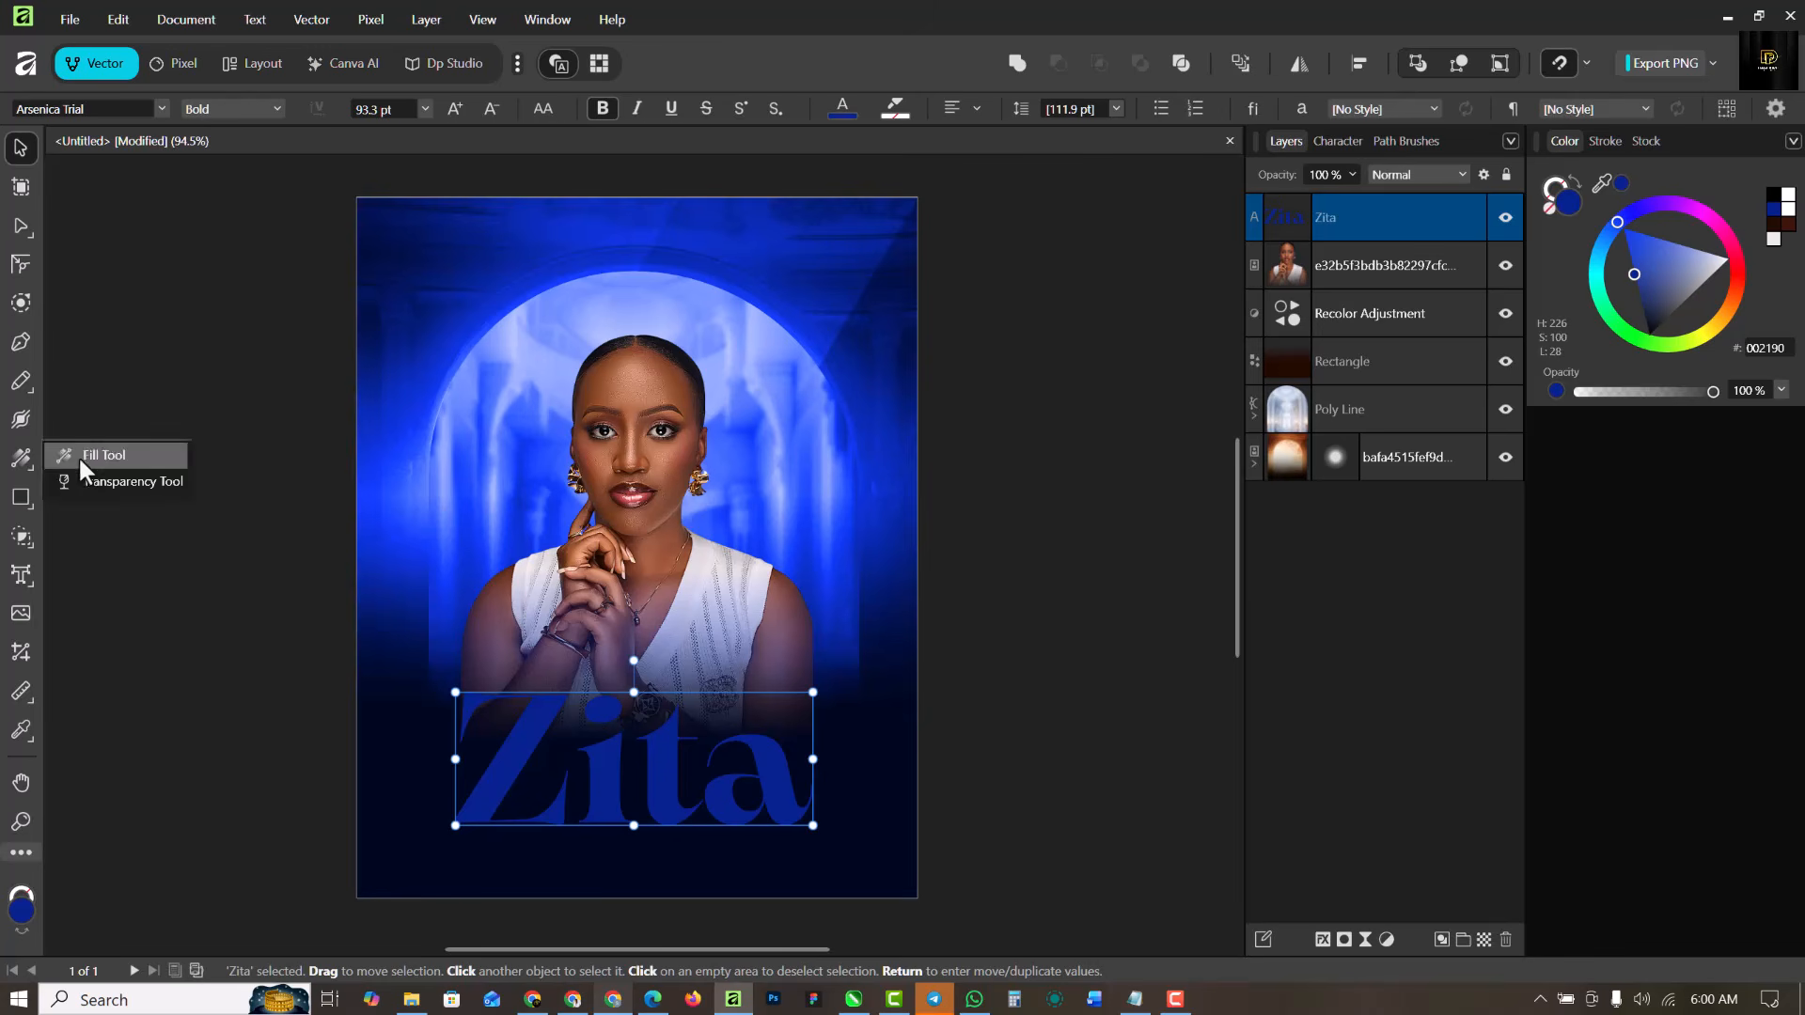
{"action": "left_click", "coordinate": [94, 455]}
{"action": "left_click_drag", "start_coordinate": [606, 816], "coordinate": [607, 739]}
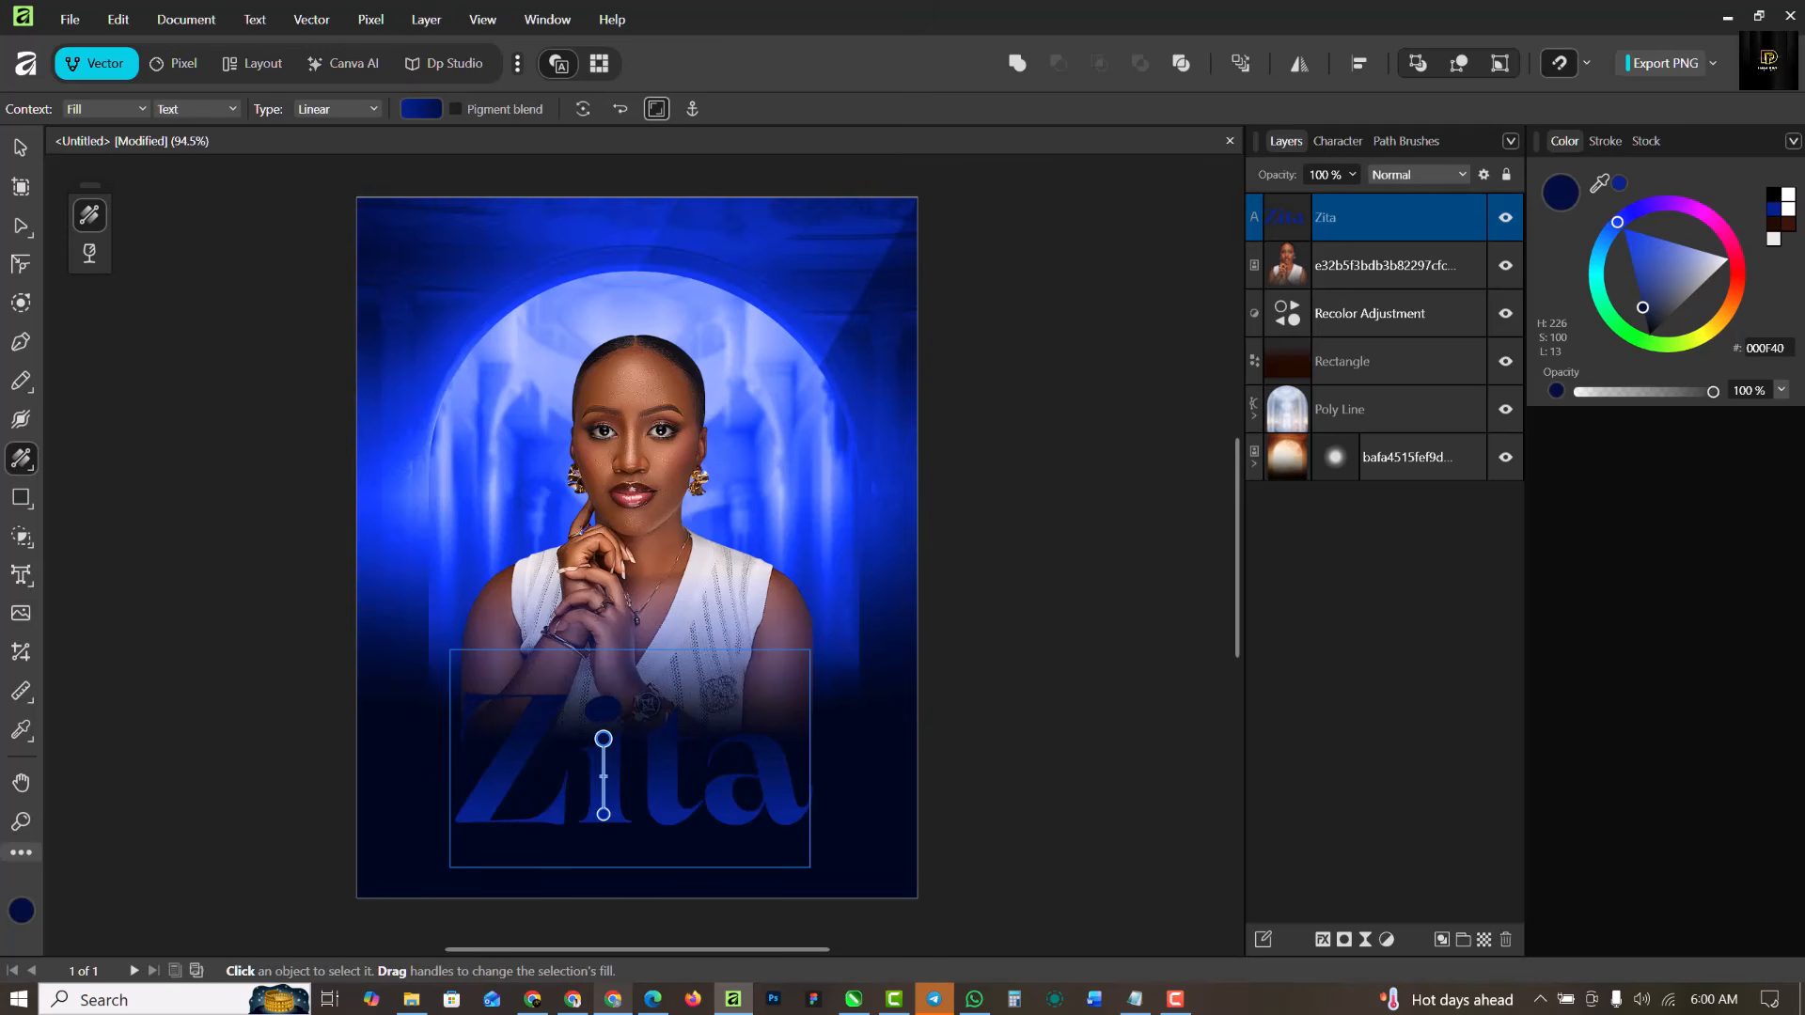
{"action": "left_click", "coordinate": [1786, 194]}
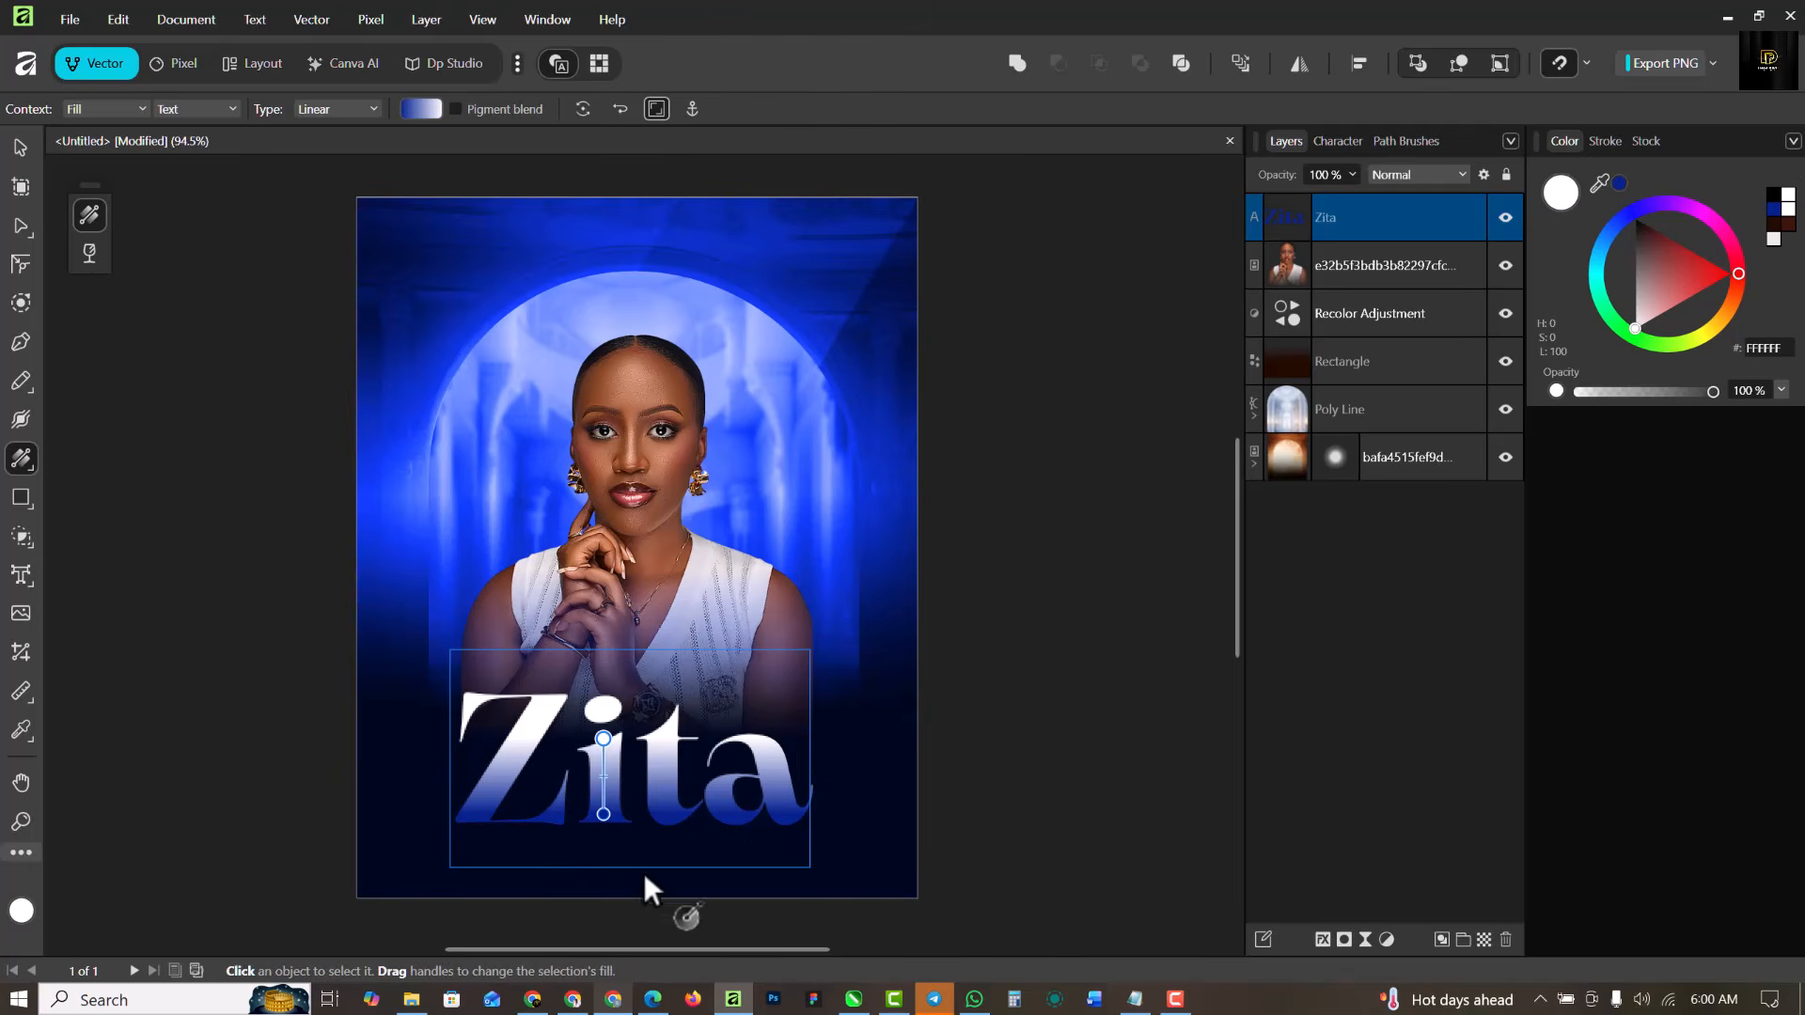
{"action": "left_click_drag", "start_coordinate": [604, 815], "coordinate": [605, 795]}
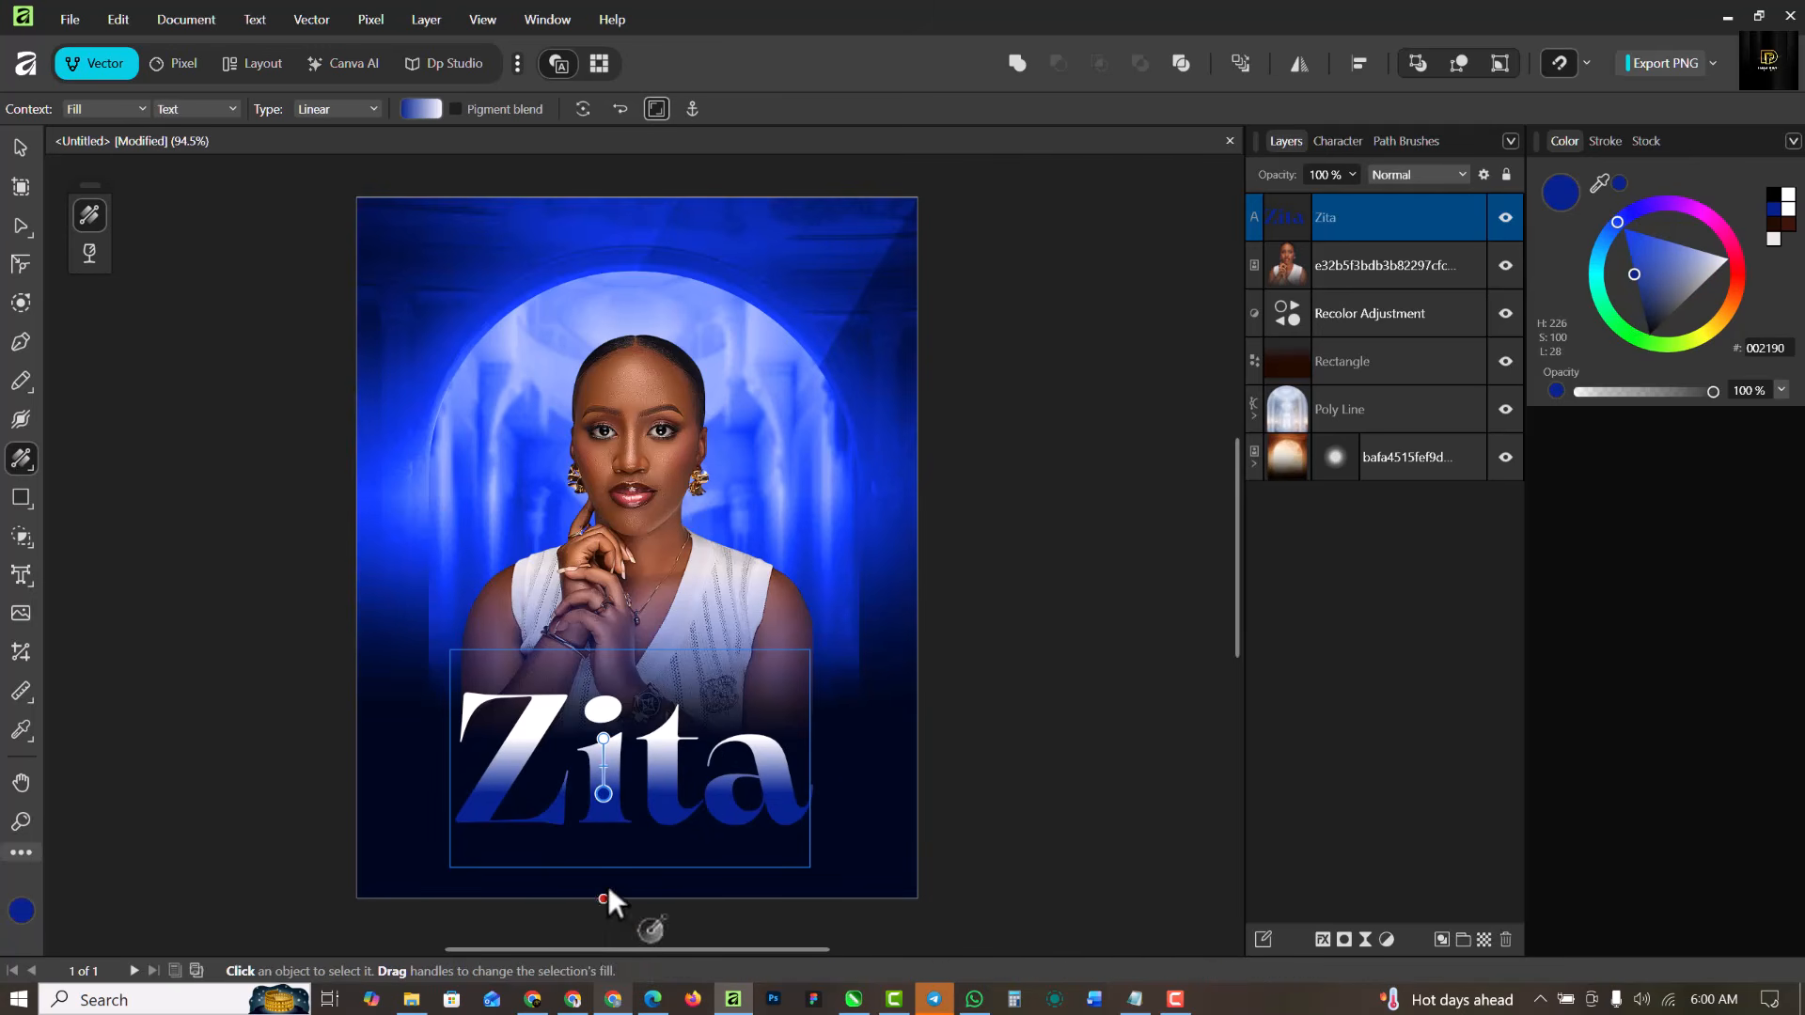
{"action": "left_click", "coordinate": [17, 148]}
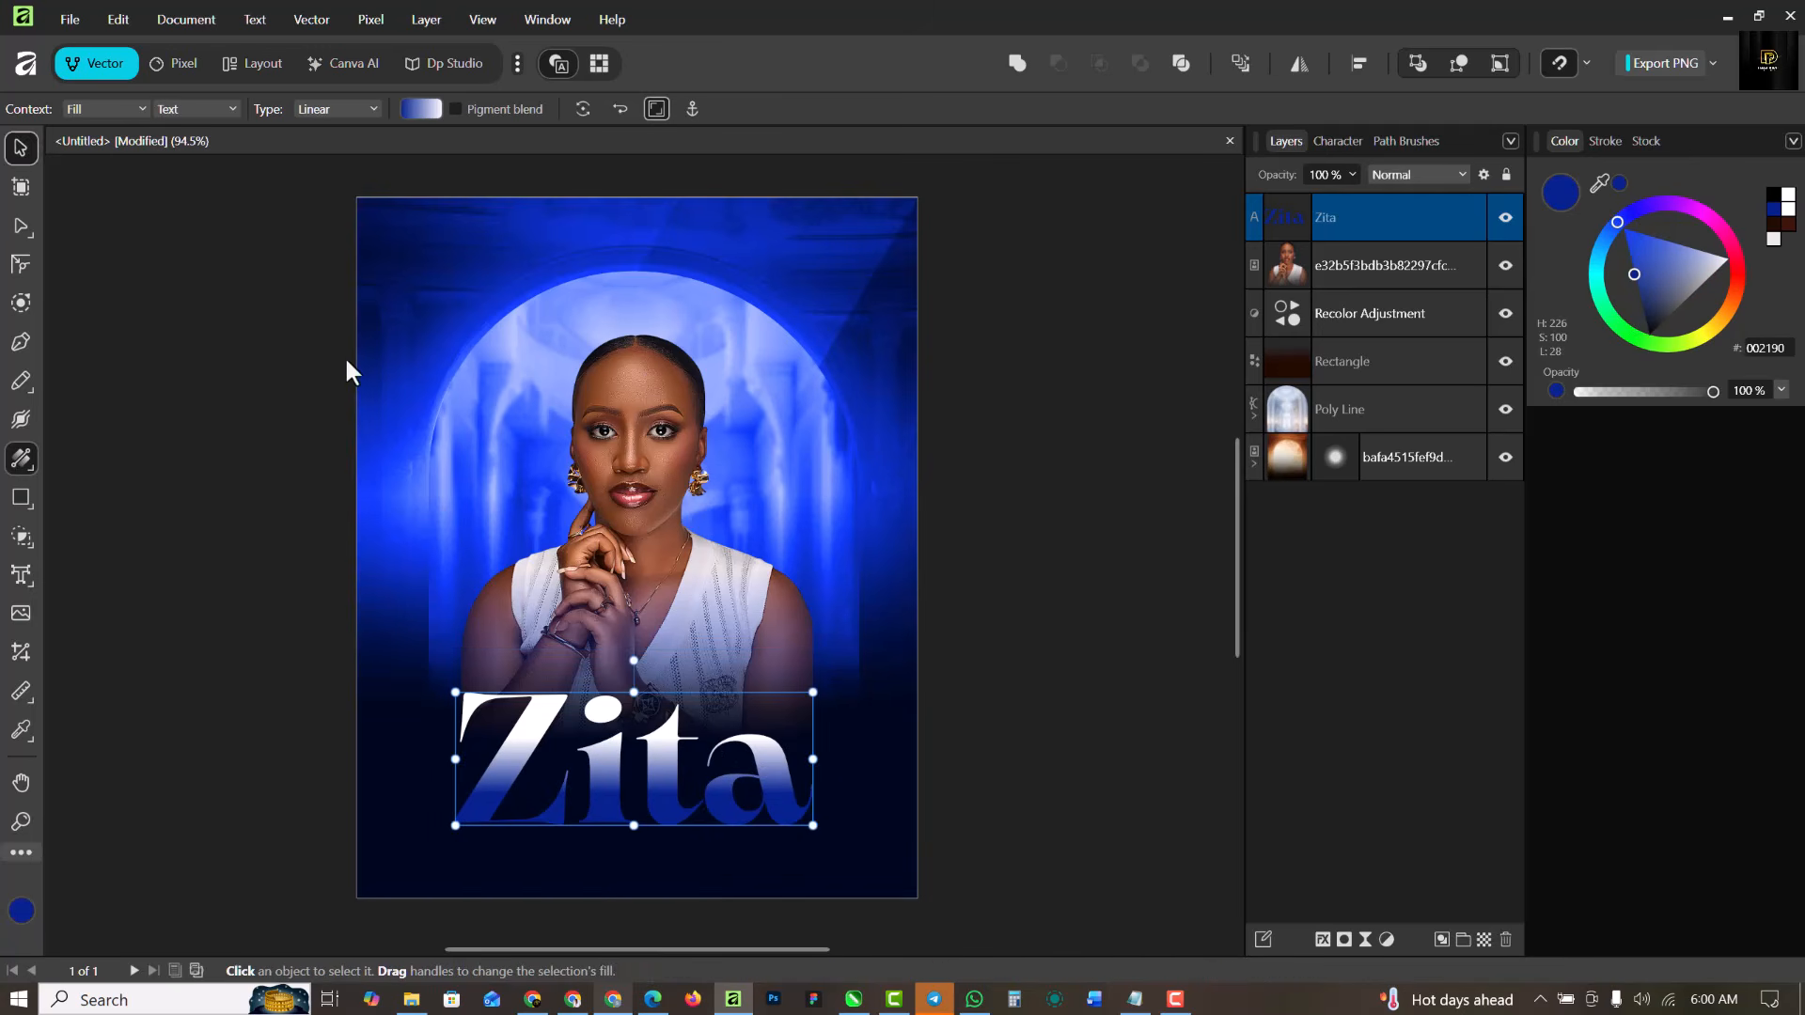
{"action": "left_click", "coordinate": [1034, 629]}
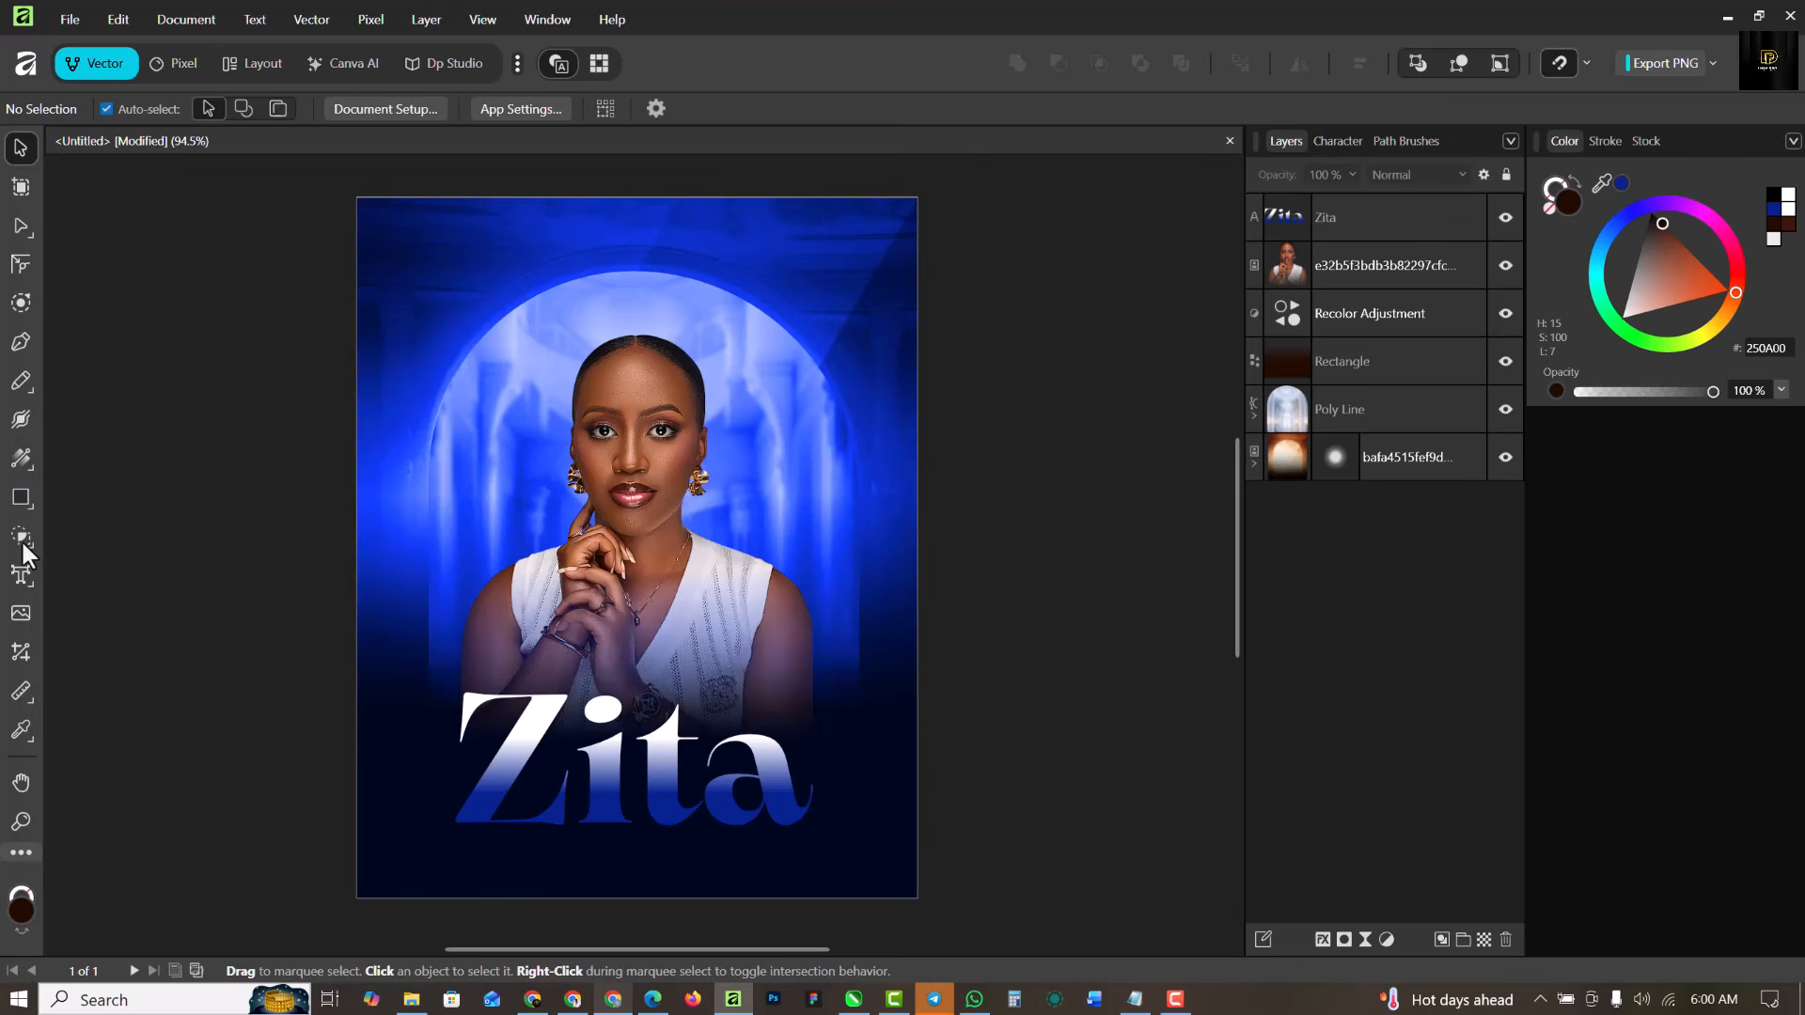
Add art text reading HAPPY and shrink it to 10.9 pt just below the start of the name.
{"action": "left_click", "coordinate": [21, 577]}
{"action": "left_click", "coordinate": [87, 573]}
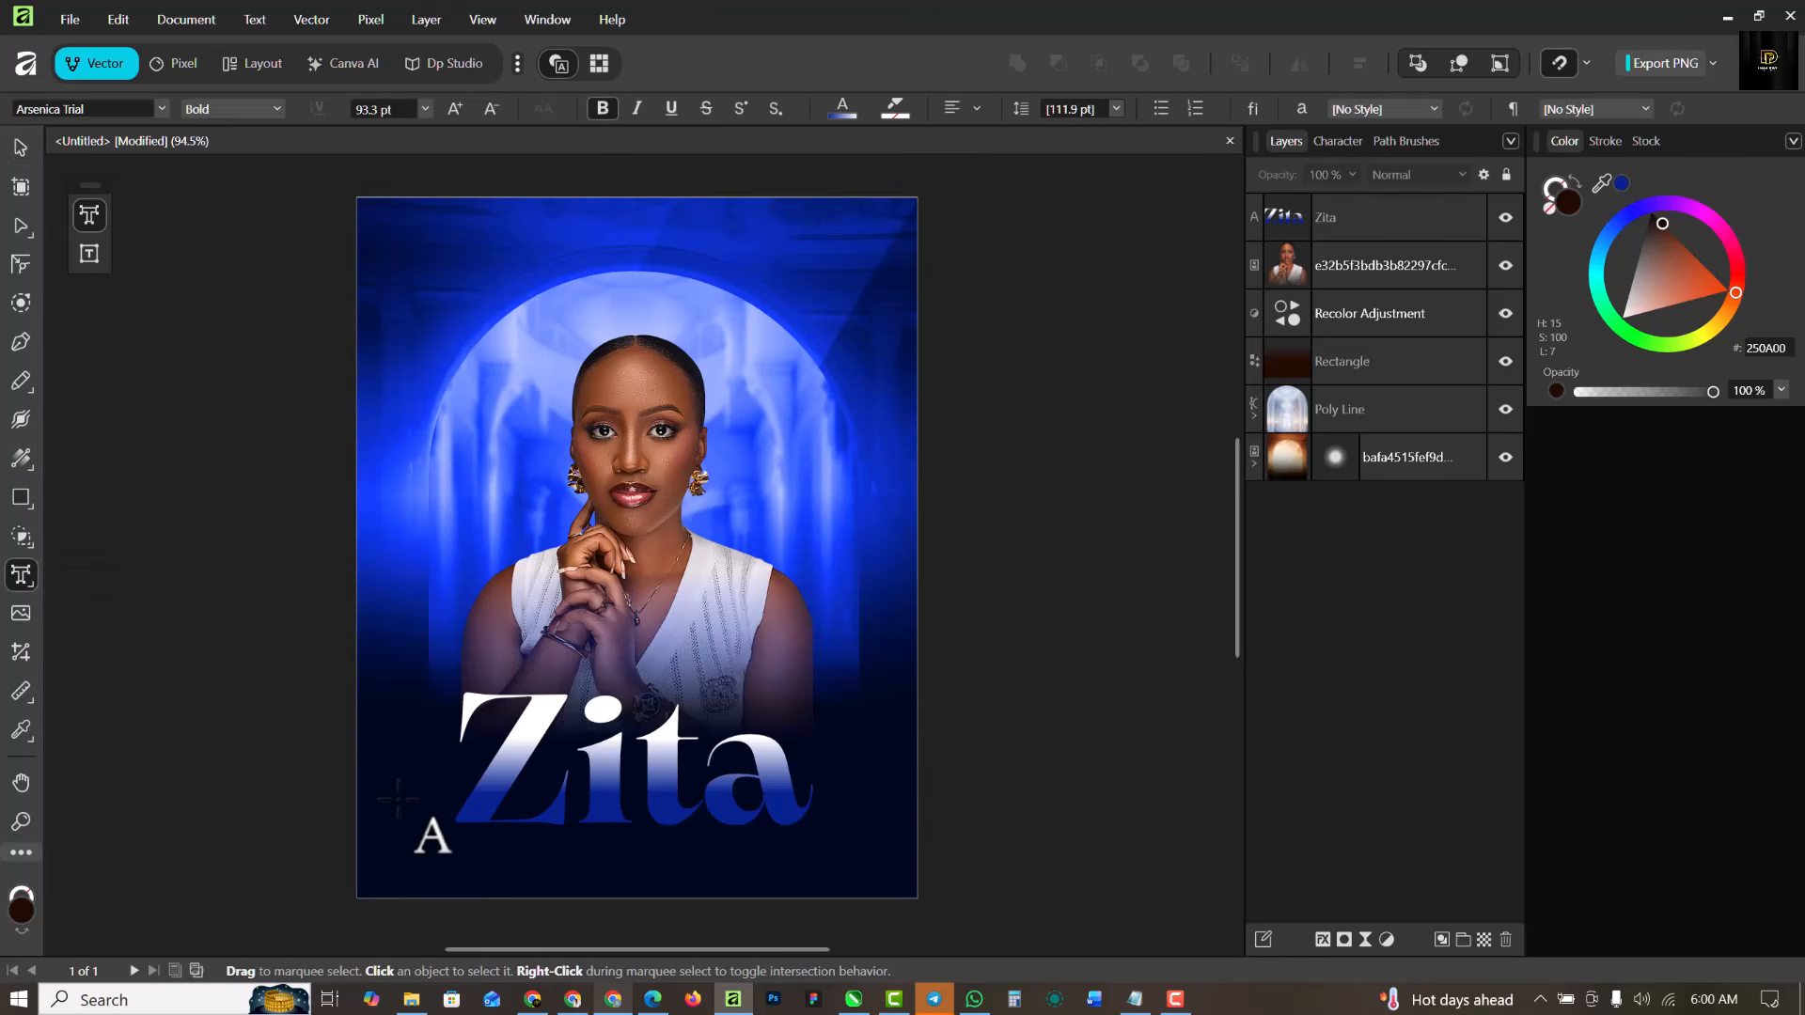
{"action": "left_click", "coordinate": [424, 845]}
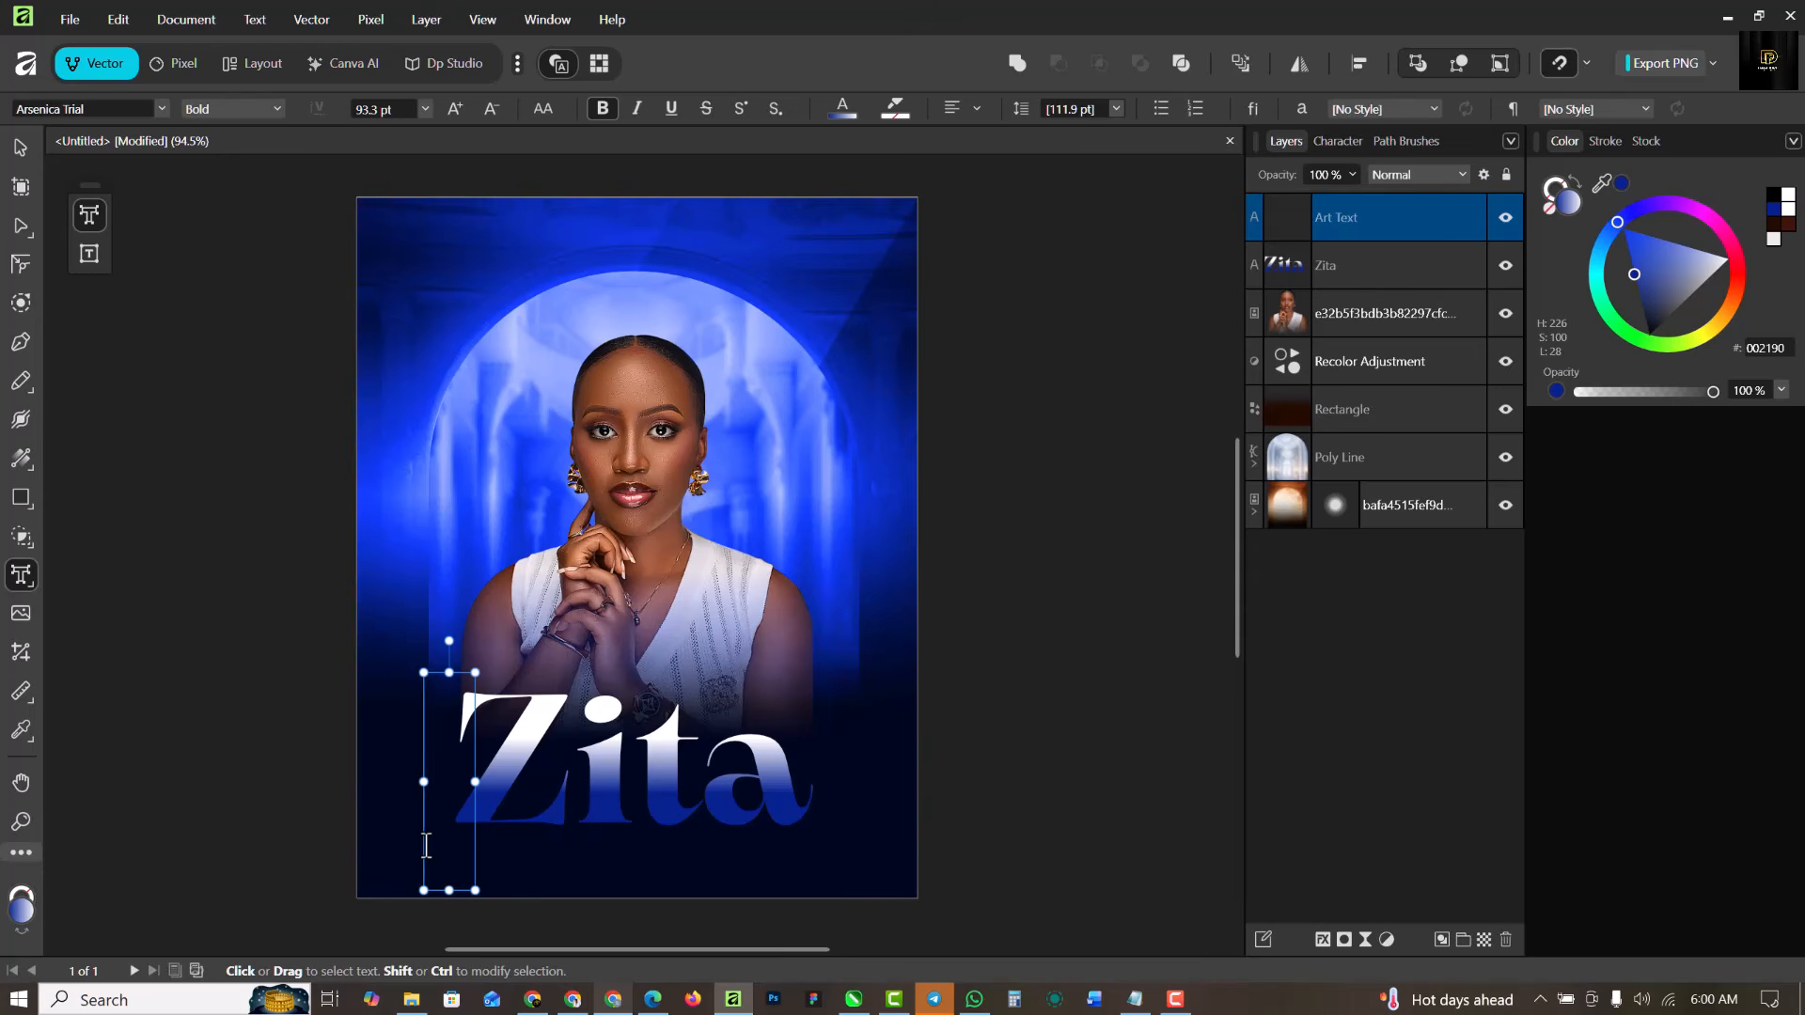
{"action": "type", "text": "HAPPY"}
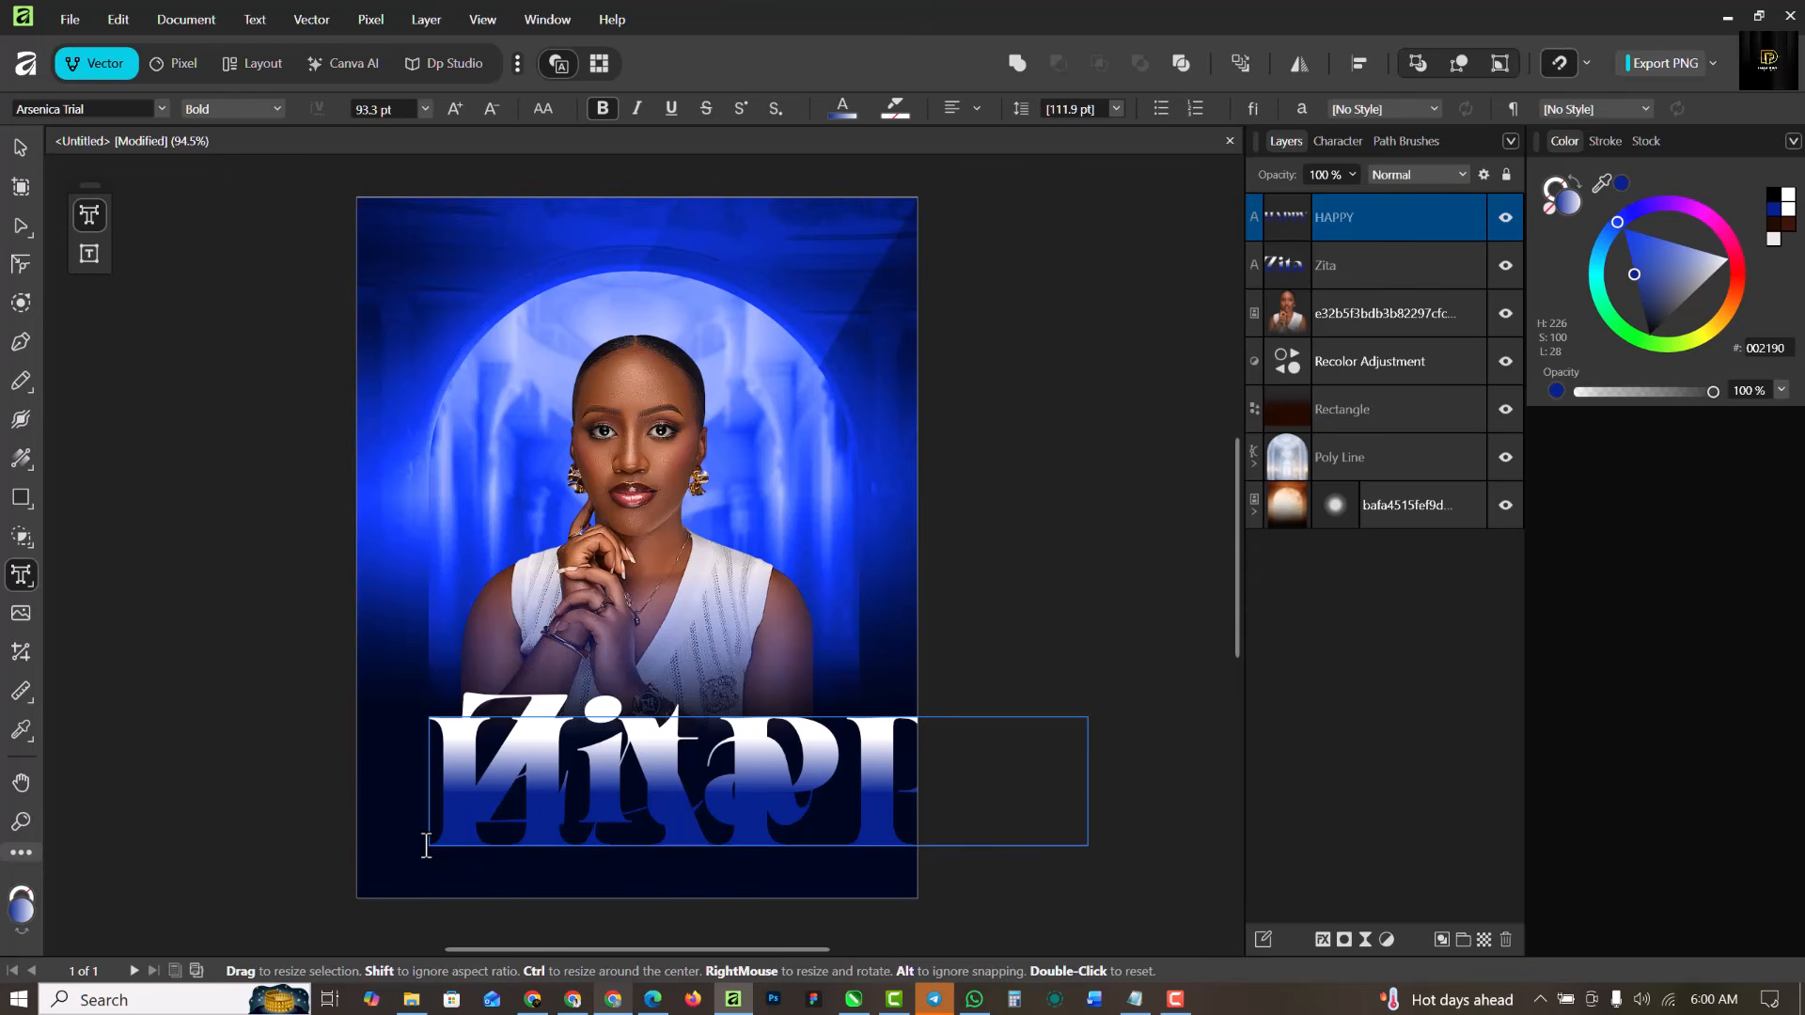
{"action": "key", "text": "Escape"}
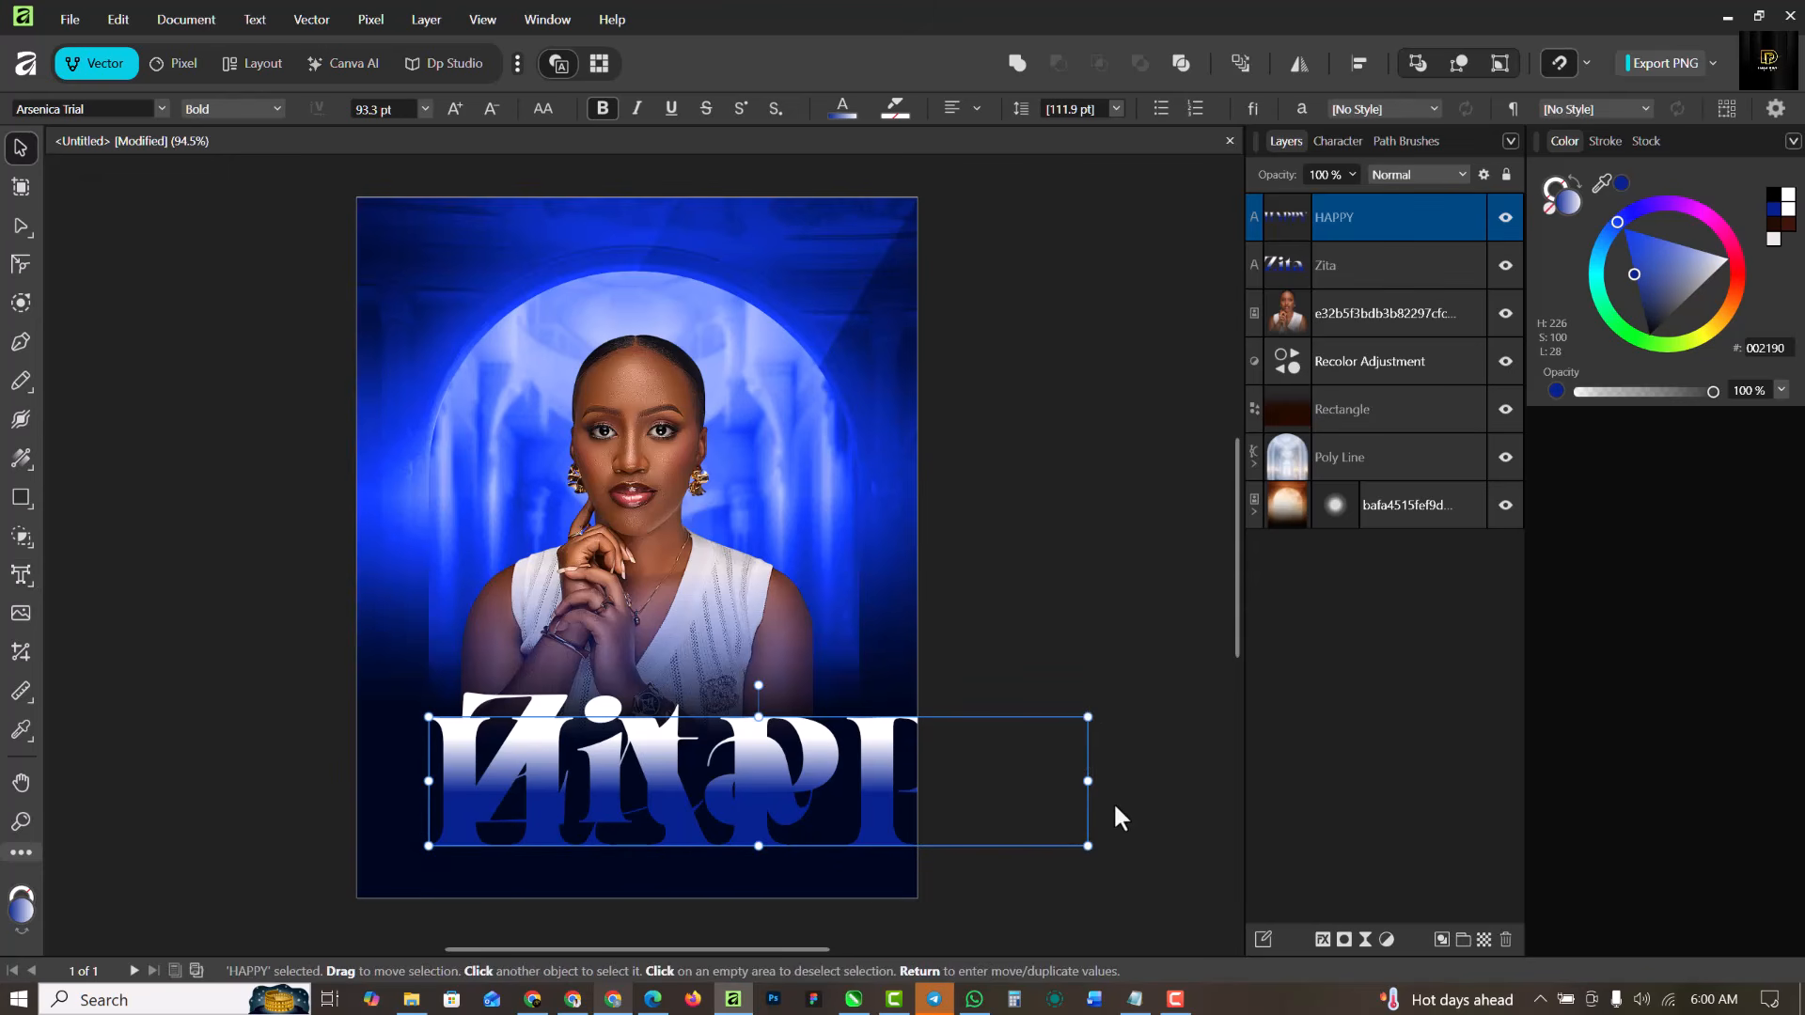
{"action": "left_click_drag", "start_coordinate": [1086, 717], "coordinate": [508, 832]}
{"action": "scroll", "coordinate": [500, 875], "scroll_direction": "up", "scroll_amount": 4}
{"action": "scroll", "coordinate": [490, 835], "scroll_direction": "up", "scroll_amount": 1}
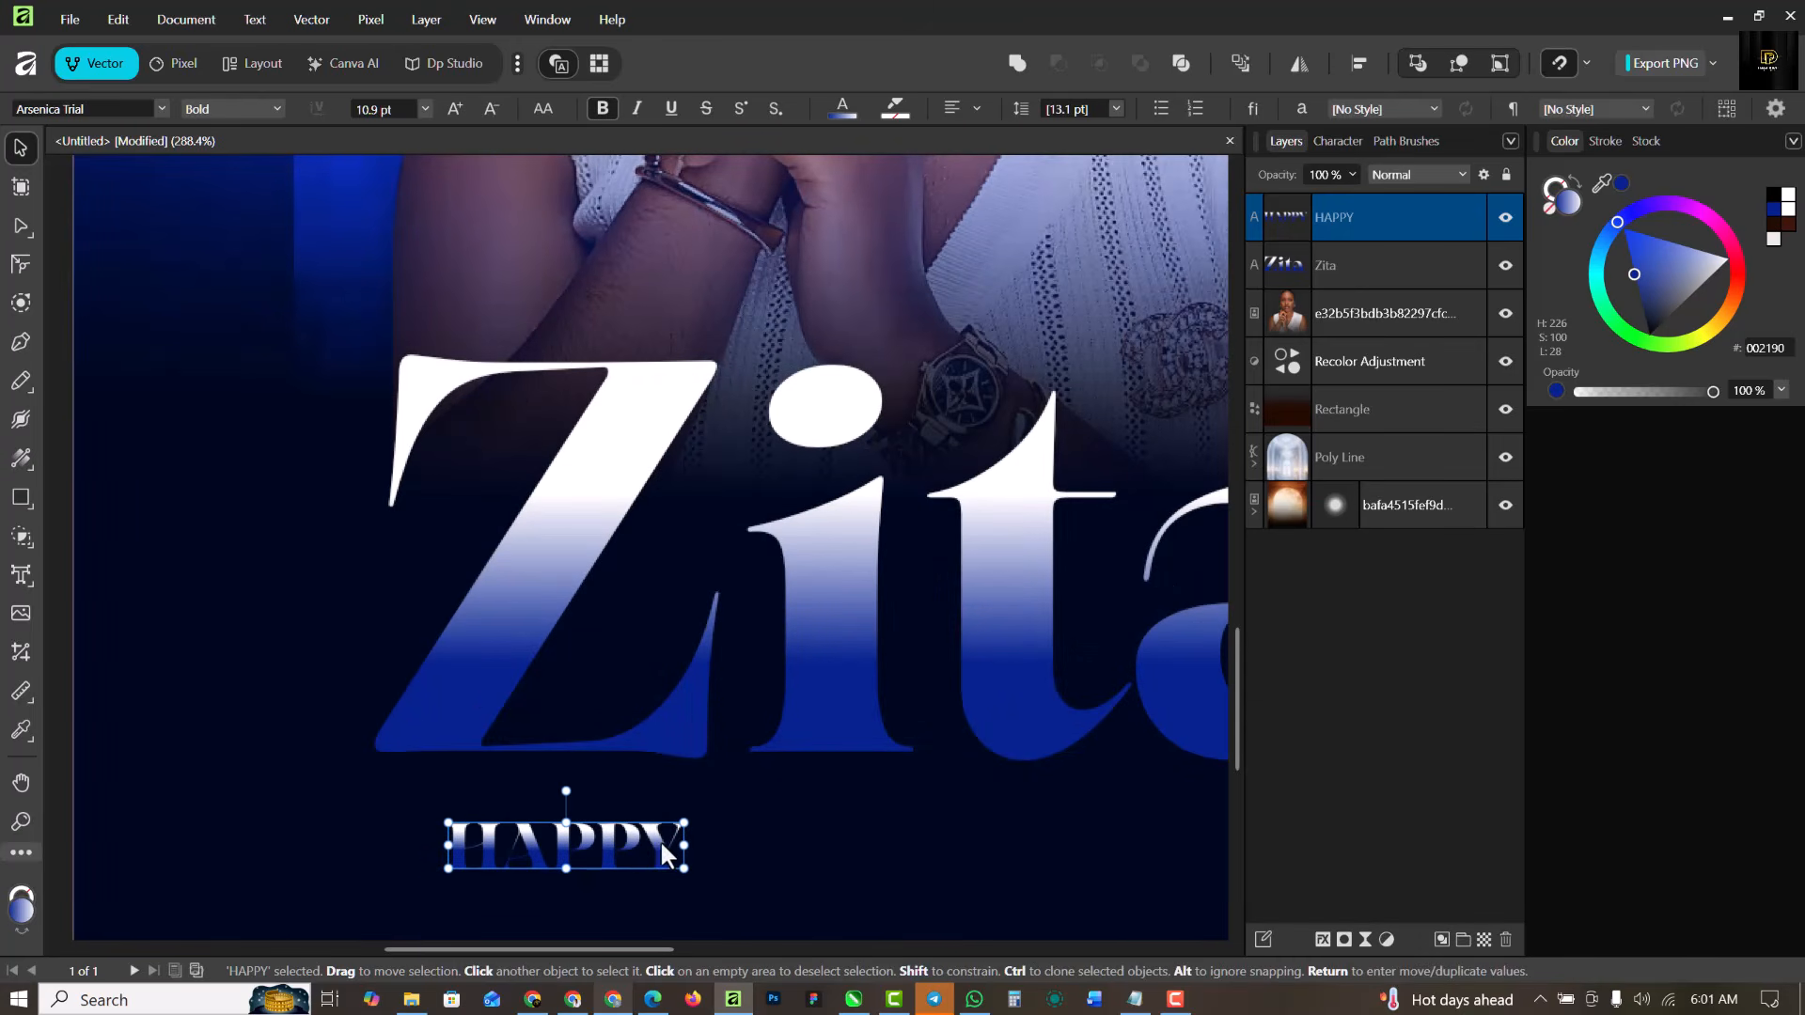
{"action": "double_click", "coordinate": [663, 844]}
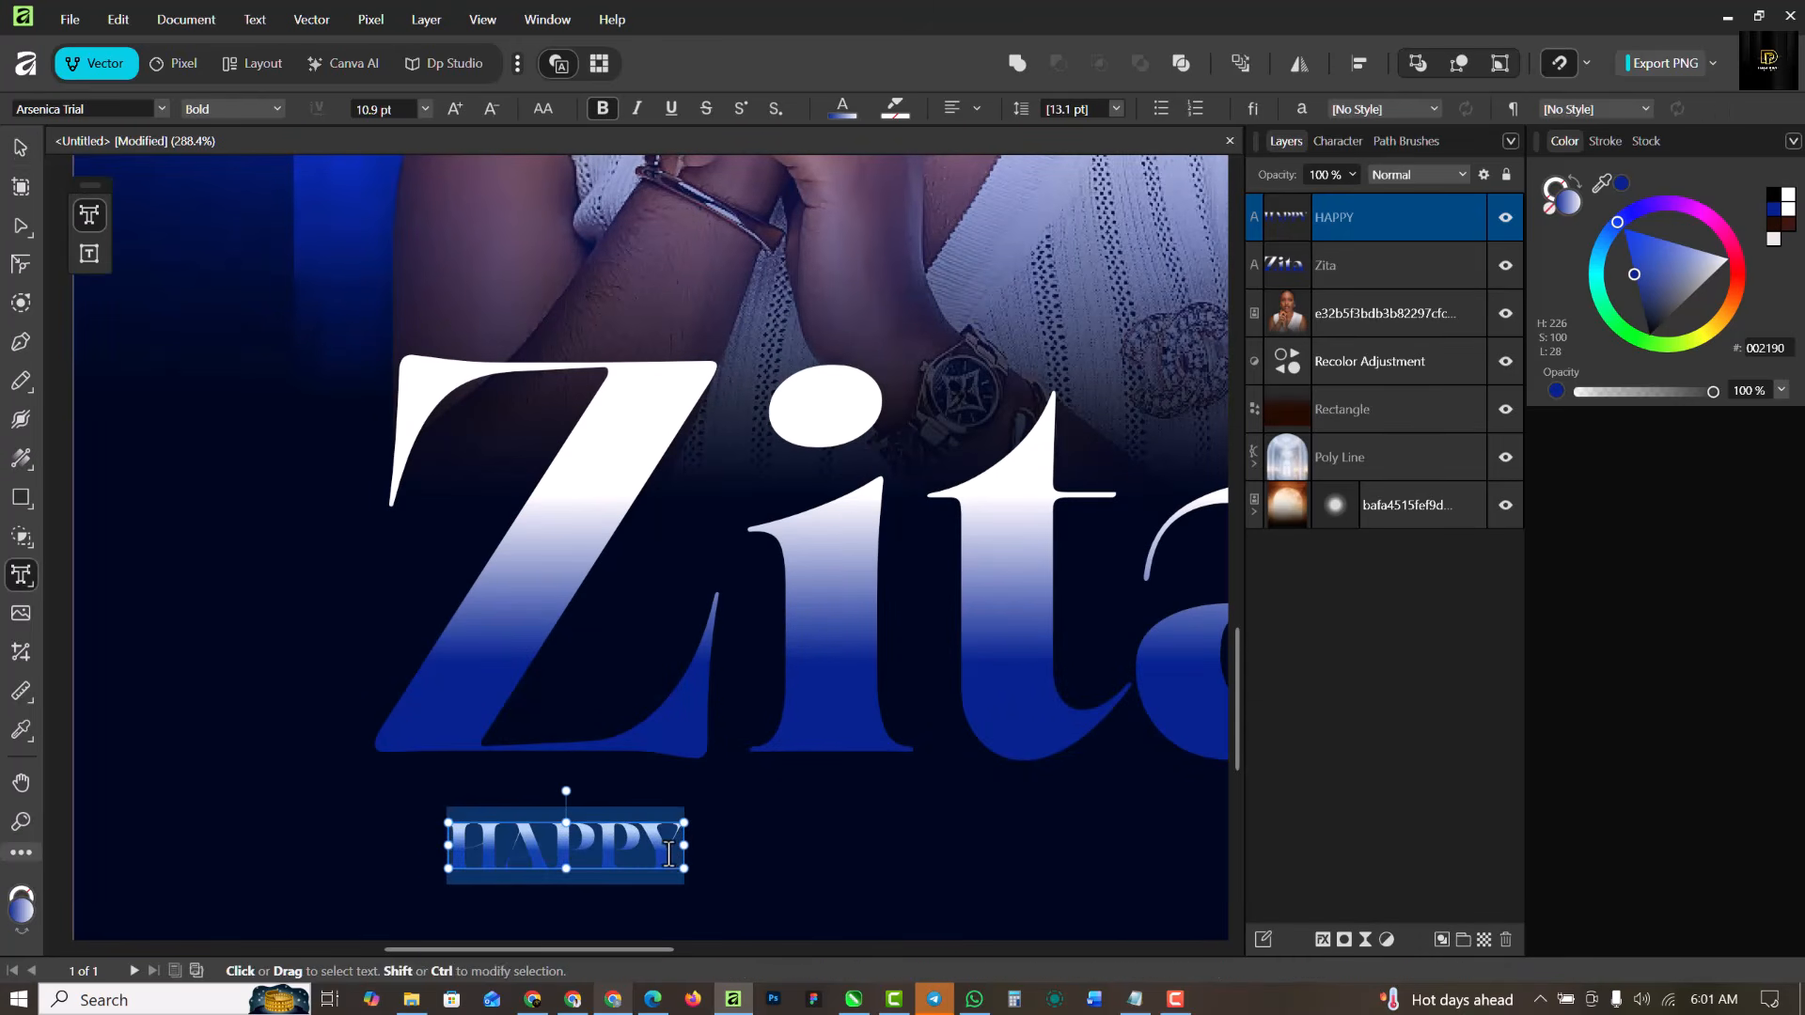
{"action": "key", "text": "BackSpace"}
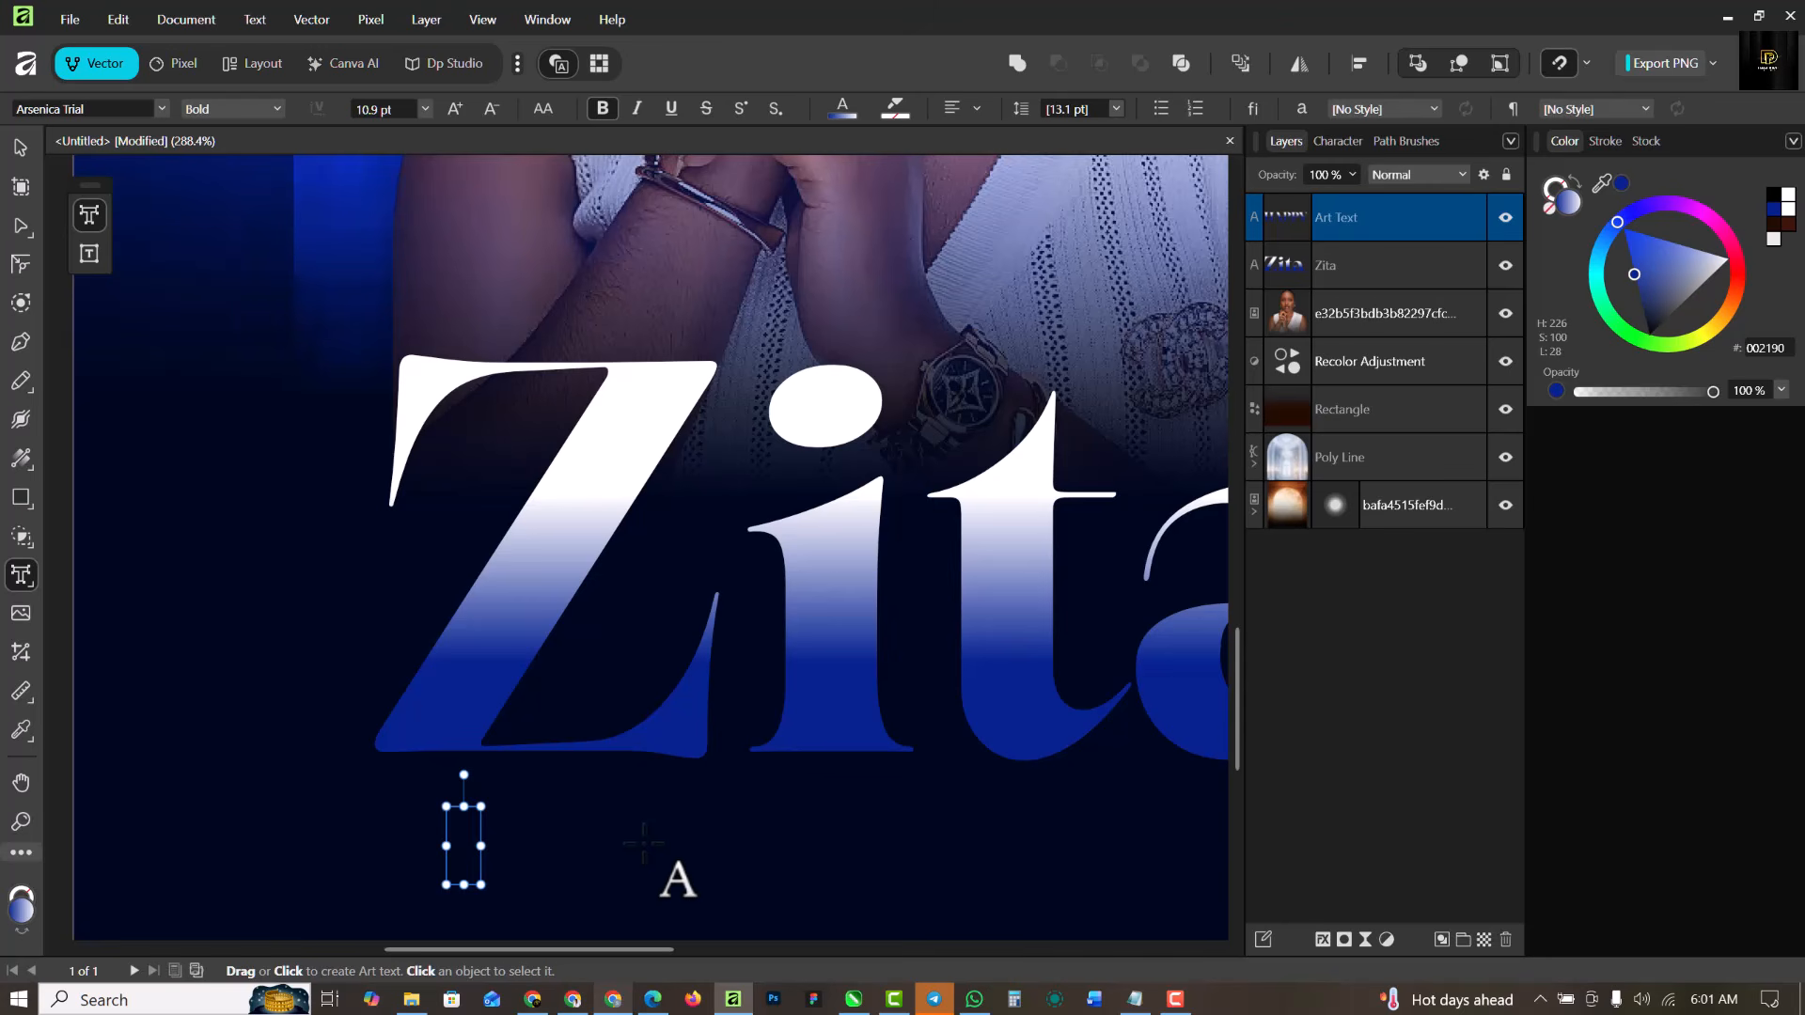
{"action": "key", "text": "ctrl+z"}
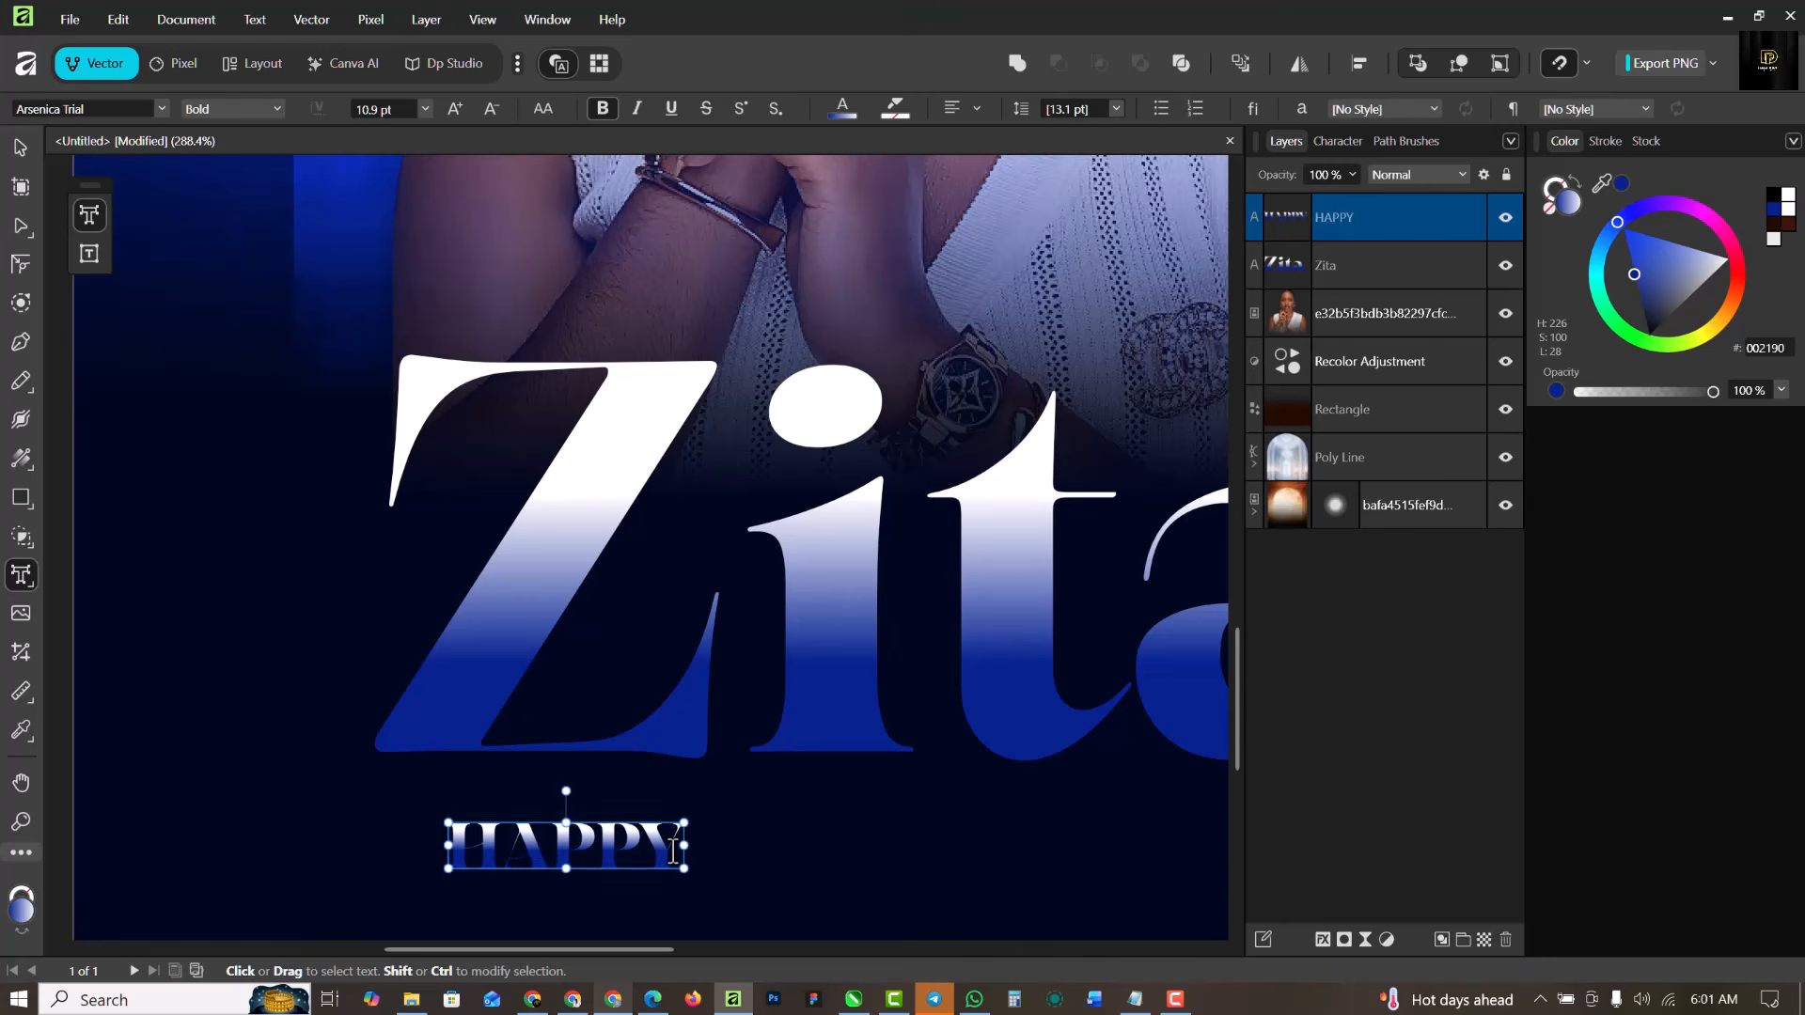
Extend the small text below the name to read HAPPY BIRTHDAY and leave it selected as an object.
{"action": "double_click", "coordinate": [673, 851]}
{"action": "type", "text": "B"}
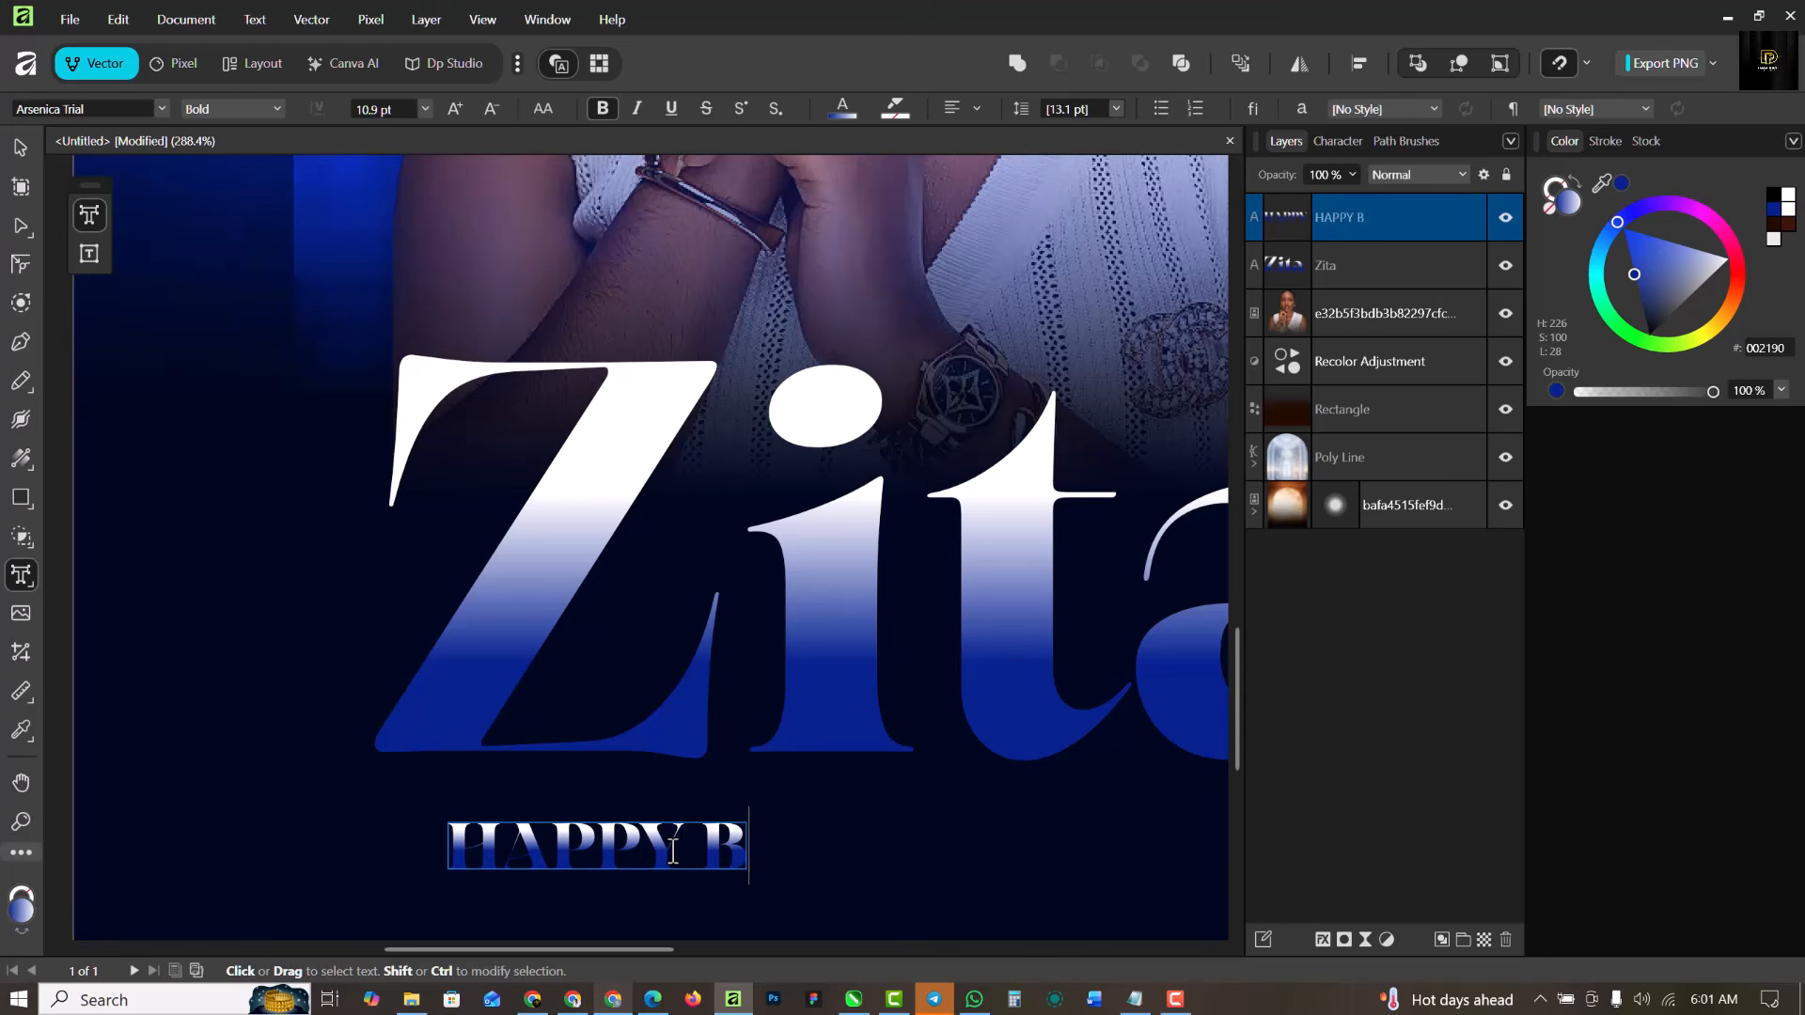
{"action": "type", "text": "IRTHDAY"}
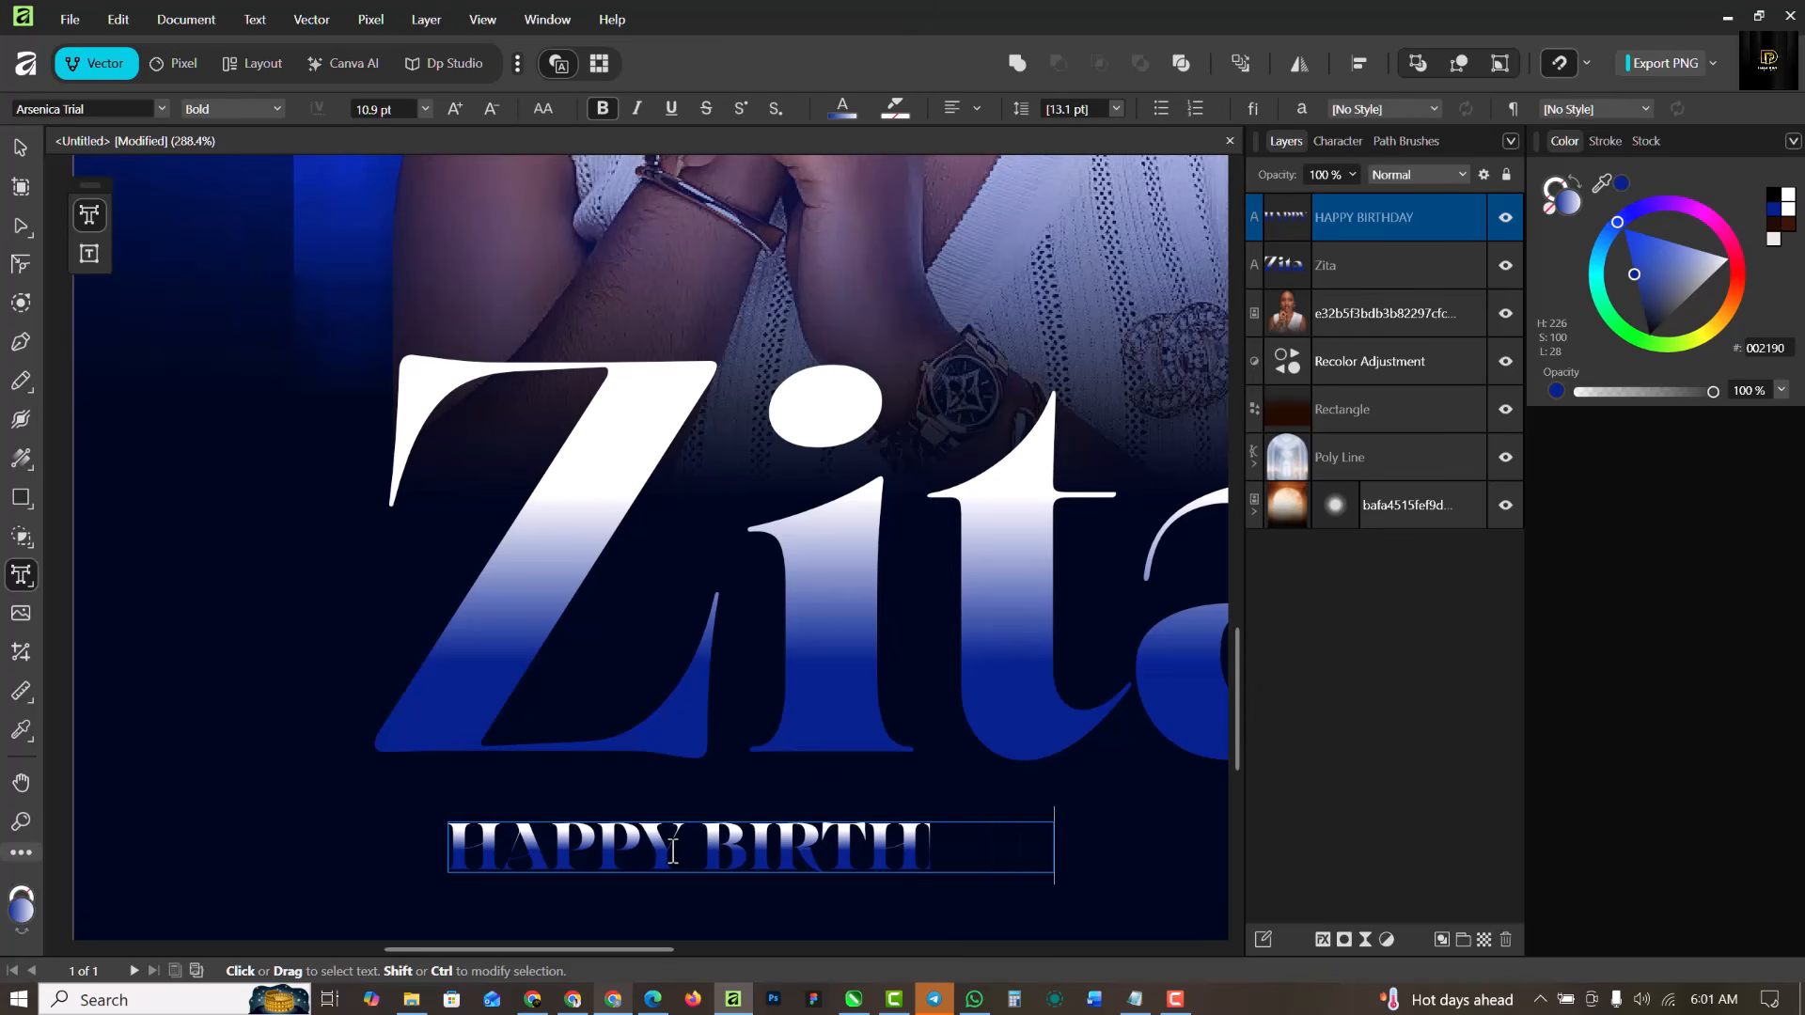
{"action": "key", "text": "Escape"}
{"action": "left_click", "coordinate": [18, 151]}
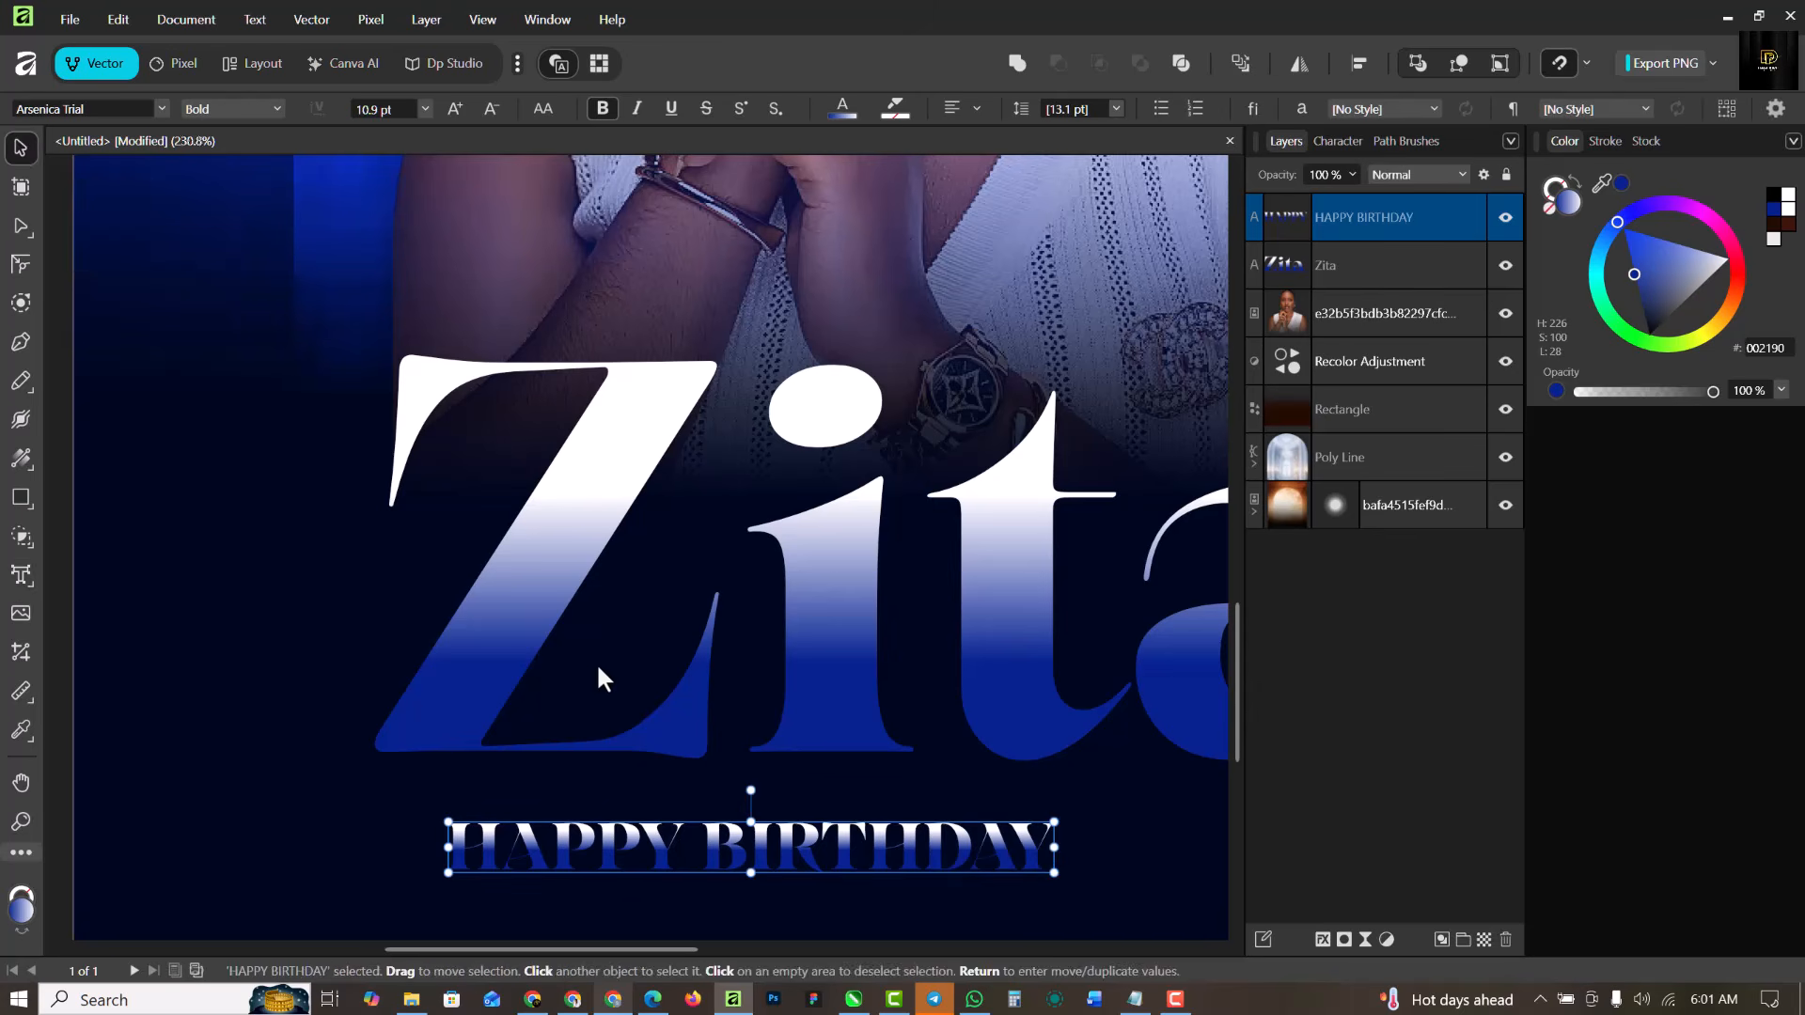
Recolour the HAPPY BIRTHDAY text plain white and set its font to Montserrat.
{"action": "scroll", "coordinate": [596, 662], "scroll_direction": "down", "scroll_amount": 4}
{"action": "left_click", "coordinate": [1787, 195]}
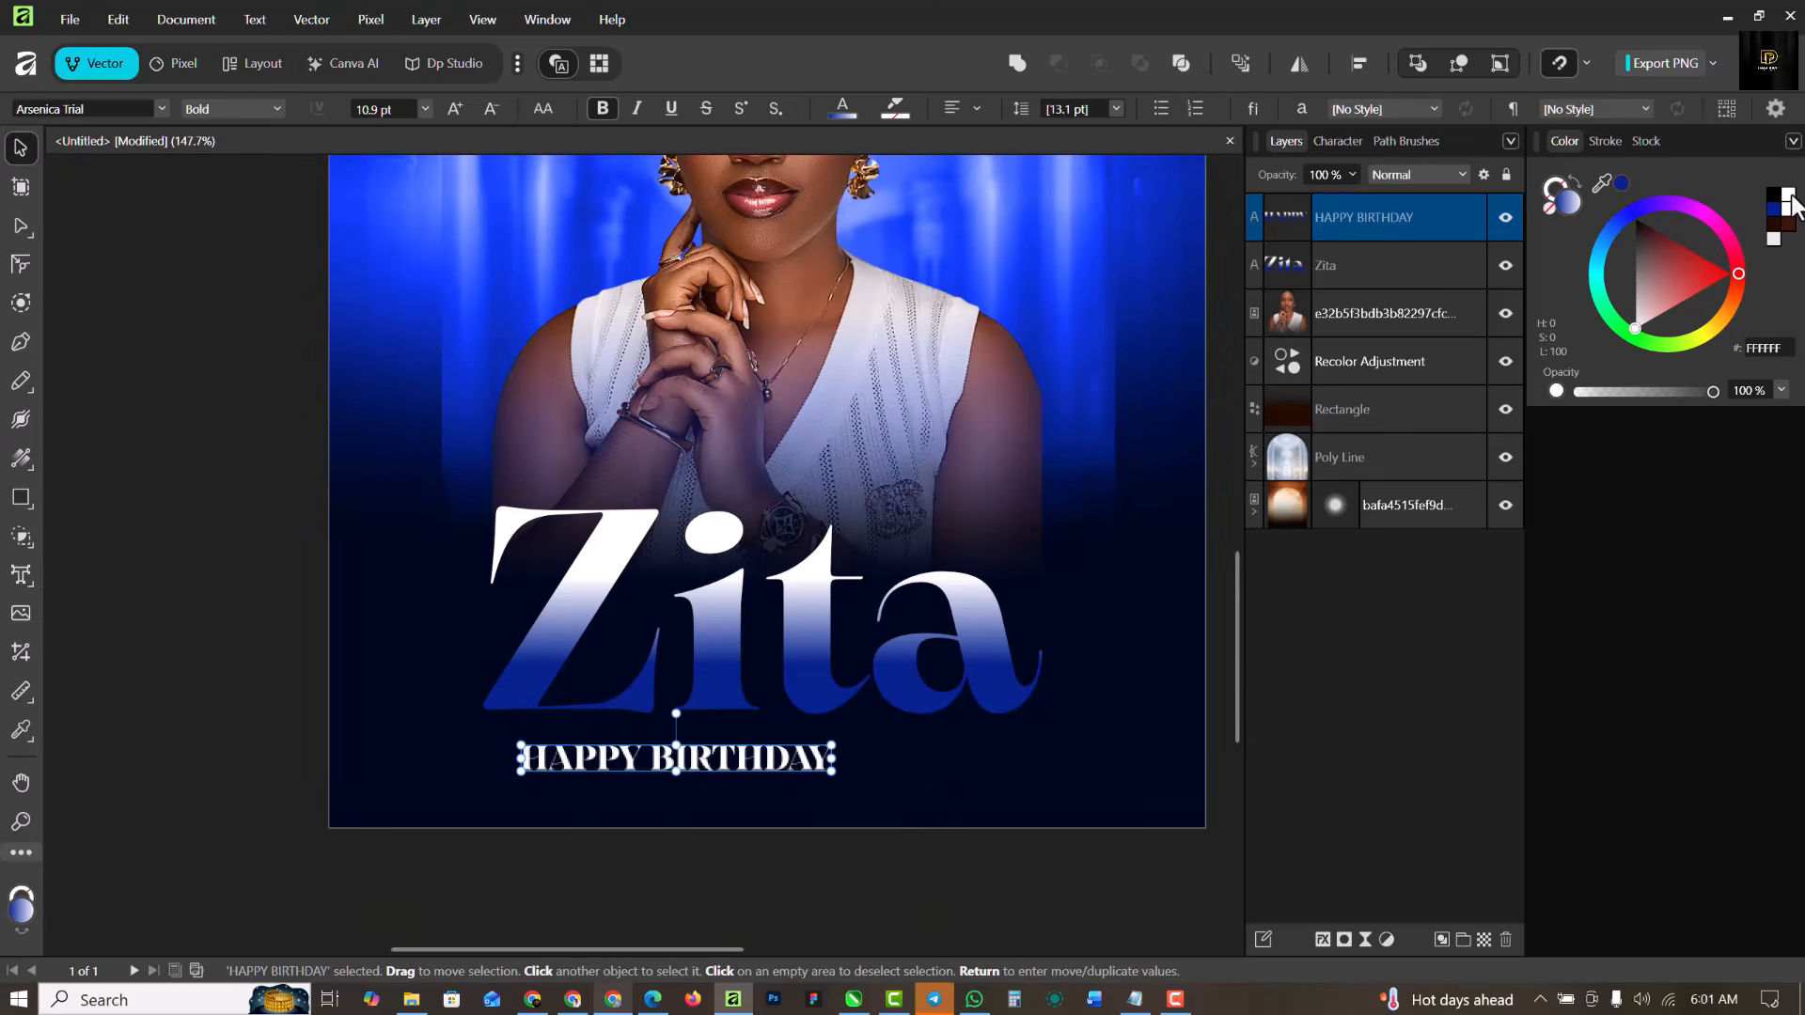
{"action": "left_click", "coordinate": [162, 108]}
{"action": "left_click", "coordinate": [77, 136]}
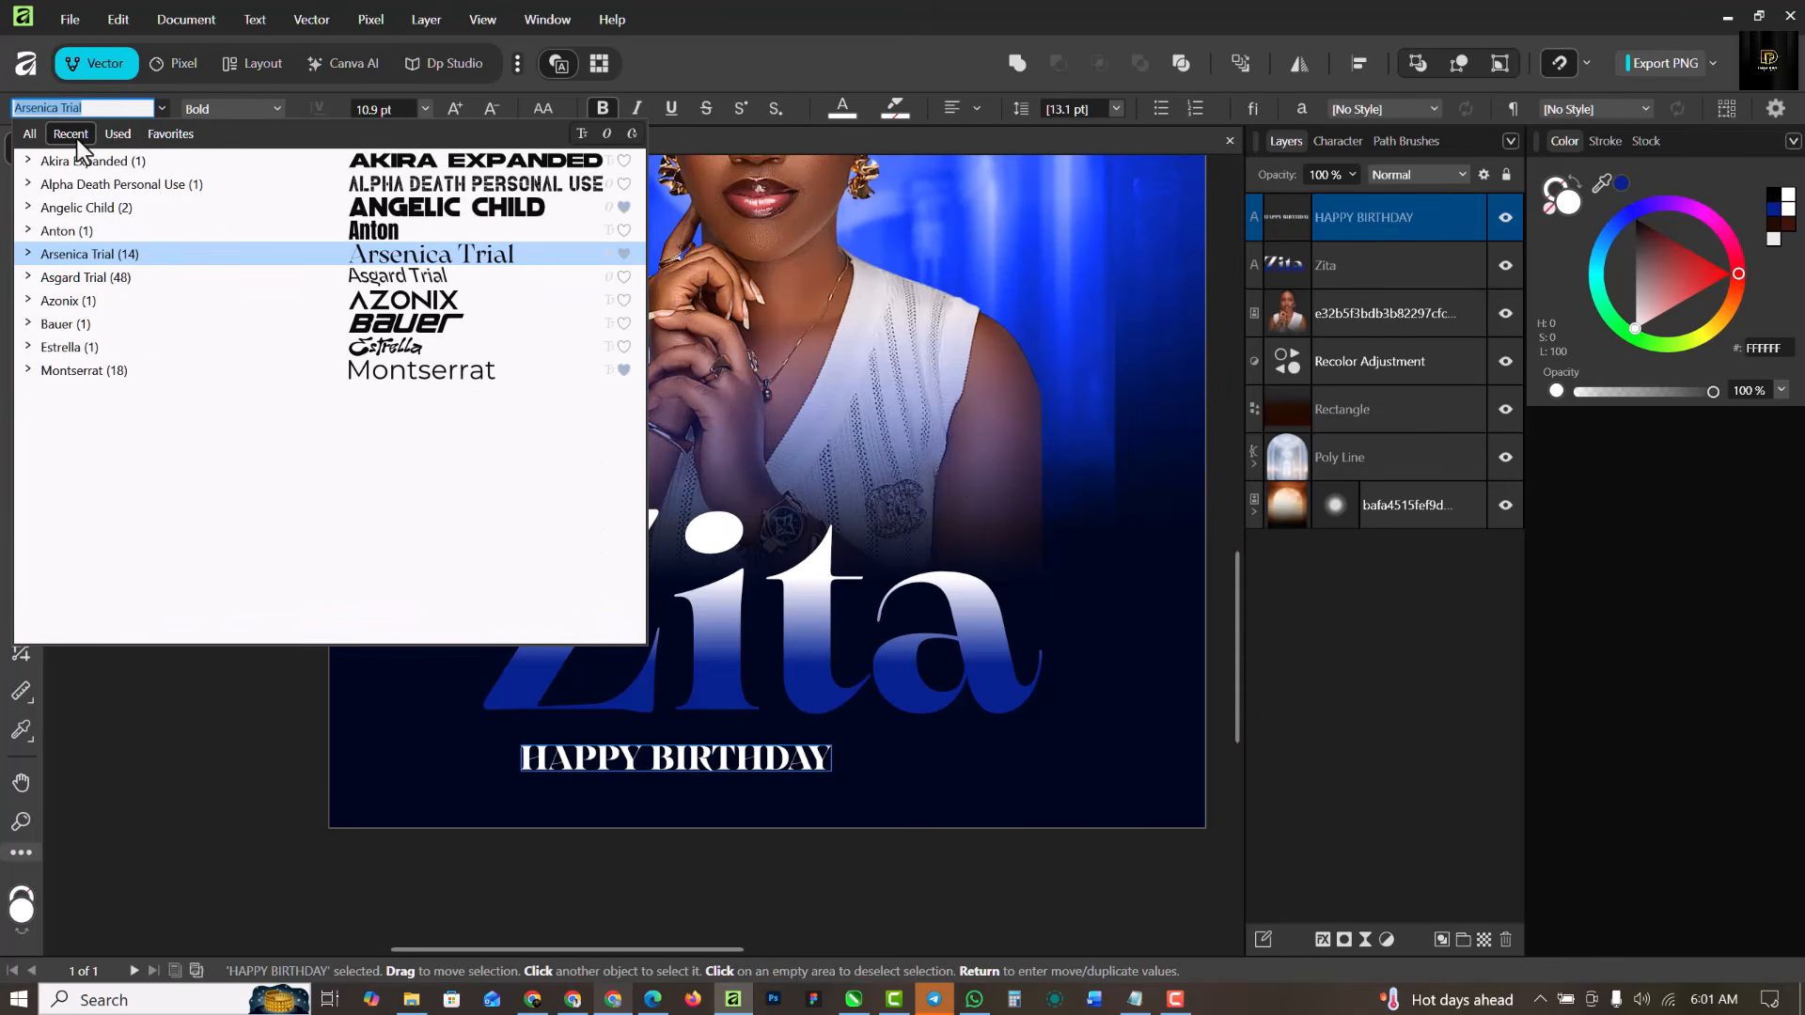
{"action": "left_click", "coordinate": [426, 368]}
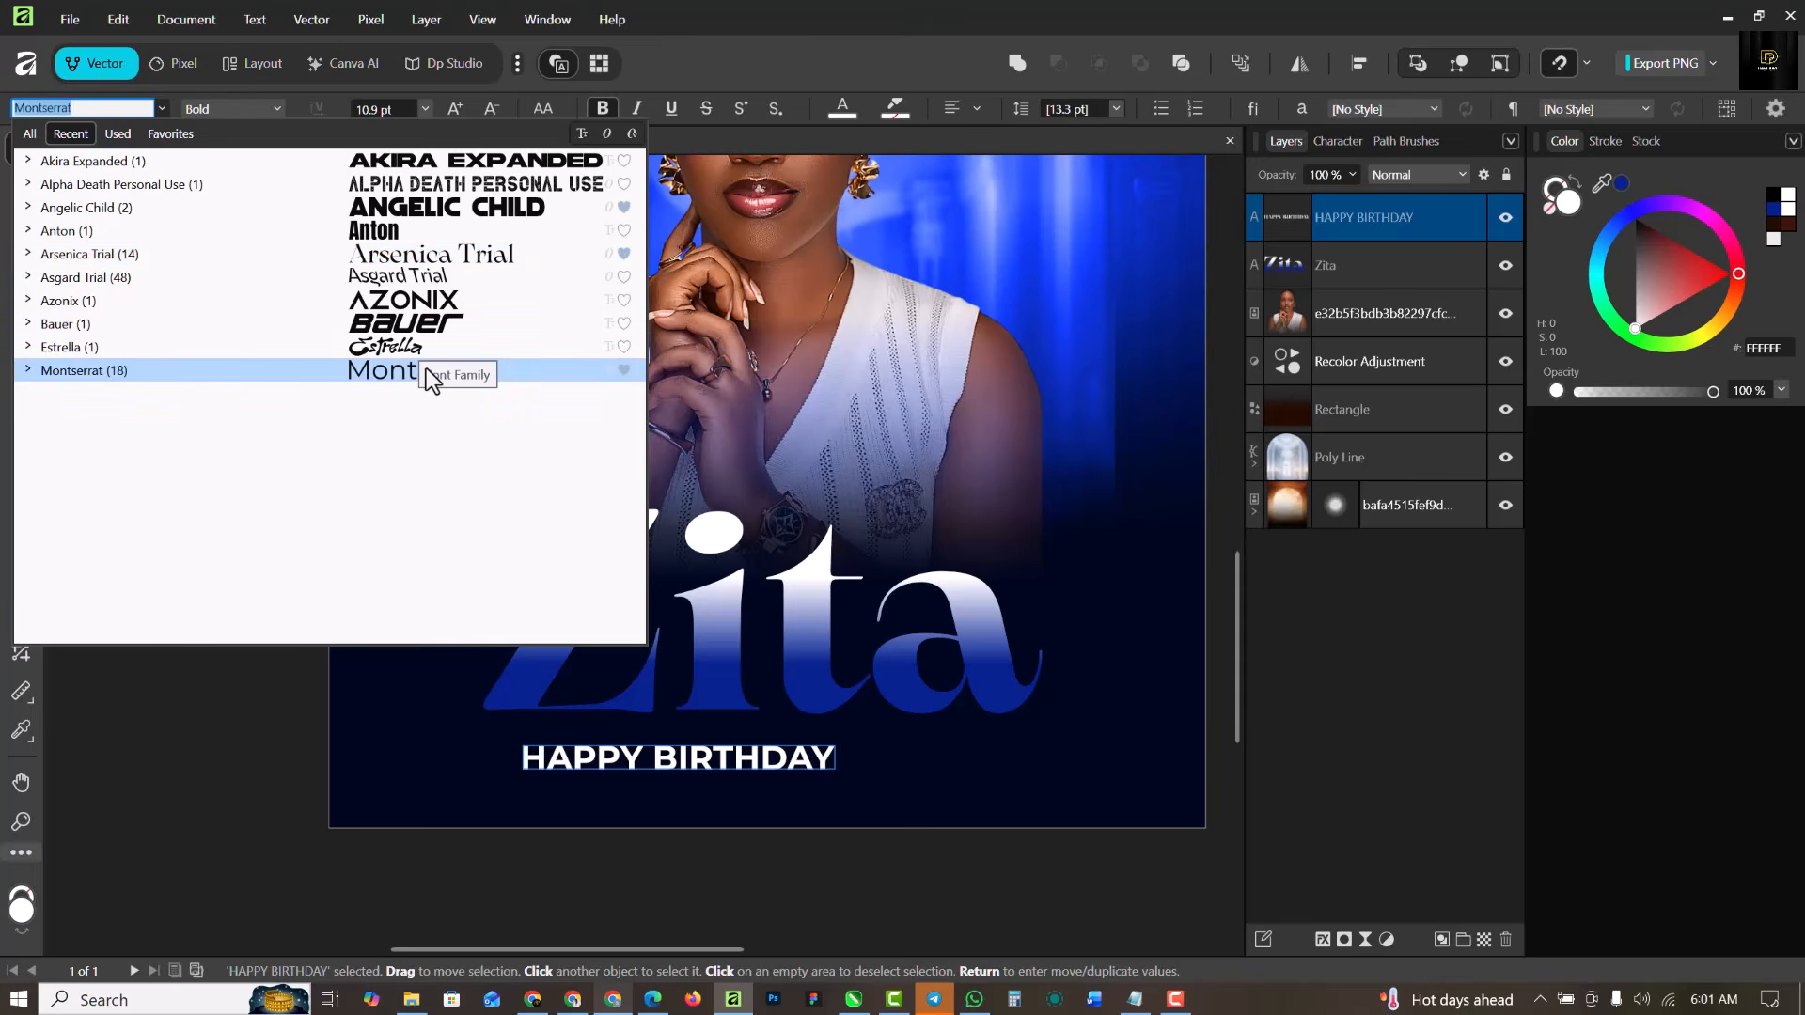
{"action": "left_click", "coordinate": [426, 368]}
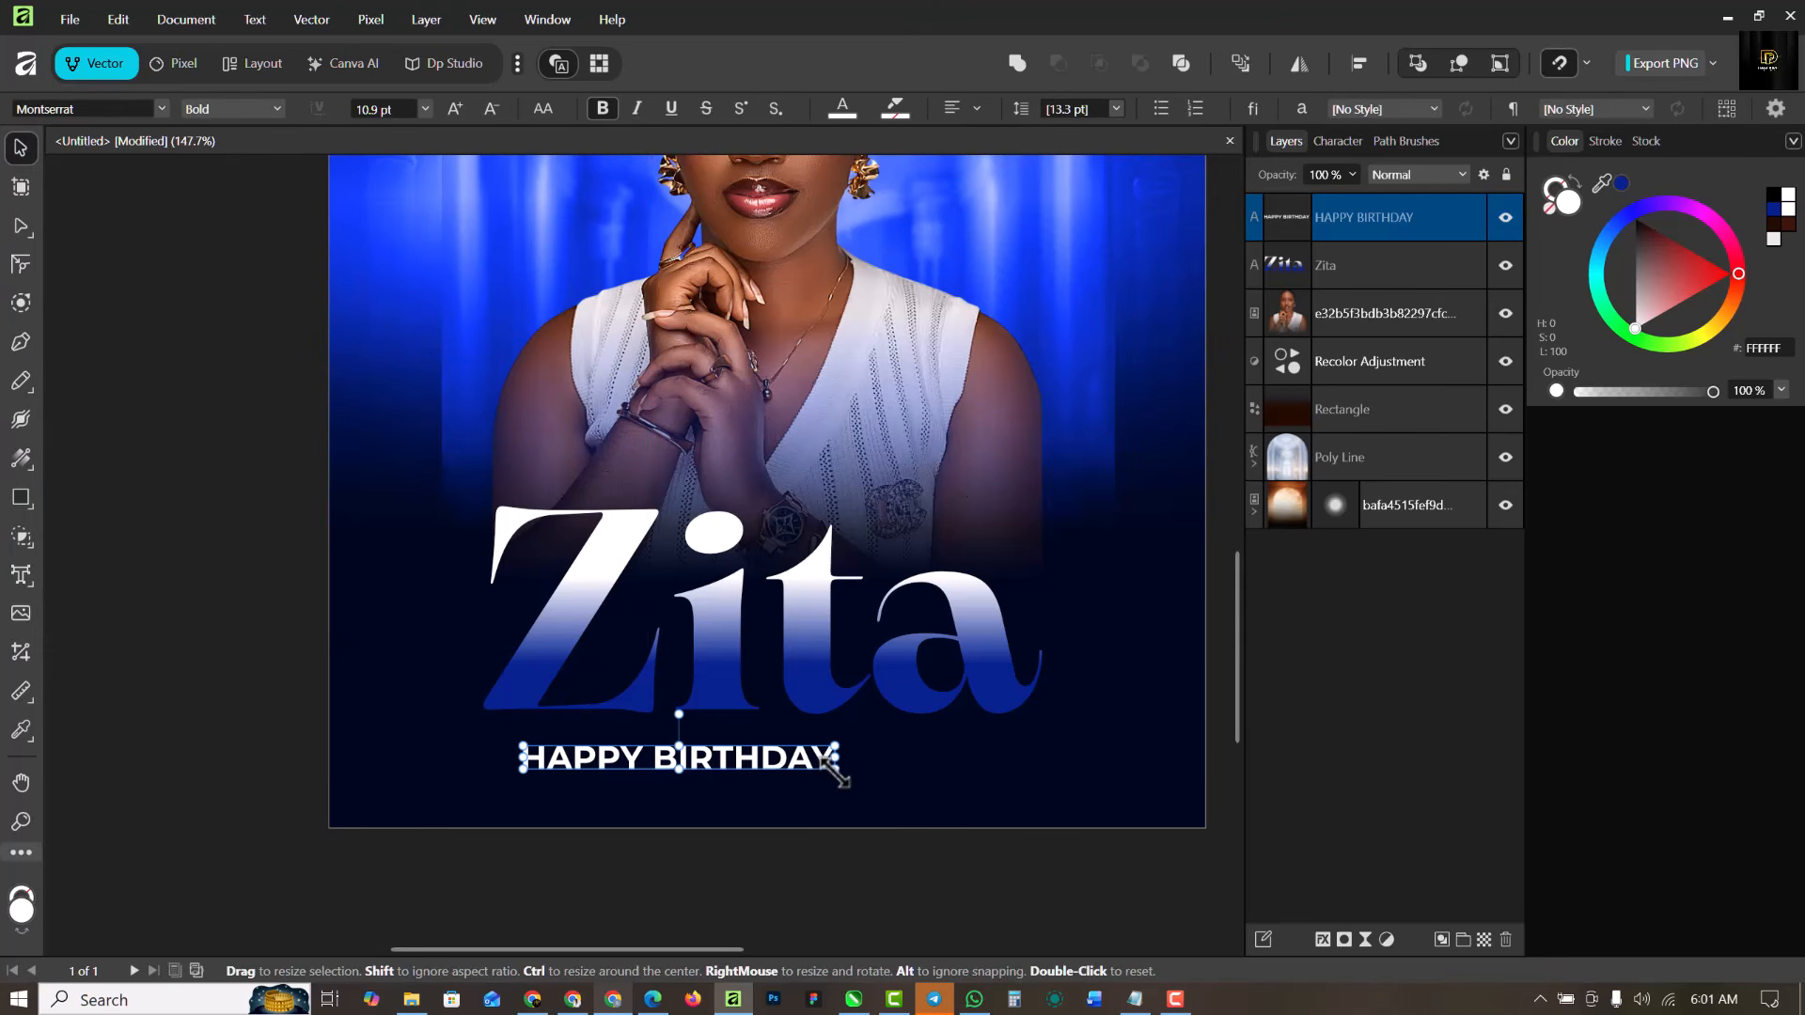
Shrink the HAPPY BIRTHDAY text to about 5.5 pt and set its tracking to 2000 ‰.
{"action": "left_click_drag", "start_coordinate": [835, 769], "coordinate": [673, 772]}
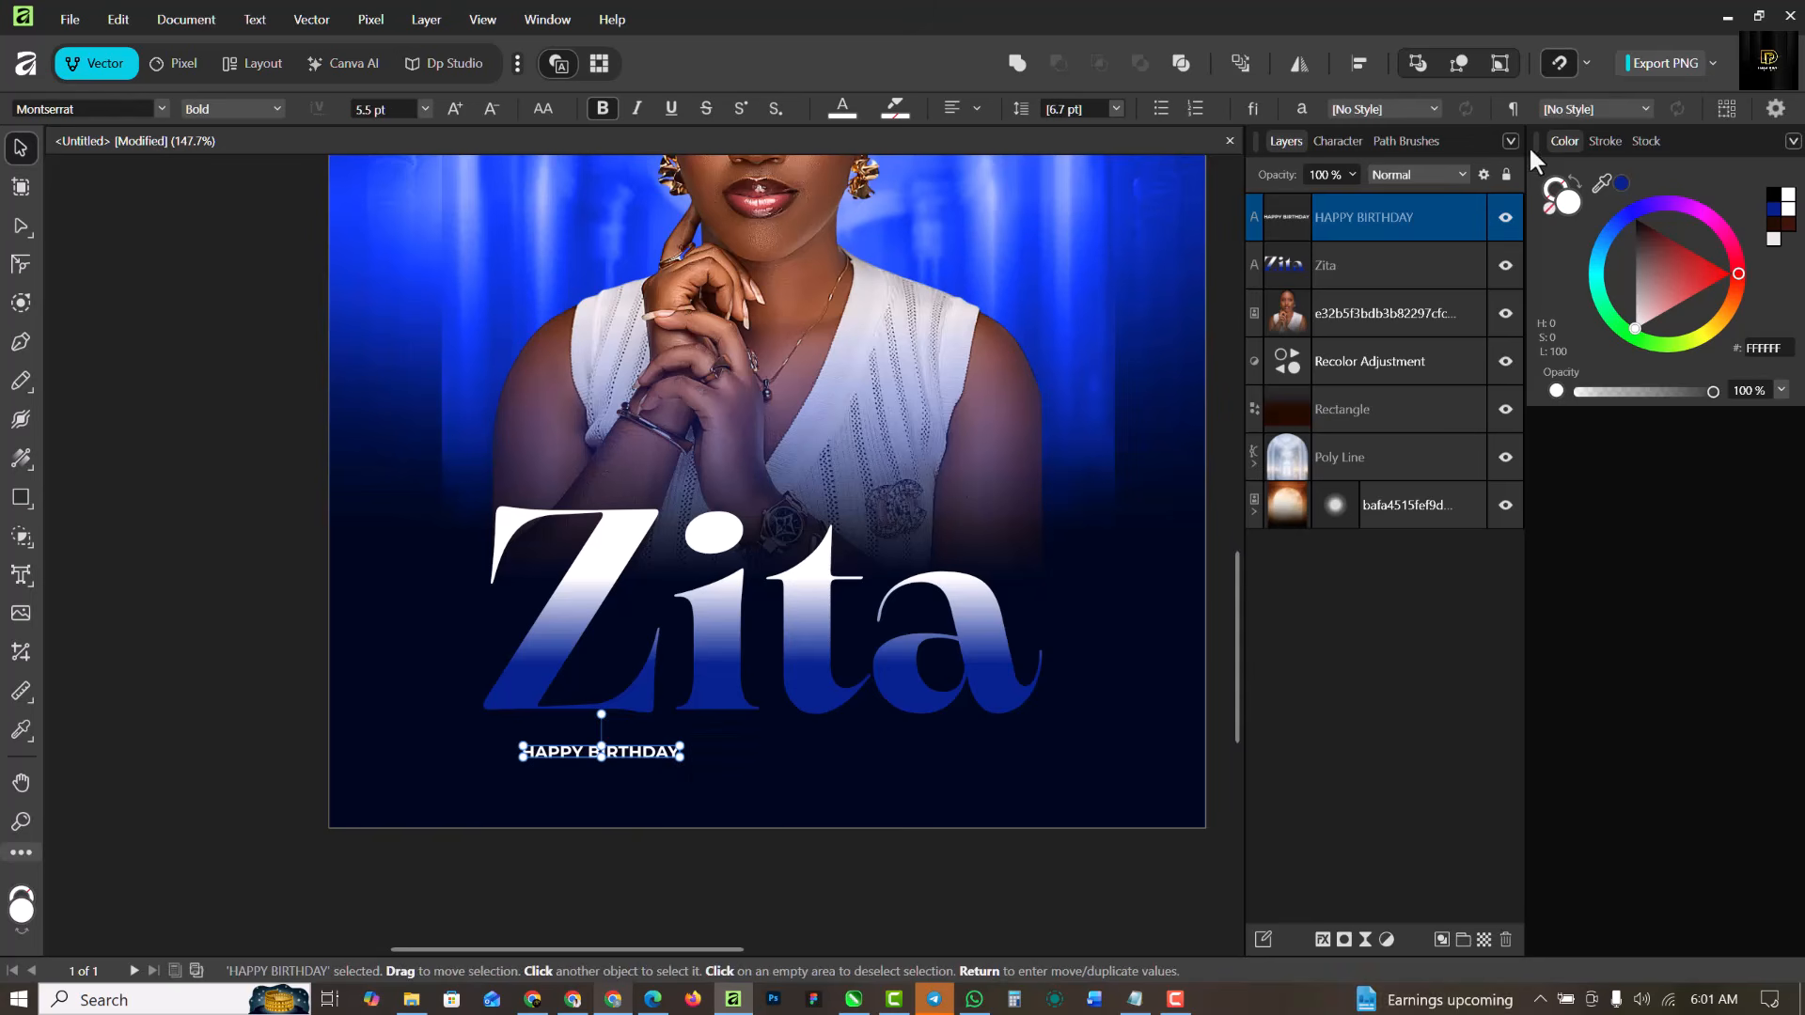
{"action": "left_click", "coordinate": [1328, 144]}
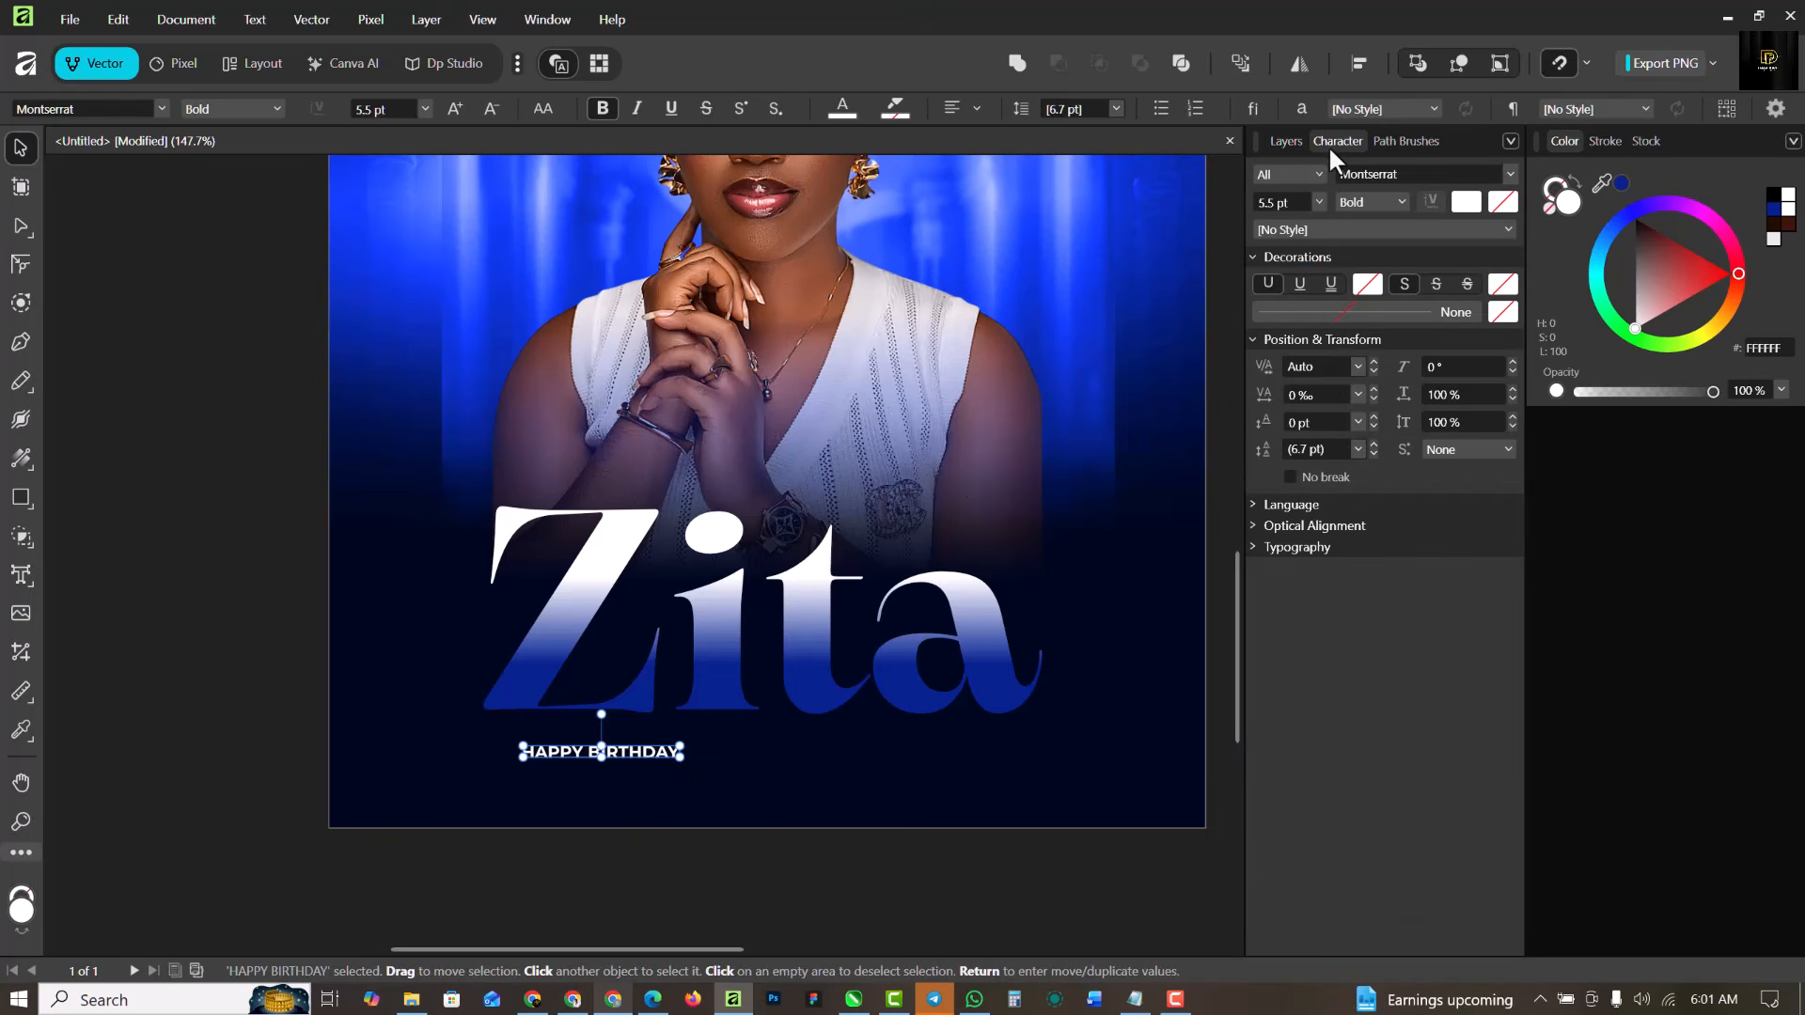
{"action": "left_click", "coordinate": [1317, 395]}
{"action": "type", "text": "2000"}
{"action": "key", "text": "Return"}
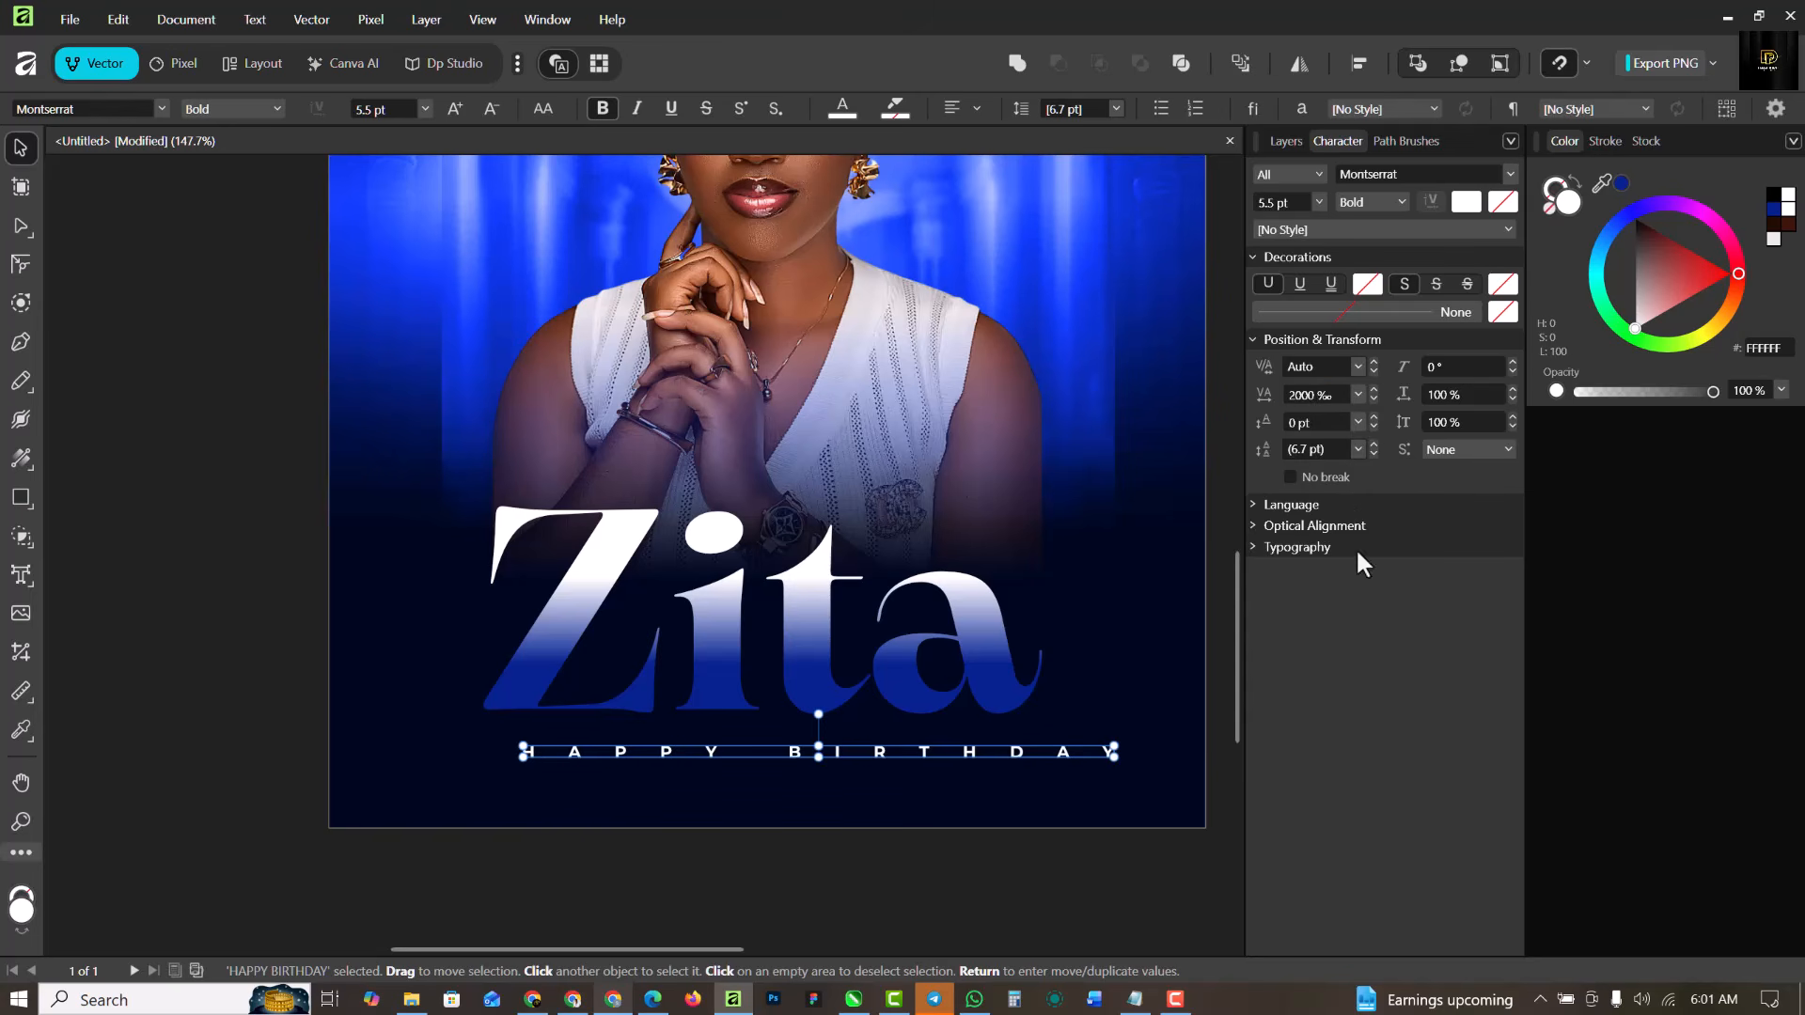
Move the widely spaced HAPPY BIRTHDAY line up so it runs across the middle of the large name.
{"action": "left_click_drag", "start_coordinate": [784, 748], "coordinate": [707, 622]}
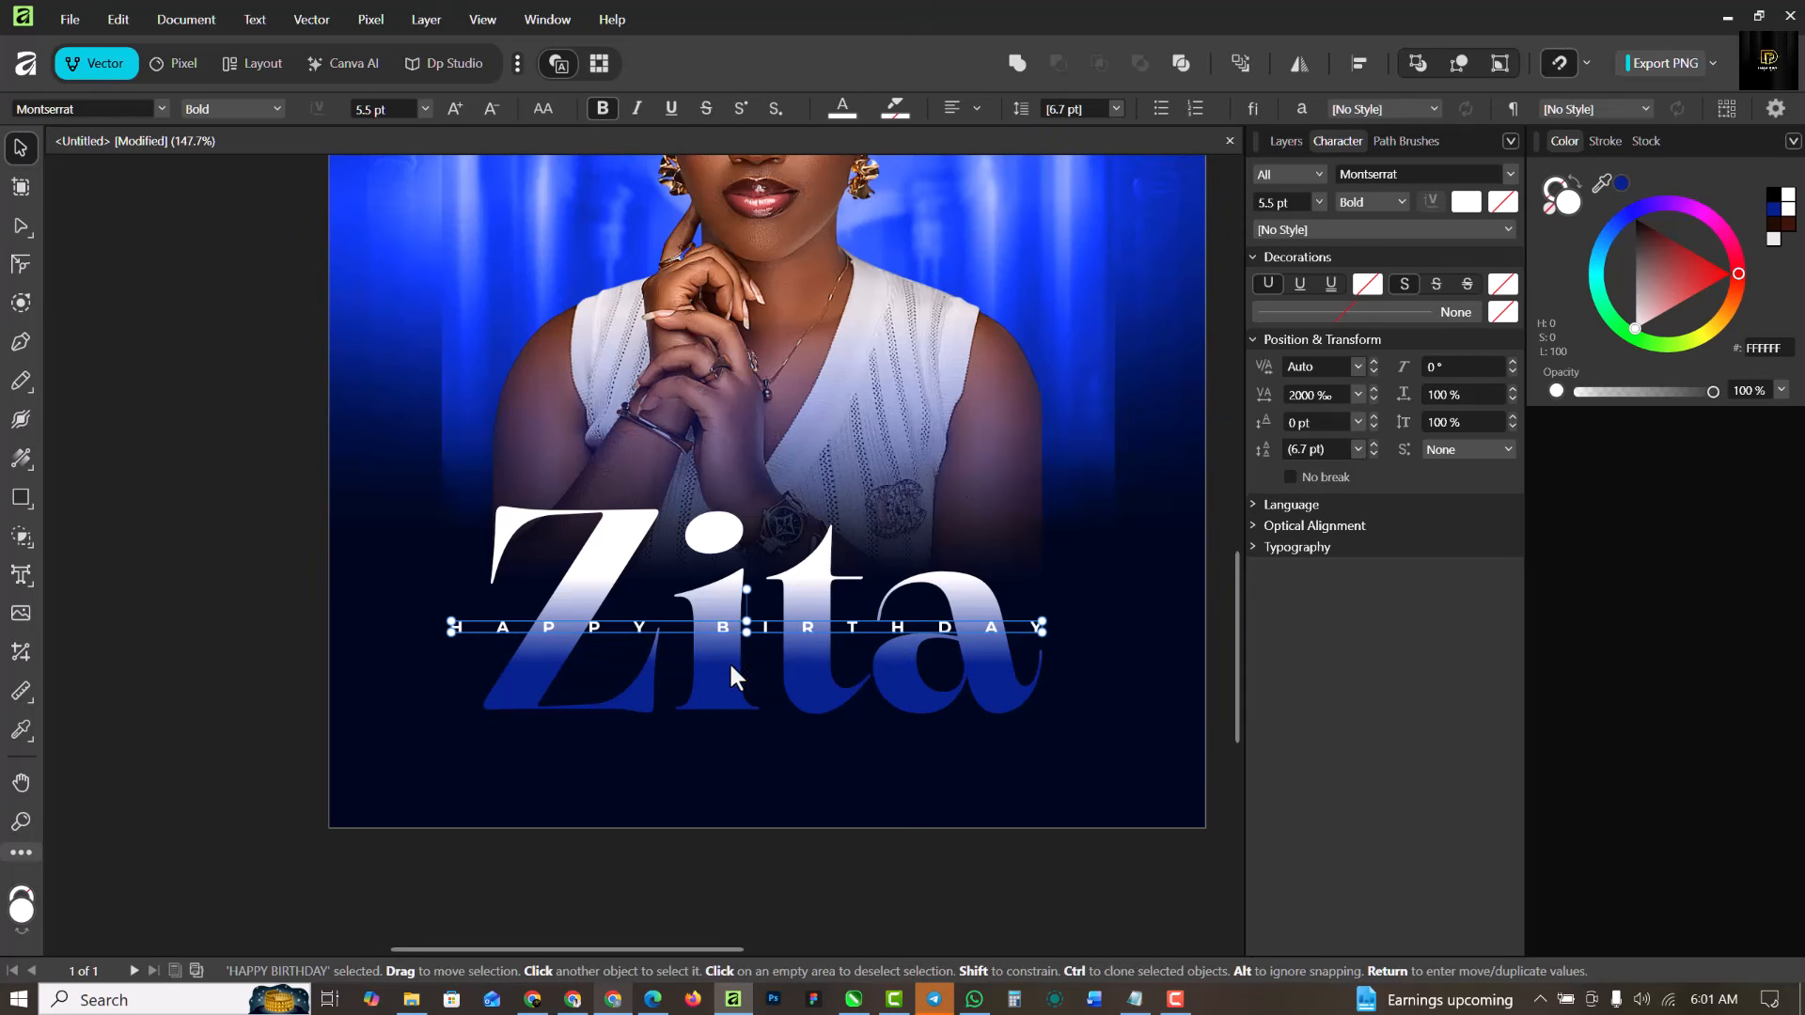
{"action": "left_click", "coordinate": [855, 784]}
{"action": "scroll", "coordinate": [821, 740], "scroll_direction": "down", "scroll_amount": 4}
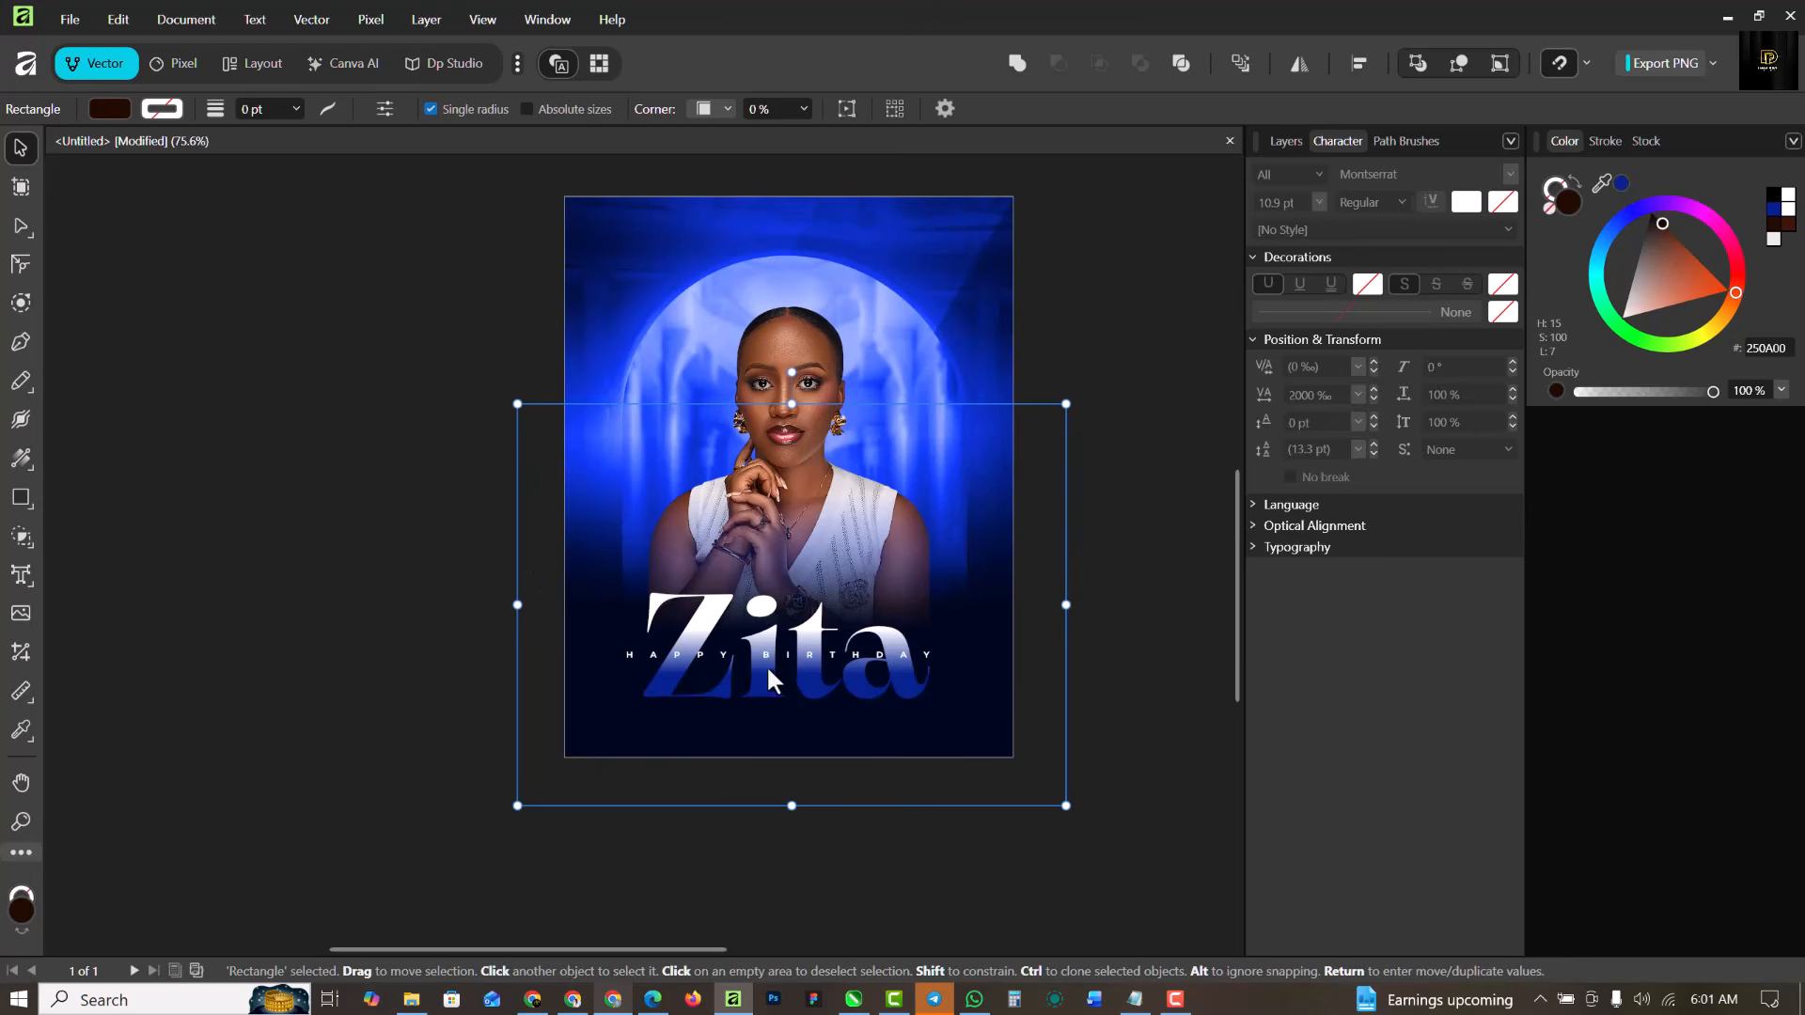
{"action": "scroll", "coordinate": [767, 679], "scroll_direction": "up", "scroll_amount": 4}
{"action": "left_click", "coordinate": [804, 620]}
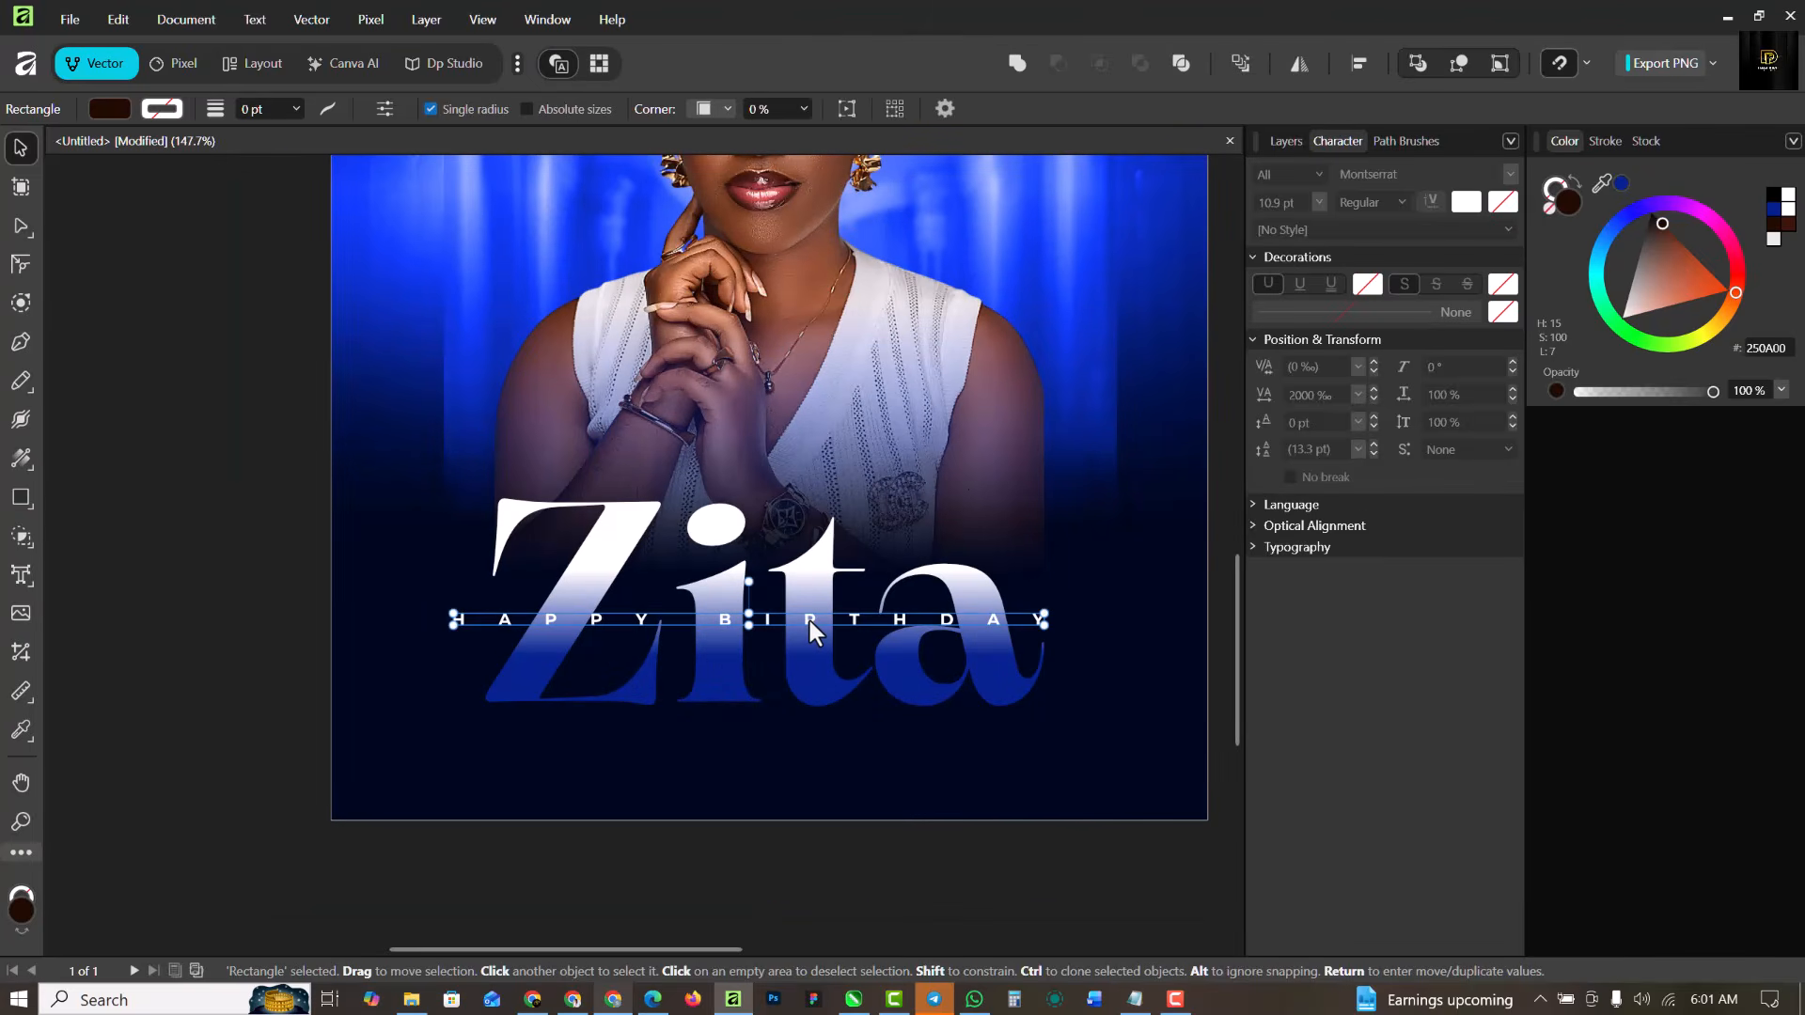
{"action": "left_click_drag", "start_coordinate": [811, 620], "coordinate": [822, 621]}
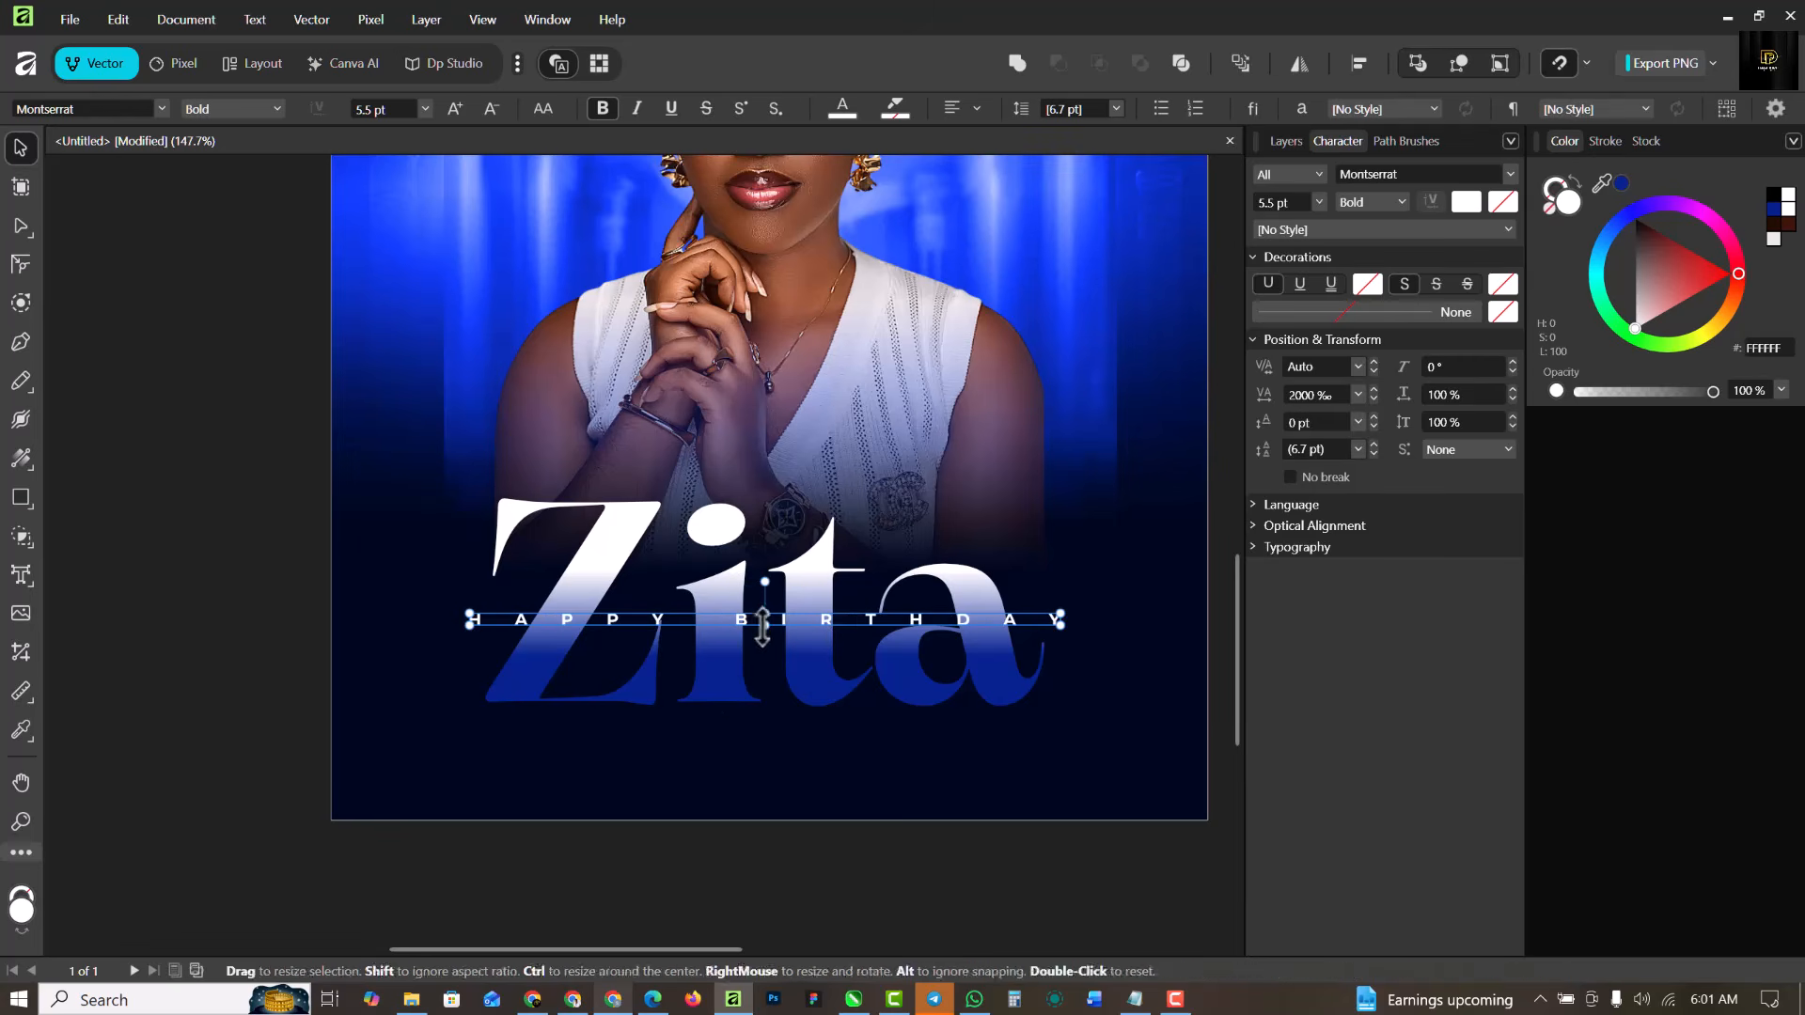
Nudge the HAPPY BIRTHDAY line slightly left and up to centre it across the name.
{"action": "scroll", "coordinate": [762, 618], "scroll_direction": "up", "scroll_amount": 4}
{"action": "key", "text": "Left"}
{"action": "key", "text": "Left"}
{"action": "key", "text": "Left"}
{"action": "key", "text": "Left"}
{"action": "key", "text": "Left"}
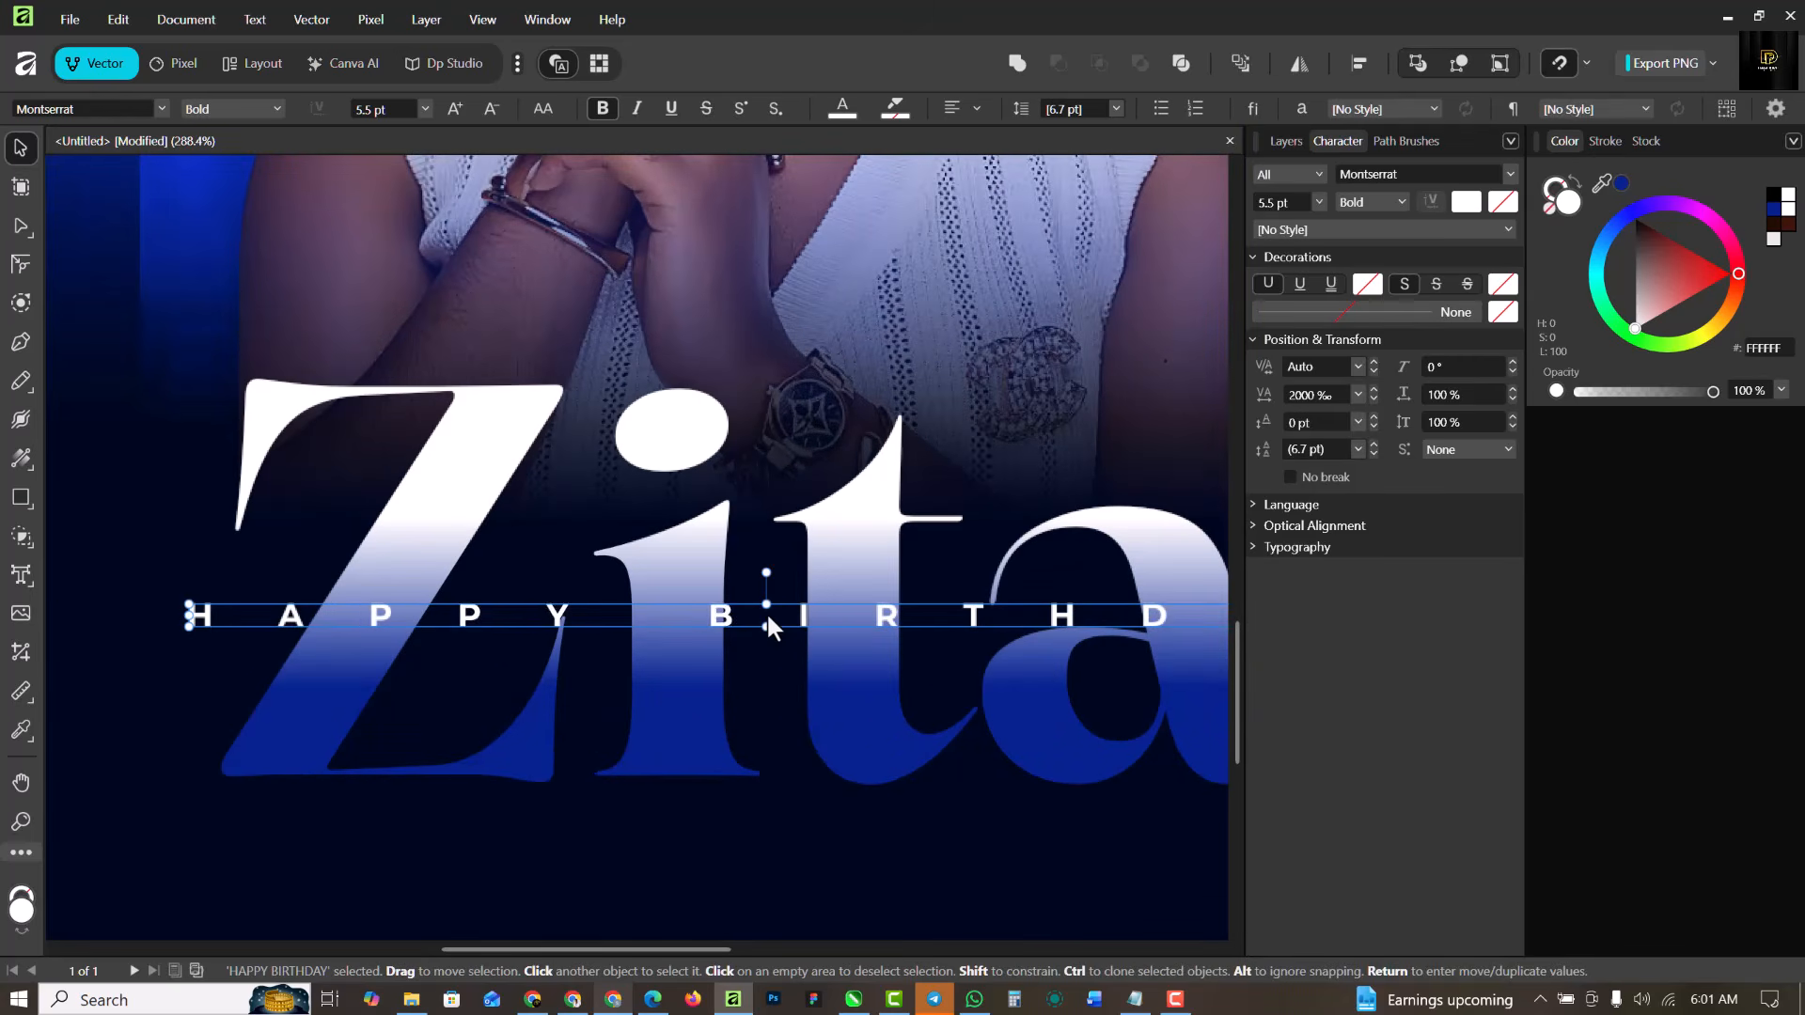
{"action": "scroll", "coordinate": [765, 611], "scroll_direction": "down", "scroll_amount": 3}
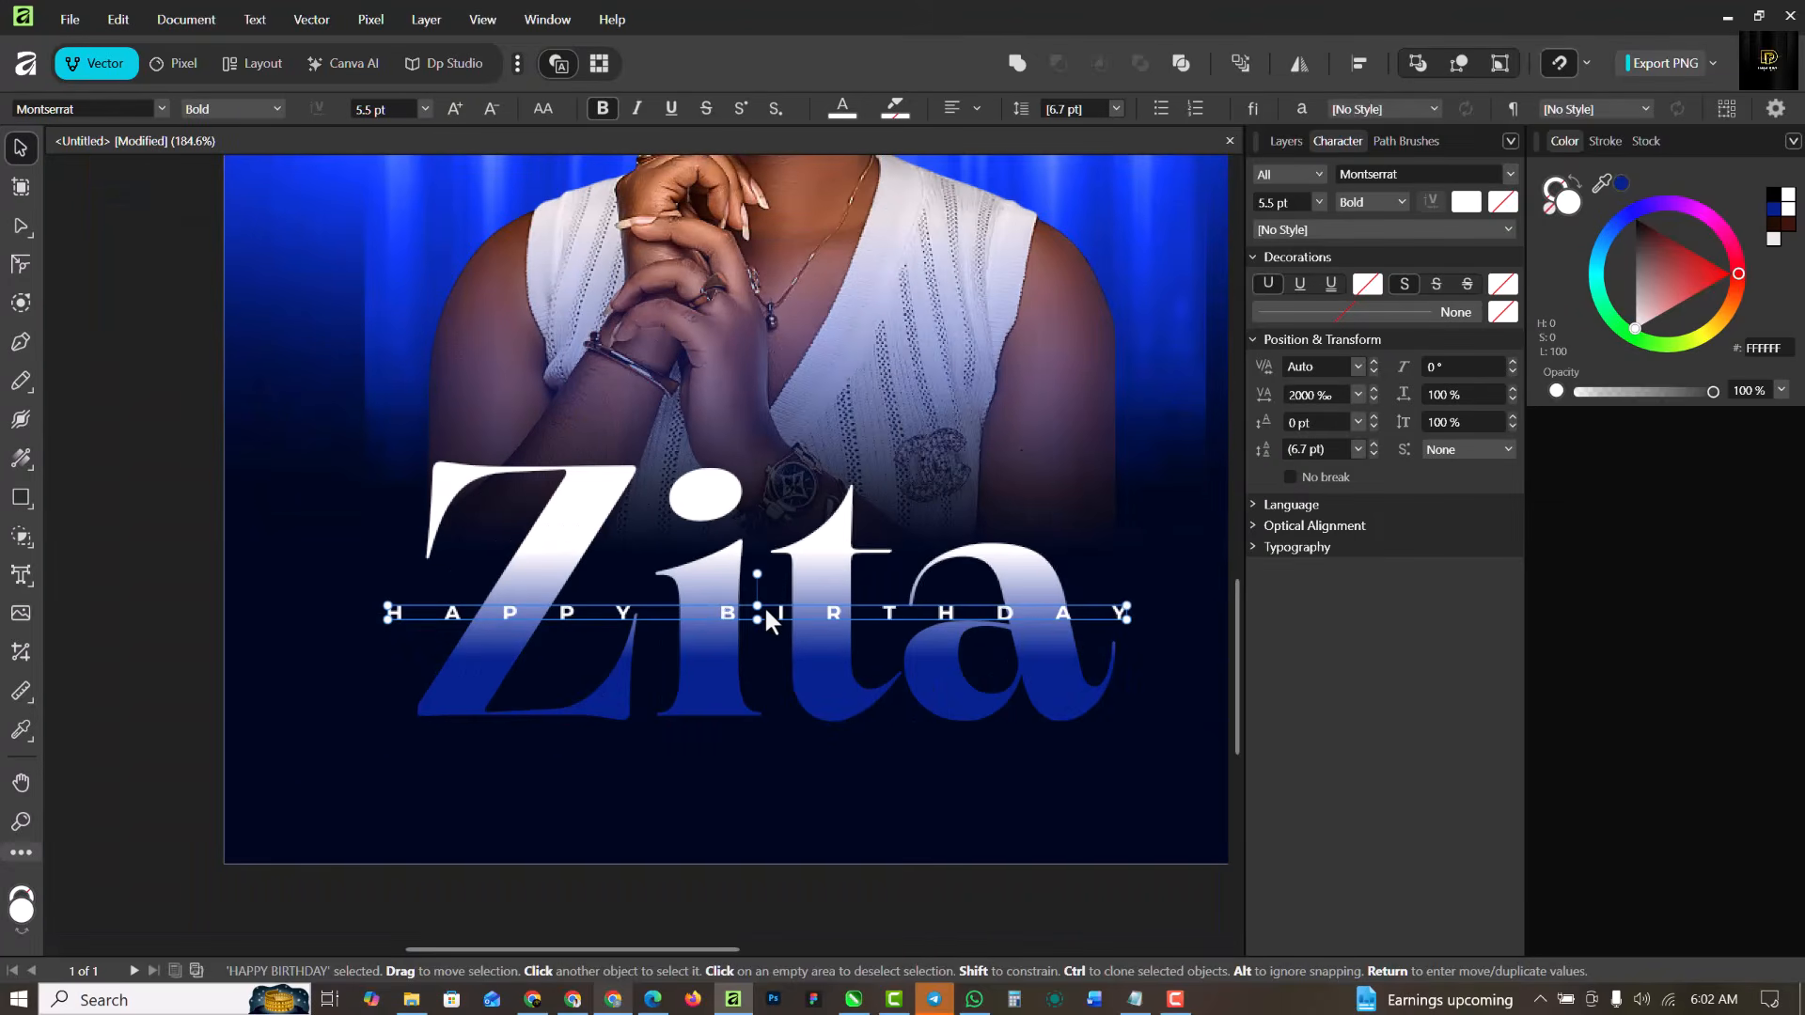
{"action": "key", "text": "Up"}
{"action": "key", "text": "Up"}
{"action": "key", "text": "Up"}
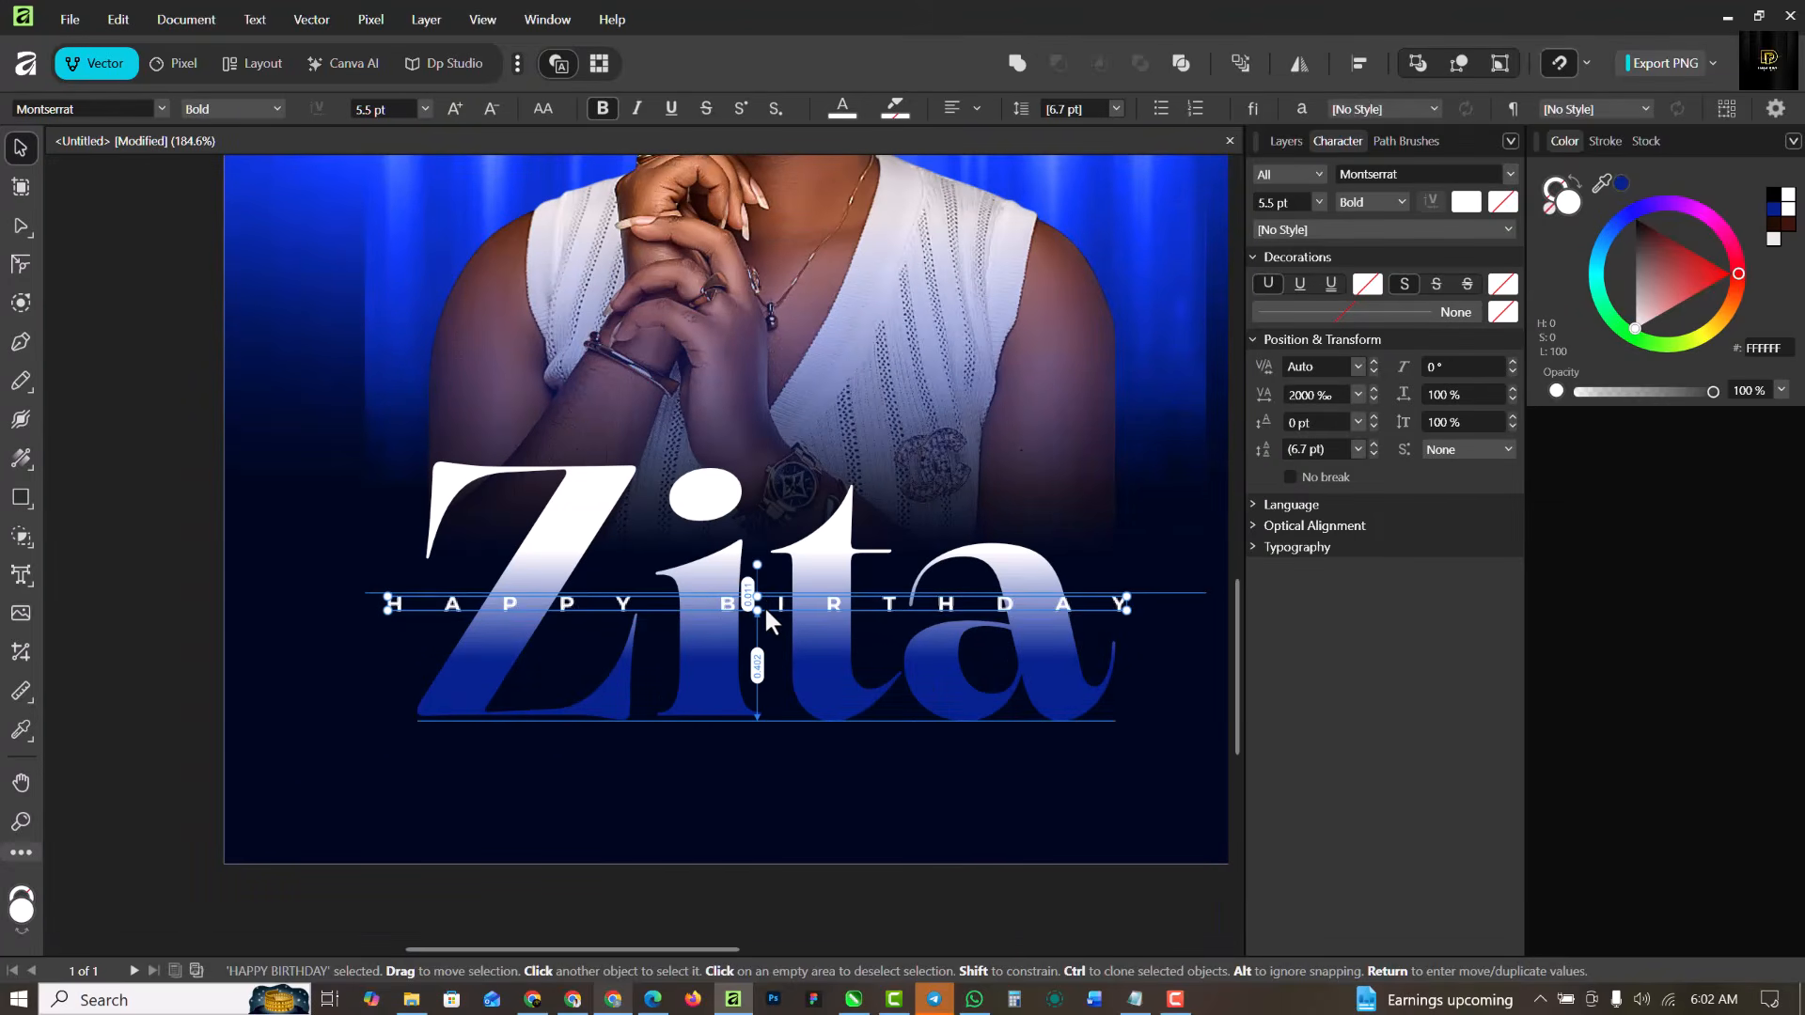
{"action": "key", "text": "Down"}
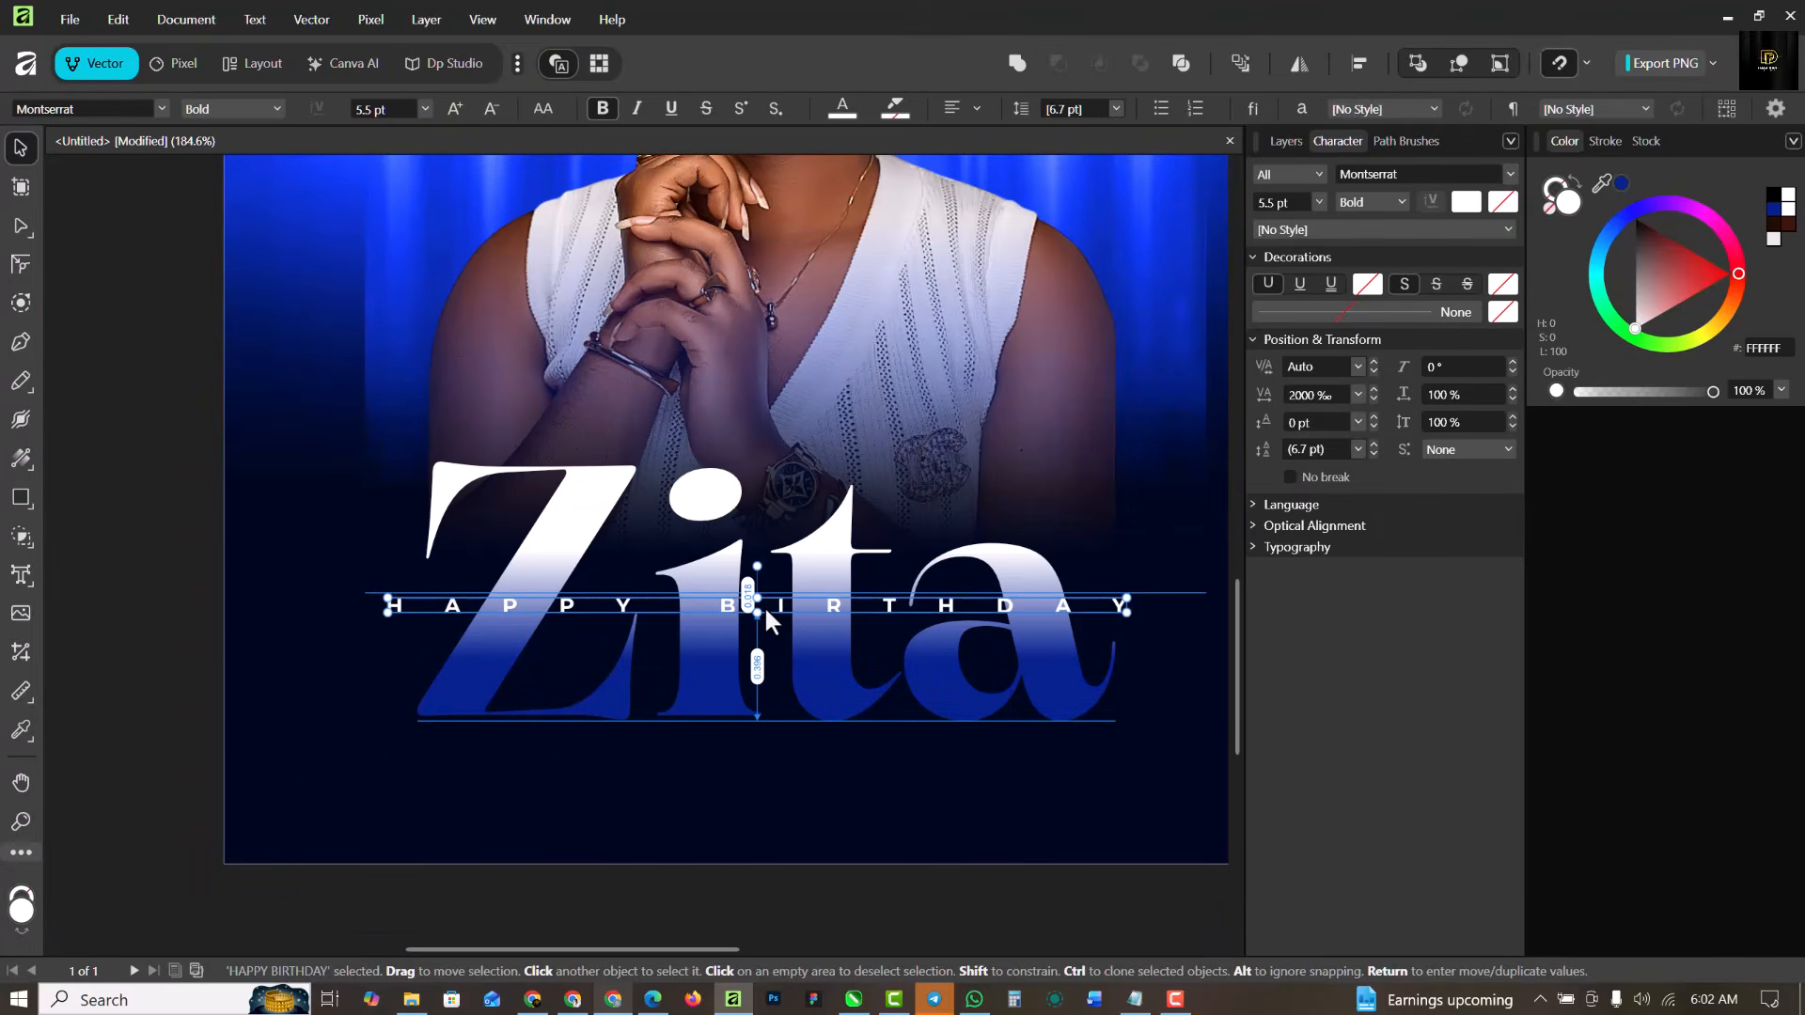
{"action": "scroll", "coordinate": [701, 616], "scroll_direction": "down", "scroll_amount": 1}
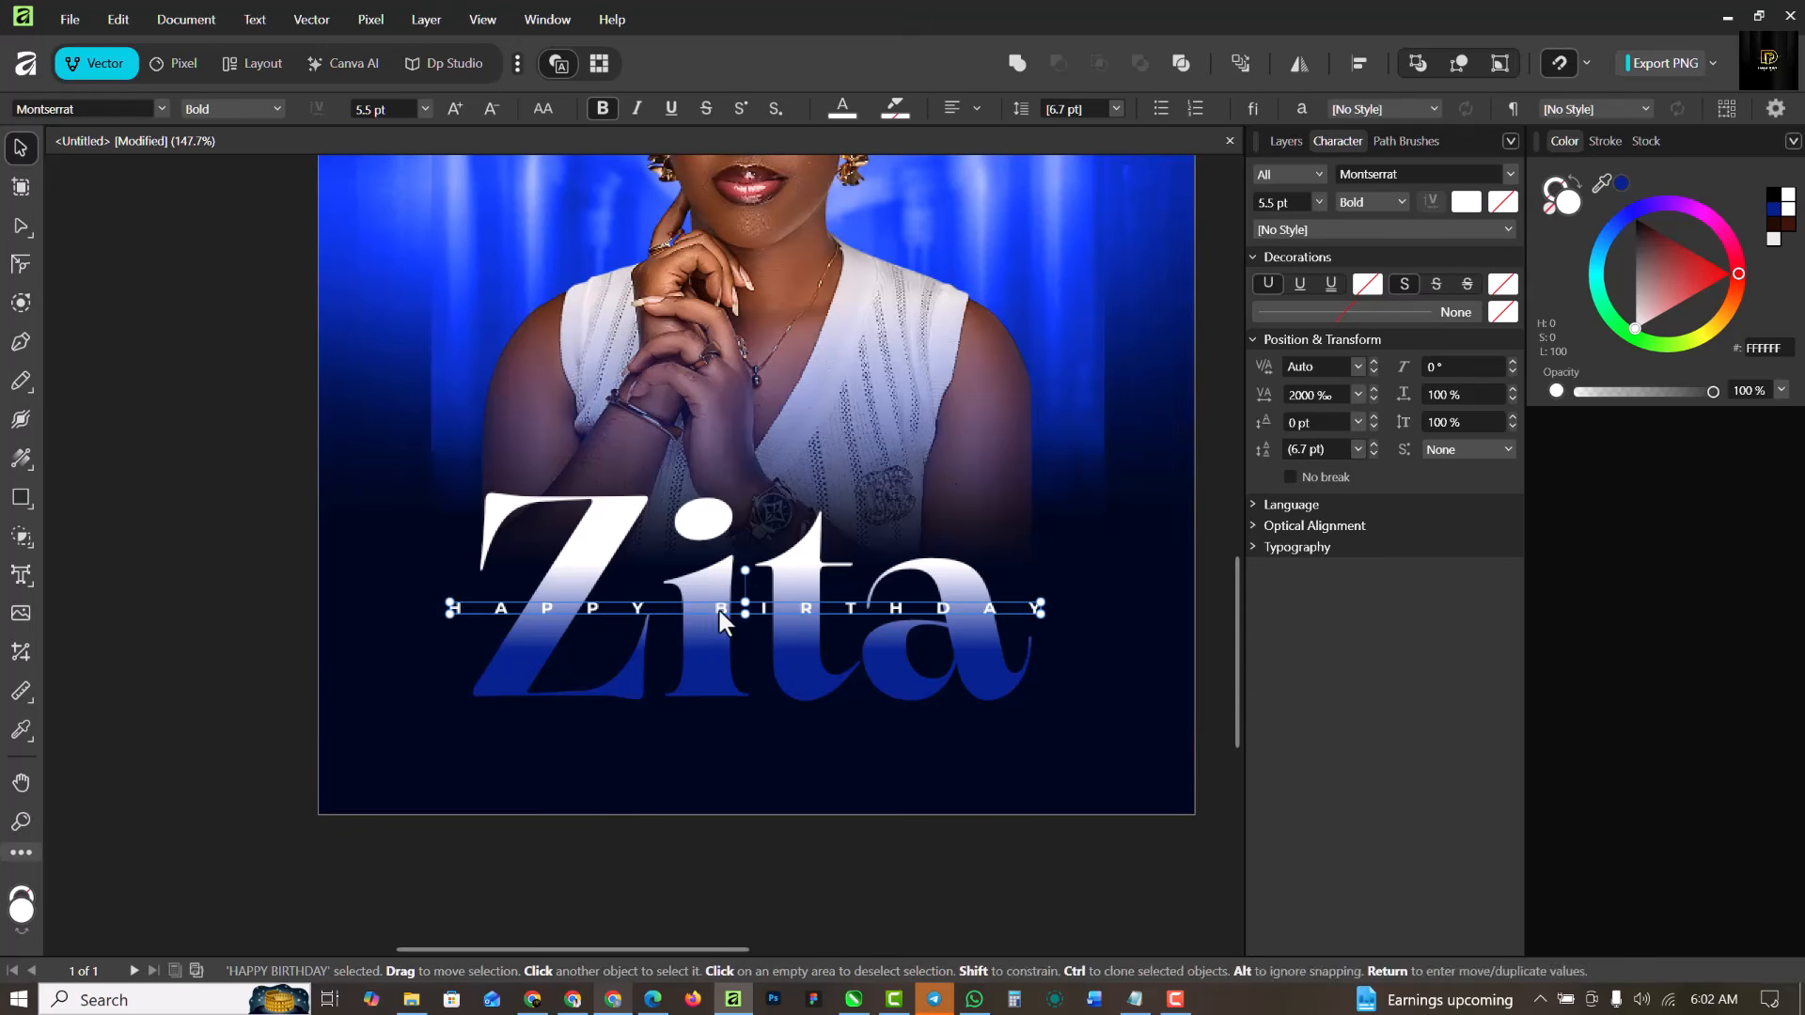
Duplicate the HAPPY BIRTHDAY text and give the lower copy a live Motion Blur with 270° rotation and about 46.7 px radius.
{"action": "left_click", "coordinate": [1300, 136]}
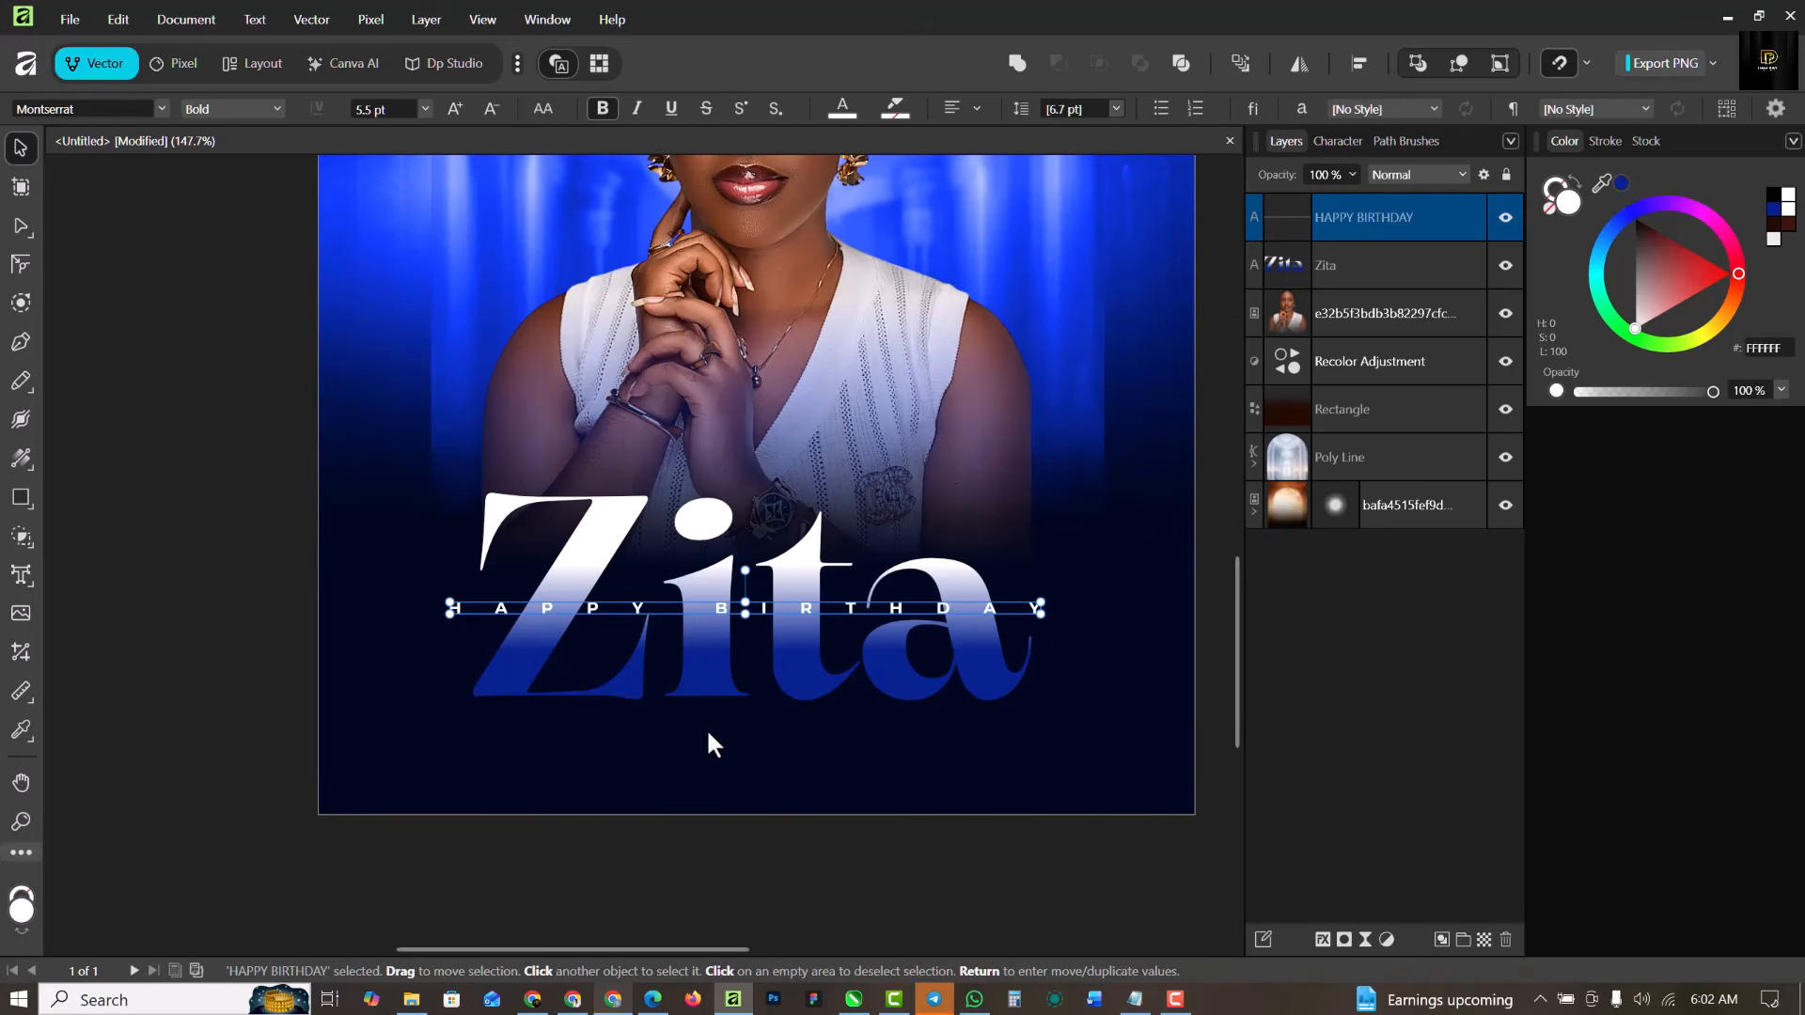
{"action": "key", "text": "ctrl+j"}
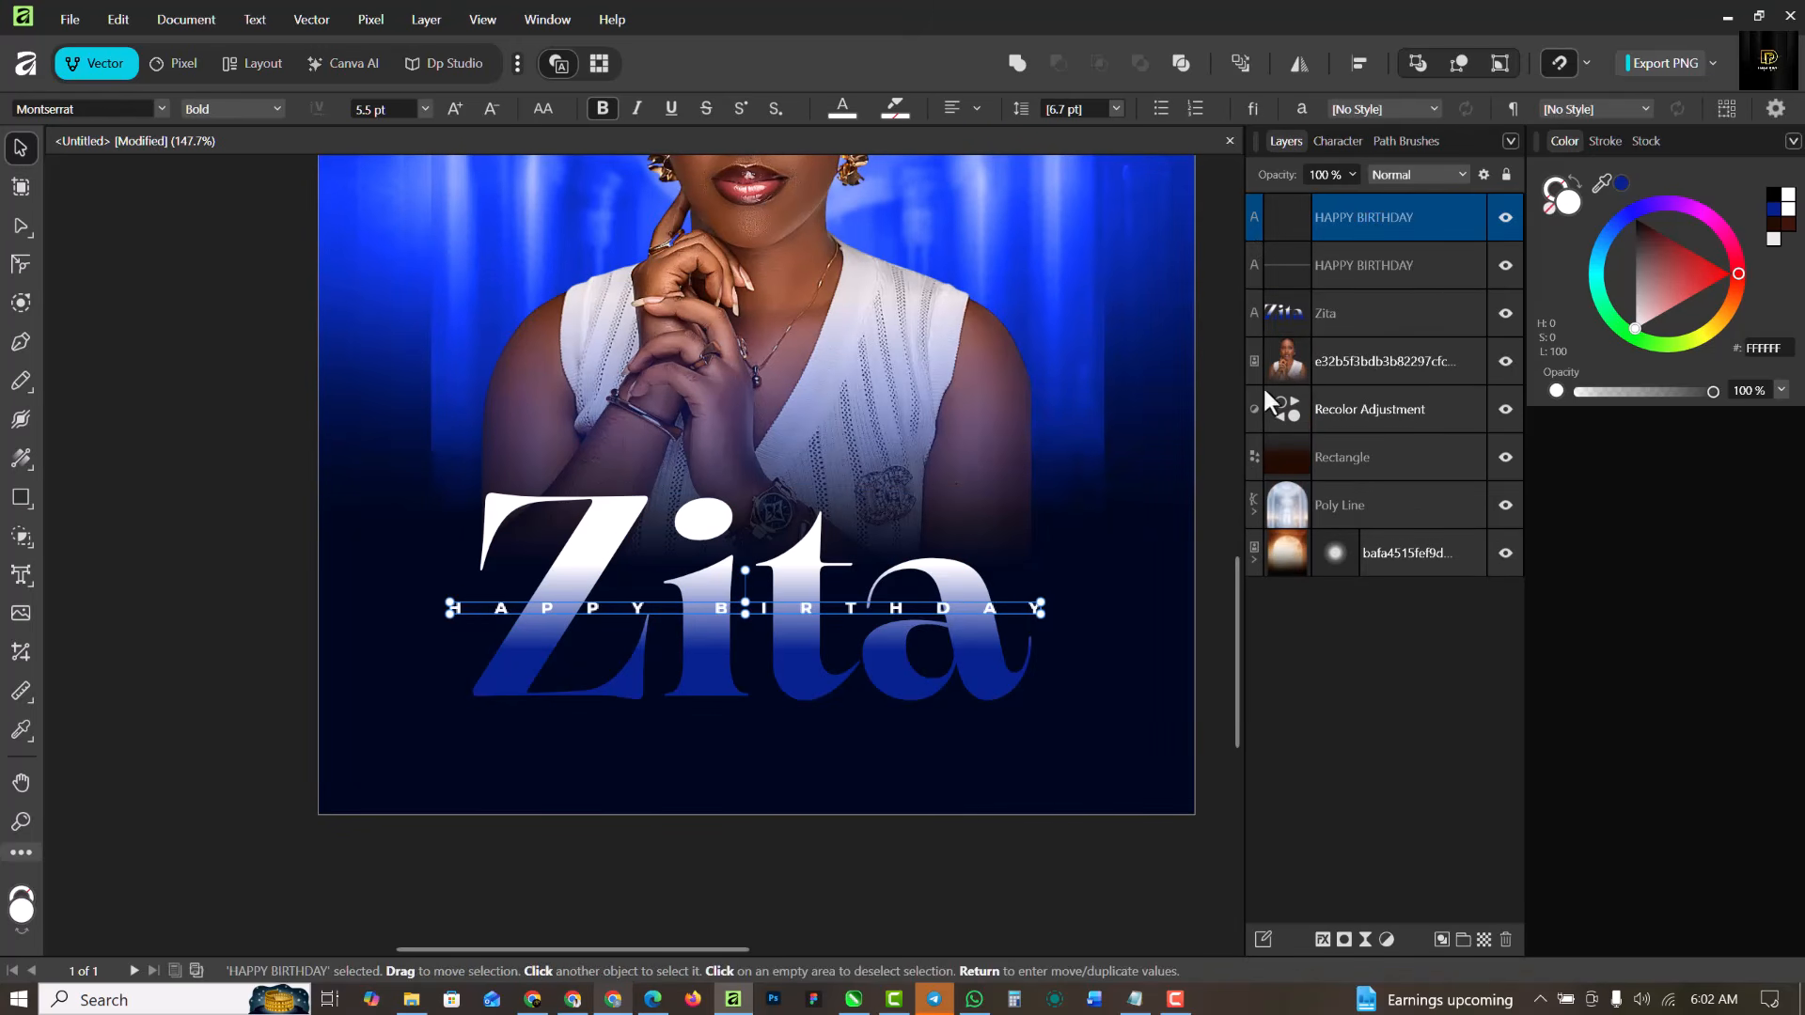
{"action": "left_click", "coordinate": [1420, 269]}
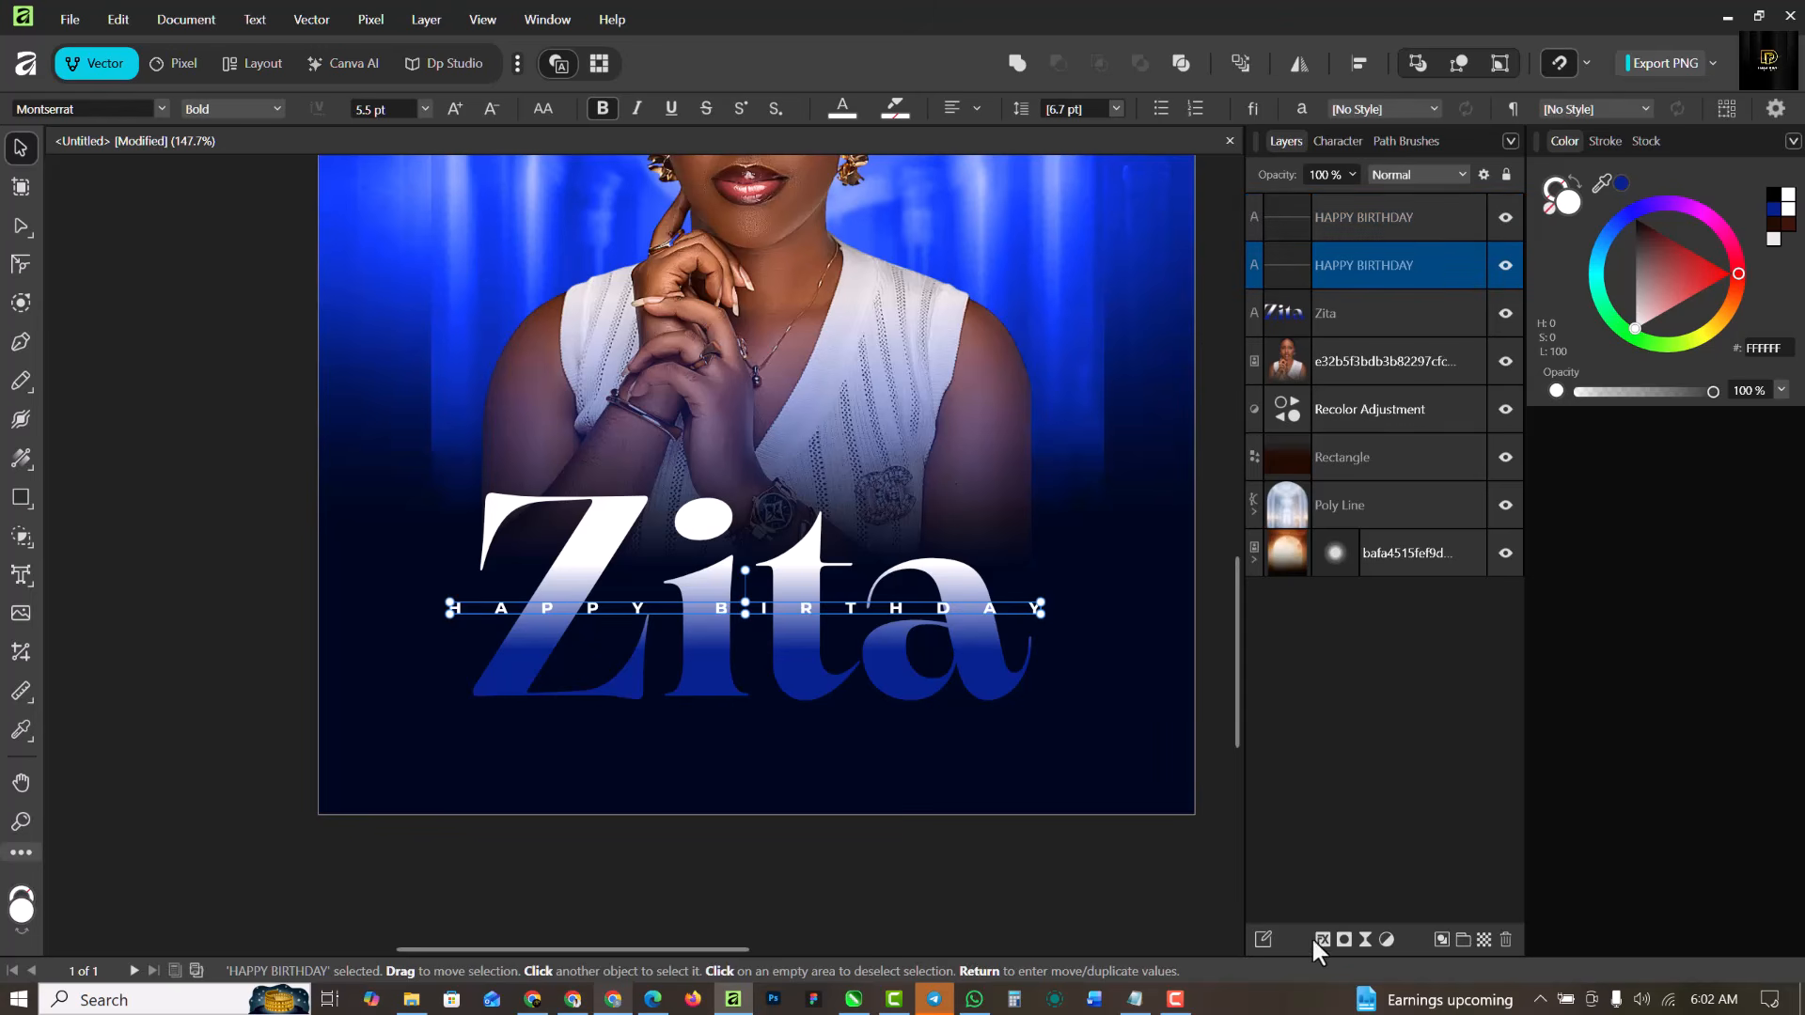
{"action": "left_click", "coordinate": [1367, 938]}
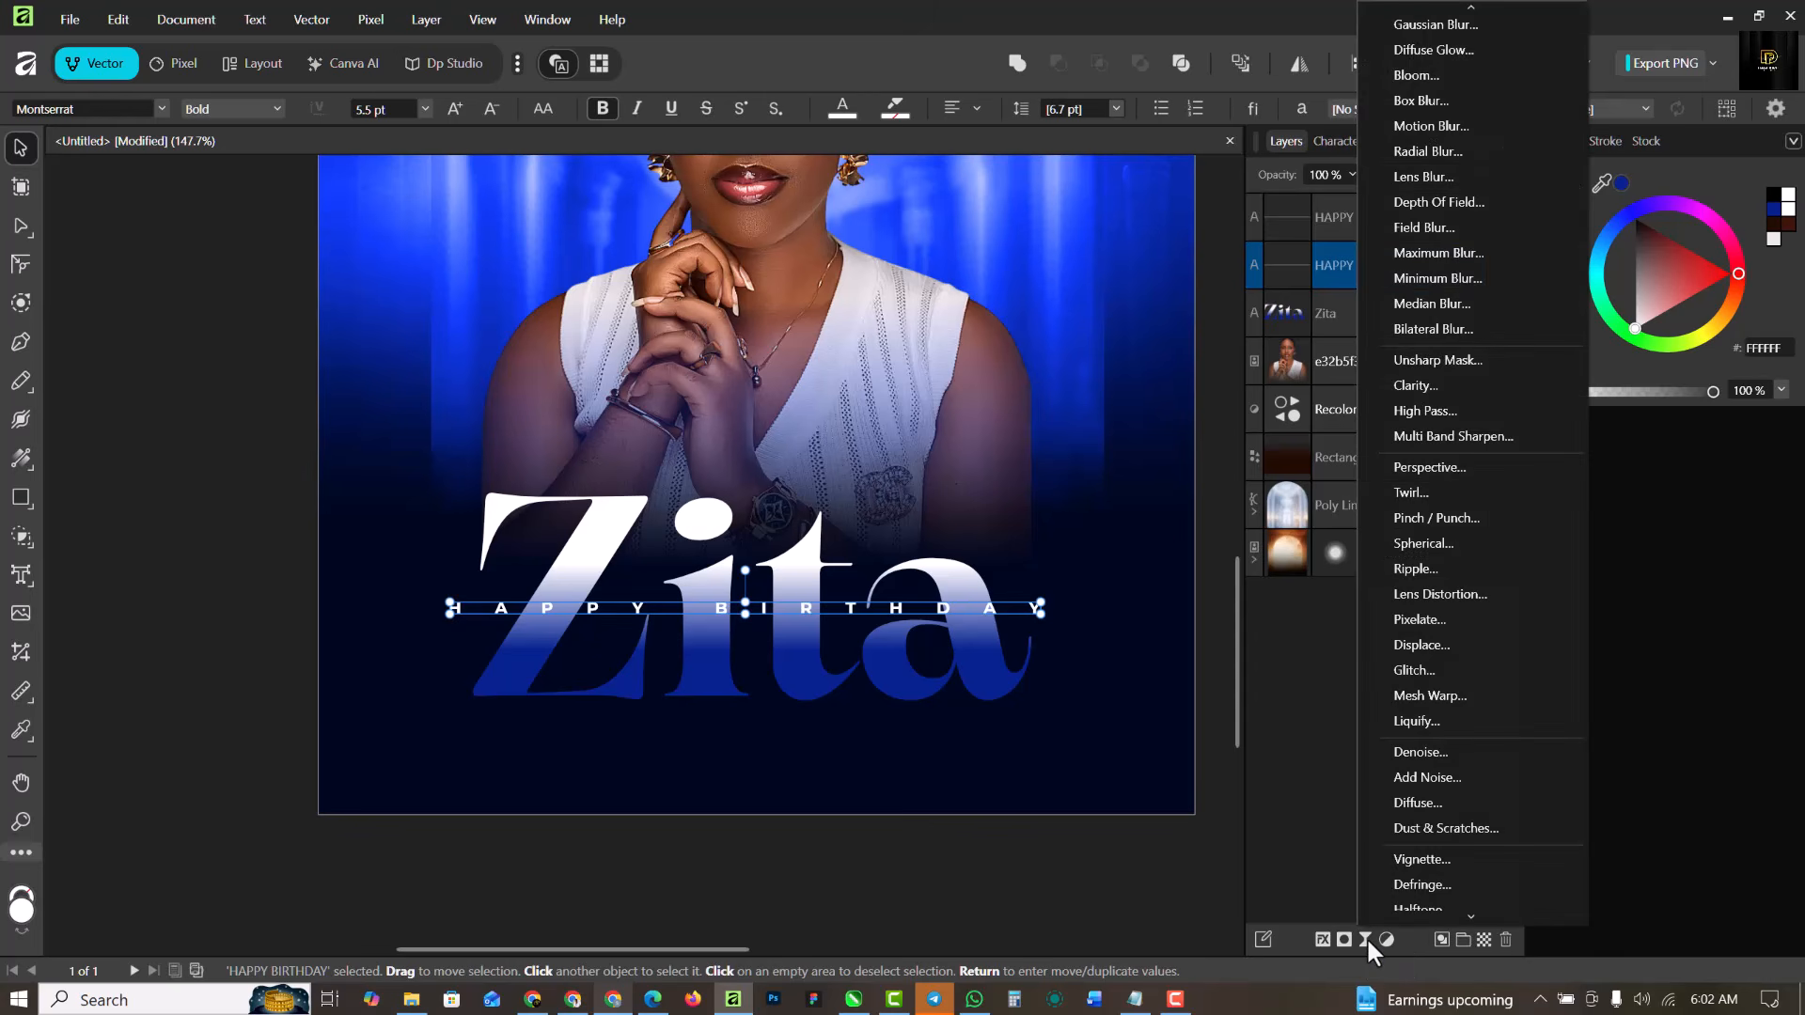
{"action": "left_click", "coordinate": [1465, 114]}
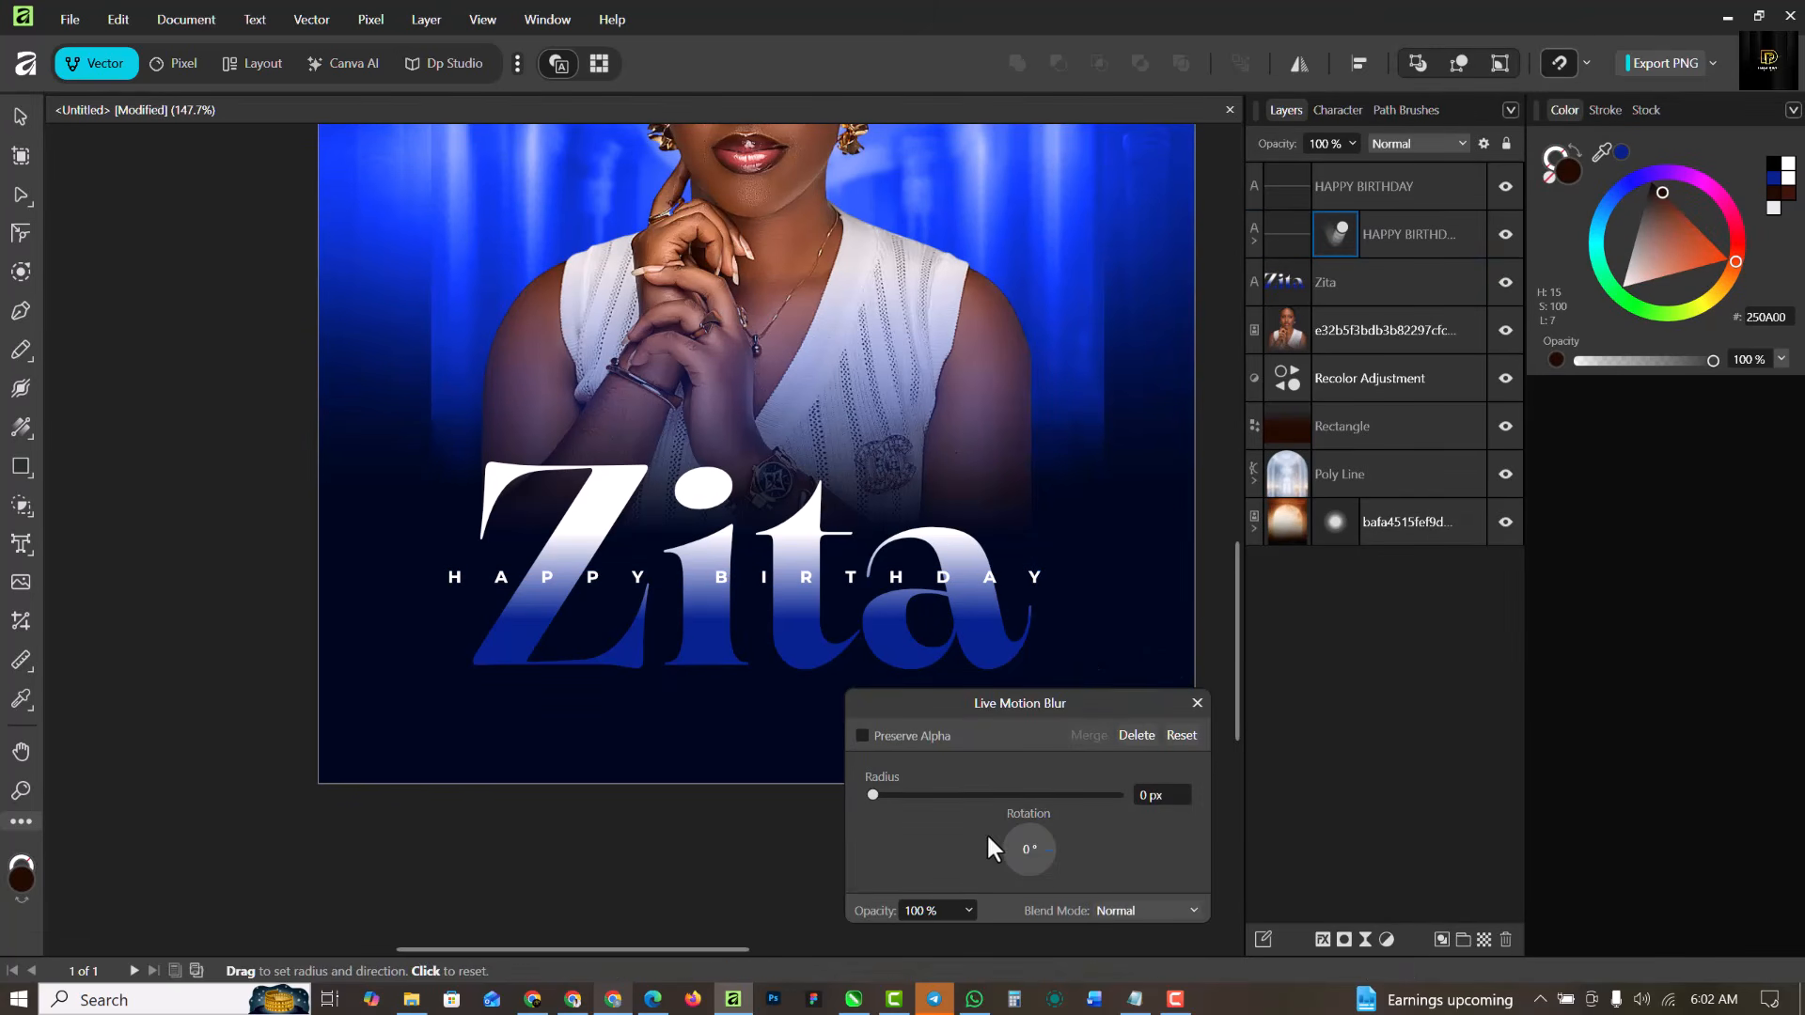
{"action": "left_click_drag", "start_coordinate": [1049, 844], "coordinate": [1034, 876]}
{"action": "left_click_drag", "start_coordinate": [873, 795], "coordinate": [1082, 804]}
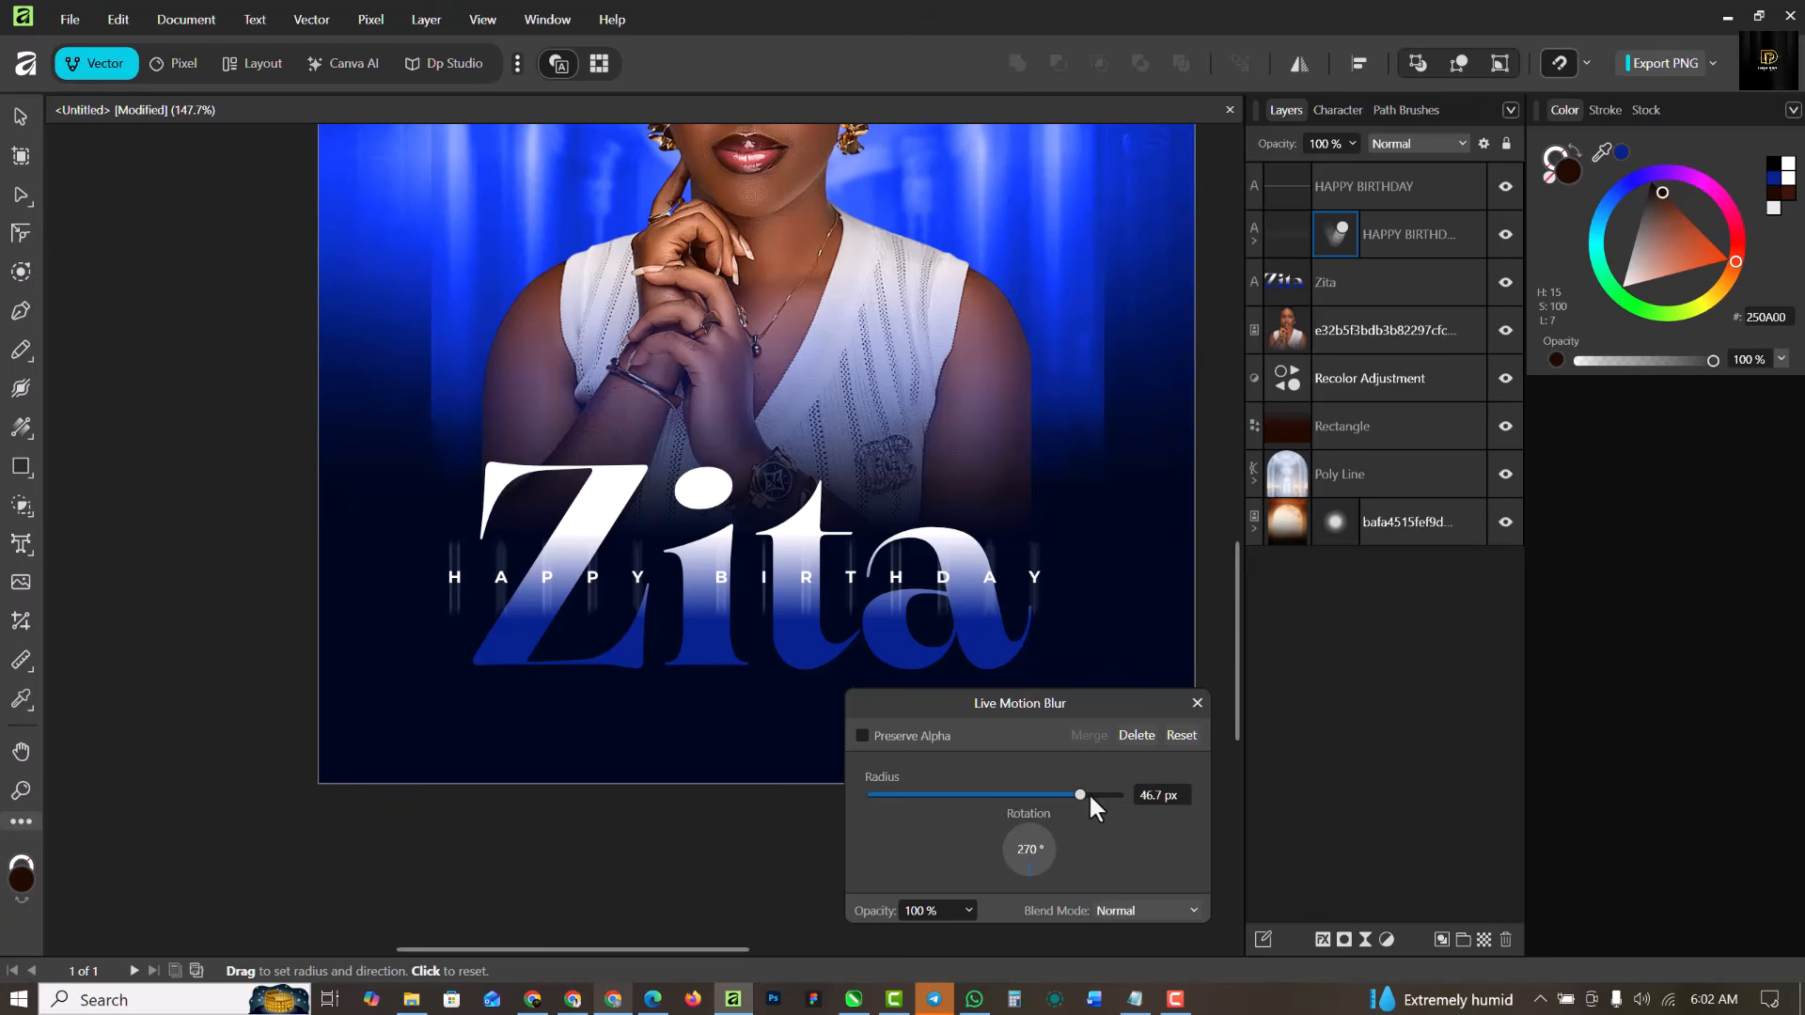
{"action": "left_click", "coordinate": [1198, 702]}
Place TEXT.png from the RESOURCE folder above the sharp HAPPY BIRTHDAY layer, with its paragraphs and date on either side of the face, and deselect it.
{"action": "scroll", "coordinate": [813, 730], "scroll_direction": "down", "scroll_amount": 3}
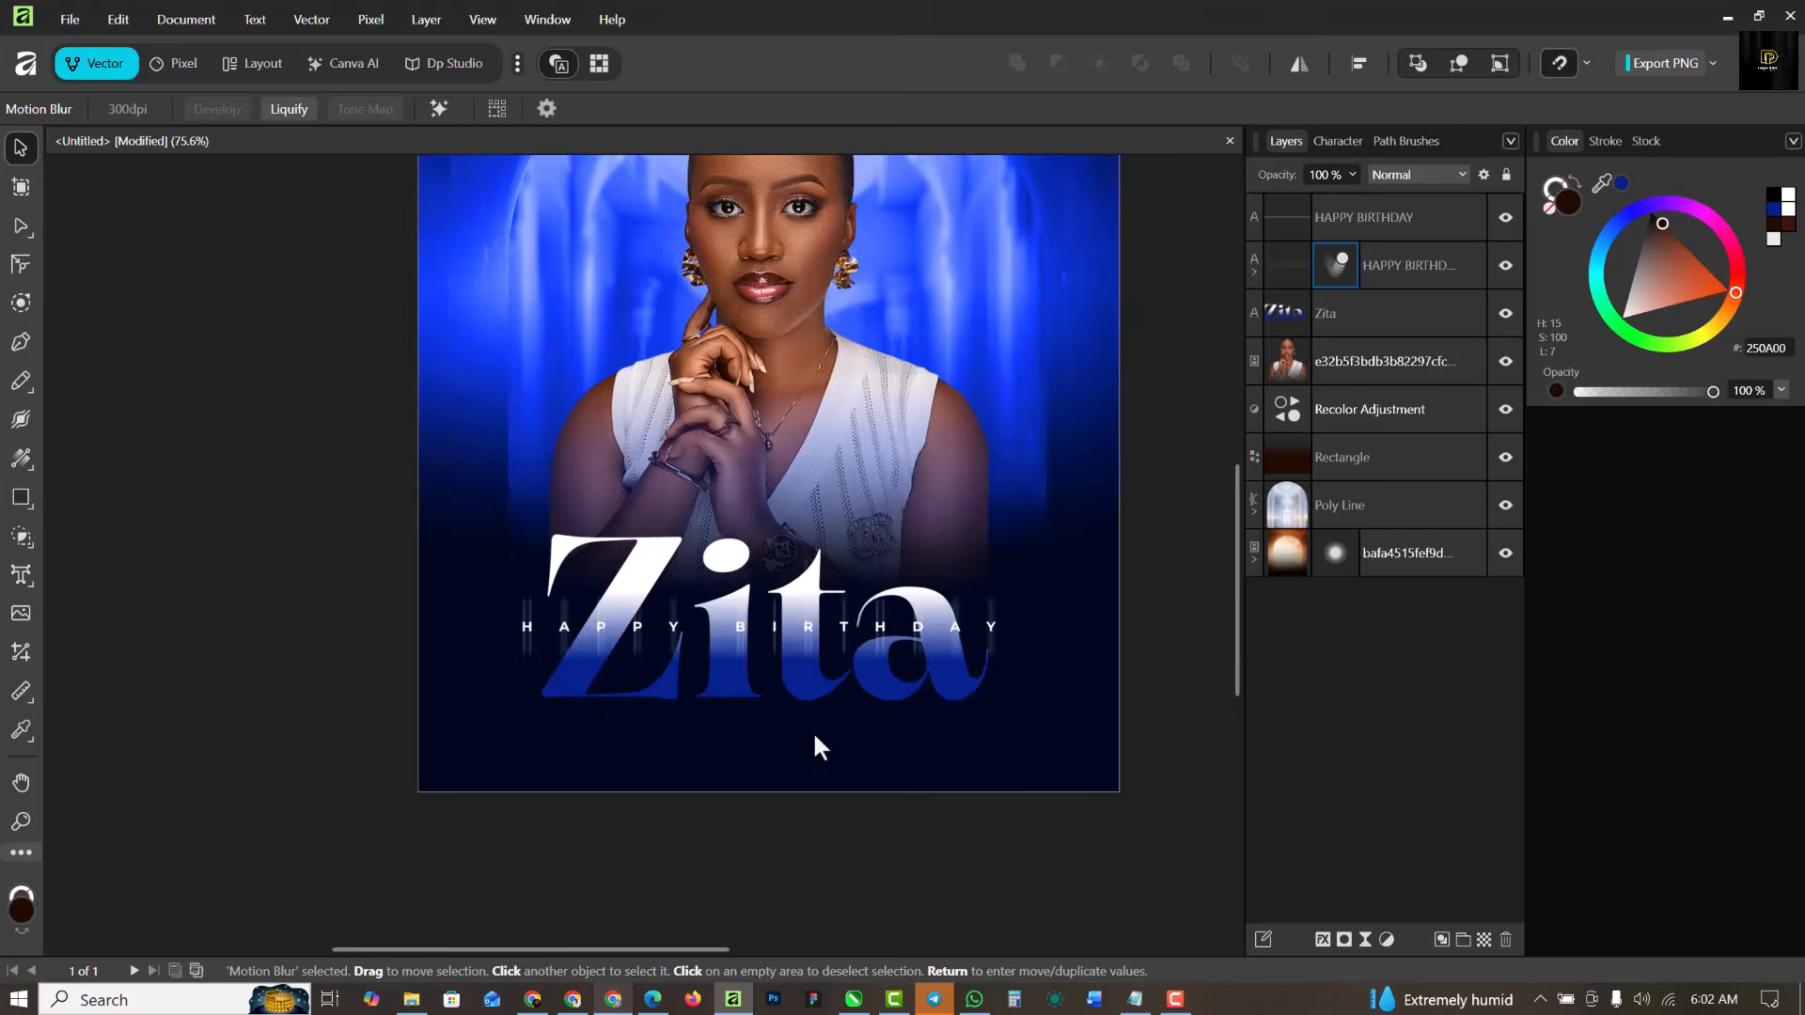
{"action": "scroll", "coordinate": [809, 646], "scroll_direction": "up", "scroll_amount": 2}
{"action": "key", "text": "ctrl+0"}
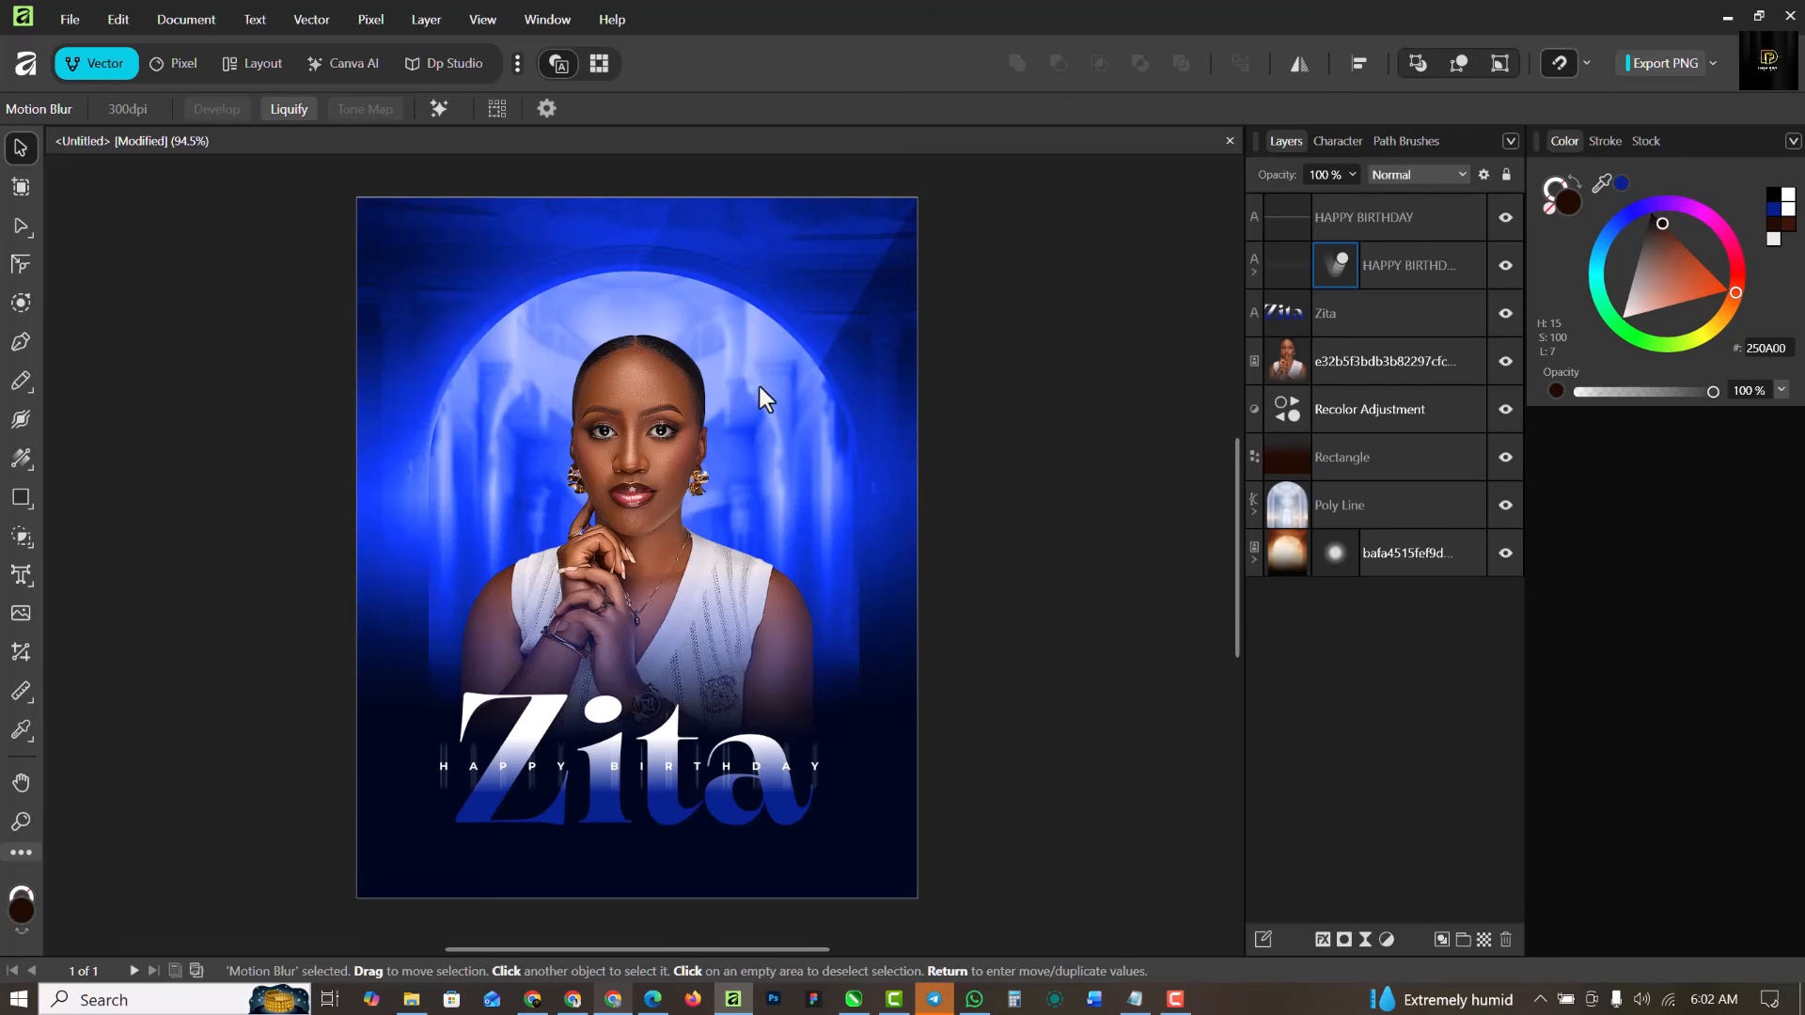
{"action": "left_click", "coordinate": [1446, 232]}
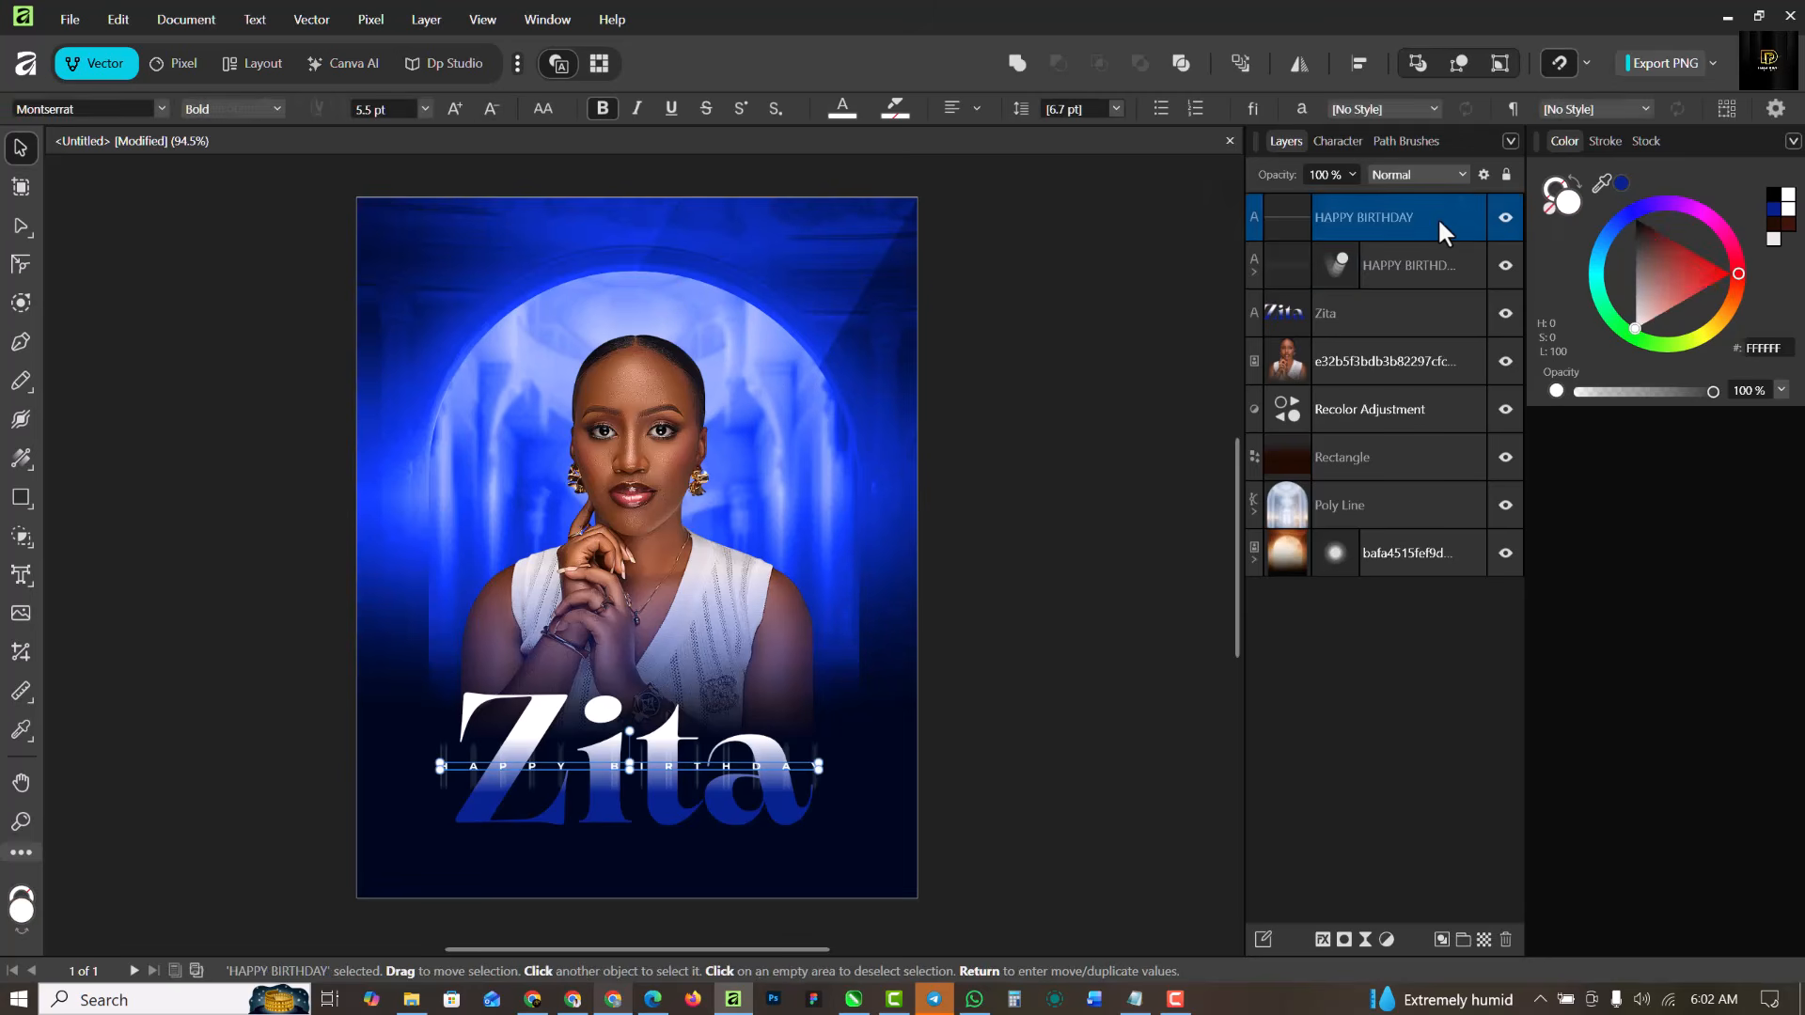
{"action": "left_click", "coordinate": [411, 999]}
{"action": "left_click", "coordinate": [584, 202]}
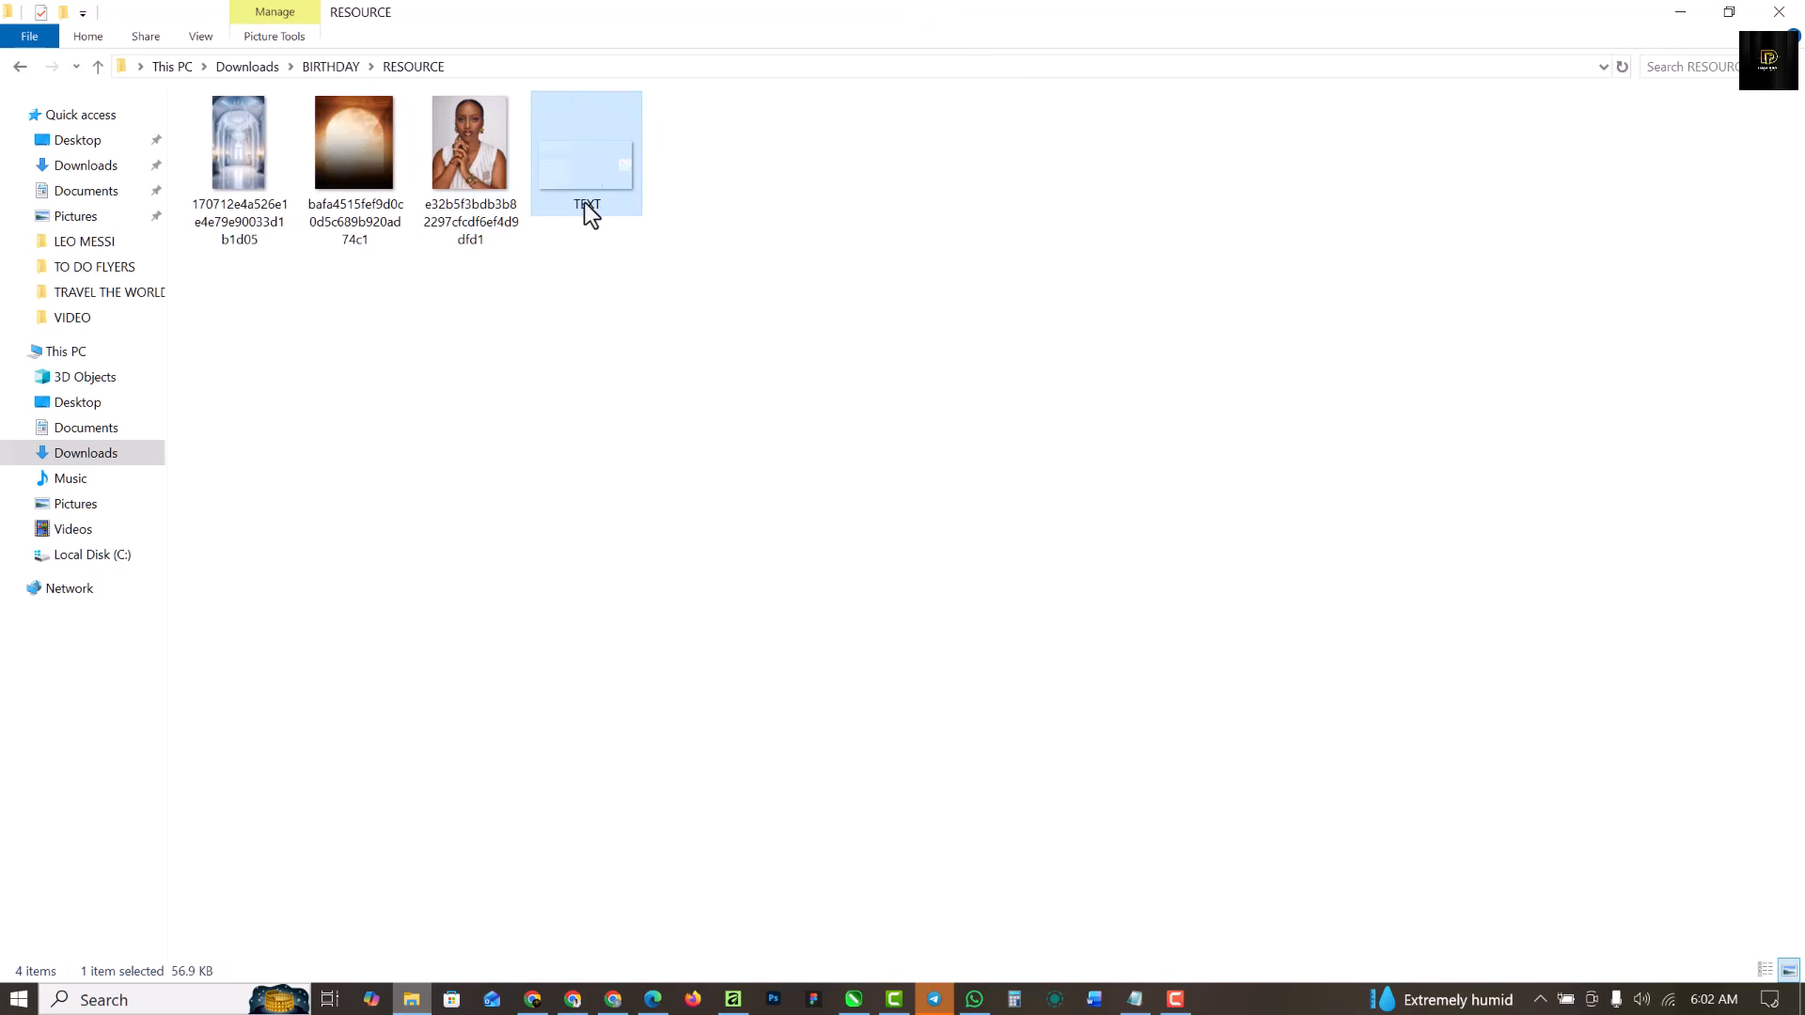
{"action": "left_click_drag", "start_coordinate": [585, 171], "coordinate": [673, 485]}
{"action": "left_click_drag", "start_coordinate": [819, 547], "coordinate": [819, 550]}
{"action": "left_click_drag", "start_coordinate": [799, 466], "coordinate": [798, 456]}
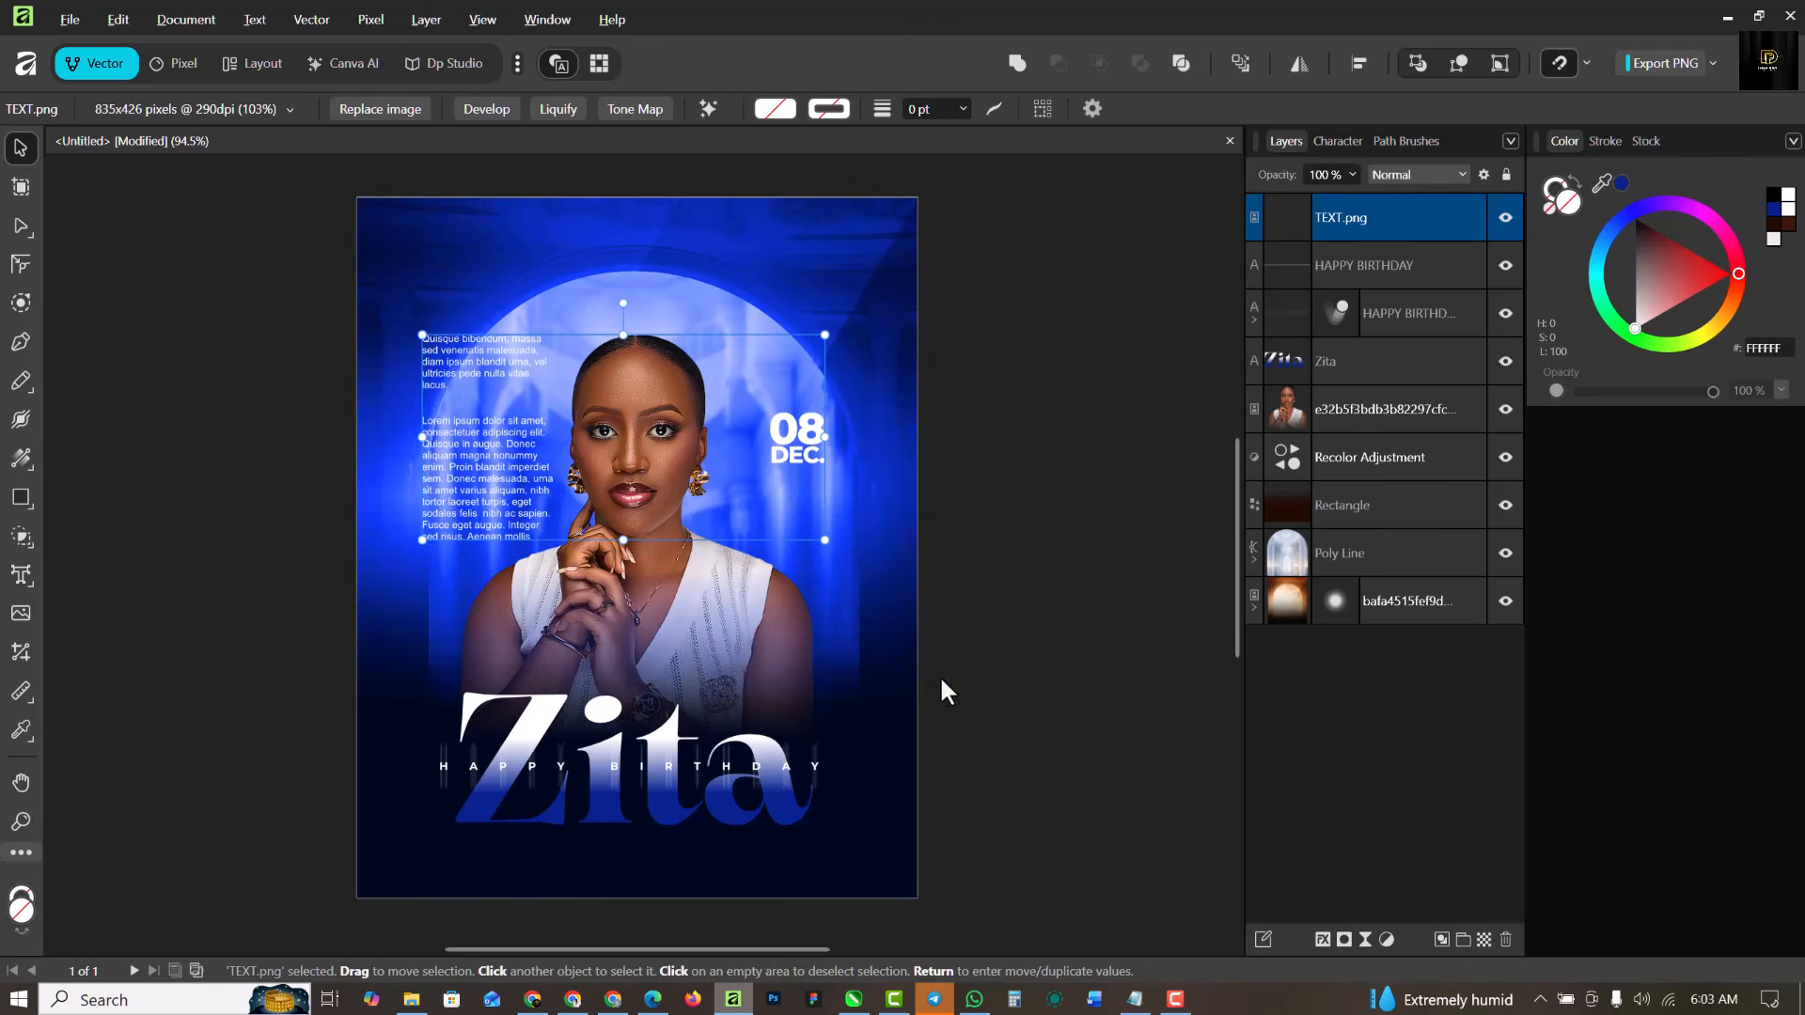
{"action": "left_click", "coordinate": [1082, 649]}
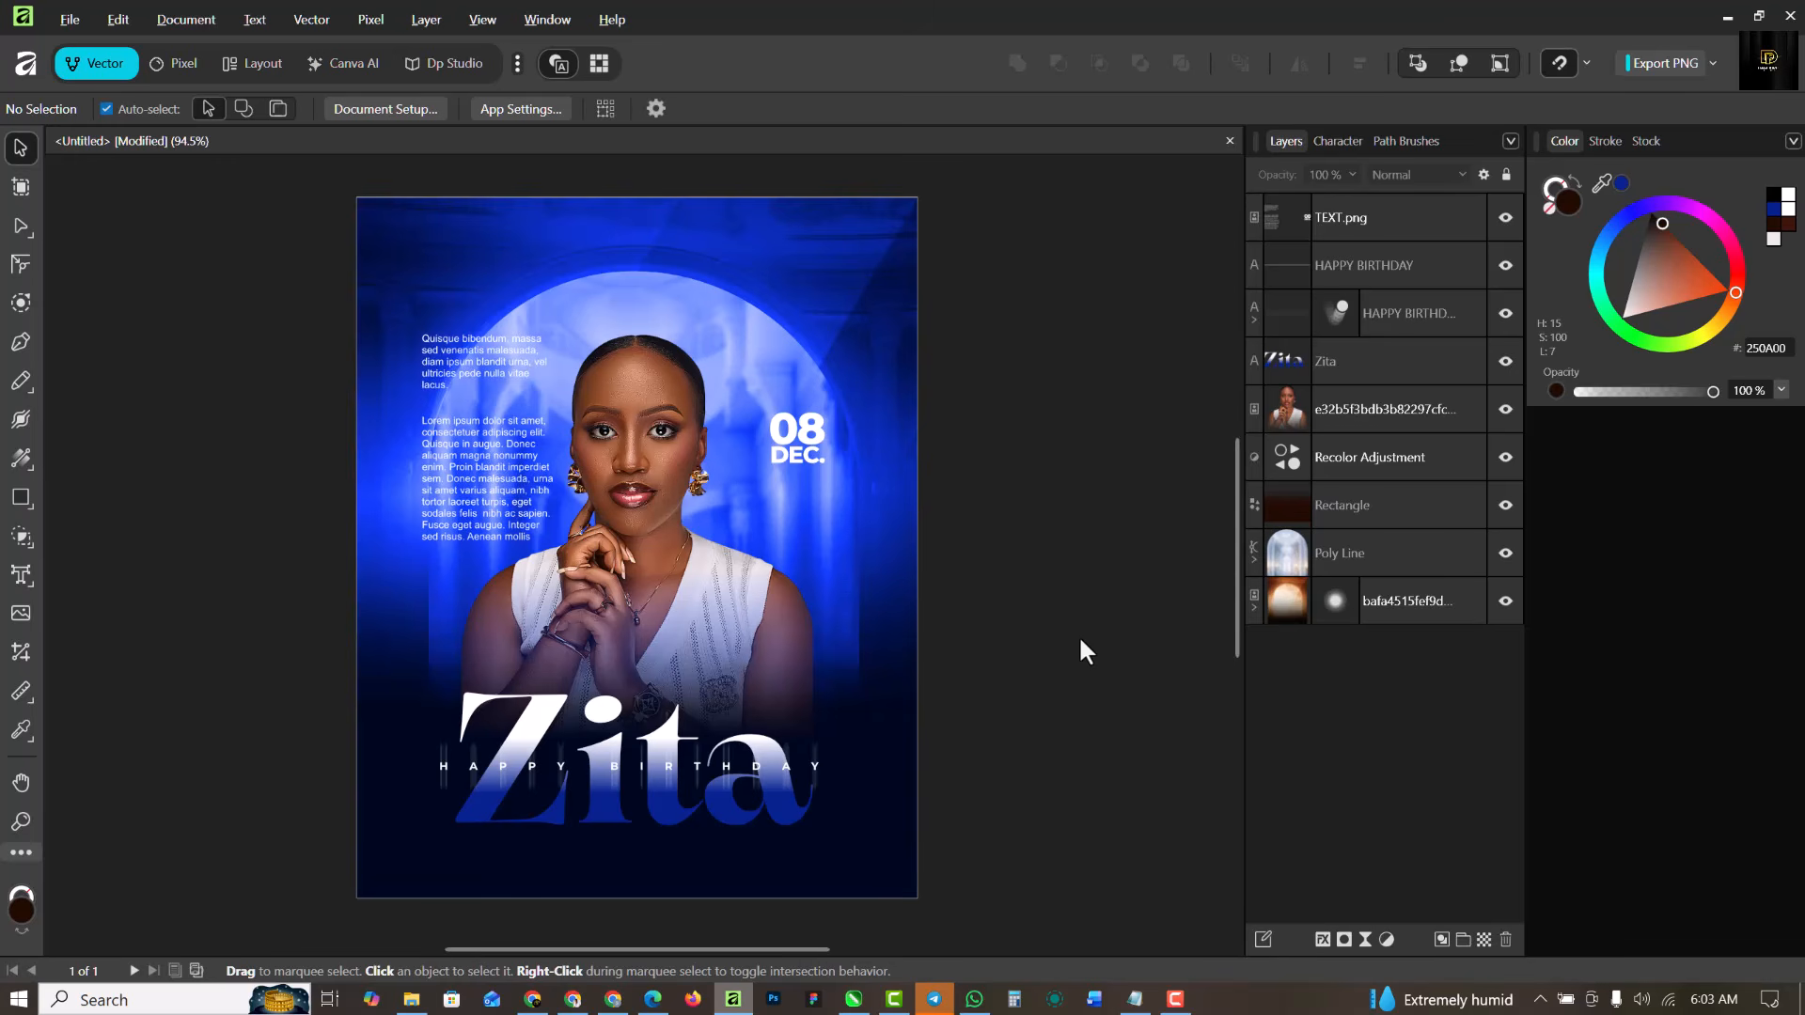
Add an empty pixel layer between the TEXT.png layer and the sharp HAPPY BIRTHDAY text layer.
{"action": "left_click", "coordinate": [1451, 265]}
{"action": "scroll", "coordinate": [829, 459], "scroll_direction": "up", "scroll_amount": 2, "text": "ctrl"}
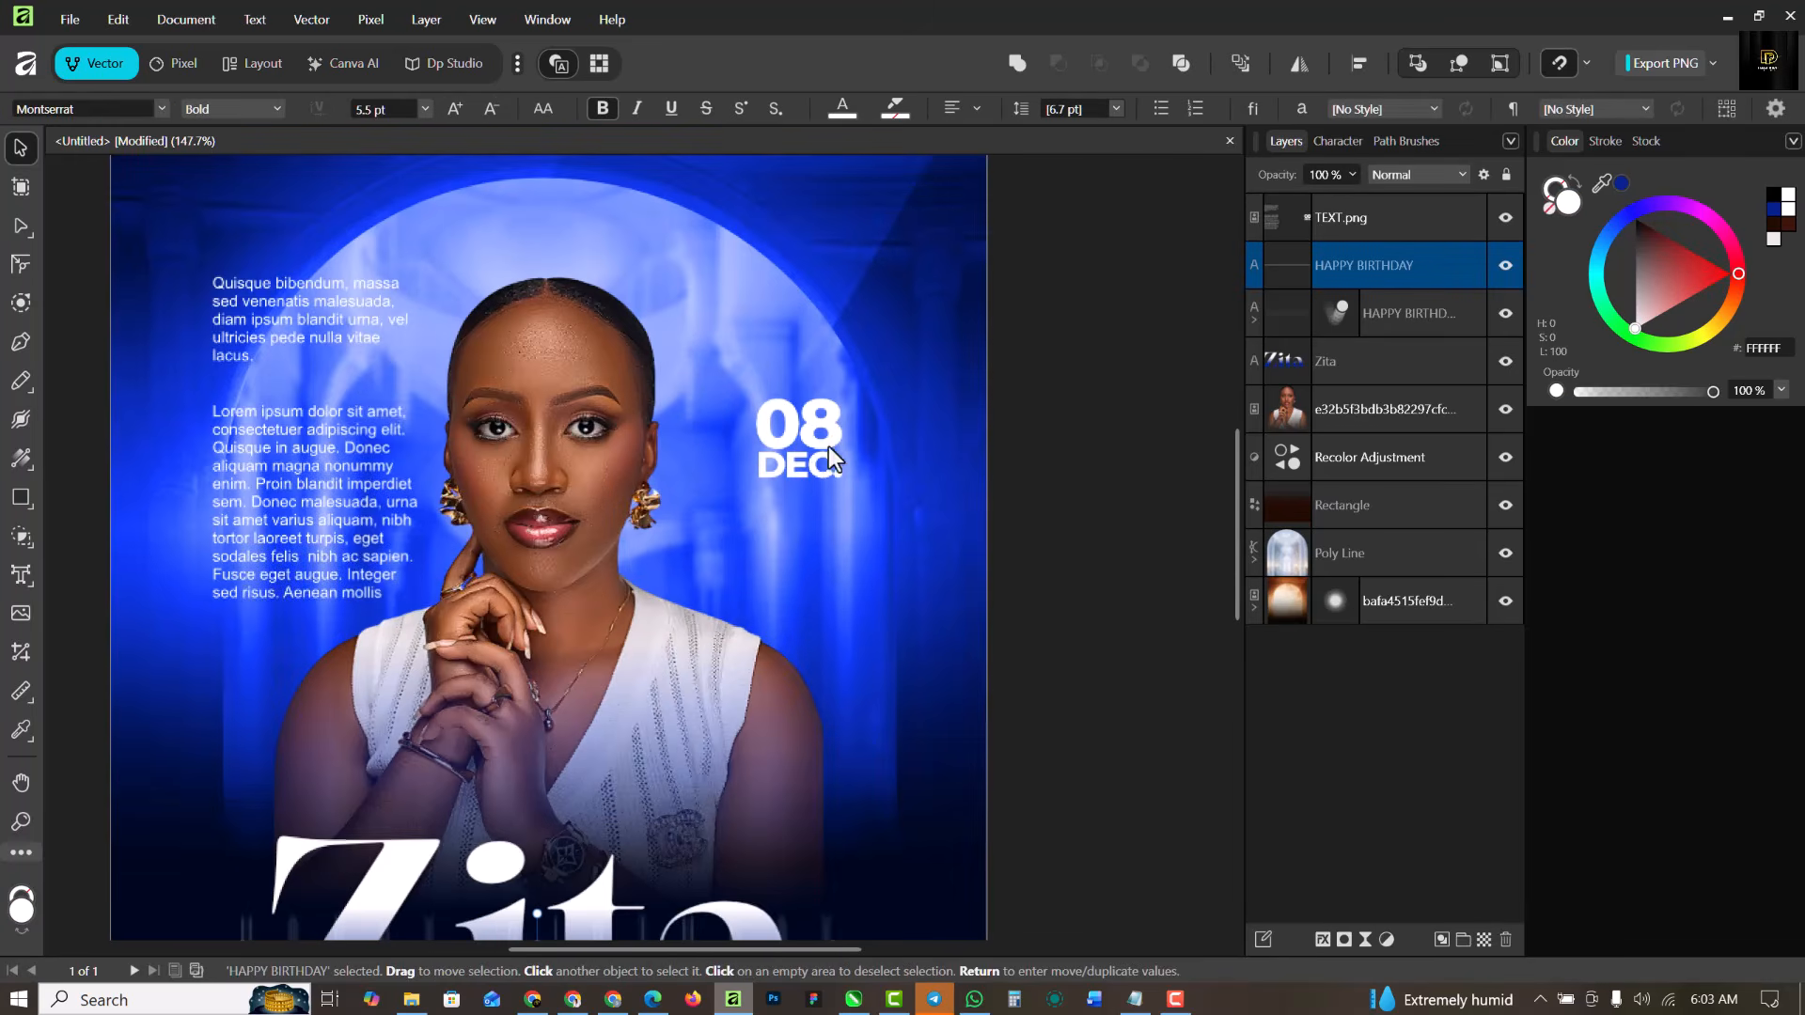
{"action": "left_click", "coordinate": [1491, 938]}
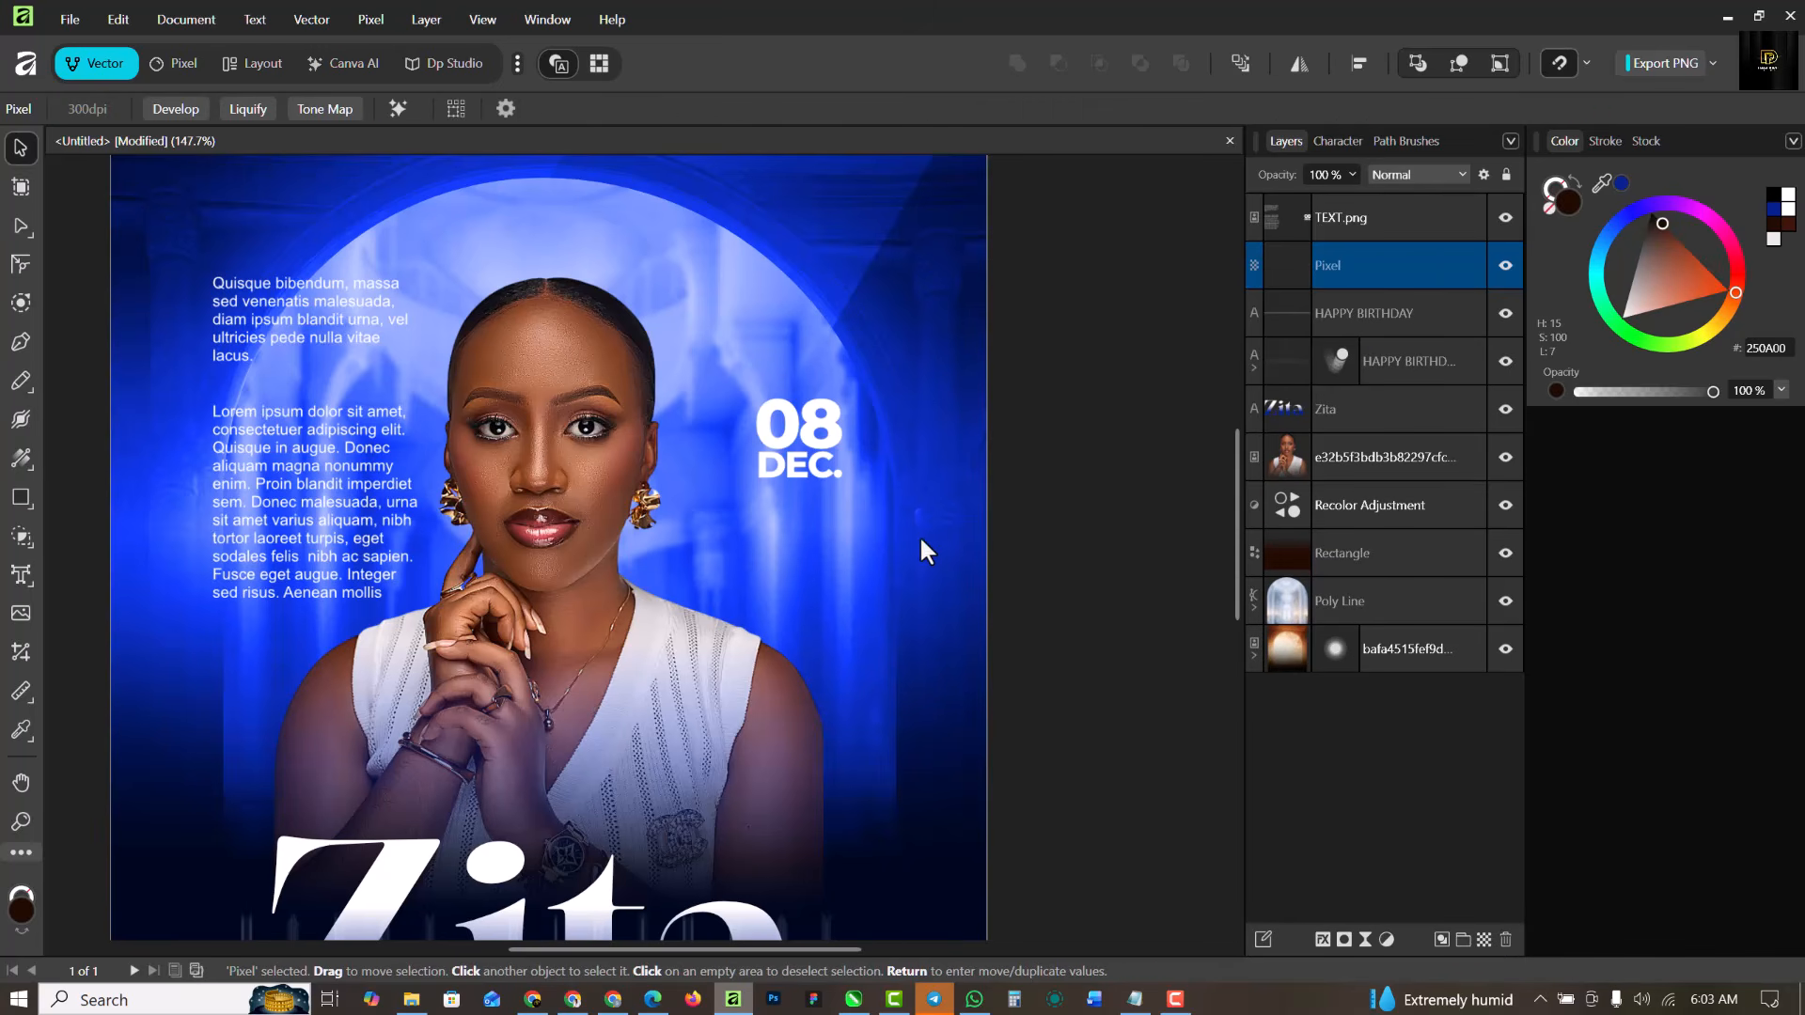
Draw a circle filled with deep blue 002190 behind the 08 DEC. date, using the Ellipse tool.
{"action": "left_click", "coordinate": [25, 492]}
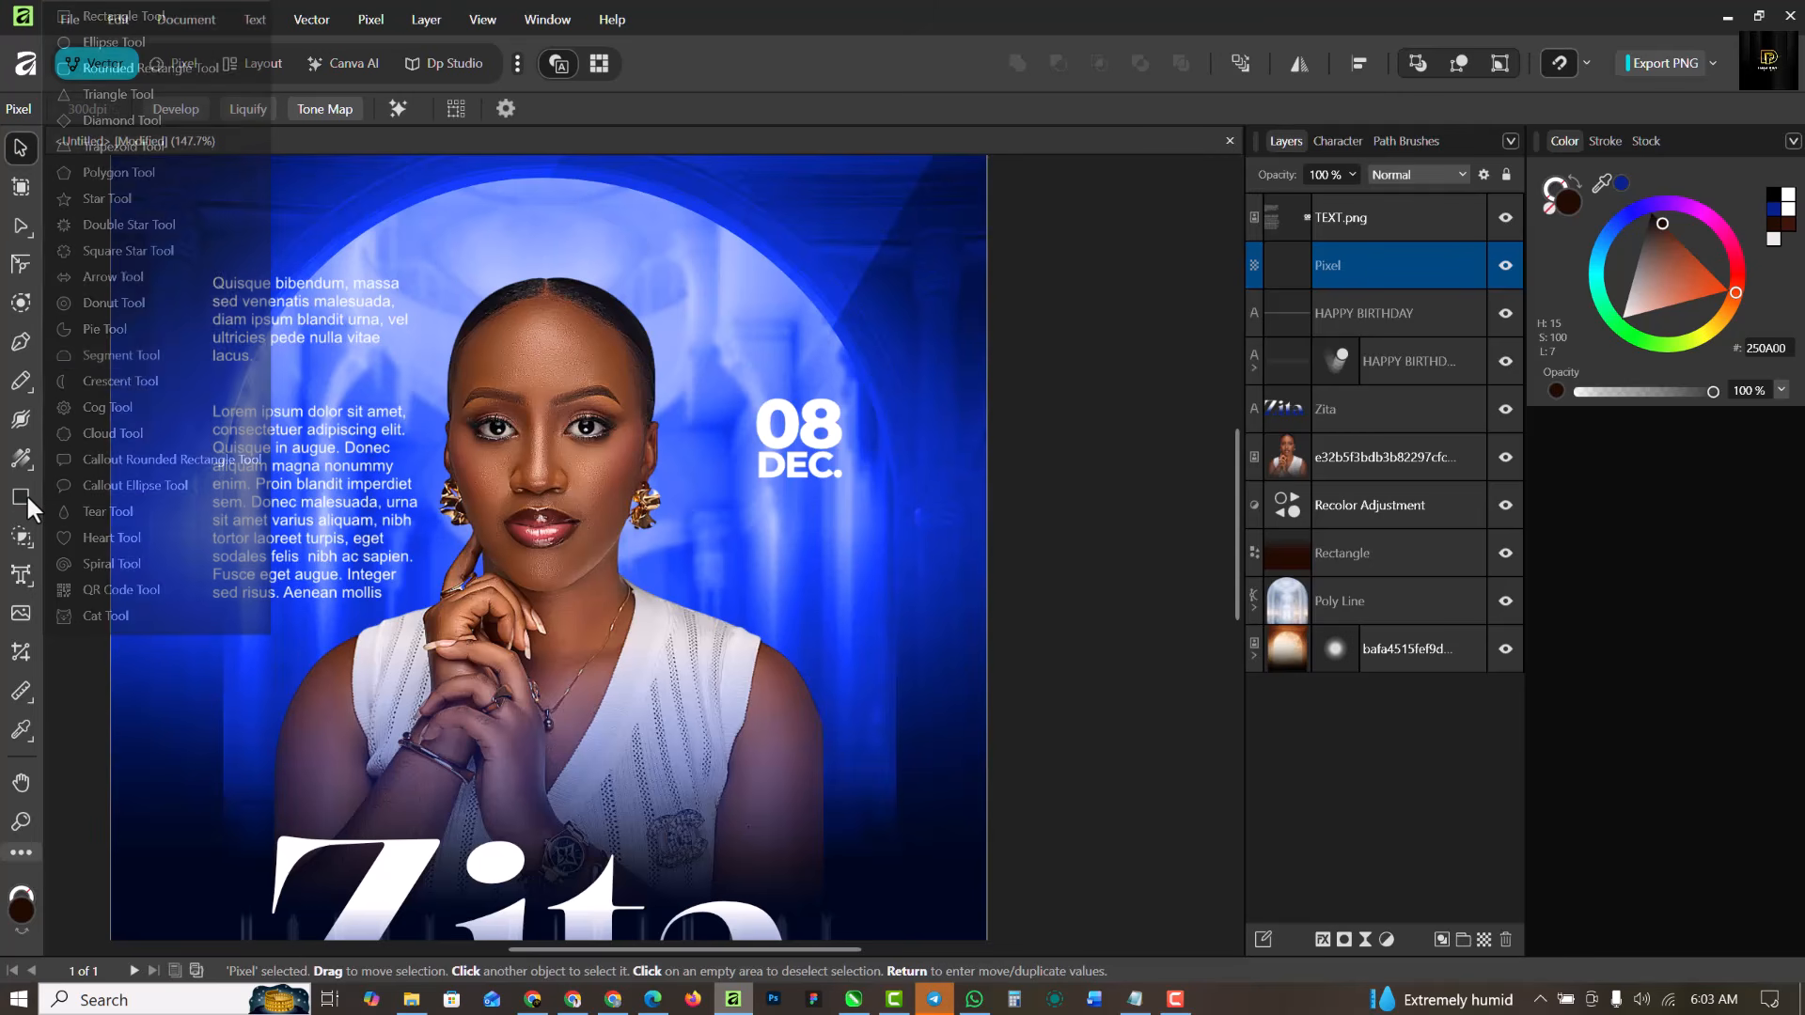
{"action": "left_click", "coordinate": [109, 44]}
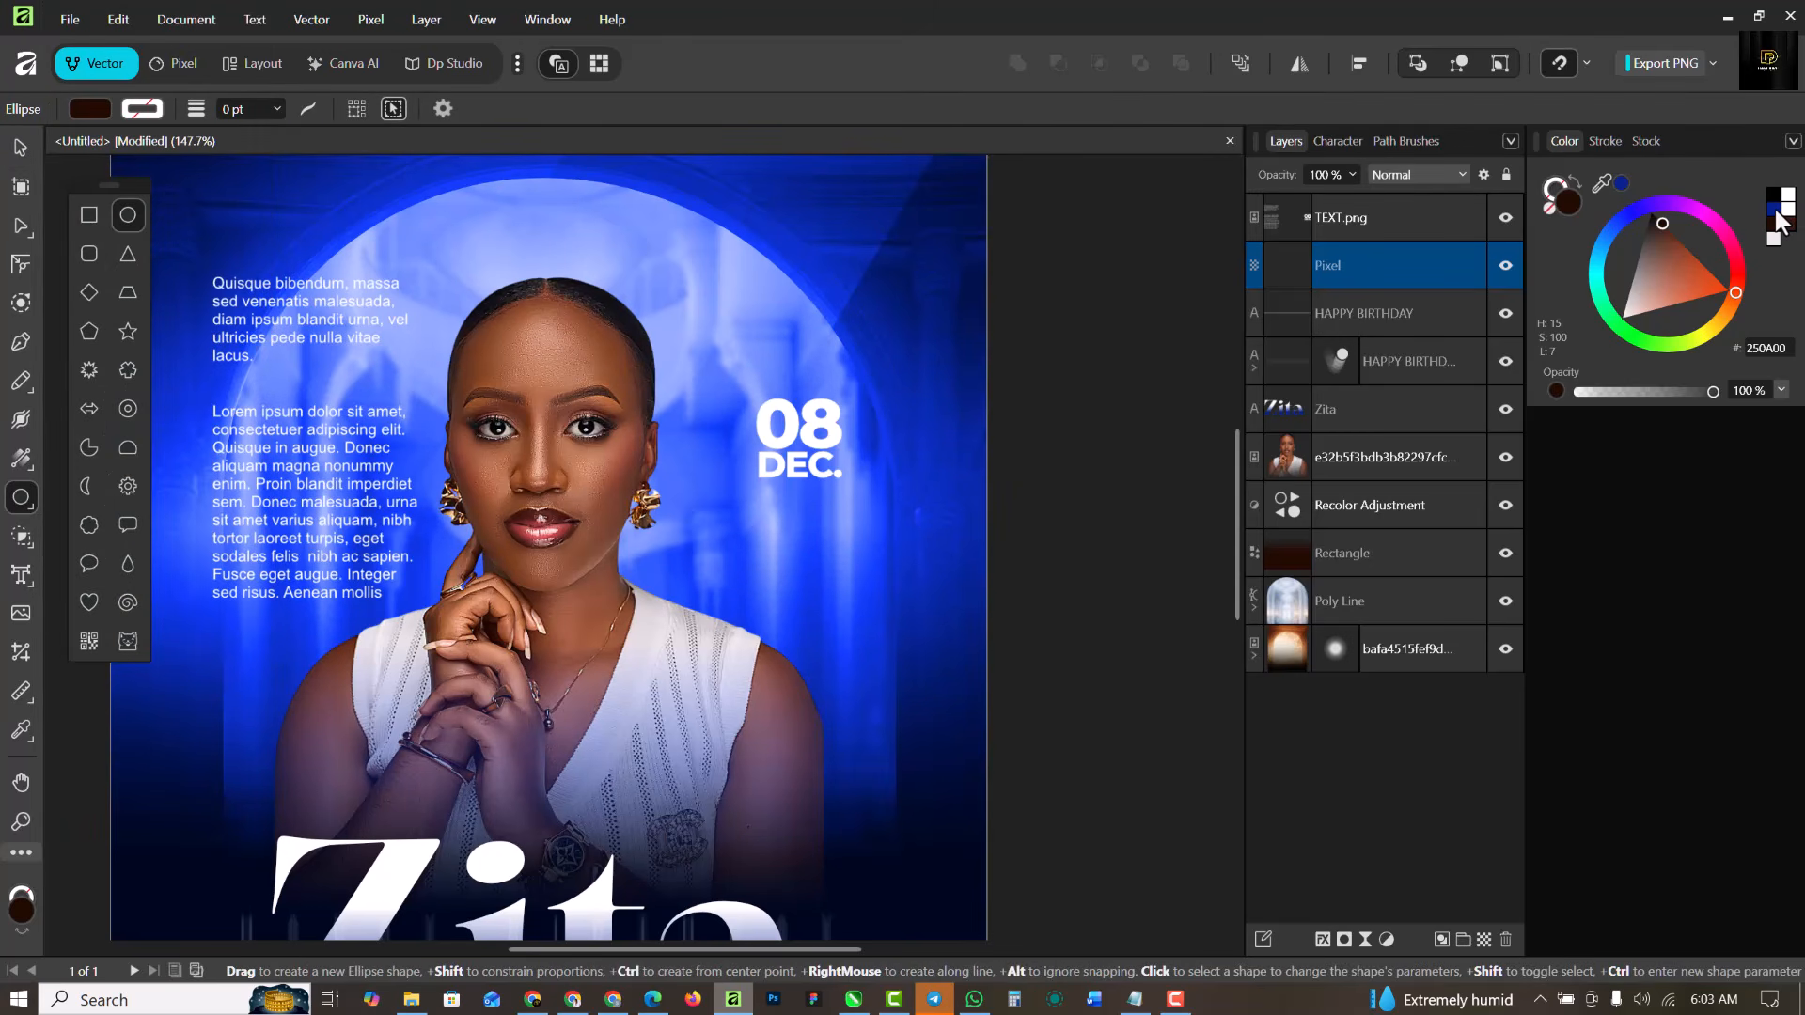
{"action": "left_click", "coordinate": [1776, 215]}
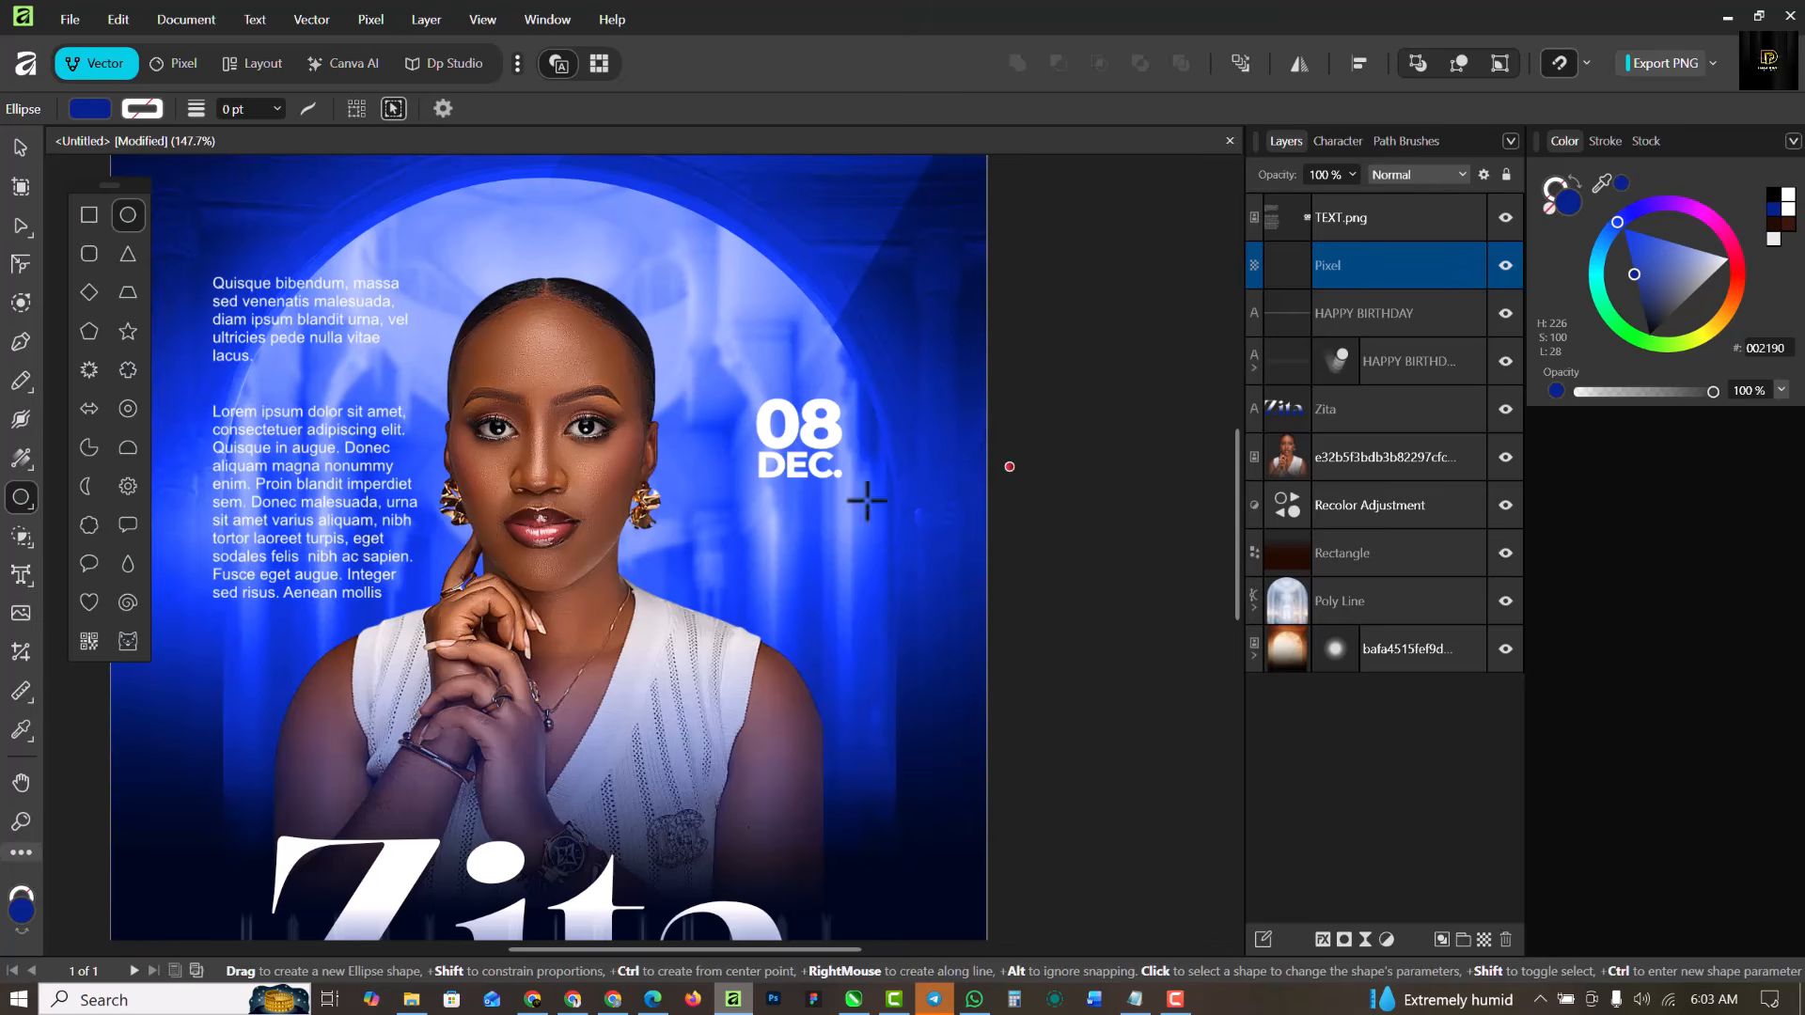
{"action": "scroll", "coordinate": [810, 470], "scroll_direction": "down", "scroll_amount": 2}
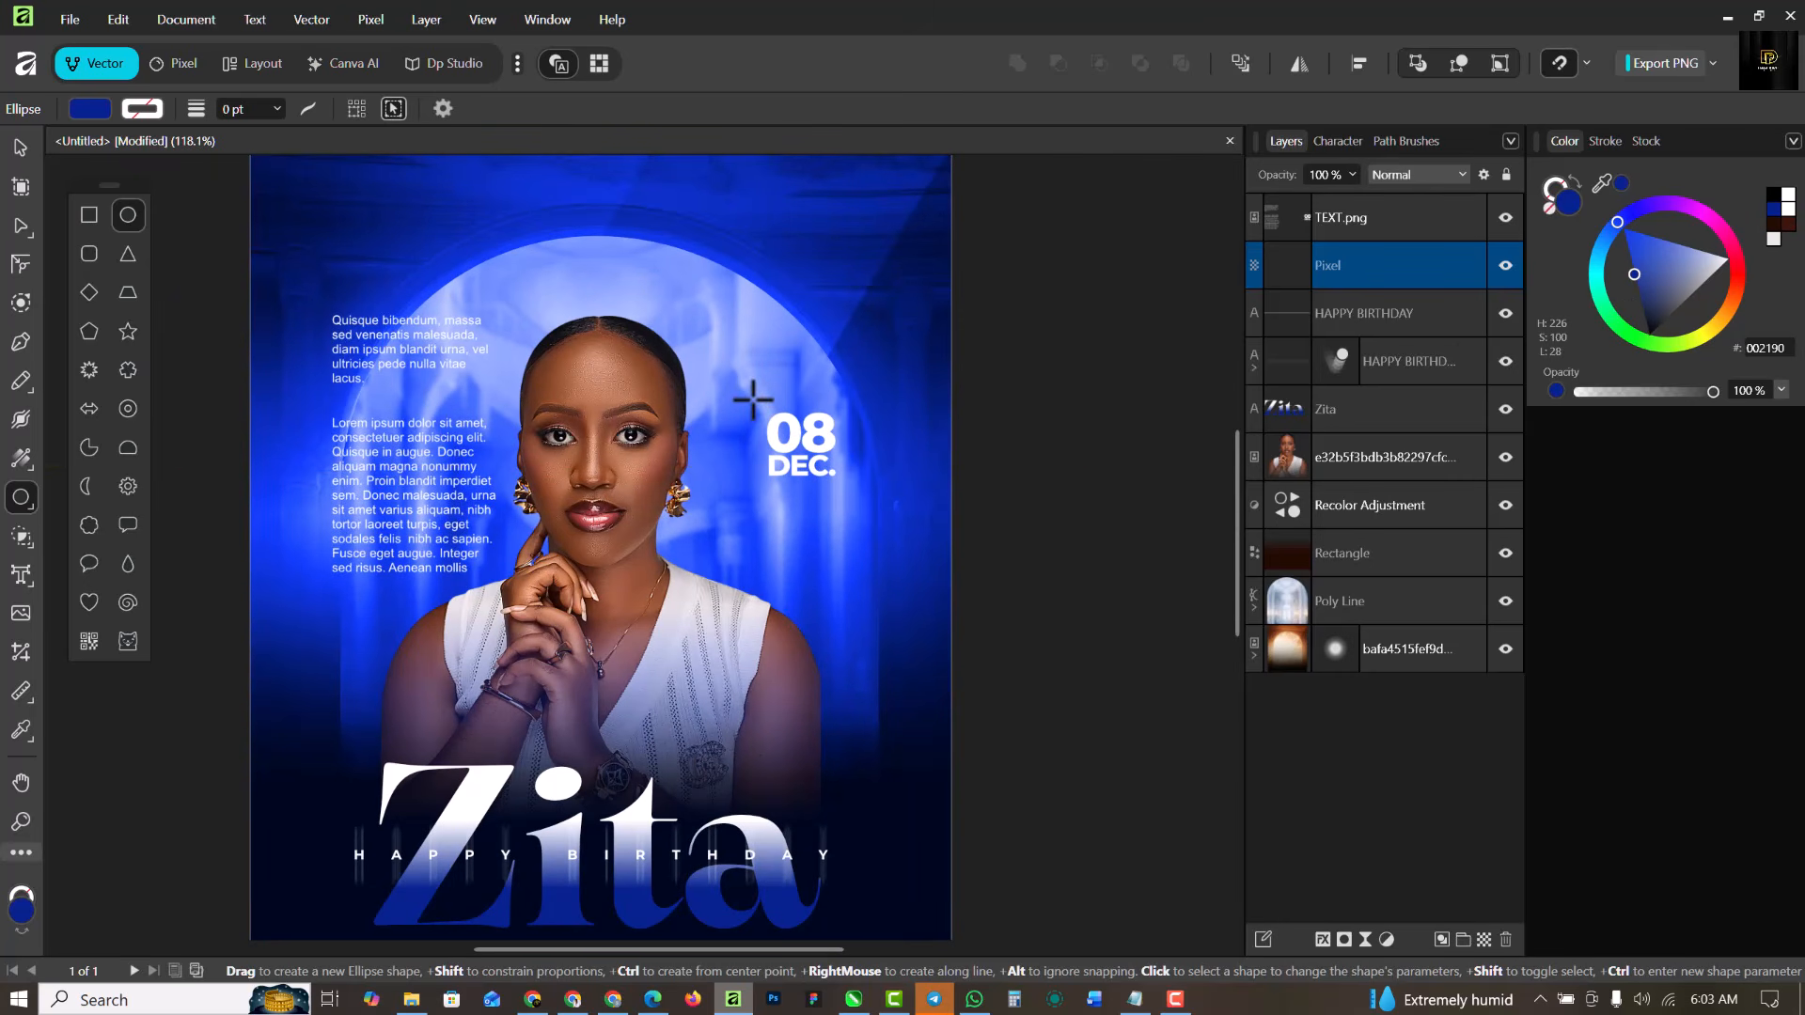
{"action": "left_click_drag", "start_coordinate": [753, 400], "coordinate": [873, 519]}
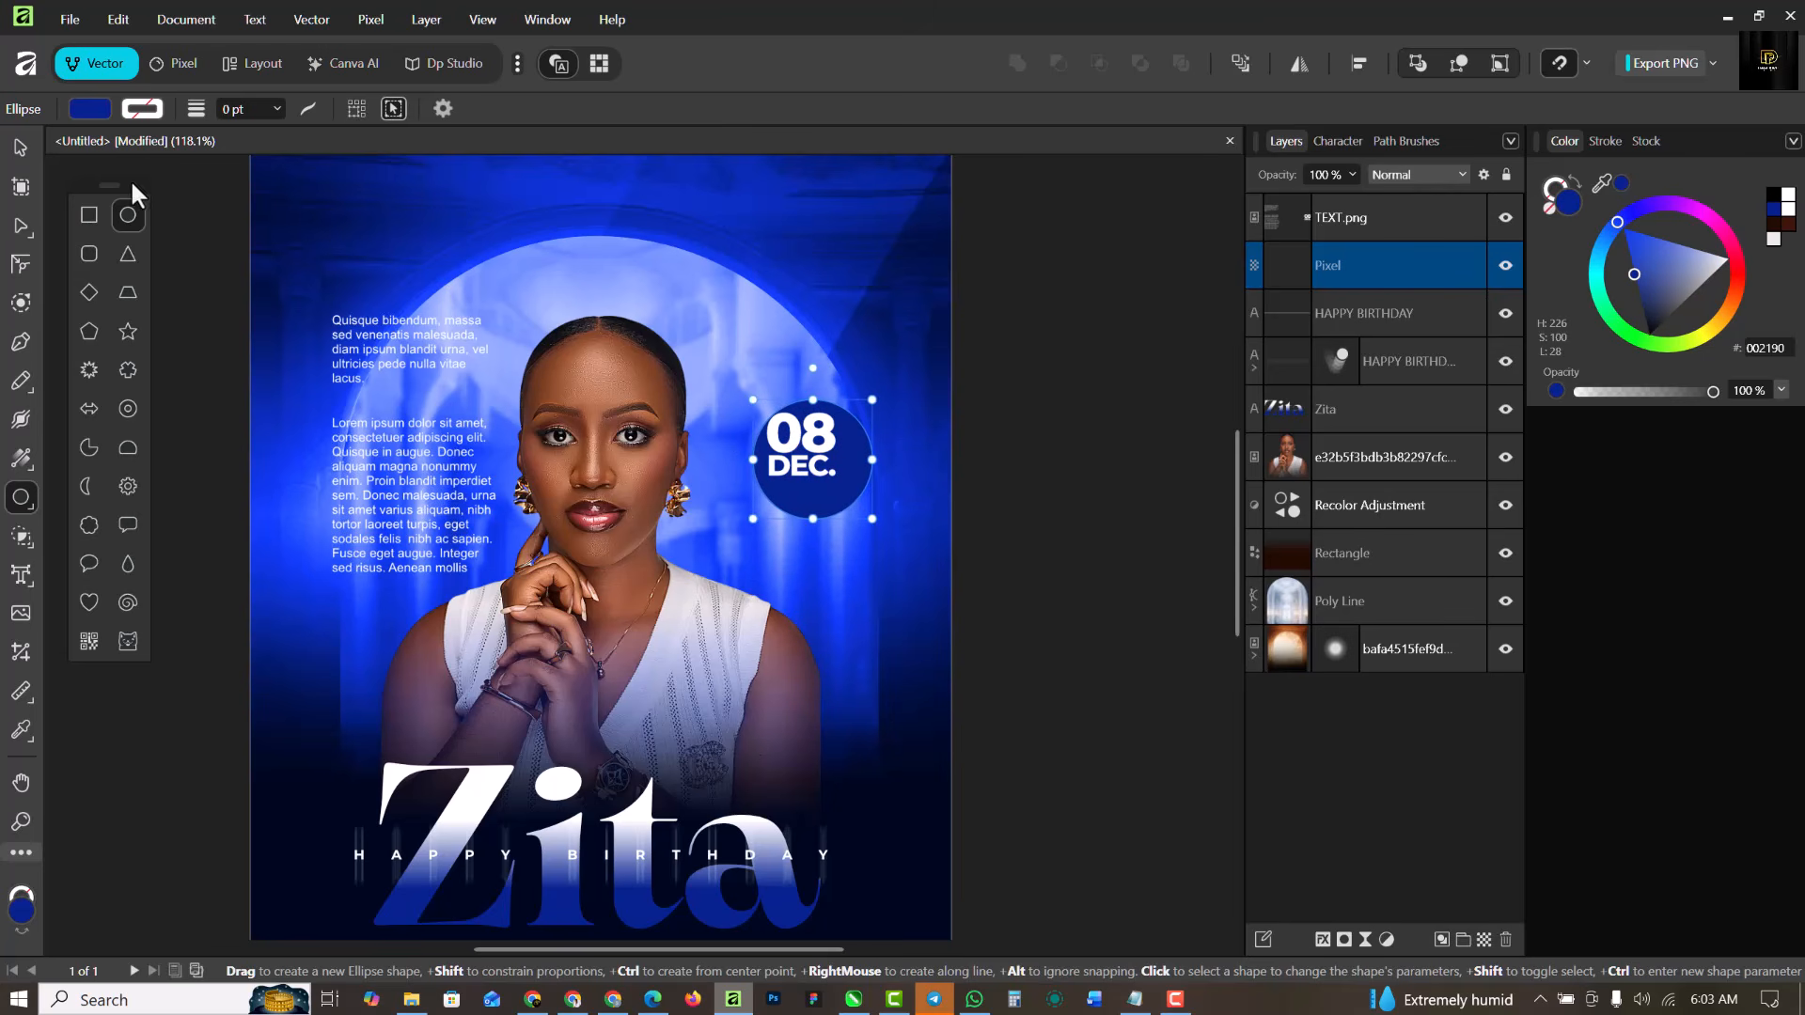
Reposition the blue circle so it sits centred behind the 08 DEC. date.
{"action": "left_click", "coordinate": [20, 147]}
{"action": "scroll", "coordinate": [831, 494], "scroll_direction": "up", "scroll_amount": 4}
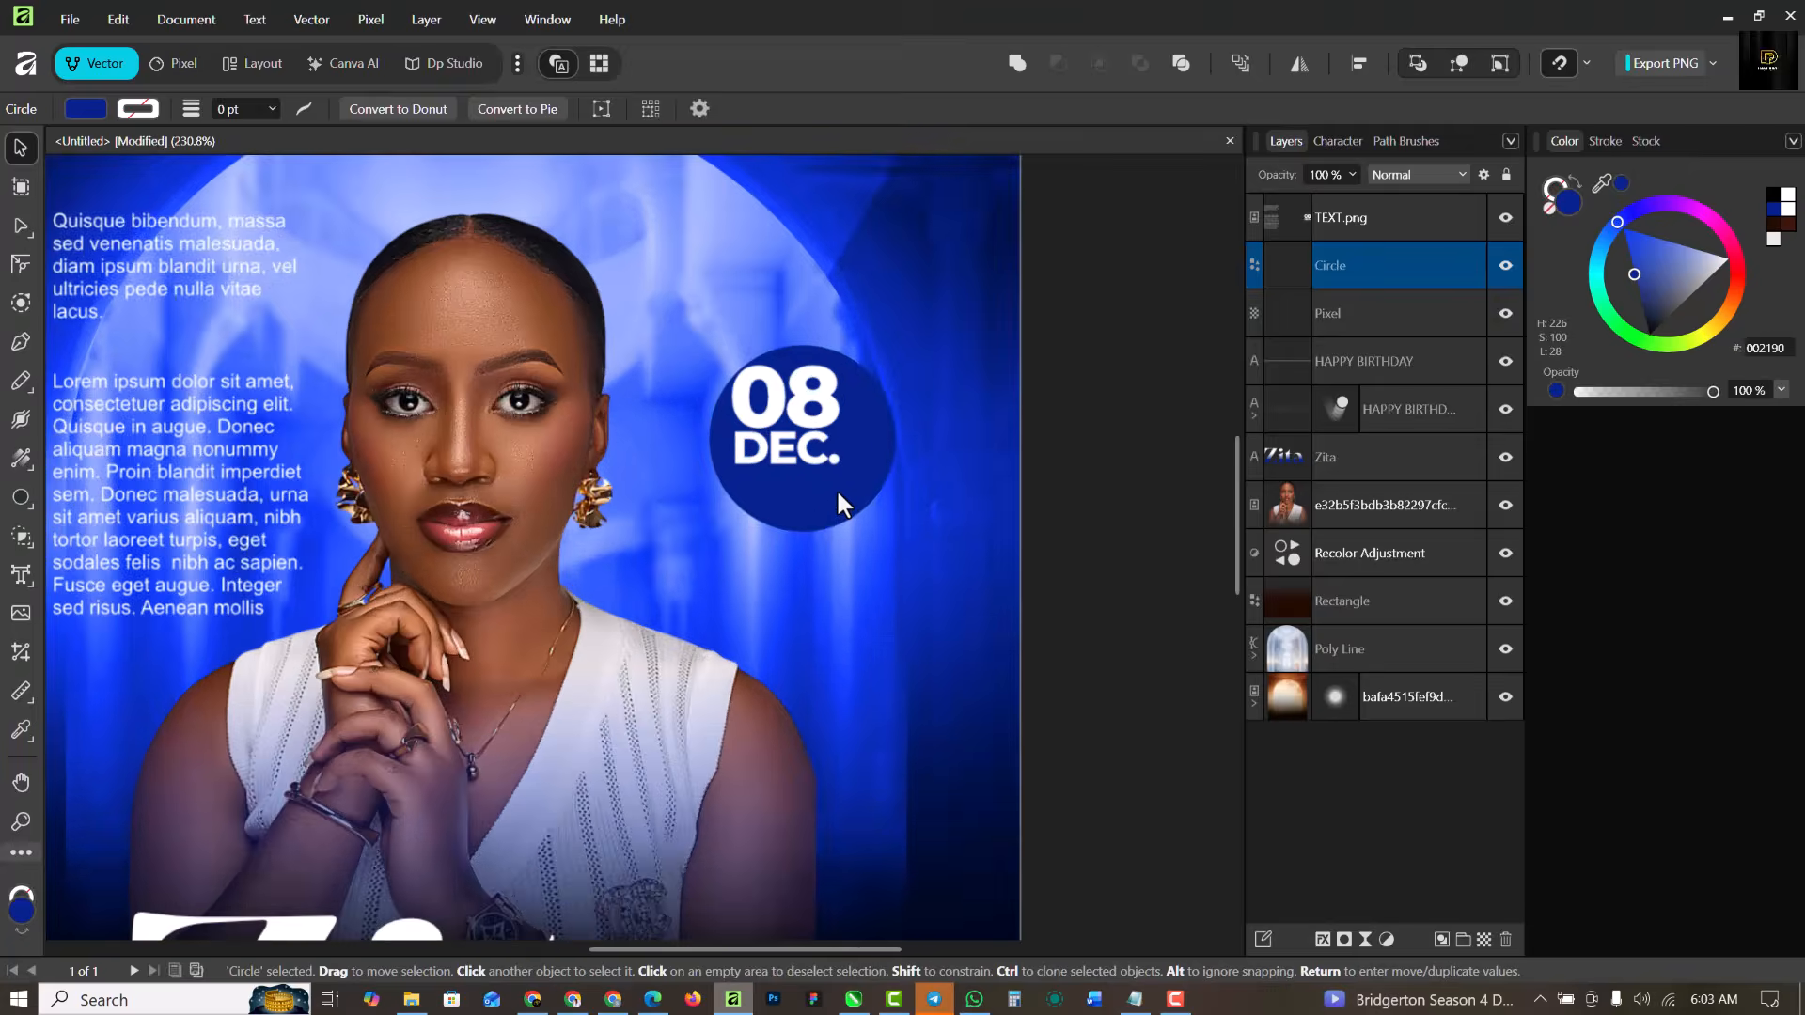
{"action": "left_click_drag", "start_coordinate": [835, 487], "coordinate": [823, 461]}
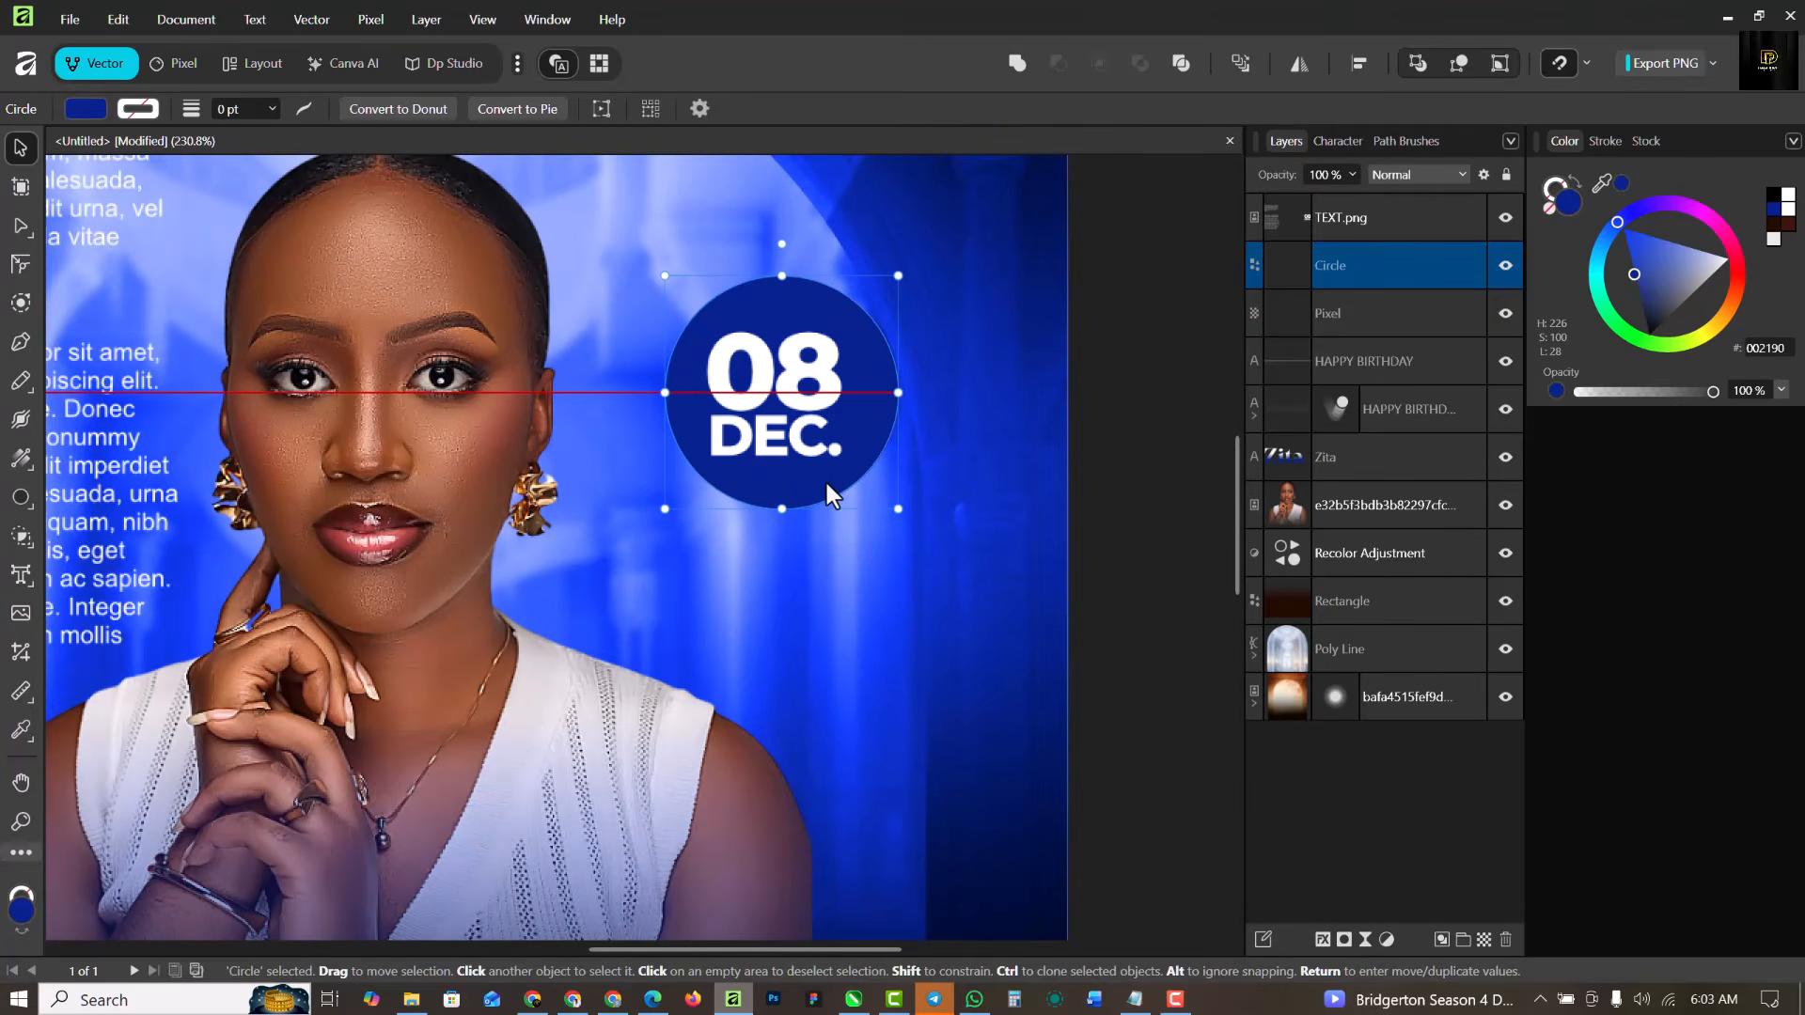
{"action": "scroll", "coordinate": [874, 361], "scroll_direction": "up", "scroll_amount": 3}
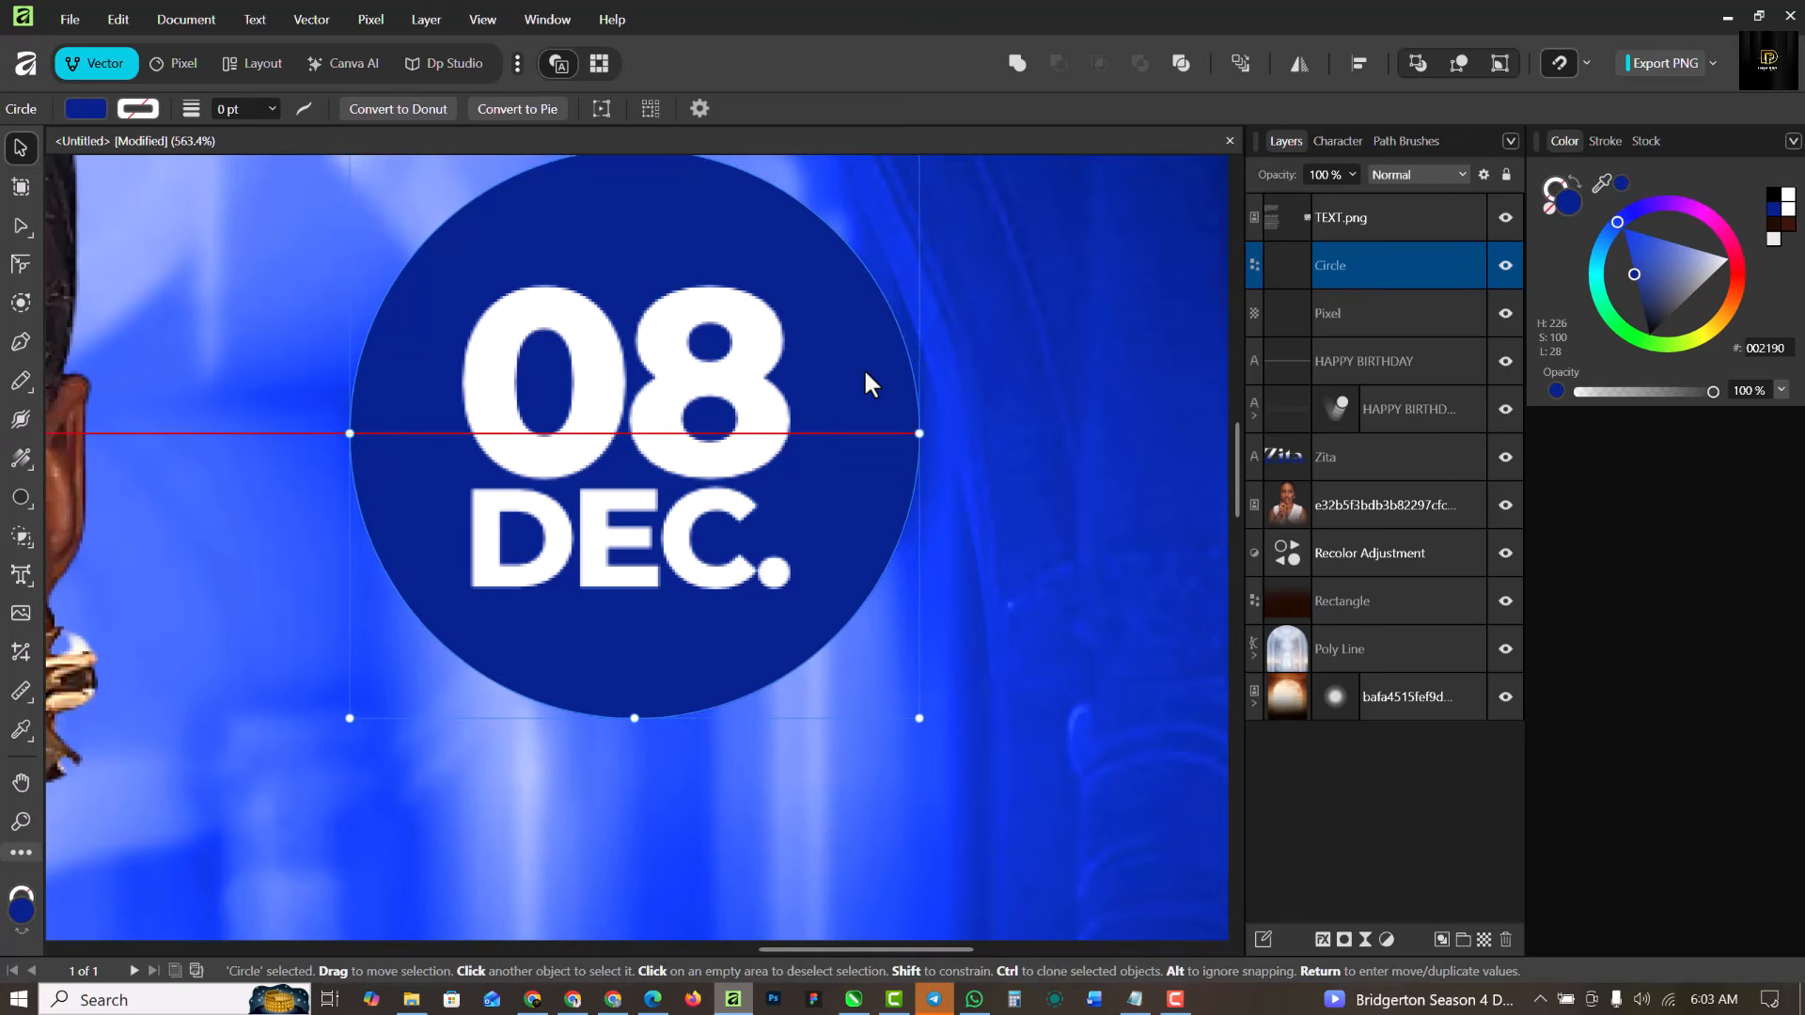
{"action": "scroll", "coordinate": [950, 479], "scroll_direction": "down", "scroll_amount": 3}
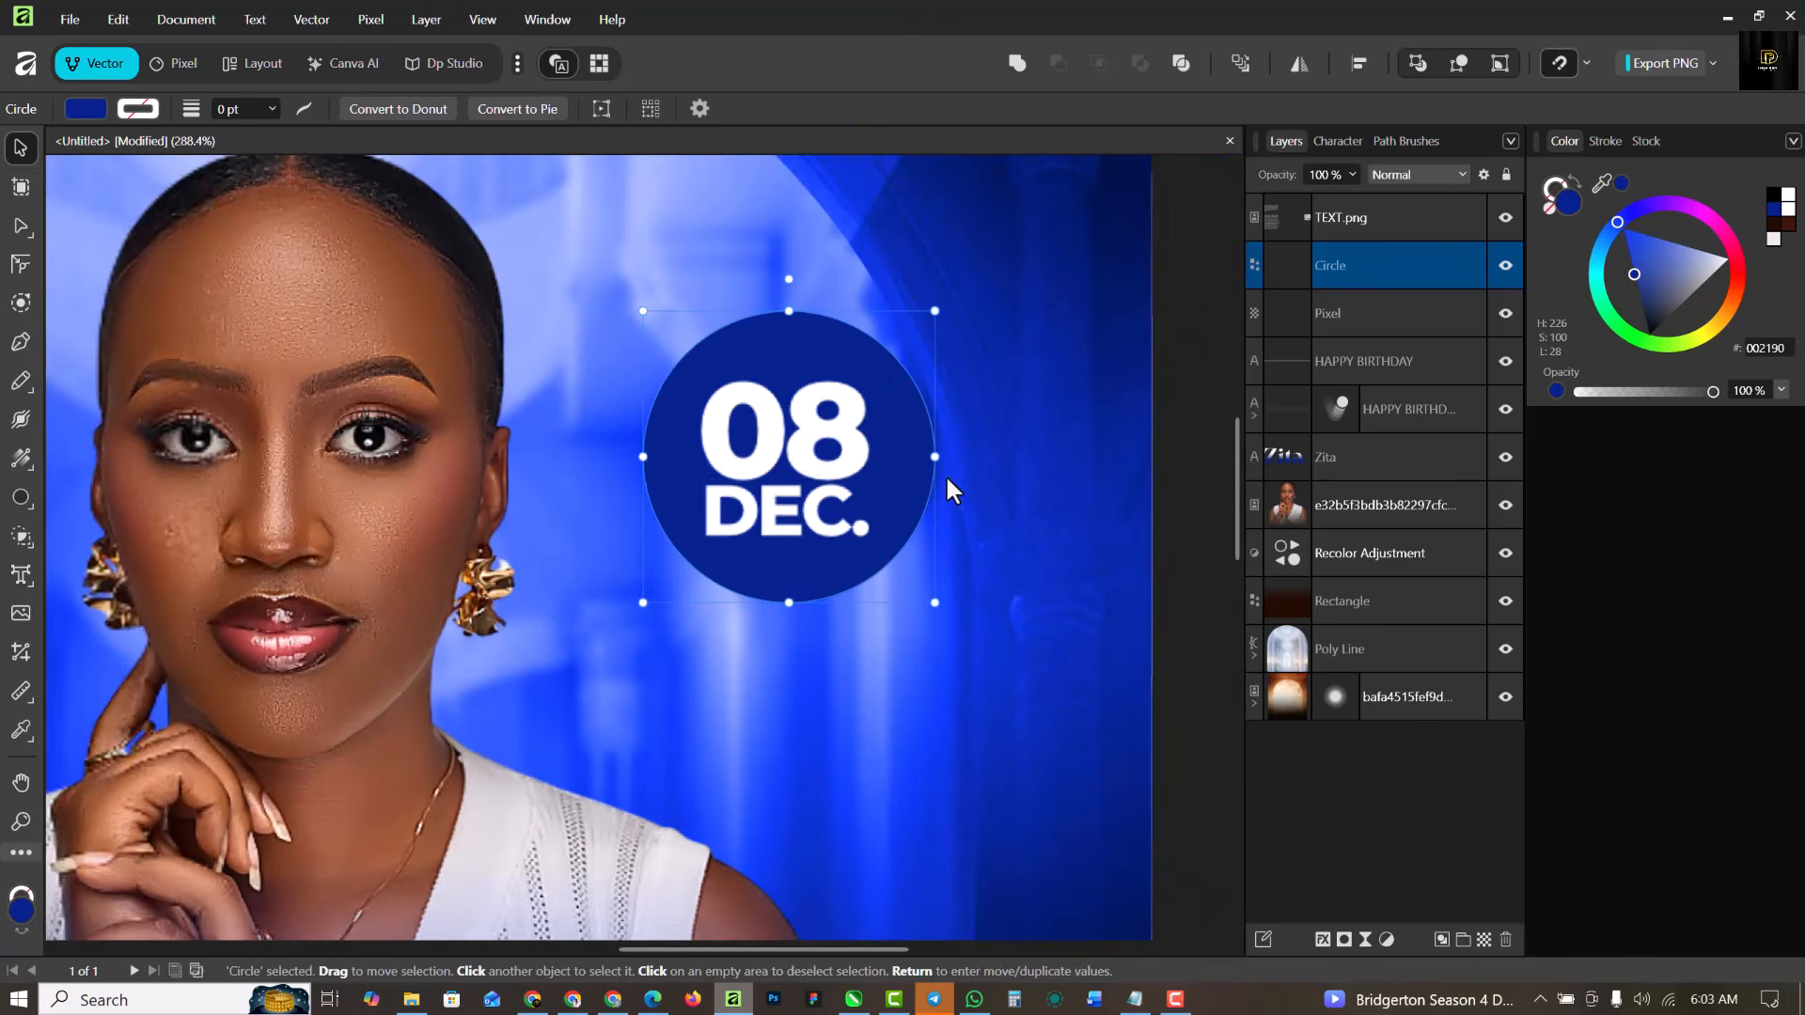
{"action": "scroll", "coordinate": [841, 449], "scroll_direction": "down", "scroll_amount": 4}
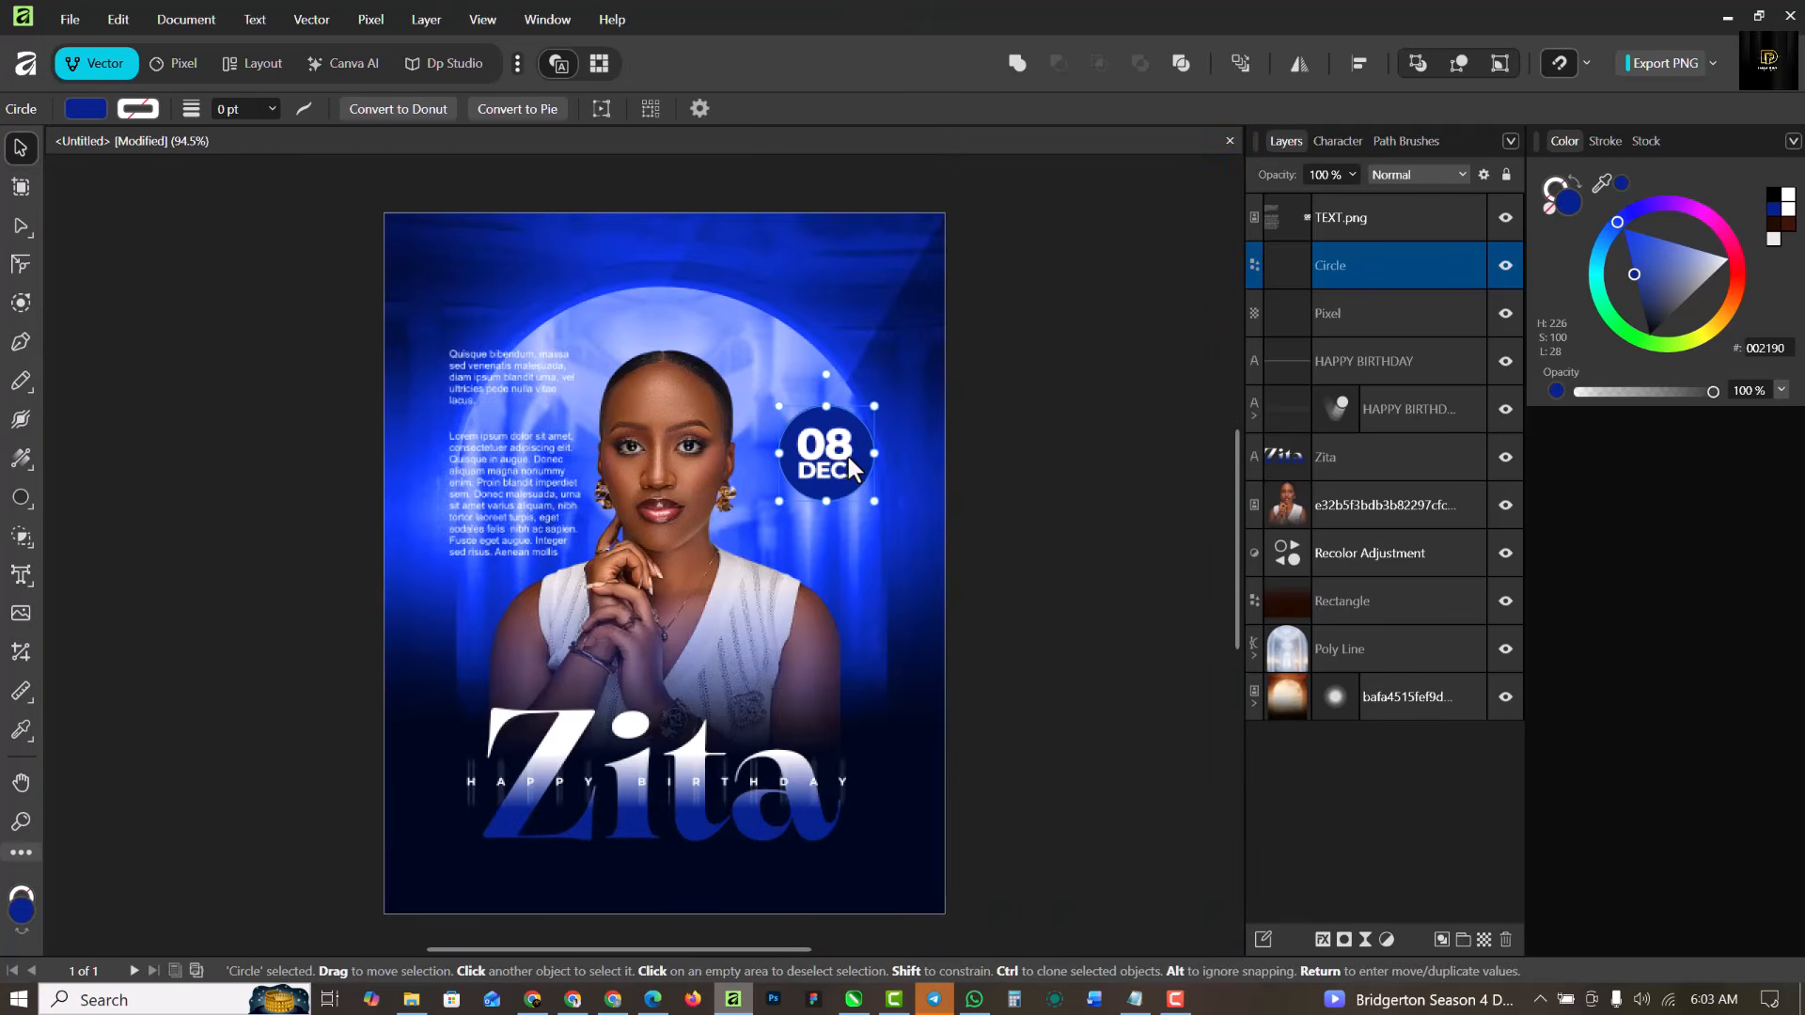
Apply a live Gaussian Blur with a radius of about 13.7 px to the blue circle behind the date.
{"action": "scroll", "coordinate": [843, 438], "scroll_direction": "up", "scroll_amount": 4}
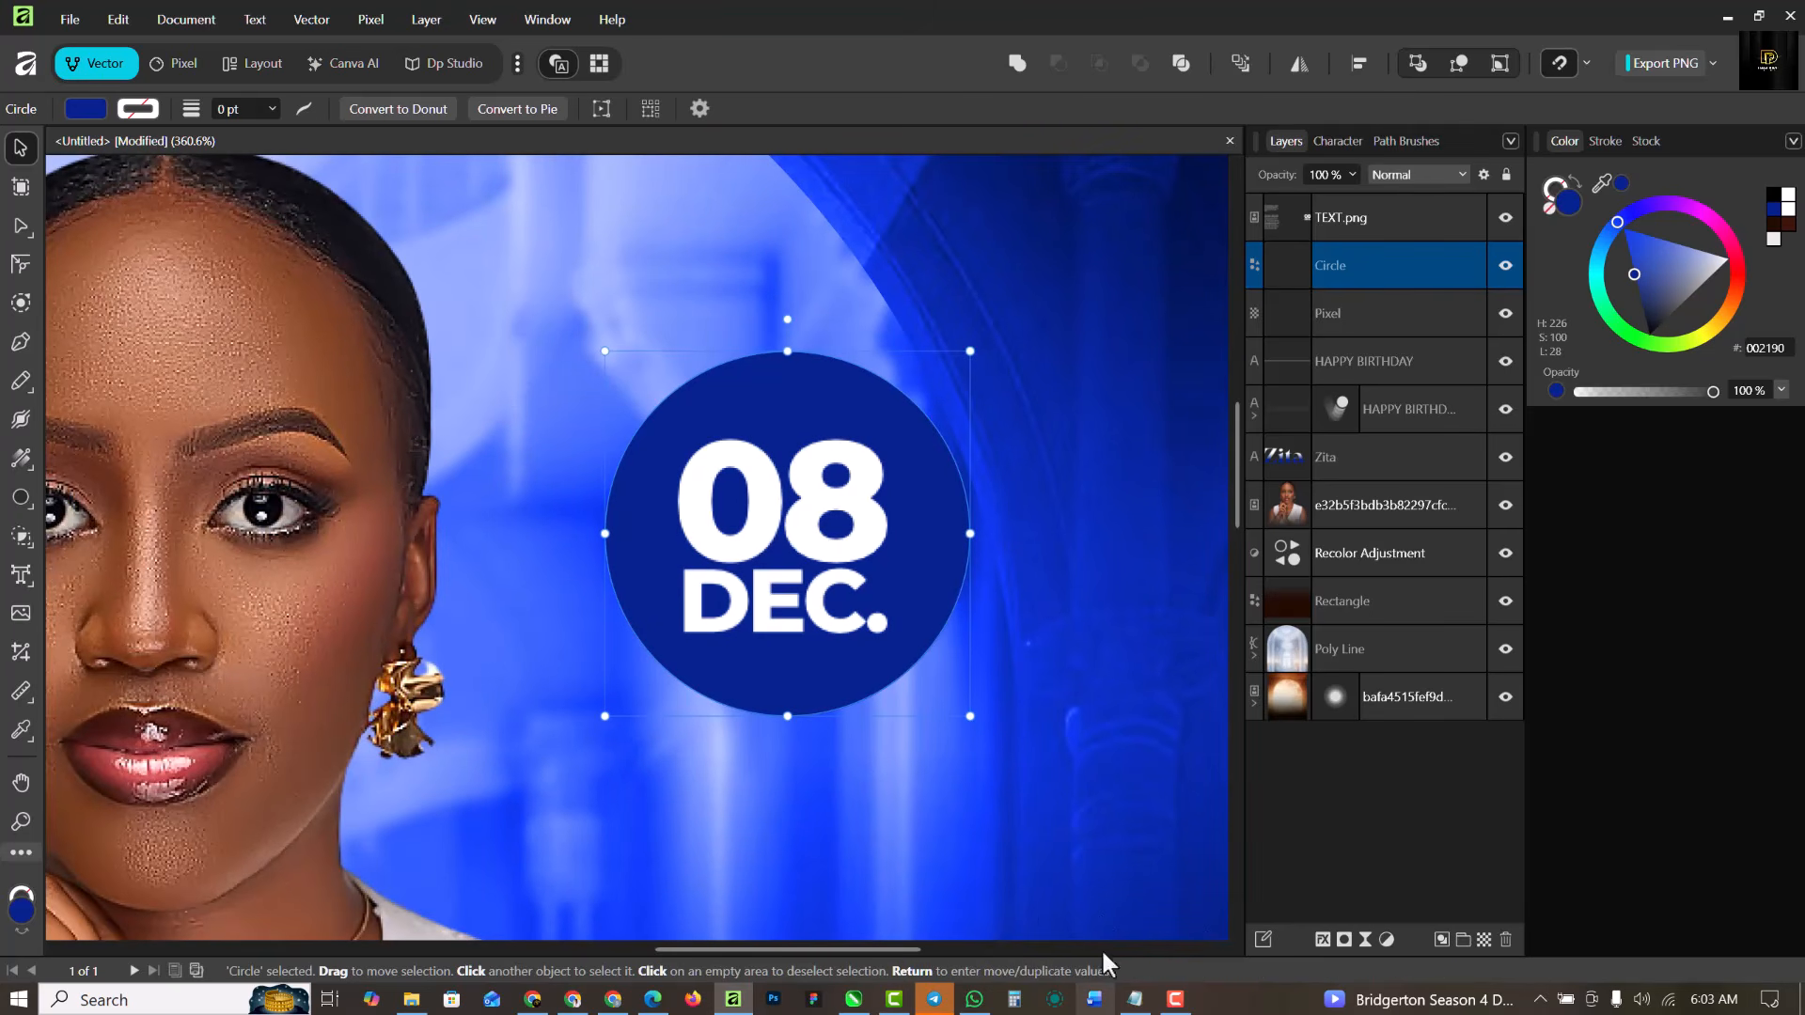
{"action": "left_click", "coordinate": [1363, 939]}
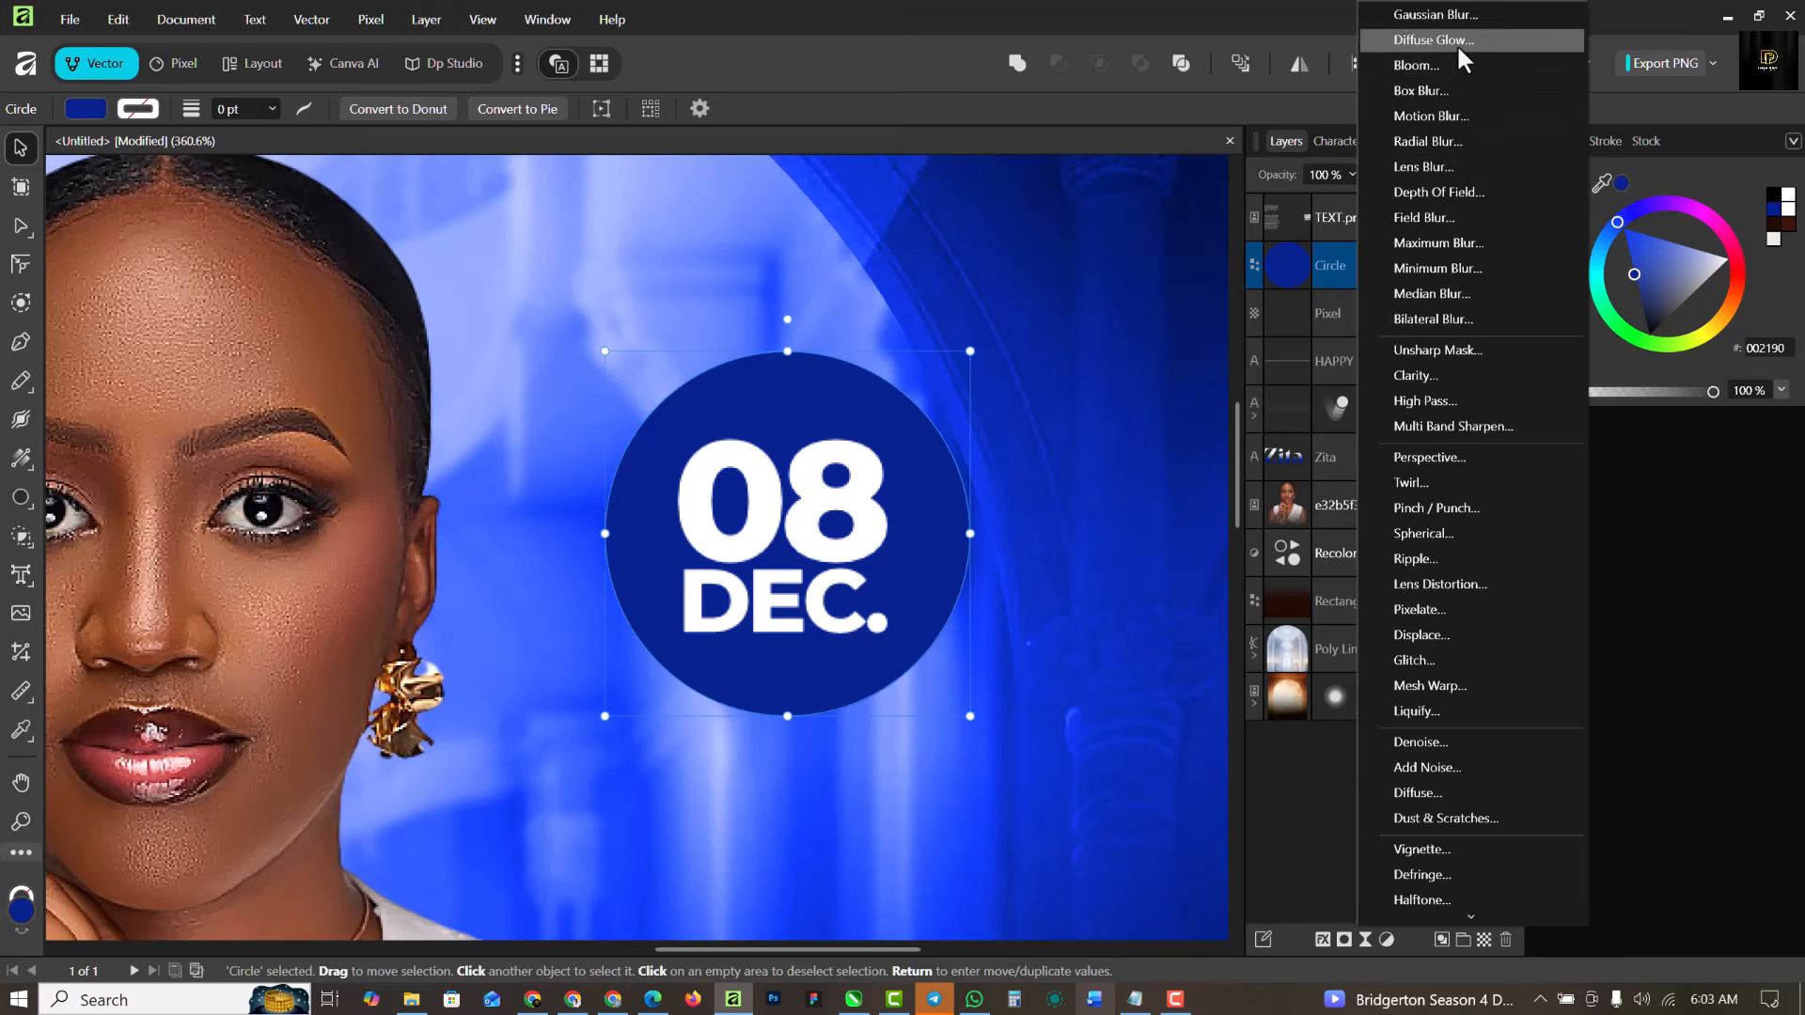
{"action": "left_click", "coordinate": [1453, 18]}
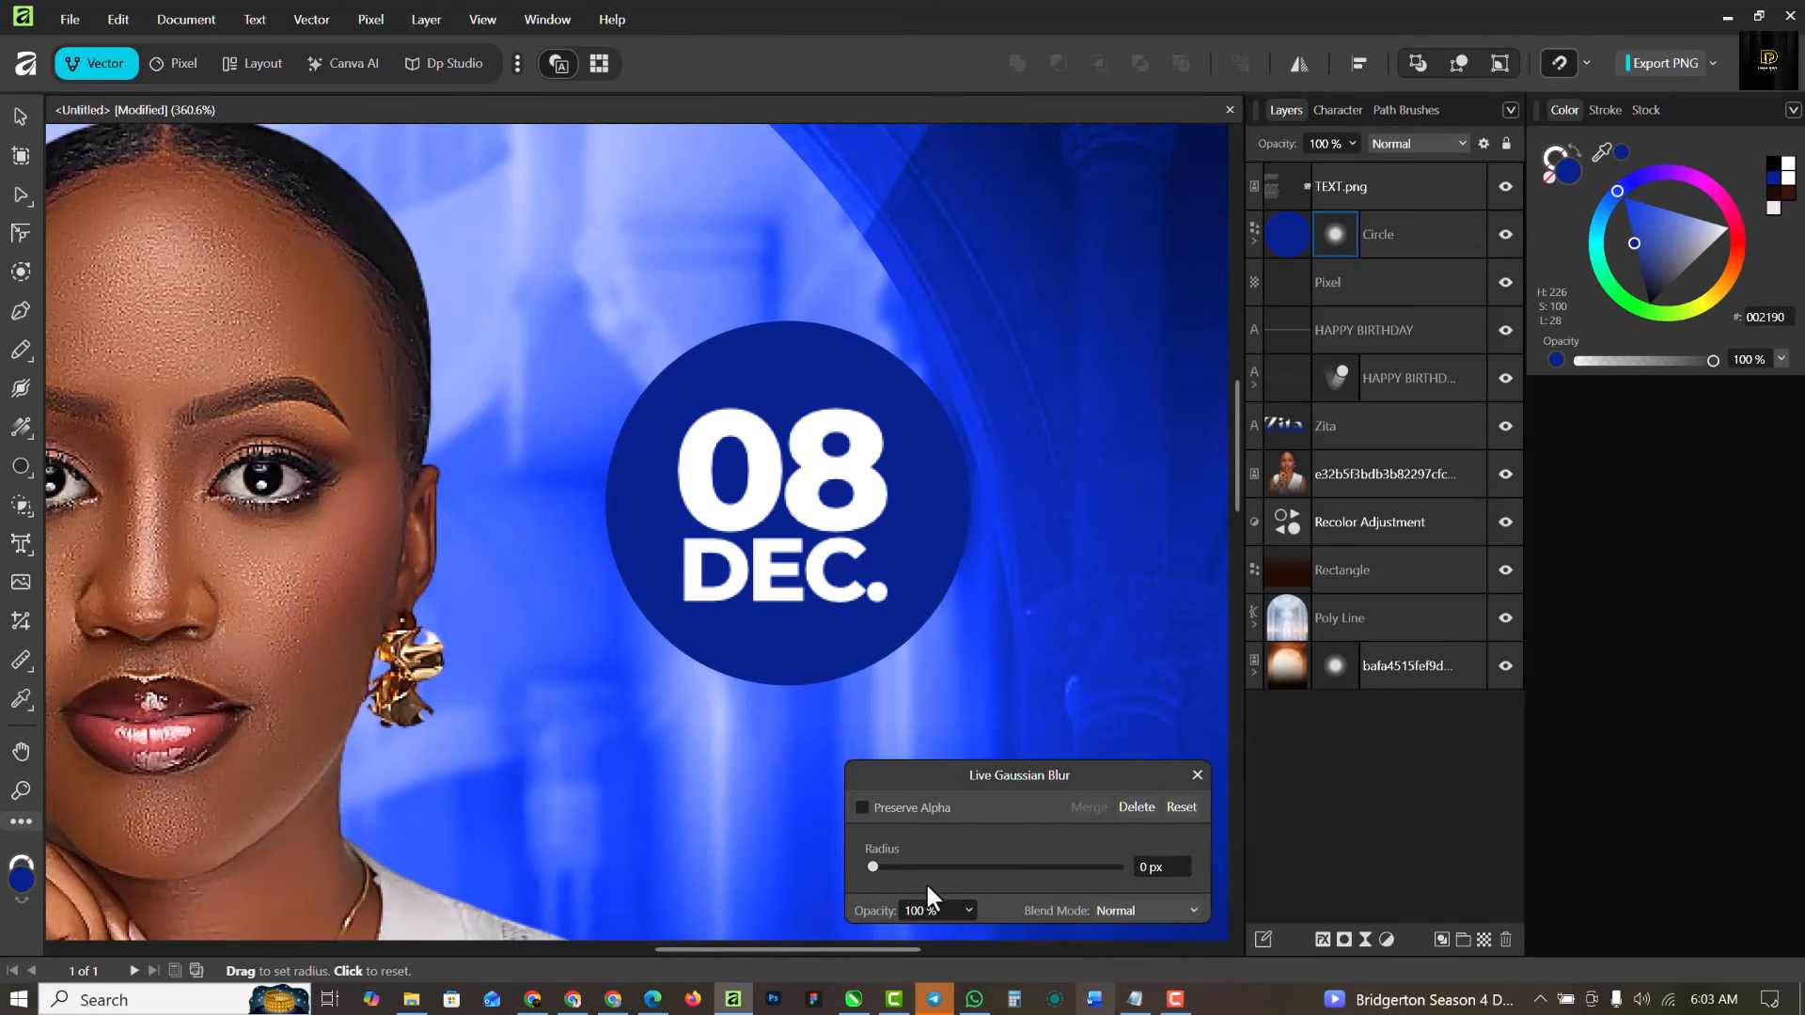
{"action": "left_click_drag", "start_coordinate": [954, 866], "coordinate": [1005, 876]}
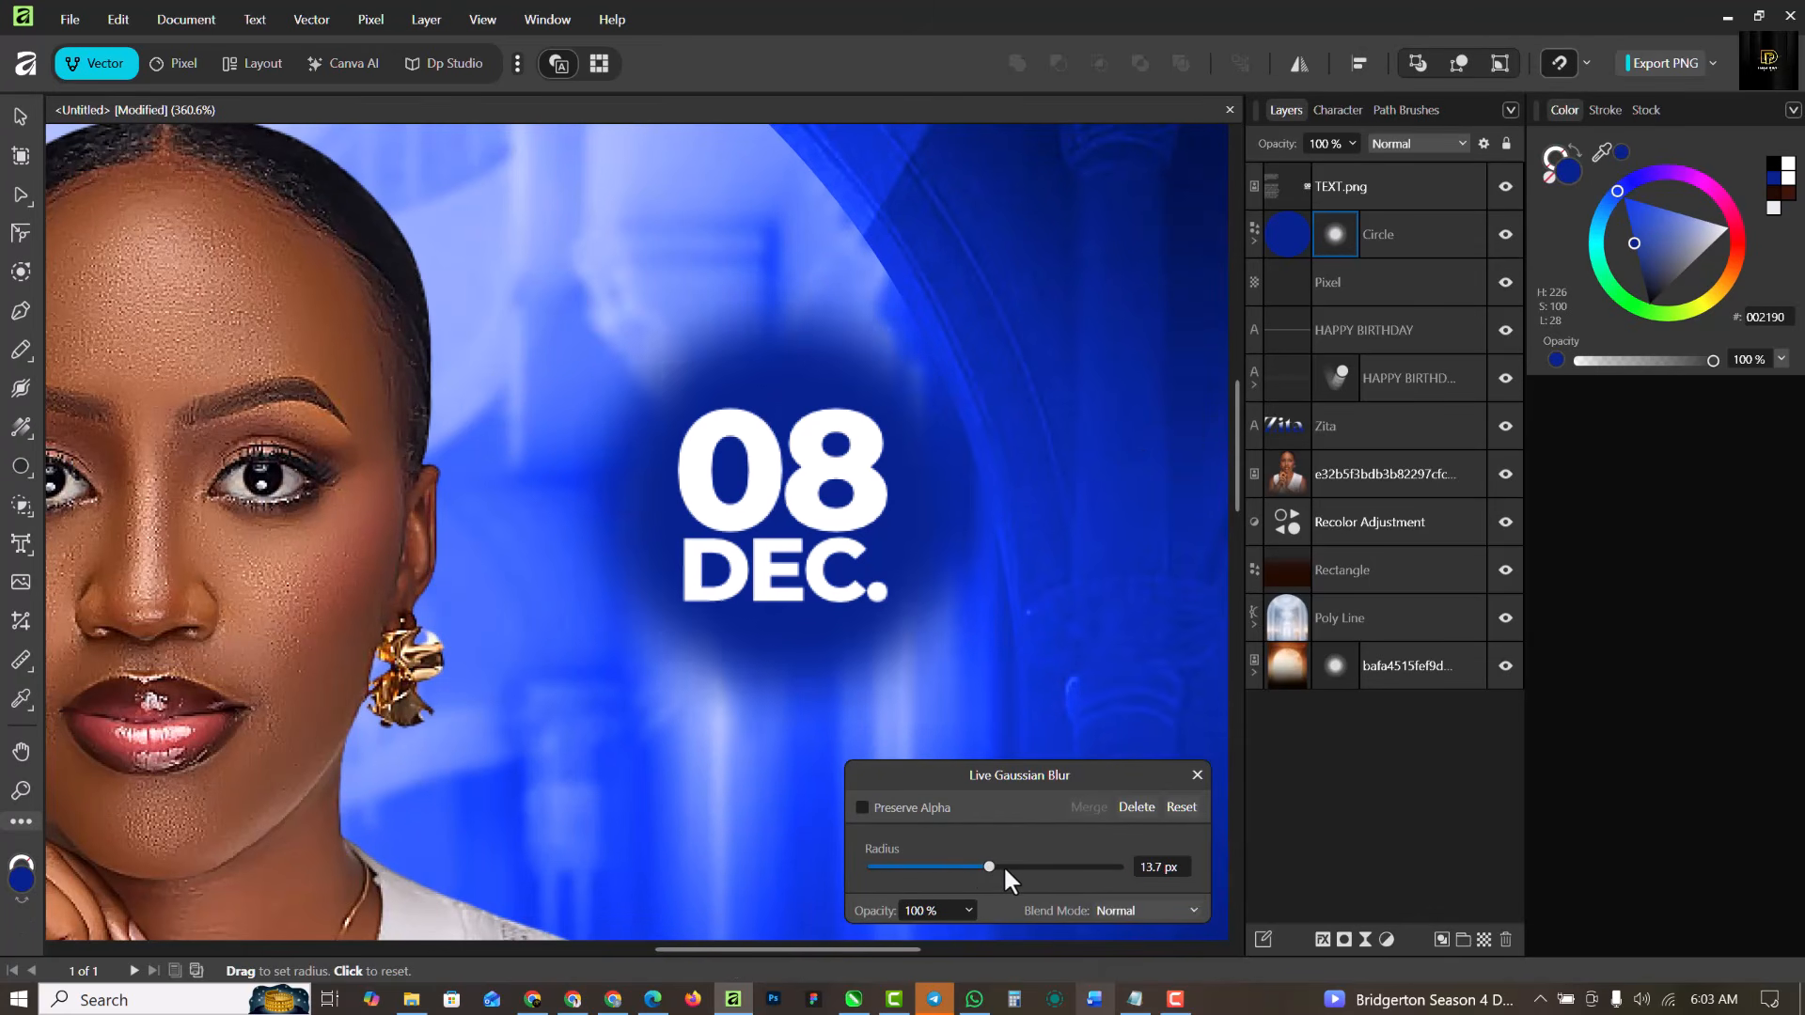
{"action": "left_click", "coordinate": [1198, 777]}
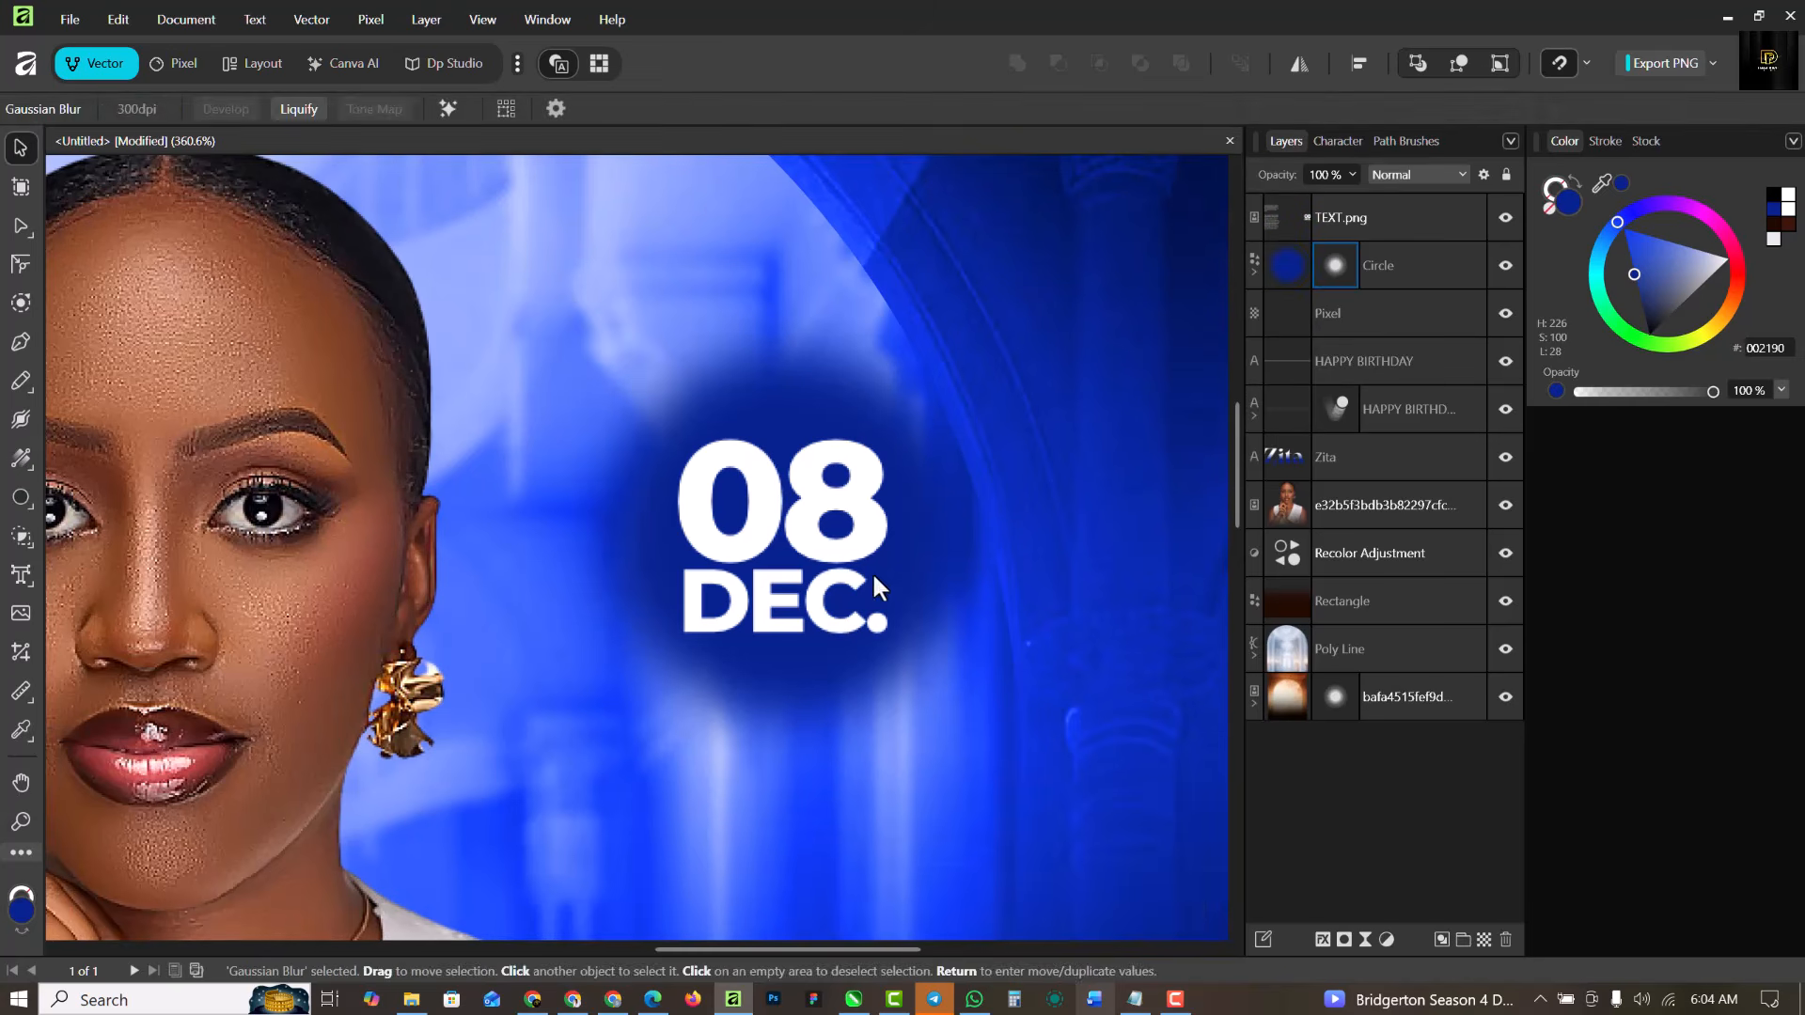
{"action": "scroll", "coordinate": [872, 572], "scroll_direction": "down", "scroll_amount": 8}
{"action": "scroll", "coordinate": [890, 606], "scroll_direction": "down", "scroll_amount": 3}
{"action": "scroll", "coordinate": [889, 606], "scroll_direction": "up", "scroll_amount": 2}
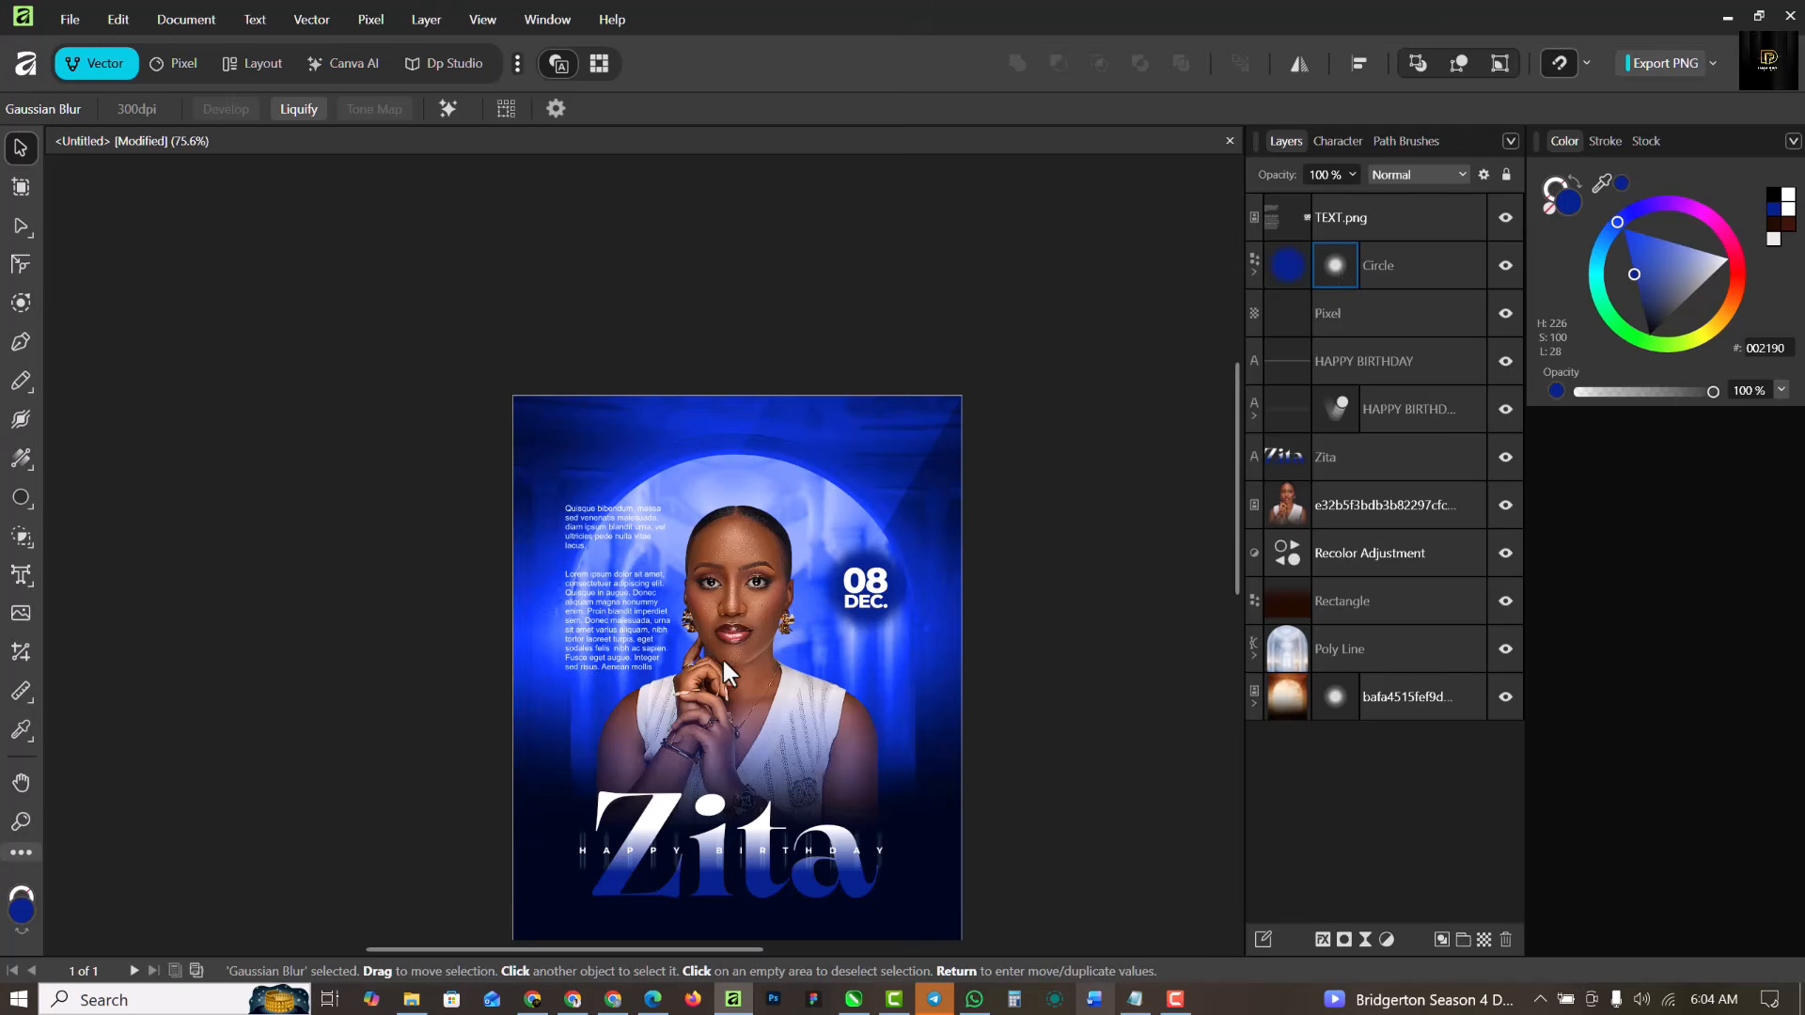
{"action": "scroll", "coordinate": [776, 536], "scroll_direction": "down", "scroll_amount": 1}
{"action": "scroll", "coordinate": [765, 571], "scroll_direction": "up", "scroll_amount": 2}
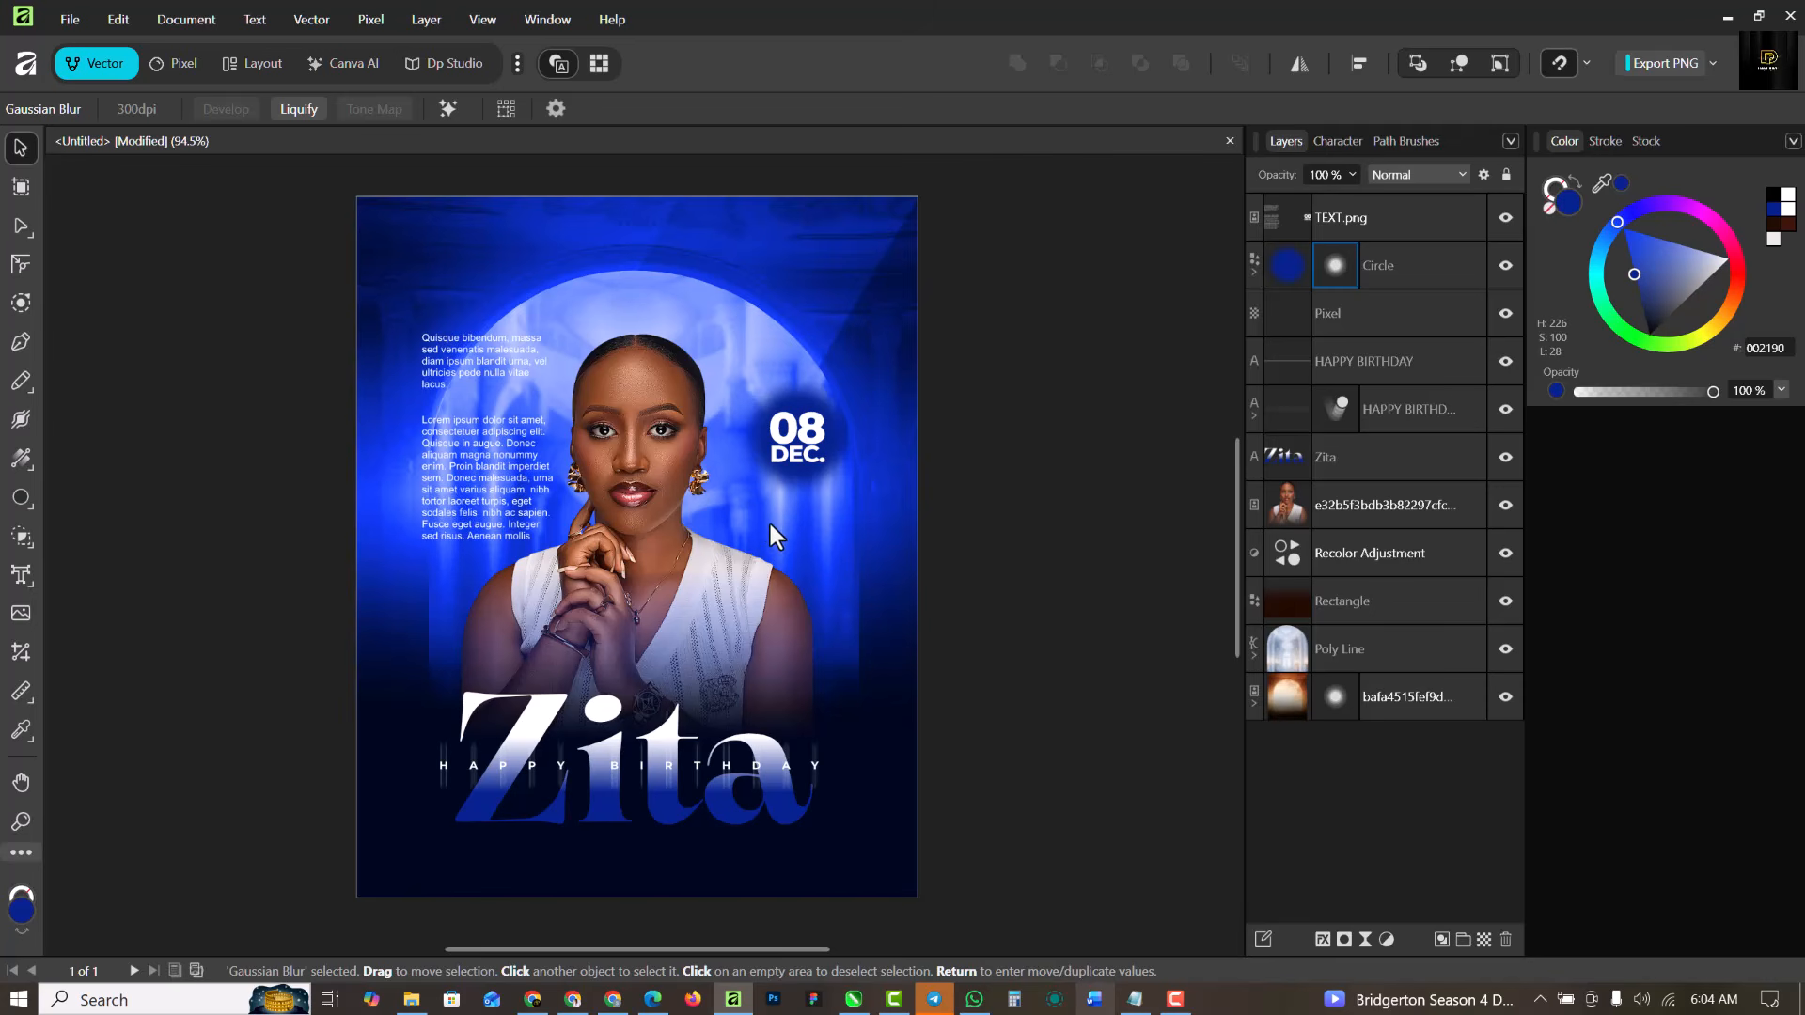
Add a Color Balance adjustment above the portrait image, with midtones Yellow/Blue at 22% and Cyan/Red at about -2%.
{"action": "left_click", "coordinate": [677, 555]}
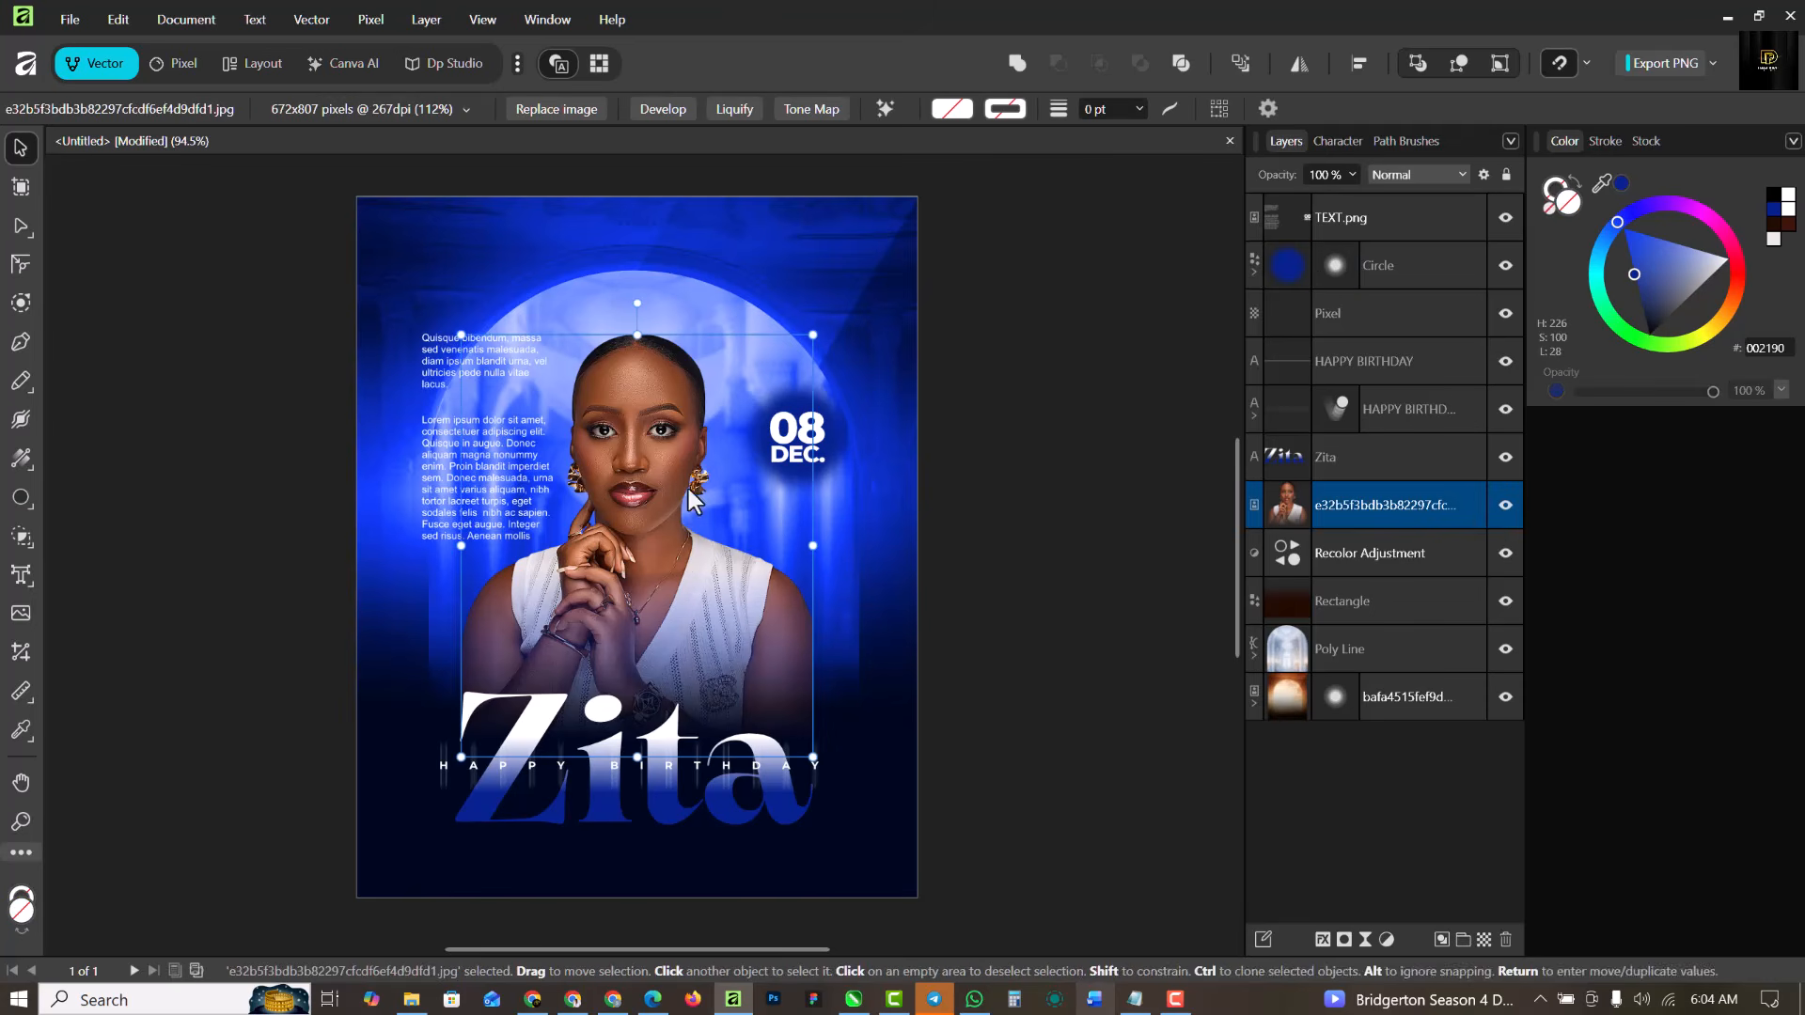
{"action": "left_click", "coordinate": [1387, 941]}
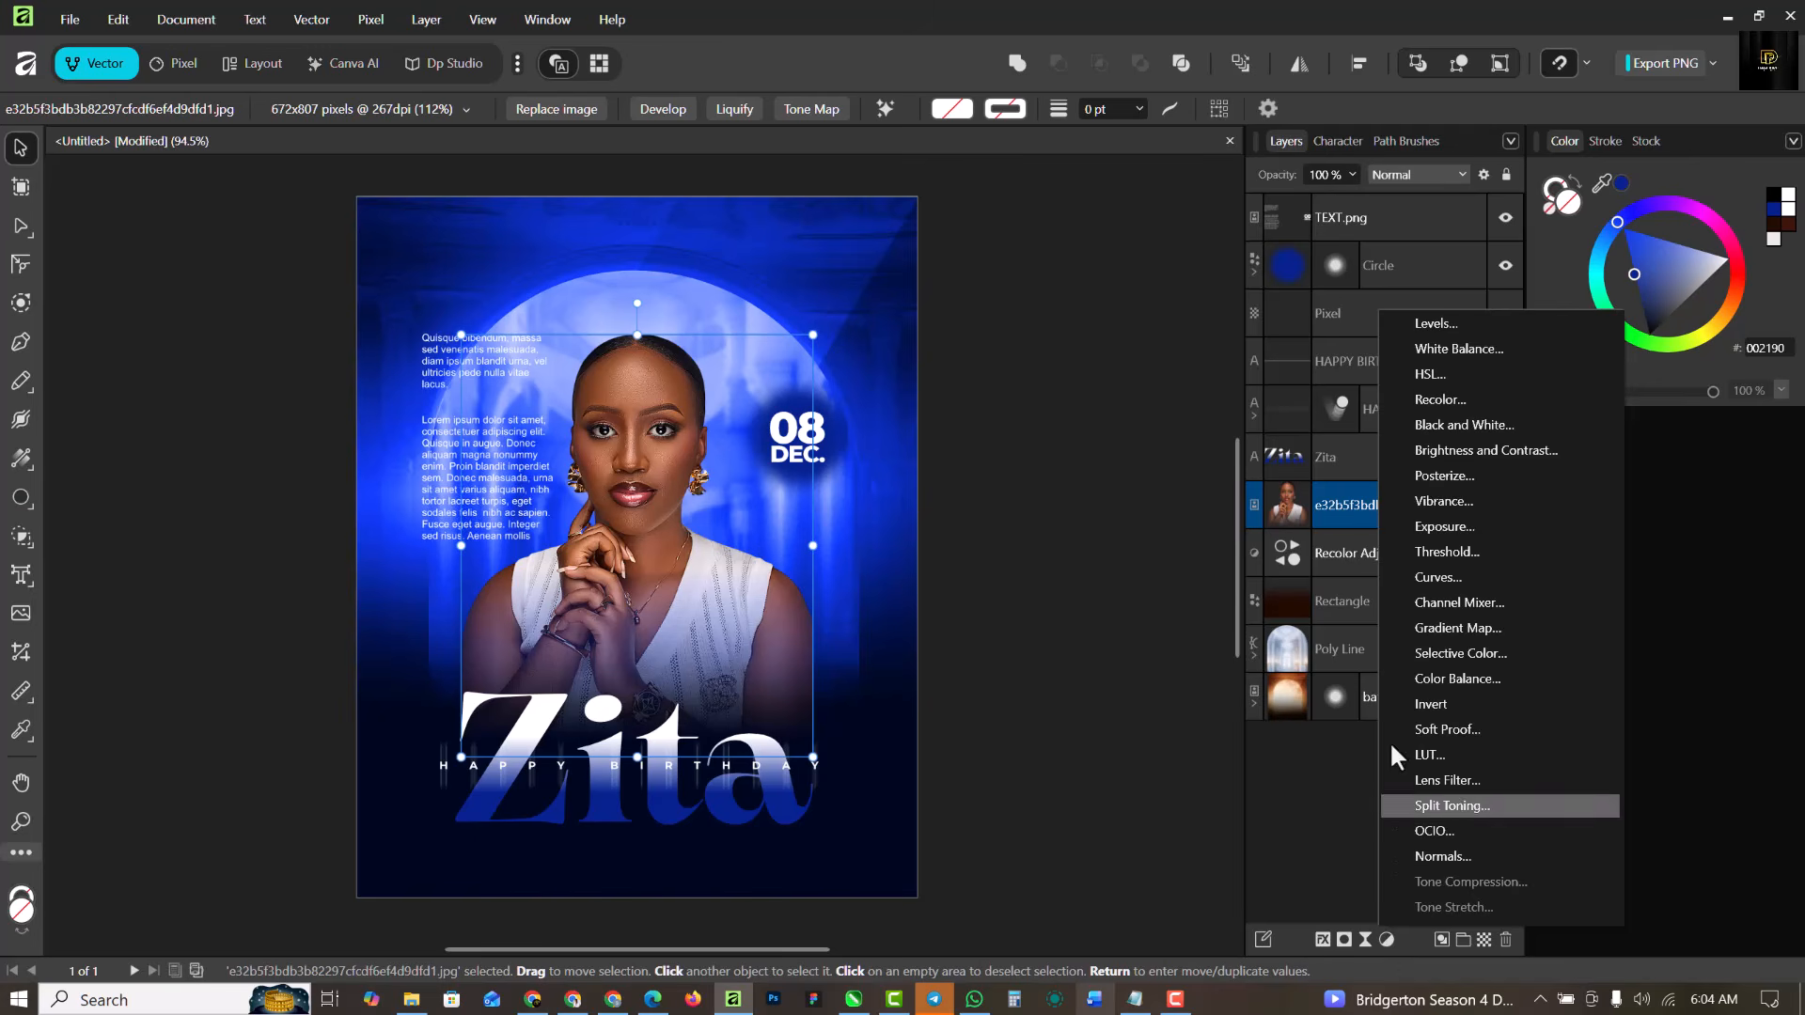
{"action": "left_click", "coordinate": [1471, 680]}
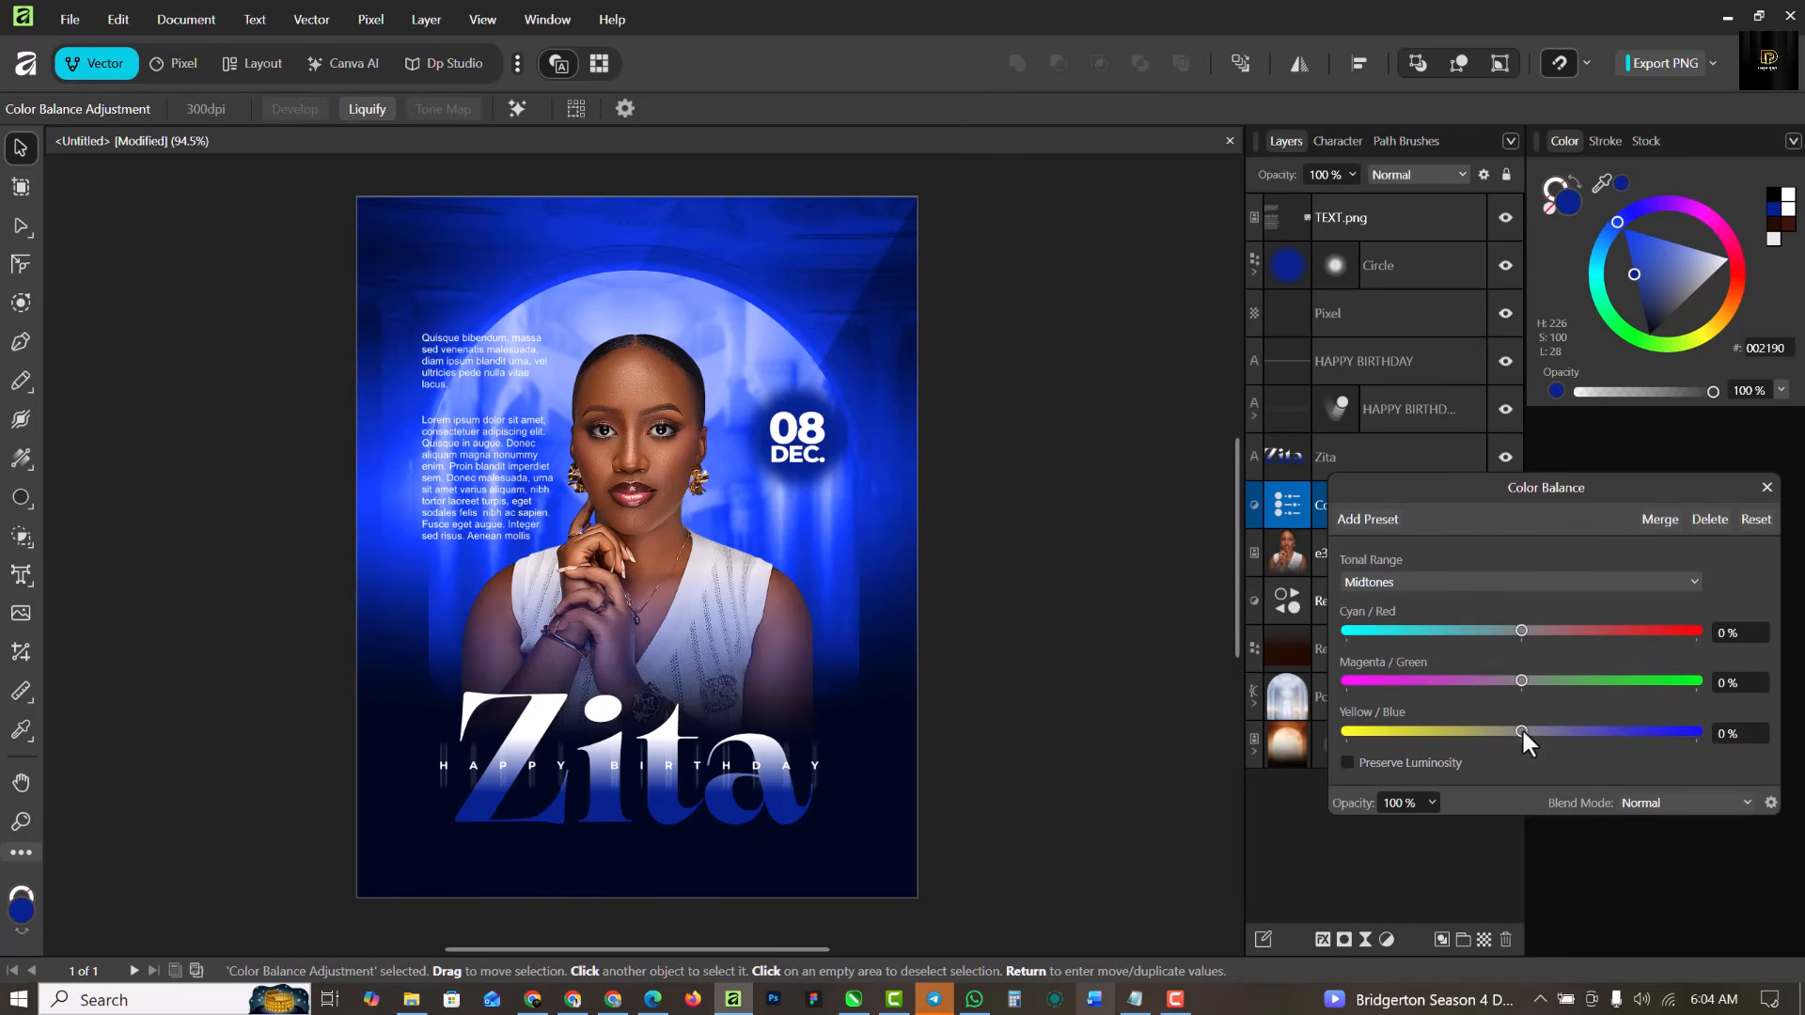
{"action": "left_click_drag", "start_coordinate": [1541, 736], "coordinate": [1559, 738]}
{"action": "left_click_drag", "start_coordinate": [1520, 631], "coordinate": [1514, 632]}
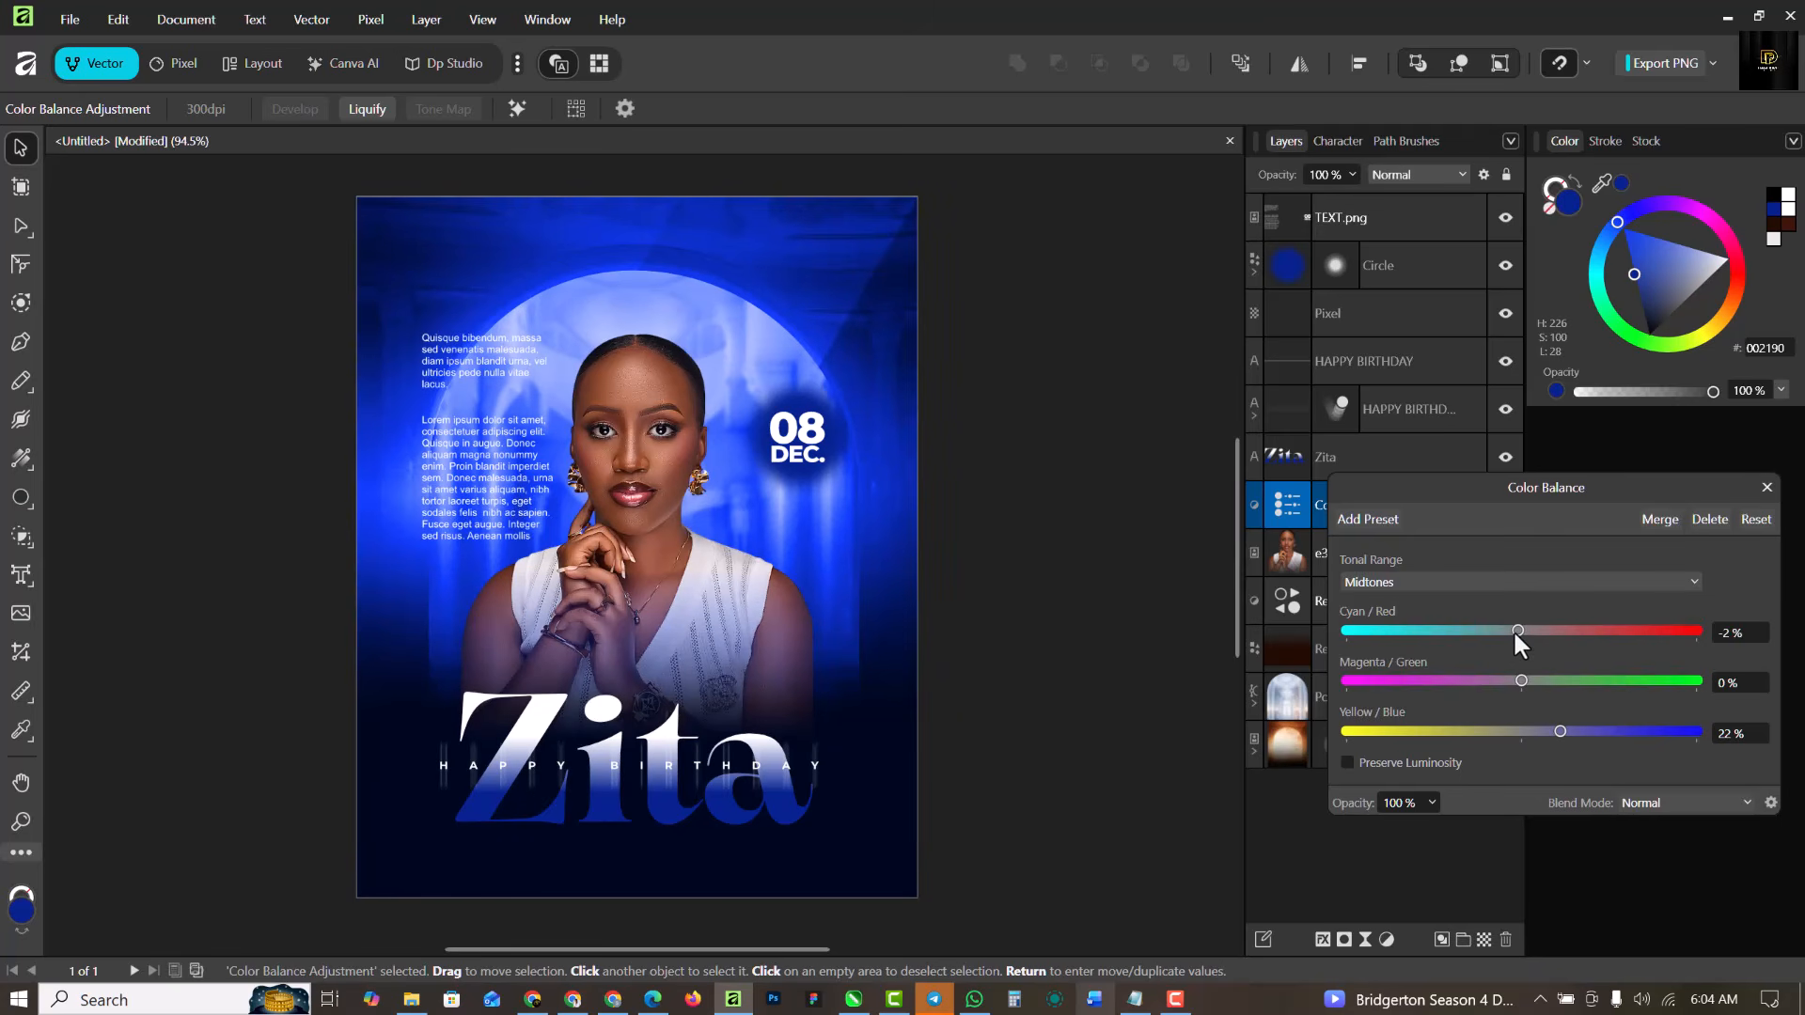
Set the Color Balance highlights to 9% Yellow/Blue and -5% Cyan/Red.
{"action": "left_click", "coordinate": [1474, 583]}
{"action": "left_click", "coordinate": [1406, 656]}
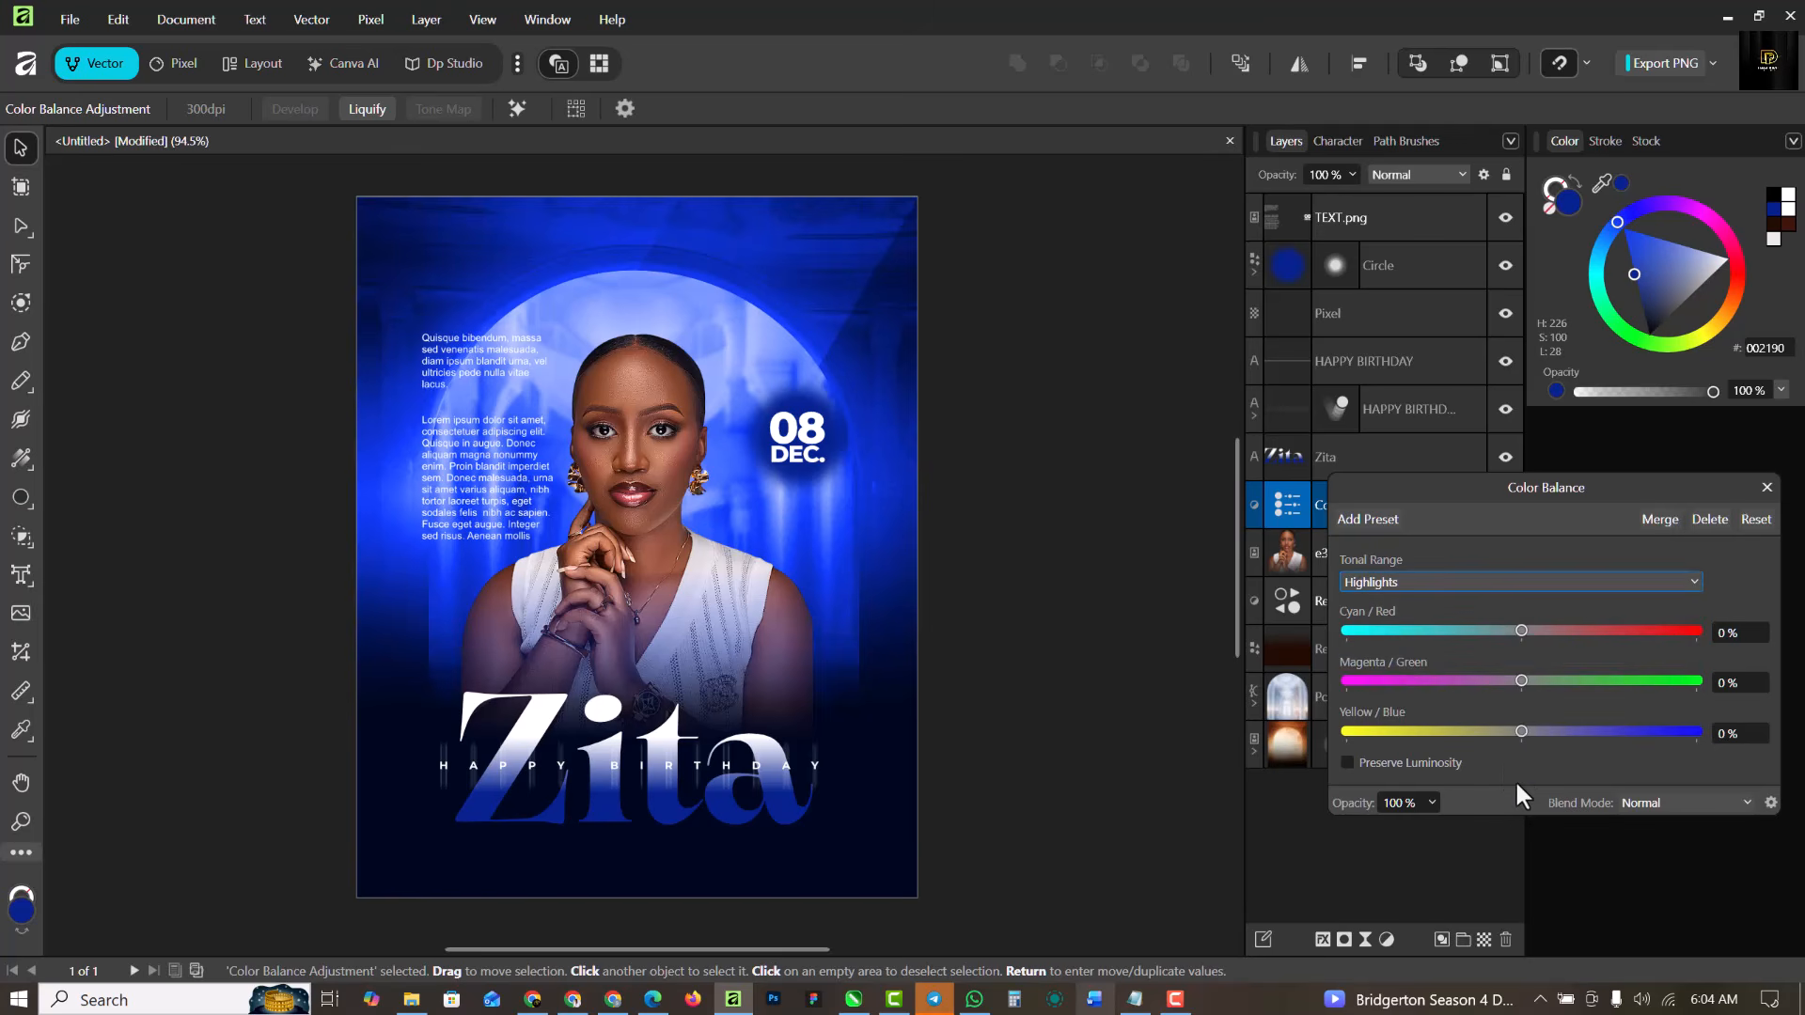
{"action": "left_click_drag", "start_coordinate": [1521, 733], "coordinate": [1536, 731]}
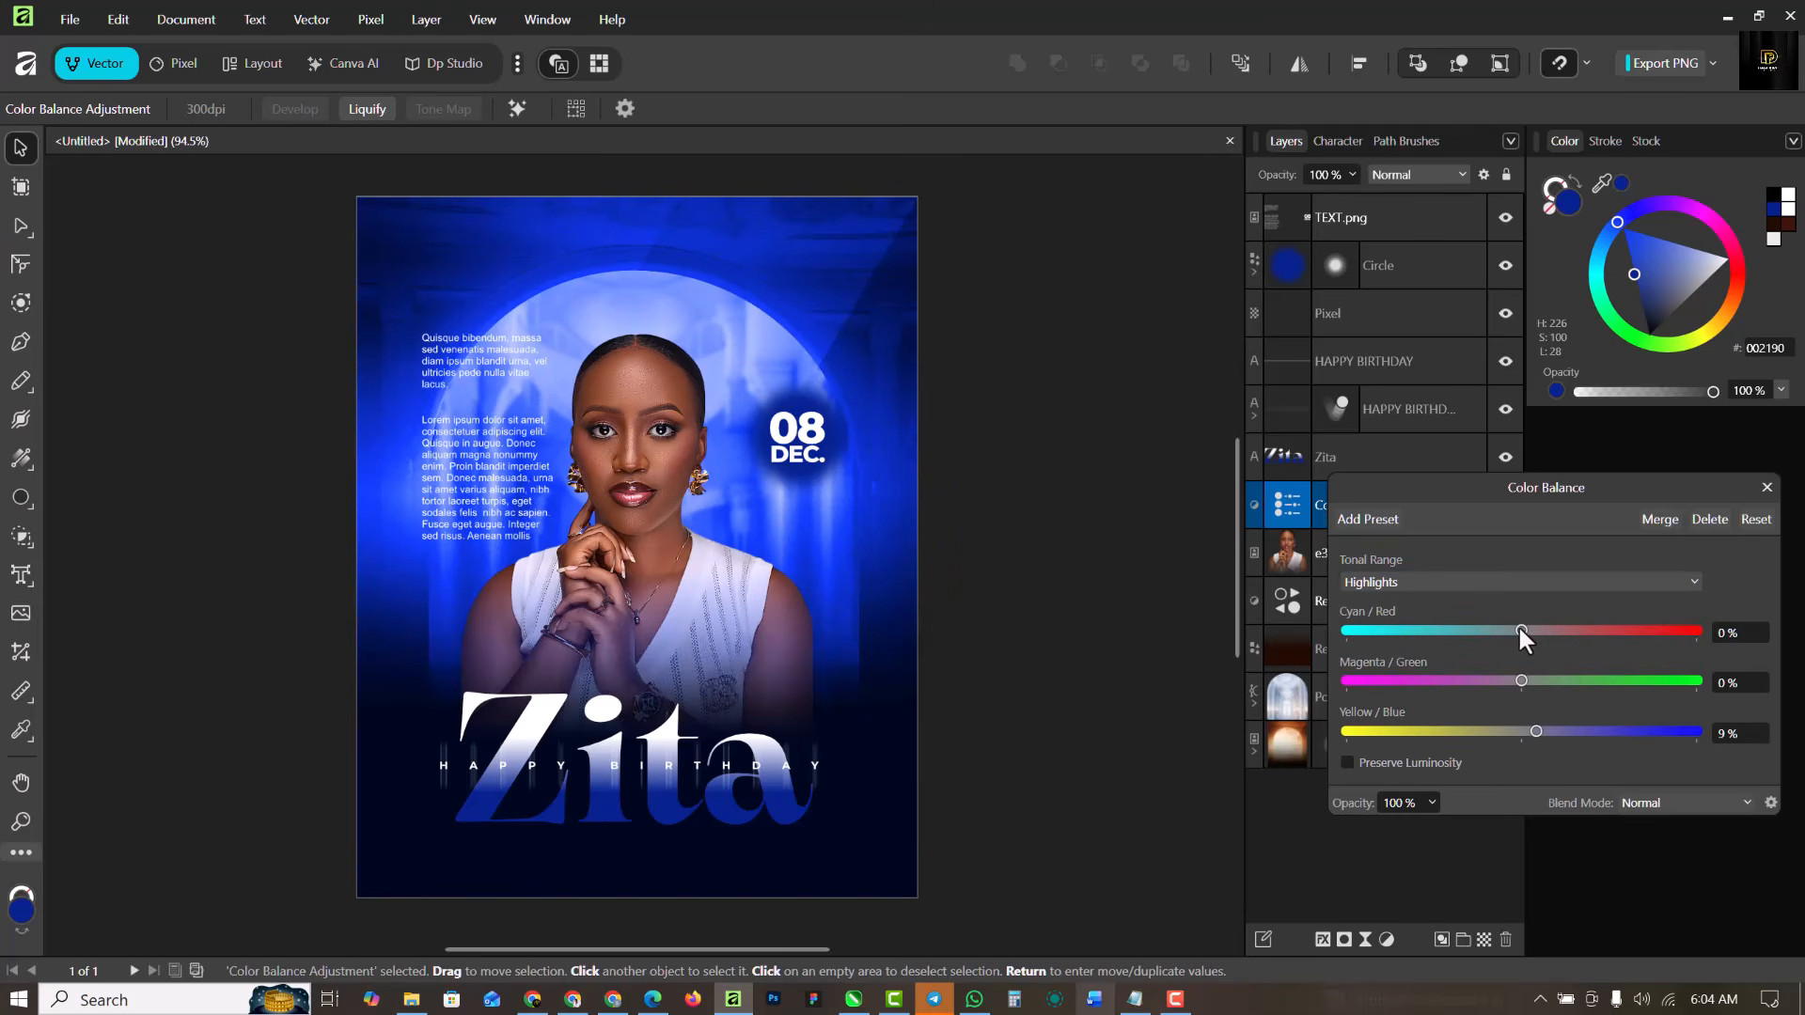
{"action": "left_click_drag", "start_coordinate": [1519, 630], "coordinate": [1512, 630]}
Set the Color Balance shadows to 10% Yellow/Blue and close the adjustment settings.
{"action": "left_click", "coordinate": [1446, 576]}
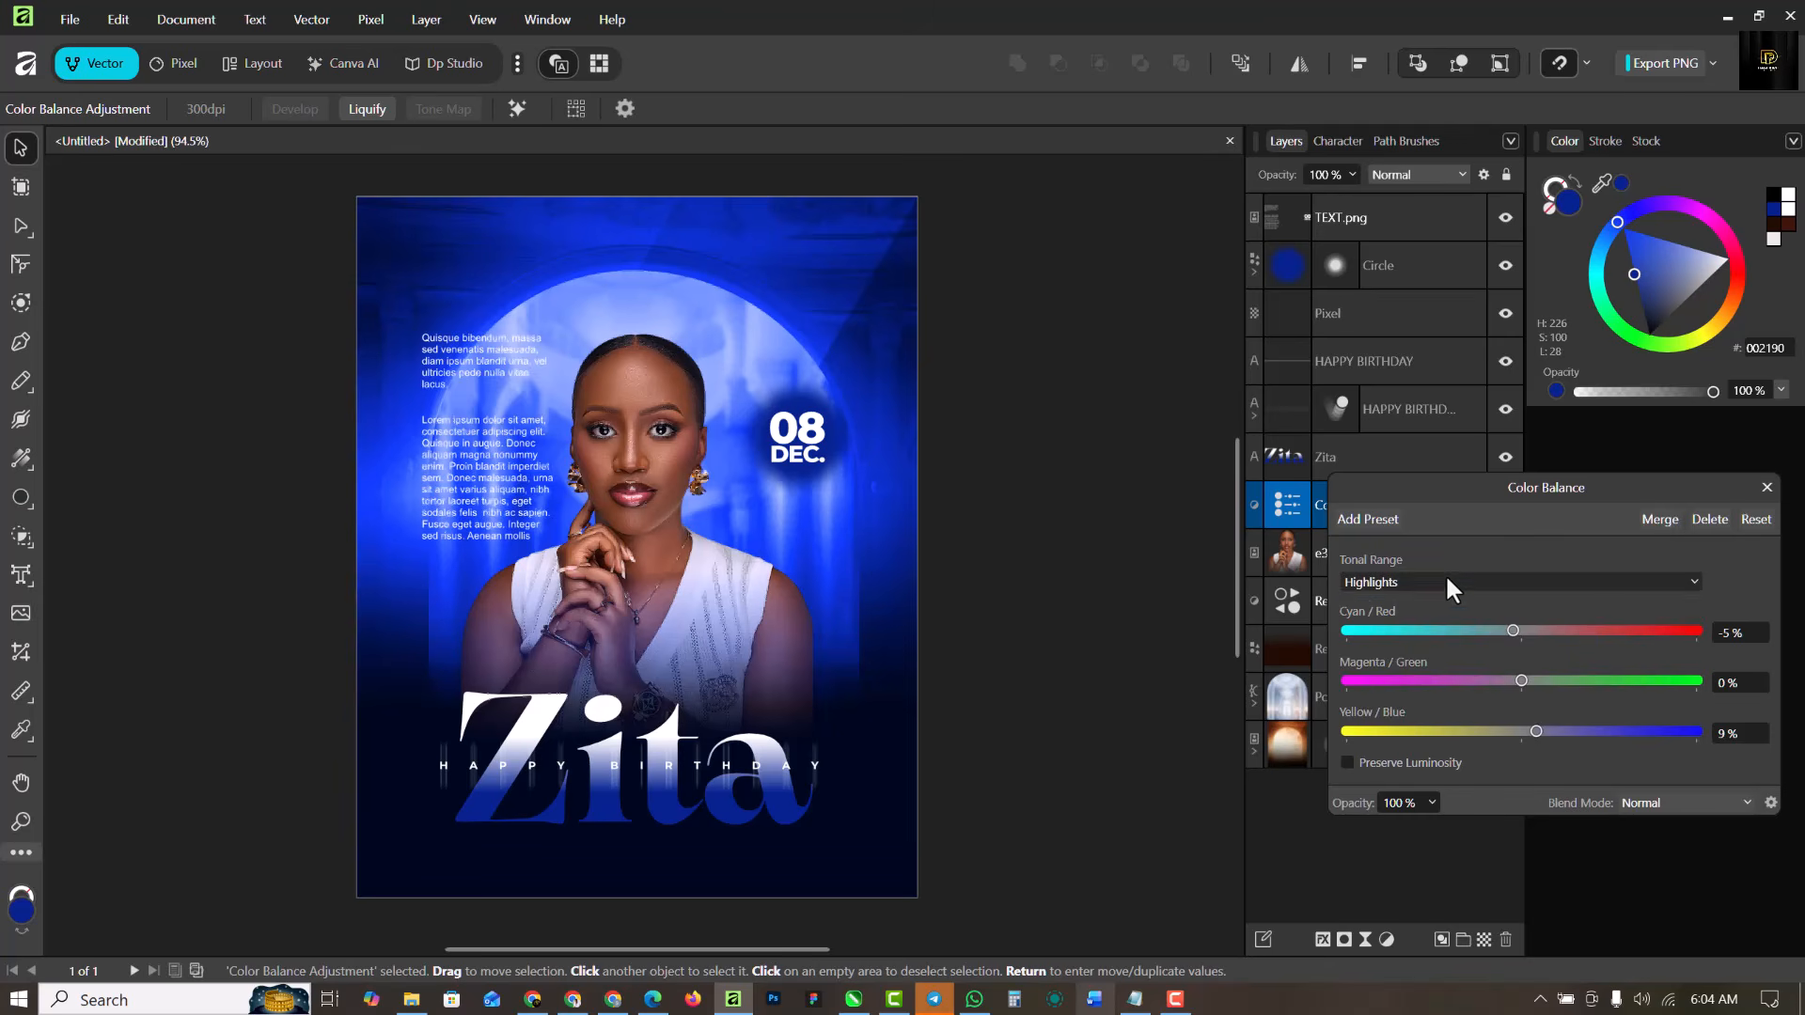
{"action": "left_click", "coordinate": [1391, 607]}
{"action": "left_click_drag", "start_coordinate": [1520, 730], "coordinate": [1539, 732]}
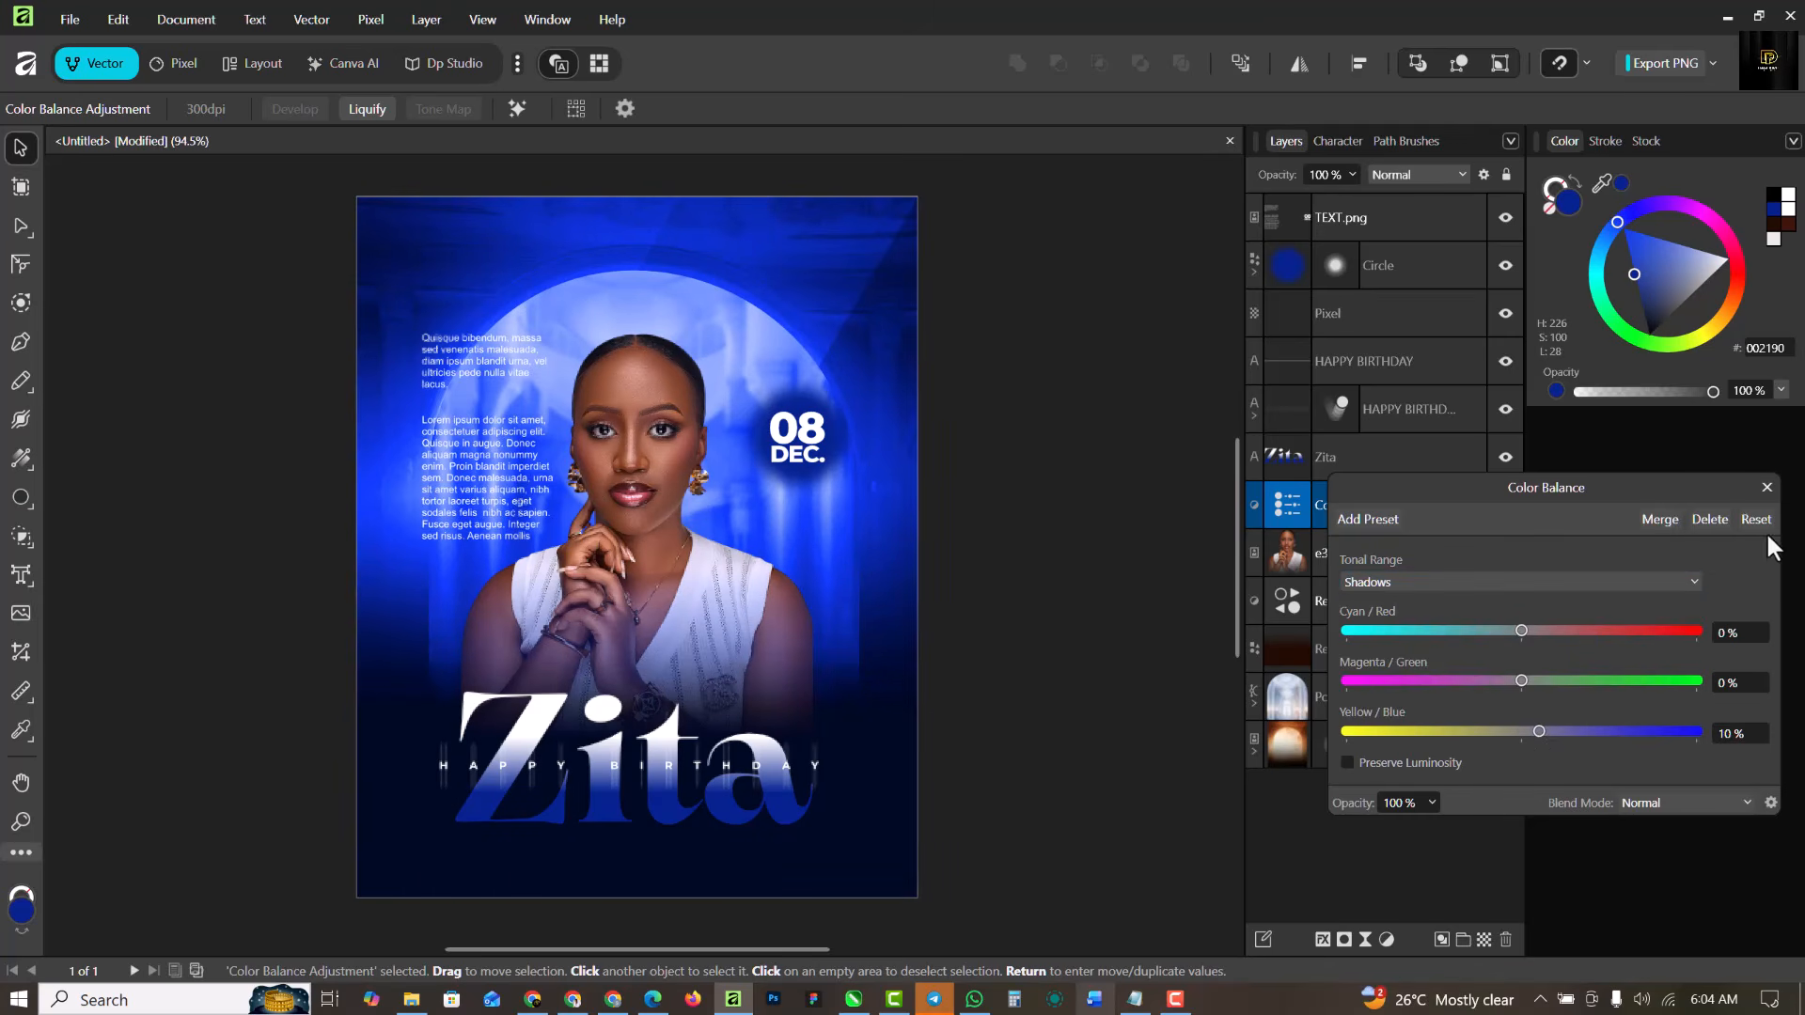
{"action": "left_click", "coordinate": [1766, 487]}
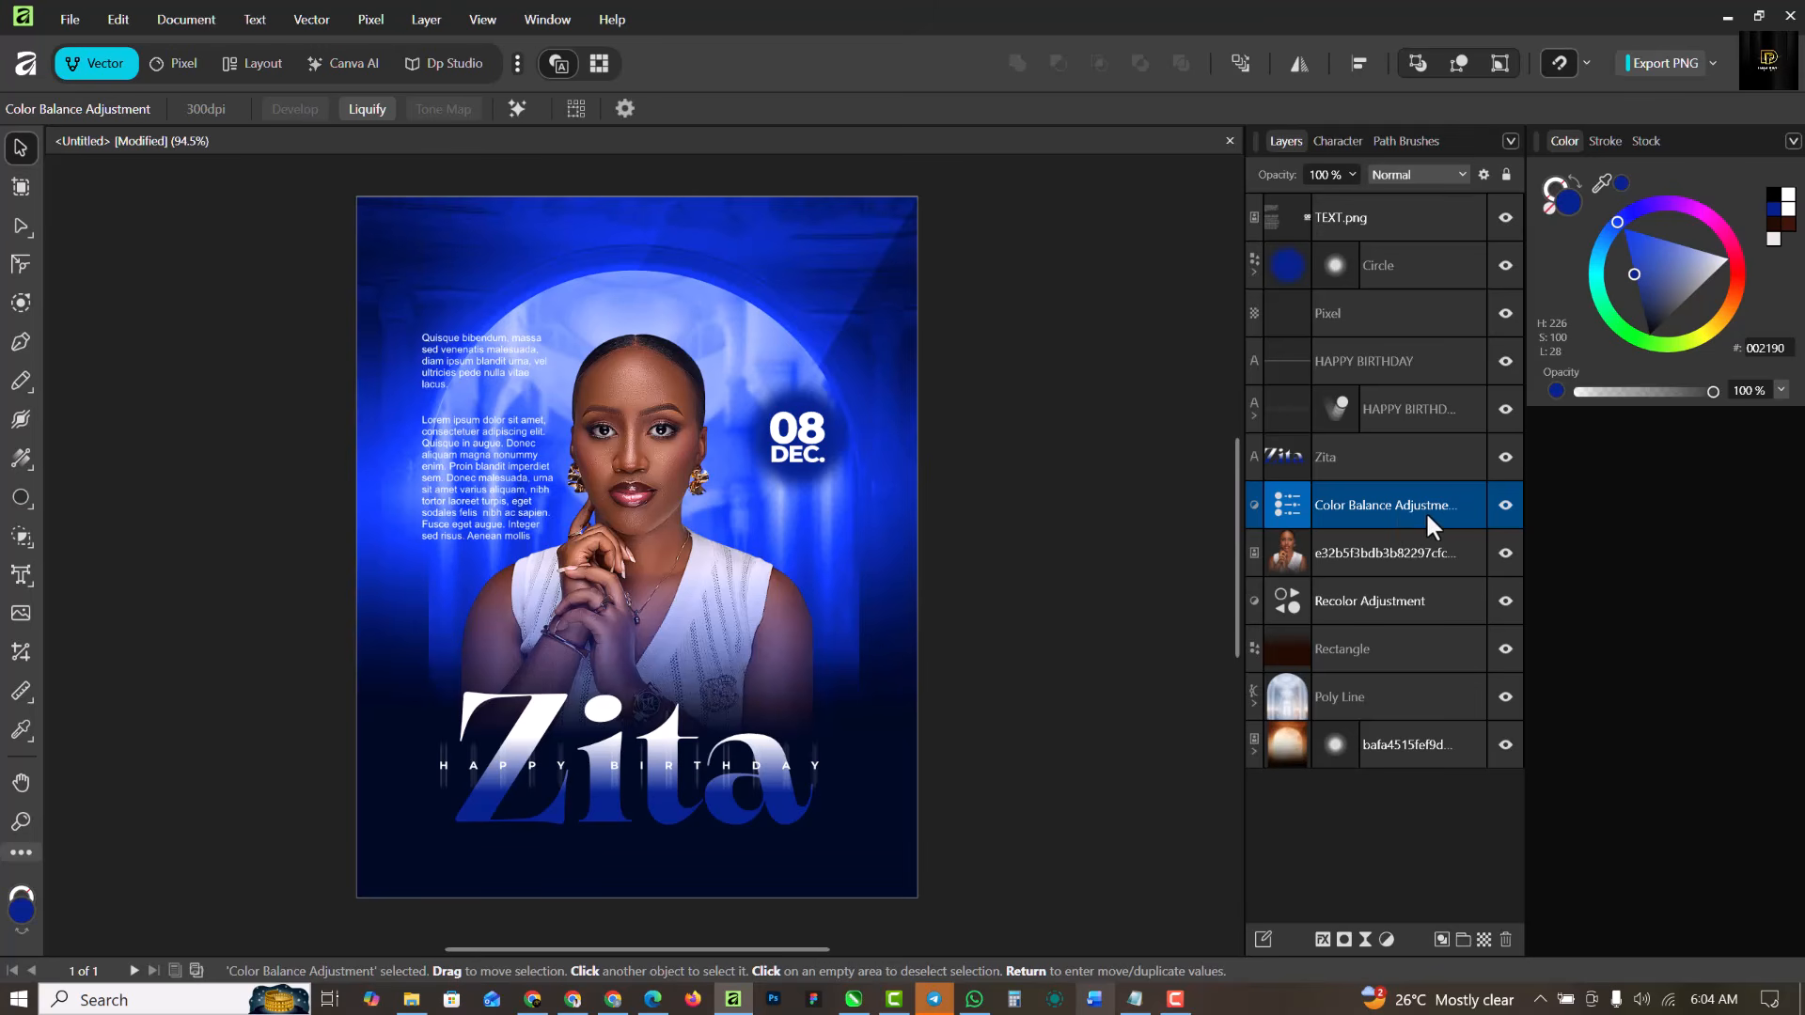
Nest the Color Balance adjustment inside the portrait image layer, then toggle its visibility to compare and deselect it.
{"action": "left_click_drag", "start_coordinate": [1471, 499], "coordinate": [1442, 545]}
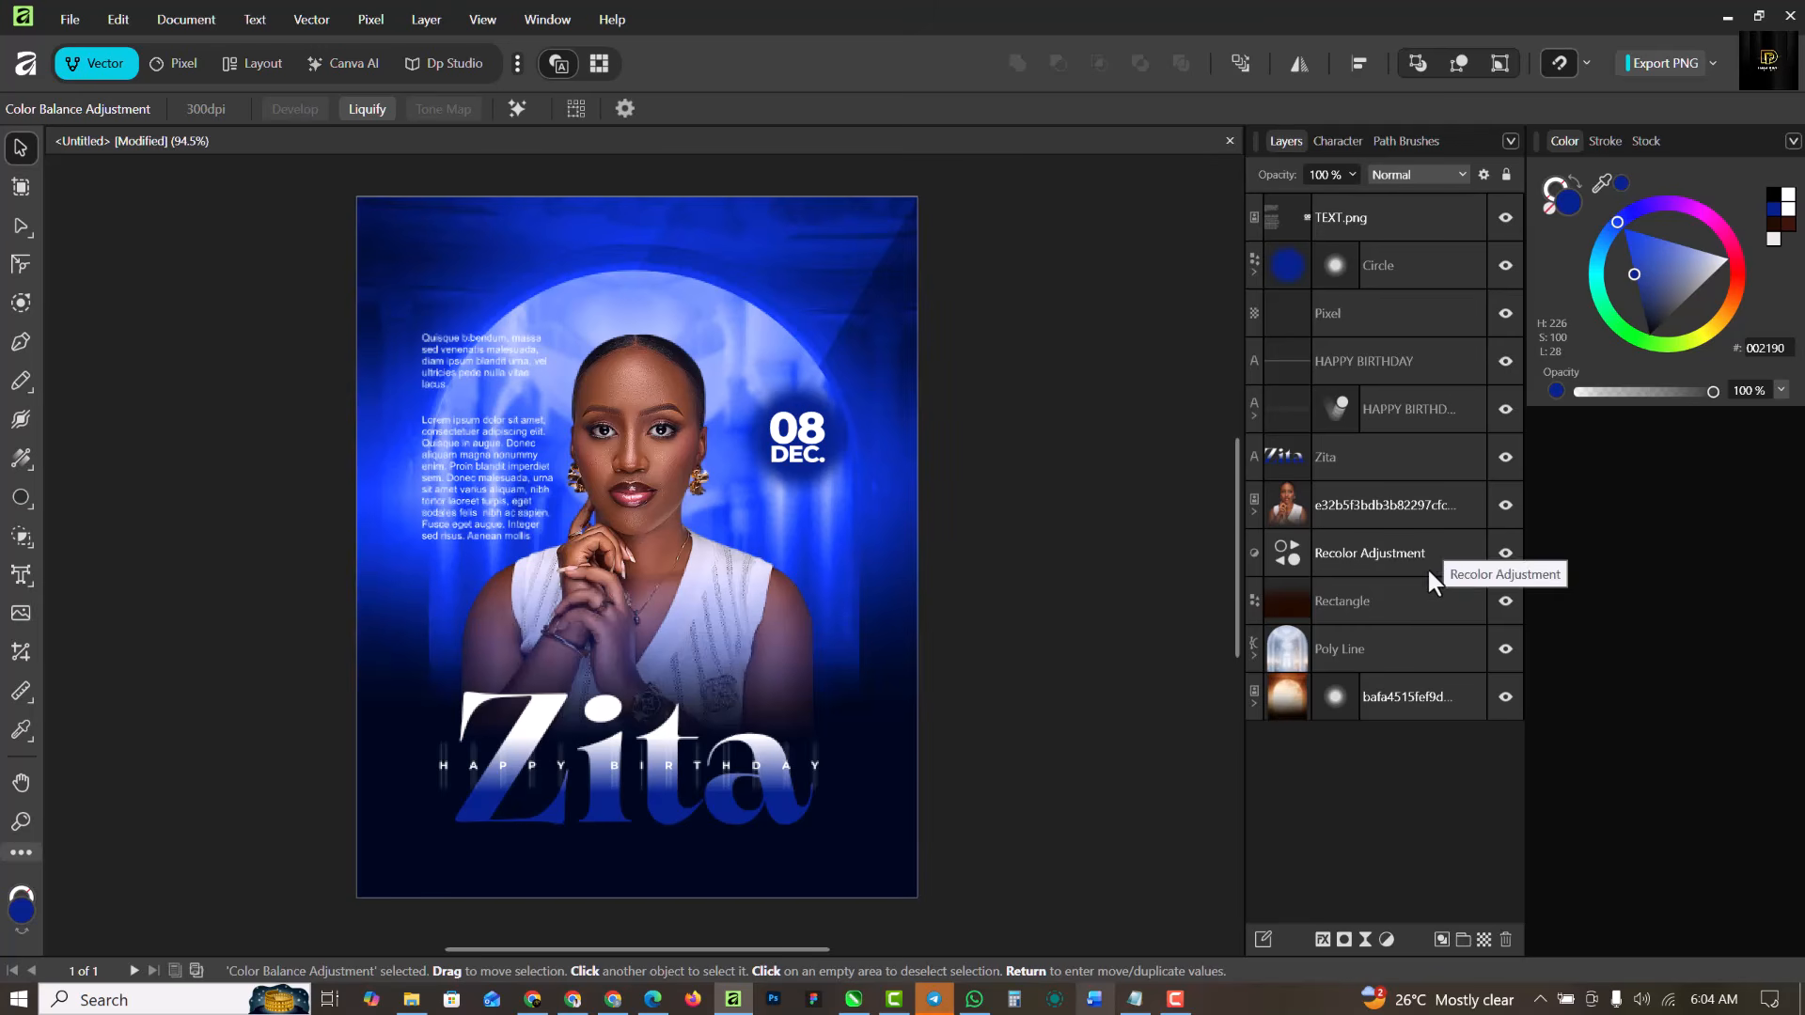
{"action": "left_click", "coordinate": [1254, 513]}
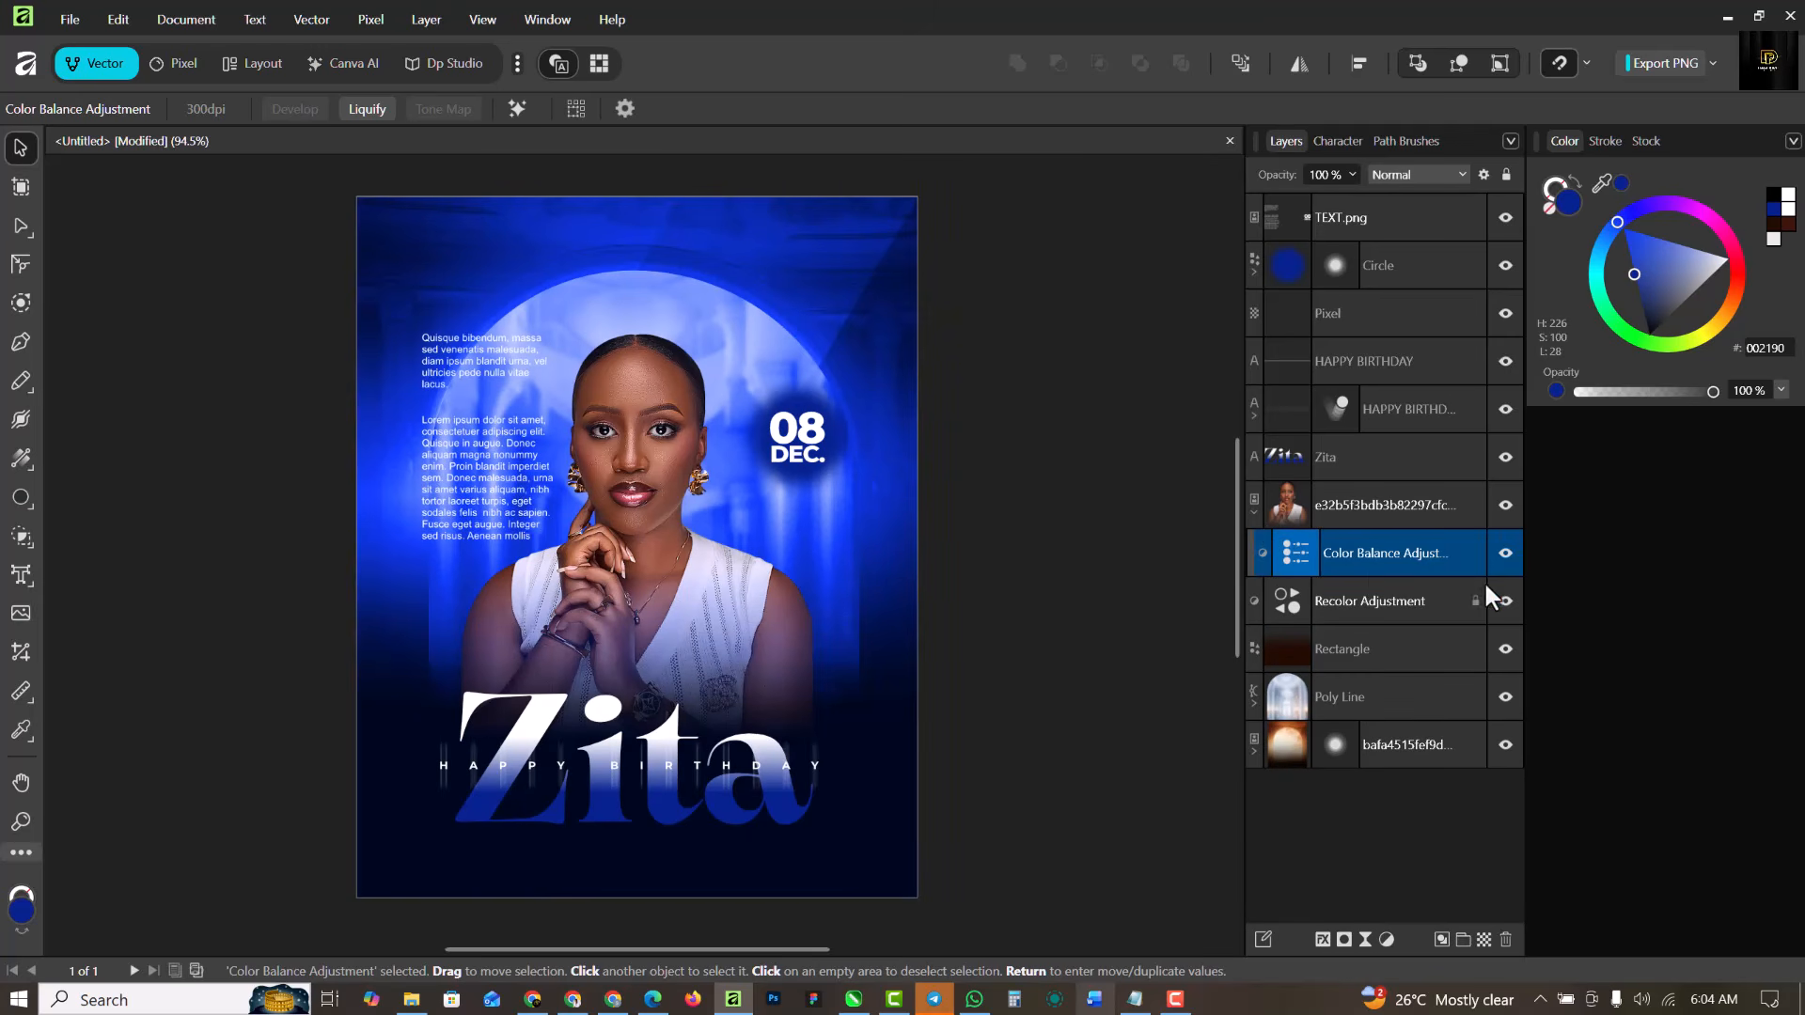
{"action": "left_click", "coordinate": [1503, 552]}
{"action": "left_click", "coordinate": [1066, 344]}
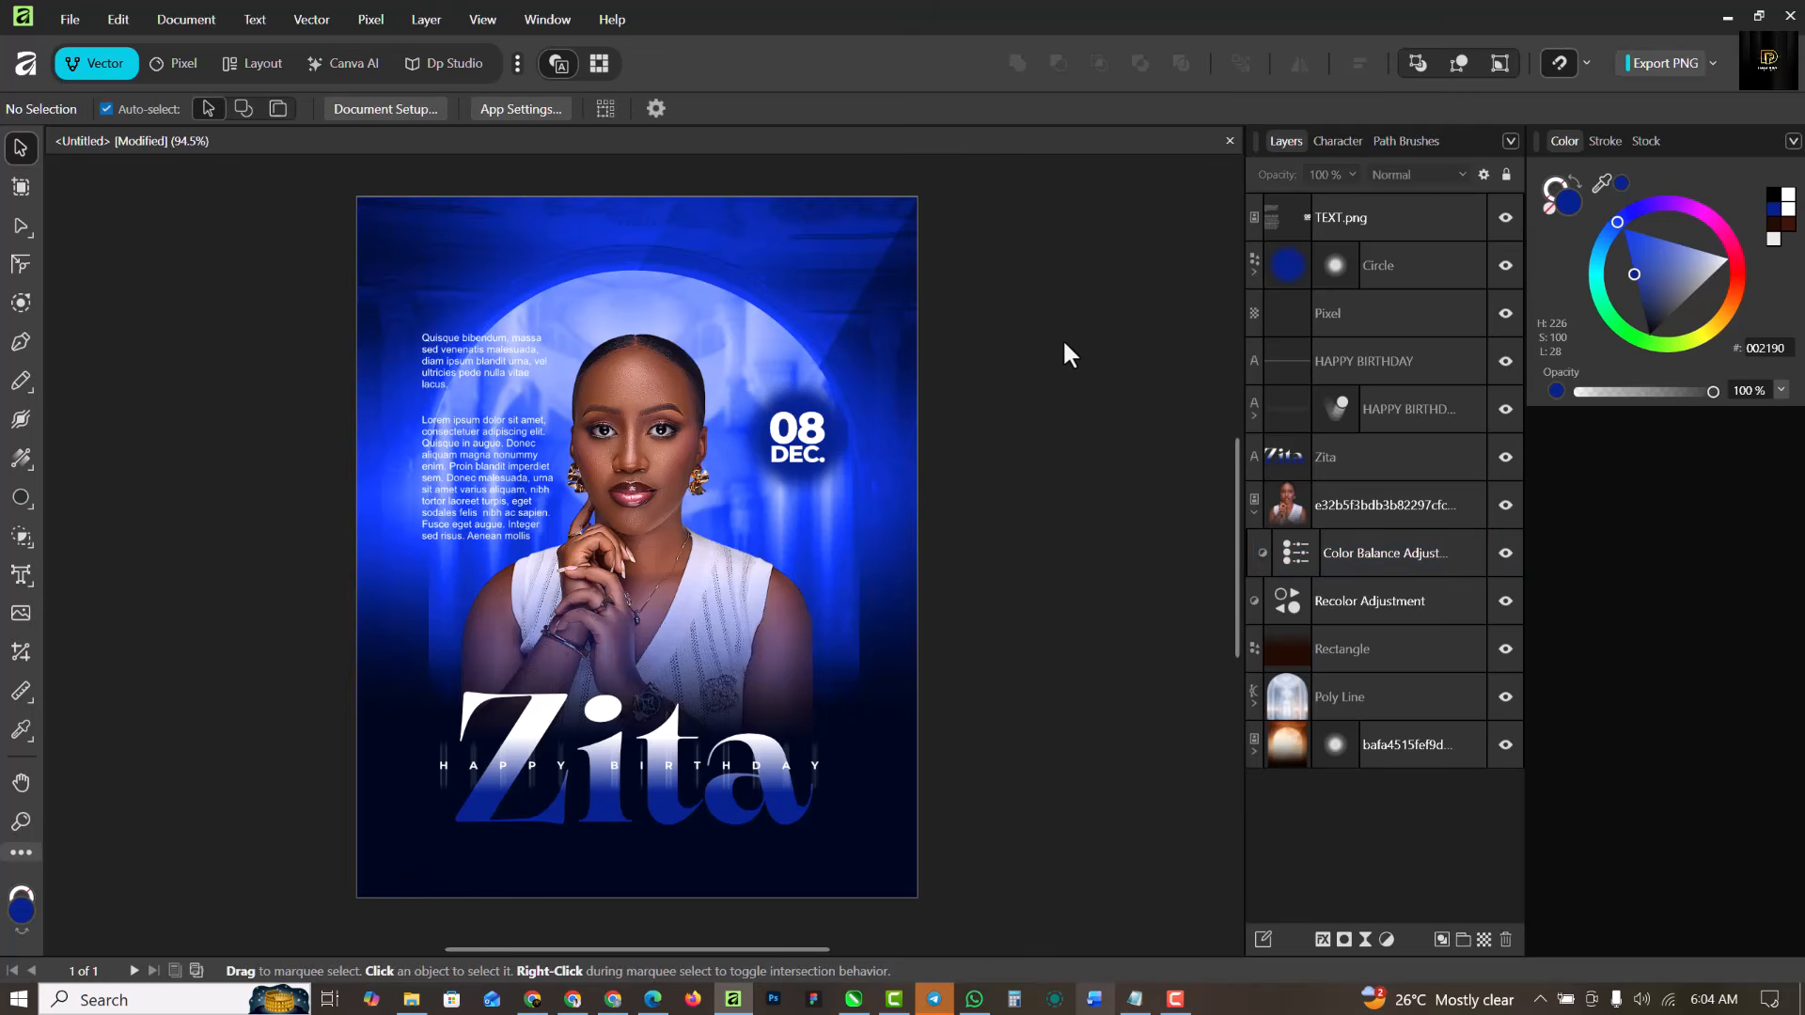